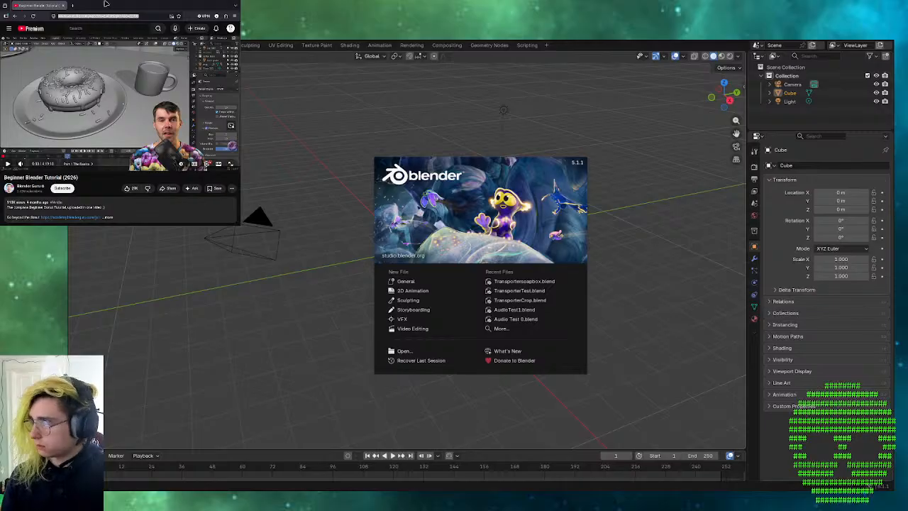
- Shrink the browser window with the Beginner Blender Tutorial (2026) video and start playing it
click(95, 7)
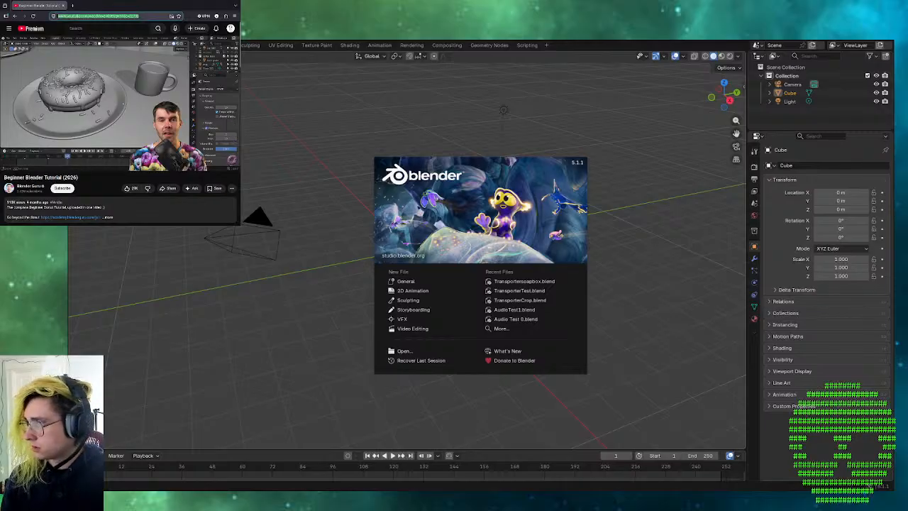
drag(240, 120, 209, 120)
drag(81, 226, 81, 212)
click(156, 93)
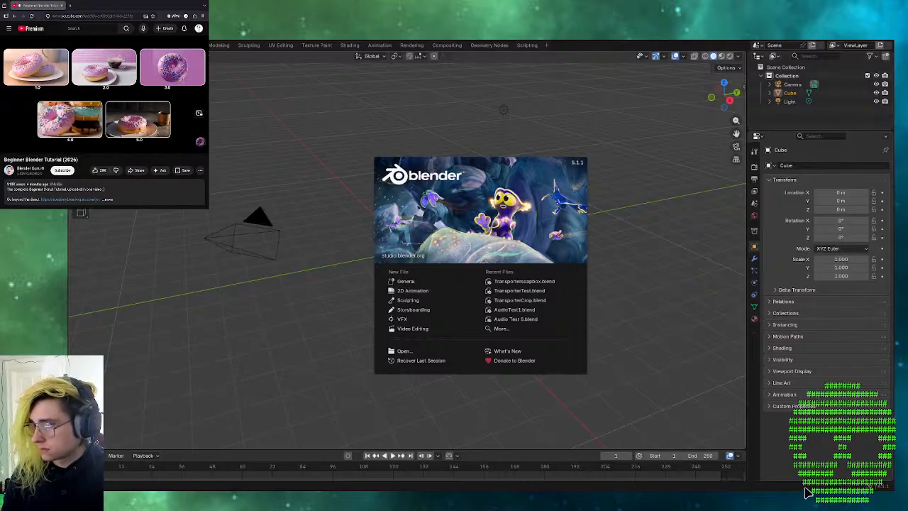
- Dismiss the splash screen and view the default cube closer up from different sides
click(814, 468)
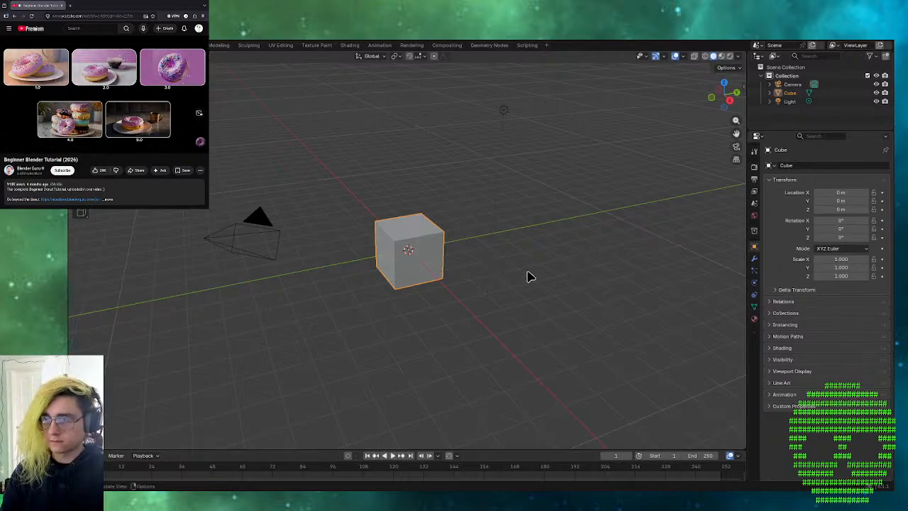
middle_drag(550, 315, 449, 327)
scroll(437, 345, up, 4)
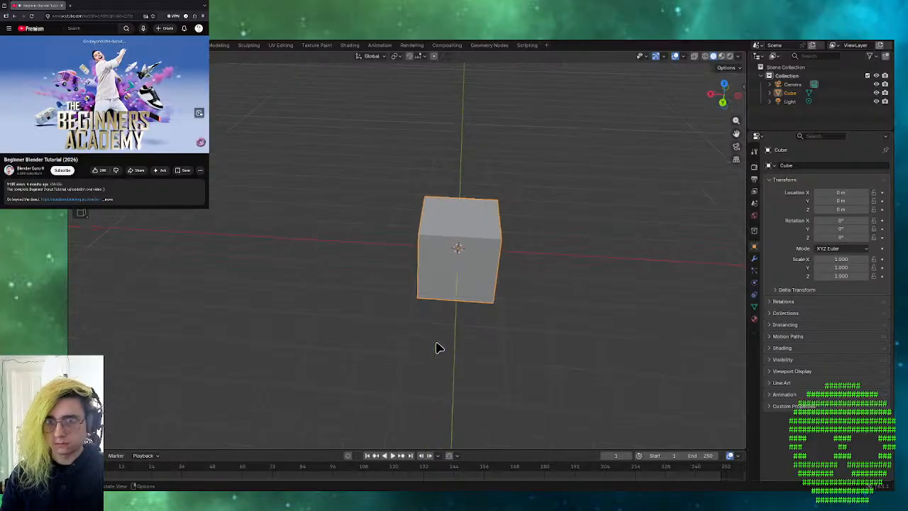
middle_drag(496, 362, 602, 369)
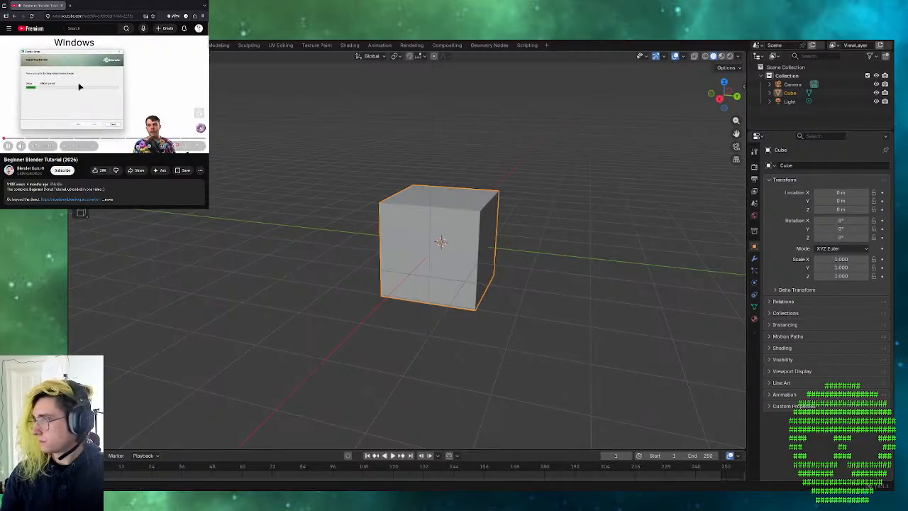
- Practise orbiting around the default cube, zooming out far enough to include the camera and light
click(79, 86)
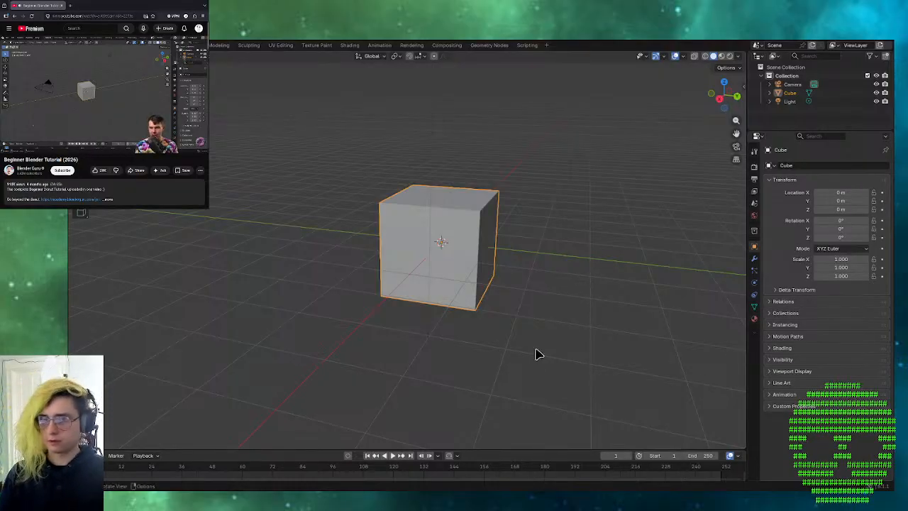
mouse_move(537, 355)
middle_down()
mouse_move(517, 350)
mouse_move(472, 367)
mouse_move(527, 348)
middle_up()
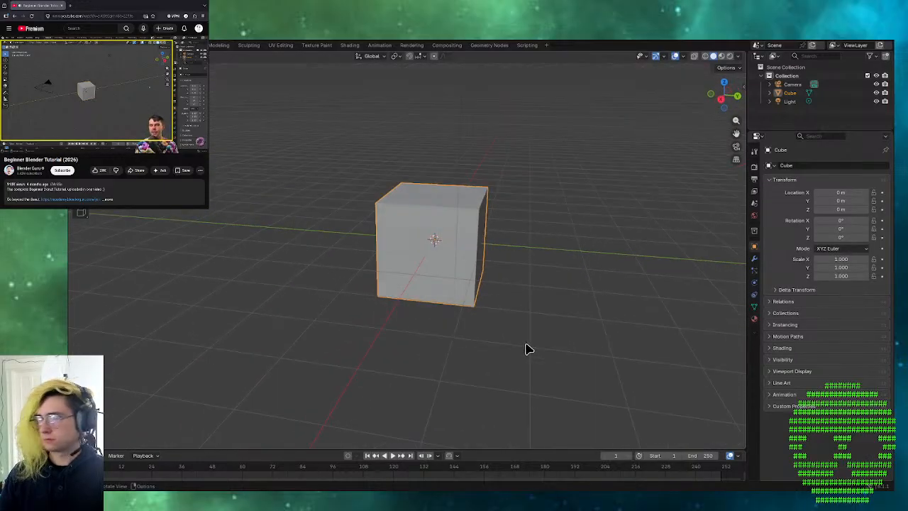
scroll(527, 348, down, 5)
middle_drag(421, 368, 659, 366)
middle_drag(537, 347, 612, 361)
middle_drag(555, 364, 721, 369)
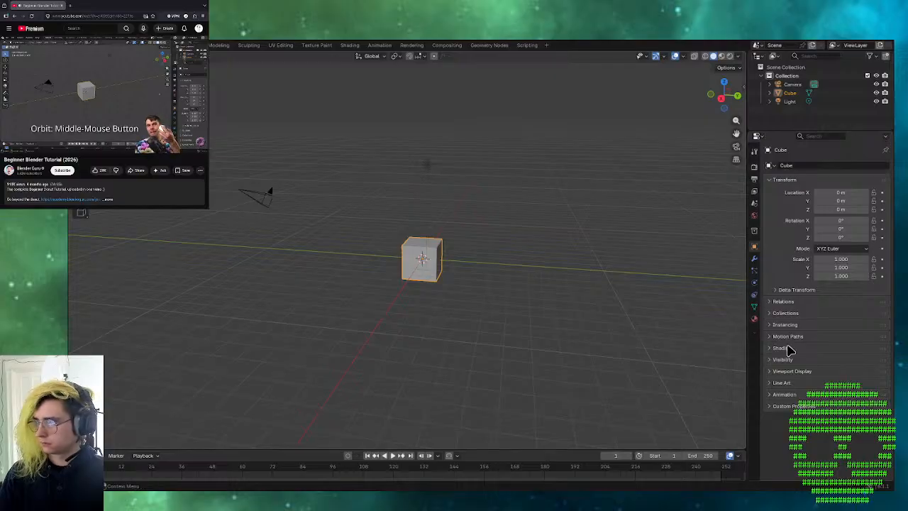
middle_drag(448, 206, 399, 217)
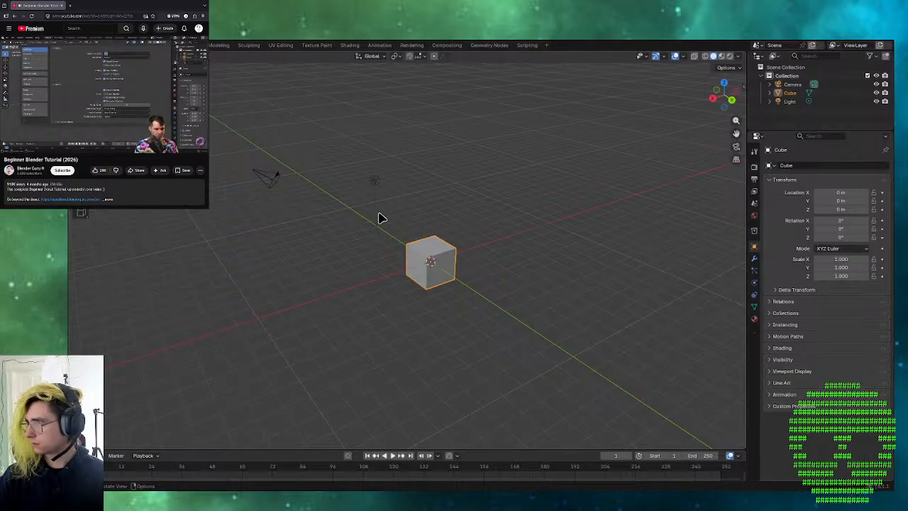
- Enlarge the interface's resolution scale while the tutorial video is paused
mouse_move(181, 90)
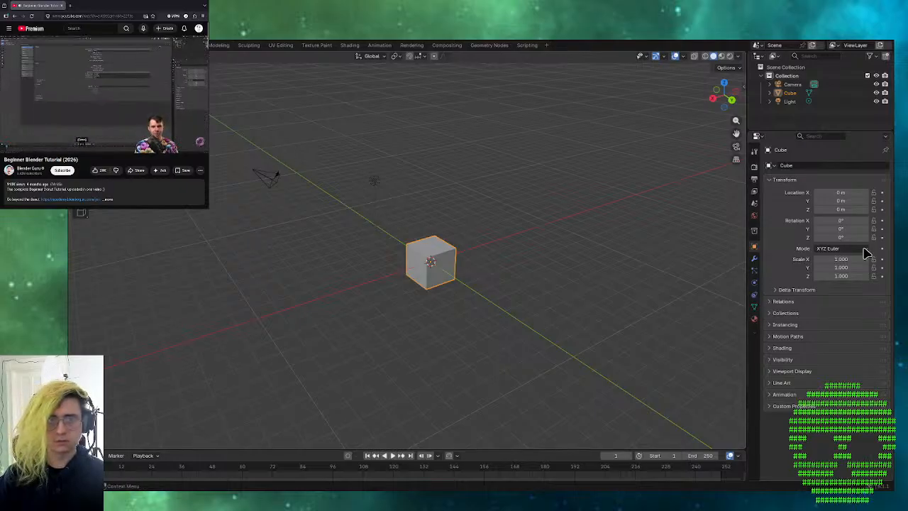
mouse_move(51, 78)
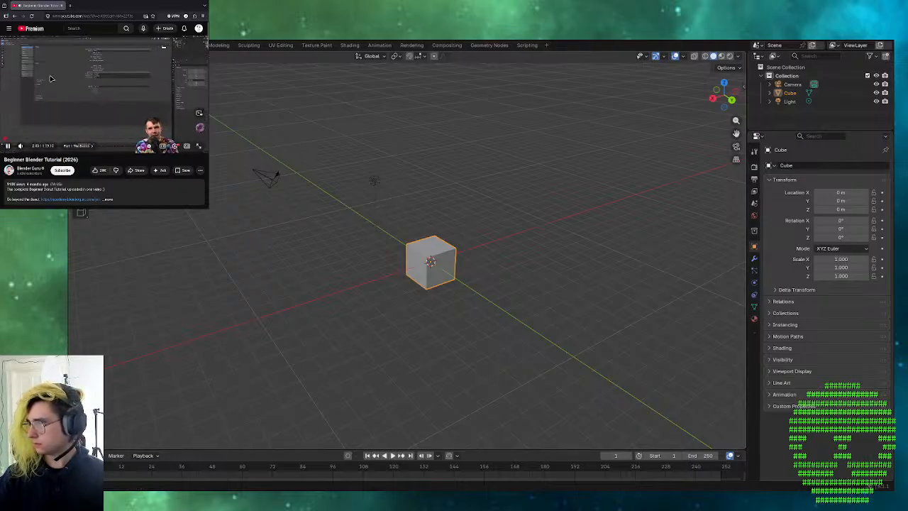
click(12, 121)
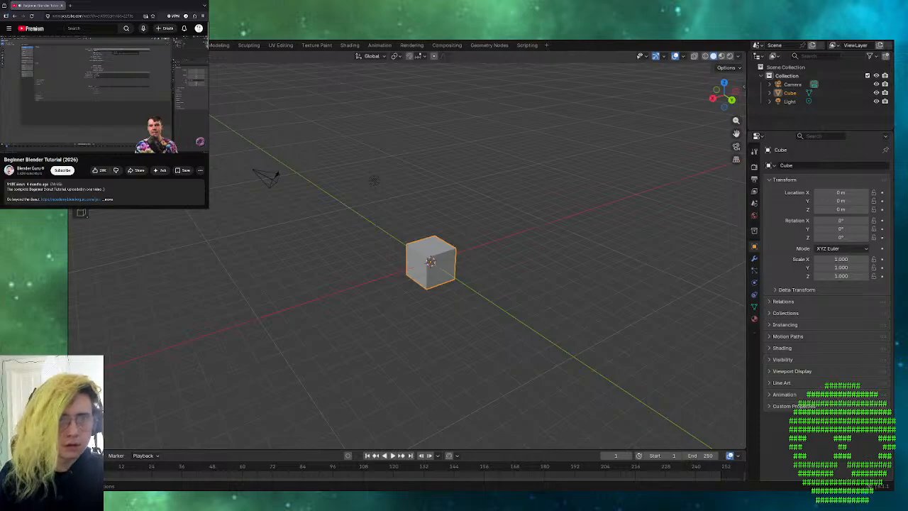
click(86, 45)
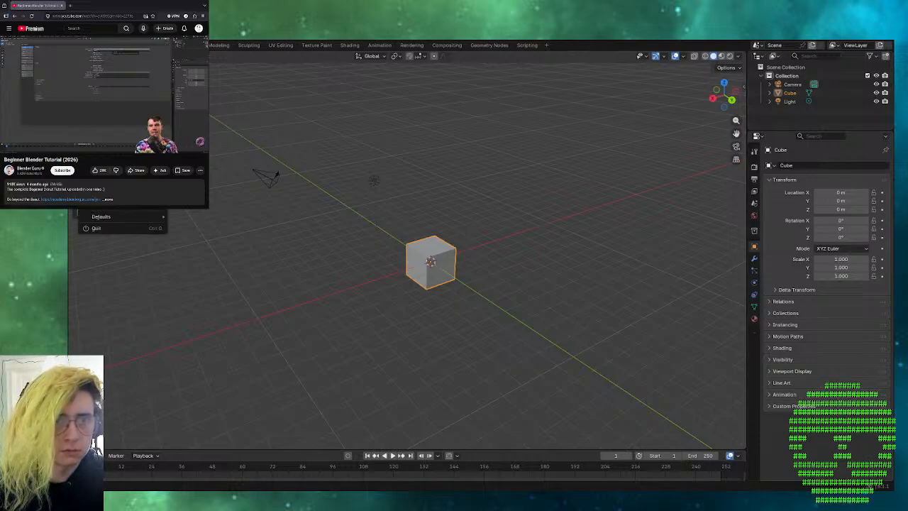
key(Escape)
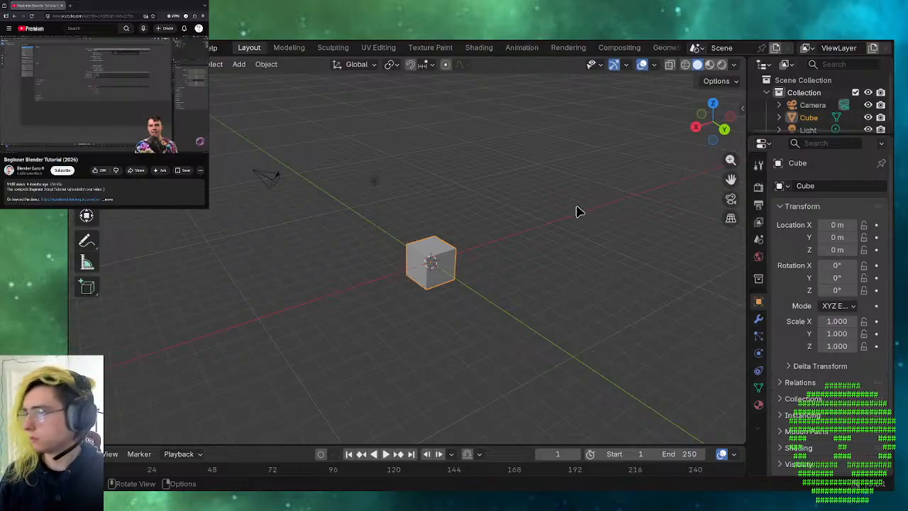
click(92, 114)
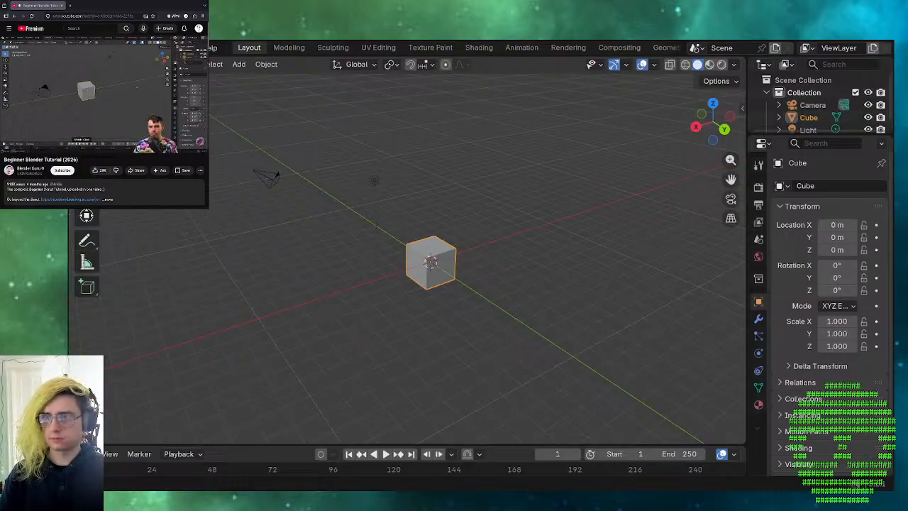
- Enlarge the outliner and widen the properties area, and select the Cube in the outliner
mouse_move(761, 135)
mouse_down()
mouse_move(766, 175)
mouse_move(763, 151)
mouse_up()
mouse_move(748, 183)
mouse_down()
mouse_move(722, 188)
mouse_move(740, 187)
mouse_up()
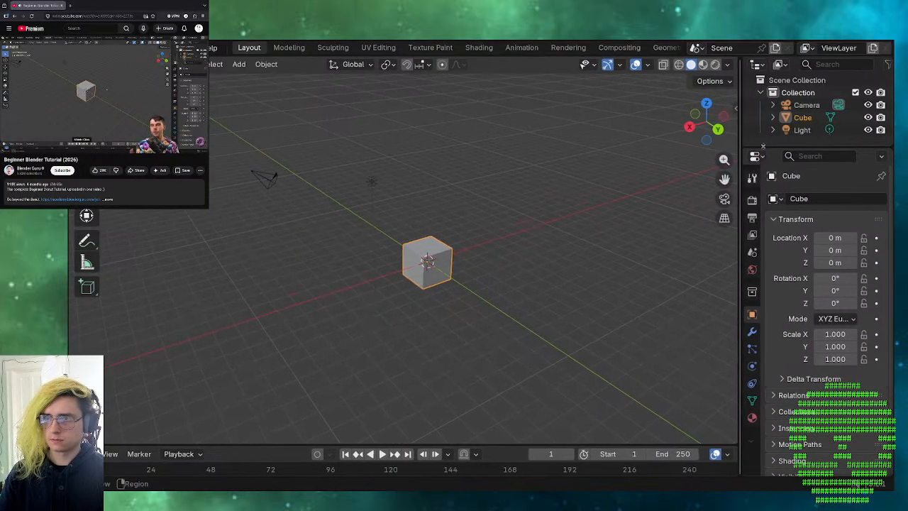
double_click(798, 118)
click(852, 120)
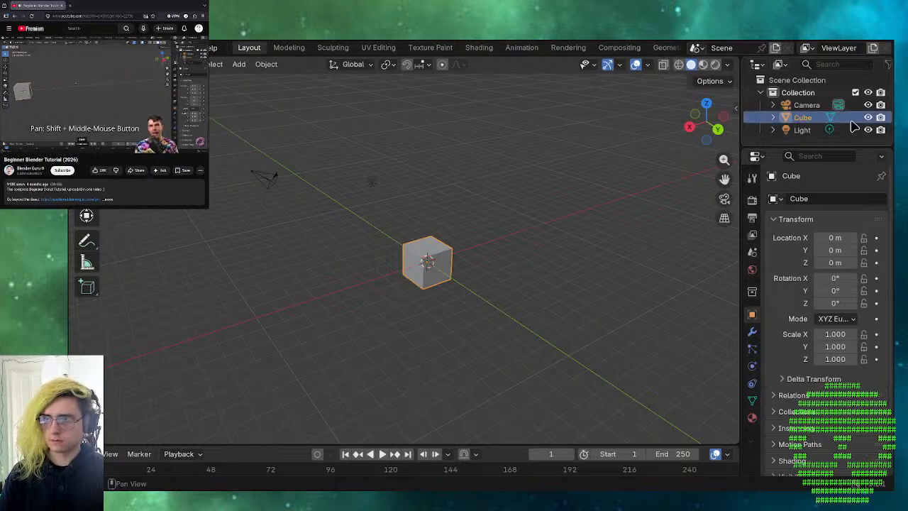
- Practise panning and zooming the 3D viewport around the cube
shift+middle_drag(466, 298, 468, 270)
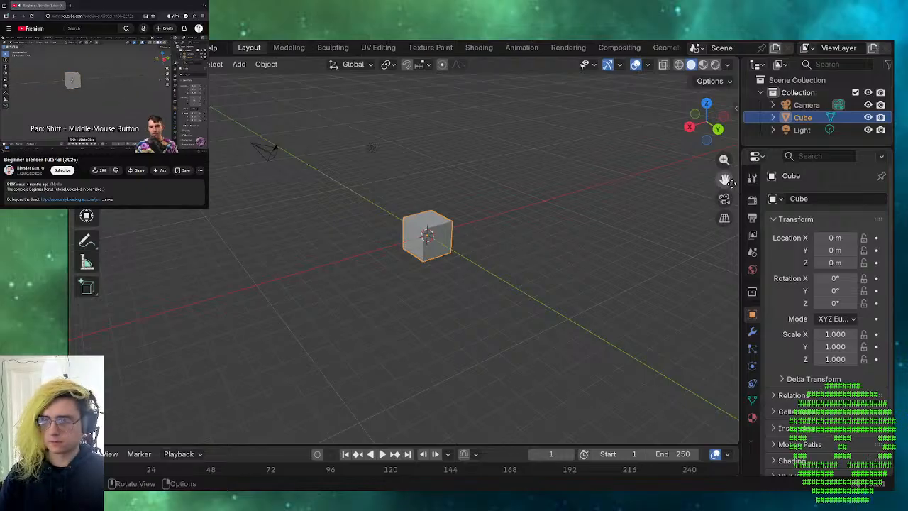
mouse_move(724, 179)
mouse_down()
mouse_move(760, 153)
mouse_move(906, 147)
mouse_move(801, 197)
mouse_move(706, 181)
mouse_up()
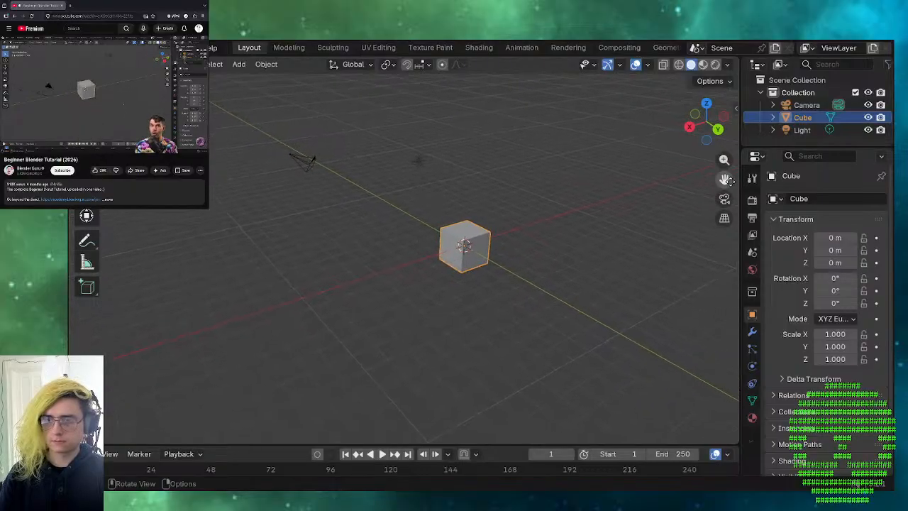
scroll(395, 271, down, 3)
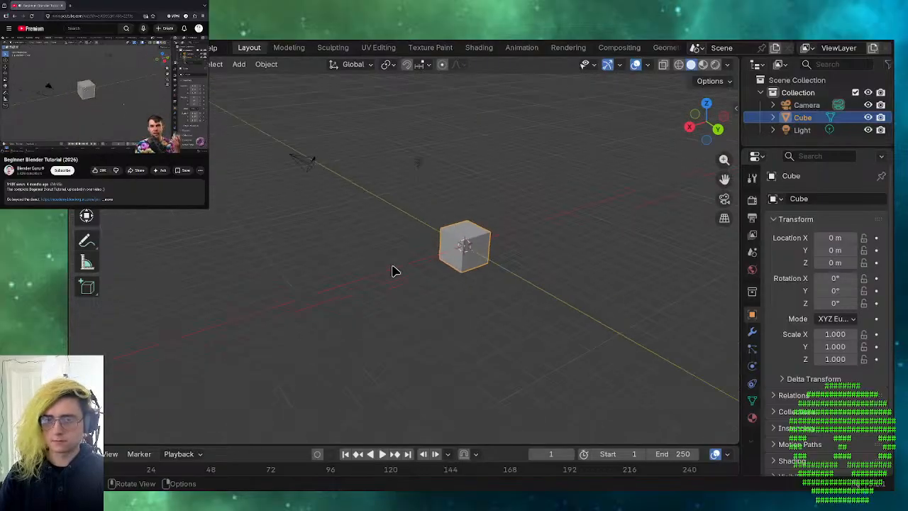
shift+middle_drag(530, 268, 514, 265)
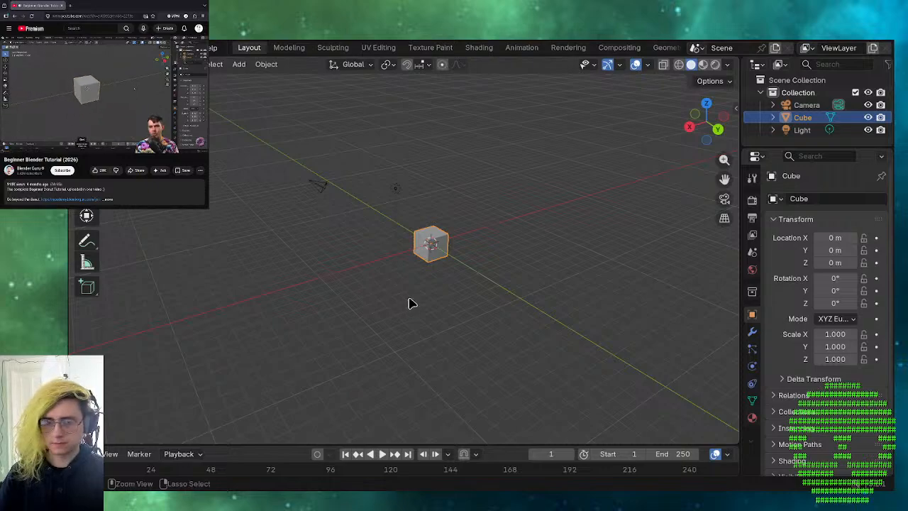
ctrl+middle_drag(459, 270, 474, 258)
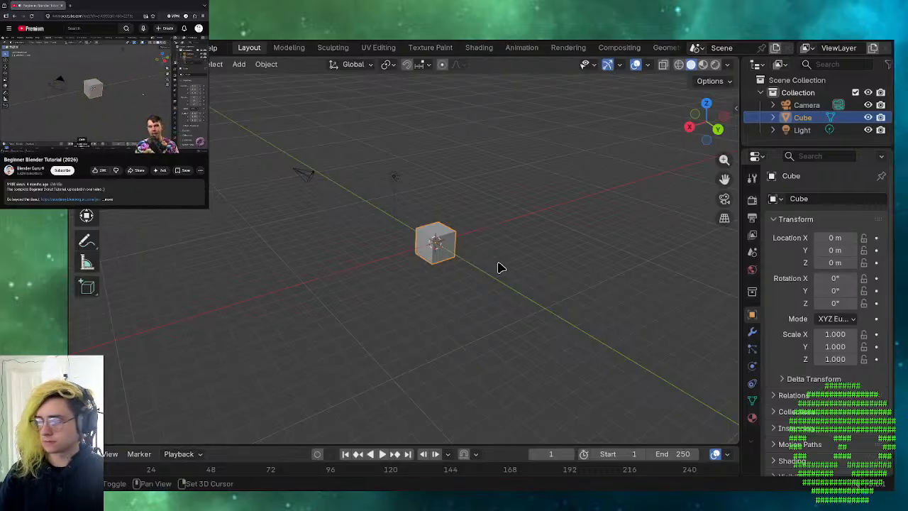
shift+middle_drag(499, 267, 447, 302)
scroll(473, 297, up, 3)
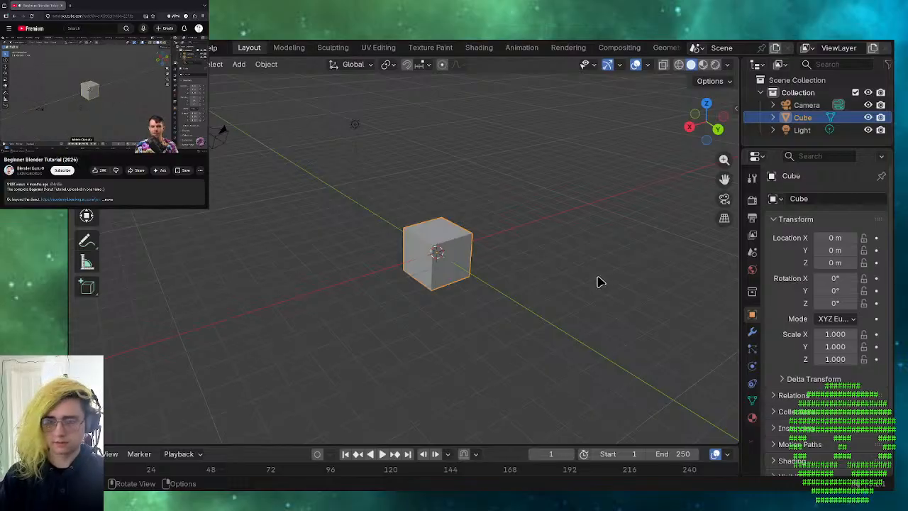
- Switch the viewport back and forth between the front and right orthographic views of the cube
middle_drag(598, 277, 598, 277)
key(KP_7)
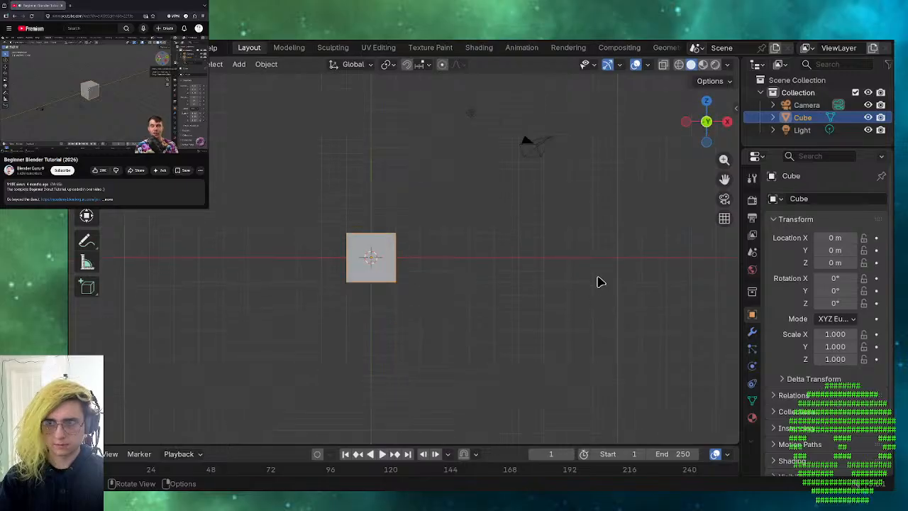
key(KP_3)
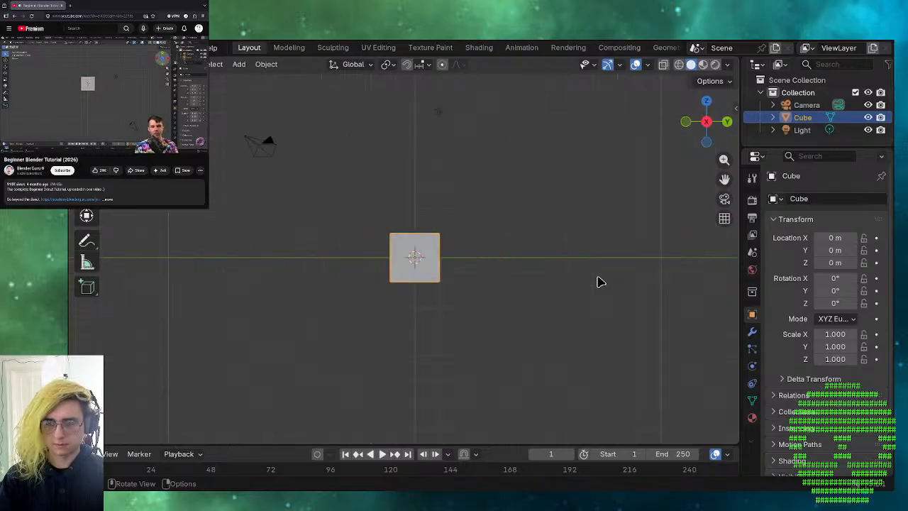
key(KP_1)
key(KP_3)
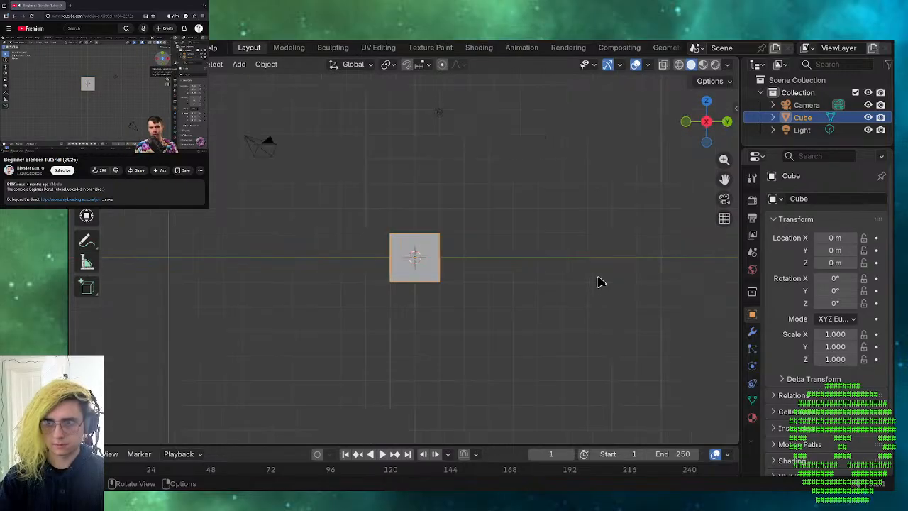
key(KP_1)
key(KP_3)
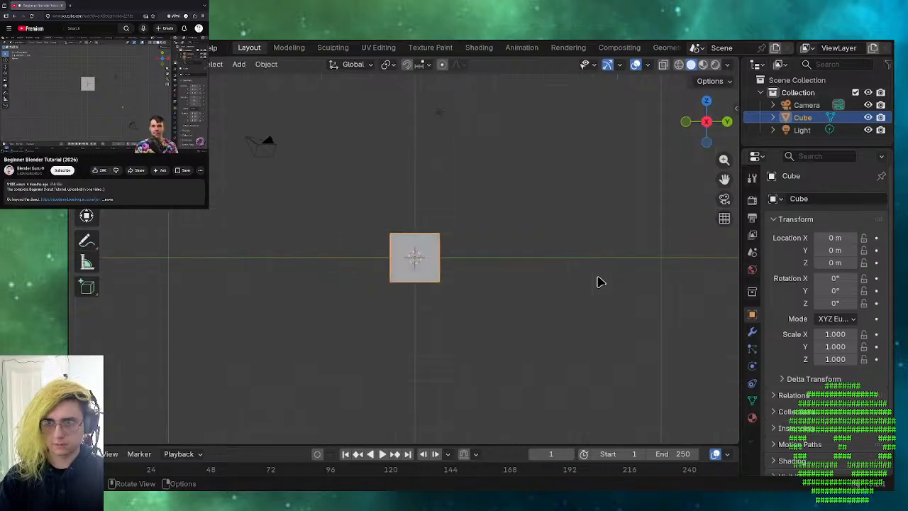
- Rotate the view sideways around the cube in fixed increments
key(KP_5)
key(KP_4)
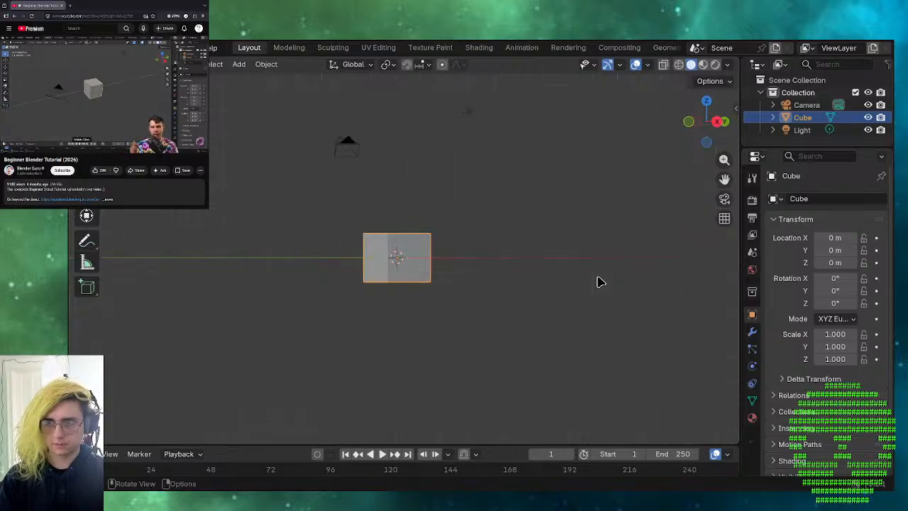
key(KP_6)
key(KP_6)
key(KP_6)
key(KP_6)
key(KP_6)
key(KP_6)
key(KP_6)
key(KP_6)
key(KP_6)
key(KP_6)
- Toggle the viewport repeatedly between perspective and orthographic projection to compare how the cube looks
key(KP_5)
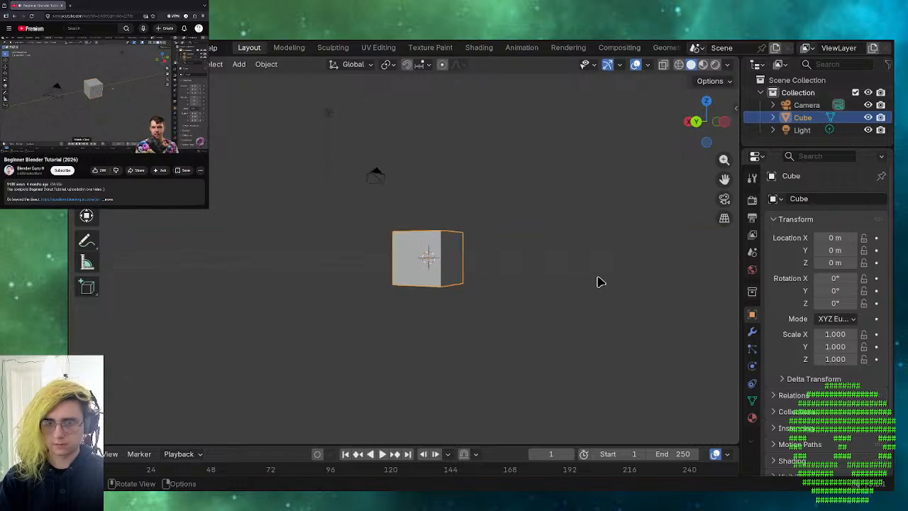
key(KP_5)
key(KP_5)
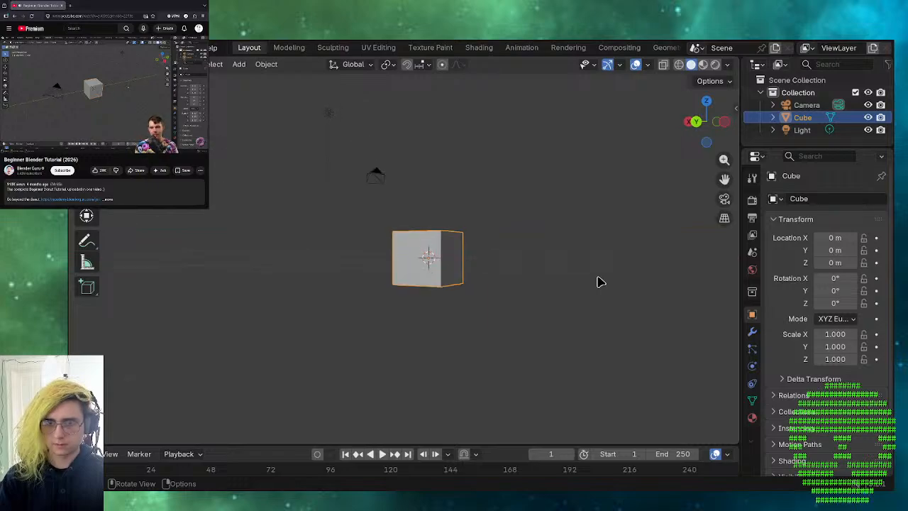
key(KP_5)
key(KP_5)
key(KP_5)
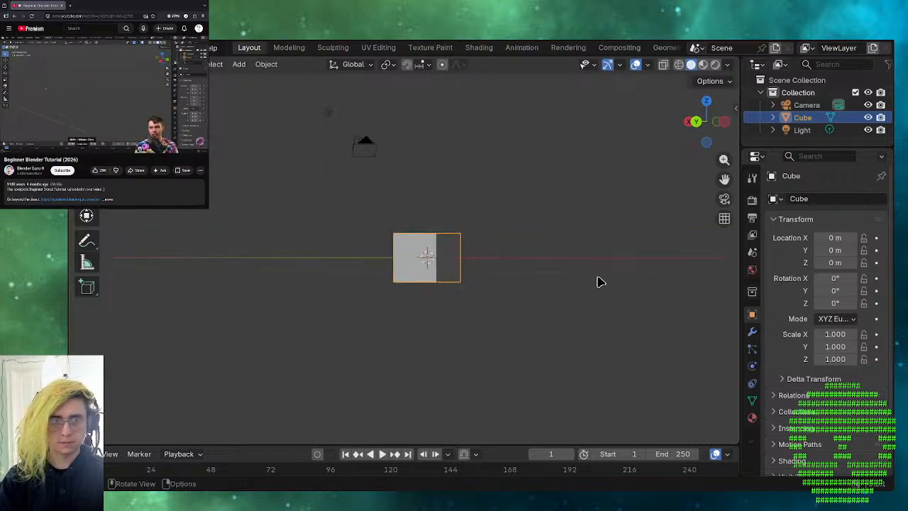
key(KP_5)
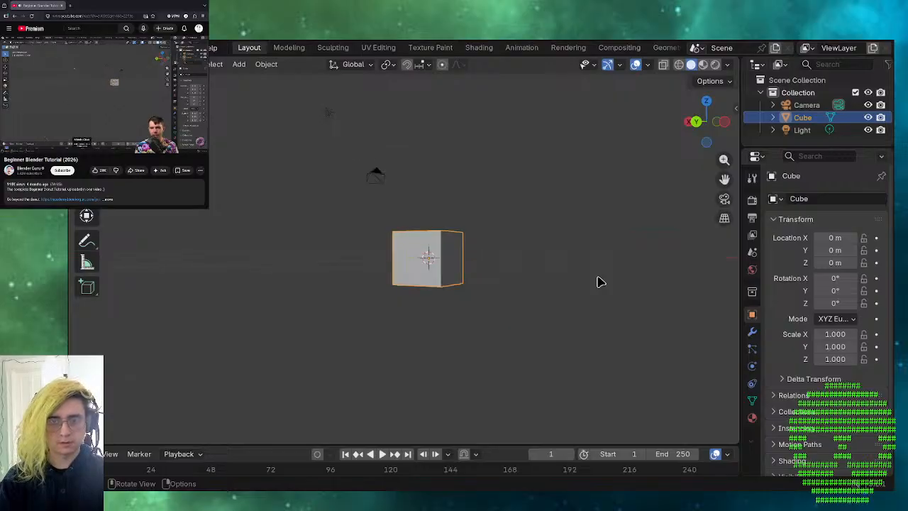
key(KP_5)
key(KP_5)
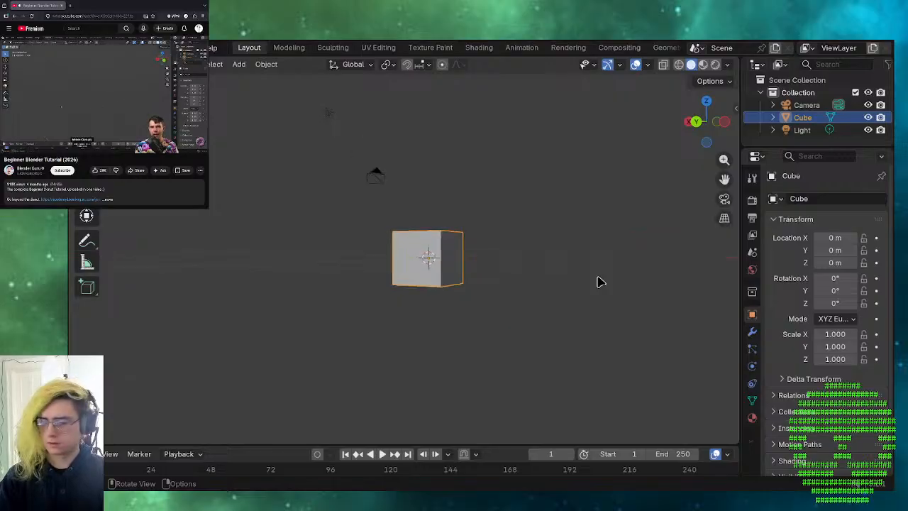
- View the cube from its right side with a small rotation, and return to the front orthographic view
key(KP_2)
key(KP_3)
key(KP_4)
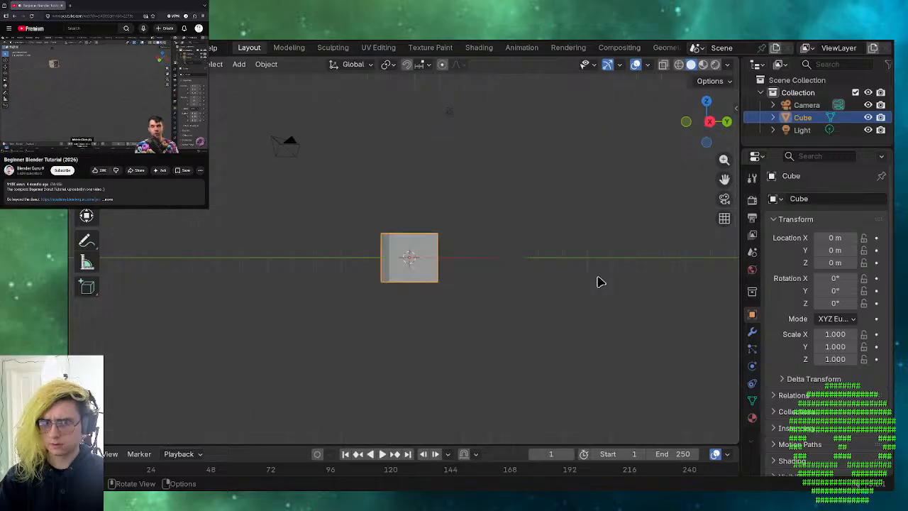
key(KP_1)
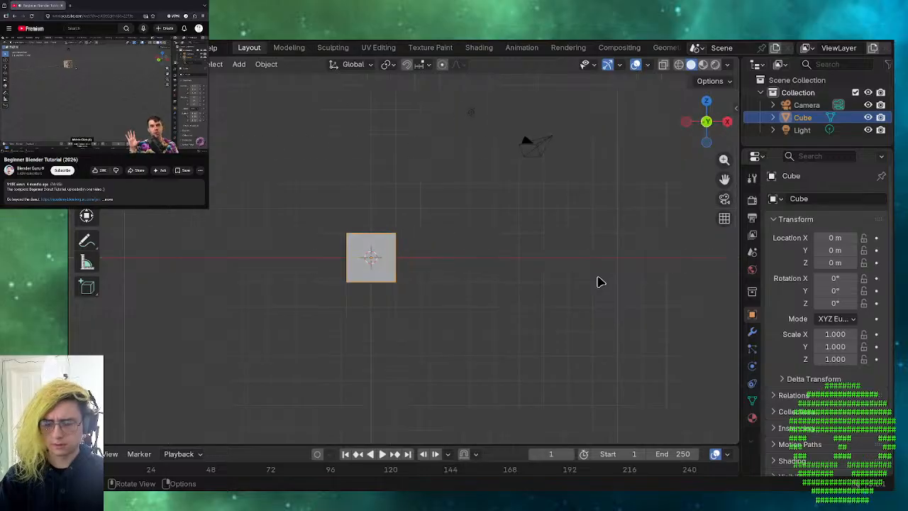
- Switch the viewport repeatedly among the top, right and front orthographic views of the cube
key(KP_7)
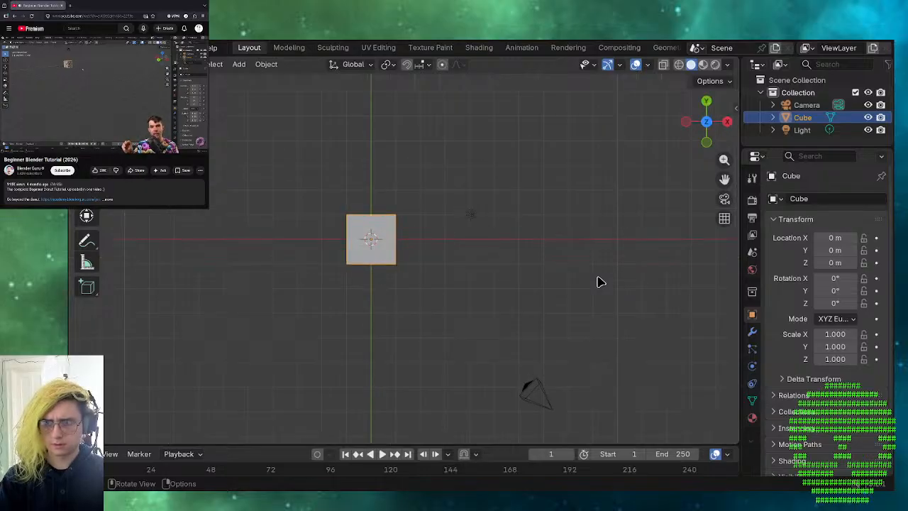
key(KP_3)
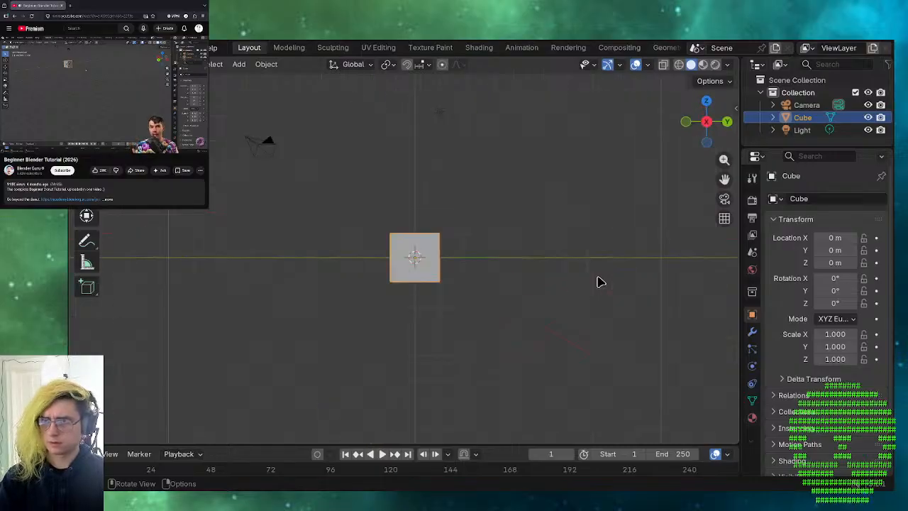
key(KP_7)
key(KP_1)
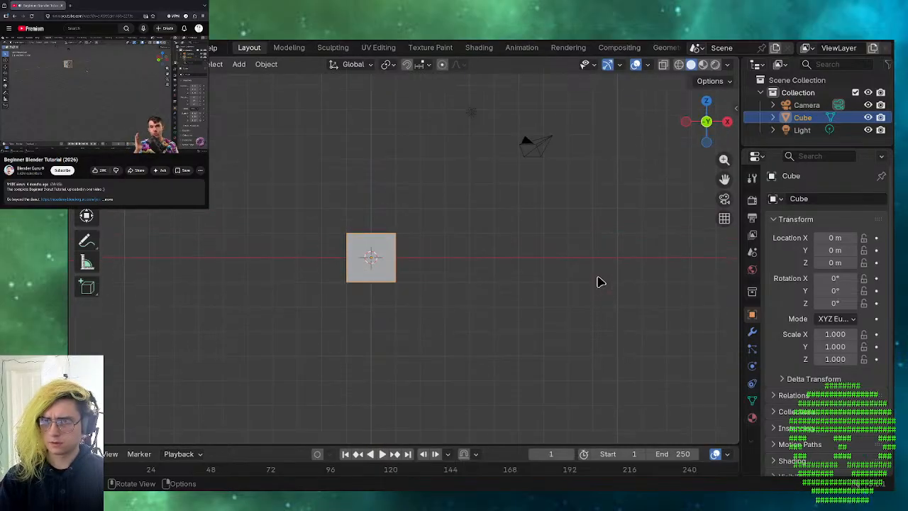
key(KP_3)
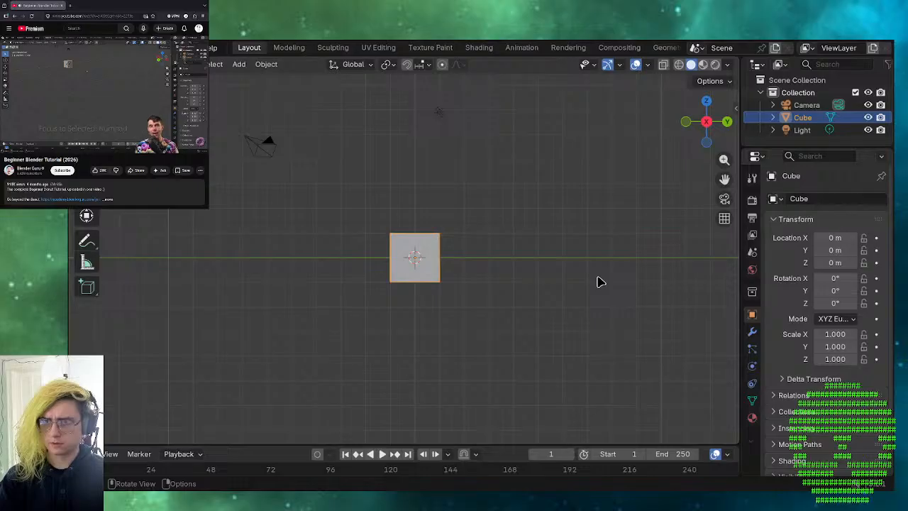
key(KP_1)
key(KP_3)
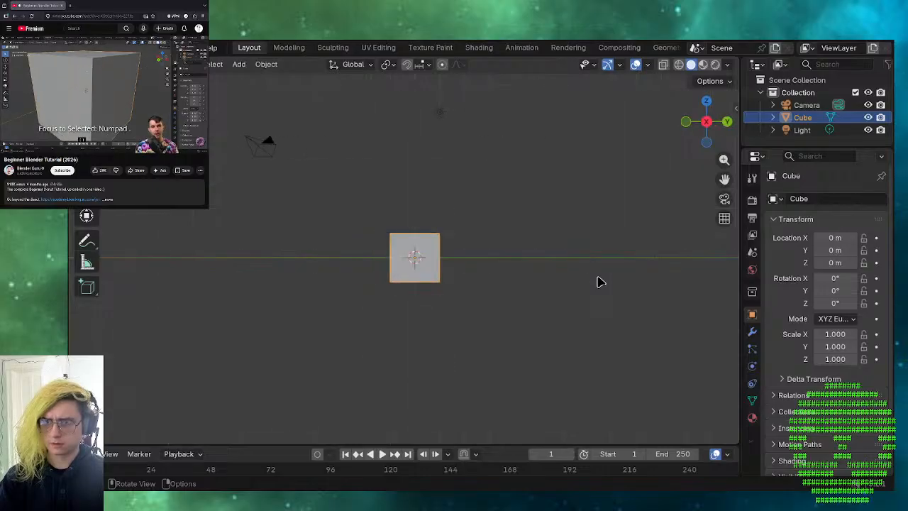
key(KP_1)
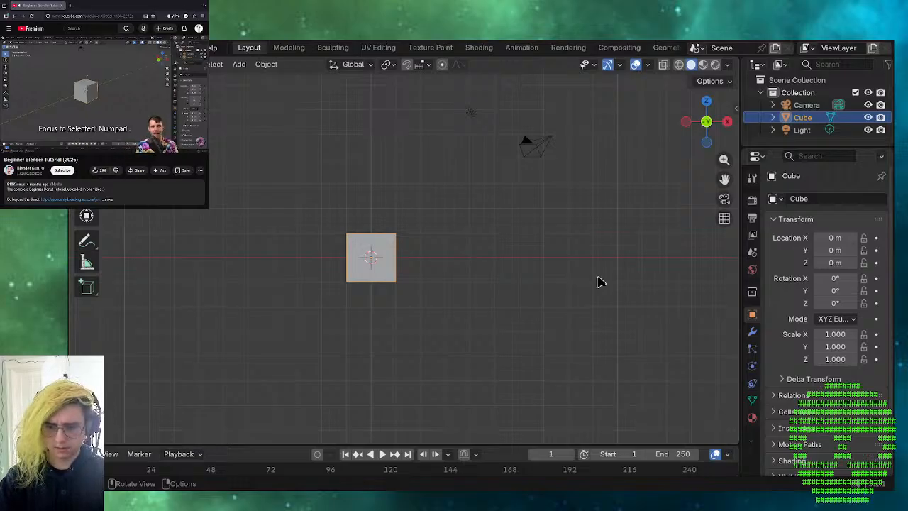
- Frame the selected cube in the viewport, orbit to an angled perspective, and zoom in and back out
key(KP_Decimal)
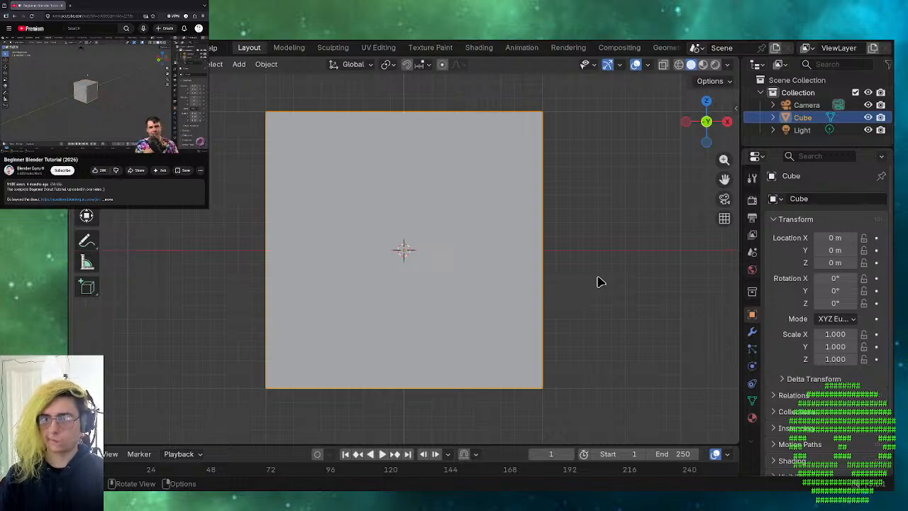
scroll(597, 281, down, 8)
middle_drag(598, 281, 515, 324)
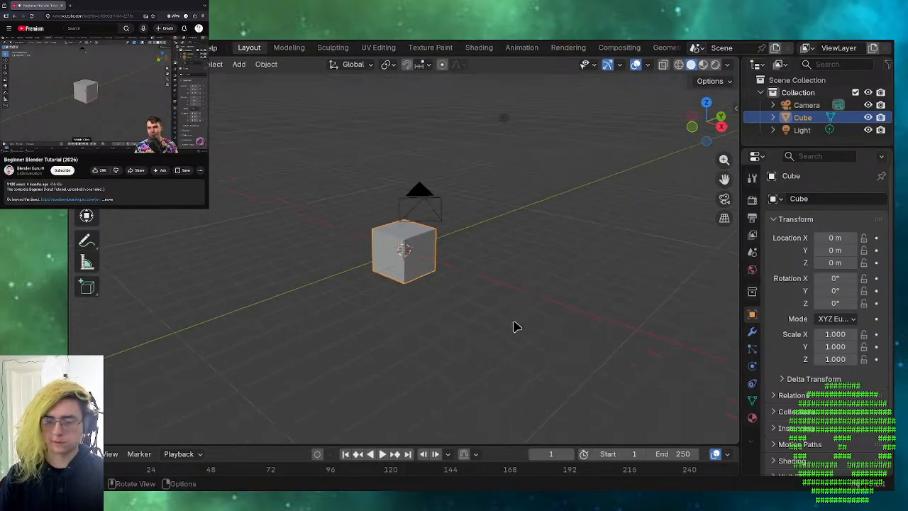
scroll(516, 326, up, 10)
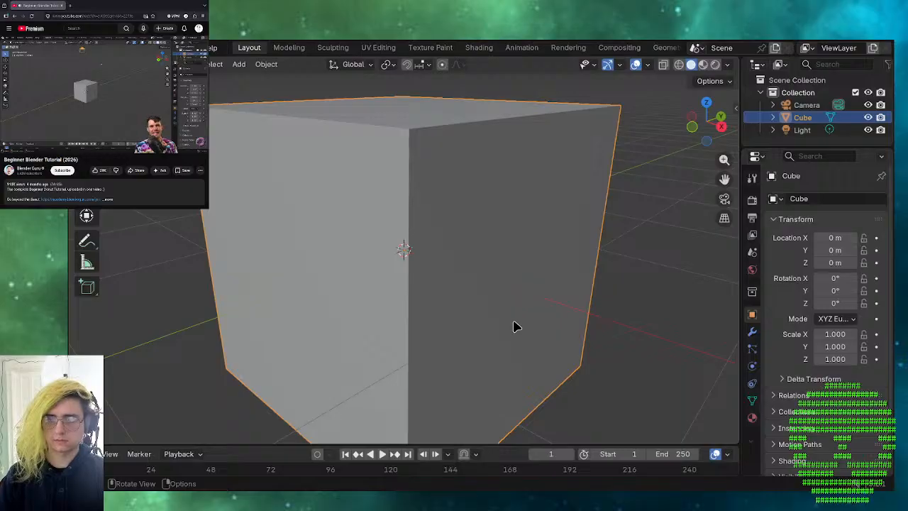
scroll(441, 278, down, 10)
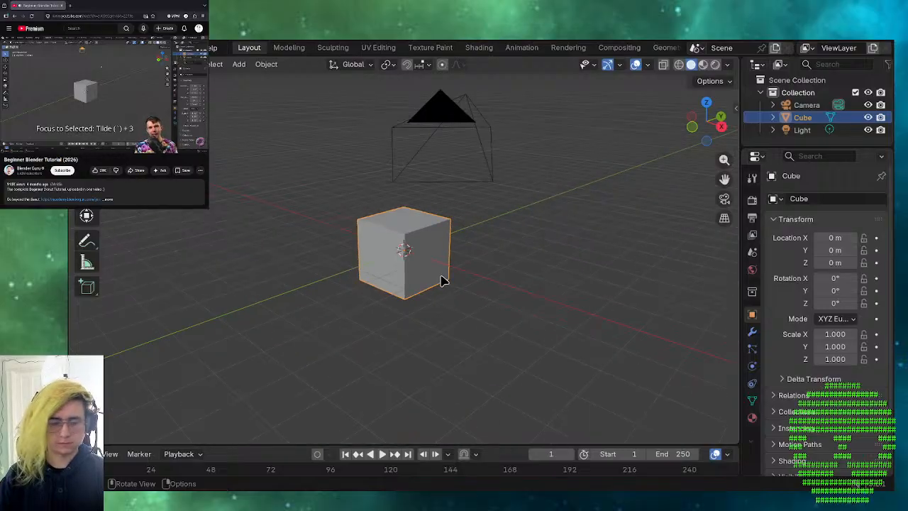
- Look at the cube from the left, right and back orthographic views in turn
key(grave)
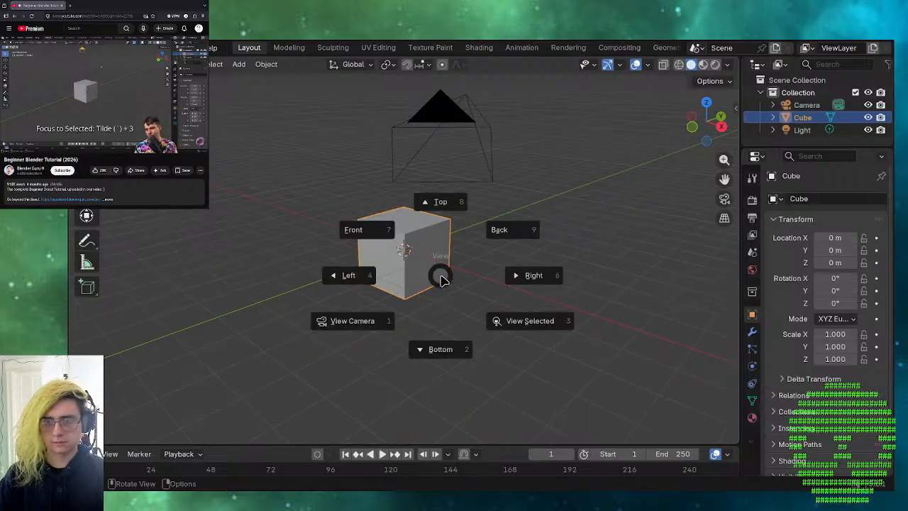
click(351, 278)
key(grave)
click(514, 298)
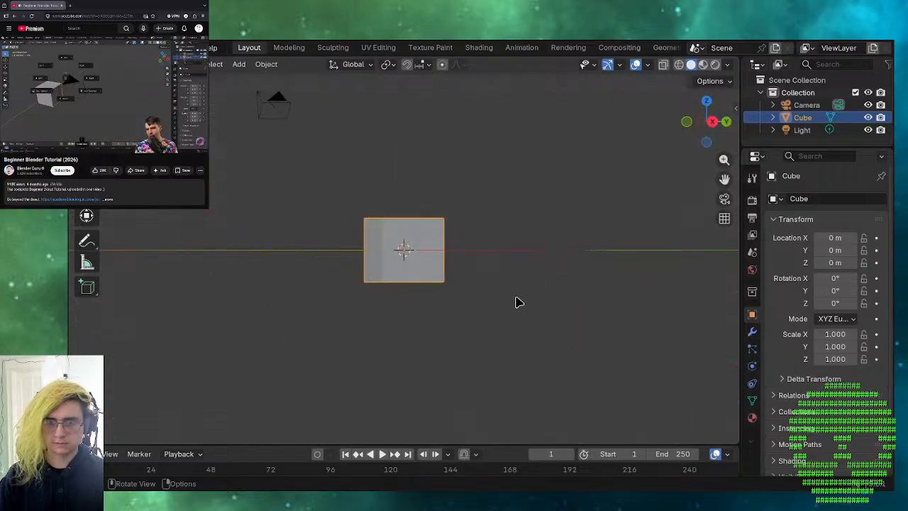
key(grave)
click(573, 250)
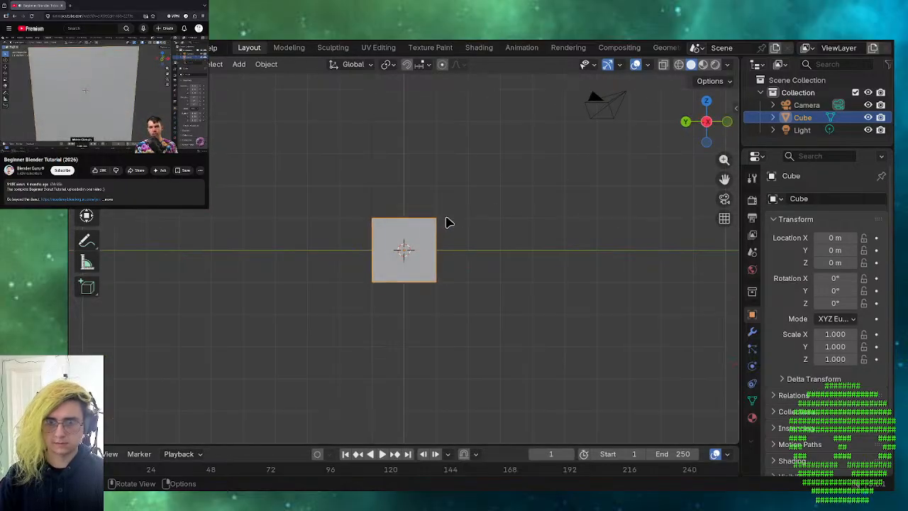
key(grave)
click(477, 195)
- Inspect the cube from the top, front and right orthographic views
key(grave)
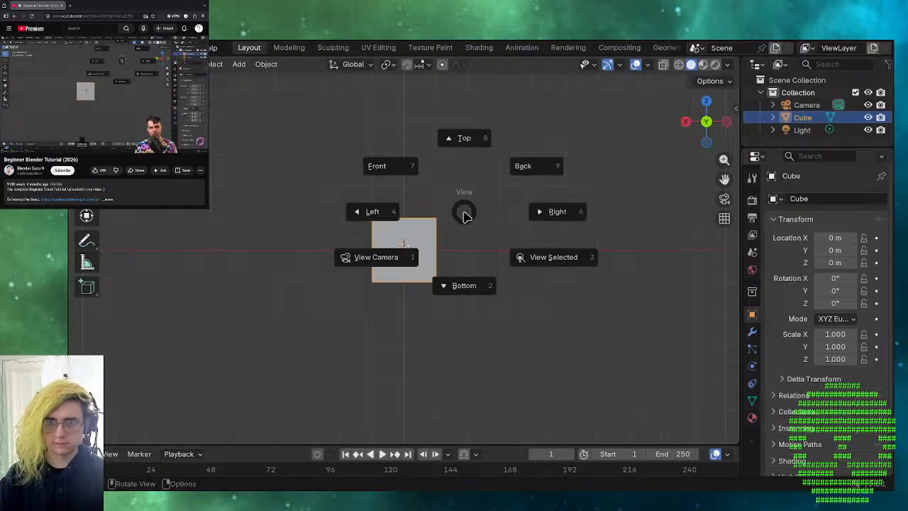
click(464, 154)
key(grave)
click(440, 301)
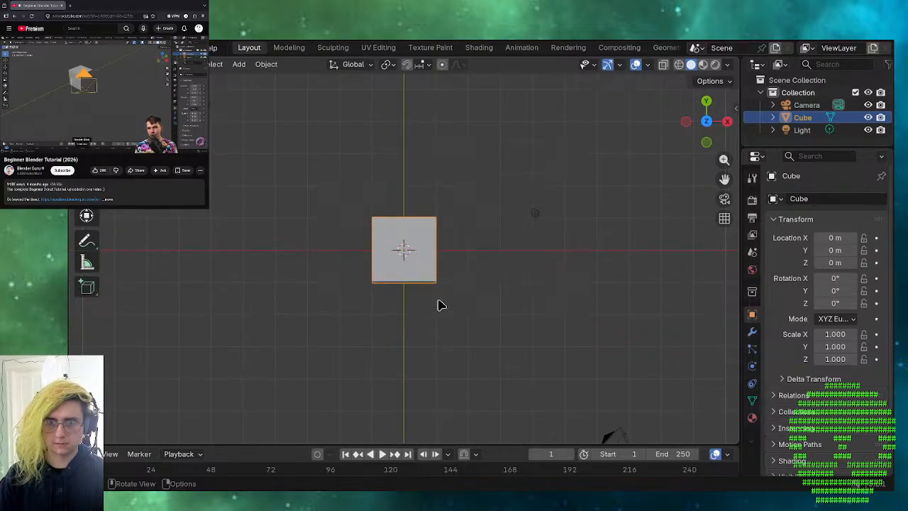
key(grave)
click(383, 250)
key(grave)
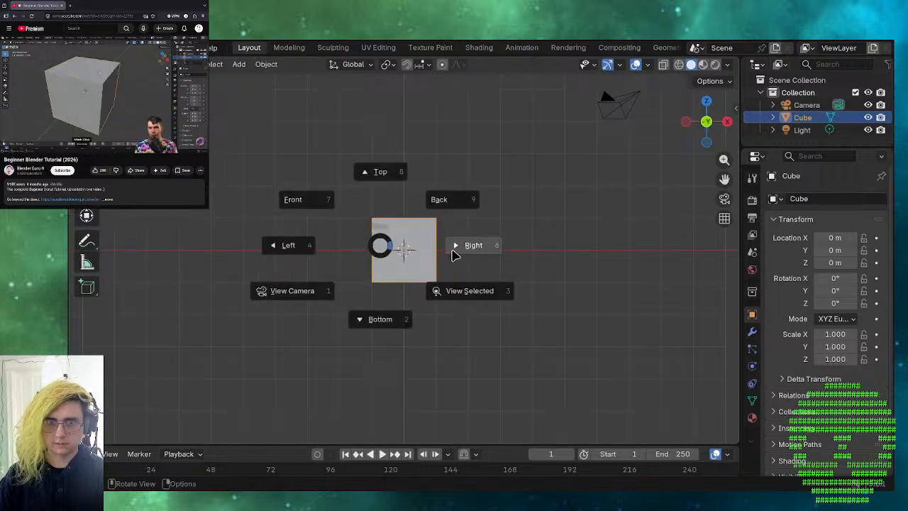
click(471, 249)
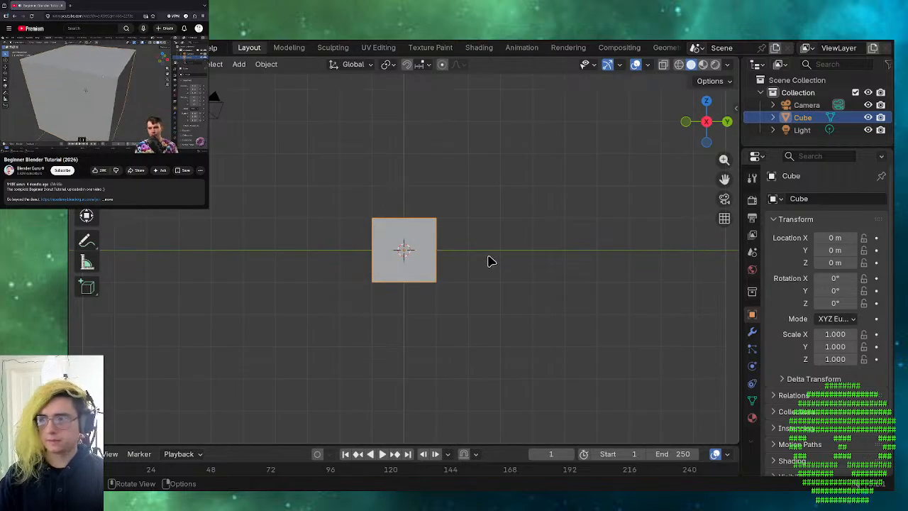
- Pause the tutorial video and practise changing viewpoints around the cube, including the back and front views
click(85, 107)
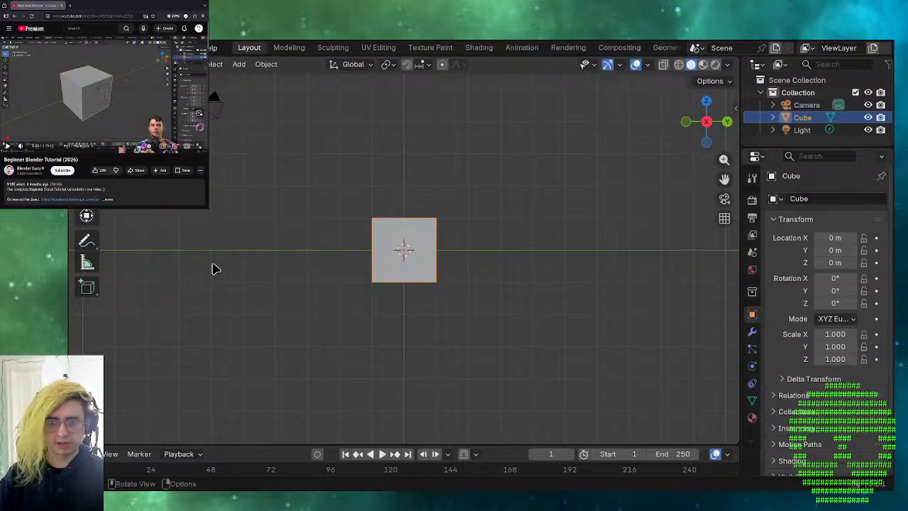
key(grave)
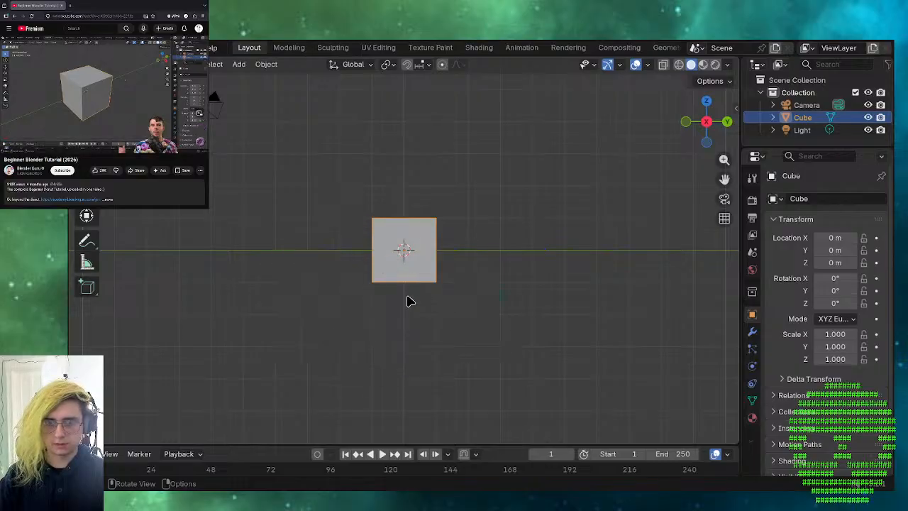
key(grave)
click(287, 300)
key(grave)
click(326, 255)
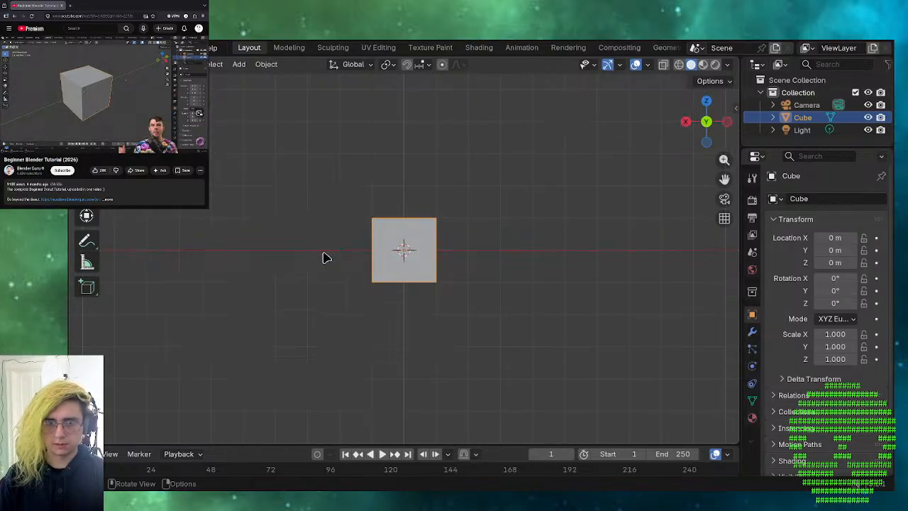
key(grave)
click(325, 225)
key(grave)
click(288, 218)
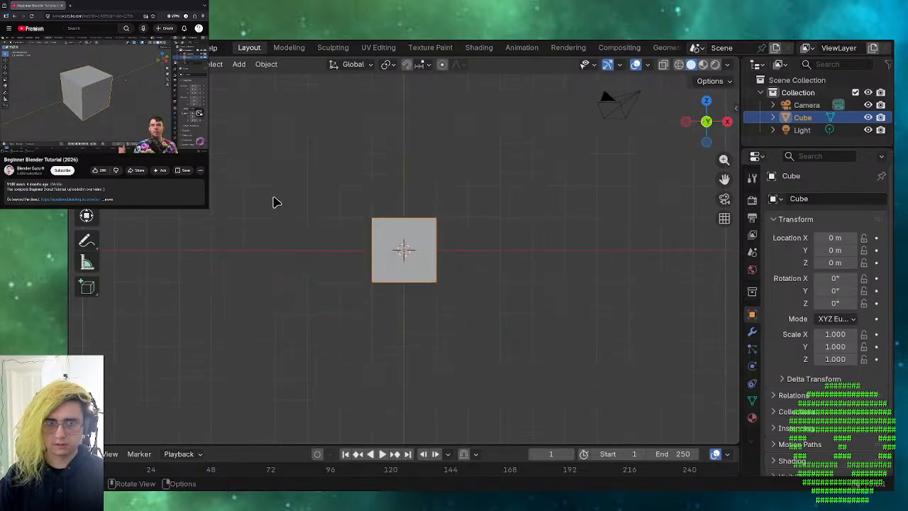
- View the cube from the right, bottom, back and front, and orbit to an angled perspective view
key(grave)
click(397, 222)
key(grave)
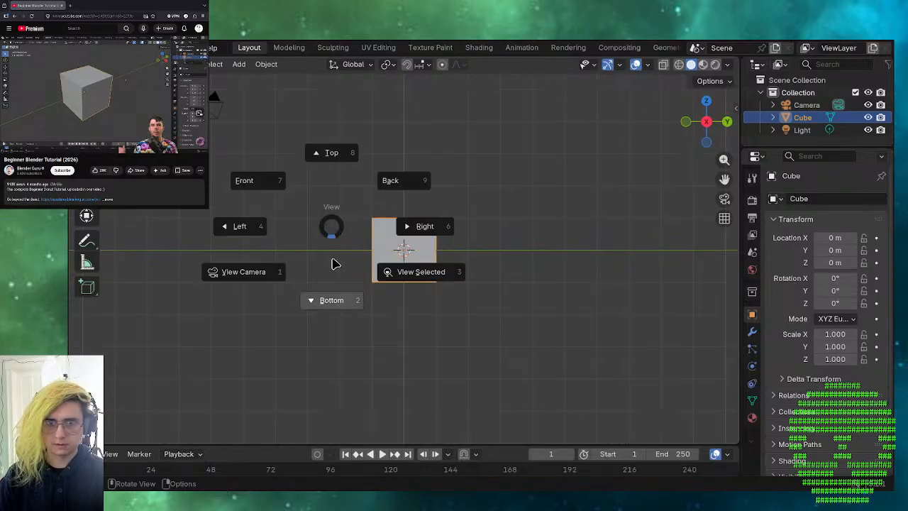
click(339, 299)
key(grave)
click(395, 207)
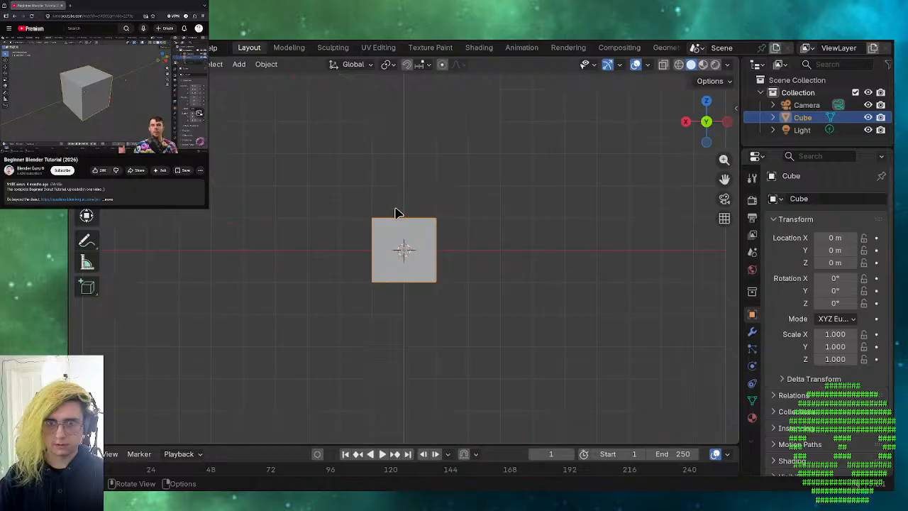
key(grave)
click(349, 174)
middle_drag(553, 196, 499, 247)
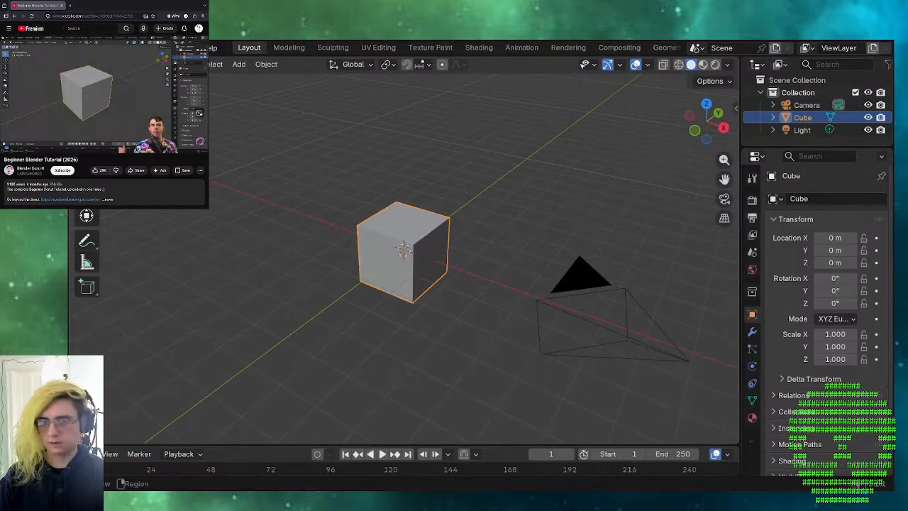
- Resume the tutorial video and delete the default cube from the scene
click(75, 94)
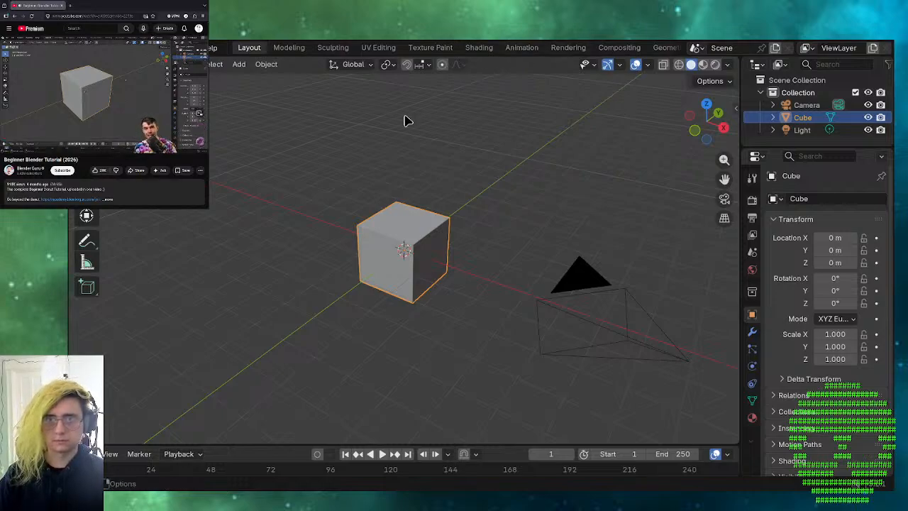
key(x)
click(364, 326)
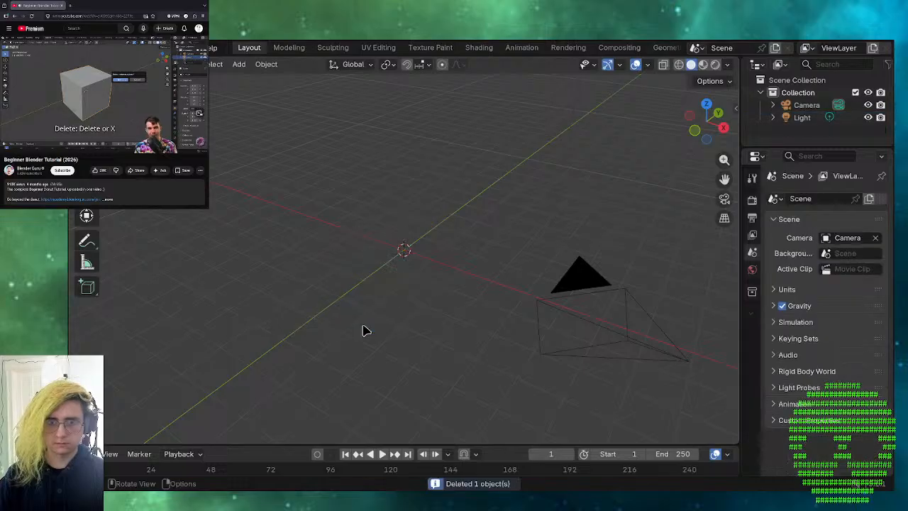
- Add a torus mesh at the origin of the scene
middle_drag(408, 270, 270, 260)
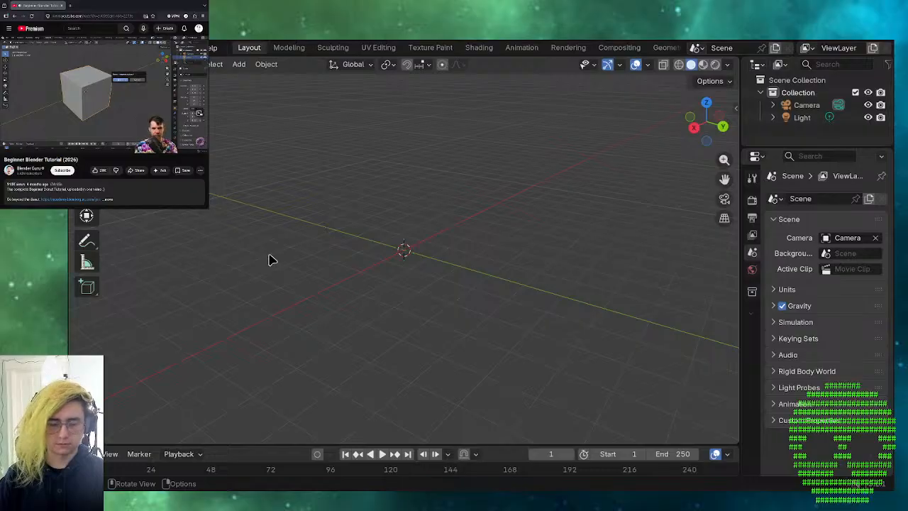
key(shift+a)
mouse_move(272, 260)
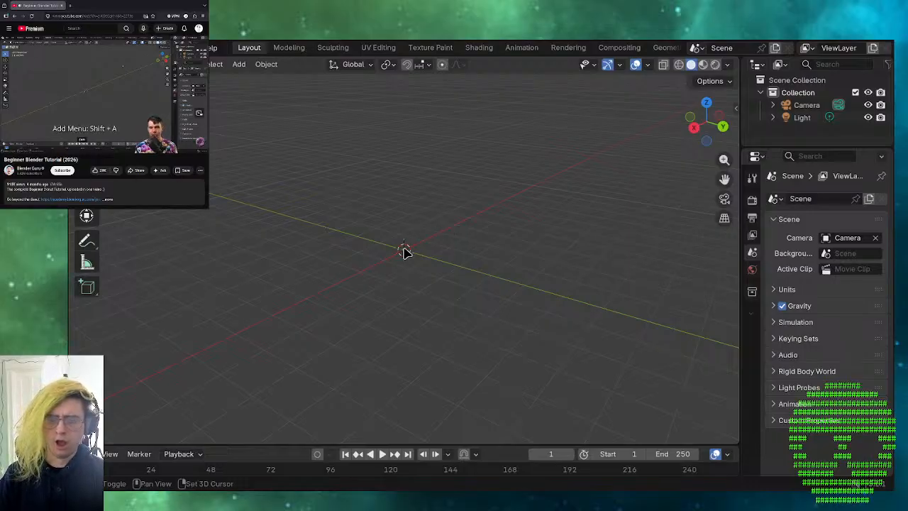
key(shift+a)
mouse_move(406, 252)
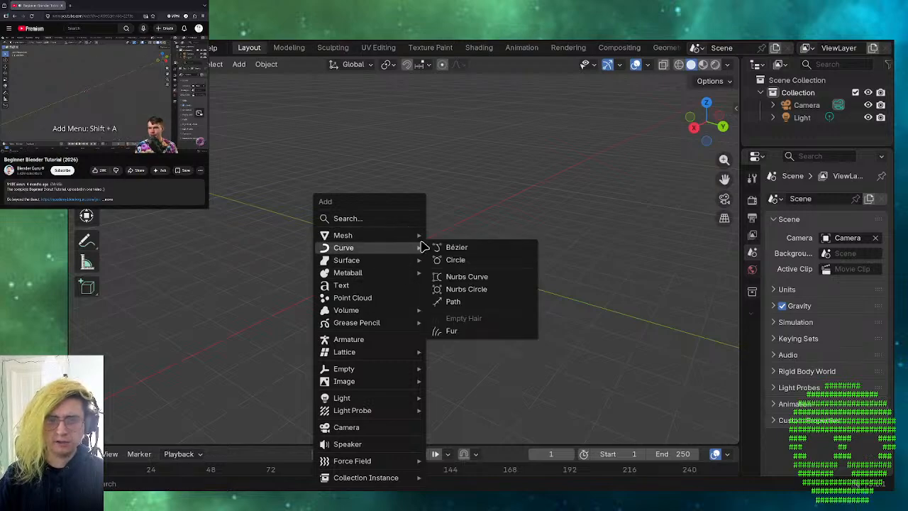
mouse_move(418, 235)
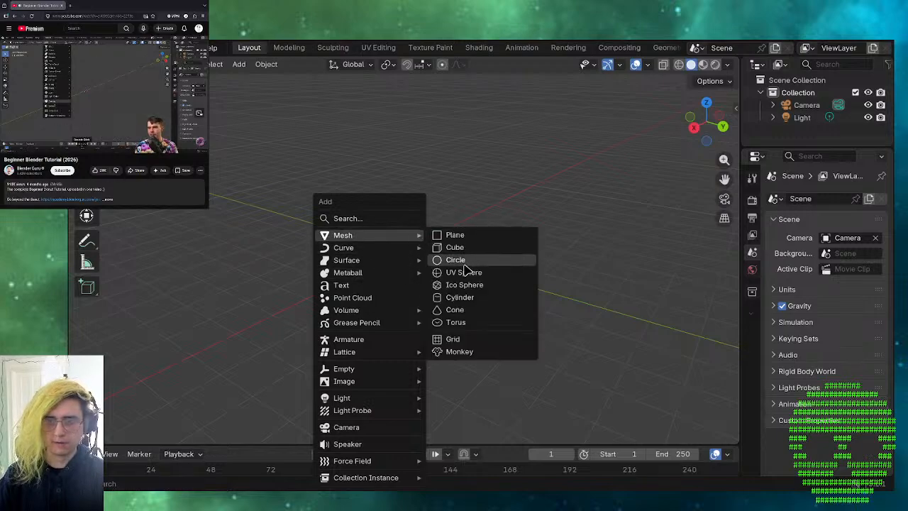
click(447, 325)
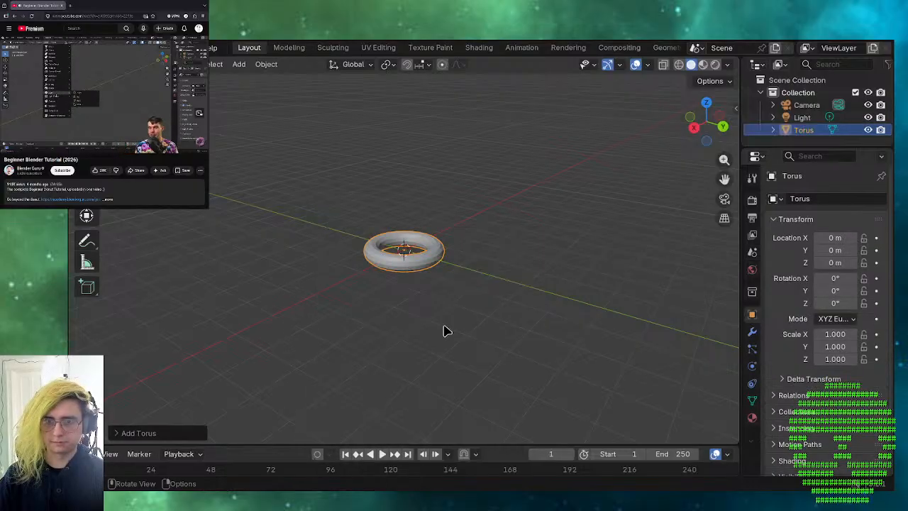
- Expand the new torus's creation settings and reduce its major radius to 0.11 m
scroll(419, 338, up, 5)
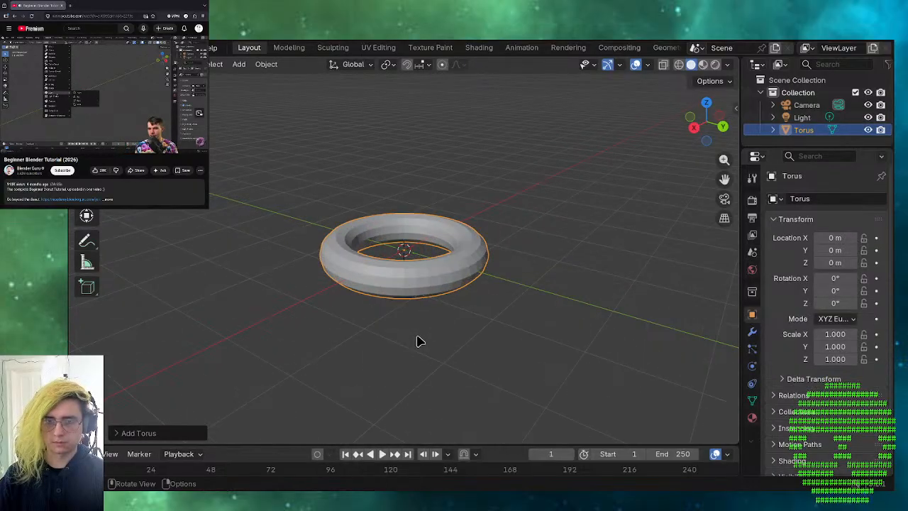
click(121, 434)
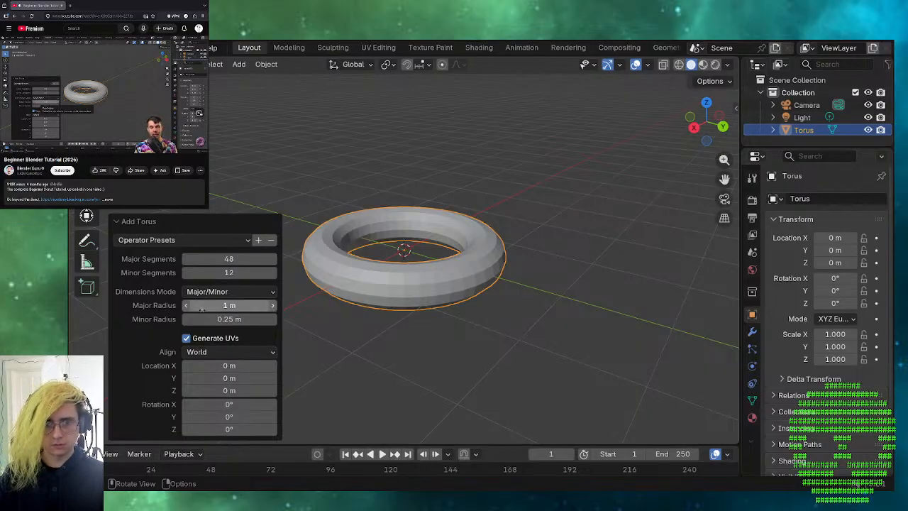
drag(227, 305, 148, 305)
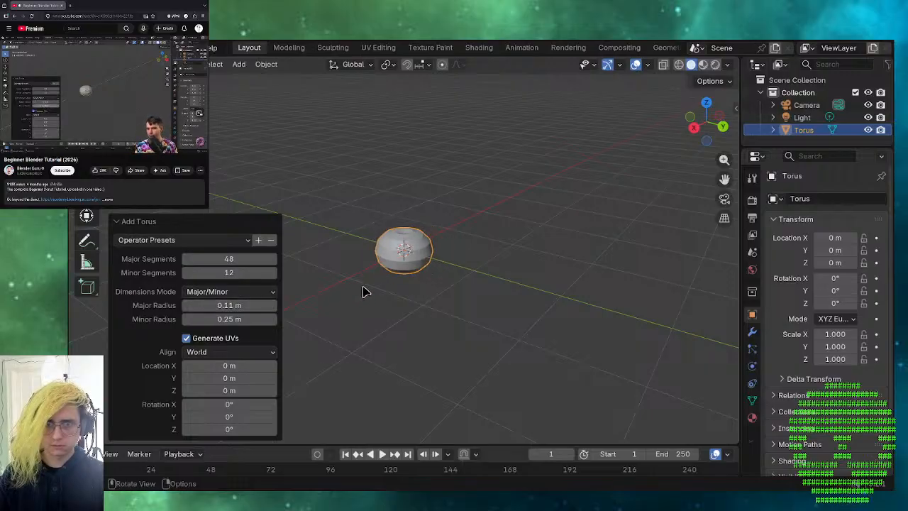
scroll(362, 290, up, 5)
middle_drag(362, 290, 320, 328)
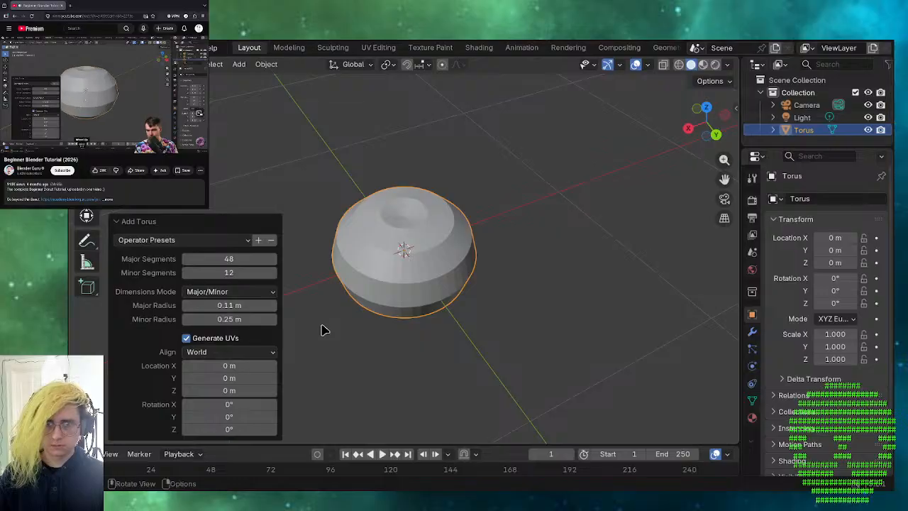
- Set the torus's major radius to 0.1 m and its minor radius to 0.057 m
mouse_move(244, 305)
mouse_down()
mouse_move(328, 305)
mouse_move(256, 298)
mouse_up()
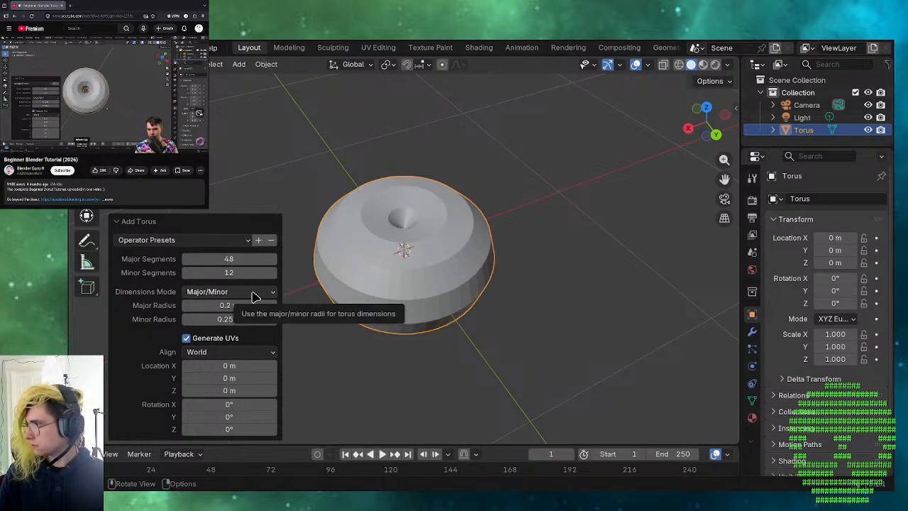
middle_drag(532, 319, 501, 375)
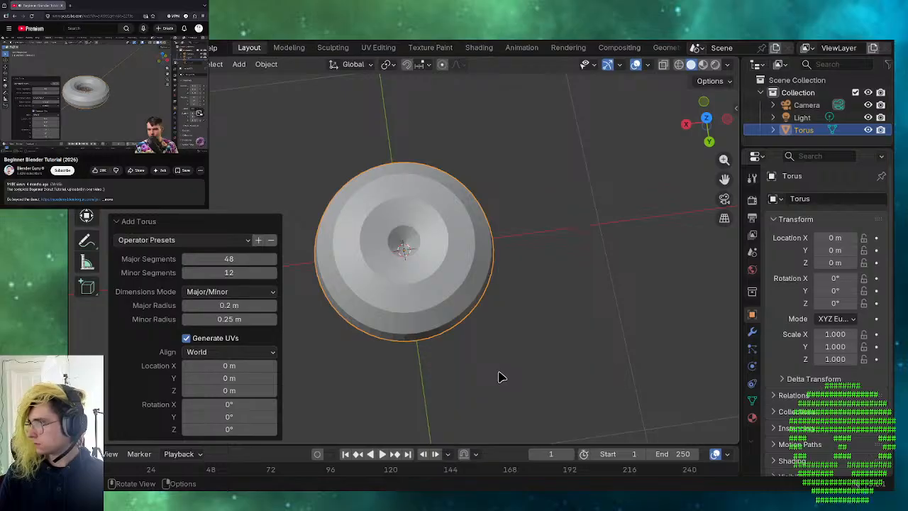
drag(259, 322, 195, 322)
drag(267, 305, 241, 314)
scroll(444, 289, up, 6)
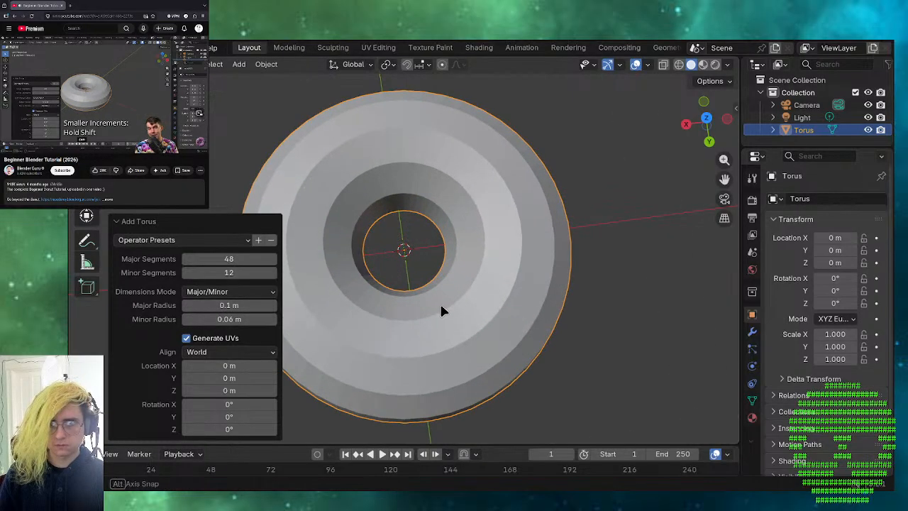
middle_drag(439, 302, 515, 247)
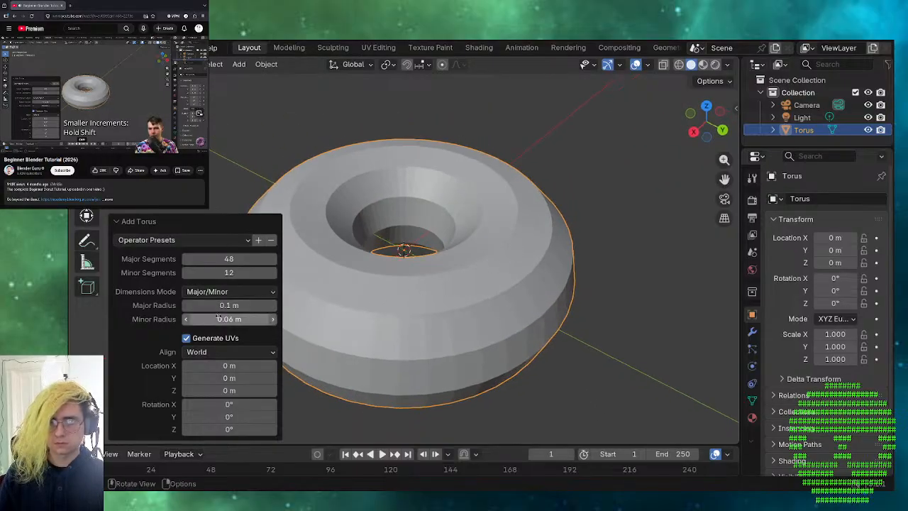
drag(220, 320, 227, 319)
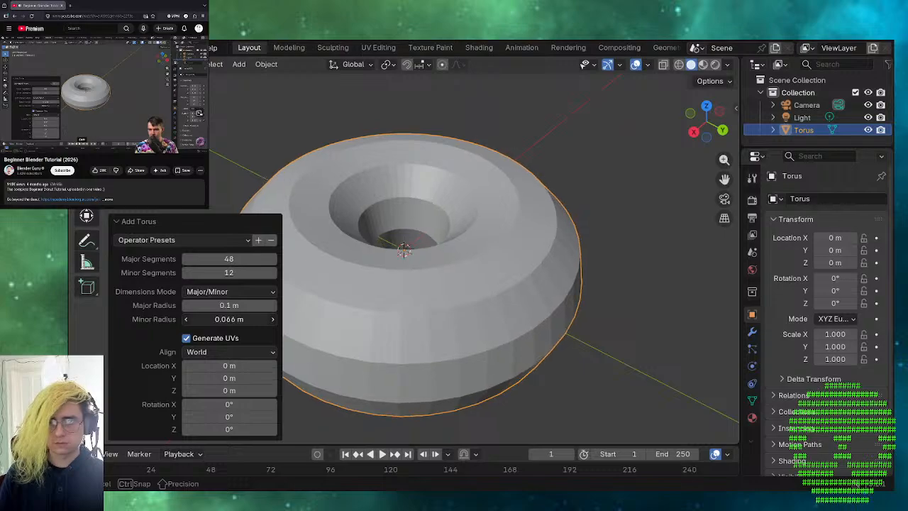
drag(227, 319, 220, 320)
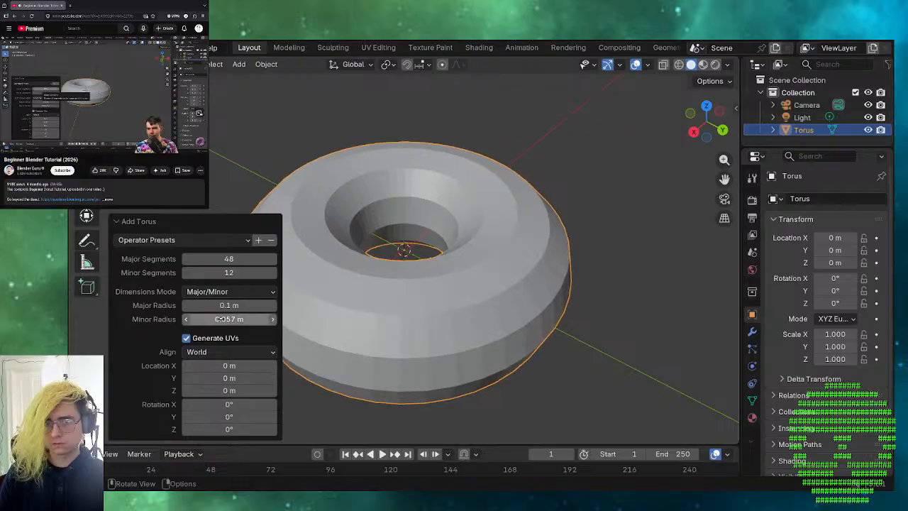
- Reopen the torus's creation settings in the viewport and set its minor segments to 16
click(546, 367)
middle_drag(552, 369, 679, 311)
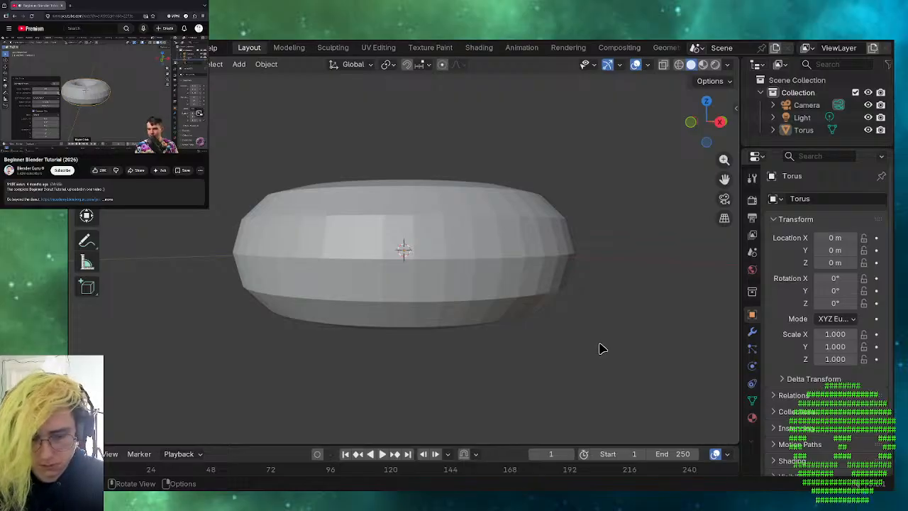
key(F9)
drag(651, 258, 237, 164)
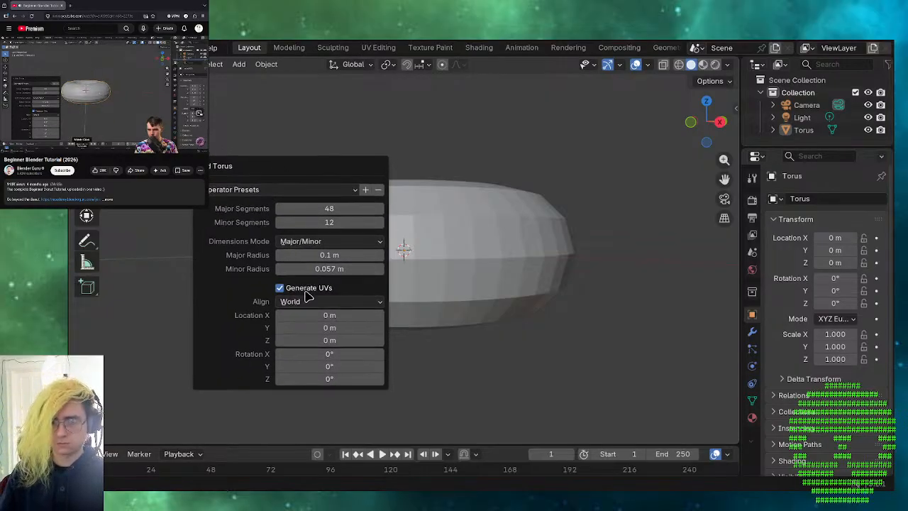
click(356, 224)
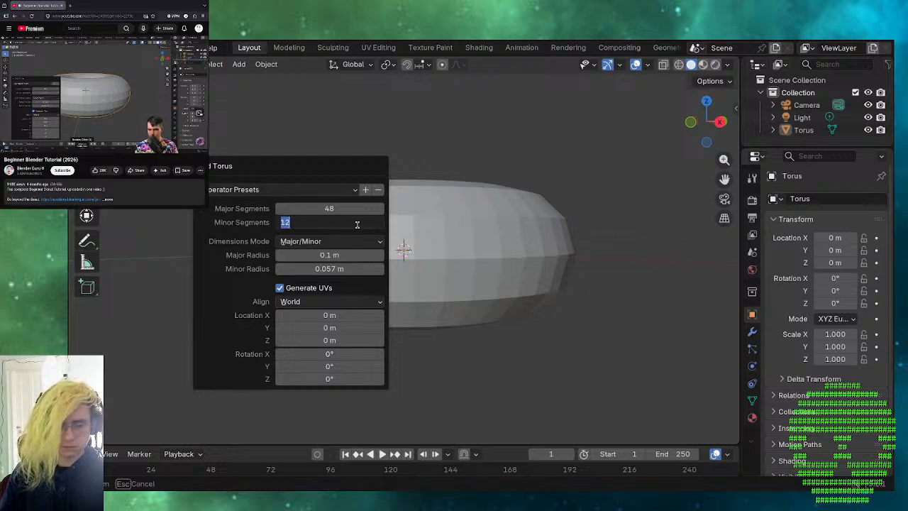
text(2)
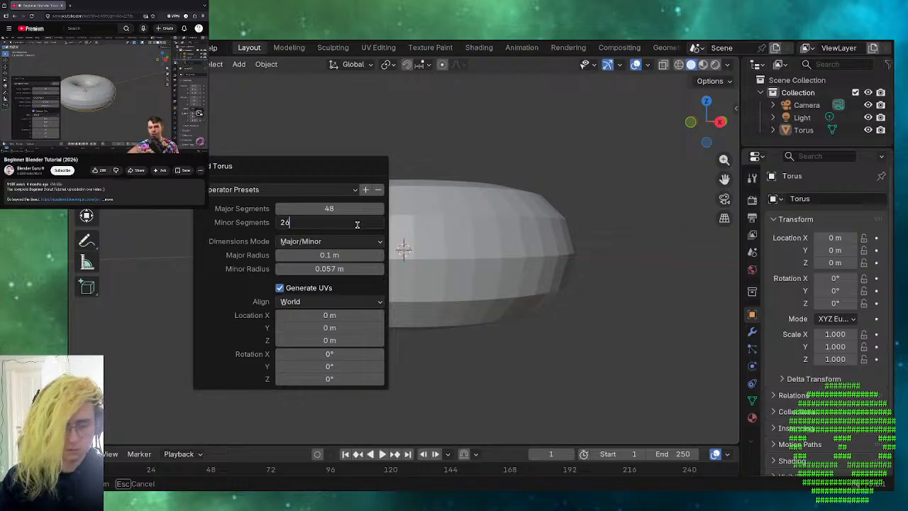
key(BackSpace)
key(BackSpace)
text(26)
key(BackSpace)
key(BackSpace)
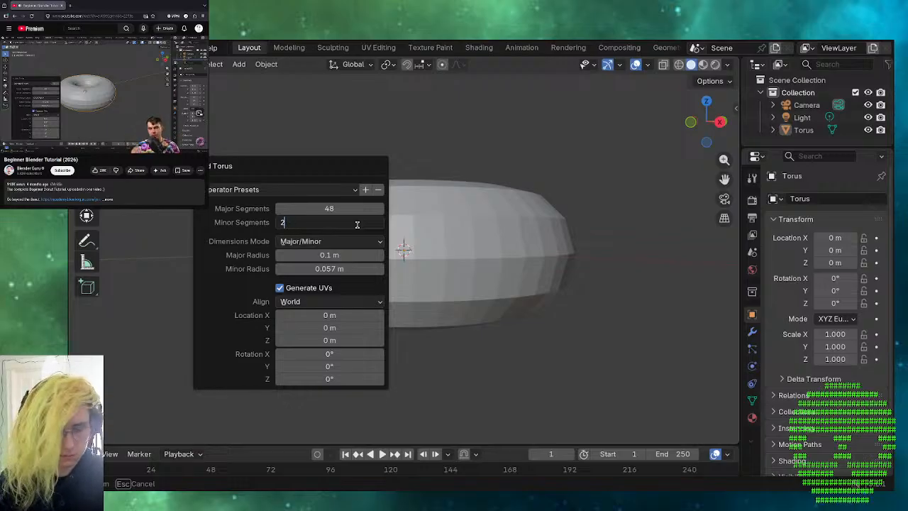
text(16)
key(Return)
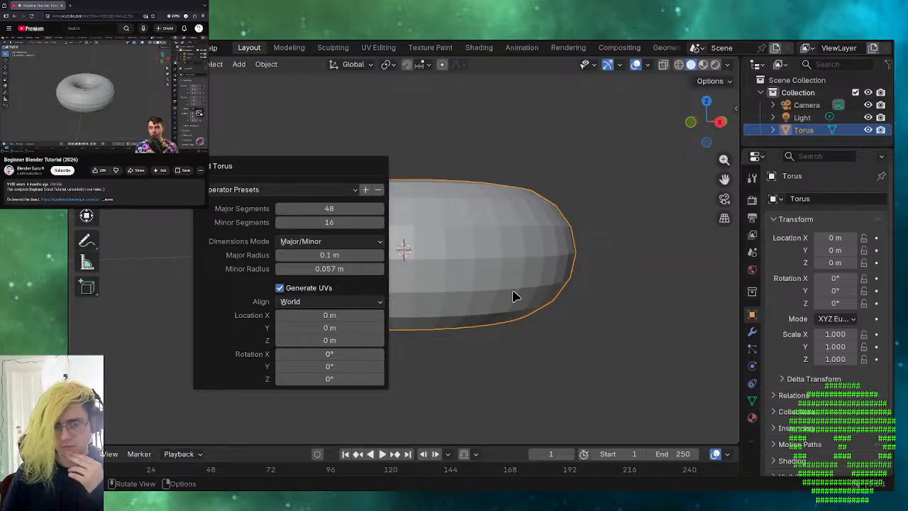
- Apply Shade Smooth to the torus
middle_drag(539, 314, 181, 395)
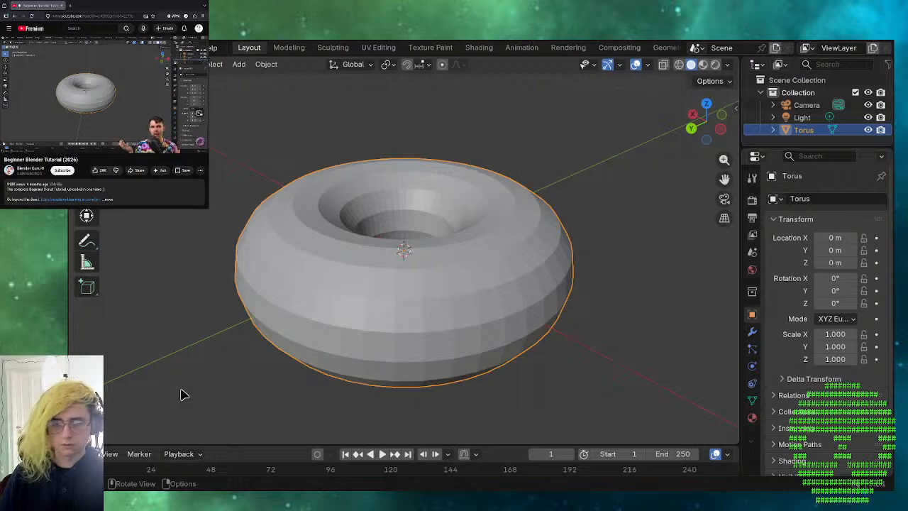
right_click(360, 300)
mouse_move(358, 301)
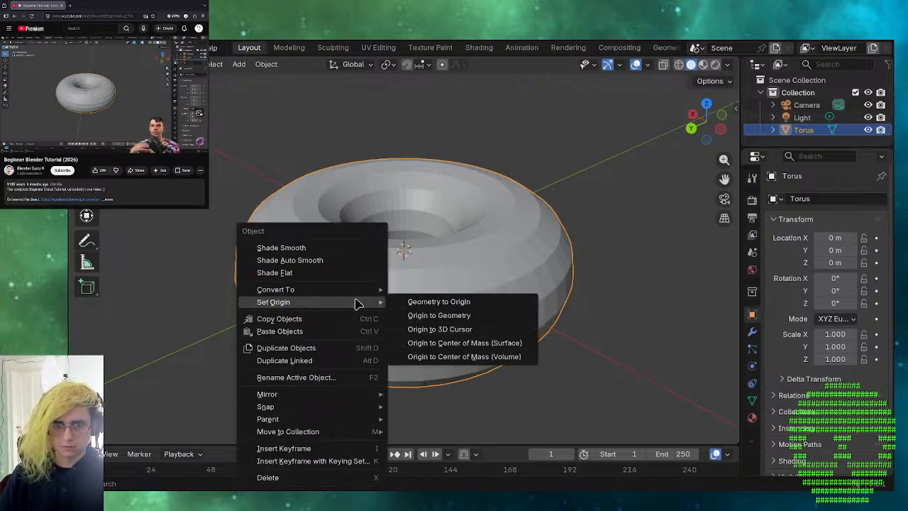
click(353, 246)
- Switch the torus repeatedly between flat and smooth shading, ending on Shade Flat
right_click(312, 276)
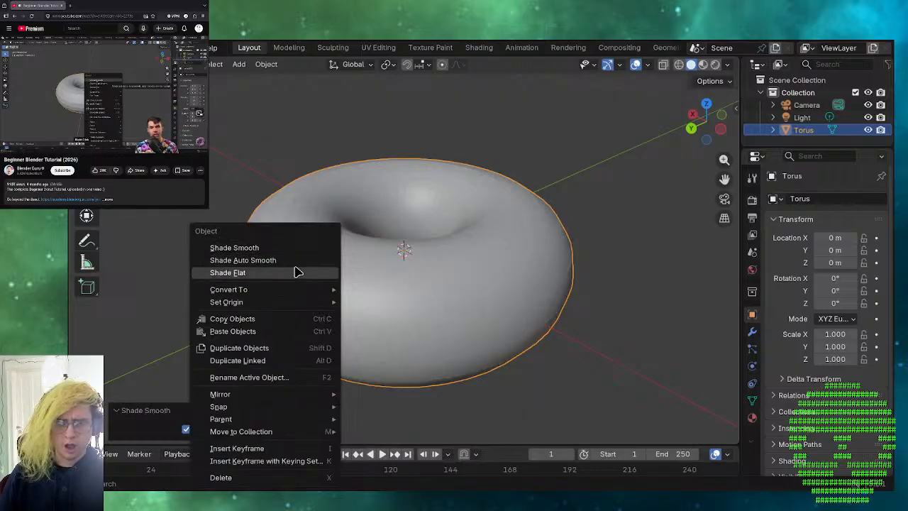
click(298, 272)
right_click(295, 271)
click(304, 247)
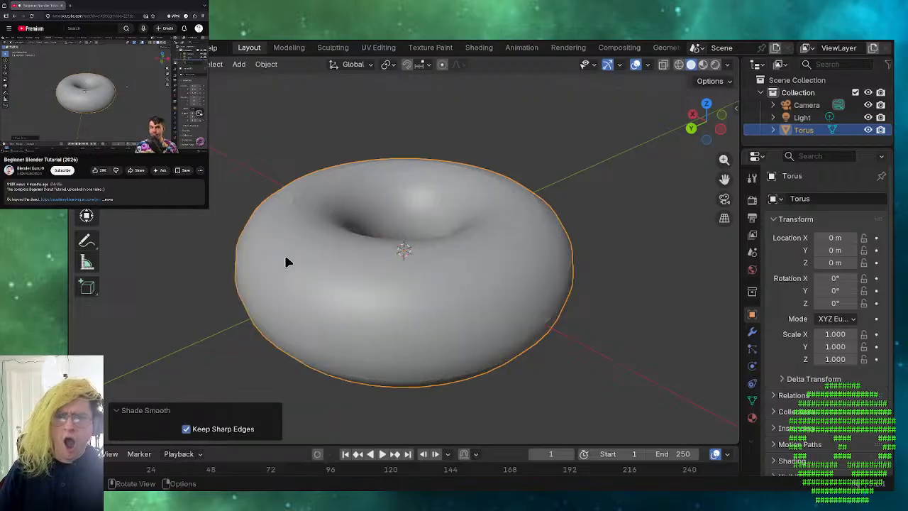
right_click(288, 260)
click(261, 278)
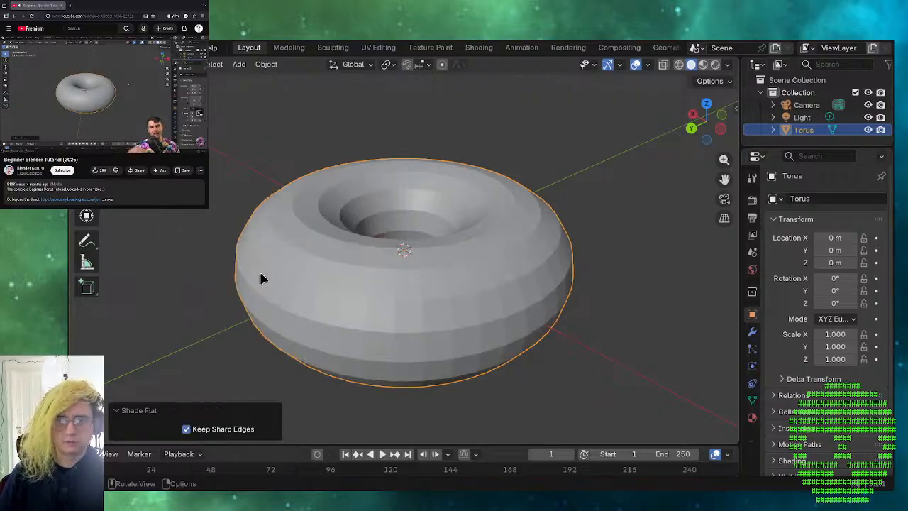
right_click(262, 278)
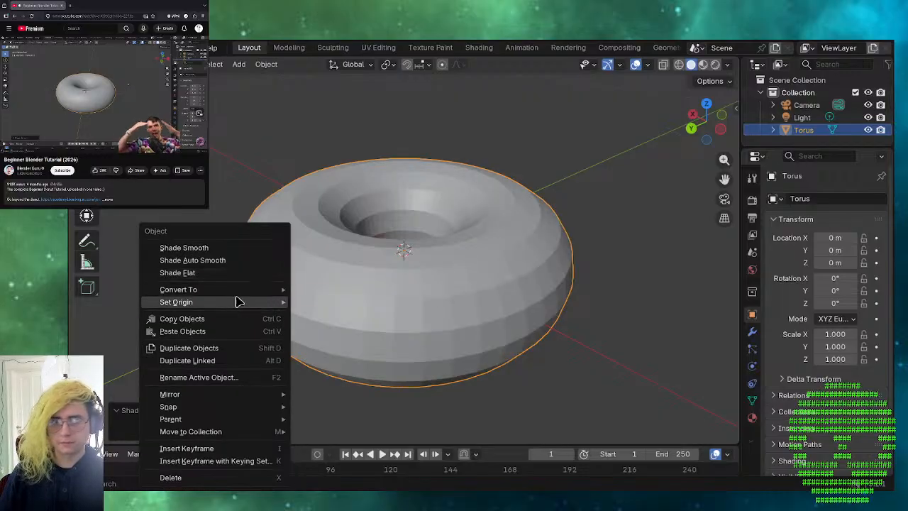
click(272, 252)
right_click(270, 253)
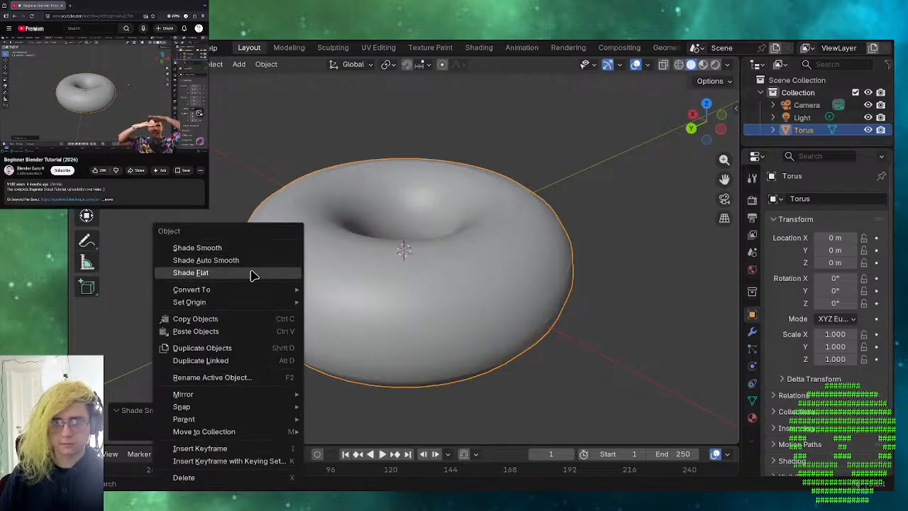
click(253, 272)
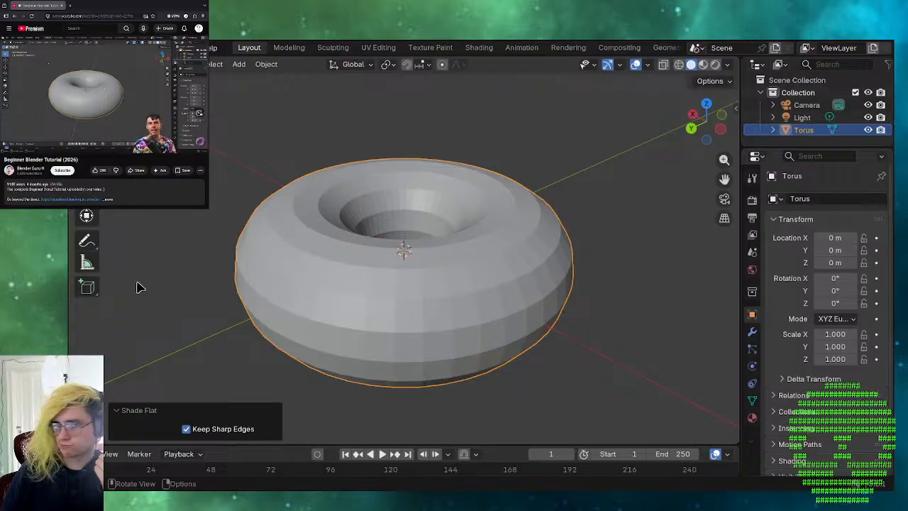
- Deselect the torus and add a cylinder mesh at the scene origin
scroll(441, 152, down, 5)
middle_drag(484, 274, 517, 279)
click(552, 260)
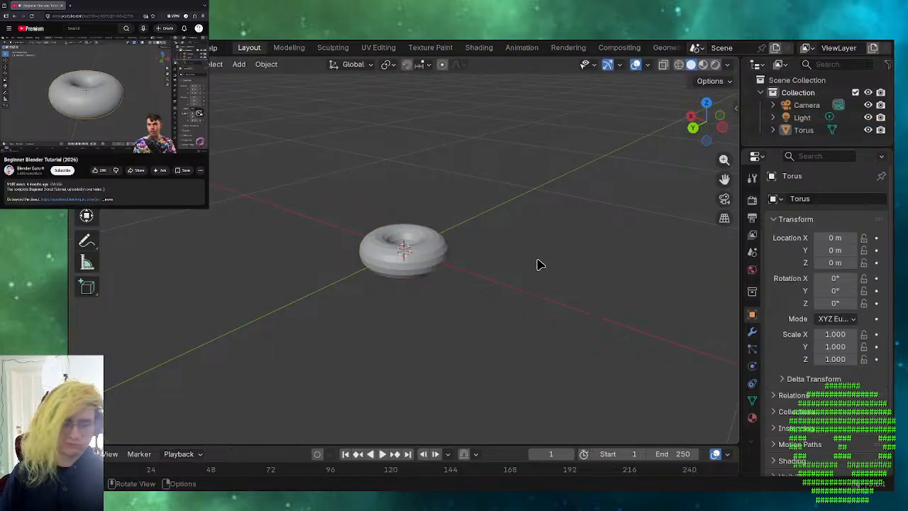
key(shift+a)
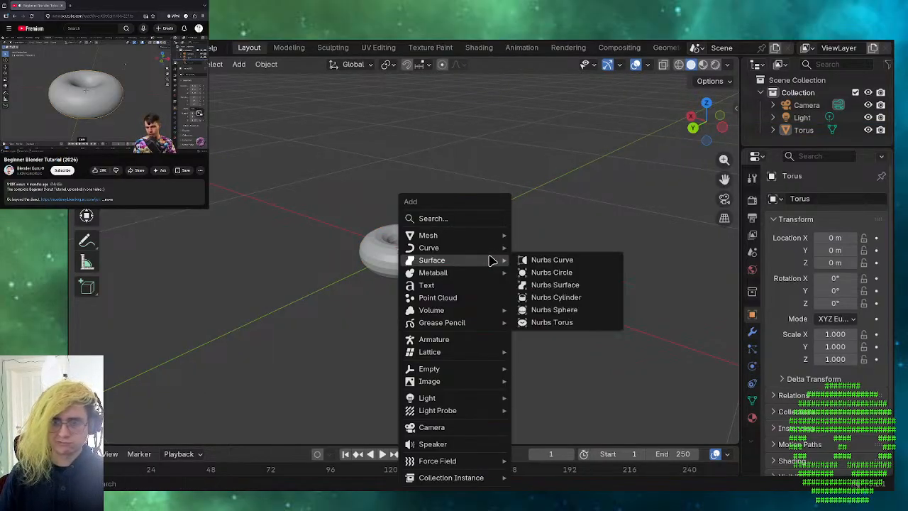
mouse_move(494, 238)
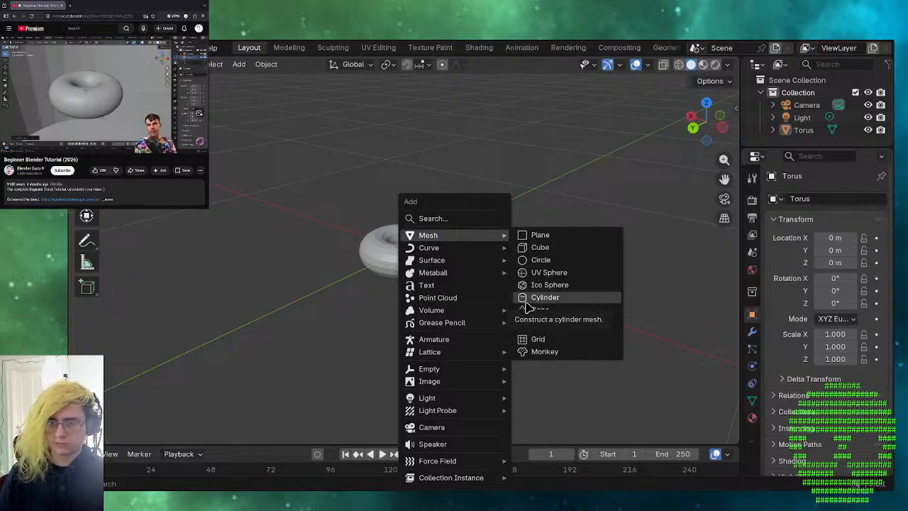
click(526, 297)
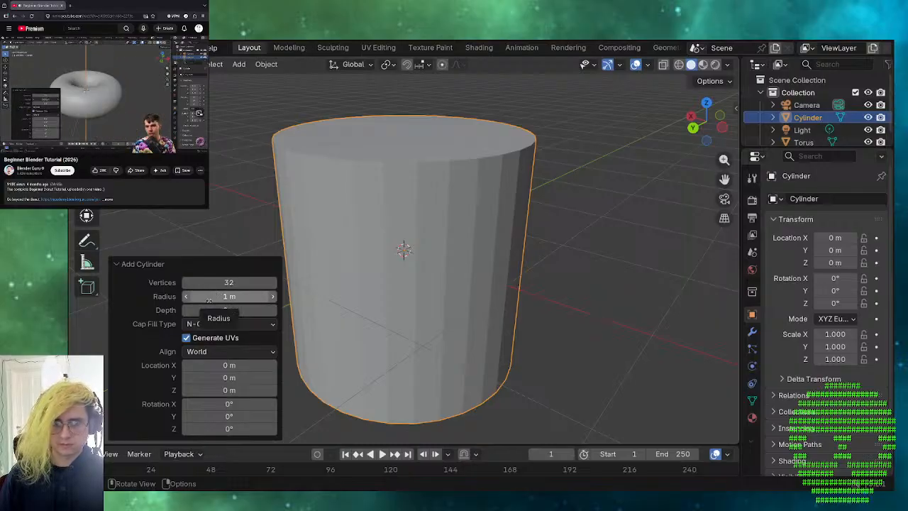
- Set the new cylinder's radius to 0.12 m and its depth to 0.28 m
drag(208, 300, 148, 299)
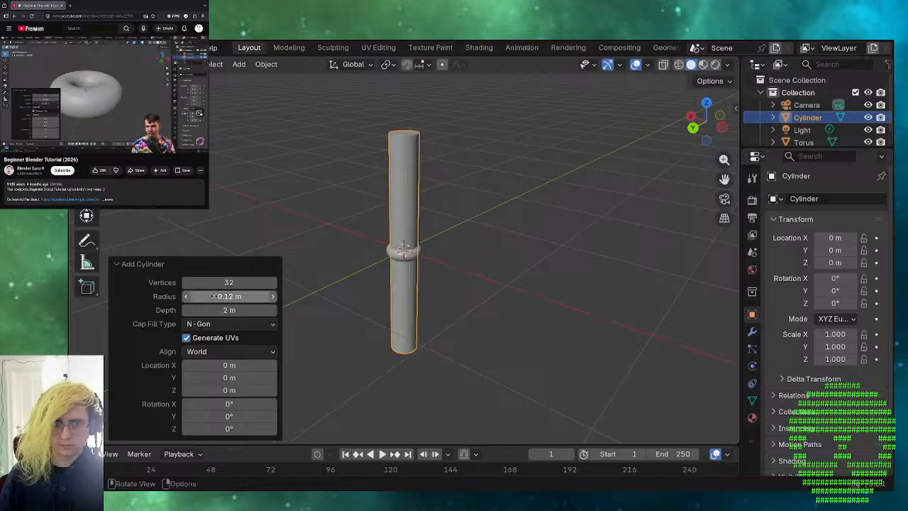
scroll(361, 220, up, 1)
scroll(360, 220, up, 3)
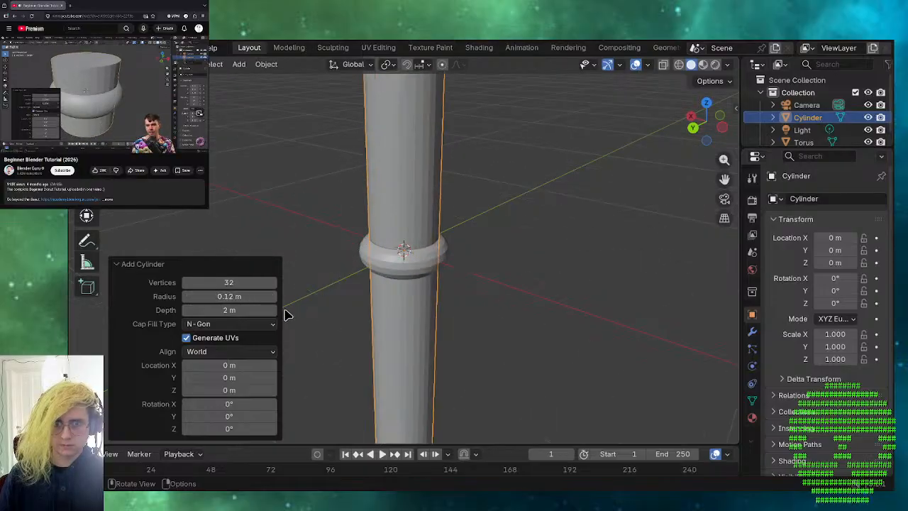
drag(244, 309, 223, 281)
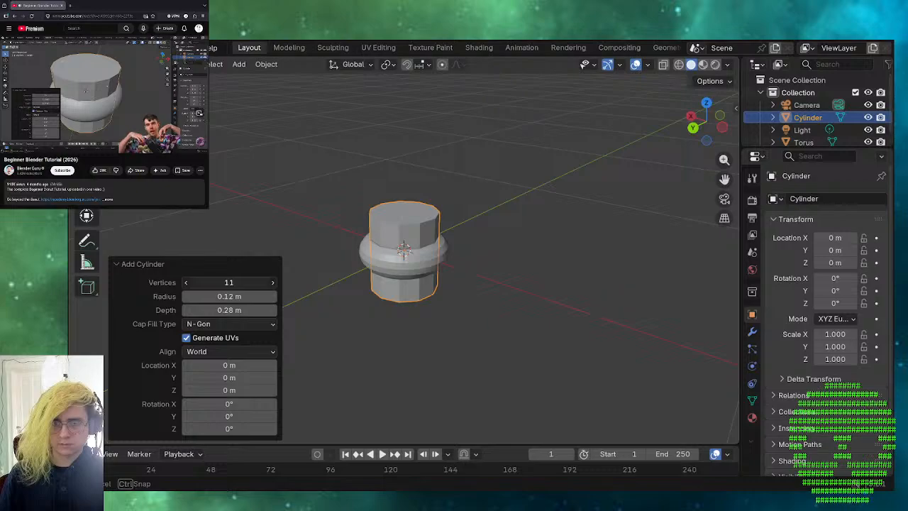
- Set the cylinder's vertices to 14 and its depth to 0.2 m
drag(229, 282, 254, 281)
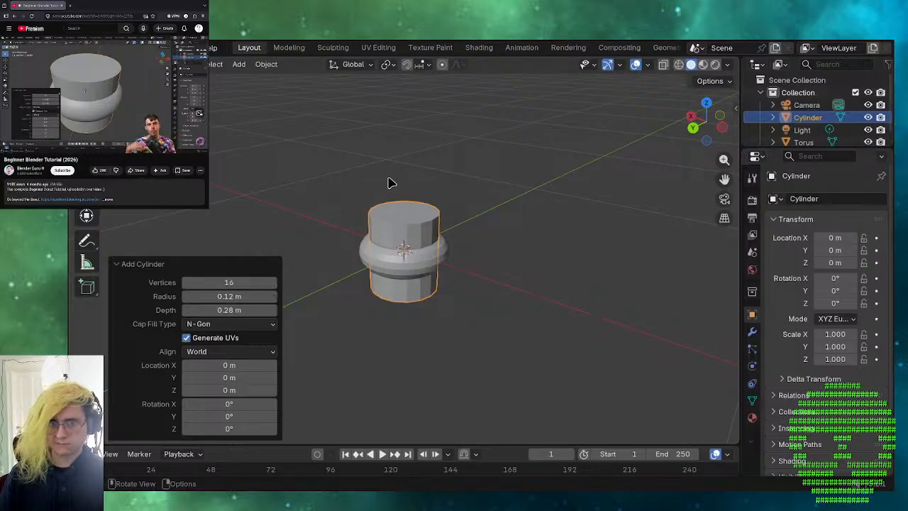
scroll(376, 195, up, 6)
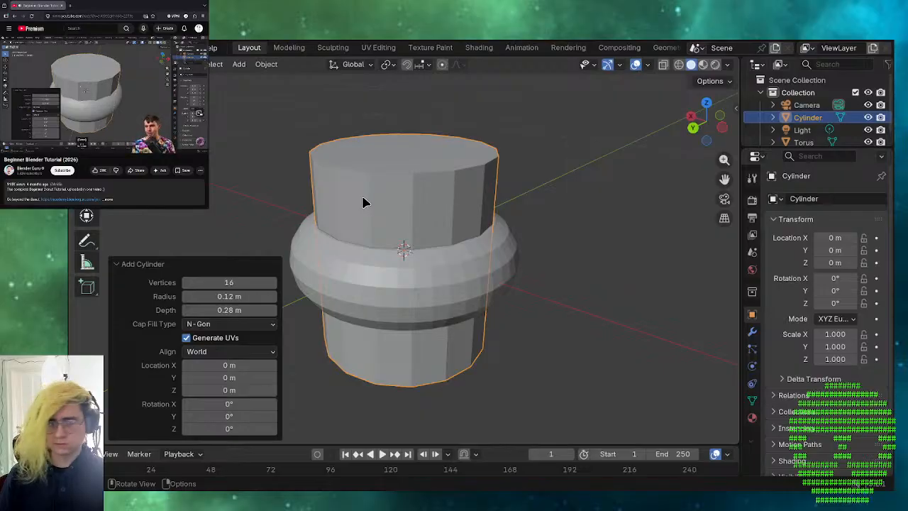
mouse_move(250, 281)
mouse_down()
mouse_move(220, 281)
mouse_move(249, 282)
mouse_up()
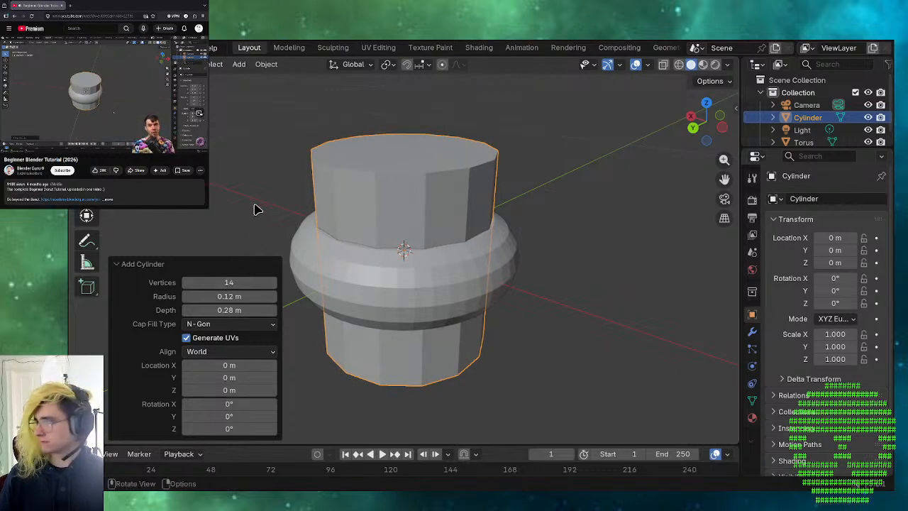
mouse_move(248, 310)
mouse_down()
mouse_move(234, 310)
mouse_move(249, 310)
mouse_up()
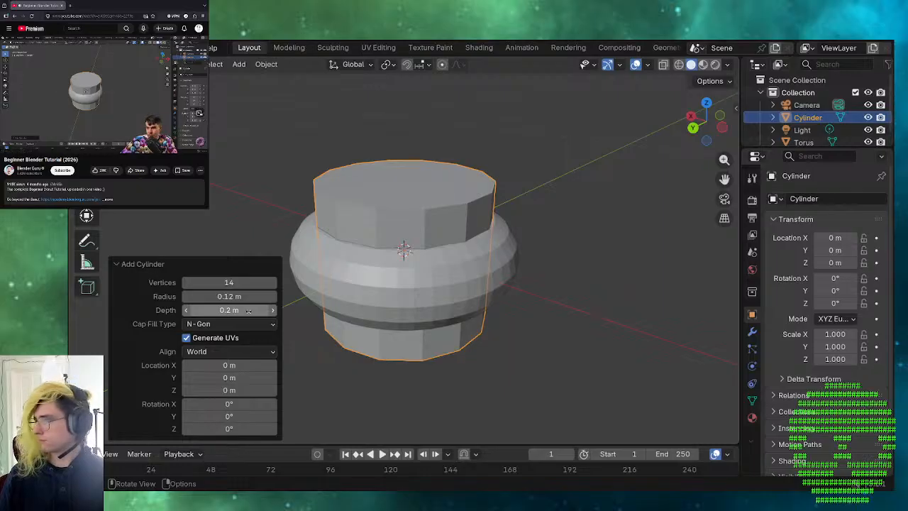
- Move the cylinder out of the torus by about -0.28 m in X and -0.24 m in Y, and raise it about 0.05 m
click(337, 348)
key(g)
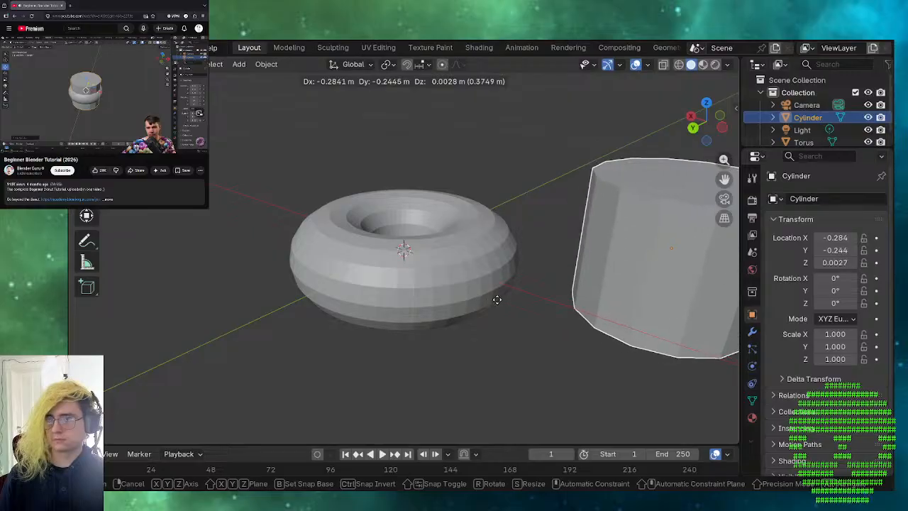
click(496, 299)
middle_drag(568, 318, 432, 263)
key(g)
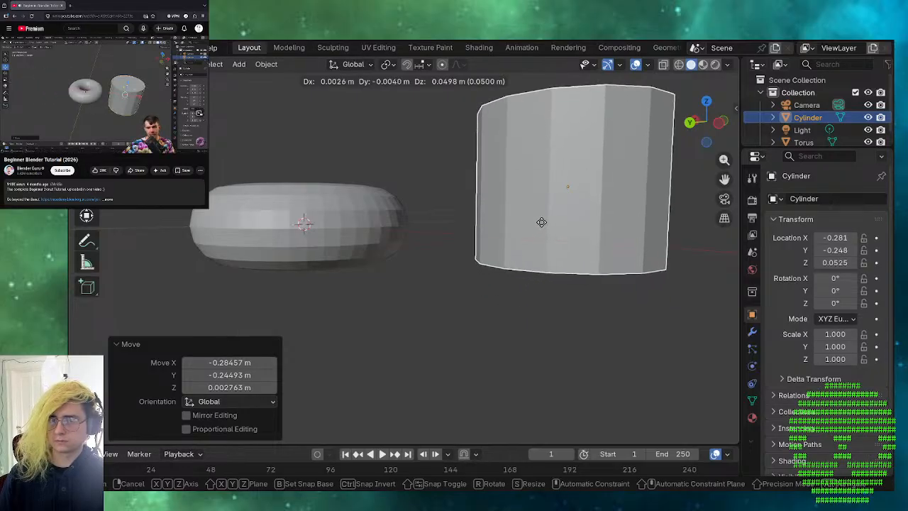
click(506, 263)
- Move the cylinder about -0.023 m along global X and about -0.058 m along global Y
middle_drag(507, 263, 349, 278)
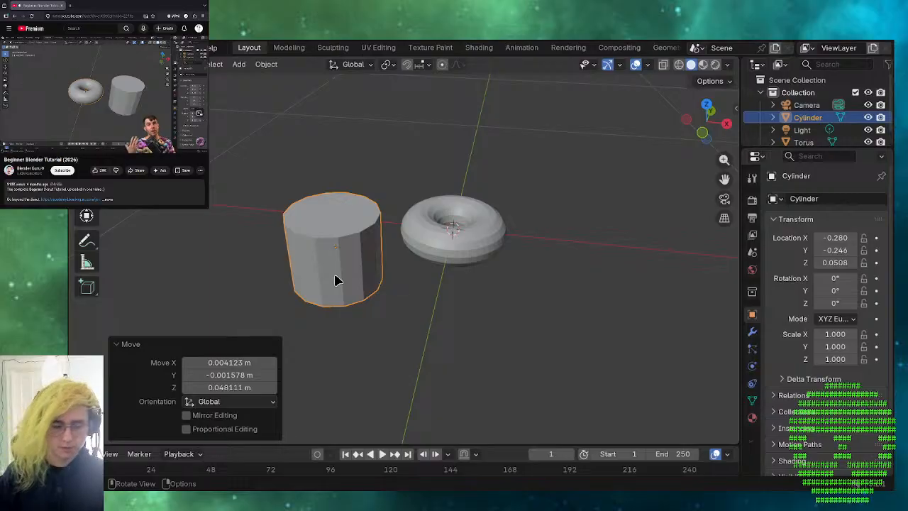
key(g)
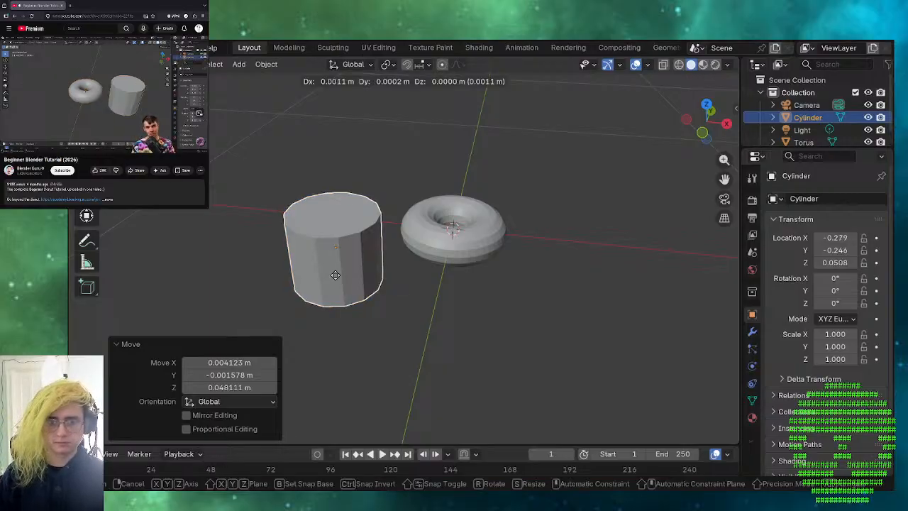
key(x)
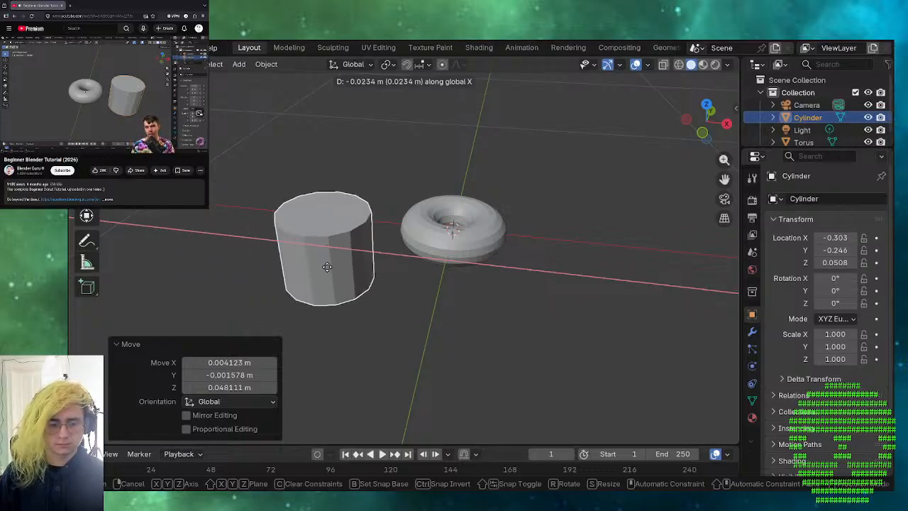
click(327, 266)
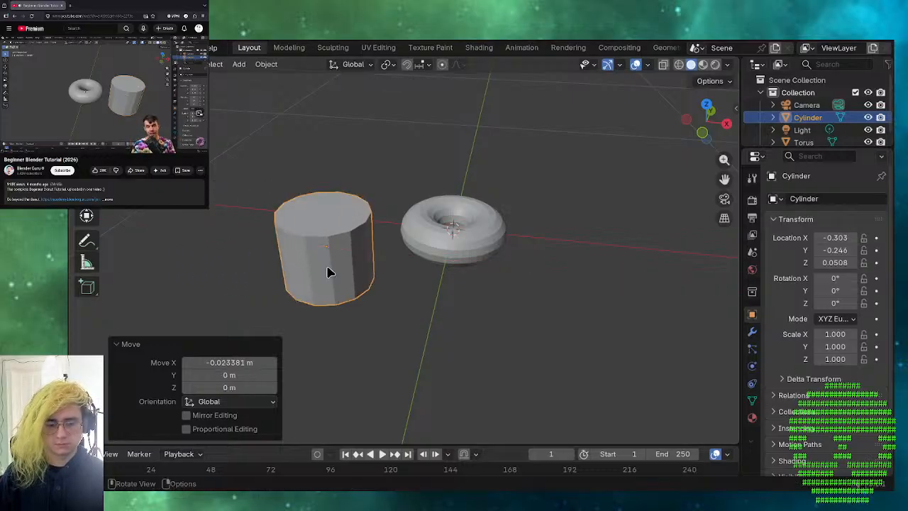
key(g)
key(y)
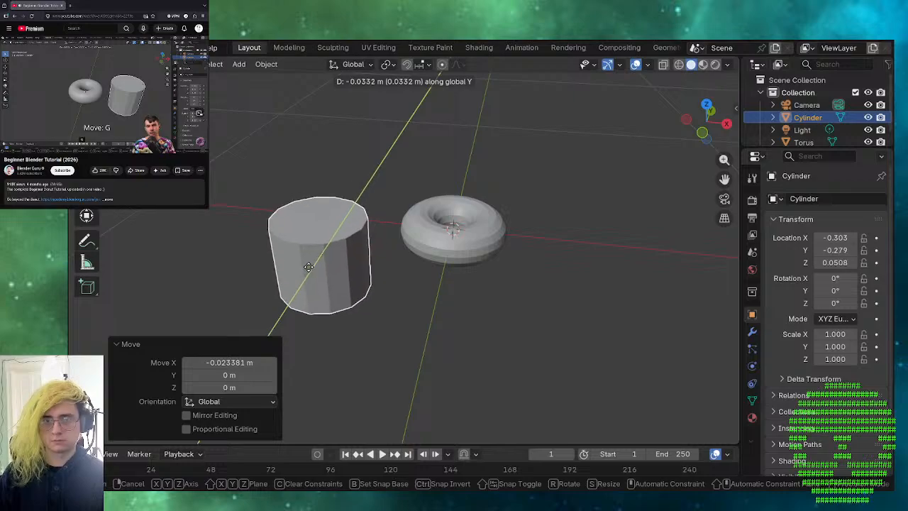
click(305, 270)
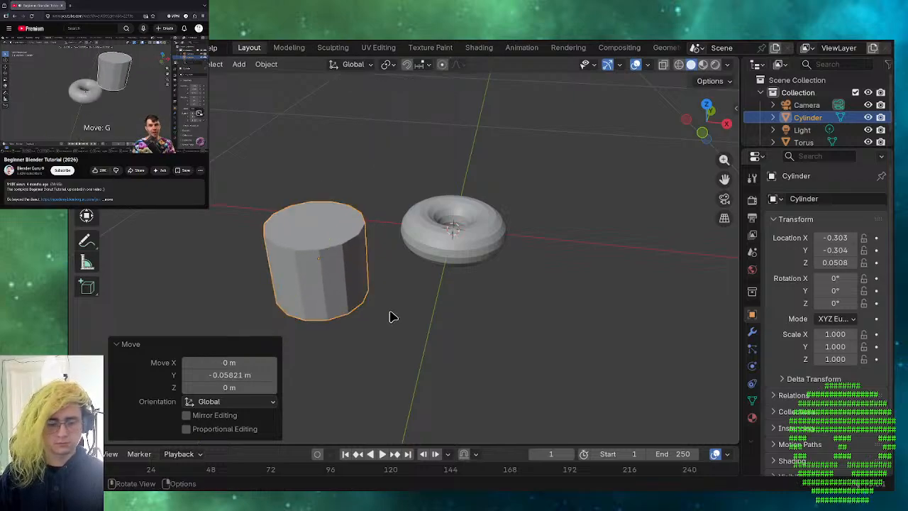
- Raise the cylinder about 0.028 m along global Z, and lower it about 0.027 m along the same axis
key(g)
key(z)
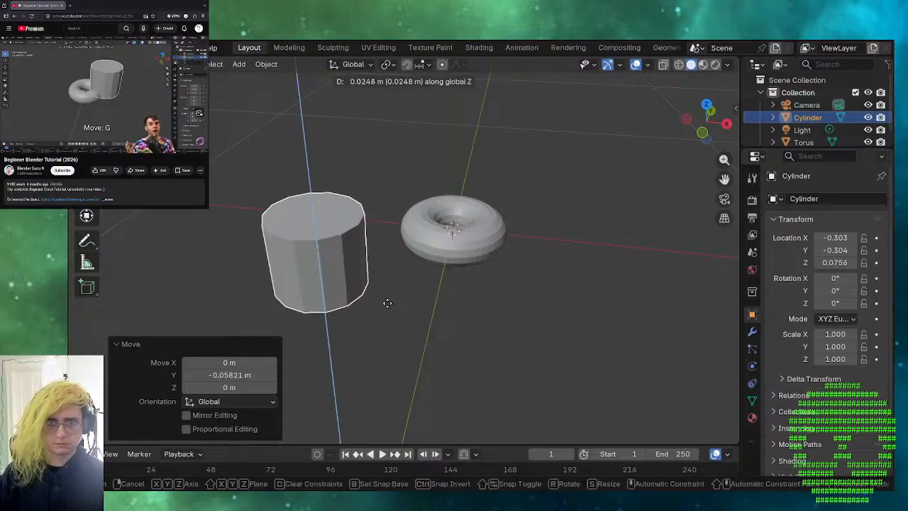
click(388, 301)
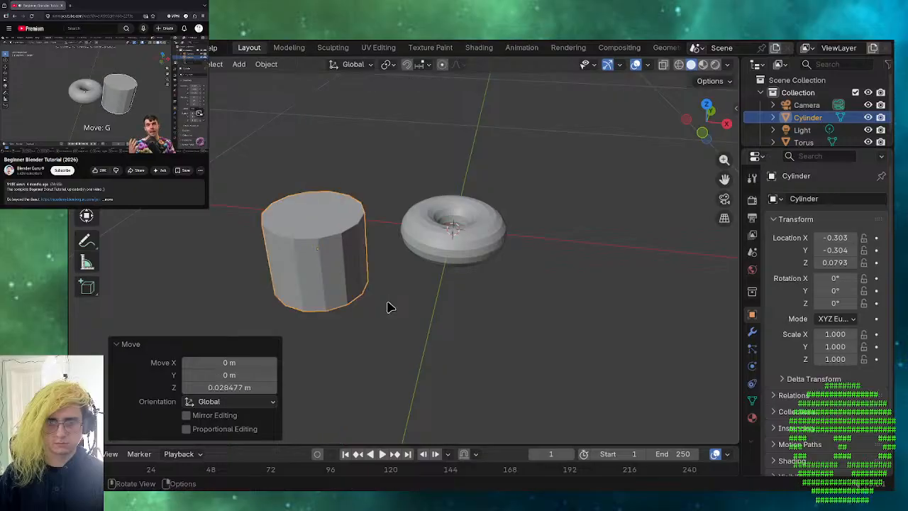
middle_drag(385, 304, 426, 241)
key(g)
key(z)
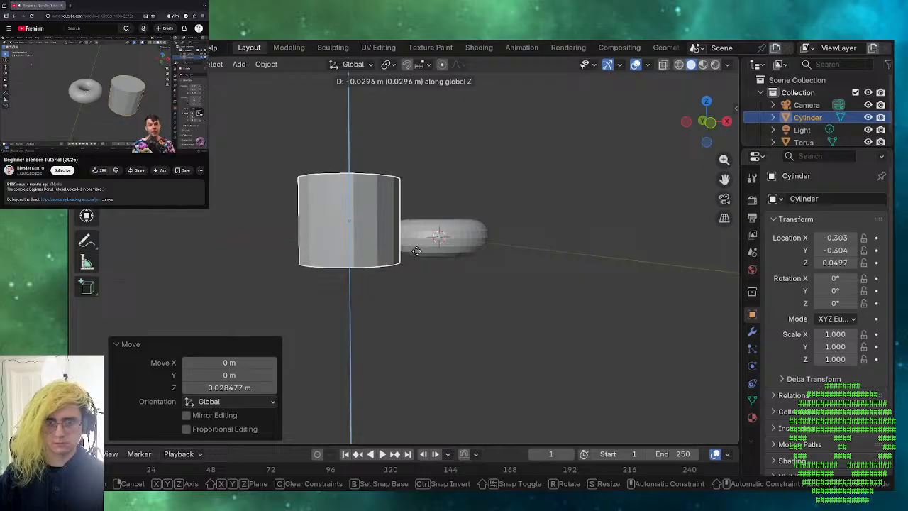
click(417, 248)
- Move the cylinder freely away from the torus by about -0.01 m in X and -0.011 m in Y
middle_drag(433, 277, 633, 334)
scroll(628, 334, down, 3)
scroll(626, 334, up, 2)
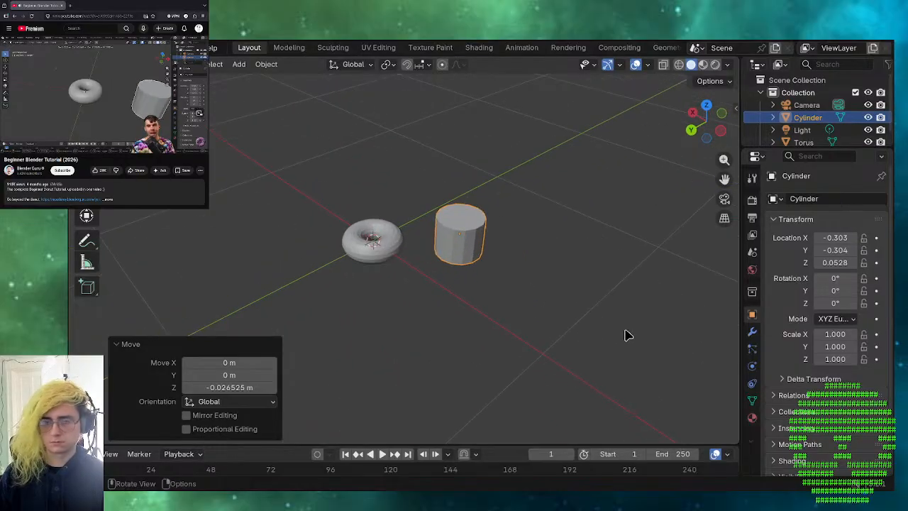
key(g)
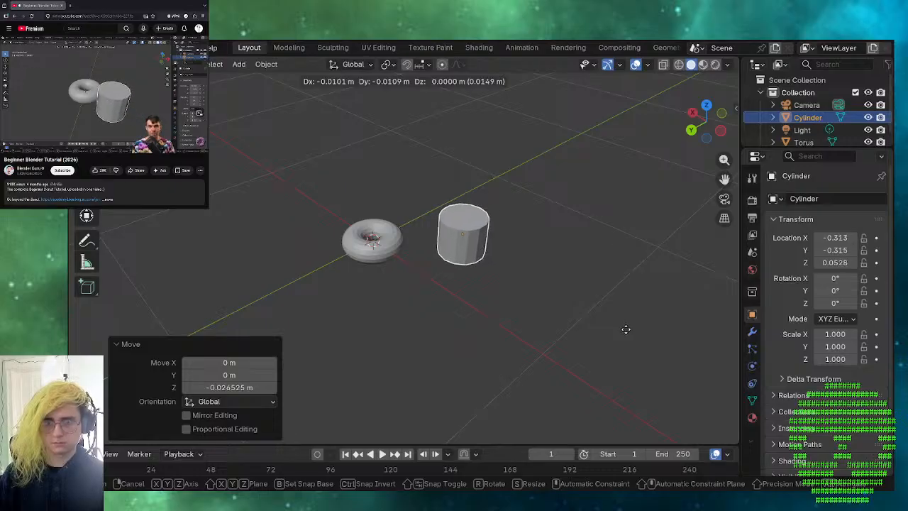
click(626, 330)
- Shift the cylinder about 0.046 m along global X and about -0.011 m along global Y
mouse_move(618, 345)
middle_down()
mouse_move(591, 297)
mouse_move(602, 283)
mouse_move(612, 313)
mouse_move(650, 314)
mouse_move(615, 339)
middle_up()
key(g)
key(x)
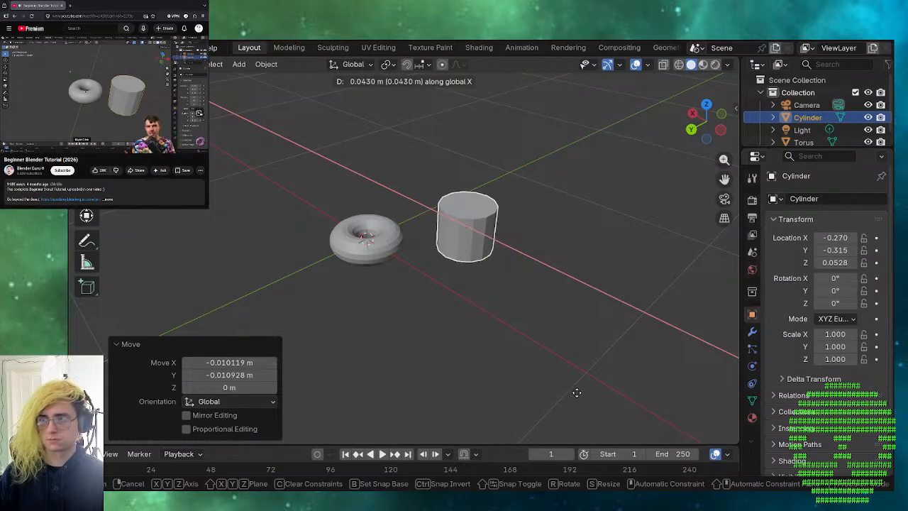
click(577, 394)
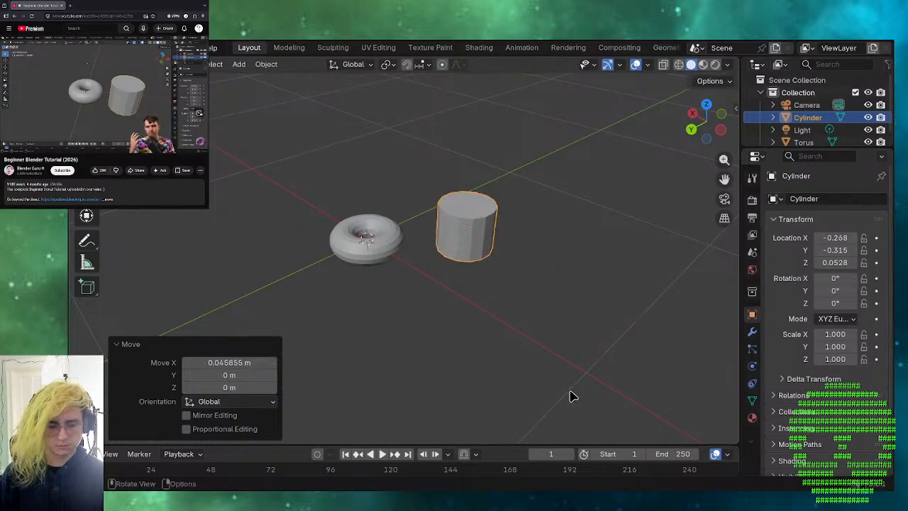
key(g)
key(y)
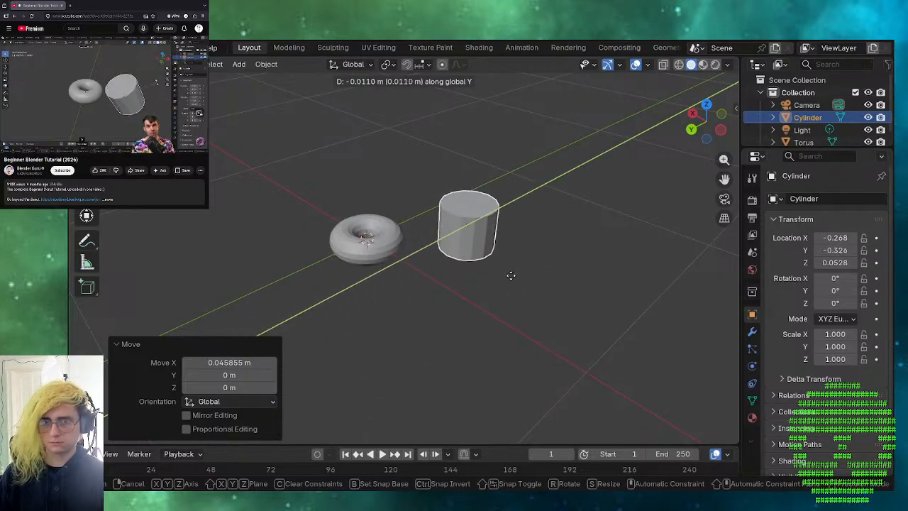
click(510, 278)
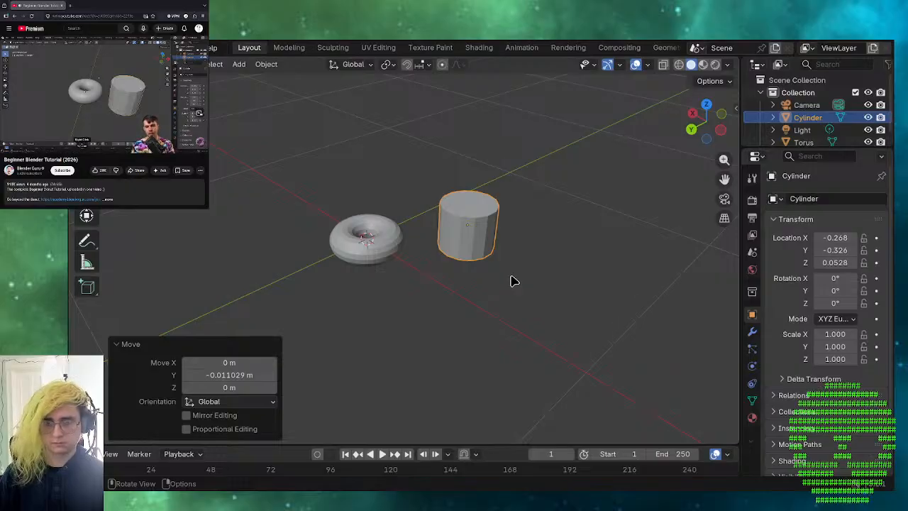
key(r)
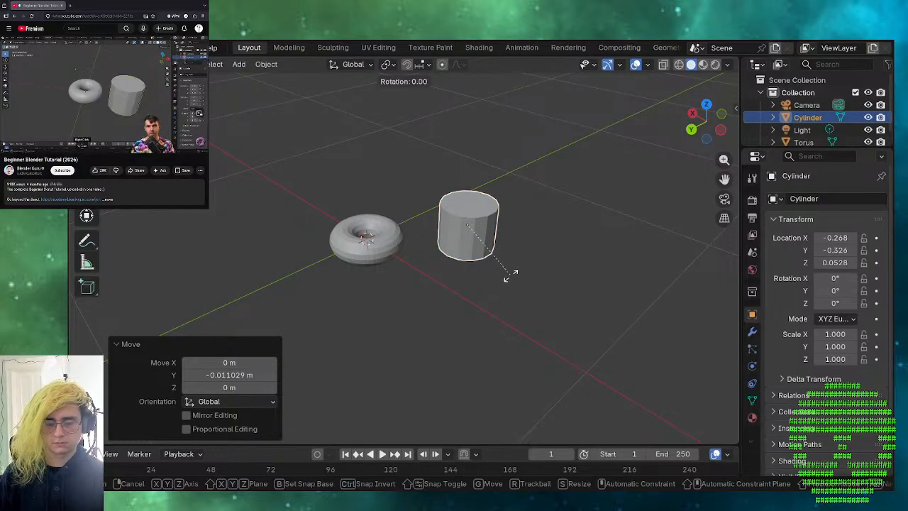
key(x)
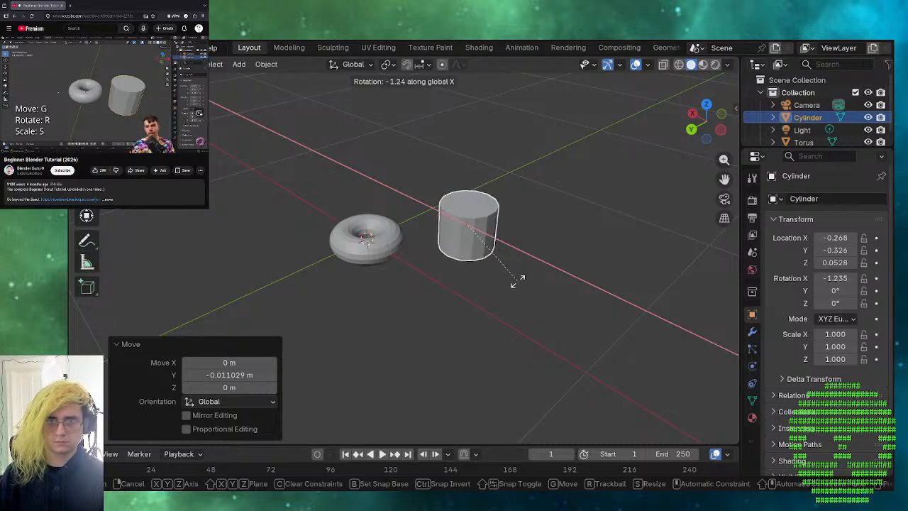
key(Escape)
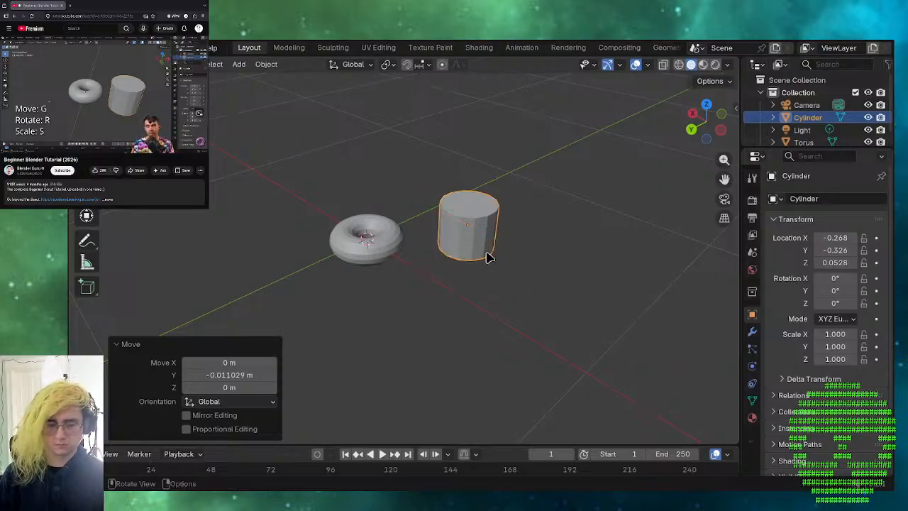
- Raise the cylinder slightly, about 0.0017 m, along global Z
key(g)
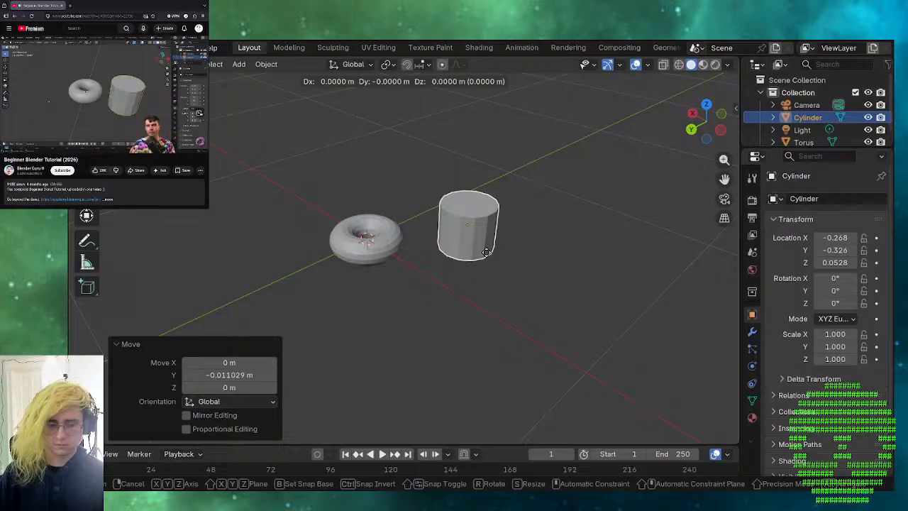
key(z)
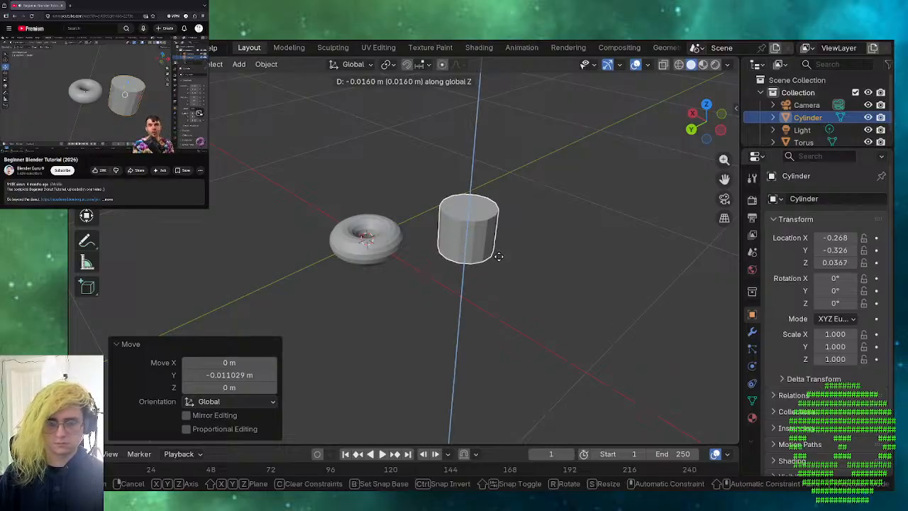
click(502, 253)
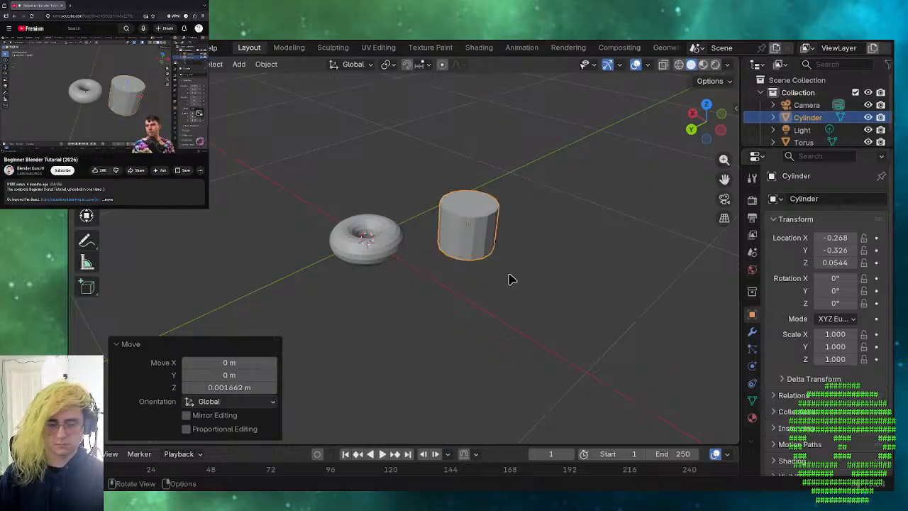
key(r)
key(x)
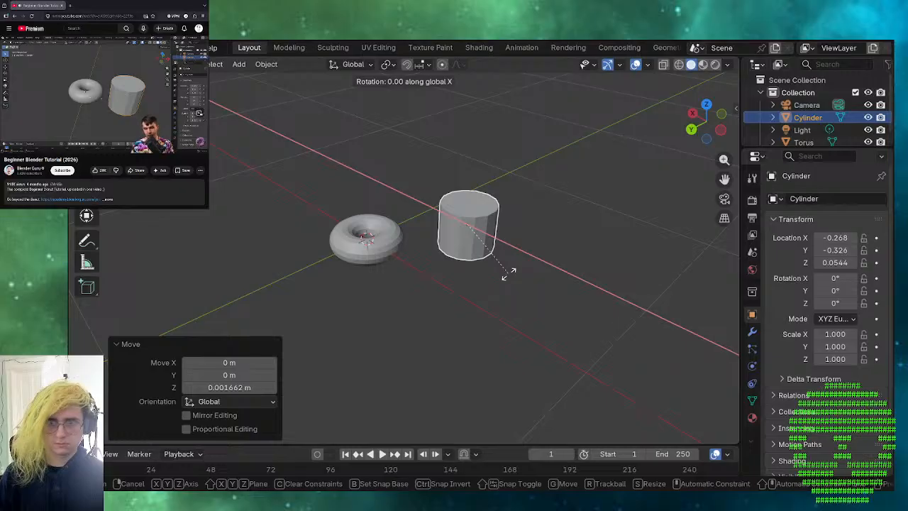
key(z)
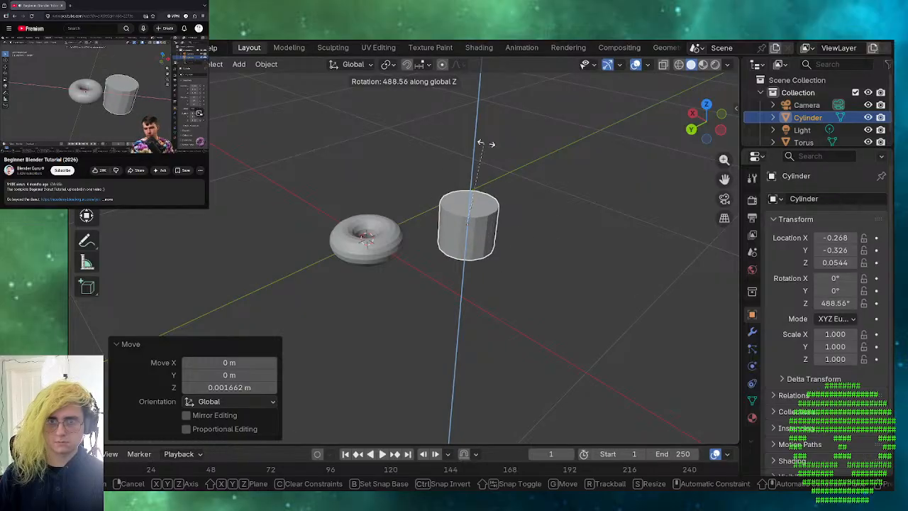
right_click(517, 281)
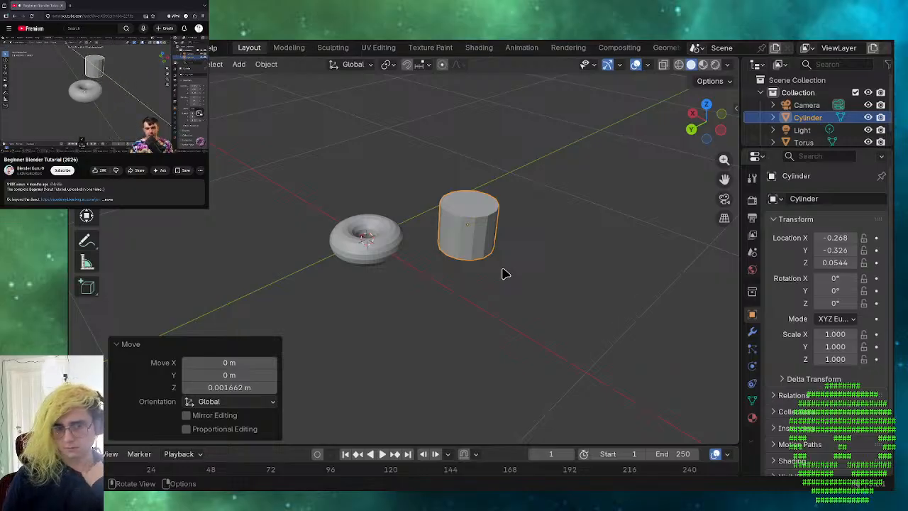
- Reselect the cylinder and move it about -0.15 m along global X
click(465, 315)
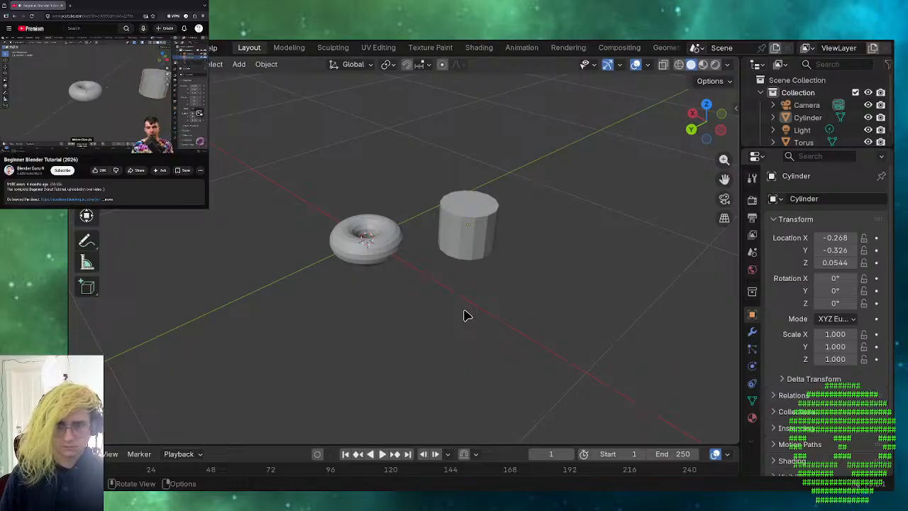
click(455, 247)
key(g)
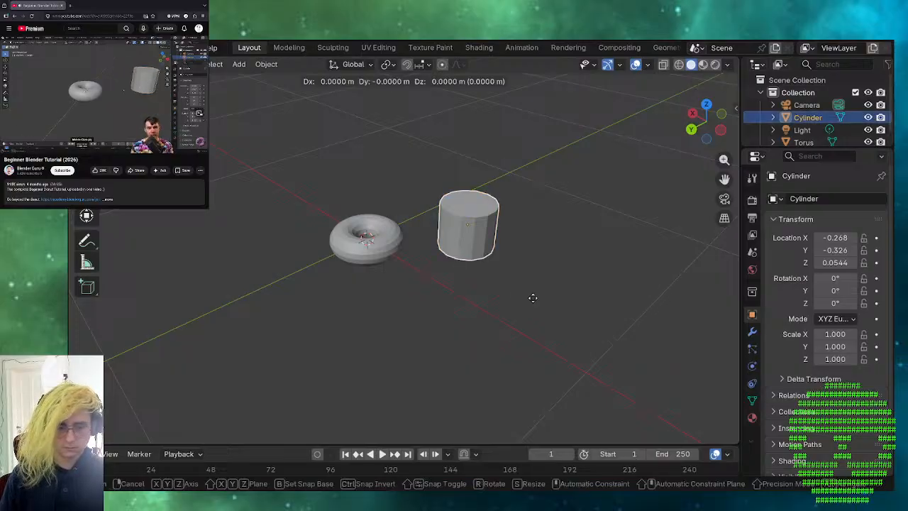
key(x)
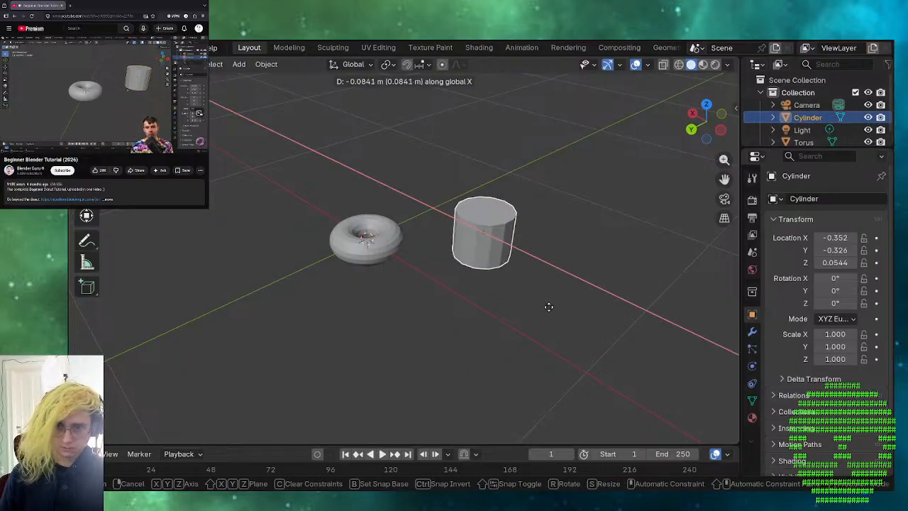
click(559, 319)
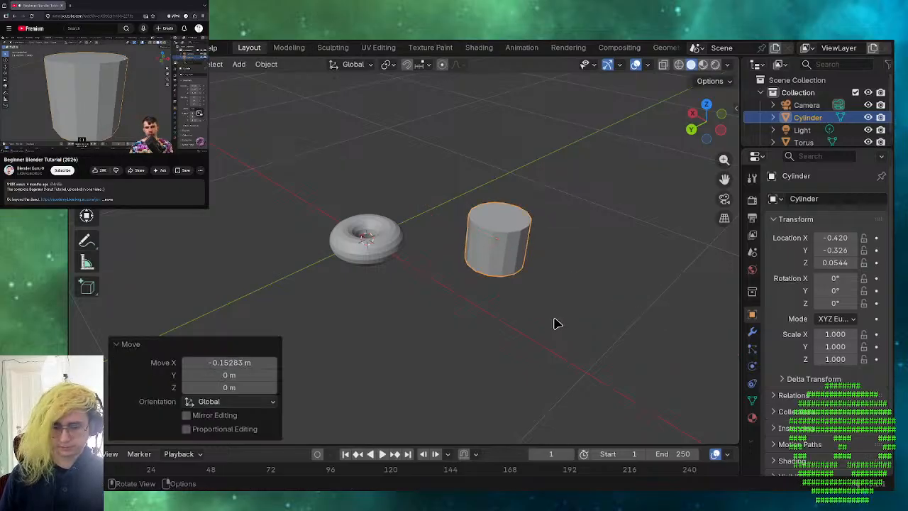
- Frame the view on the selected cylinder and move it about -0.2 m further along global X
key(KP_Decimal)
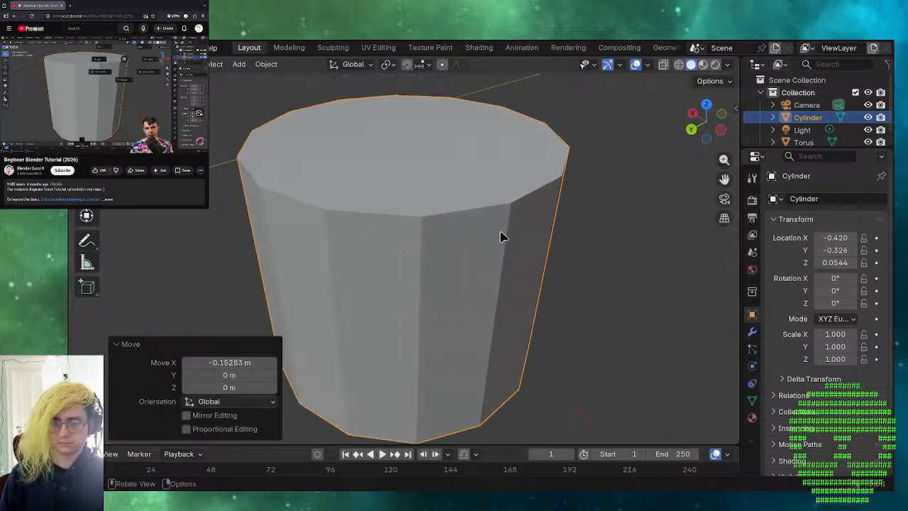
scroll(500, 241, down, 3)
middle_drag(500, 247, 445, 299)
scroll(445, 299, down, 3)
scroll(446, 302, down, 1)
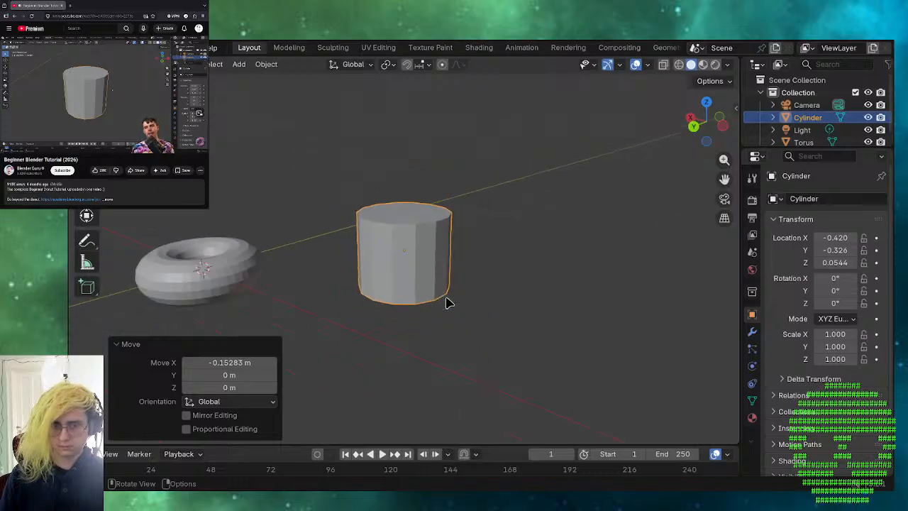
key(g)
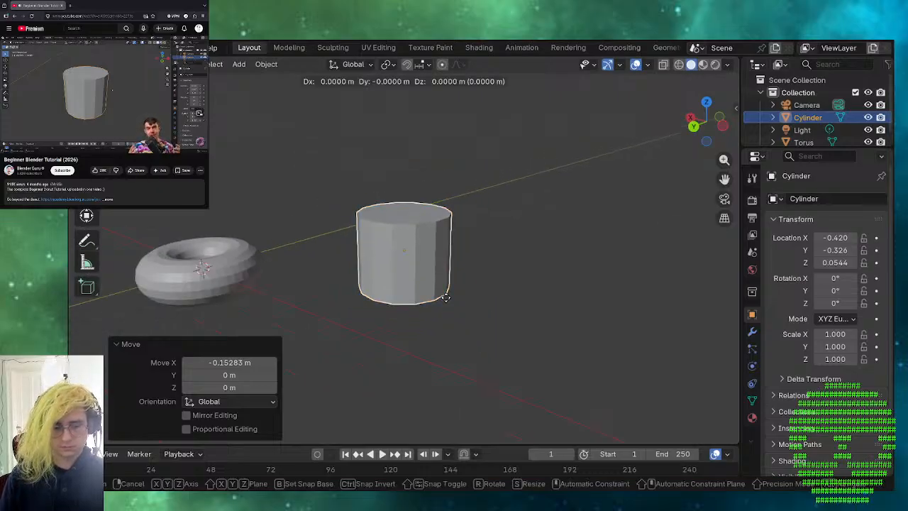
key(x)
click(506, 330)
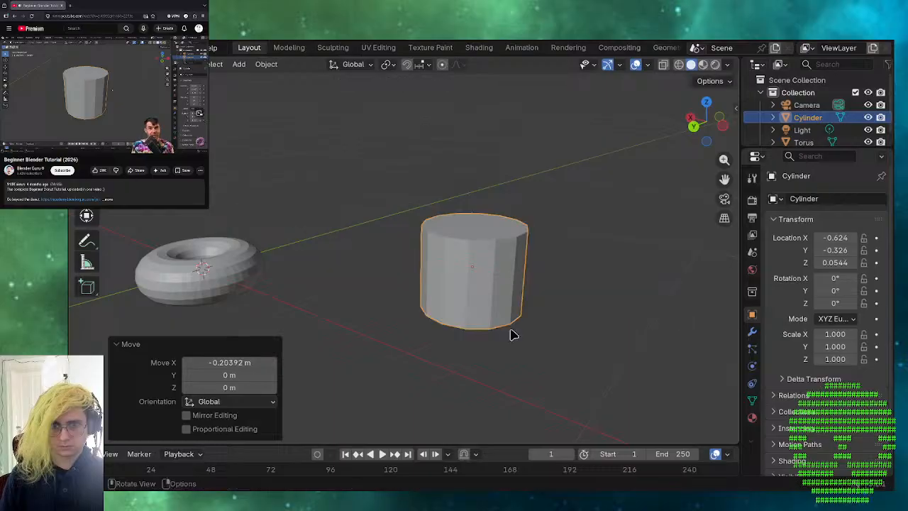
- Centre the view on the cylinder in its new position and deselect it
key(KP_Decimal)
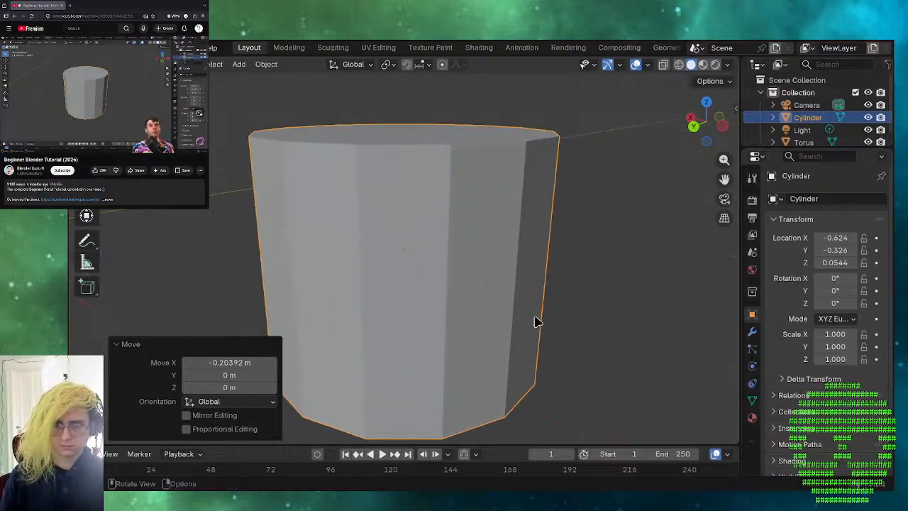
scroll(534, 334, down, 2)
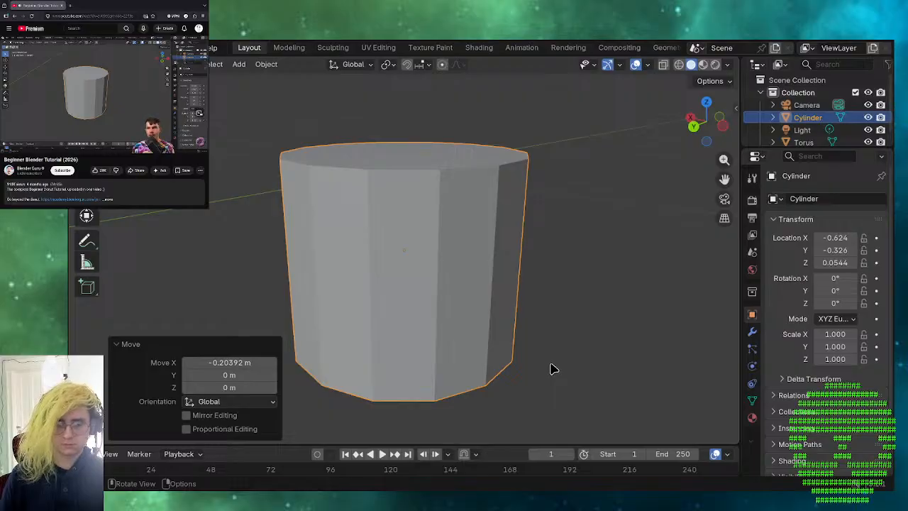
click(553, 368)
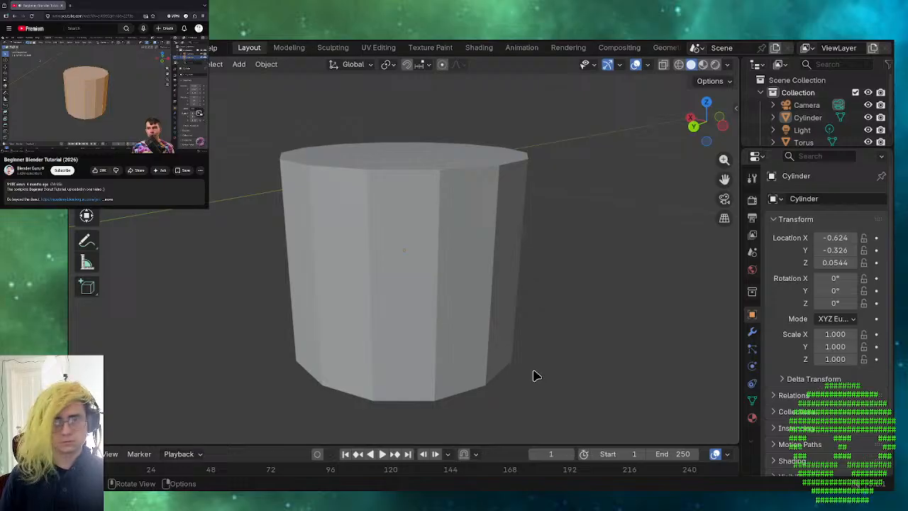
- Toggle the cylinder repeatedly between Object Mode and Edit Mode, finishing in Edit Mode with the whole mesh selected
key(Tab)
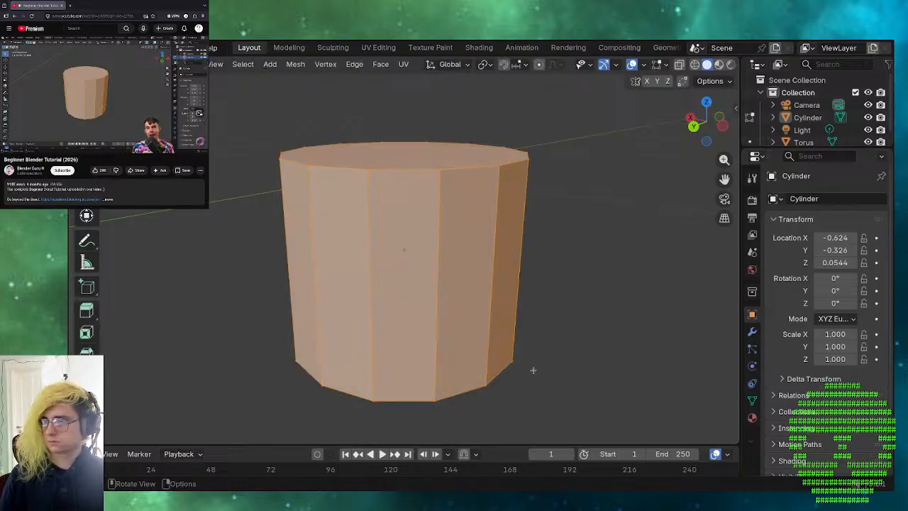
key(Tab)
key(Tab)
key(Tab)
key(Tab)
key(Tab)
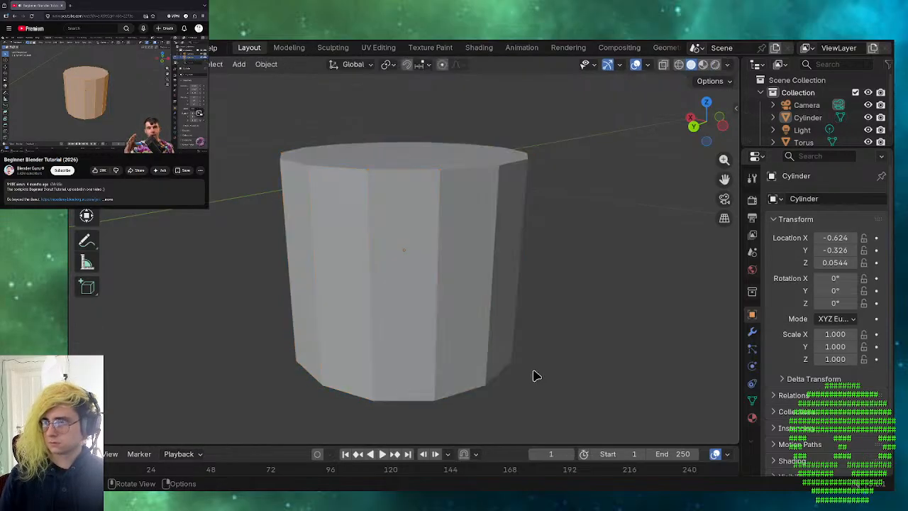
key(Tab)
key(Tab)
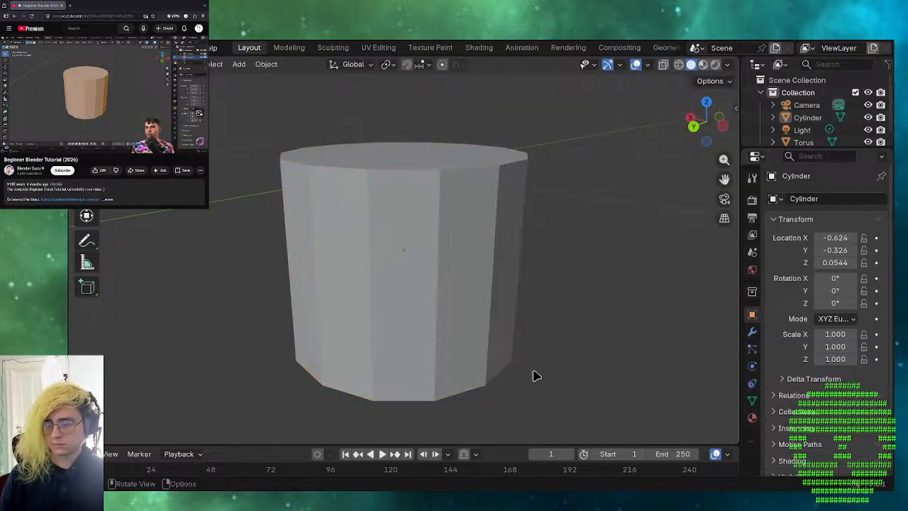
key(Tab)
middle_drag(470, 418, 477, 453)
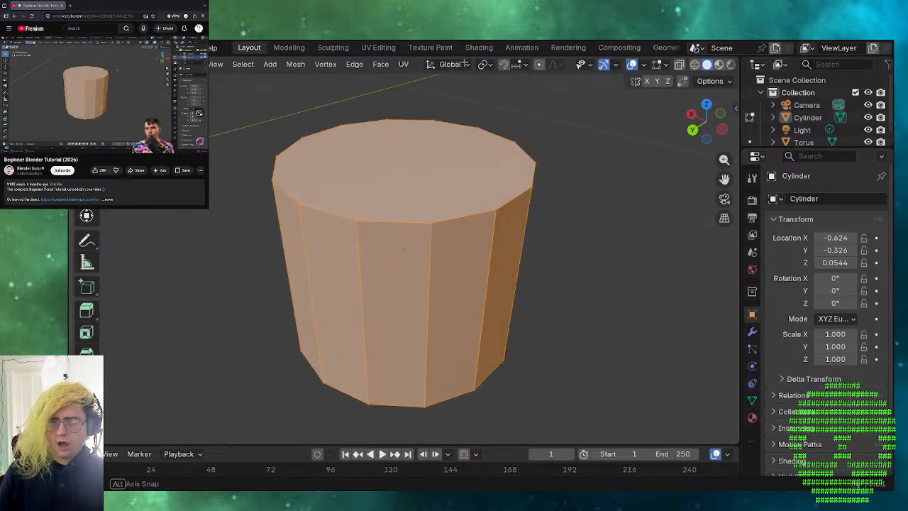
middle_drag(465, 63, 615, 258)
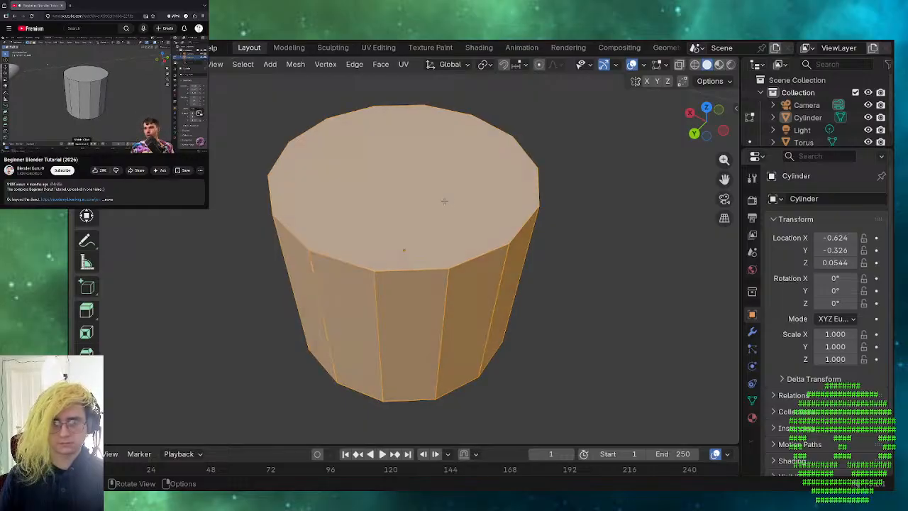
- Select only the cylinder's top face, try different mesh selection modes, and clear the selection
key(alt+a)
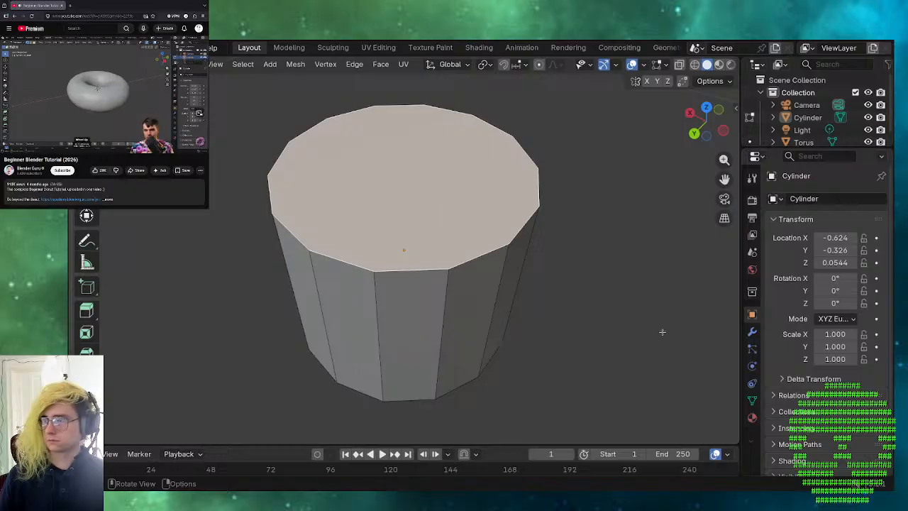
mouse_move(659, 328)
middle_down()
mouse_move(570, 247)
mouse_move(585, 176)
mouse_move(575, 213)
mouse_move(608, 300)
mouse_move(653, 322)
middle_up()
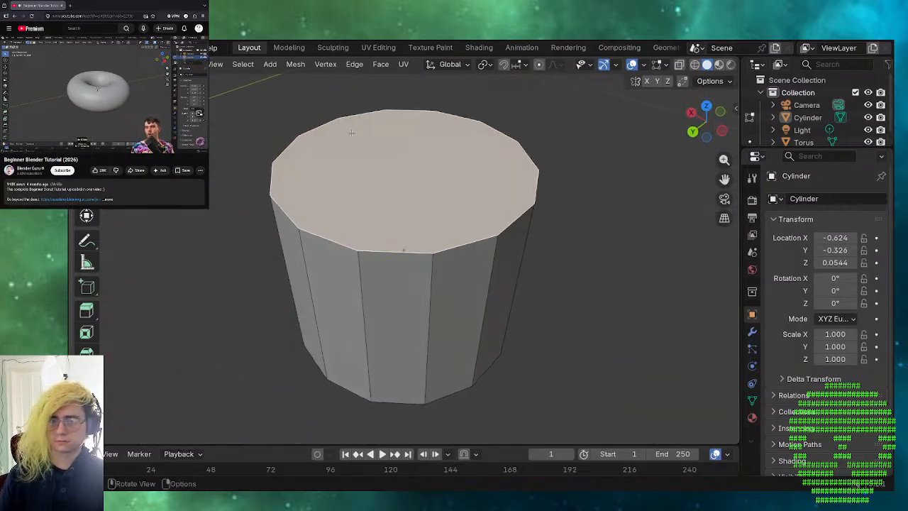
key(a)
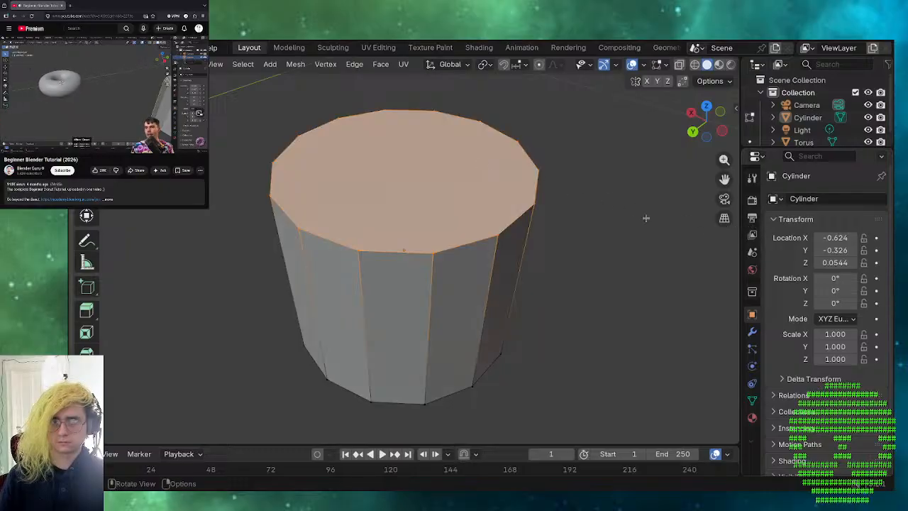
key(ctrl+KP_Subtract)
key(ctrl+KP_Subtract)
key(ctrl+KP_Subtract)
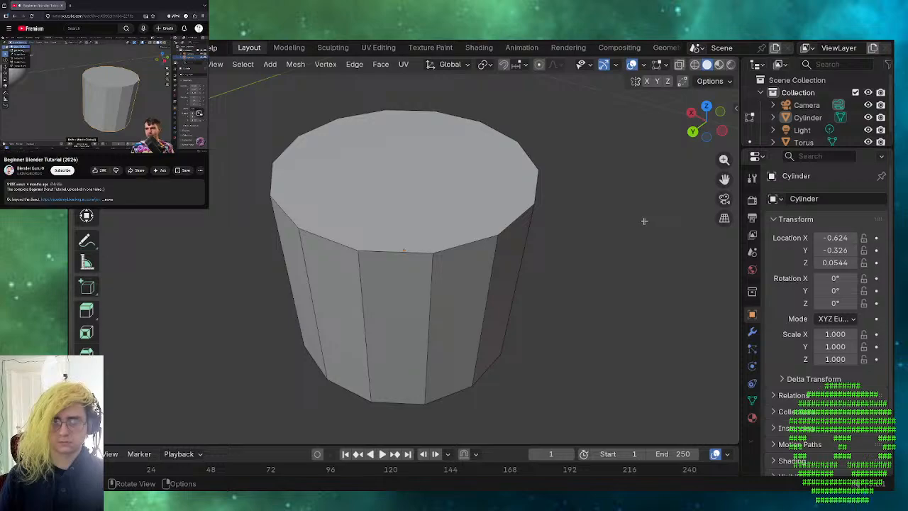
- Select the cylinder in Object Mode and bring it back into Edit Mode
key(Tab)
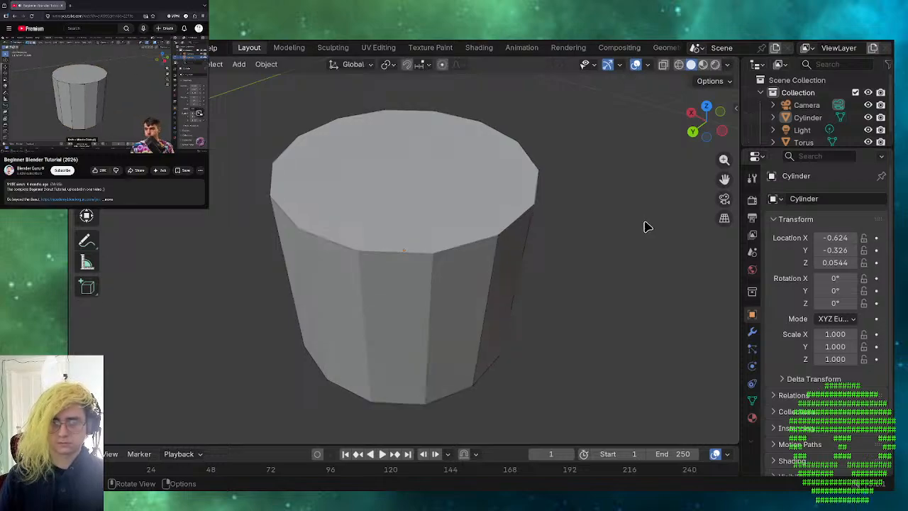
key(Tab)
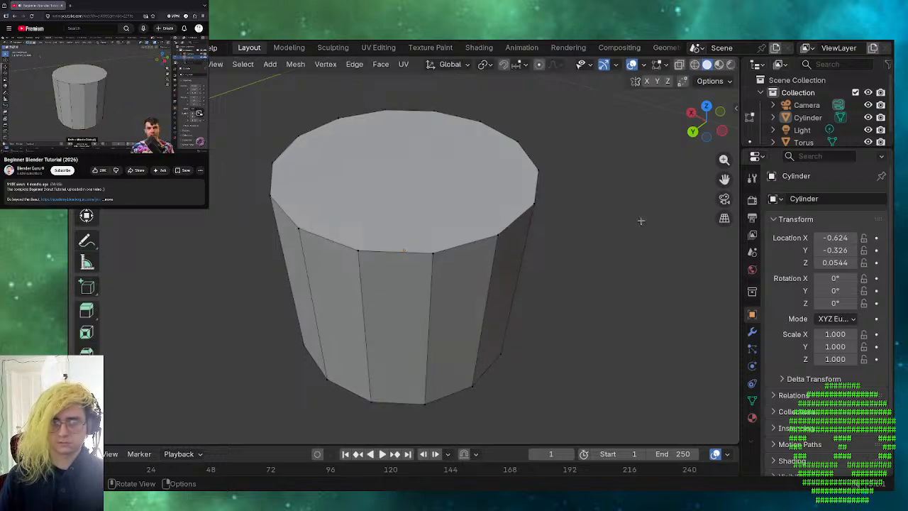
scroll(640, 221, down, 3)
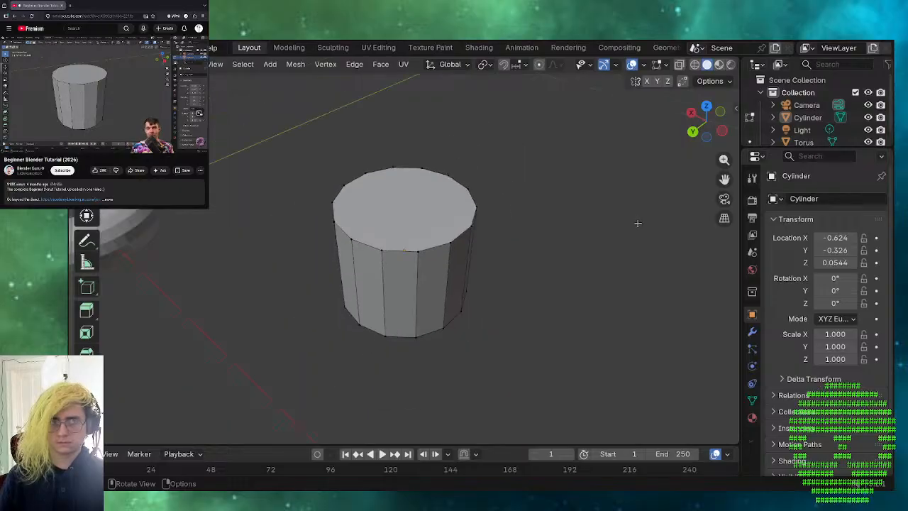
key(Tab)
click(436, 236)
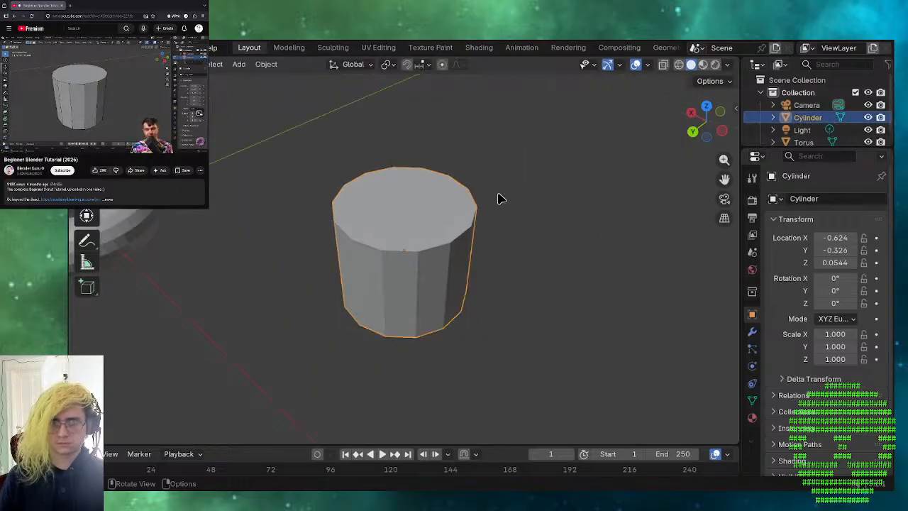
key(Tab)
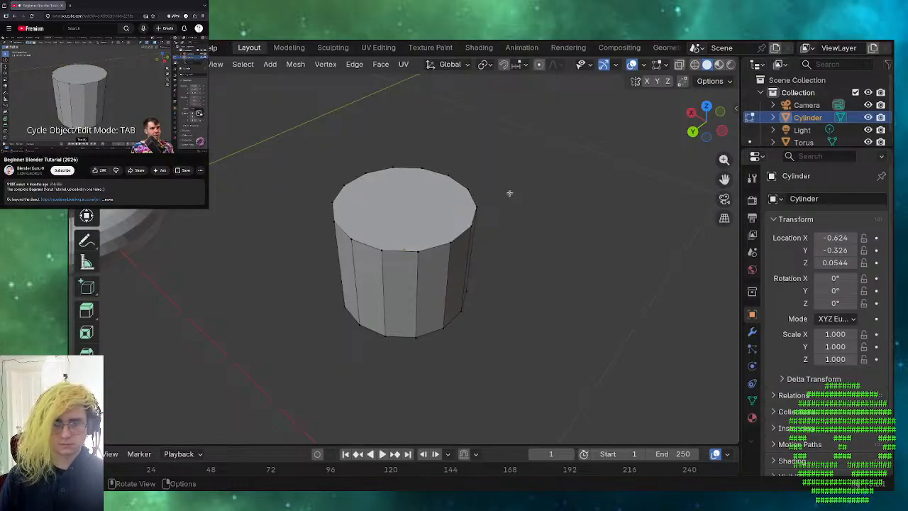
- Select the cylinder's entire mesh and toggle between Object Mode and Edit Mode, ending in Edit Mode
key(a)
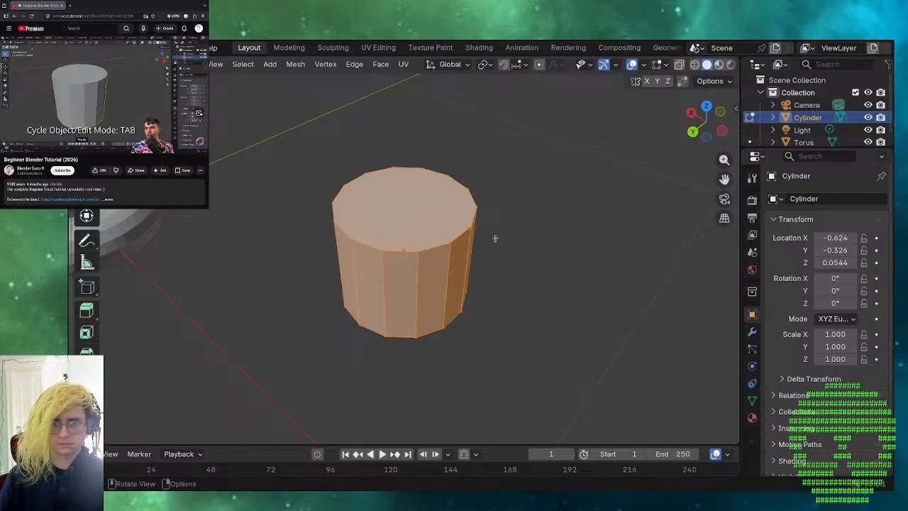
middle_drag(594, 366, 614, 354)
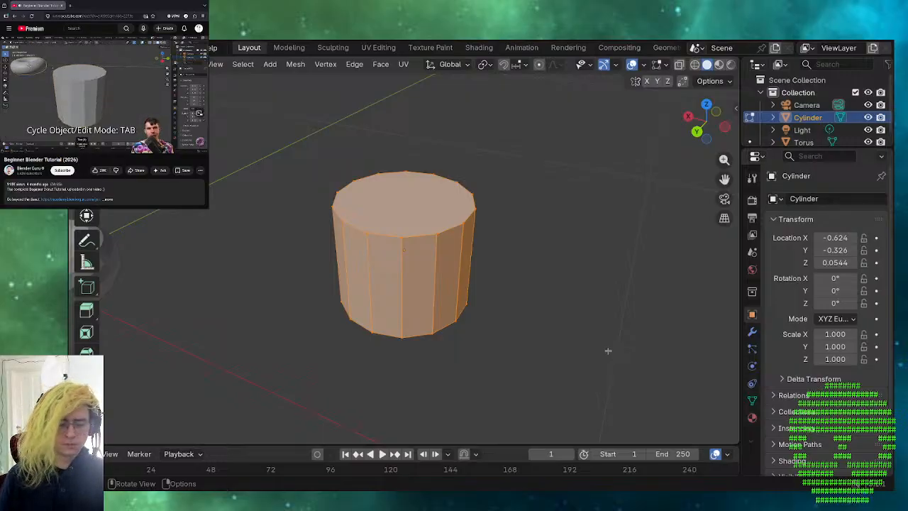
key(Tab)
key(Tab)
key(Tab)
key(Tab)
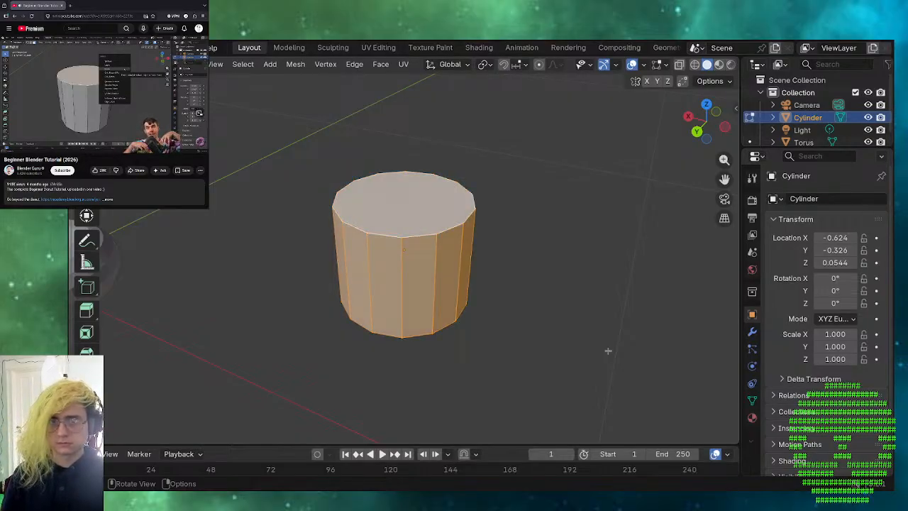
- Select only the cylinder's top face and delete it with the Faces option to open the cup
click(608, 350)
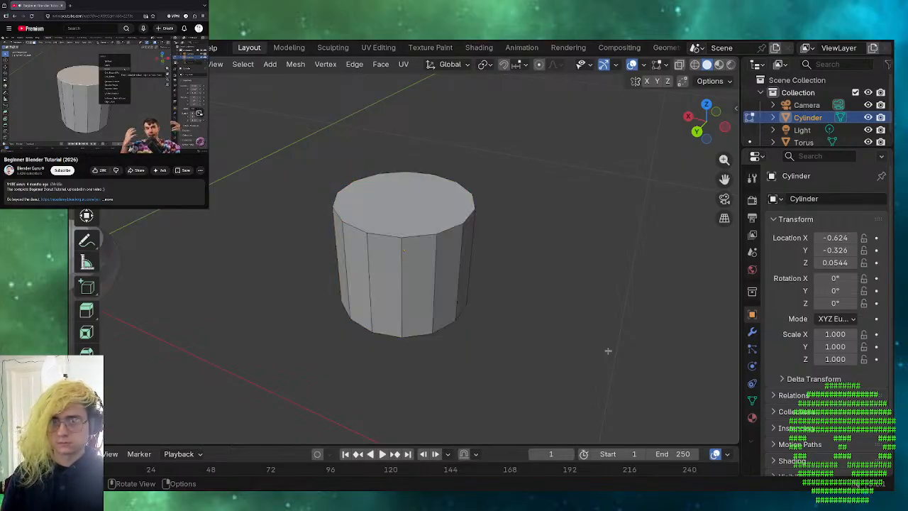
click(424, 202)
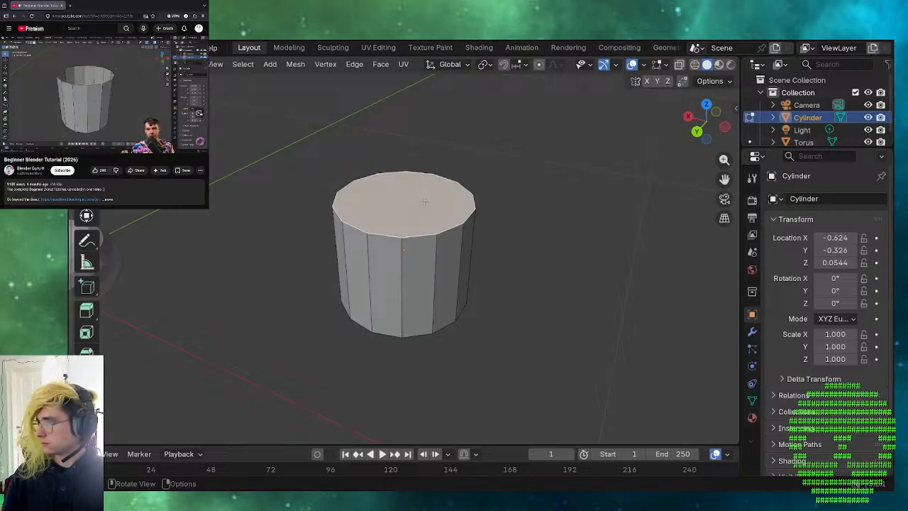
key(ctrl+f)
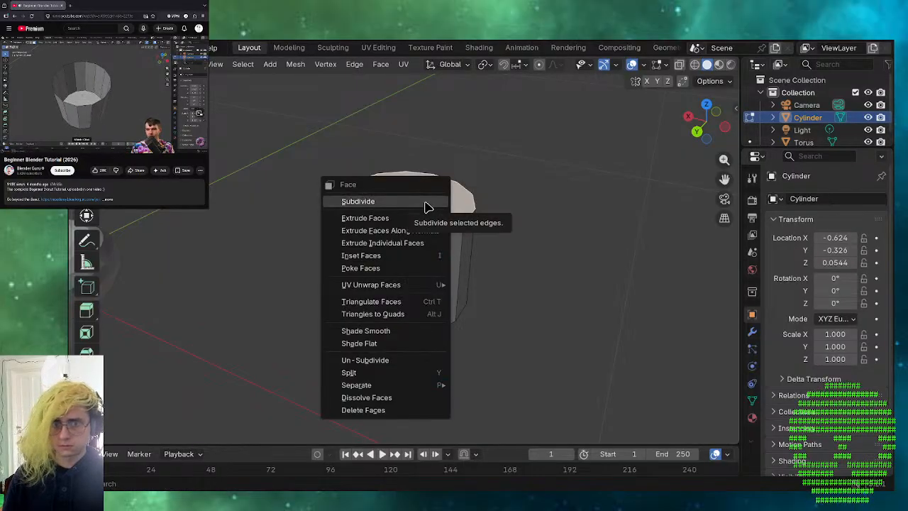
click(546, 157)
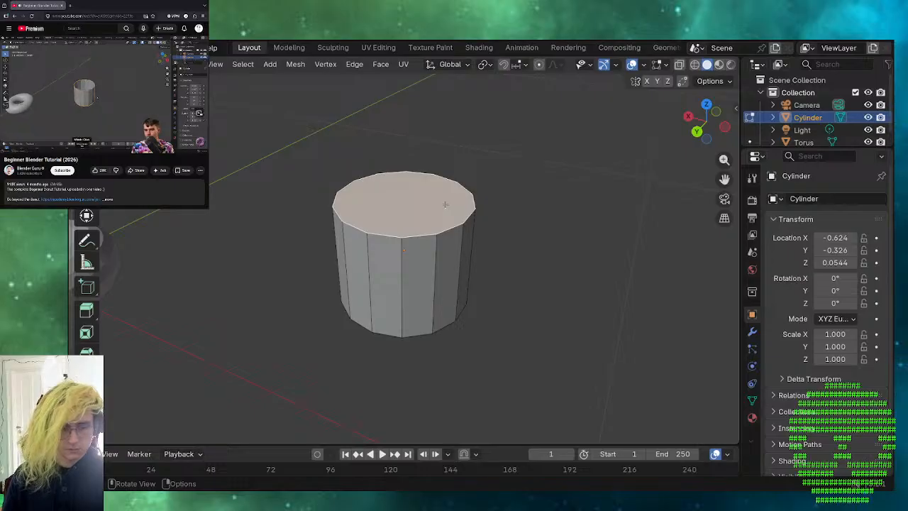
key(x)
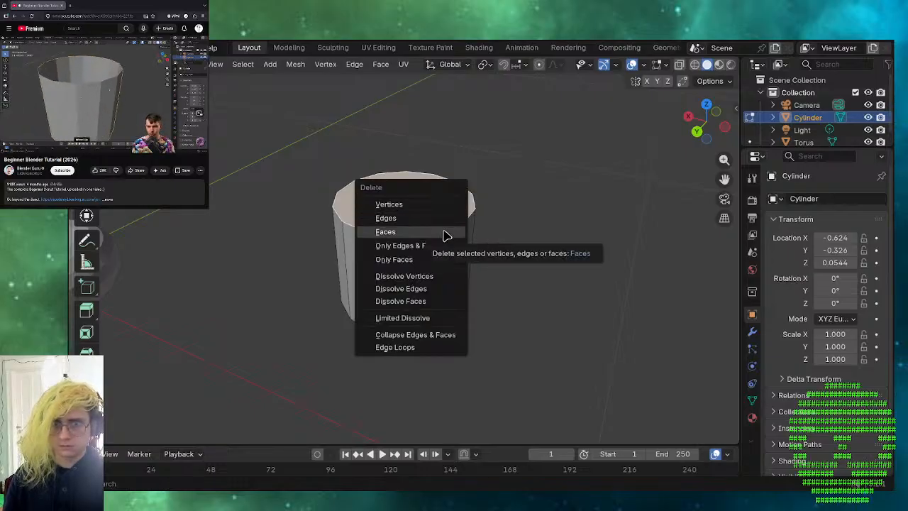
click(443, 231)
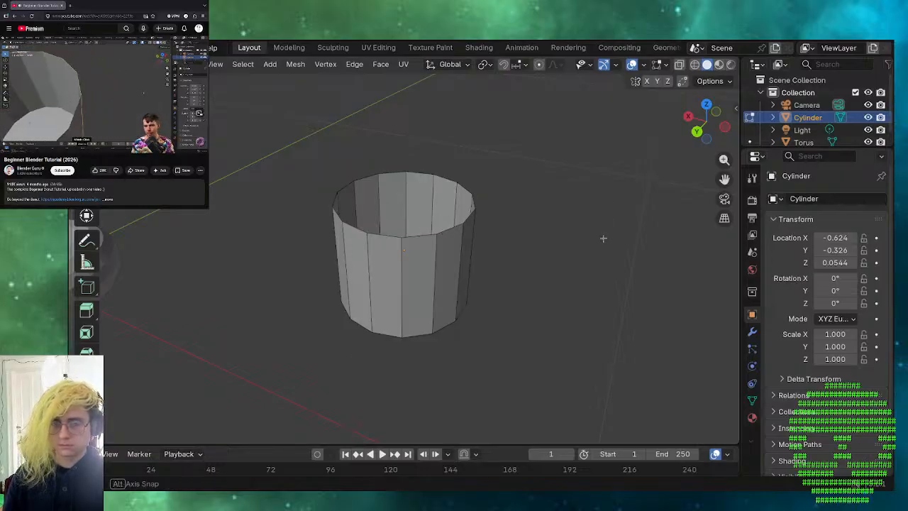
- Add a Solidify modifier to the open cylinder
middle_drag(602, 239, 603, 258)
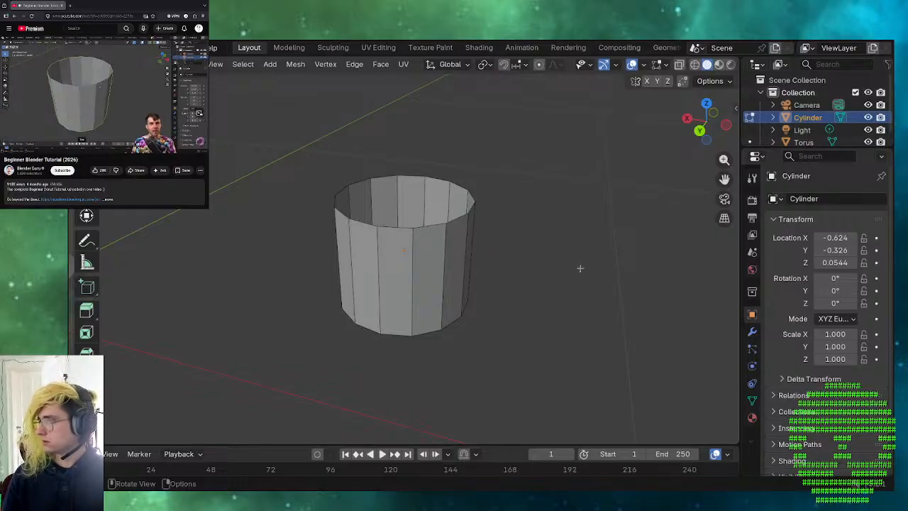
middle_drag(573, 269, 545, 260)
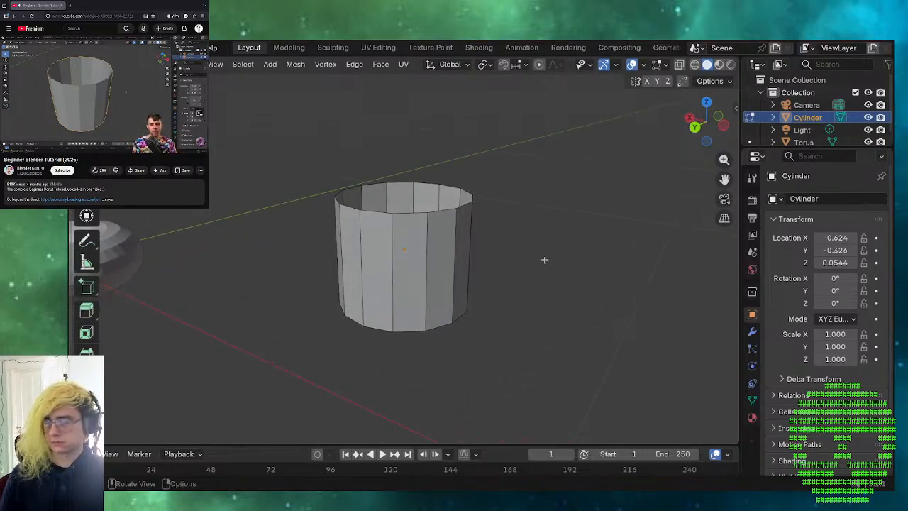
click(752, 332)
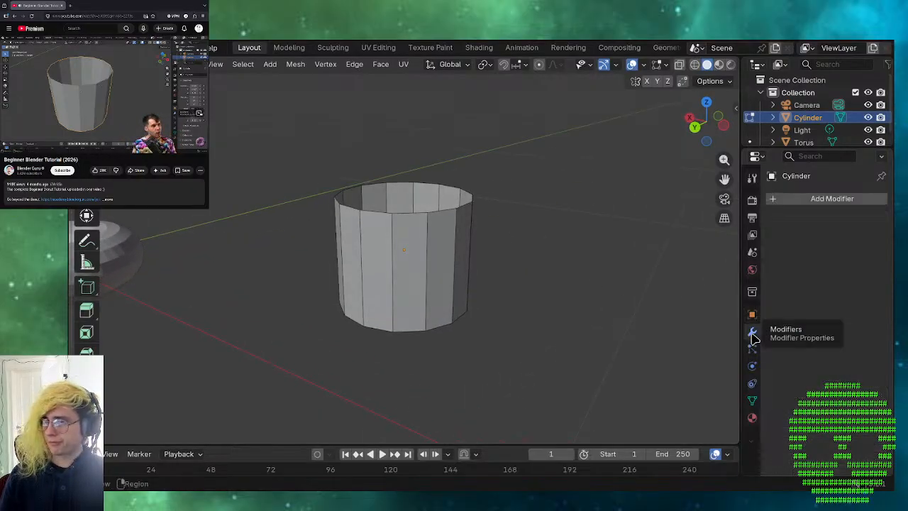
click(772, 199)
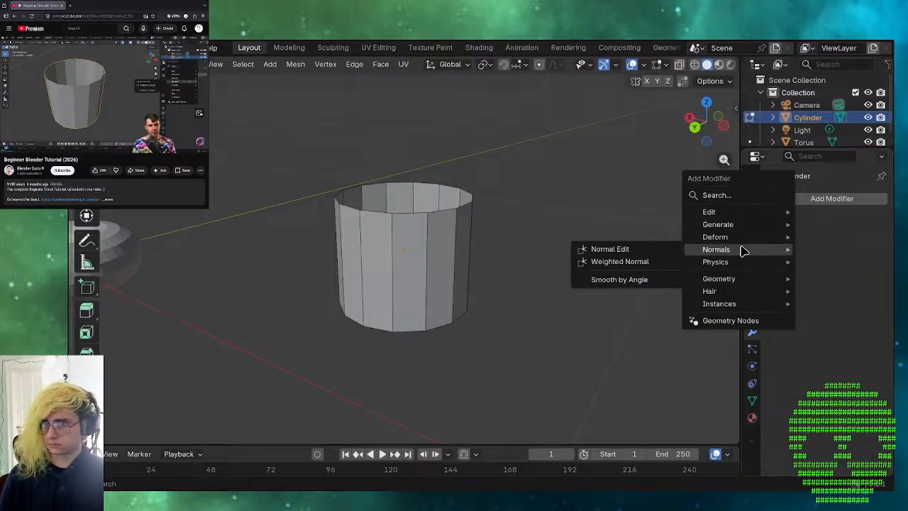
mouse_move(739, 229)
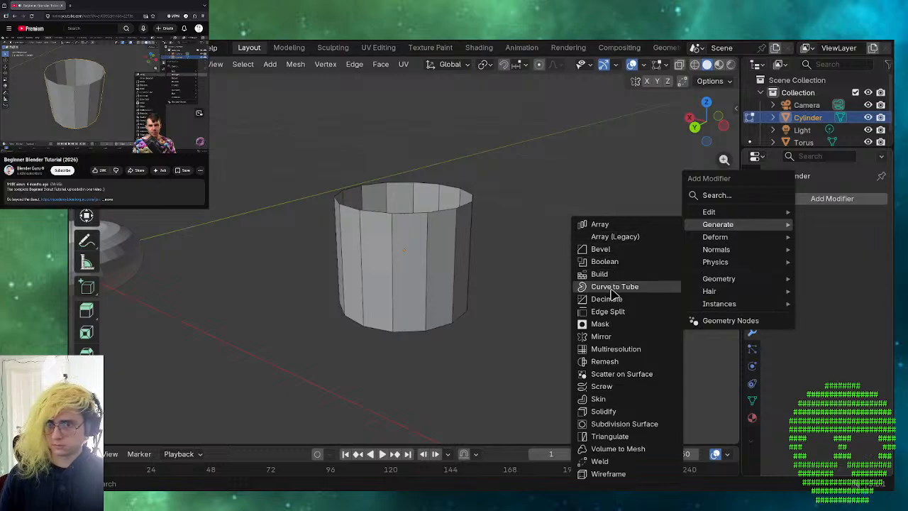
click(605, 415)
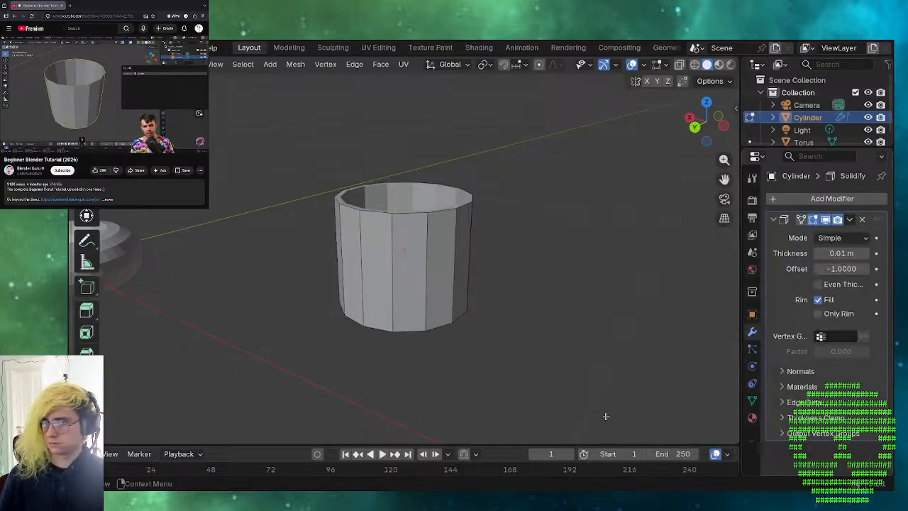
- Set the Solidify modifier's thickness to 0.02 m
middle_drag(550, 347, 491, 365)
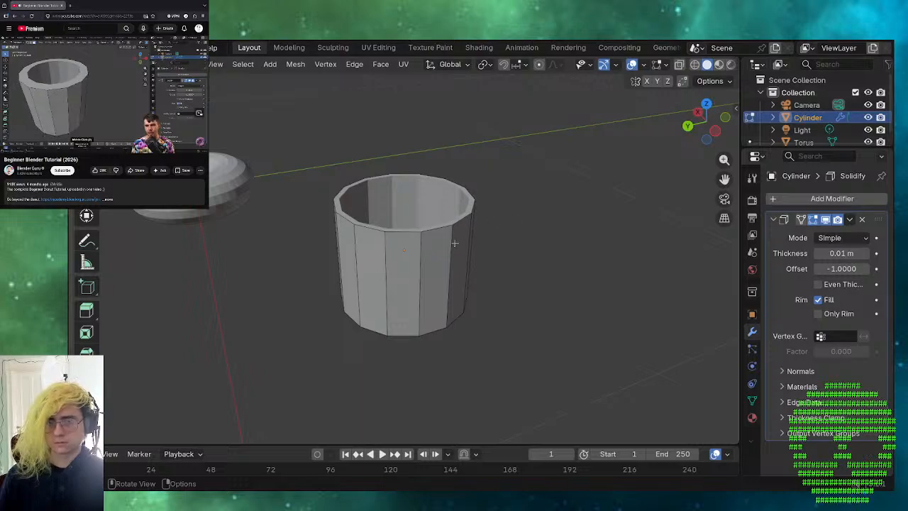
scroll(454, 244, up, 2)
middle_drag(404, 273, 497, 273)
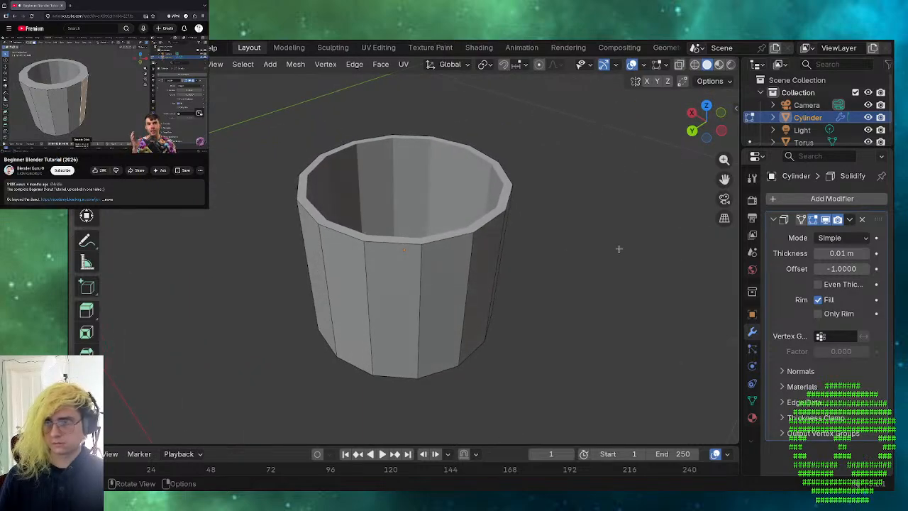
drag(855, 253, 860, 253)
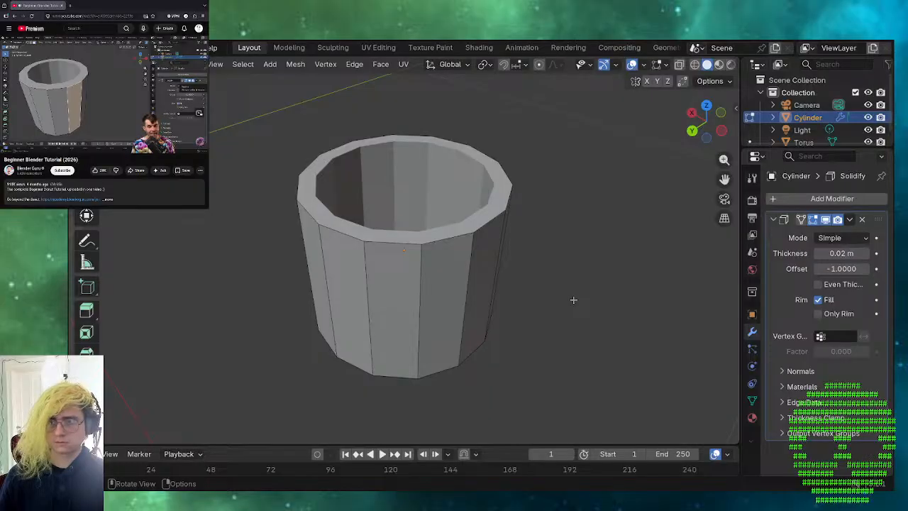
- Switch the cylinder to Object Mode and back to Edit Mode, and select a front side face of its mesh
key(Tab)
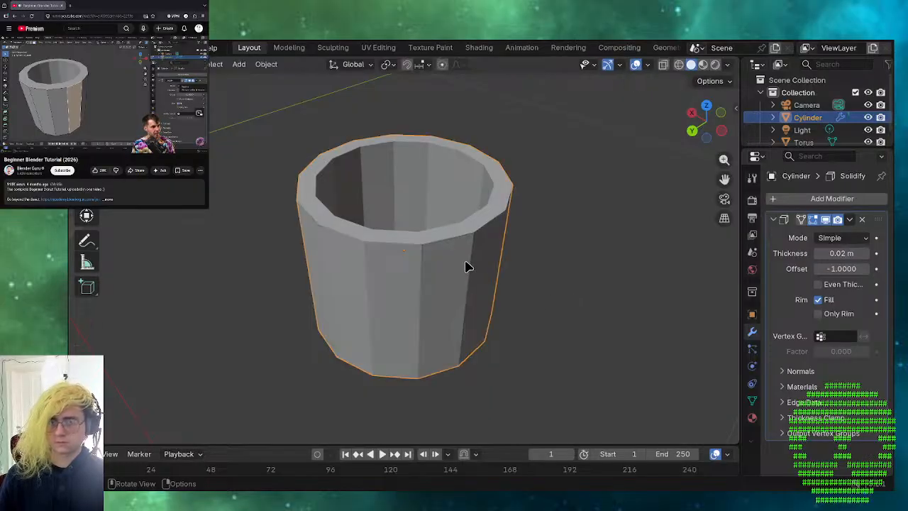
key(Tab)
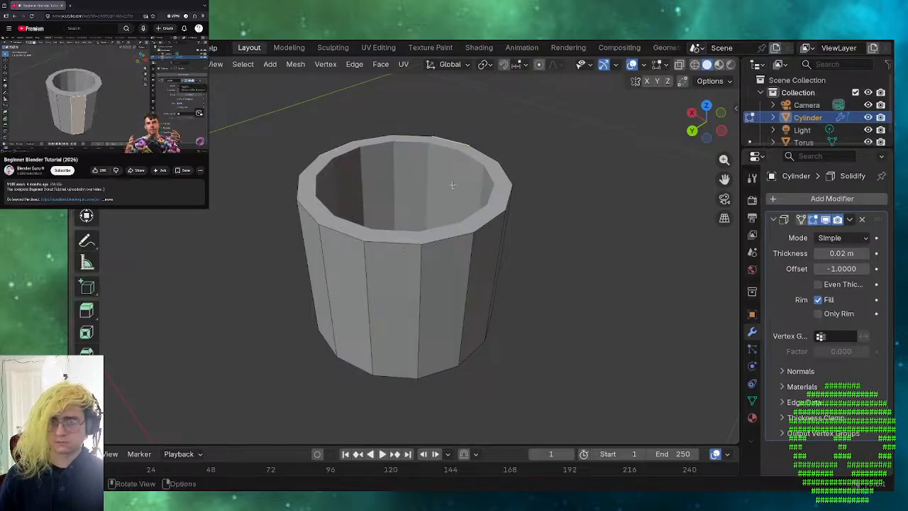
click(495, 233)
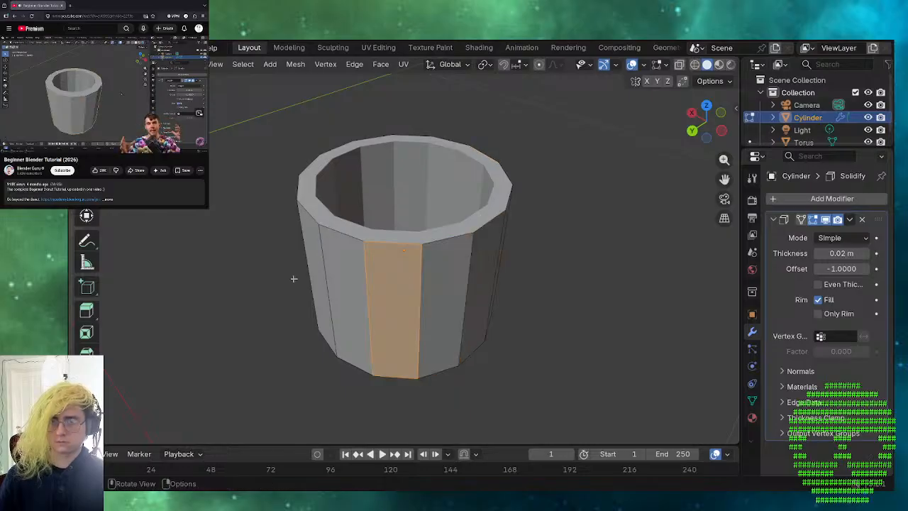
click(327, 264)
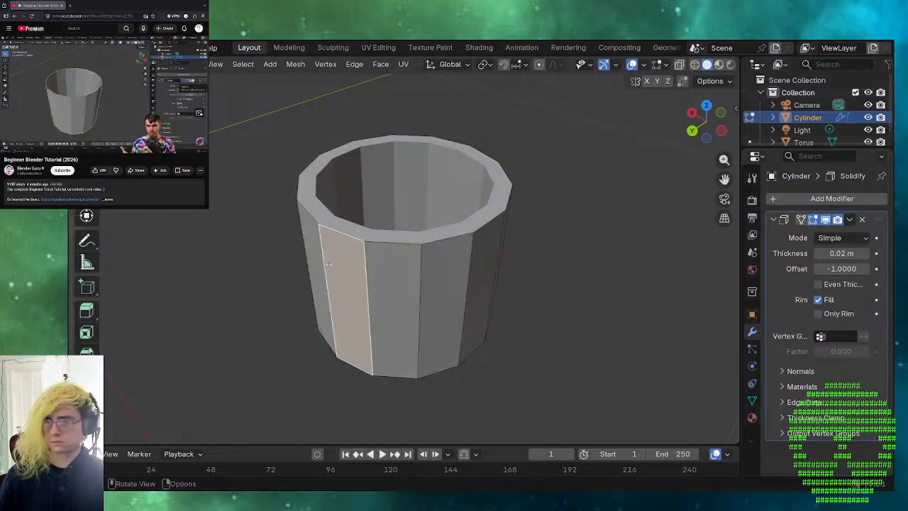
click(607, 305)
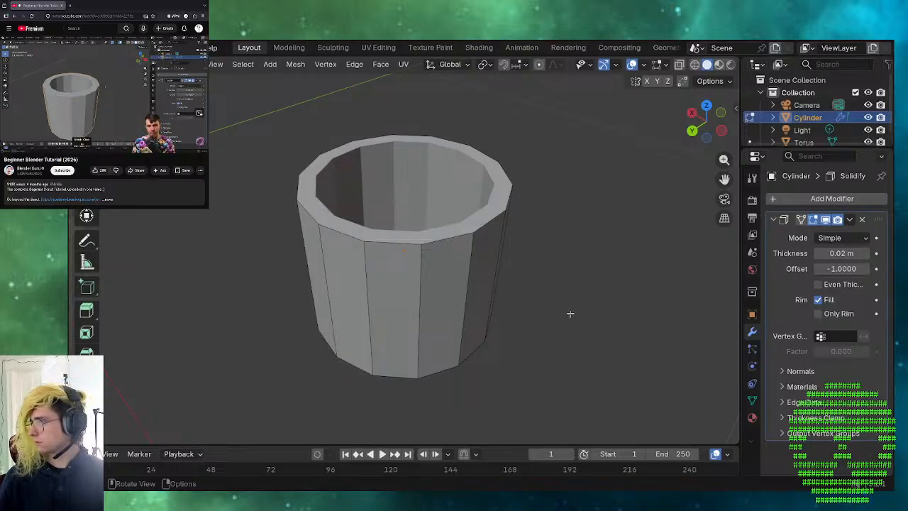
scroll(539, 329, up, 4)
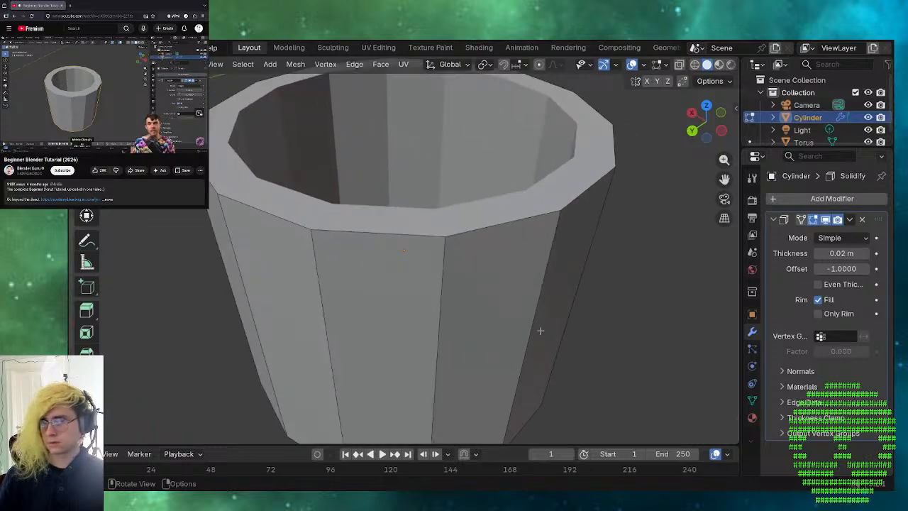
scroll(539, 328, down, 4)
middle_drag(539, 329, 590, 326)
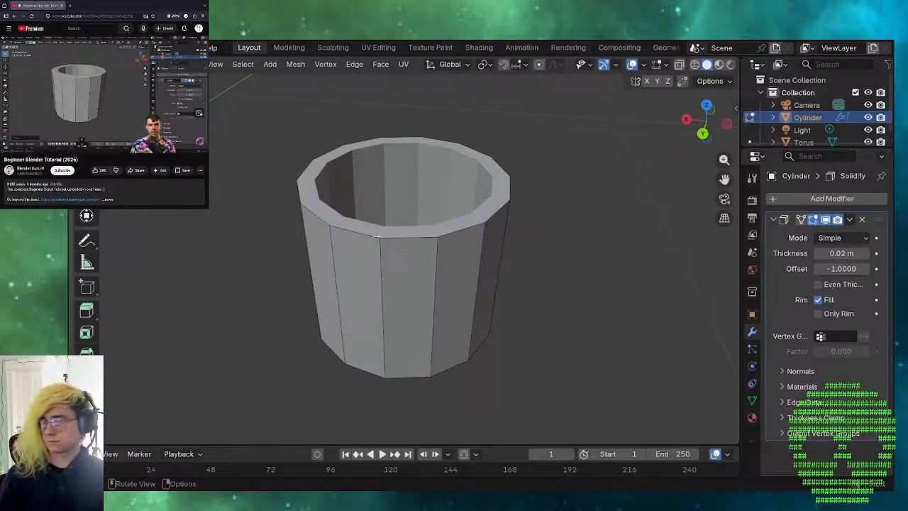
click(389, 238)
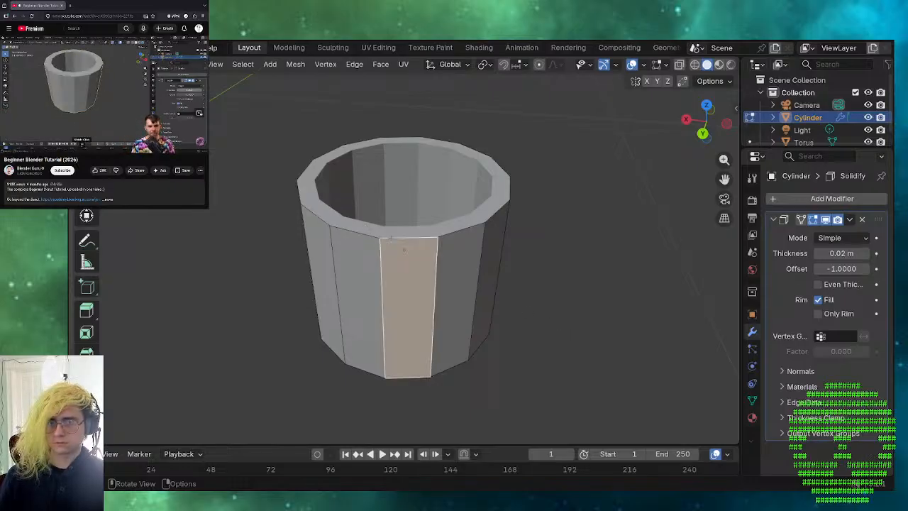
click(653, 334)
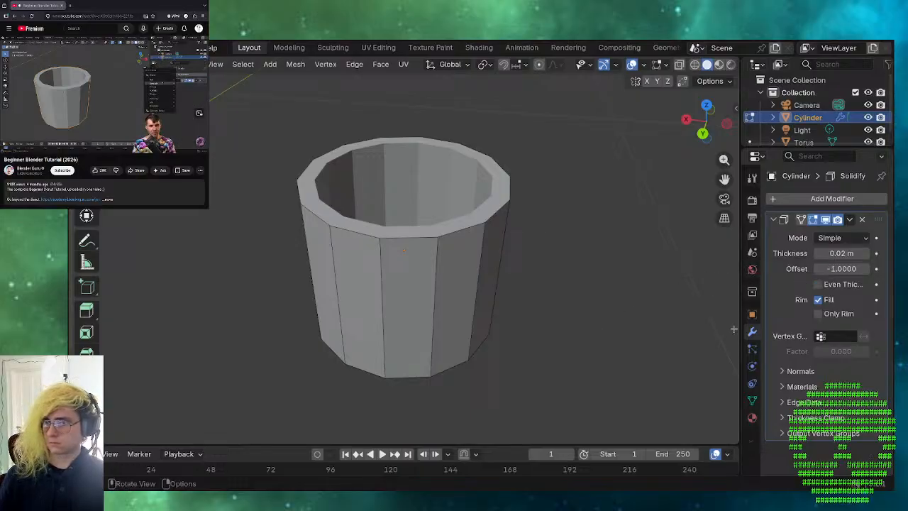
- Collapse the Solidify modifier's settings and add a Subdivision Surface modifier to the cylinder
click(774, 221)
click(792, 201)
mouse_move(794, 206)
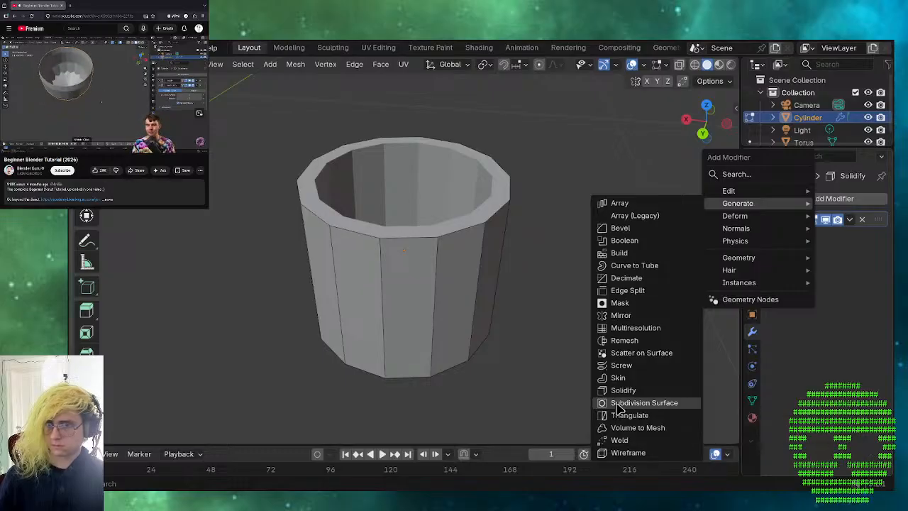
click(670, 403)
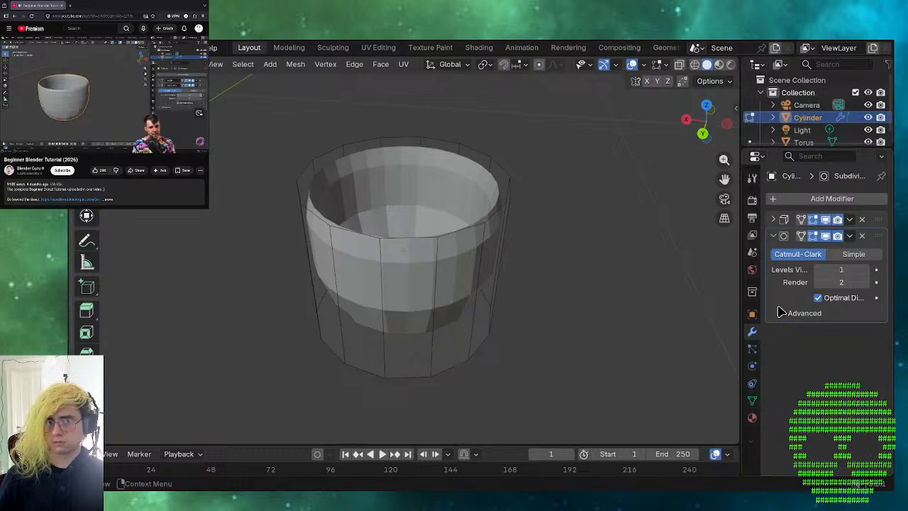
- Set the Subdivision Surface modifier's viewport levels to 3
click(822, 271)
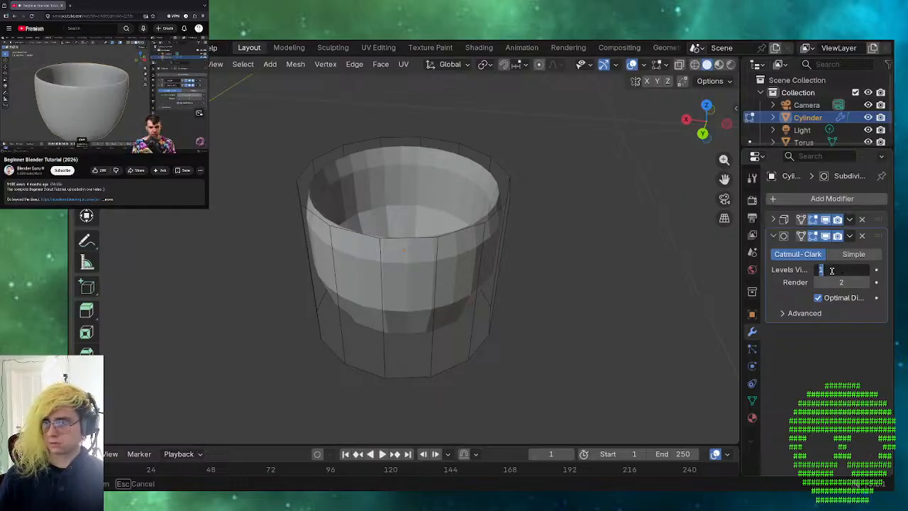
click(801, 379)
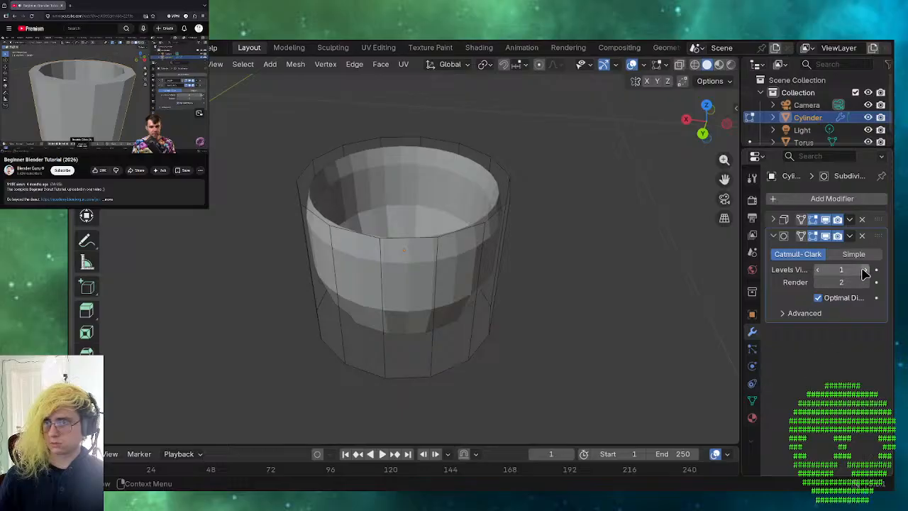
click(864, 270)
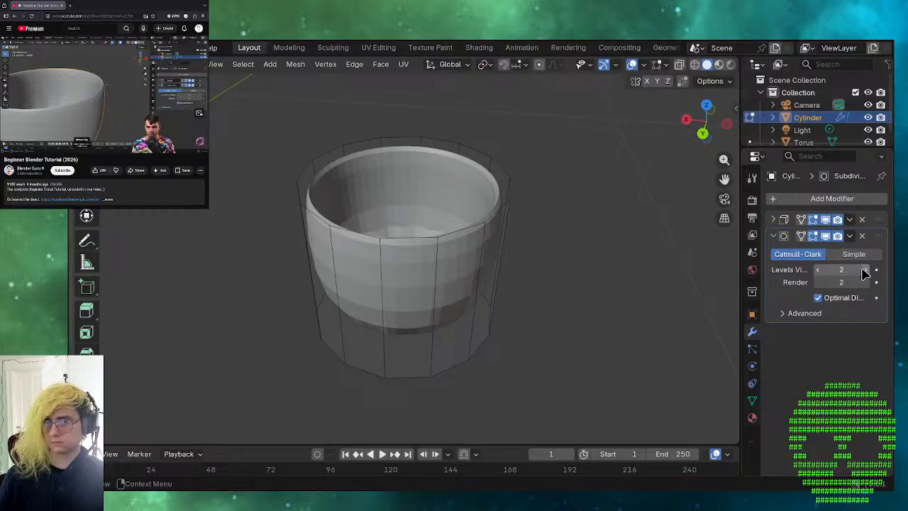
click(863, 270)
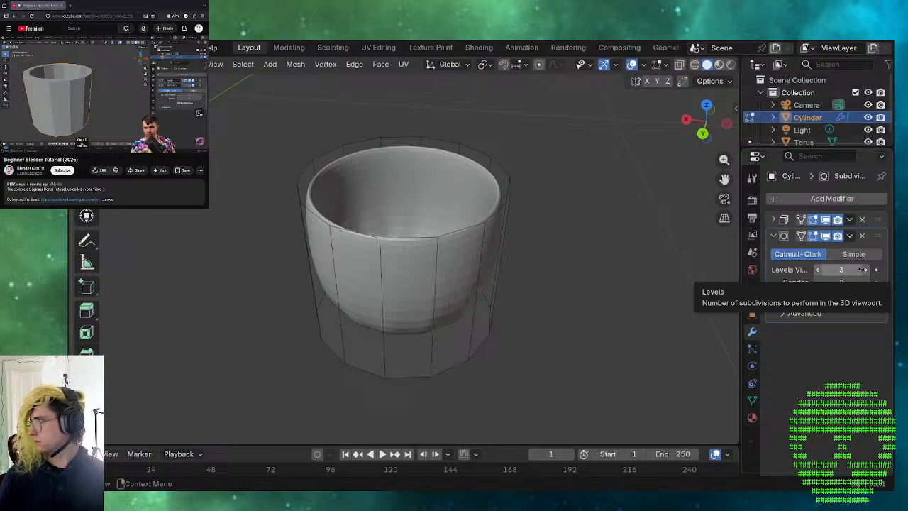
- Switch the subdivision type to Simple and back to Catmull-Clark to compare the two on the cup
click(853, 253)
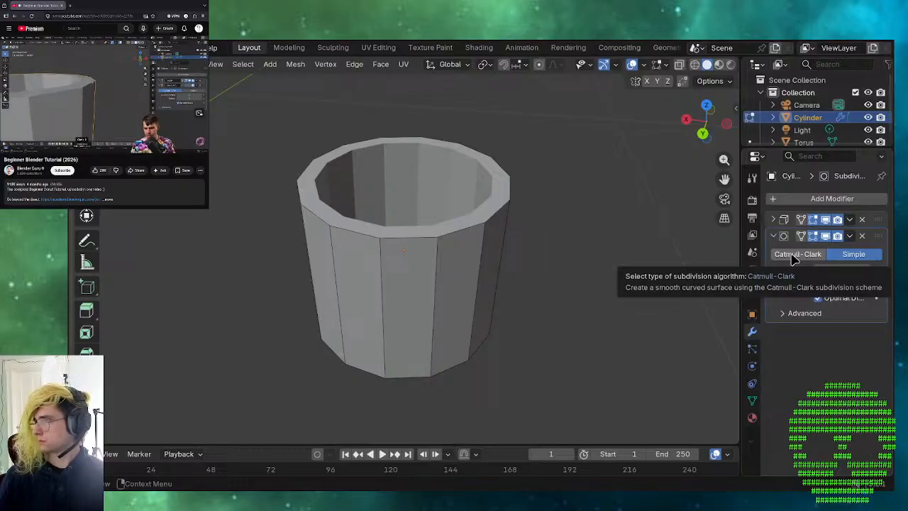
middle_drag(339, 201, 422, 216)
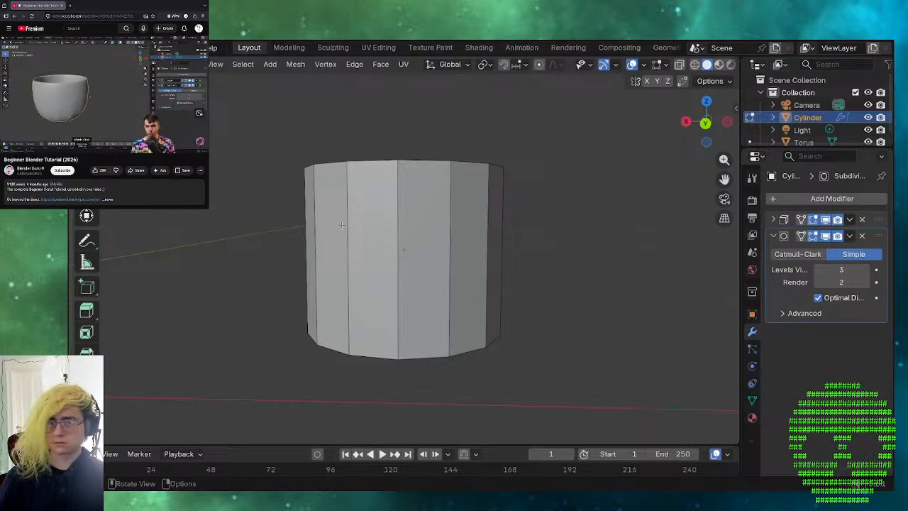
click(797, 256)
middle_drag(527, 290, 369, 364)
scroll(337, 311, up, 3)
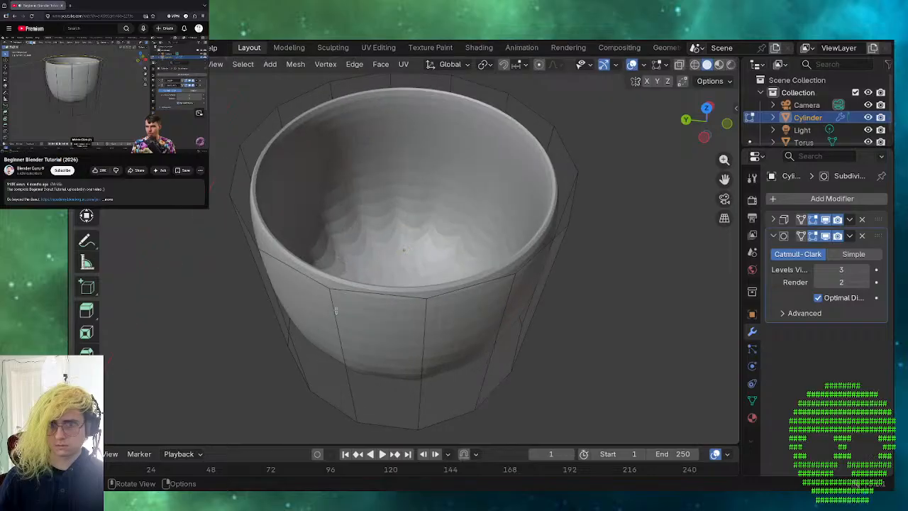
- Add a single horizontal loop cut around the cup and slide it up near the rim, with a factor of about -0.8
middle_drag(336, 310, 523, 218)
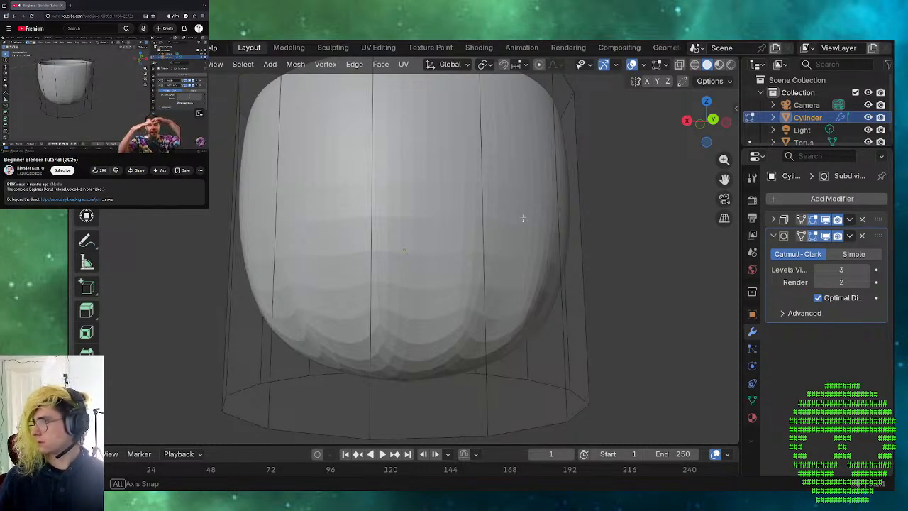
middle_drag(523, 219, 524, 293)
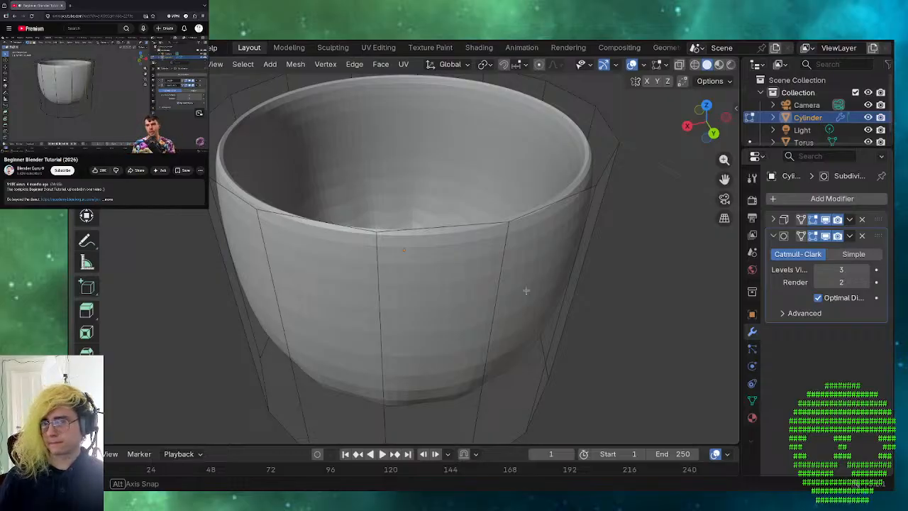
middle_drag(525, 290, 444, 254)
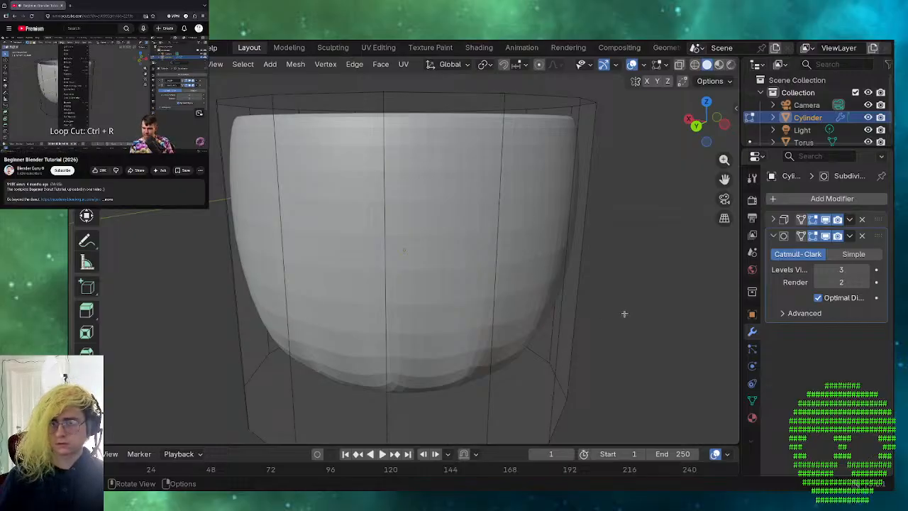
key(ctrl+r)
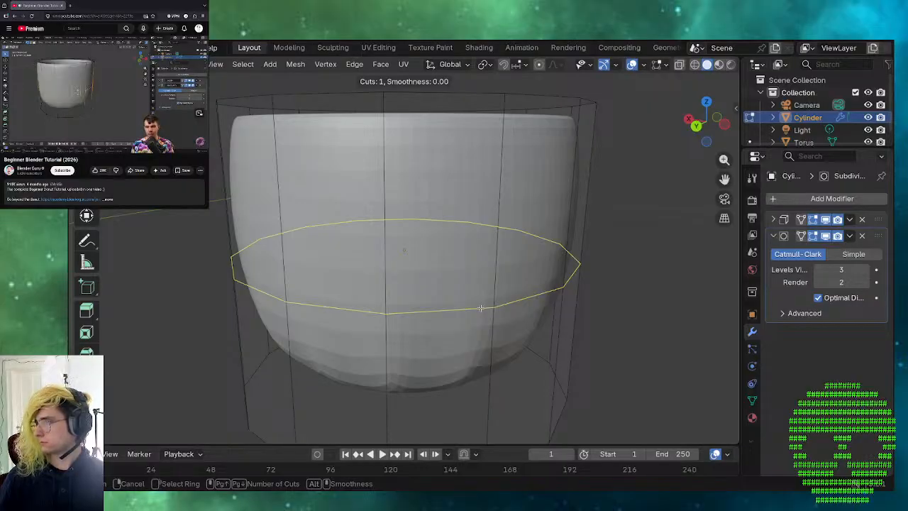
click(480, 308)
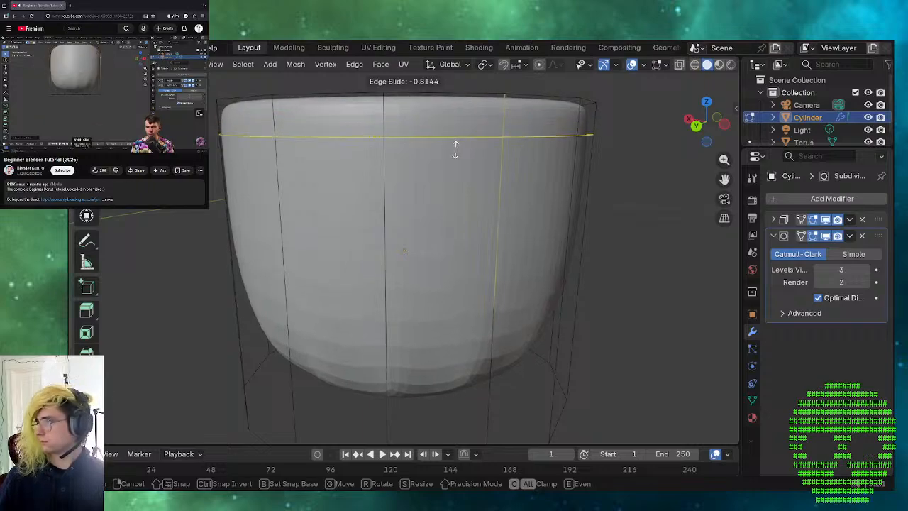
click(454, 153)
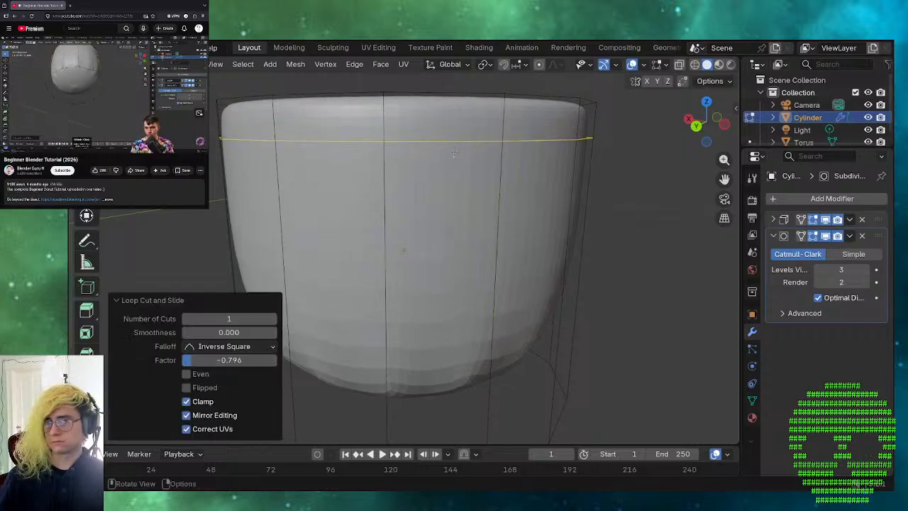
- Add a second horizontal loop cut around the cup's wall and slide it down near the base, with a factor of about 0.69
scroll(634, 271, down, 4)
middle_drag(634, 272, 640, 217)
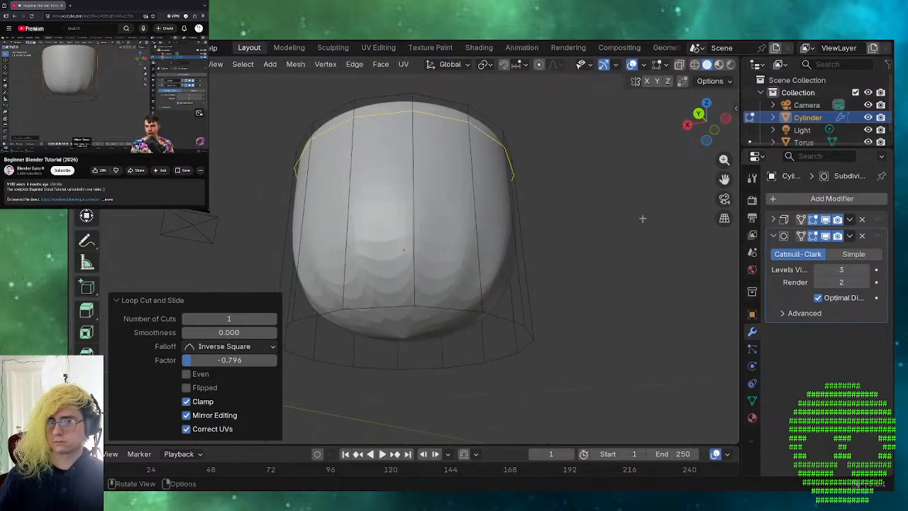
click(600, 256)
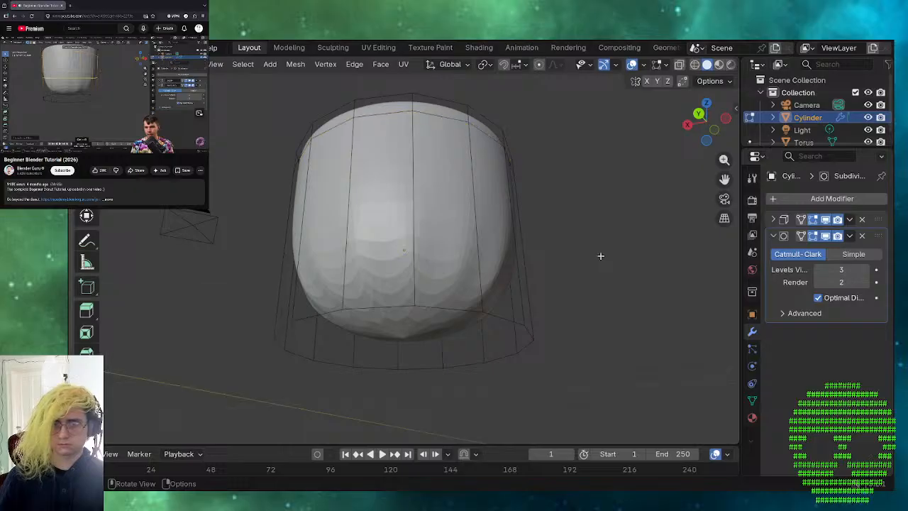
key(ctrl)
key(ctrl+r)
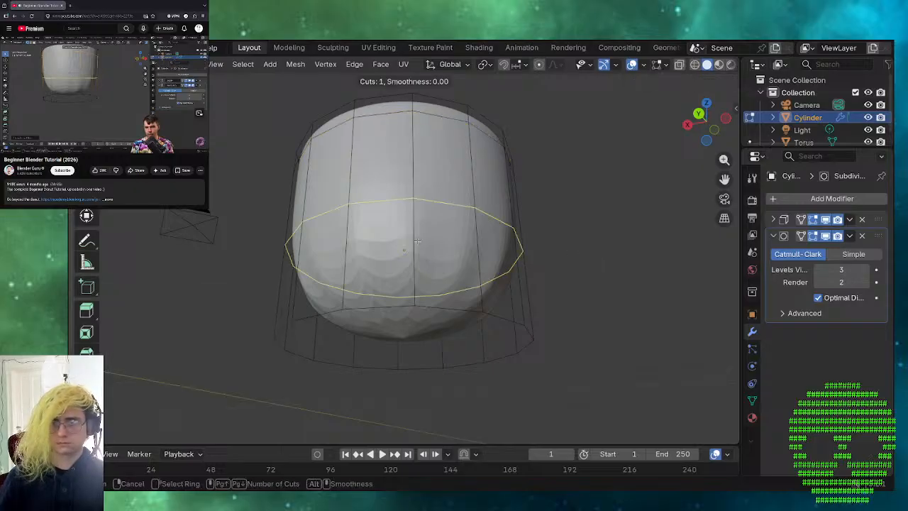
click(415, 247)
drag(415, 247, 370, 308)
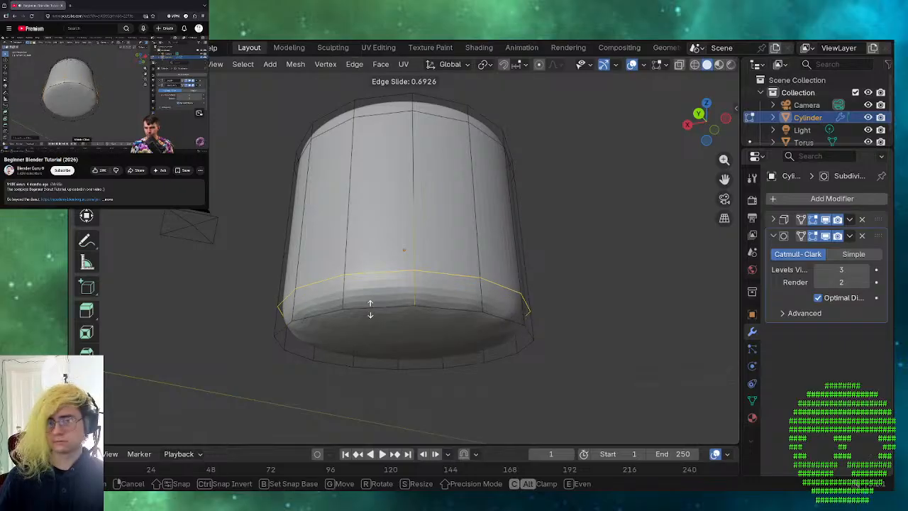
click(370, 310)
click(409, 385)
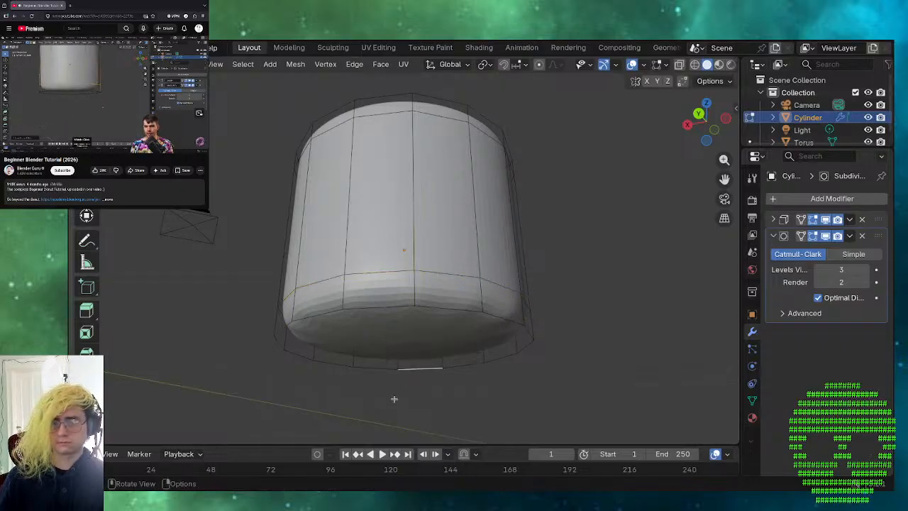
- Switch to face selection mode, select the cup's bottom face from below, and clear the selection
middle_drag(395, 398, 211, 363)
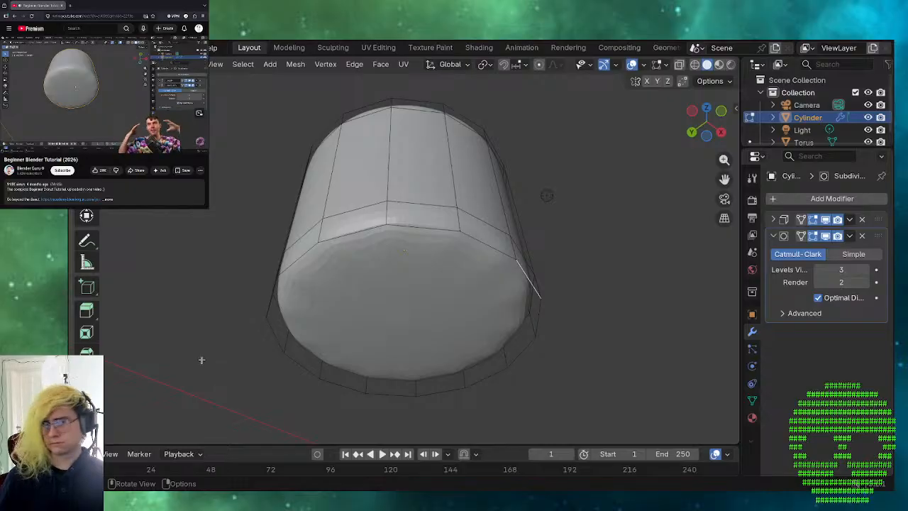
middle_drag(192, 358, 191, 346)
middle_drag(188, 318, 188, 314)
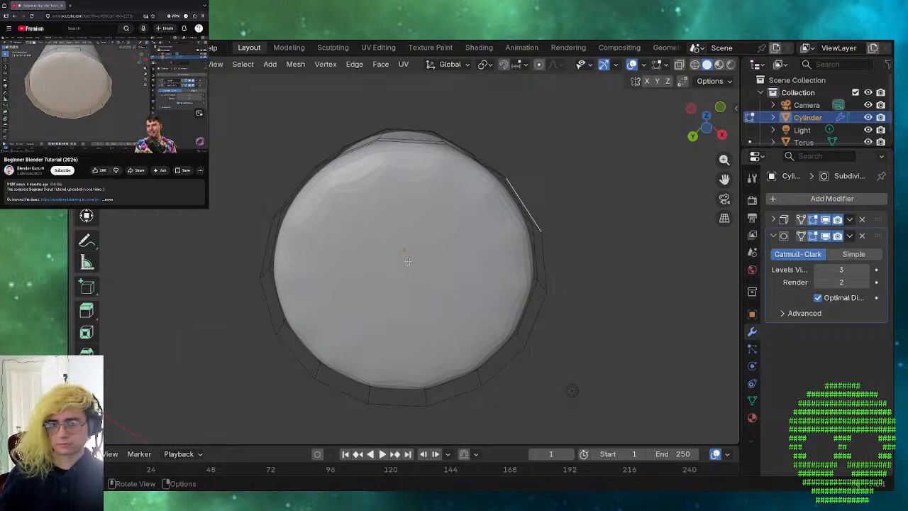
middle_drag(150, 249, 127, 296)
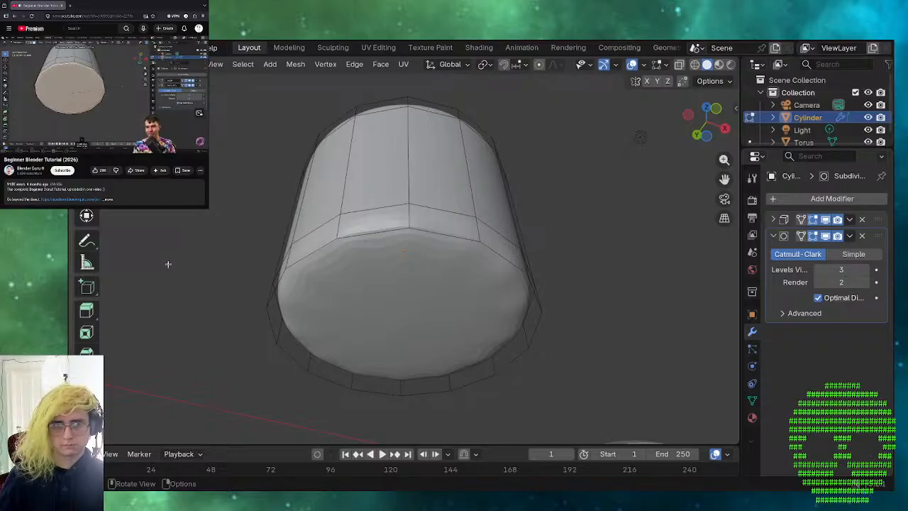
key(1)
key(3)
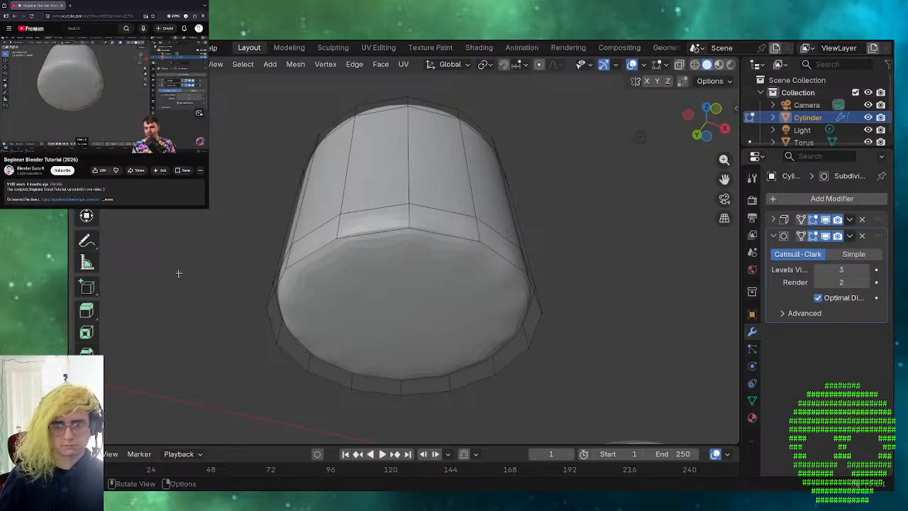
click(315, 332)
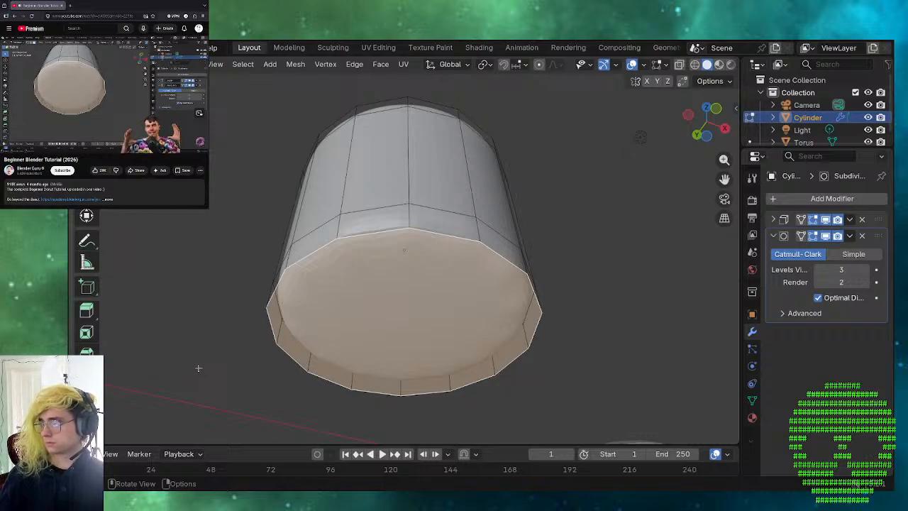
key(alt+a)
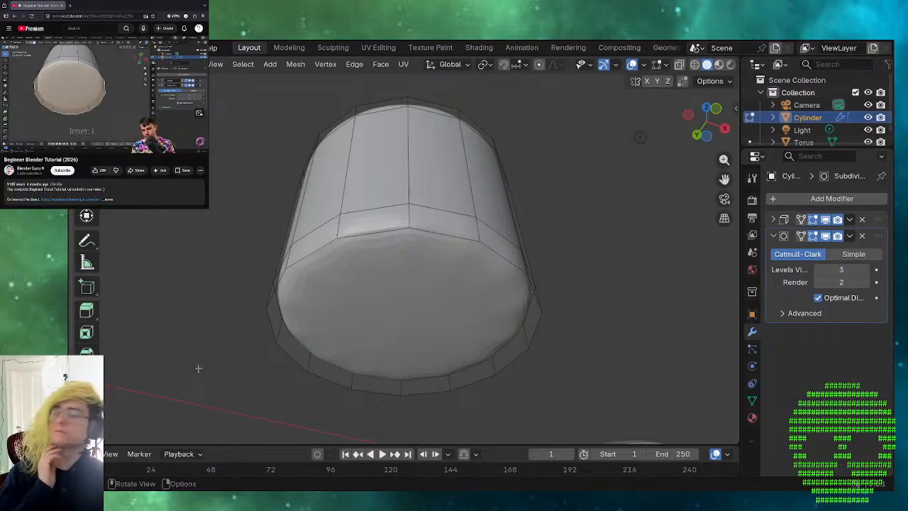
- Inset the cup's bottom face by a thickness of about 0.026 m and deselect it
click(422, 301)
key(i)
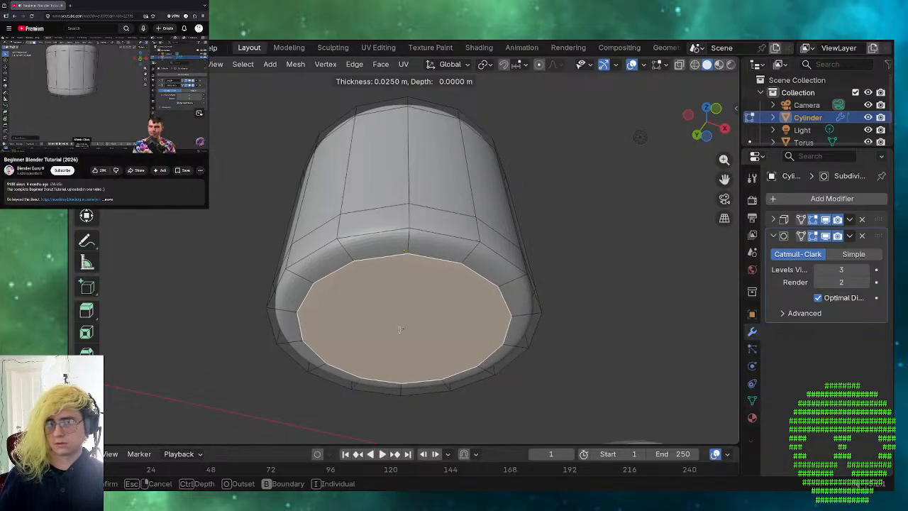
click(400, 328)
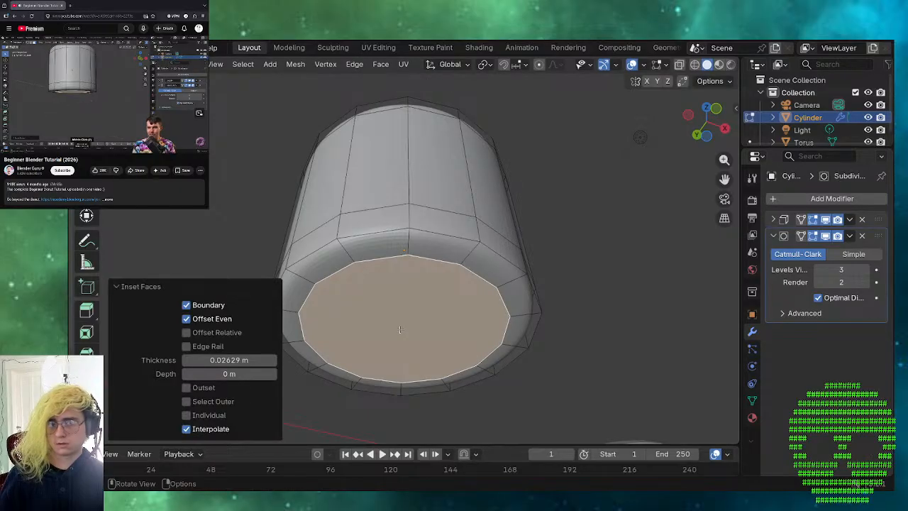
click(368, 413)
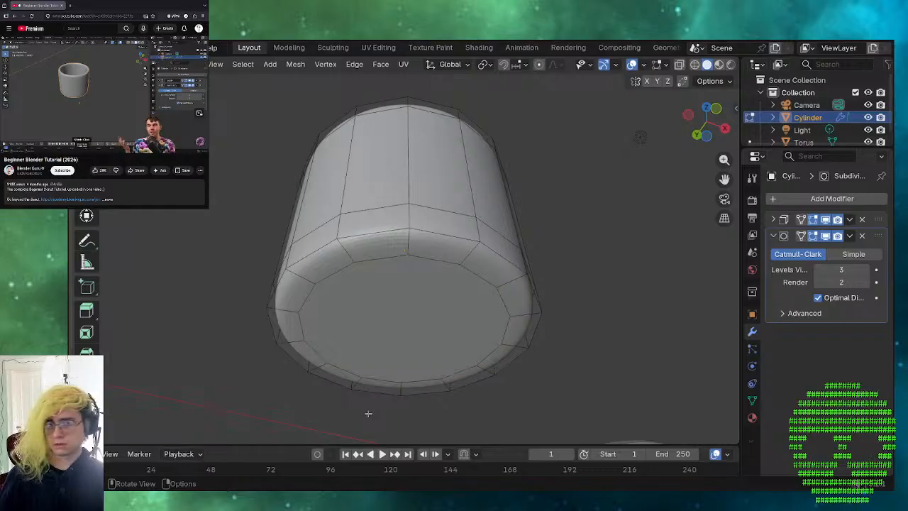
- Compare the cup's Subdivision Surface viewport levels between 0 and 4, and set the viewport level to 2
middle_drag(368, 413, 347, 337)
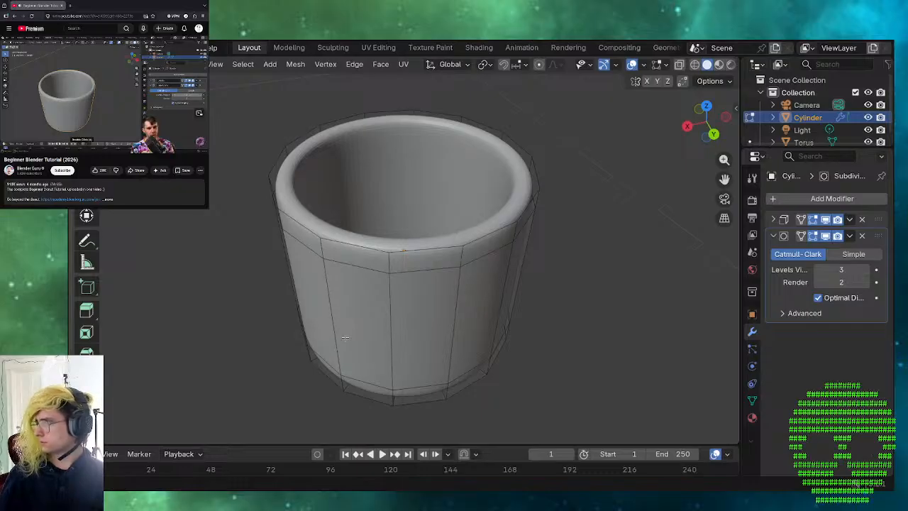
click(819, 271)
click(819, 271)
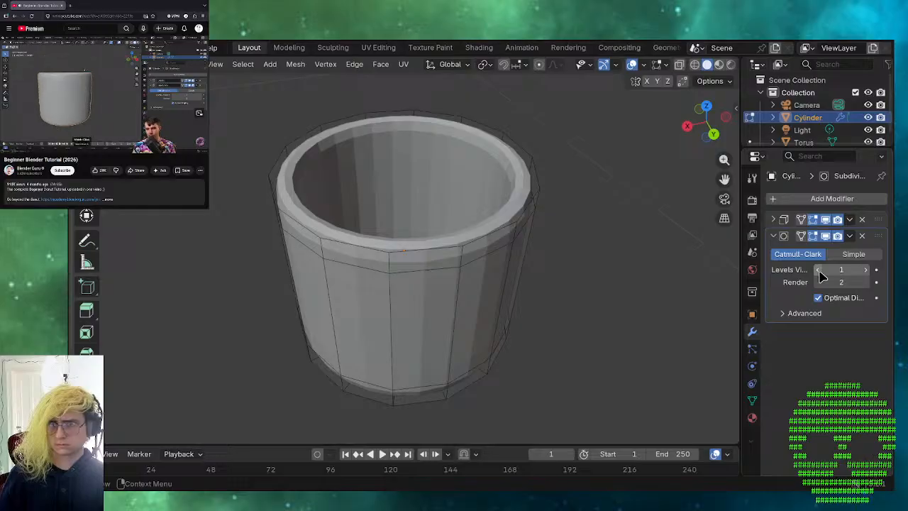
click(818, 270)
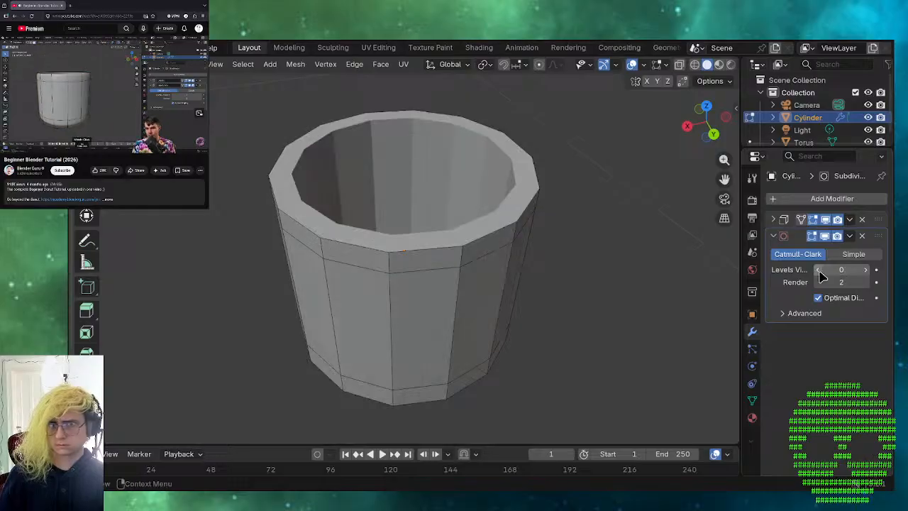
click(865, 270)
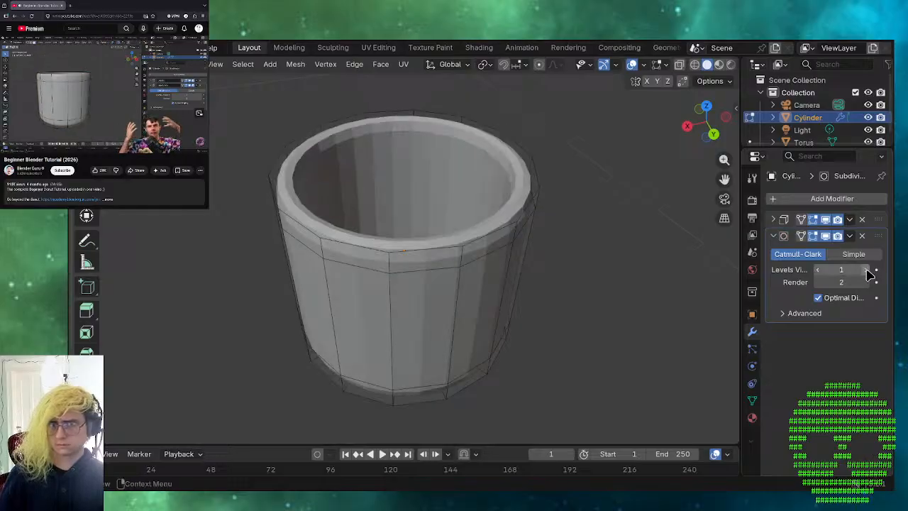
click(868, 273)
click(869, 274)
click(868, 274)
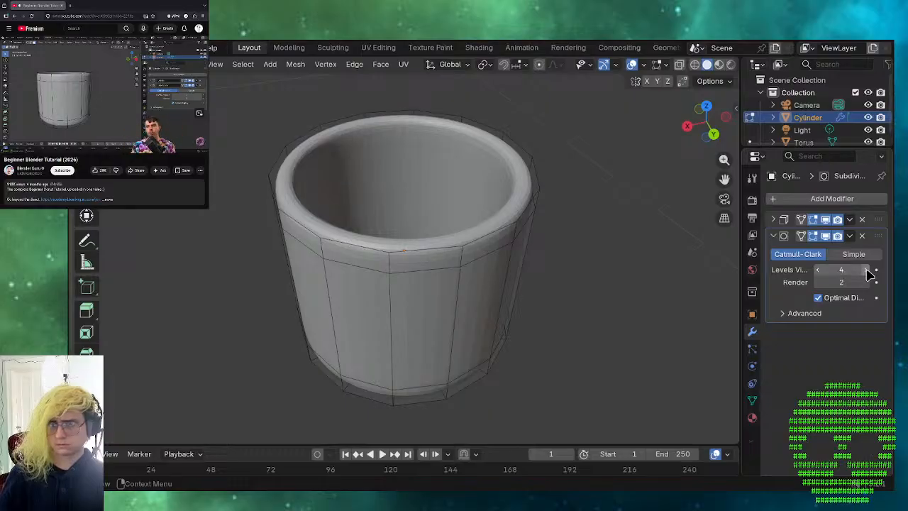
click(819, 270)
click(820, 271)
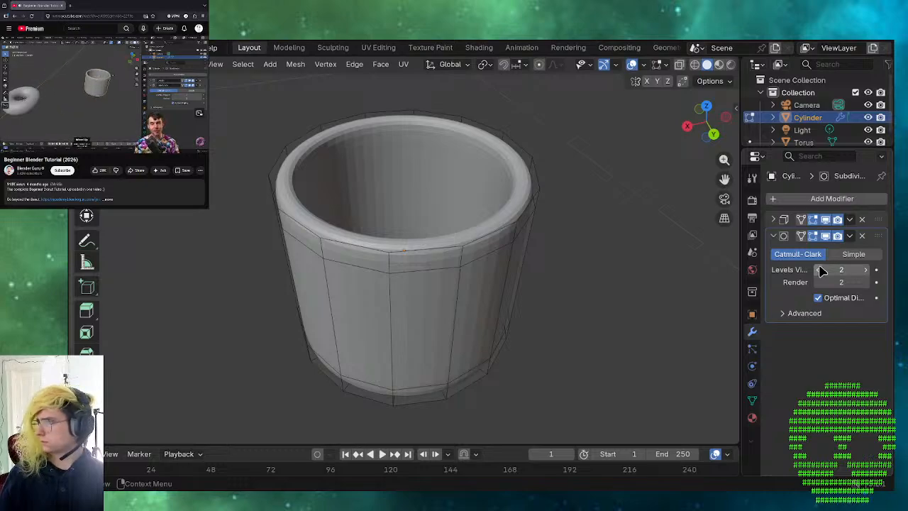
- Set the cup's Solidify thickness to 0.01 m and pause the tutorial video
middle_drag(454, 316, 652, 234)
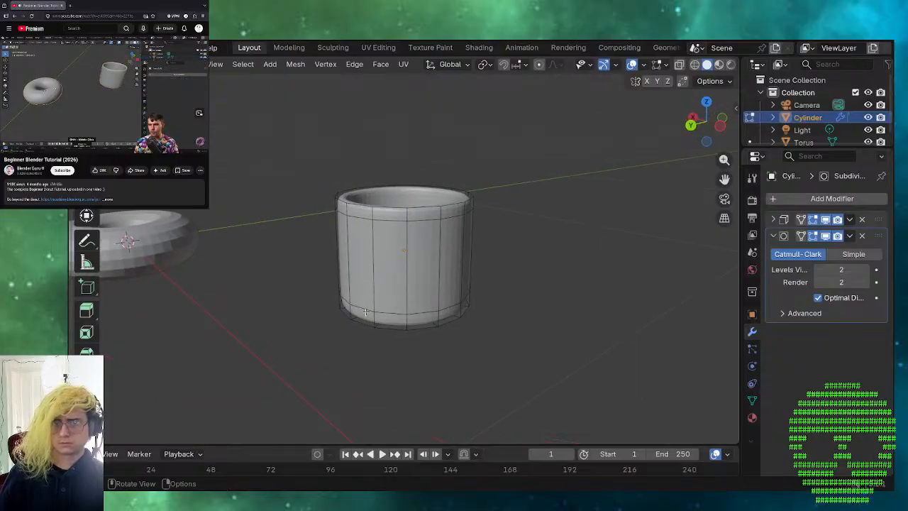
click(773, 220)
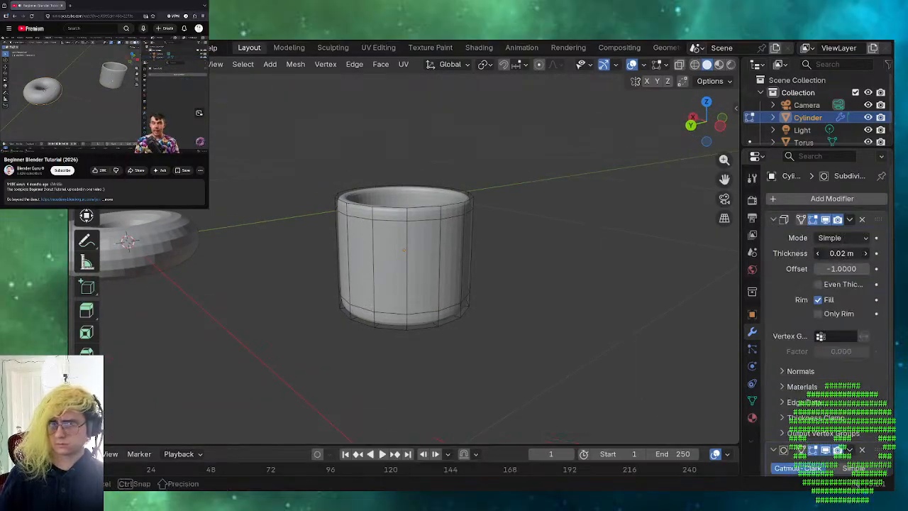
drag(841, 253, 835, 253)
middle_drag(533, 300, 534, 269)
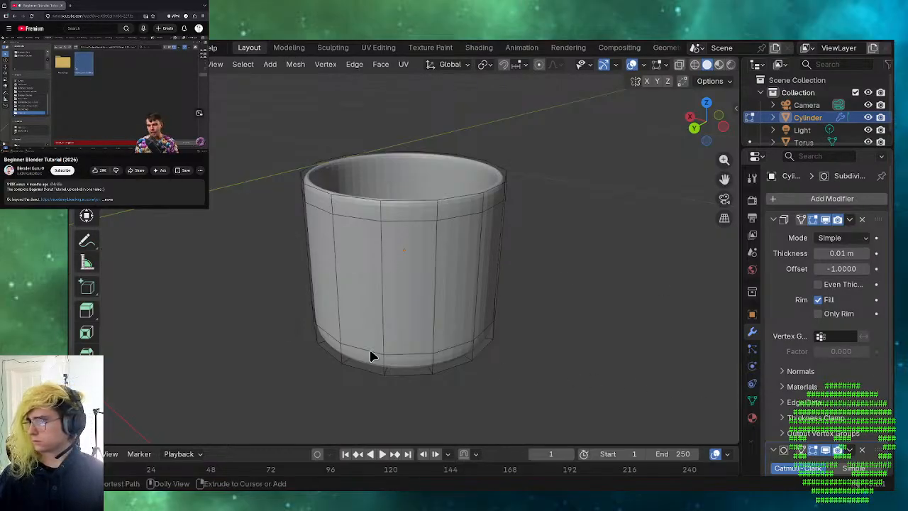
click(32, 116)
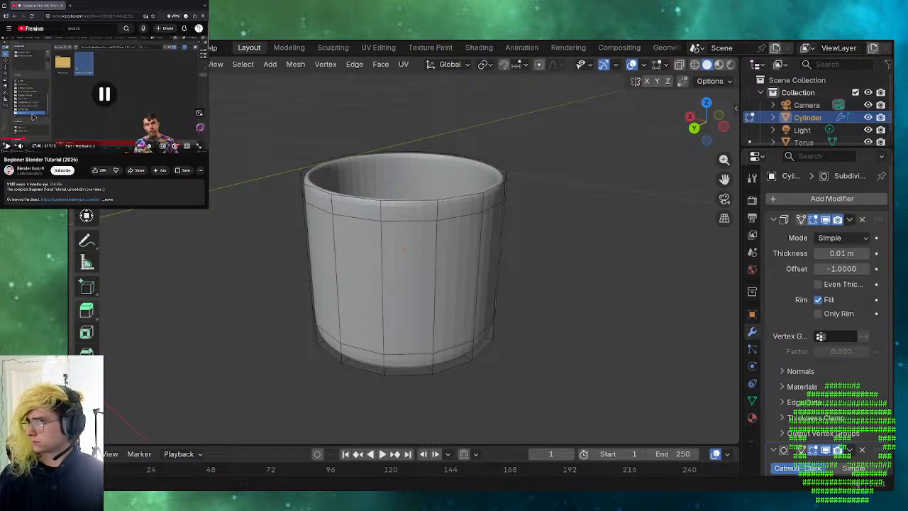
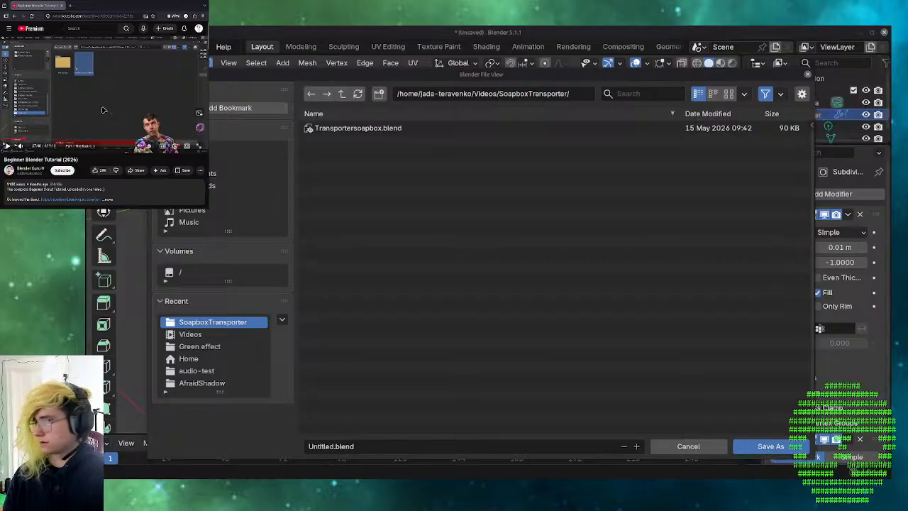
- Save the scene as Donut1.blend in the SoapboxTransporter folder
click(377, 444)
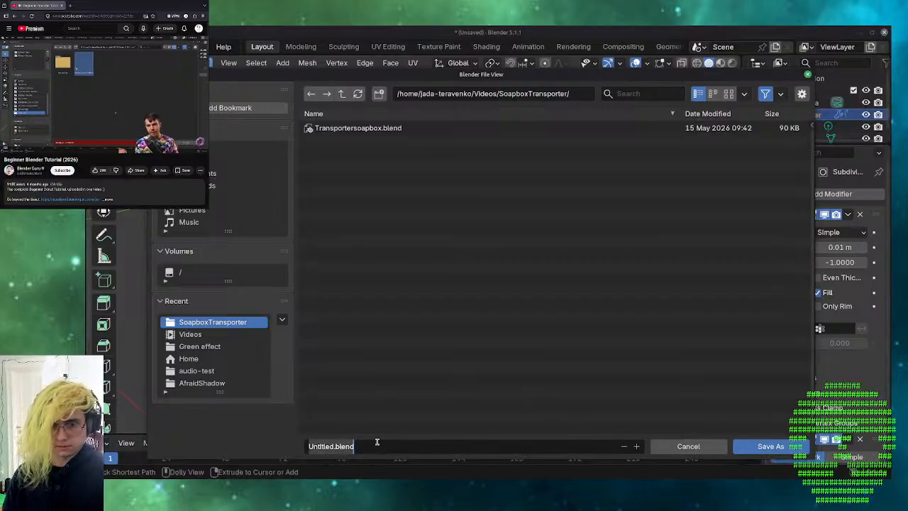
key(BackSpace)
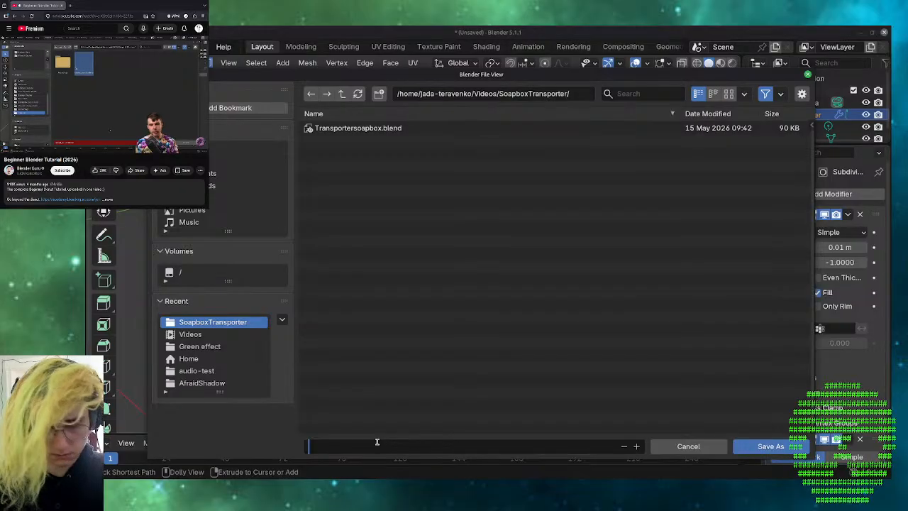
text(Donut)
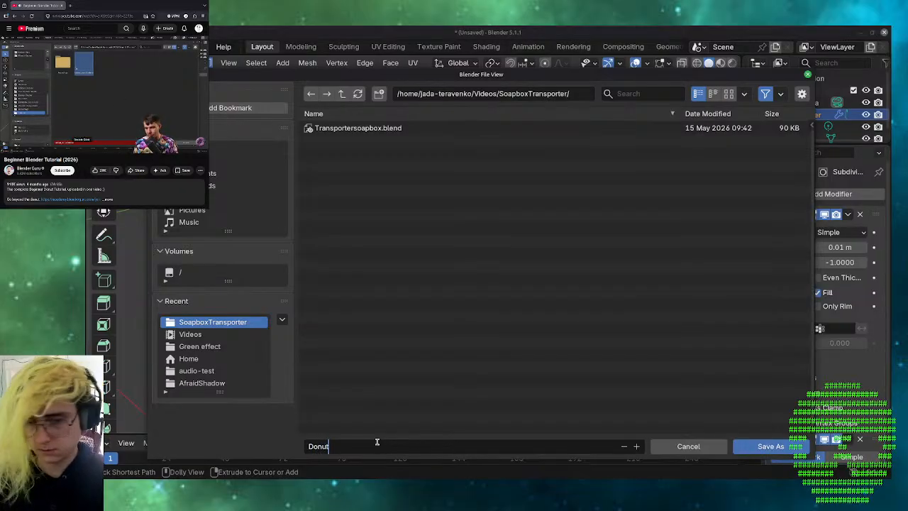
text(1)
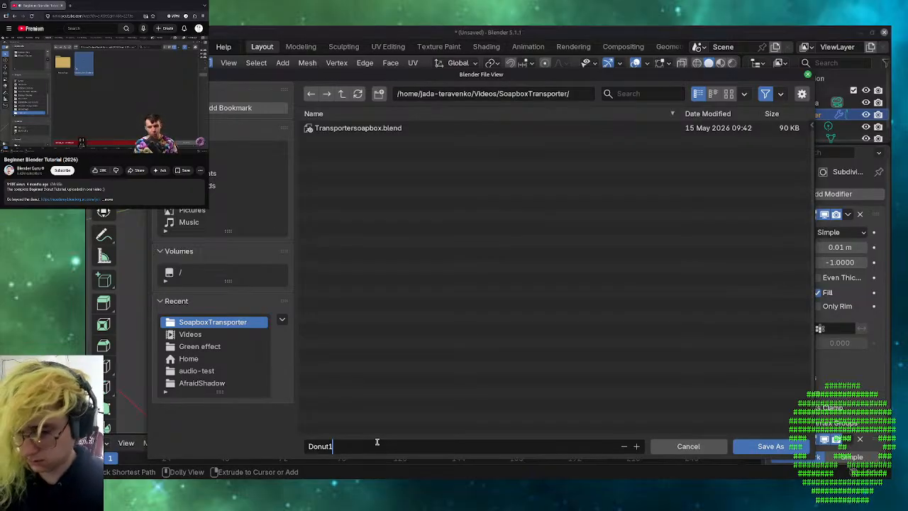
text(+)
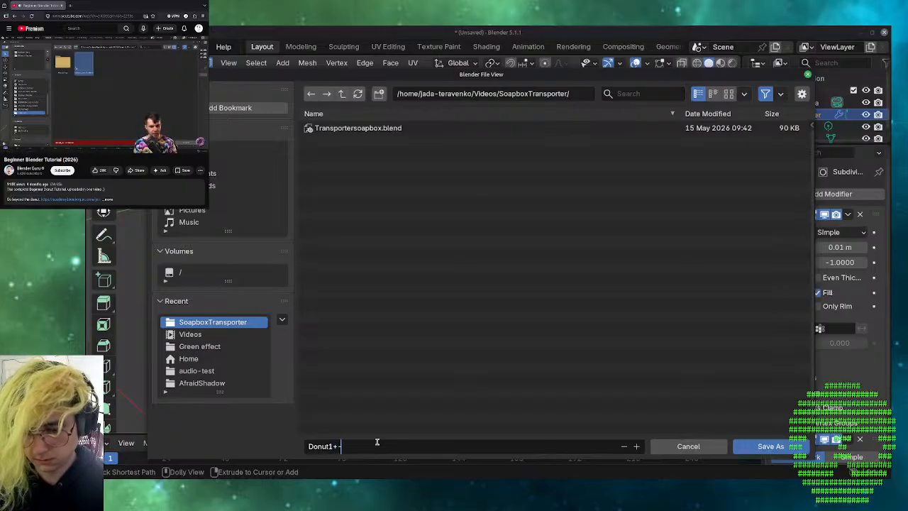
key(BackSpace)
key(BackSpace)
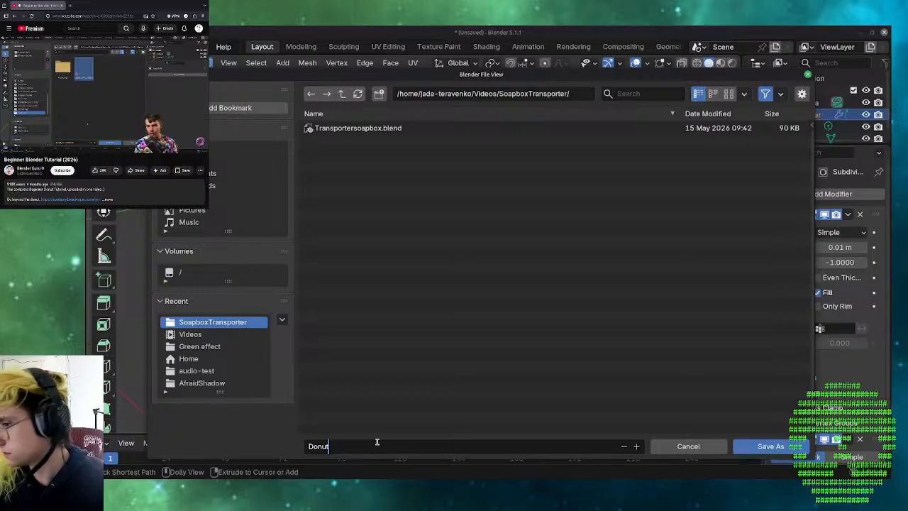
text(+)
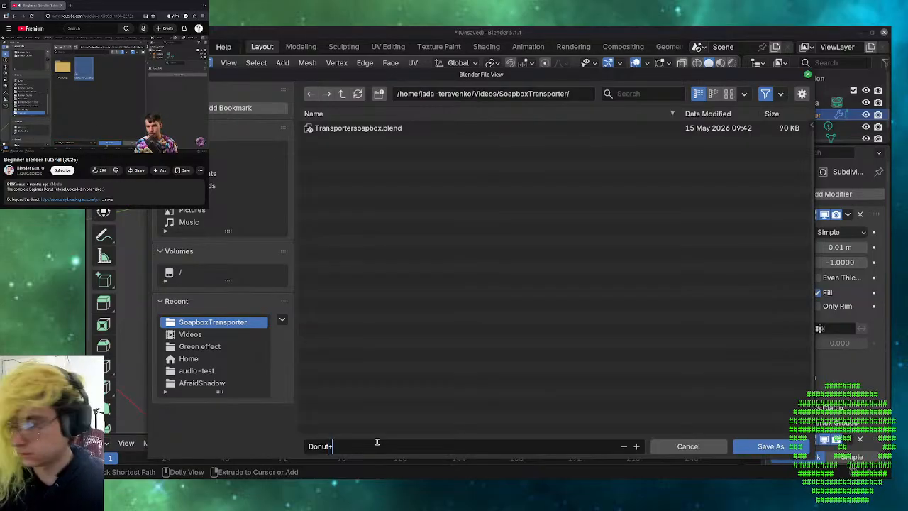
key(BackSpace)
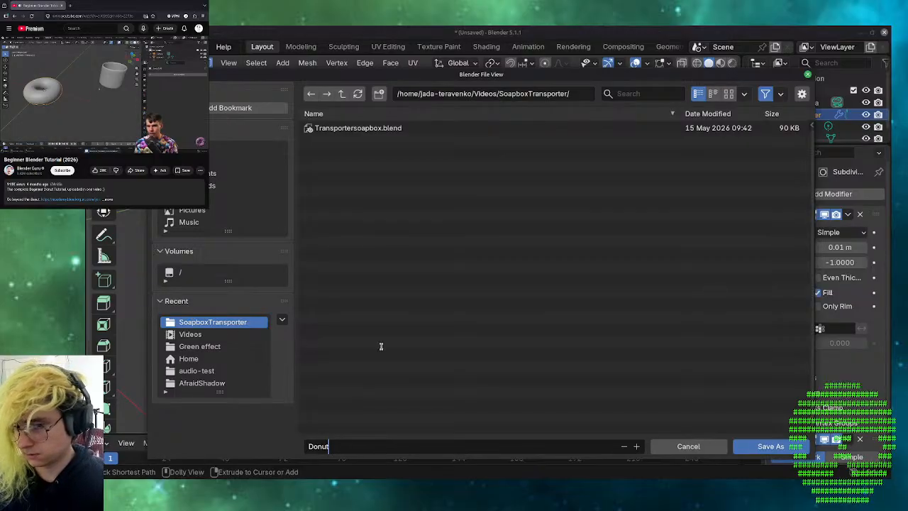
click(637, 447)
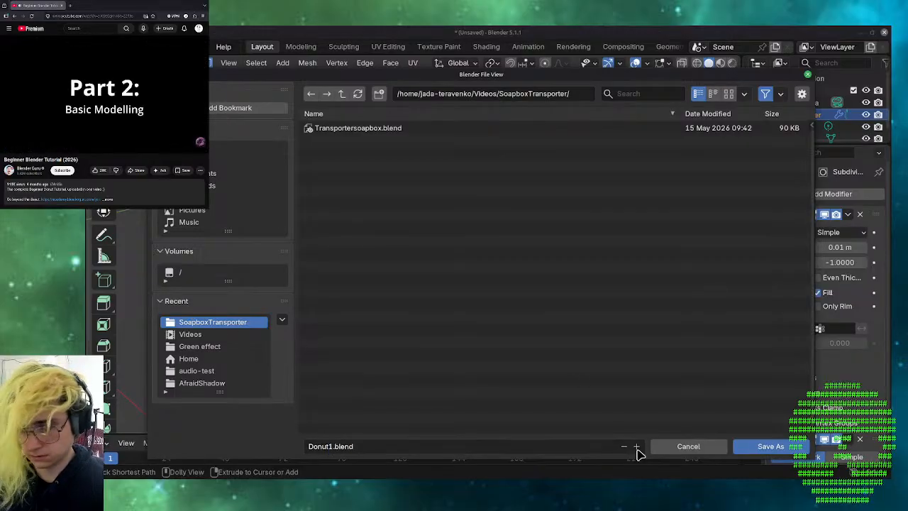
click(778, 449)
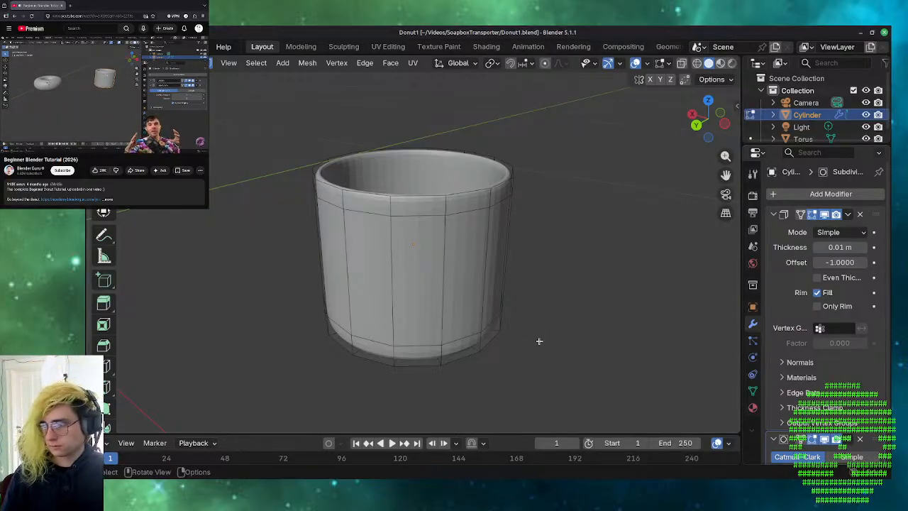
middle_drag(546, 340, 672, 357)
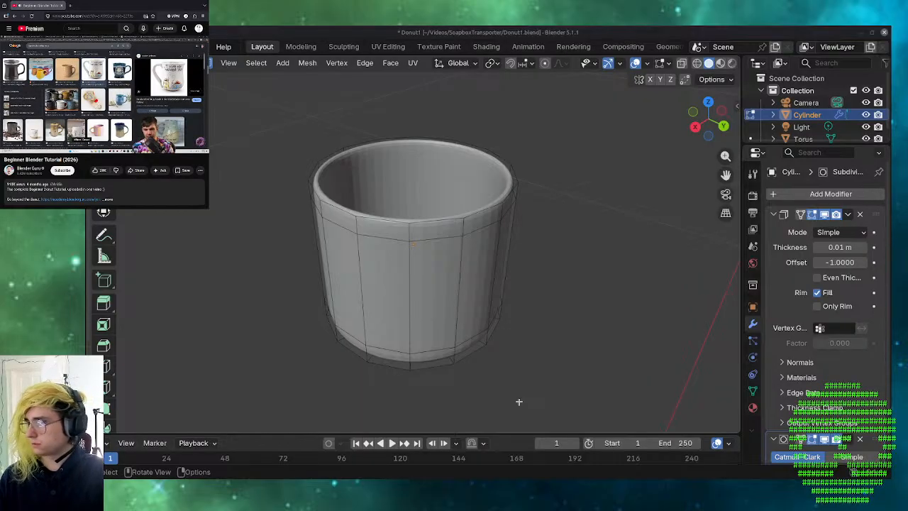
middle_drag(600, 338, 668, 261)
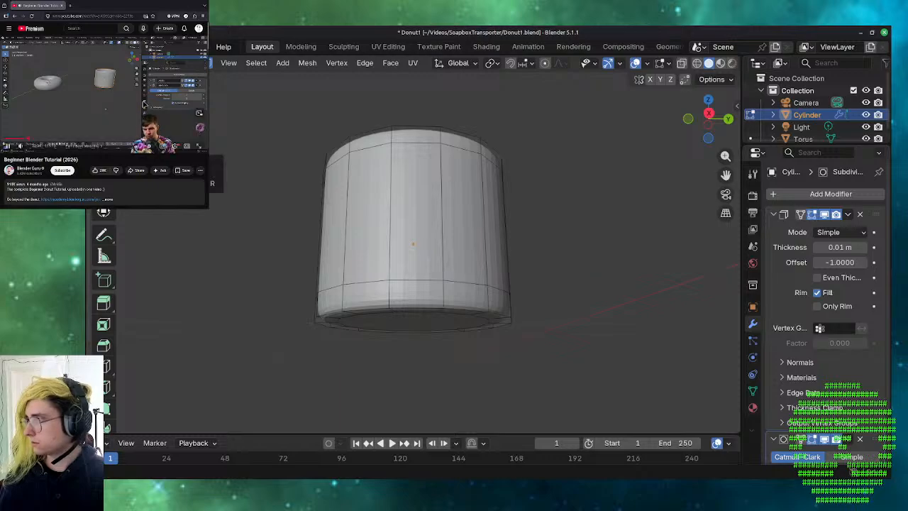
- Switch to the browser, rewind the tutorial video a few seconds, replay that part and pause it
click(102, 98)
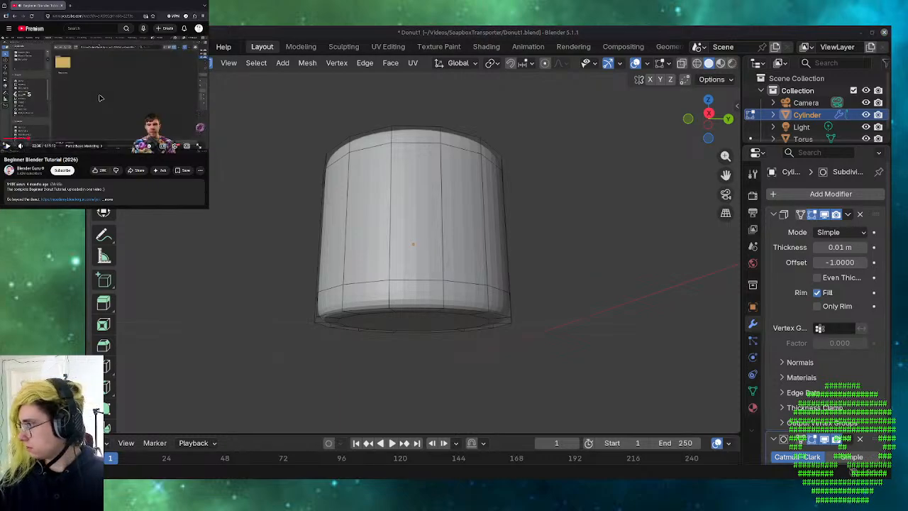
key(Left)
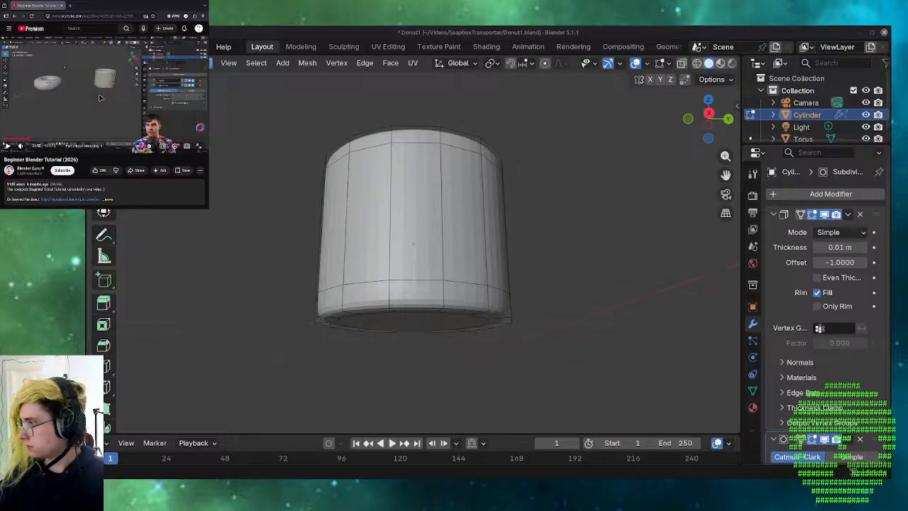
click(100, 97)
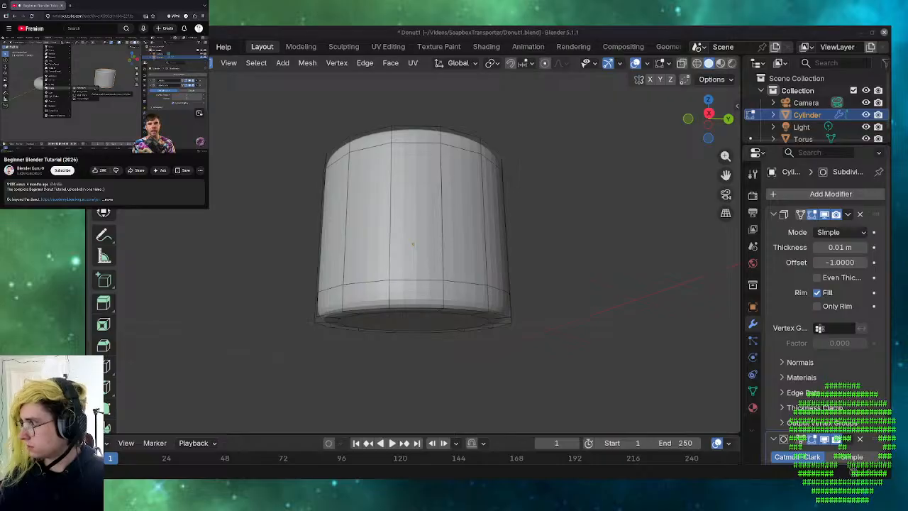
click(87, 97)
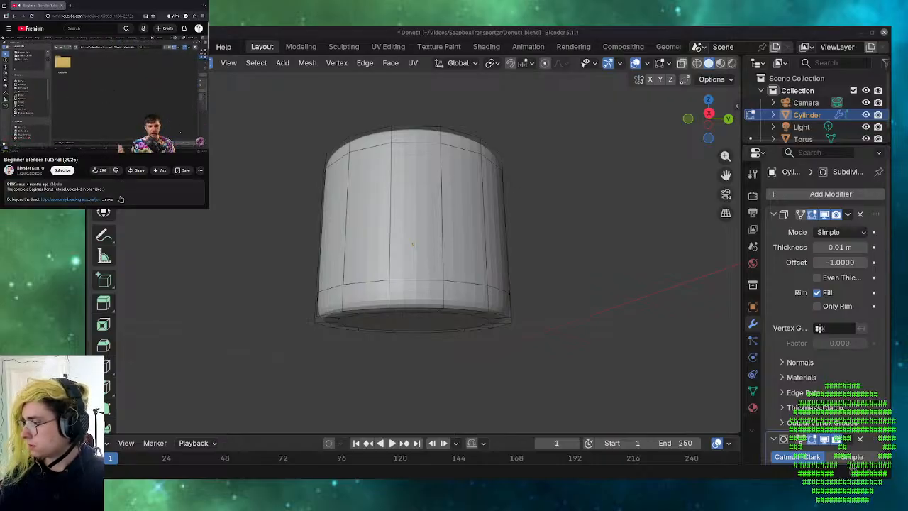
- Open the tutorial's links page from the expanded video description, and open the cup reference image listed there
click(111, 200)
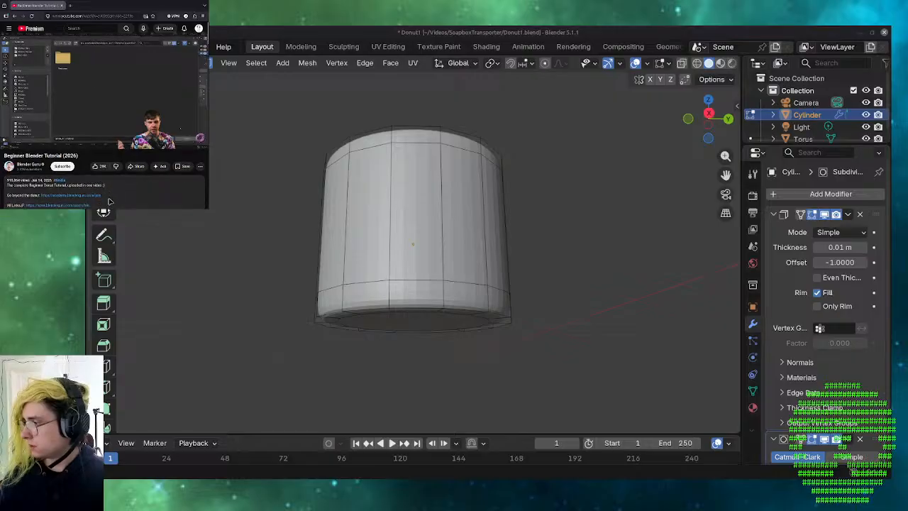
scroll(110, 201, down, 2)
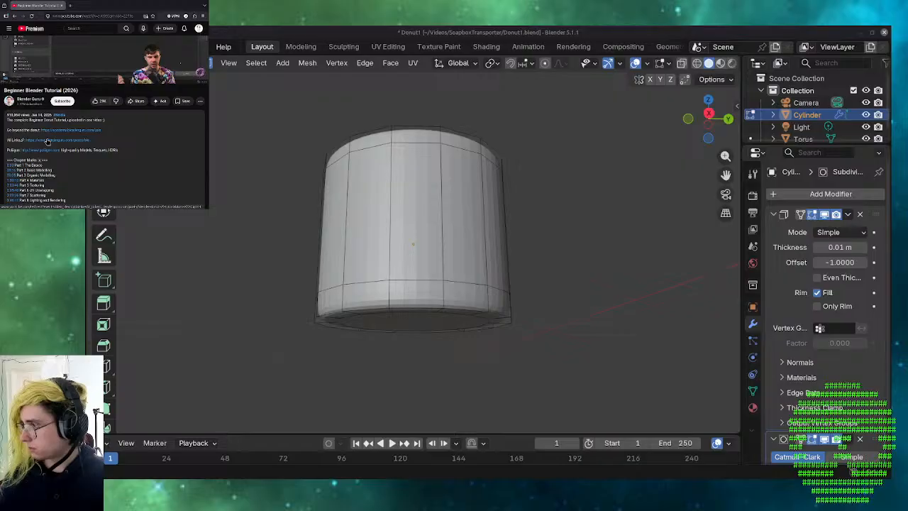
click(47, 140)
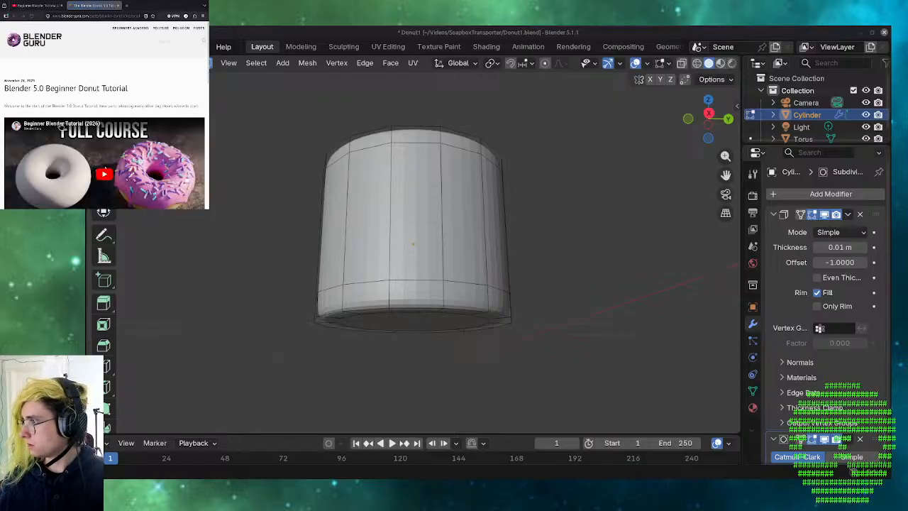
scroll(61, 126, down, 4)
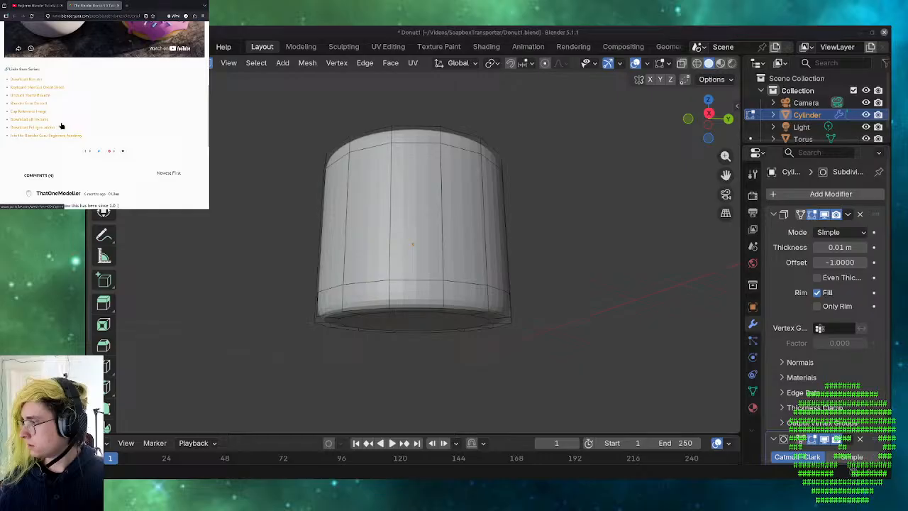
click(17, 112)
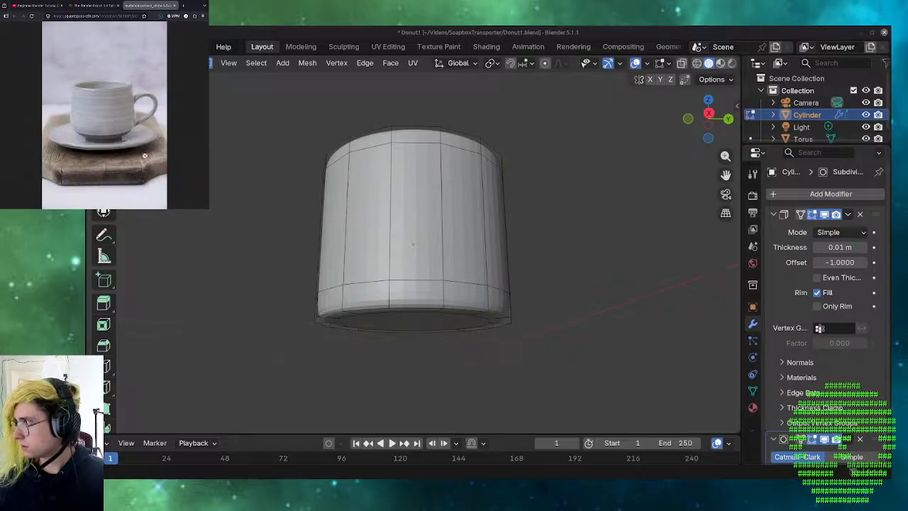
- Return to the tutorial video's page, collapse its expanded description and go back up to the player
click(44, 7)
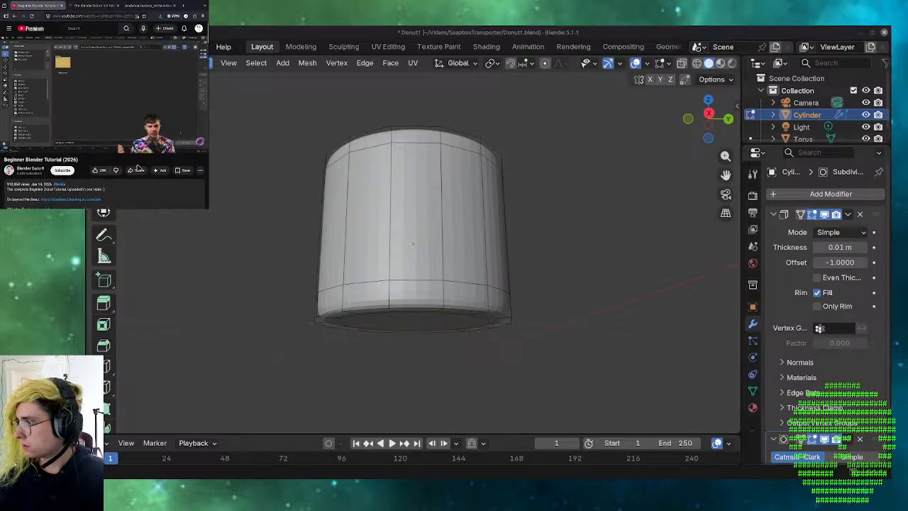
click(108, 197)
scroll(107, 196, down, 5)
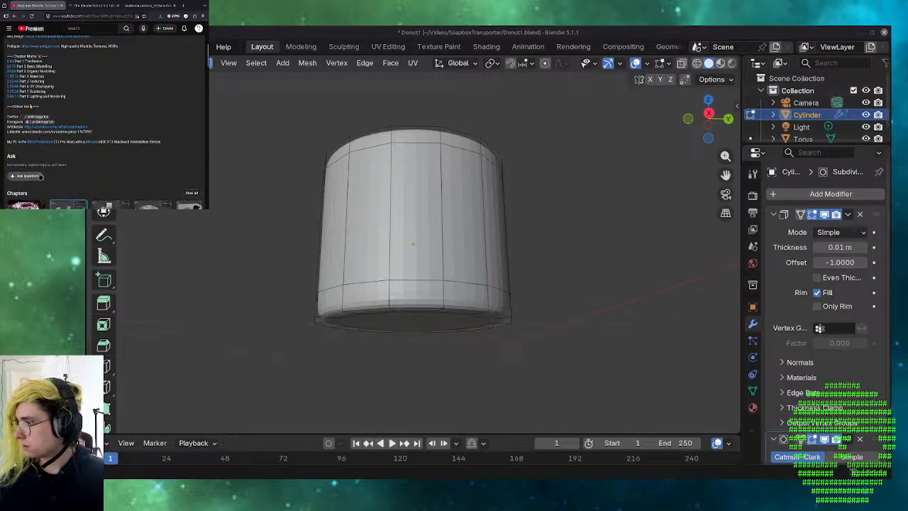
scroll(123, 168, down, 3)
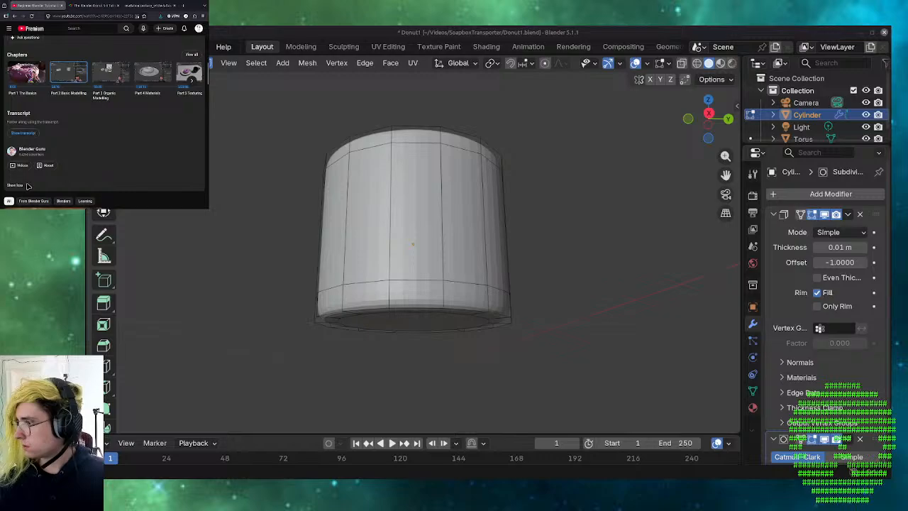
click(20, 187)
scroll(87, 144, up, 5)
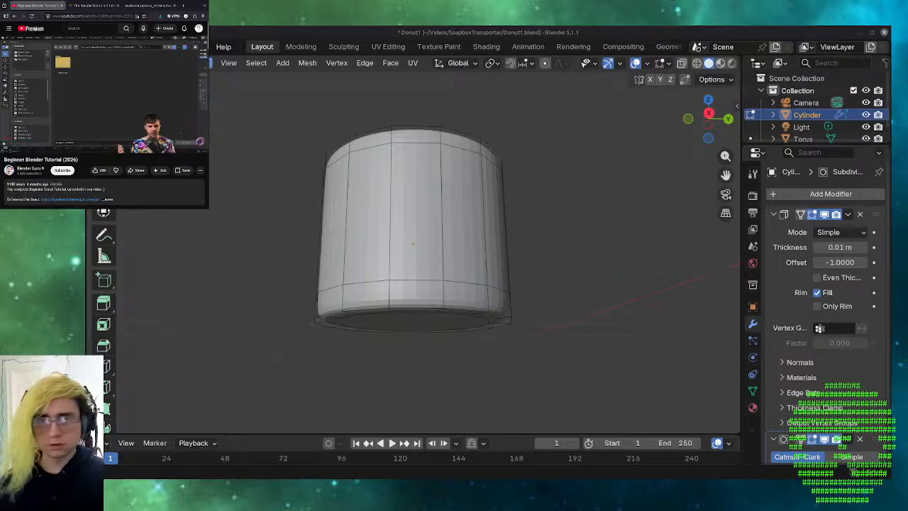
- Rewind the tutorial video a few seconds, replay the part on adding an image and pause it
click(227, 168)
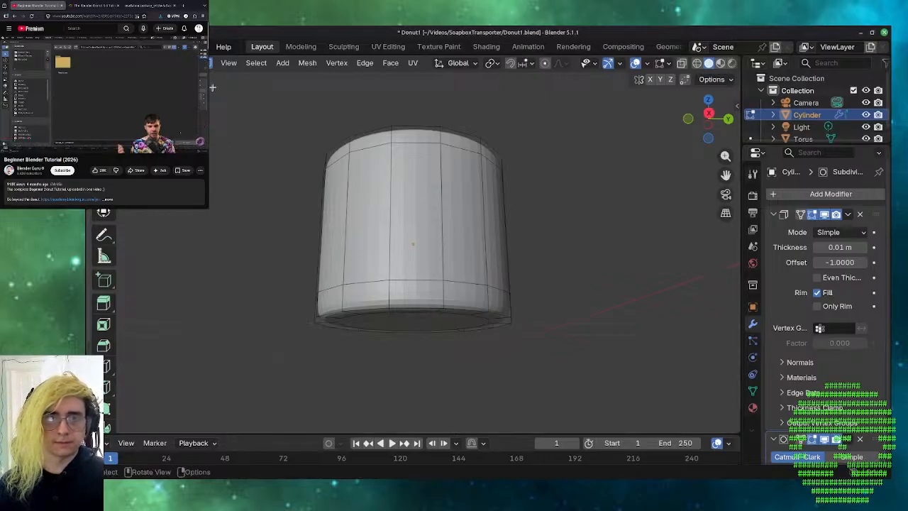
click(283, 64)
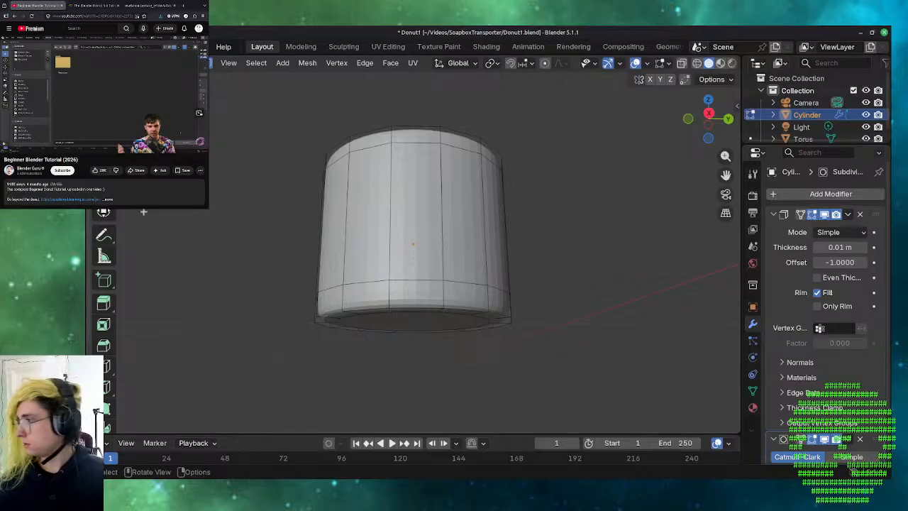
click(87, 89)
key(Left)
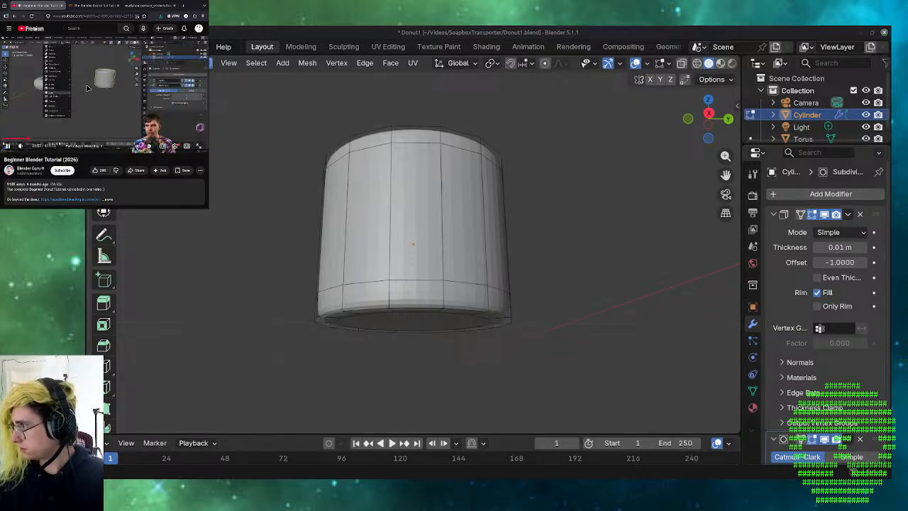
click(87, 88)
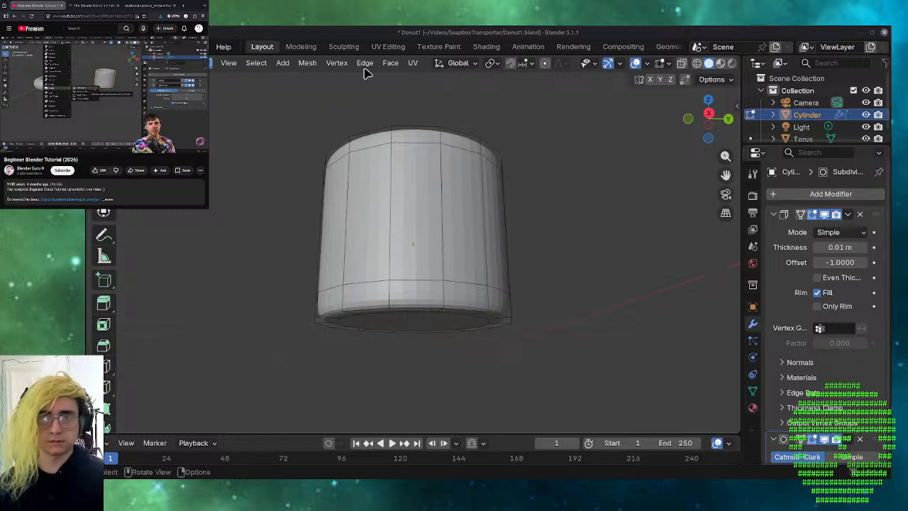
- Switch to Blender and take the cup out of Edit Mode into Object Mode
click(283, 63)
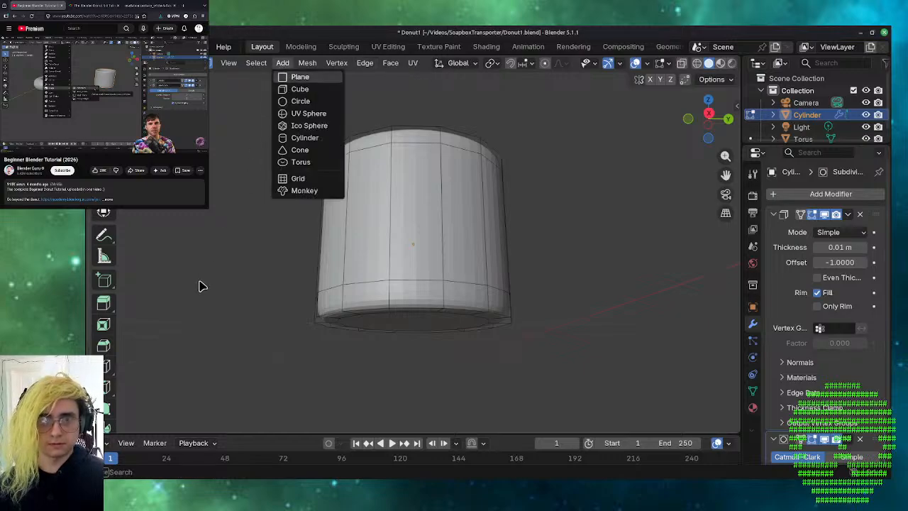
middle_drag(645, 331, 567, 388)
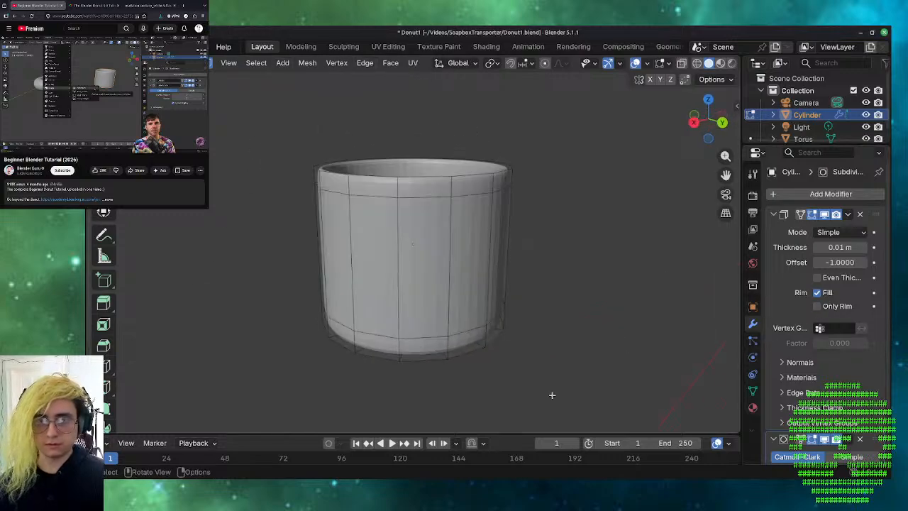
key(Tab)
- Add madaboutpottery_white-5-fl-oz-cappuccino-cup.jpeg from the Downloads folder to the scene as a background image
click(252, 63)
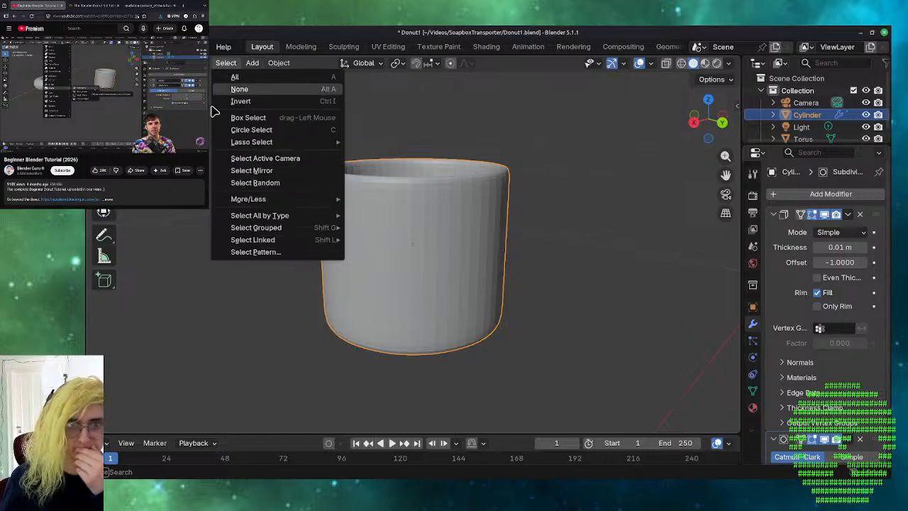
click(250, 65)
click(252, 63)
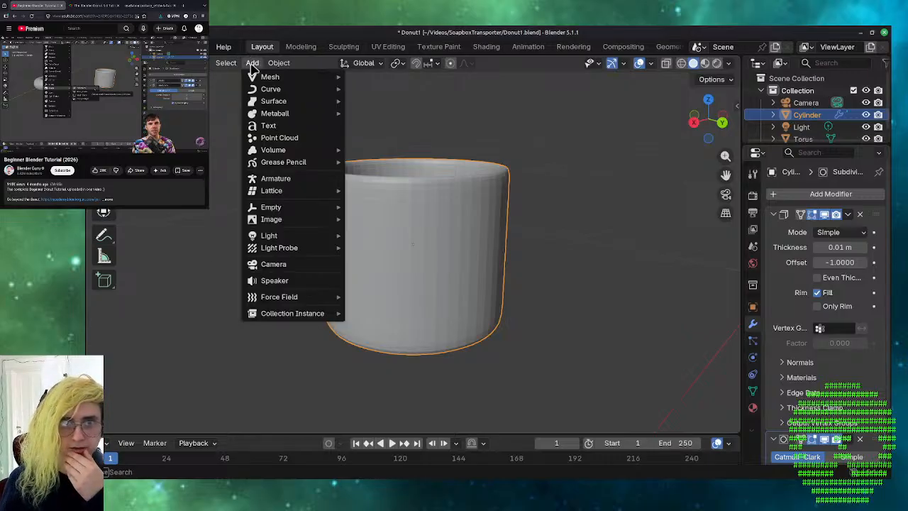
mouse_move(296, 236)
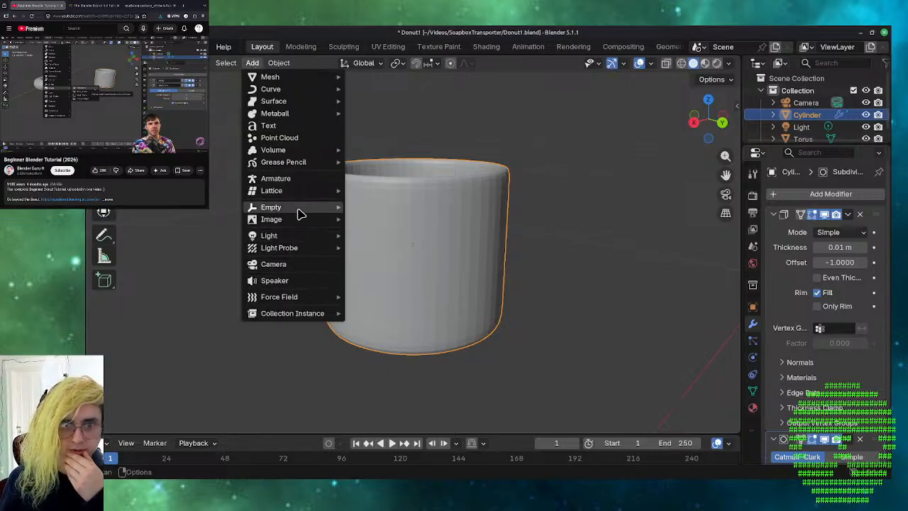
mouse_move(298, 219)
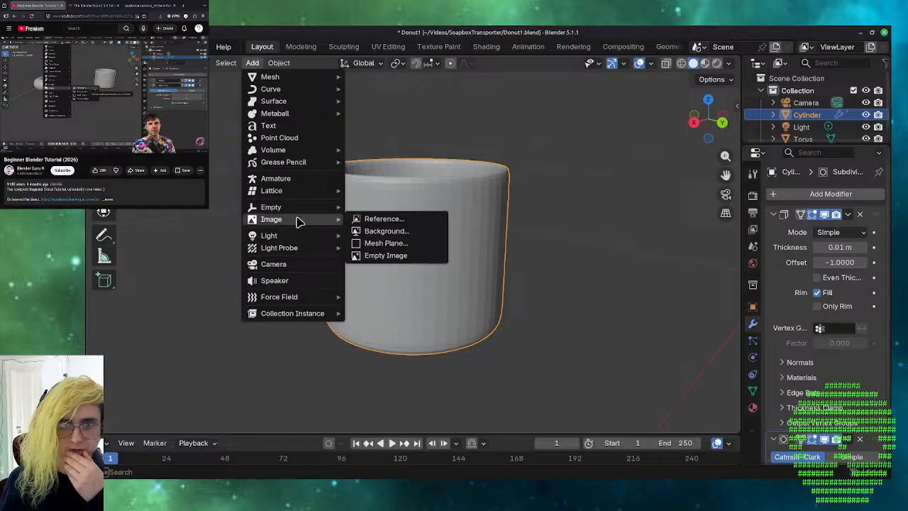
click(373, 231)
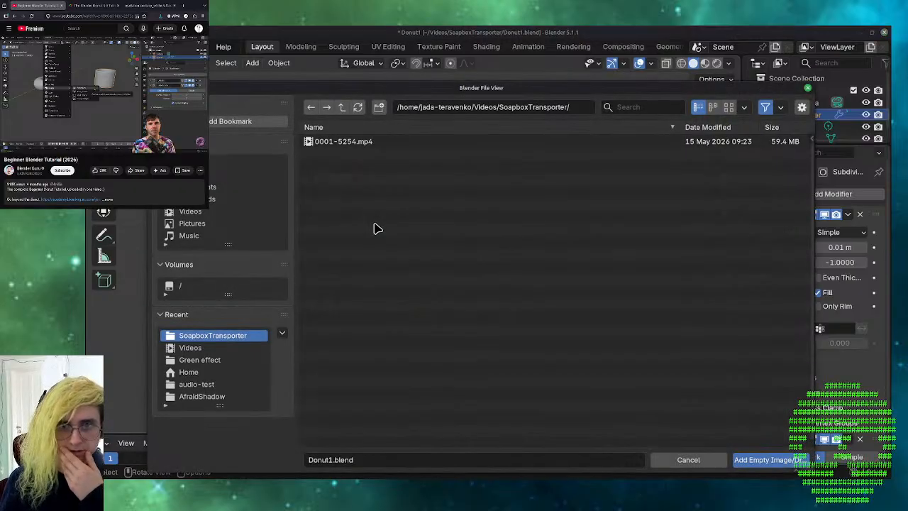
click(214, 201)
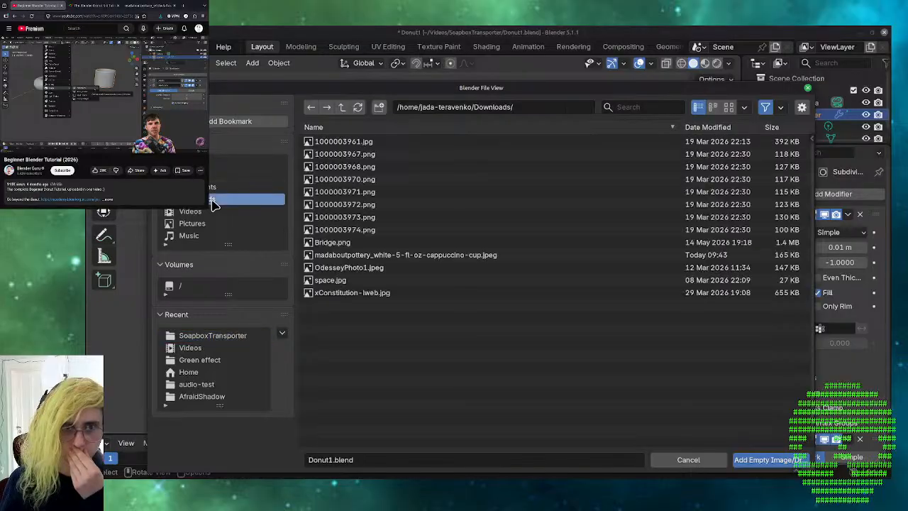
click(343, 256)
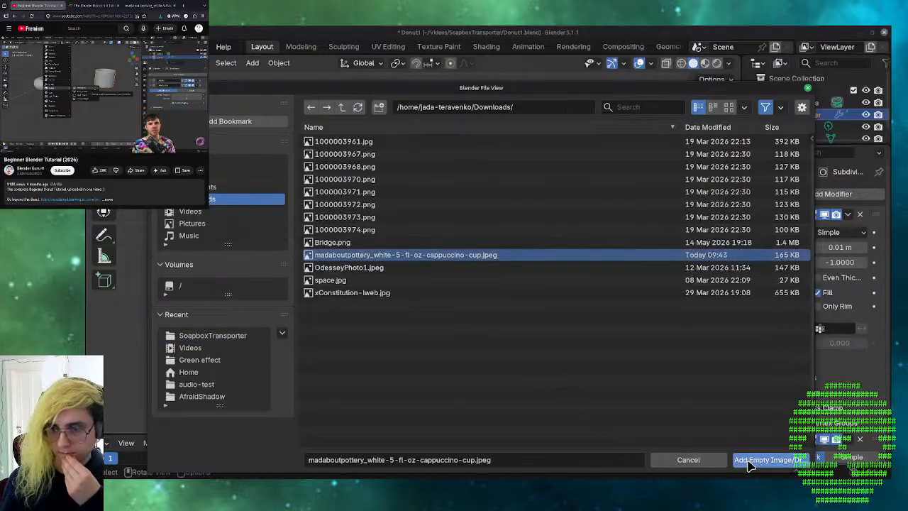
click(740, 459)
- Scale the reference image to about 0.127 and move it off the donut to about X -0.473, Y 0.376, Z 0.214 m
scroll(375, 261, down, 15)
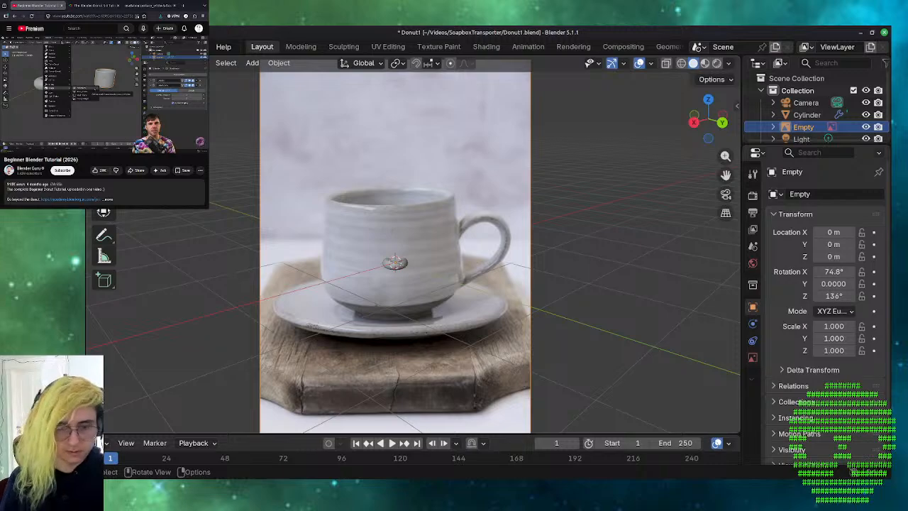
key(s)
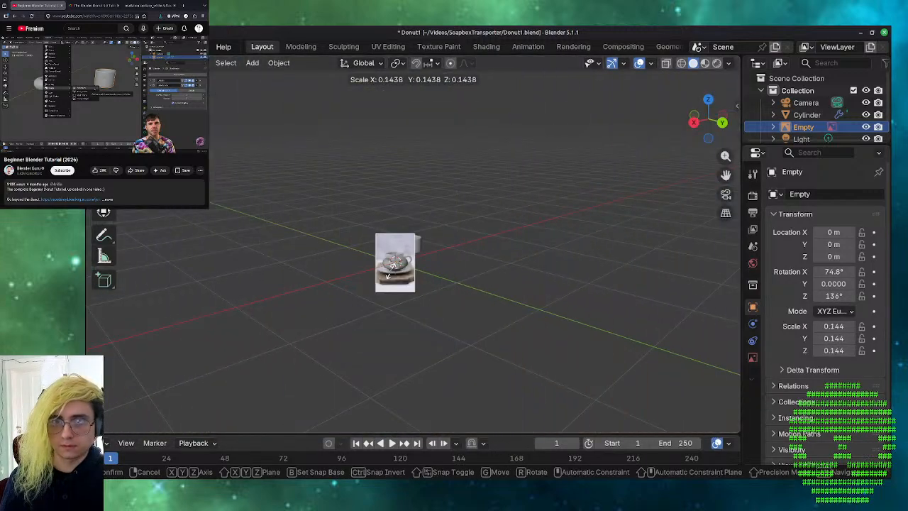
click(392, 268)
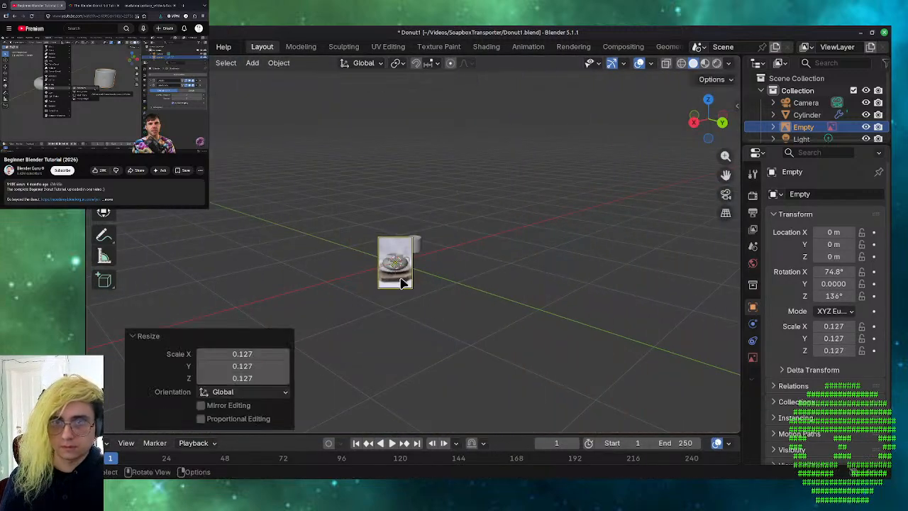
scroll(432, 314, up, 4)
click(374, 387)
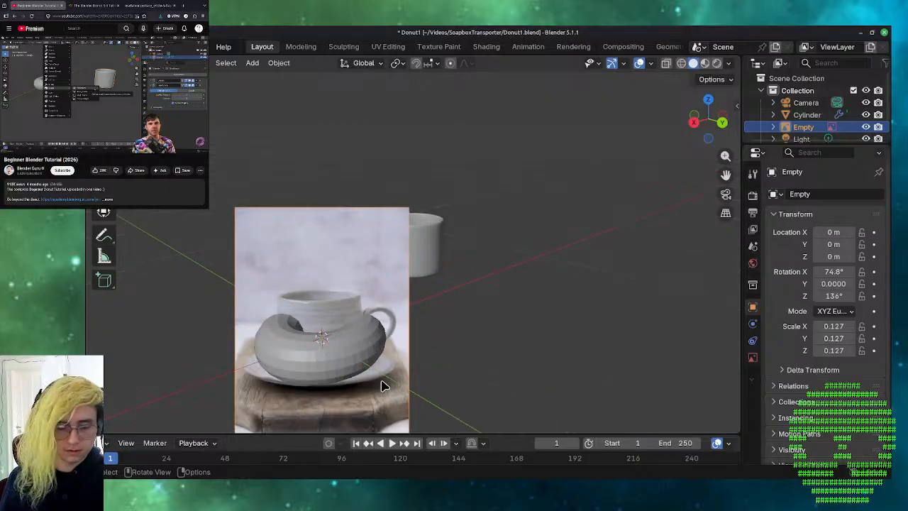
key(g)
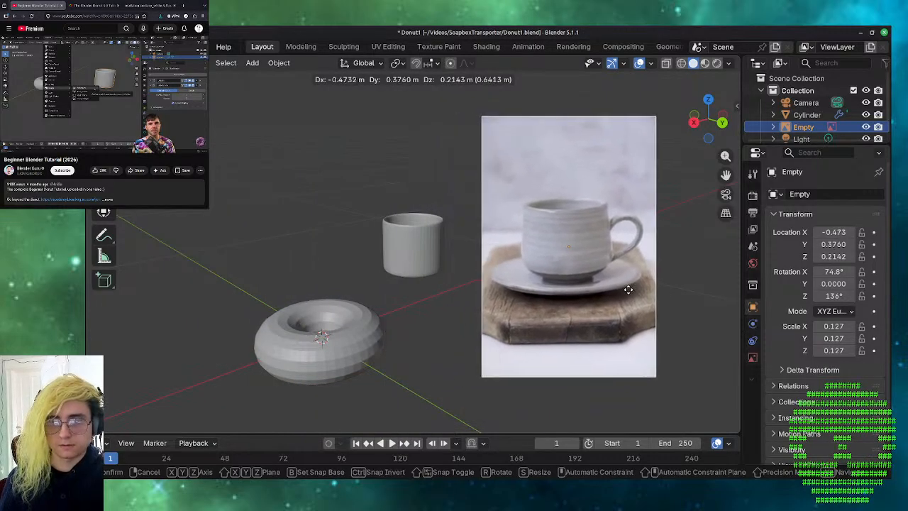
click(627, 288)
- Rotate the reference image about 33° around global Z and straighten it with view rotations of about -6.9° and 3.8°
middle_drag(587, 328, 514, 329)
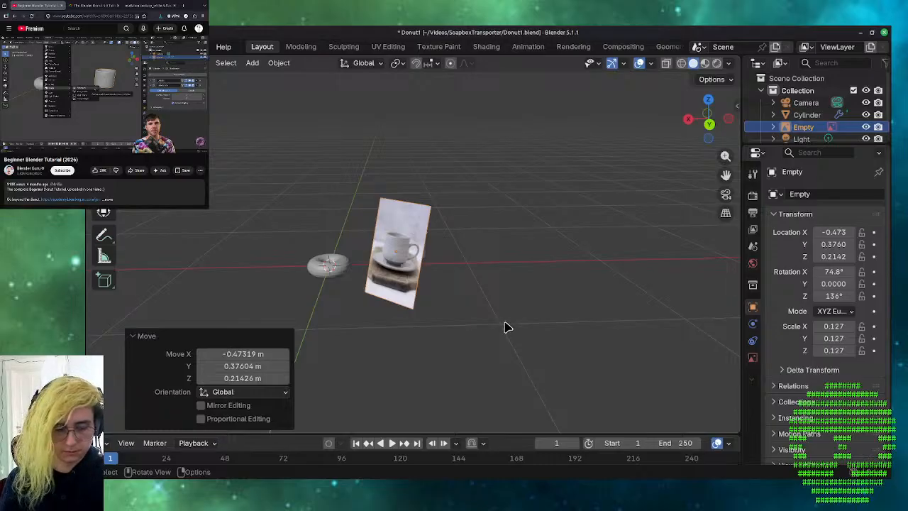
key(r)
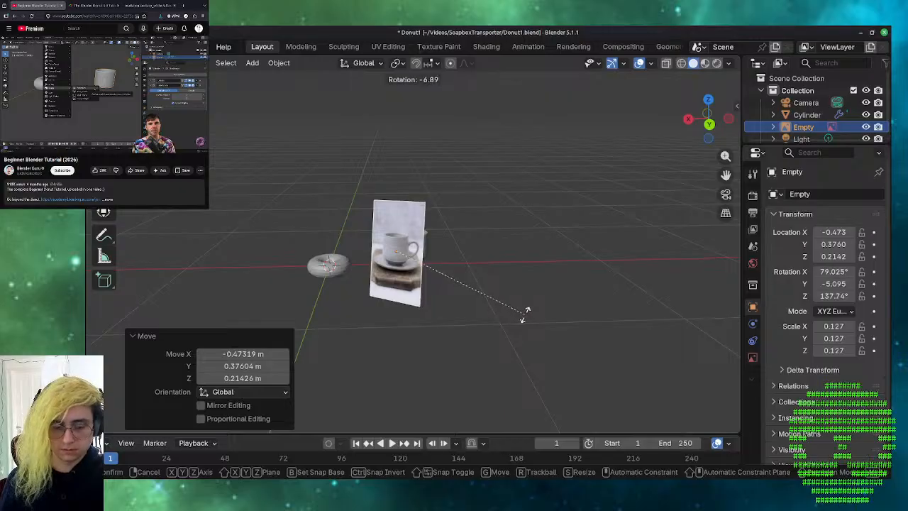
click(526, 316)
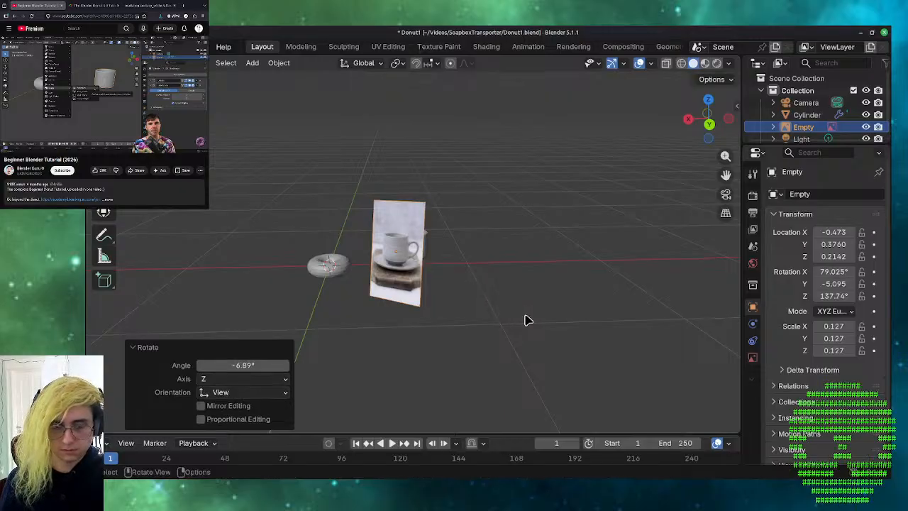
key(r)
key(z)
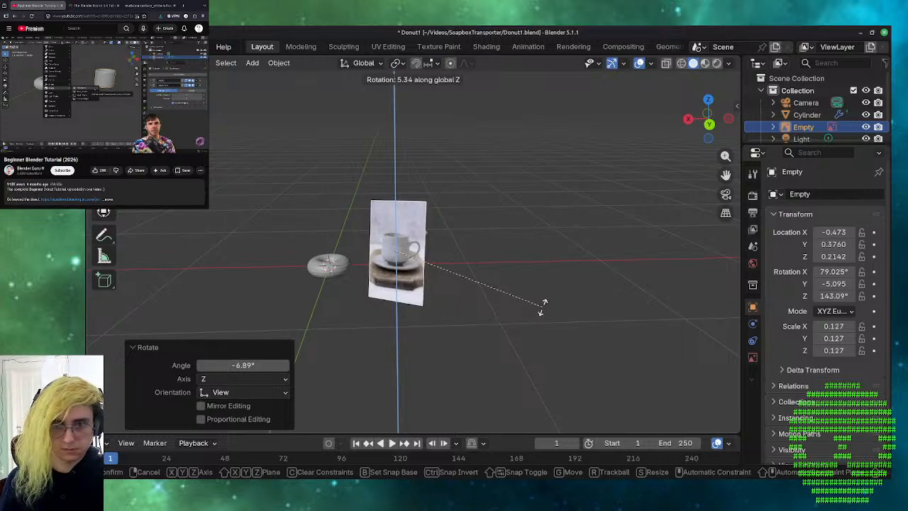
click(684, 232)
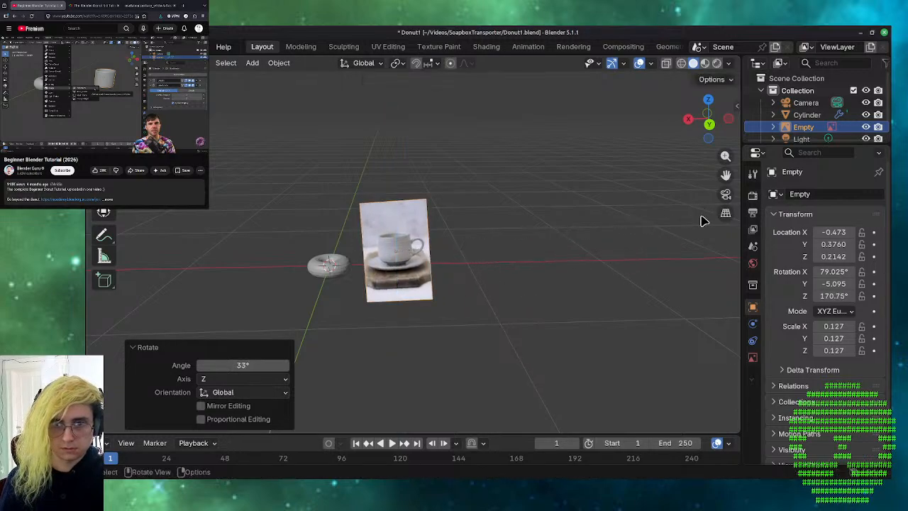
key(r)
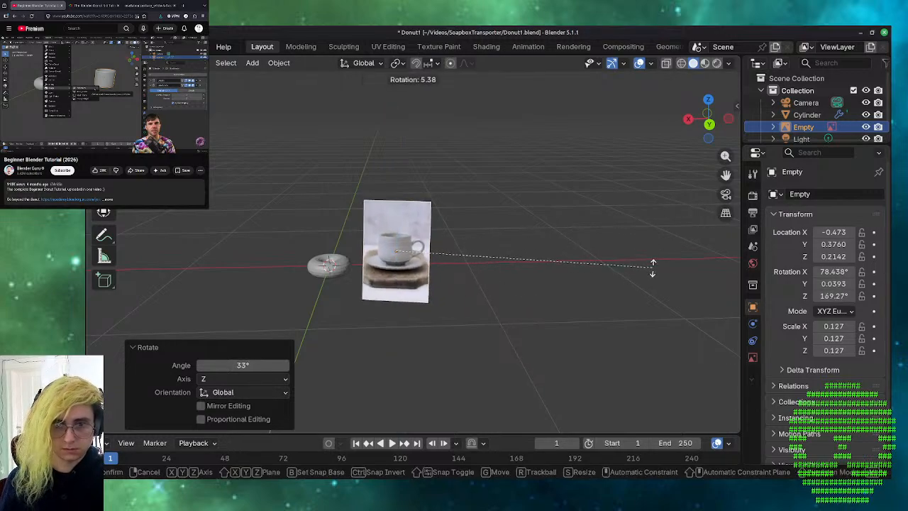
click(654, 264)
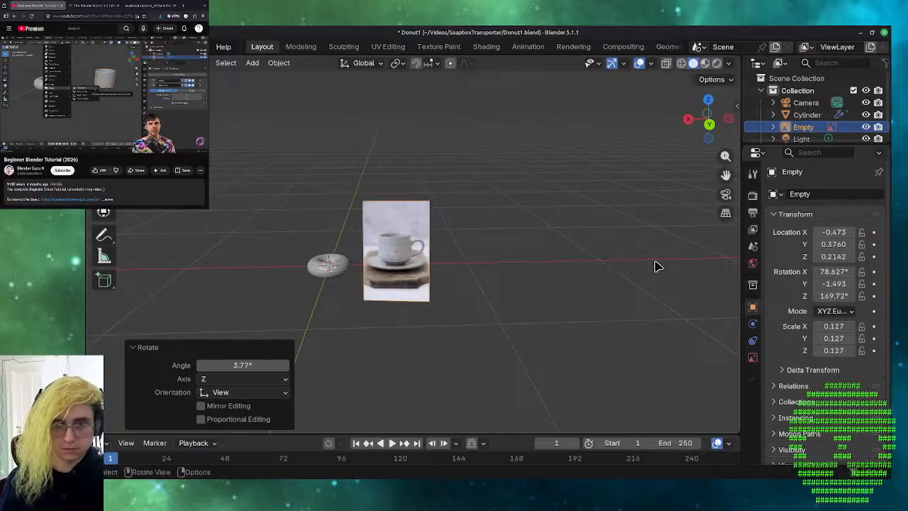
- Move the reference image about -0.988 m along global Y to behind the cup, and lower it by about 0.16 m
middle_drag(595, 292, 561, 320)
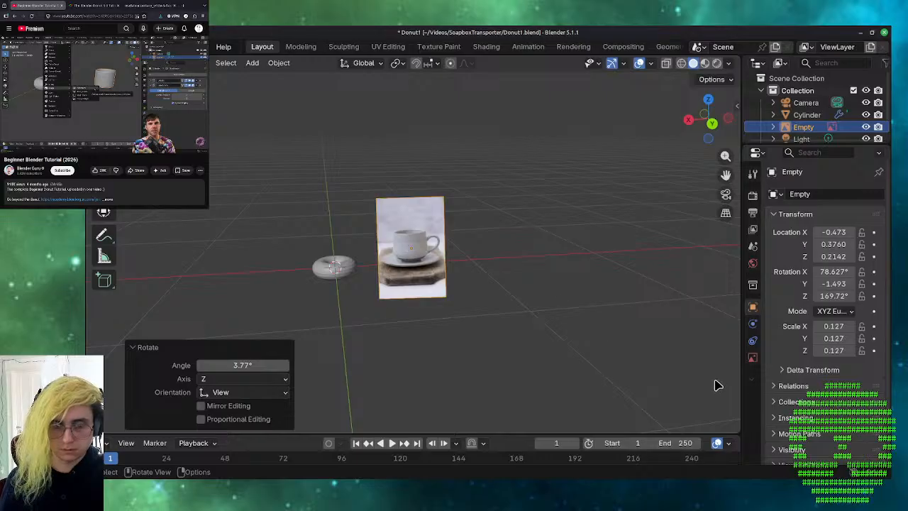
key(g)
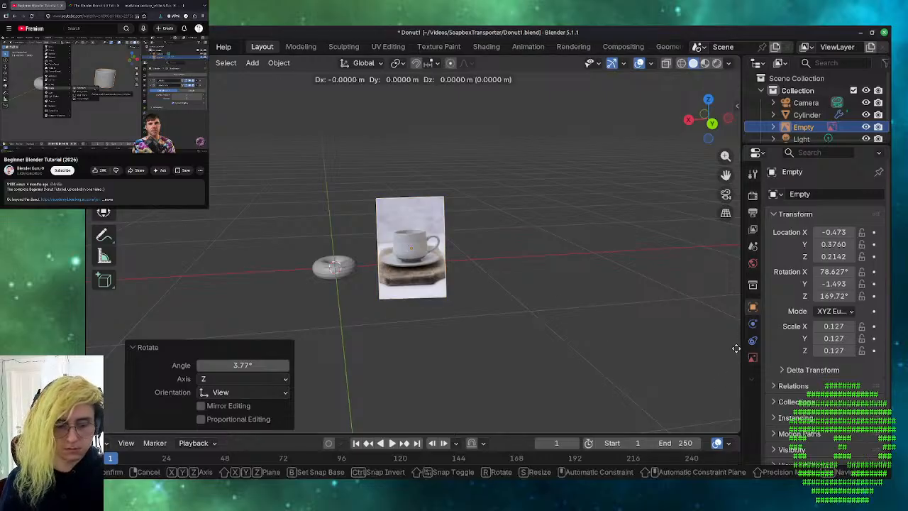
key(y)
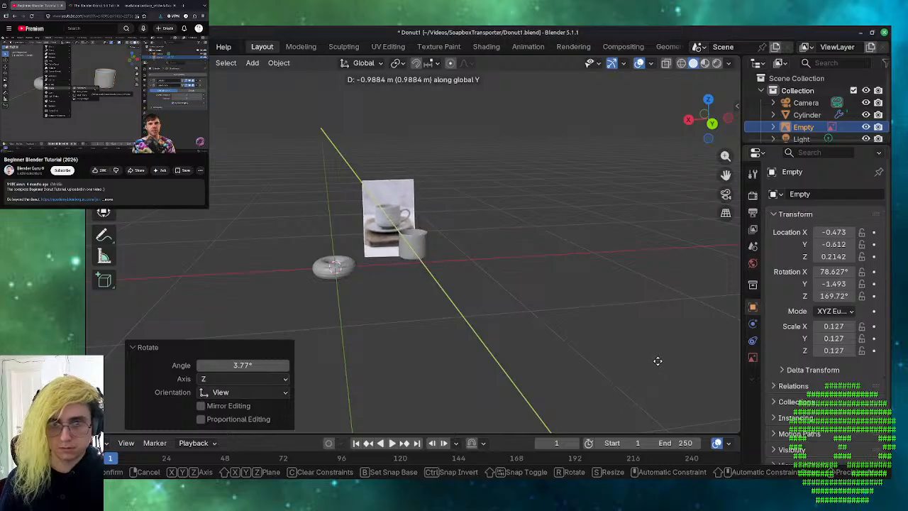
click(658, 363)
scroll(446, 339, up, 6)
mouse_move(446, 339)
middle_down()
mouse_move(435, 339)
mouse_move(453, 324)
mouse_move(443, 332)
middle_up()
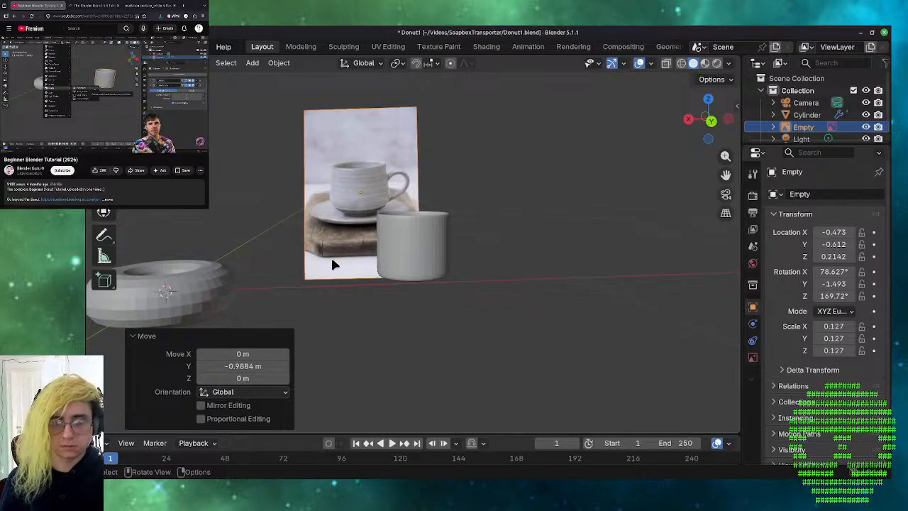
key(g)
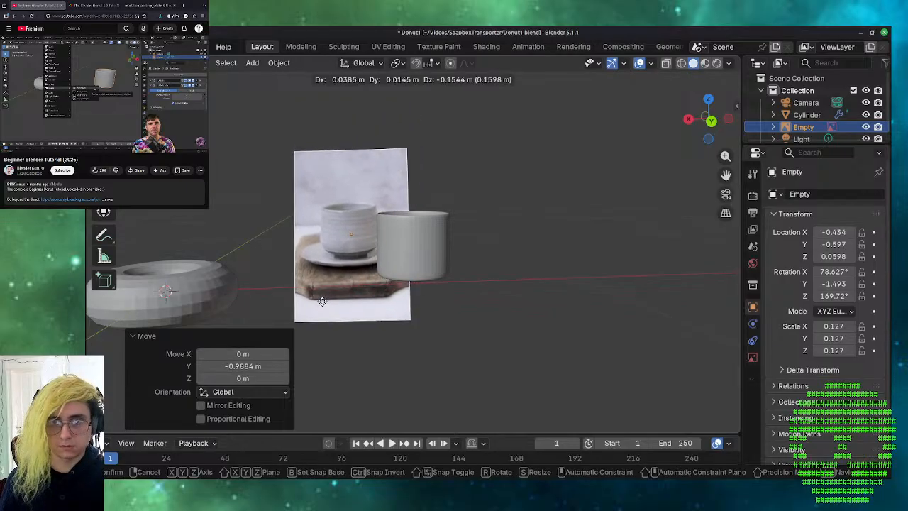
click(324, 305)
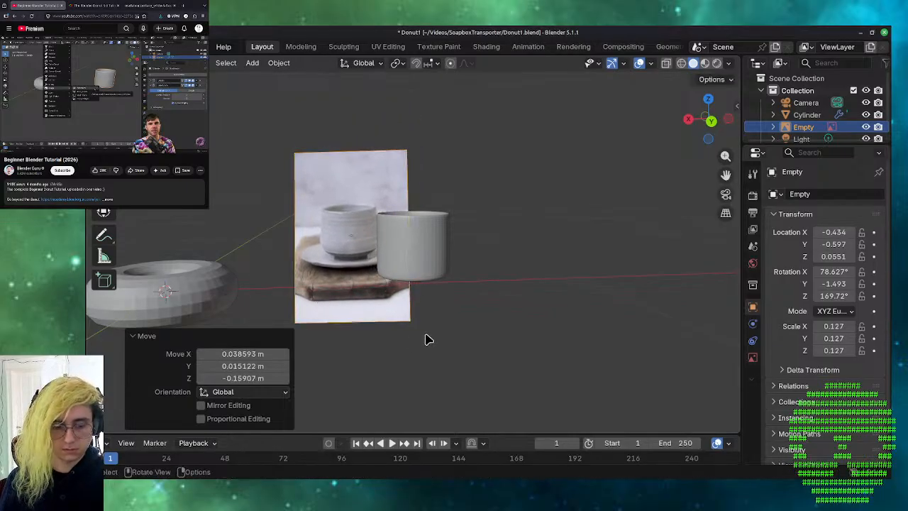
- Rotate the reference image about 2.3° in the view plane to straighten it
key(g)
key(r)
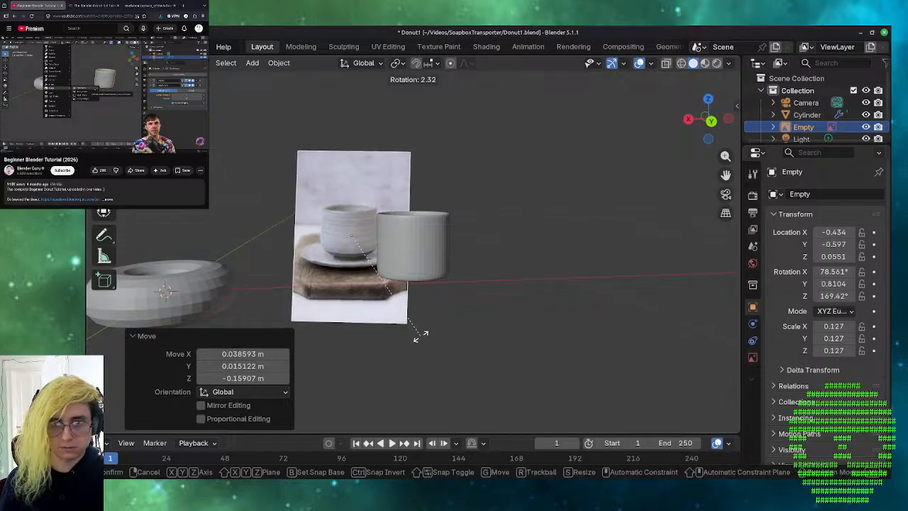
click(424, 333)
mouse_move(421, 342)
middle_down()
mouse_move(468, 363)
mouse_move(539, 332)
mouse_move(658, 342)
mouse_move(551, 389)
mouse_move(423, 351)
mouse_move(457, 318)
mouse_move(432, 330)
middle_up()
scroll(422, 349, up, 4)
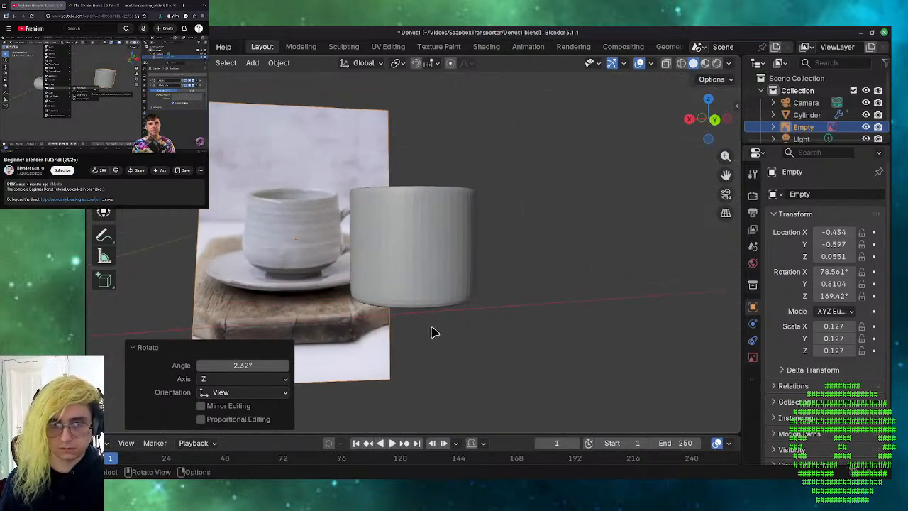
- Move the reference image beside the cup, by about 0.078 m in X, -0.026 m in Y and -0.012 m in Z
scroll(432, 331, down, 3)
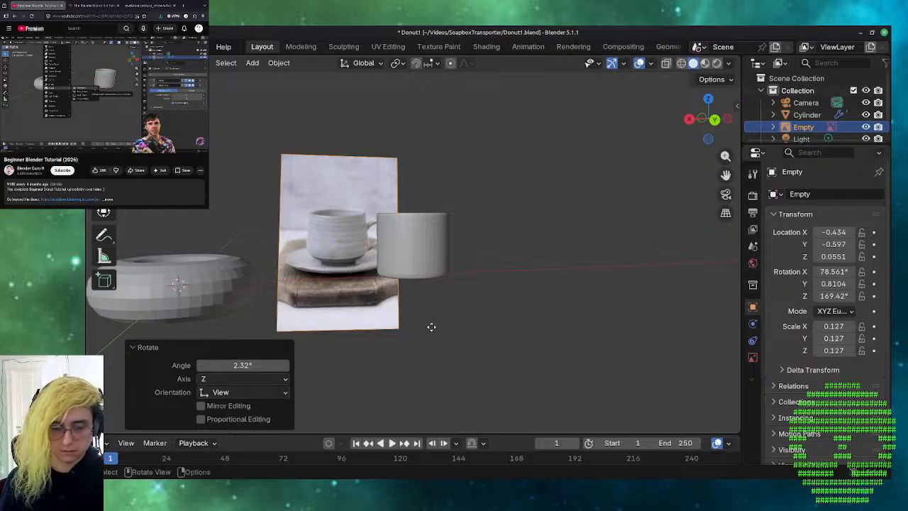
key(g)
click(408, 330)
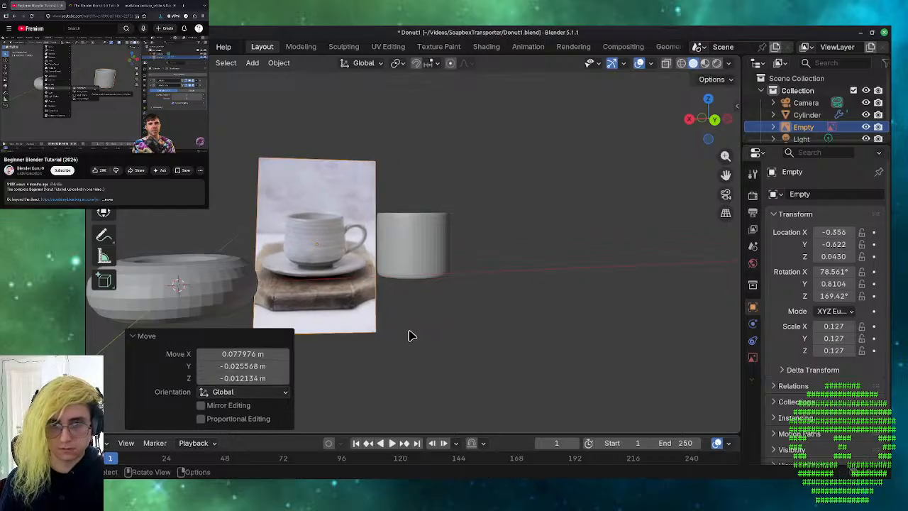
scroll(408, 330, up, 4)
middle_drag(501, 370, 582, 361)
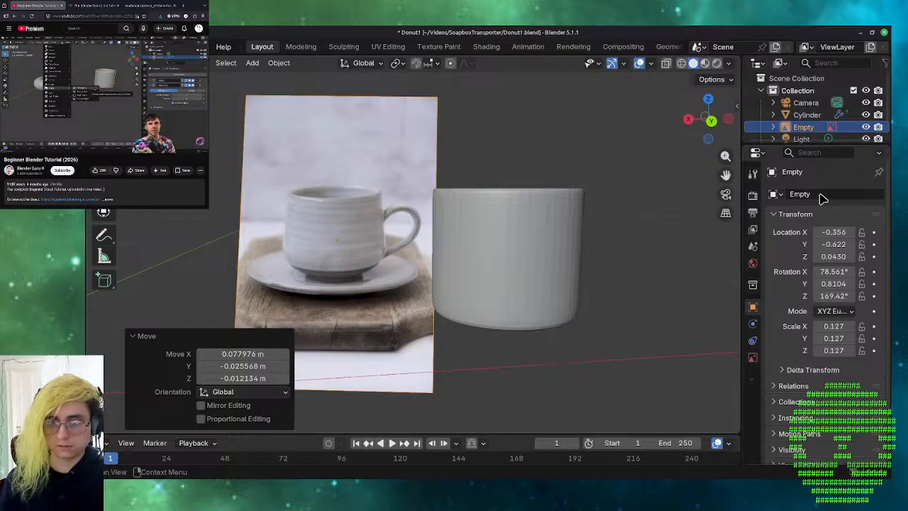
click(522, 285)
scroll(530, 283, up, 4)
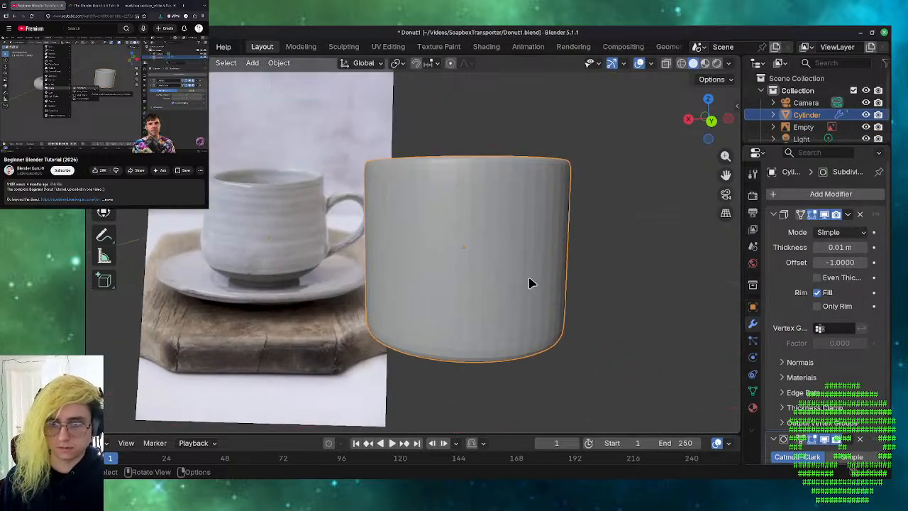
scroll(531, 281, down, 4)
middle_drag(534, 282, 553, 285)
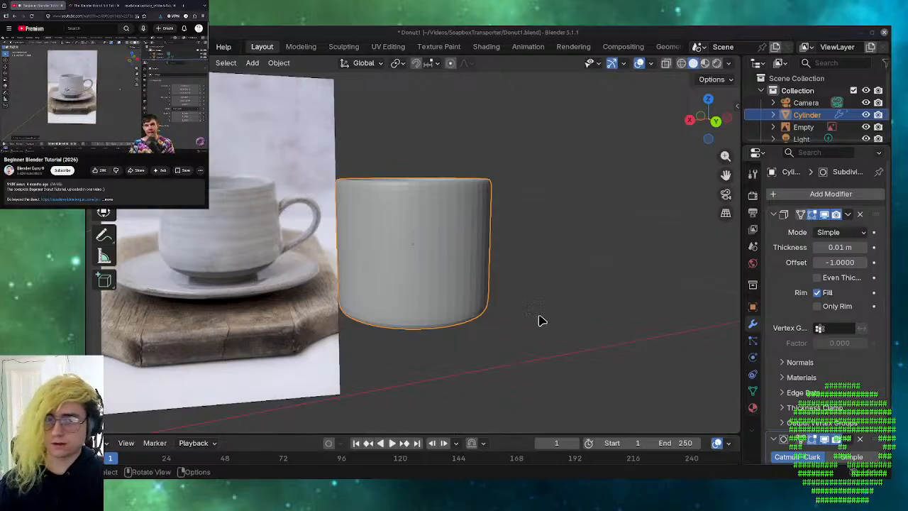
- Select the reference image and clear its rotation
click(179, 254)
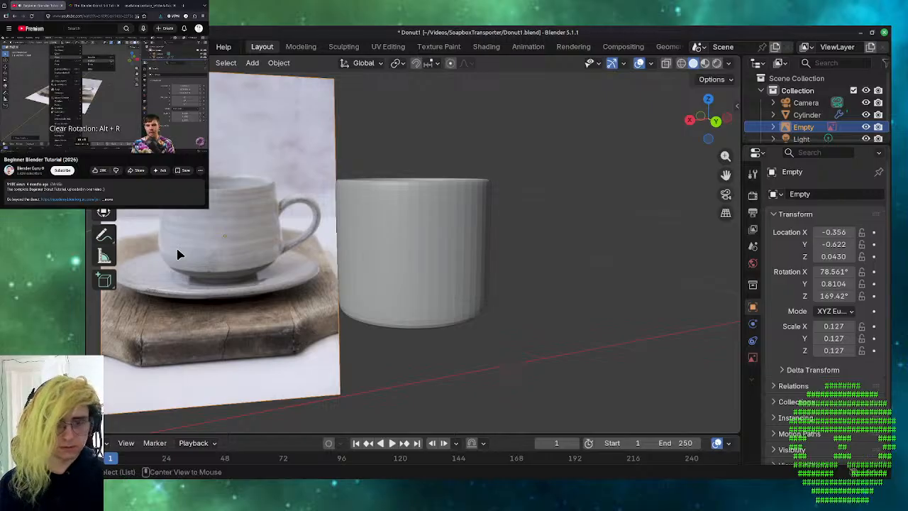
key(alt+r)
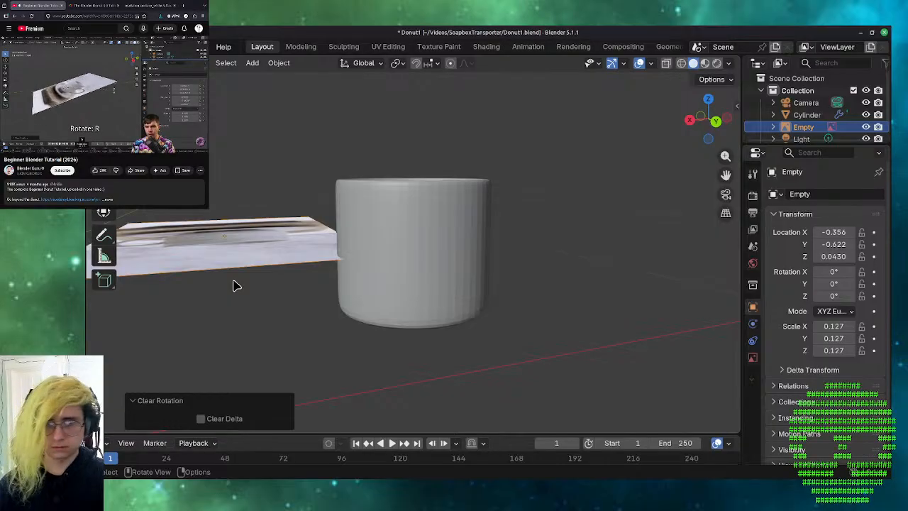
- Try a free view rotation of about 12.8° on the reference image and clear its rotation again
click(252, 236)
key(r)
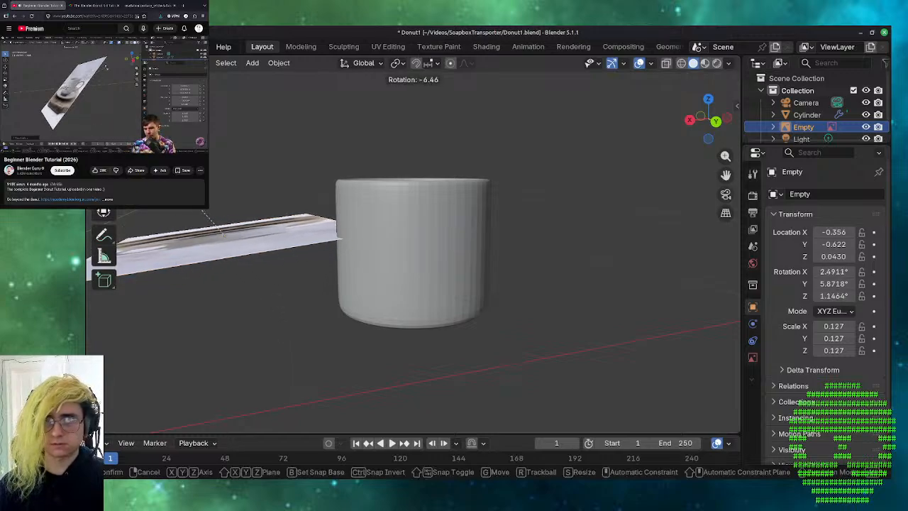
click(404, 364)
scroll(403, 367, down, 1)
scroll(404, 369, down, 3)
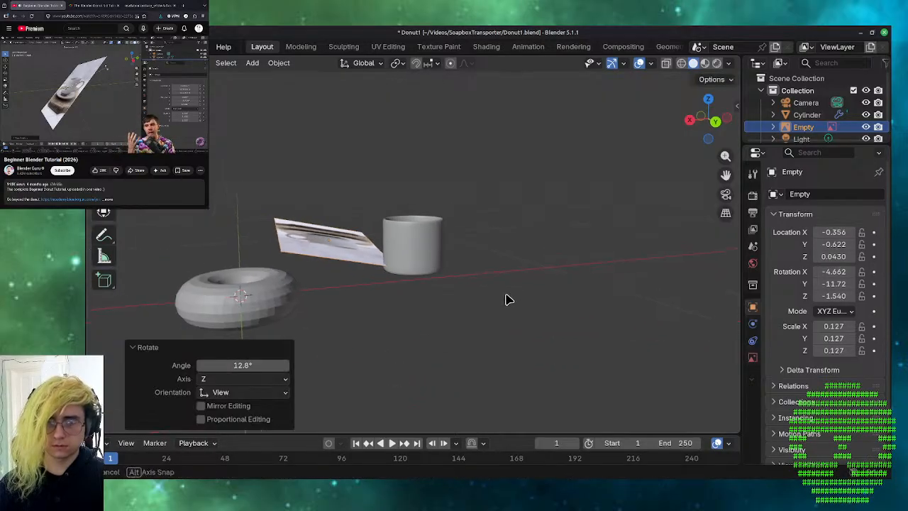
middle_drag(506, 300, 478, 324)
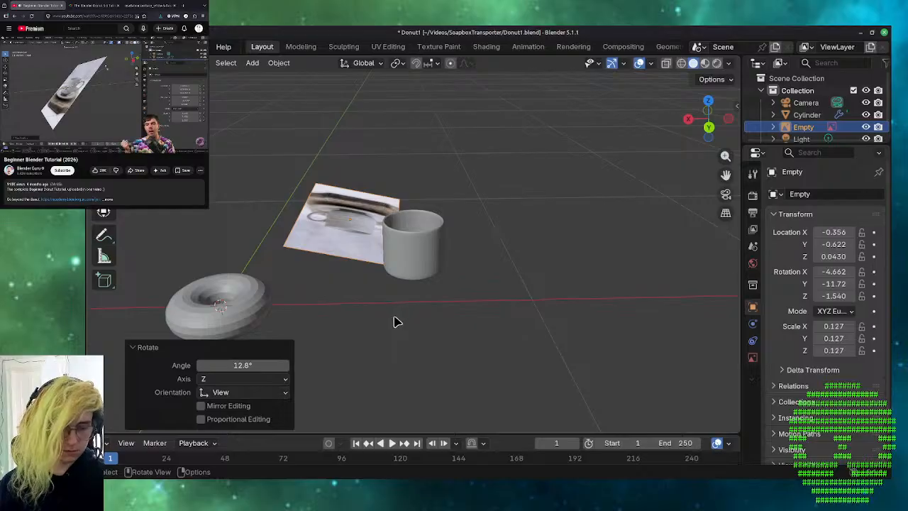
key(alt+r)
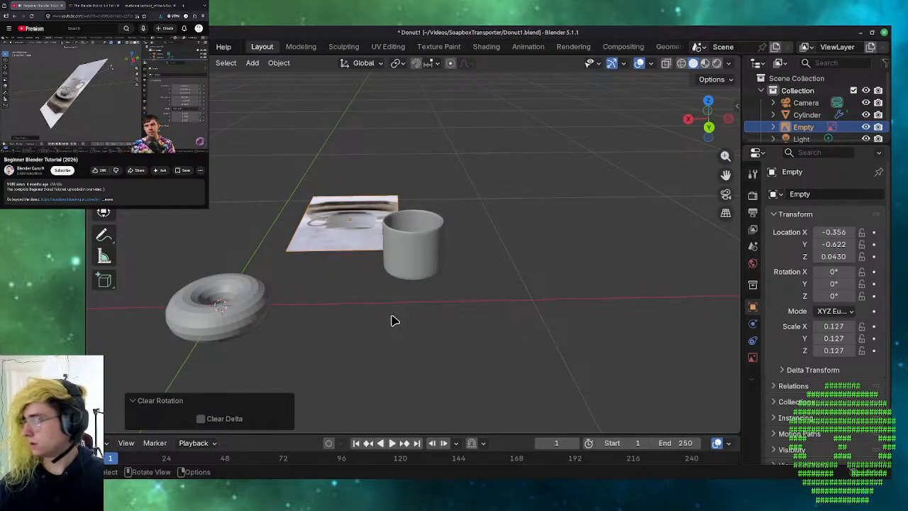
- Rotate the reference image exactly 90° around the global X axis so it stands upright
key(r)
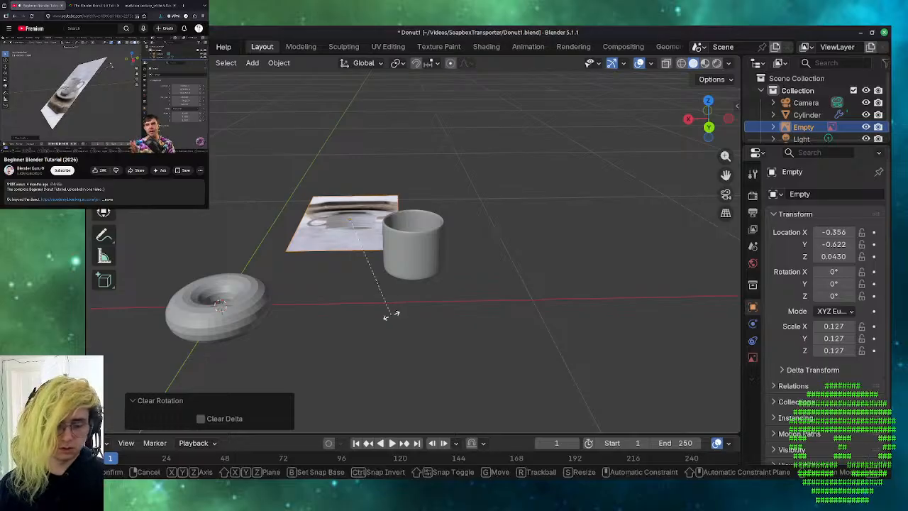
key(x)
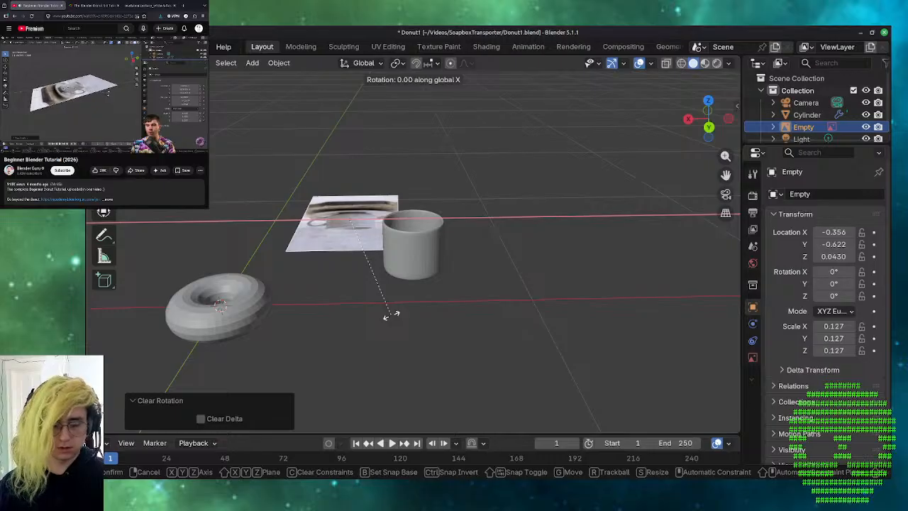
key(y)
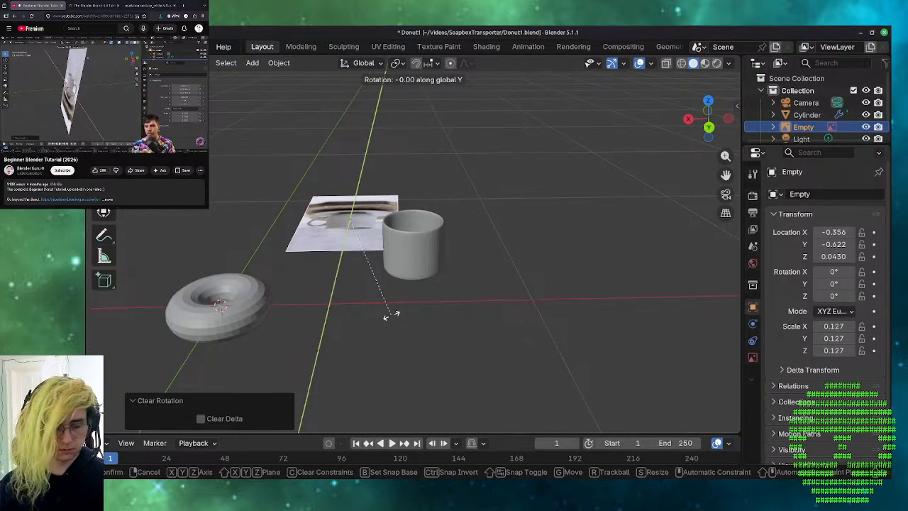
key(x)
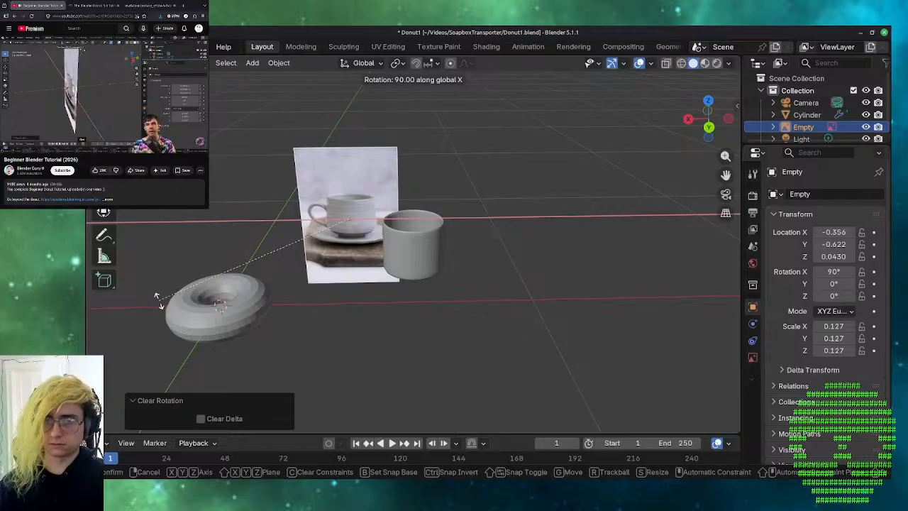
click(161, 300)
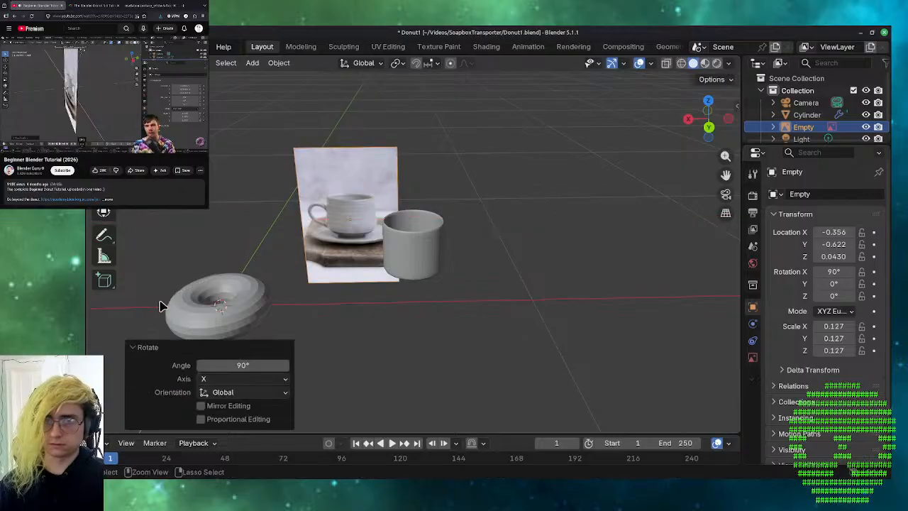
- Rotate the reference image exactly 180° around the global Z axis, snapping the angle
click(440, 353)
click(330, 252)
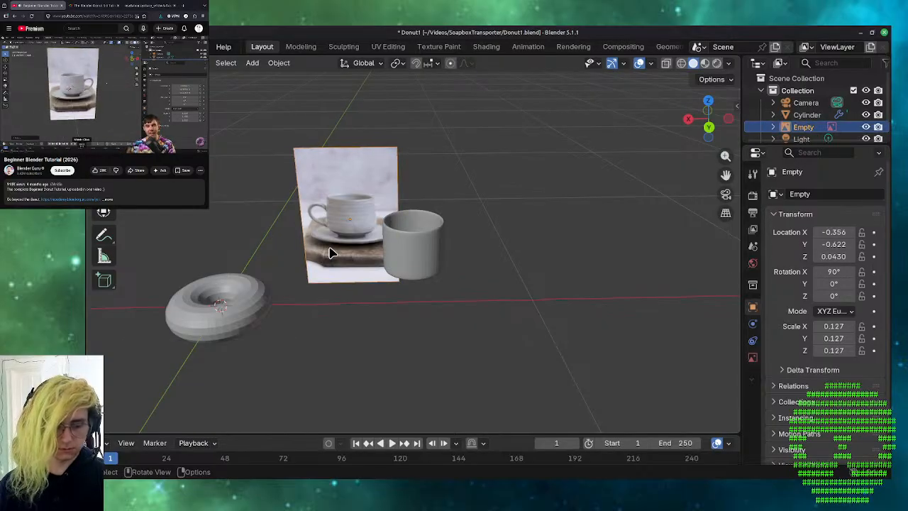
key(r)
key(z)
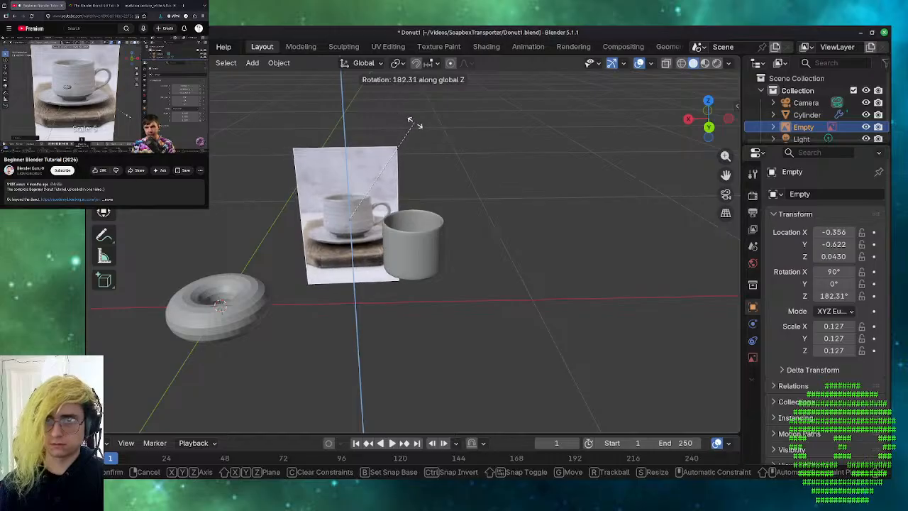
key(ctrl)
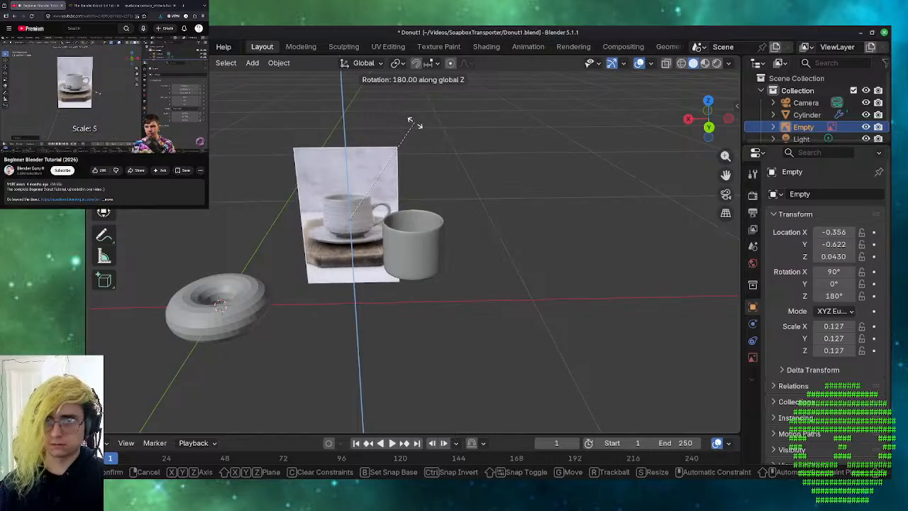
click(416, 127)
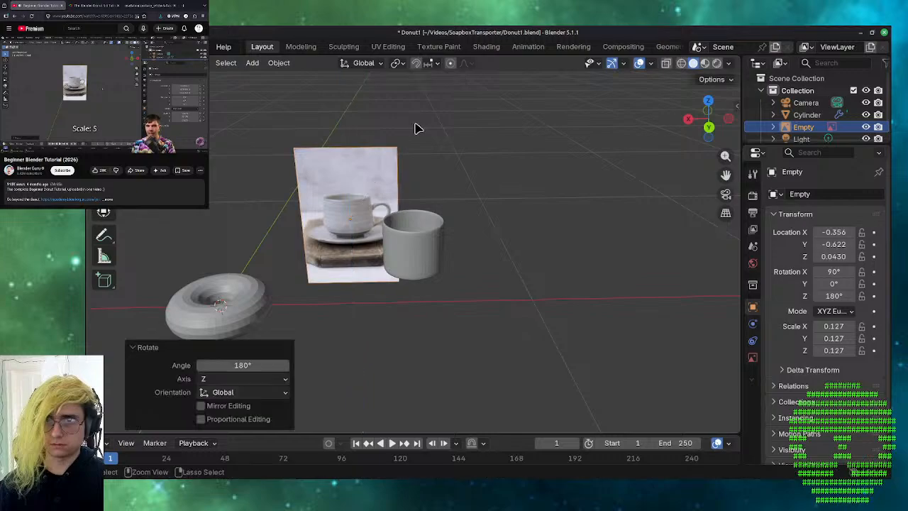
- Raise the reference image about 0.032 m along the global Z axis
click(588, 376)
middle_drag(563, 385, 556, 363)
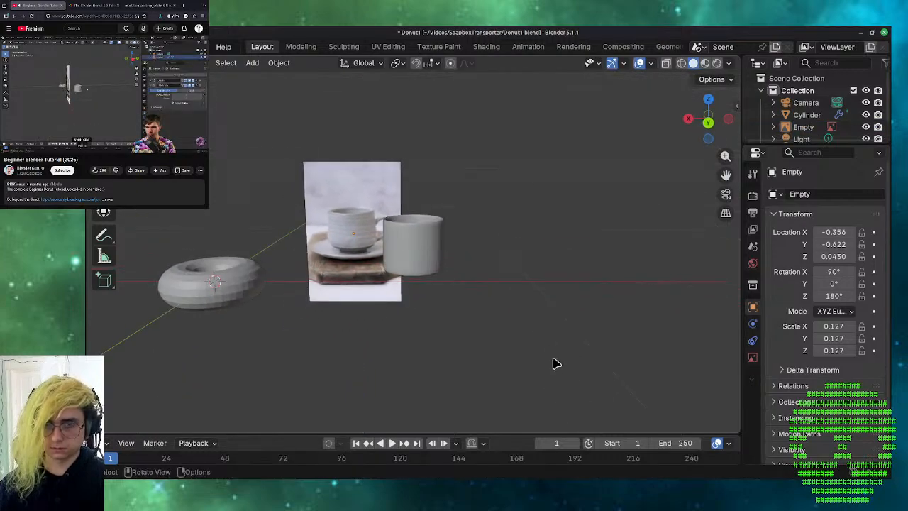
click(347, 298)
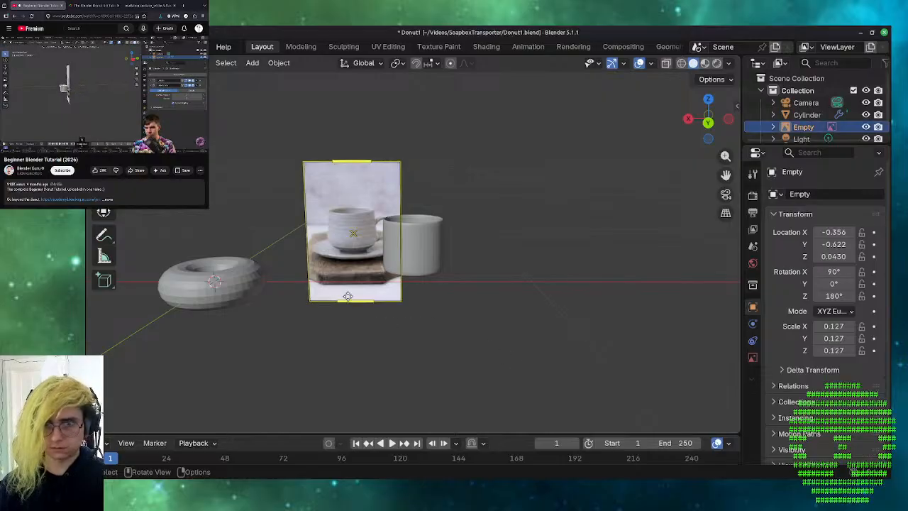
key(g)
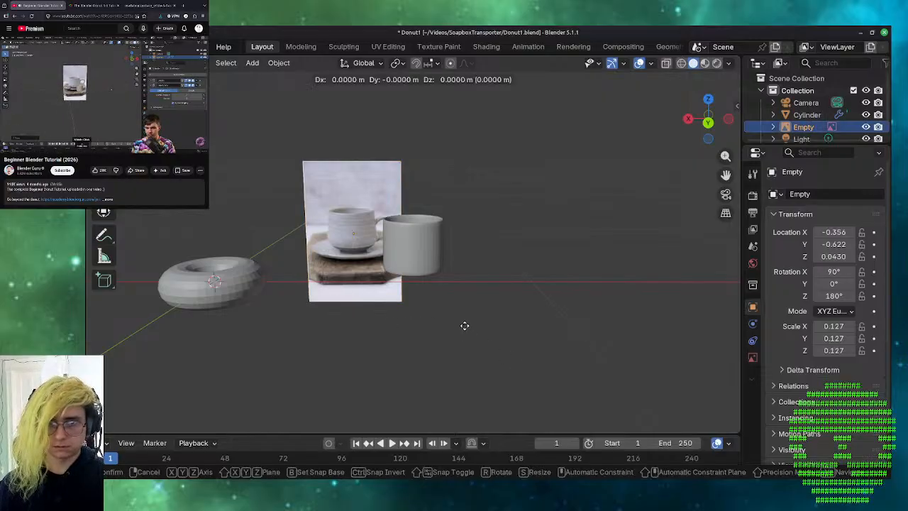
key(z)
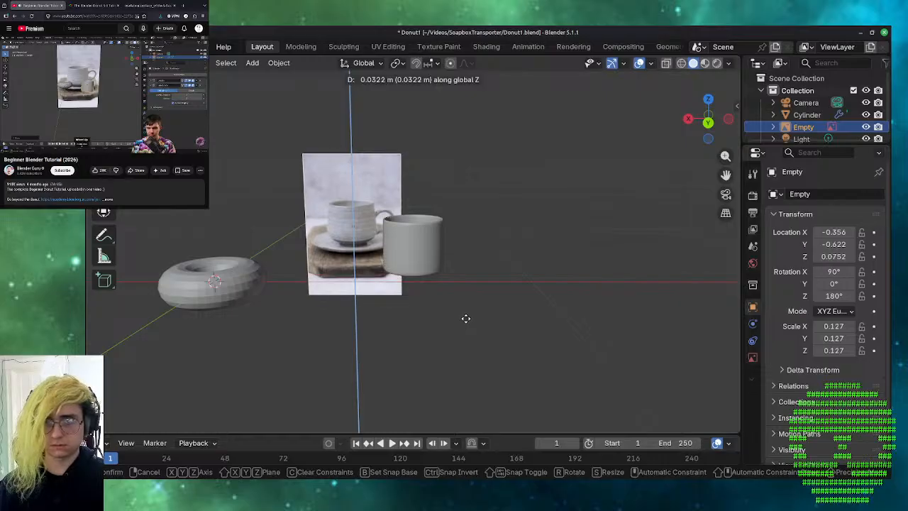
click(466, 319)
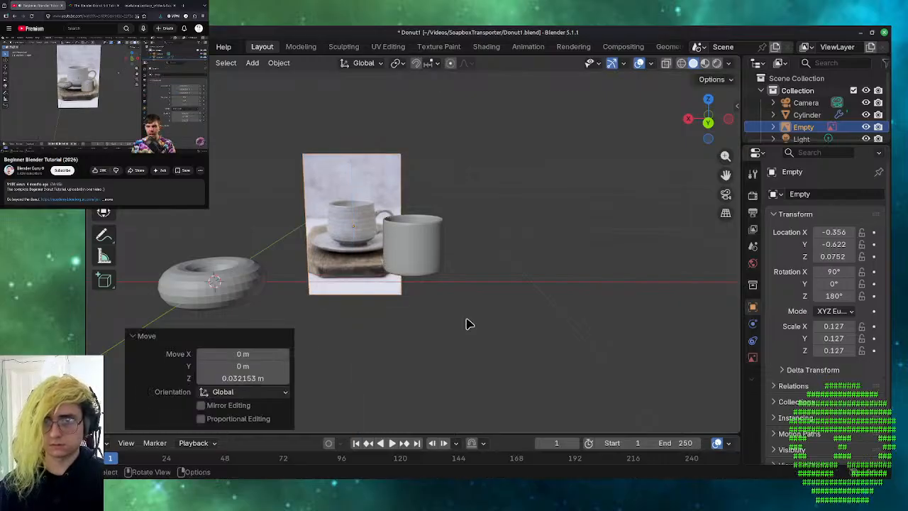
- Examine the placement of the image, cup and donut in front, side, top and bottom views, and return to an angled view
mouse_move(454, 333)
middle_down()
mouse_move(452, 315)
mouse_move(460, 328)
middle_up()
scroll(334, 326, up, 3)
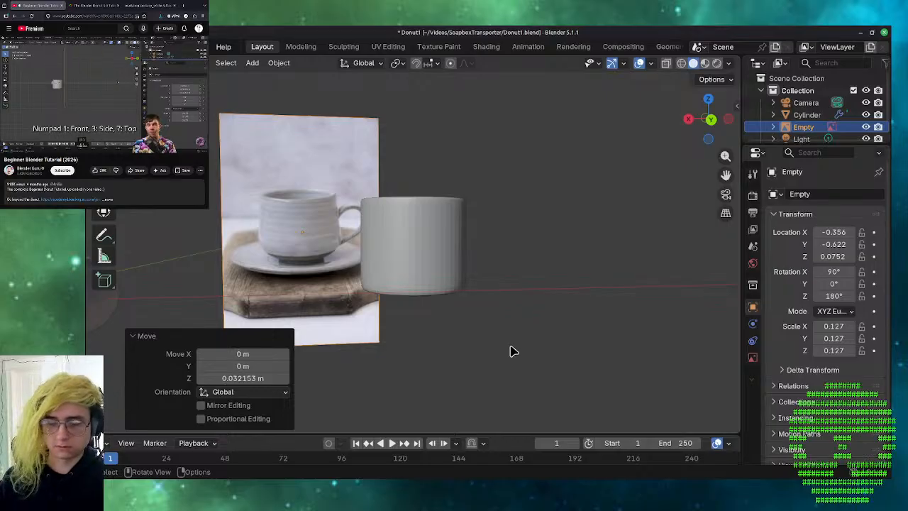
key(KP_1)
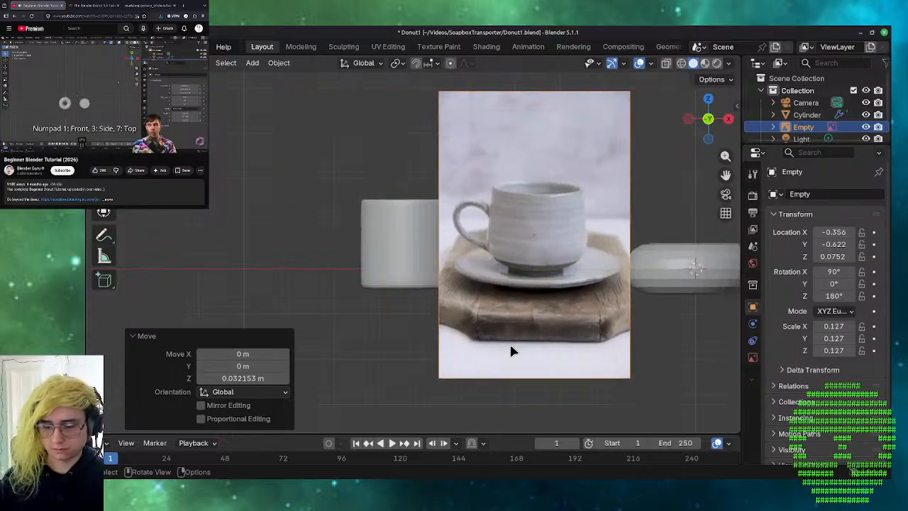
key(KP_3)
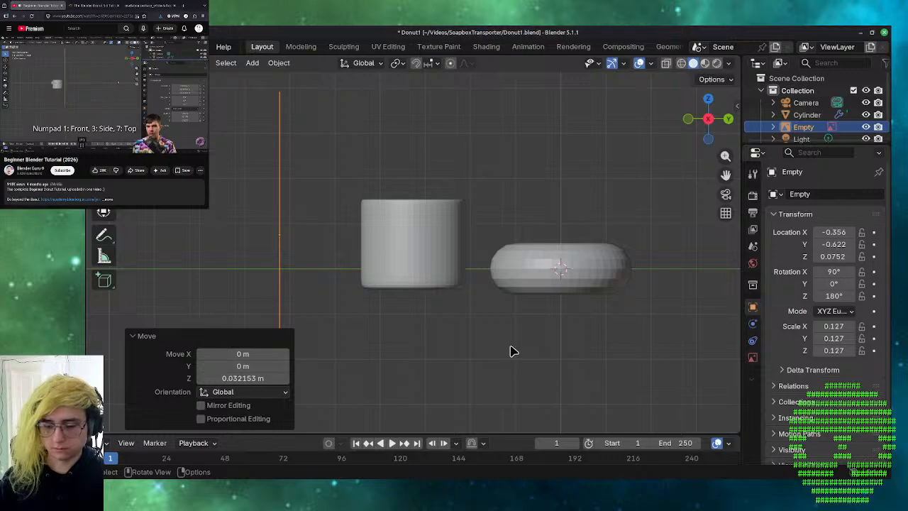
key(KP_7)
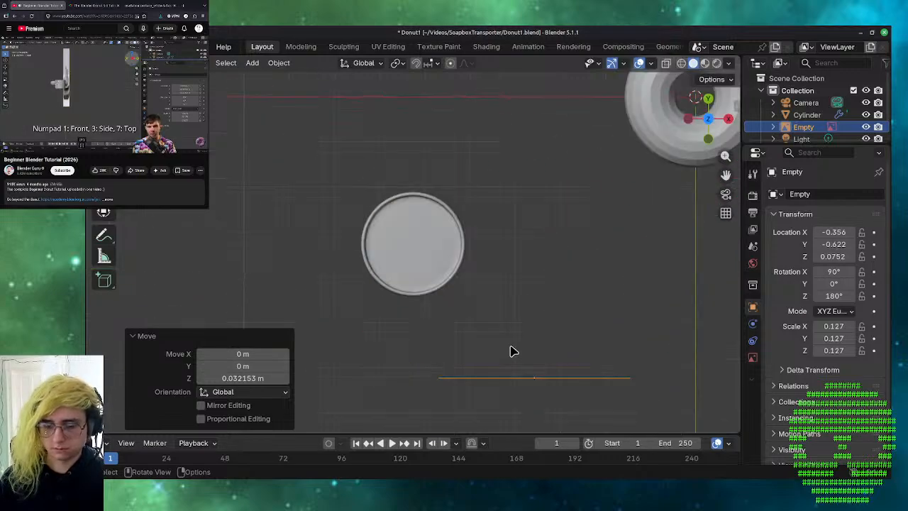
key(ctrl+KP_7)
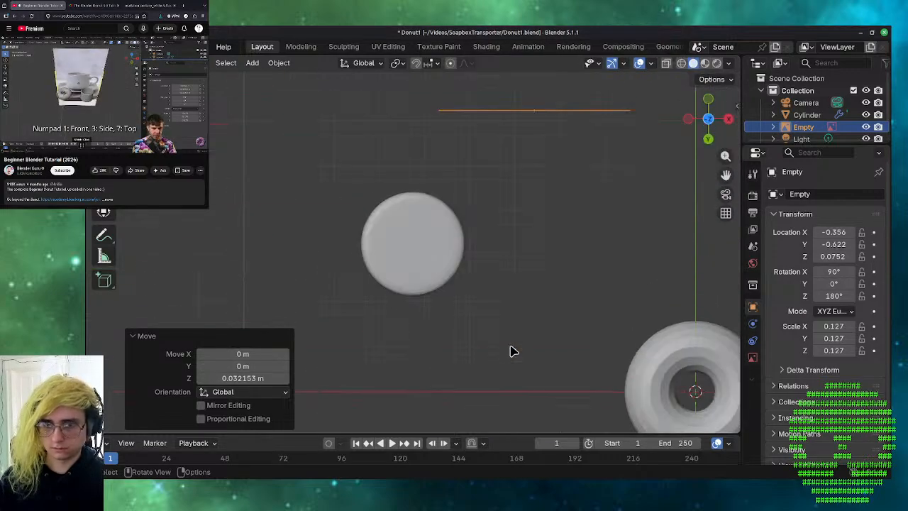
key(KP_7)
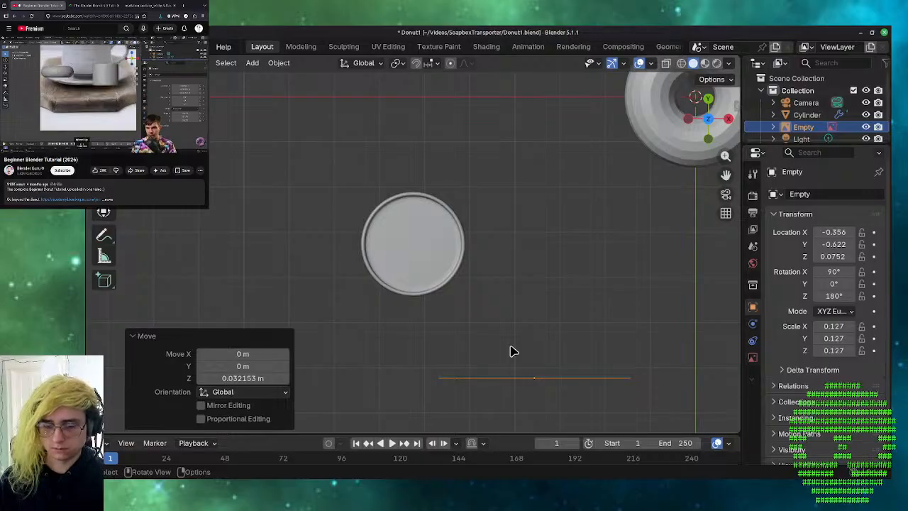
middle_drag(513, 351, 247, 234)
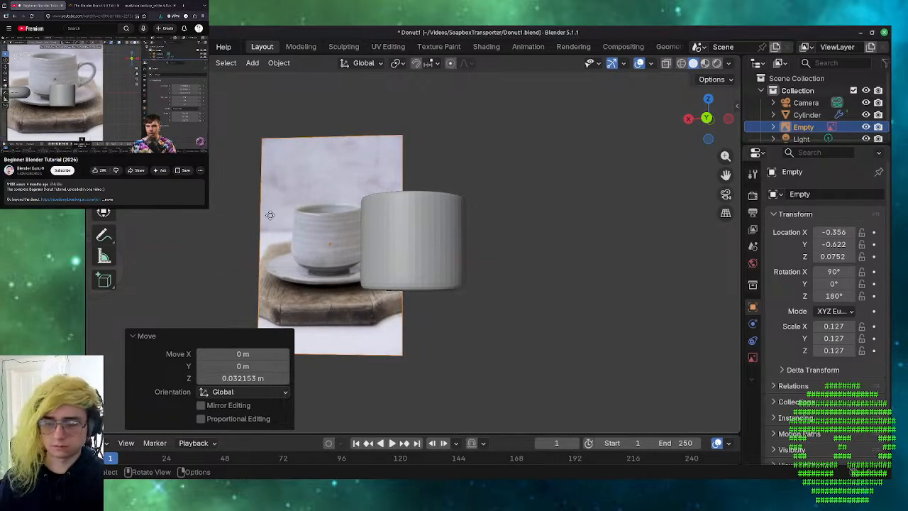
- Centre the view on the practice cup and compare it with the reference image from several angles and distances
click(397, 224)
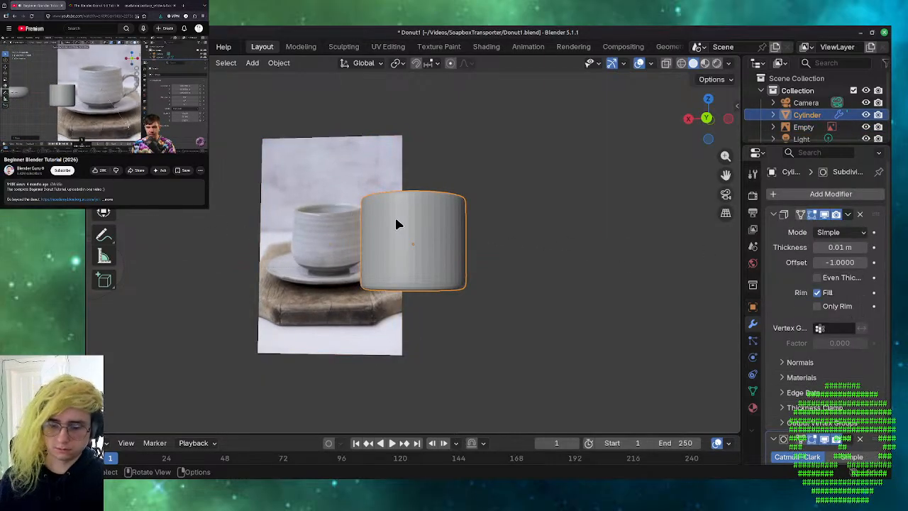
key(KP_Decimal)
scroll(395, 219, down, 5)
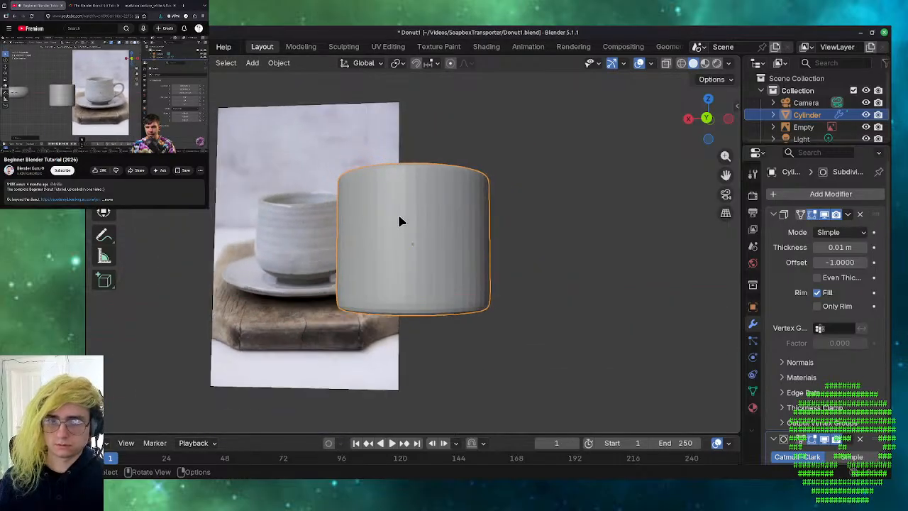
middle_drag(401, 219, 431, 282)
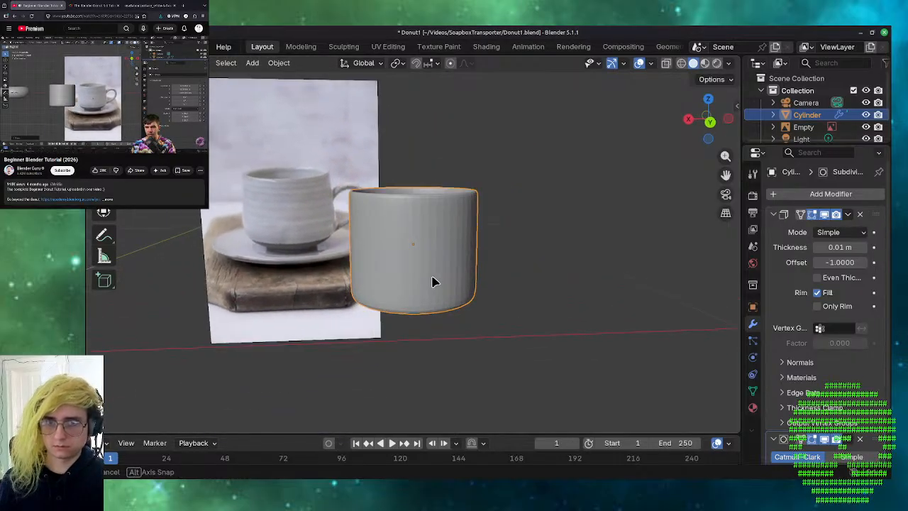
scroll(432, 277, down, 1)
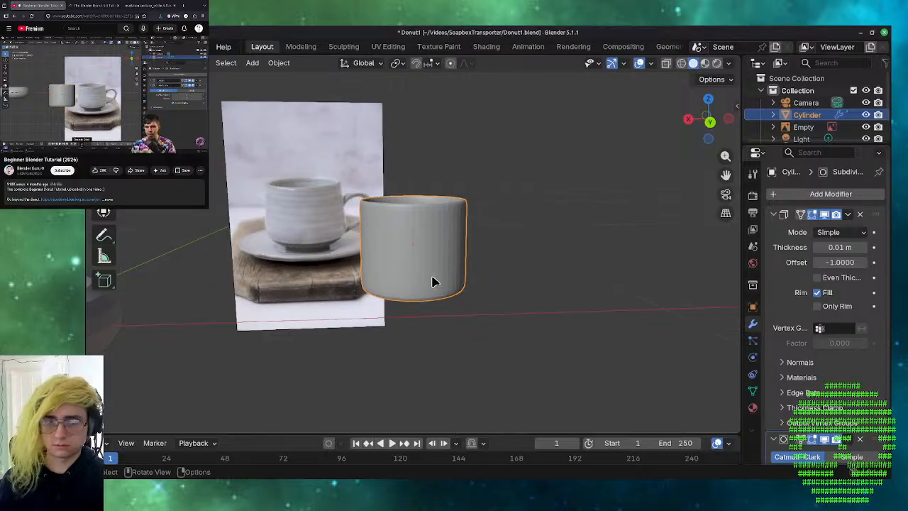
middle_drag(433, 278, 431, 257)
scroll(434, 262, down, 3)
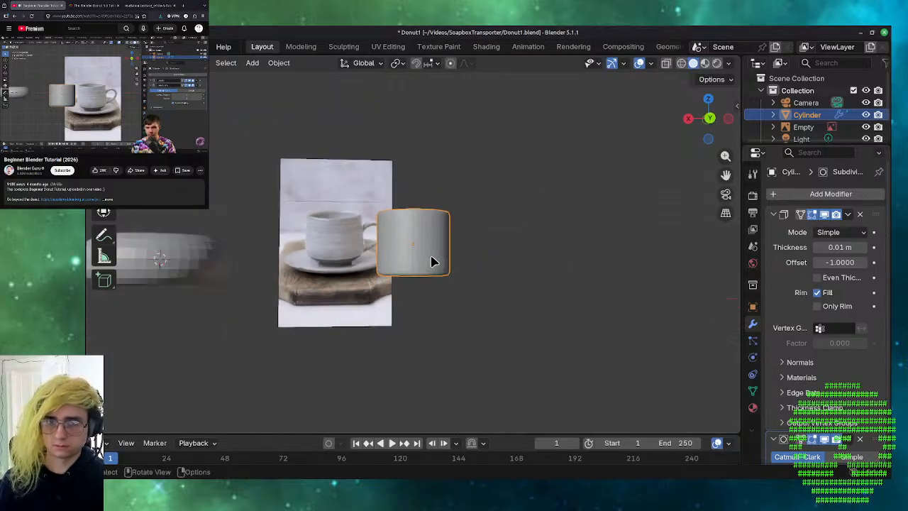
scroll(434, 262, up, 4)
scroll(434, 262, down, 1)
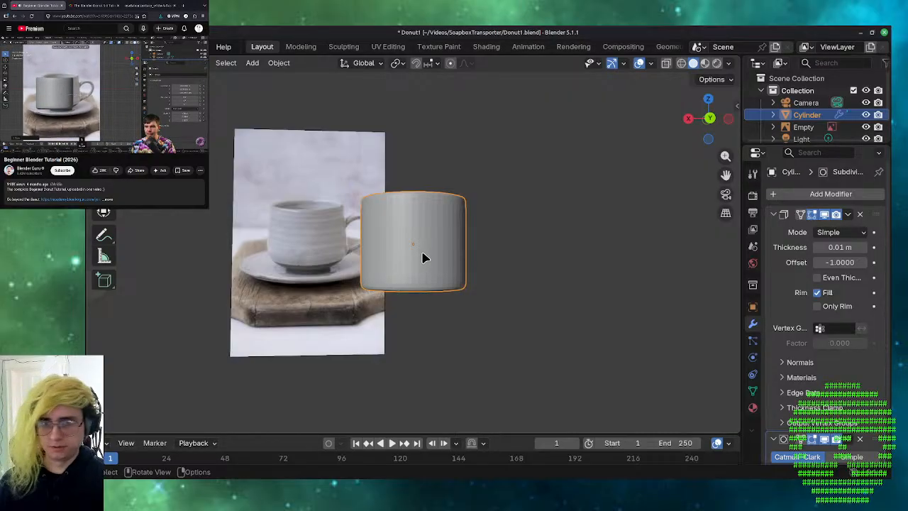
- Move the reference image about -0.291 m along the global X axis so it sits directly behind the practice cup
click(337, 314)
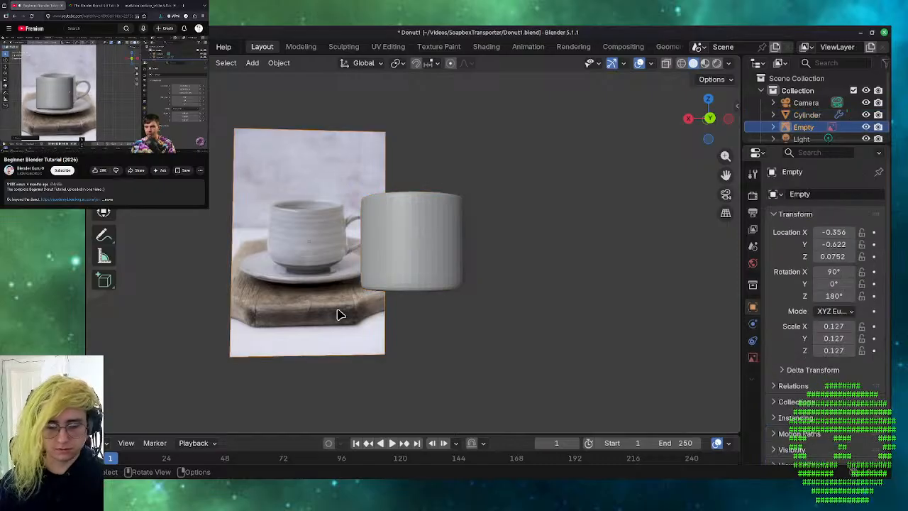
key(g)
key(x)
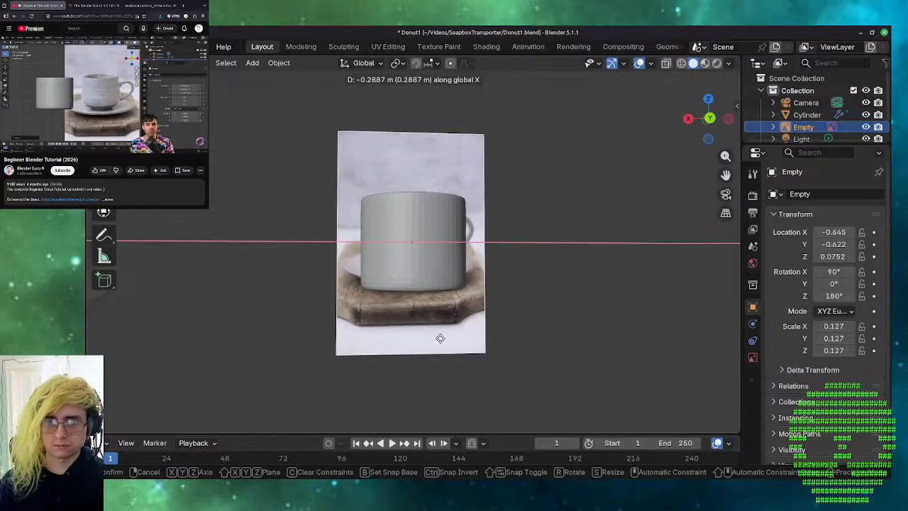
click(440, 338)
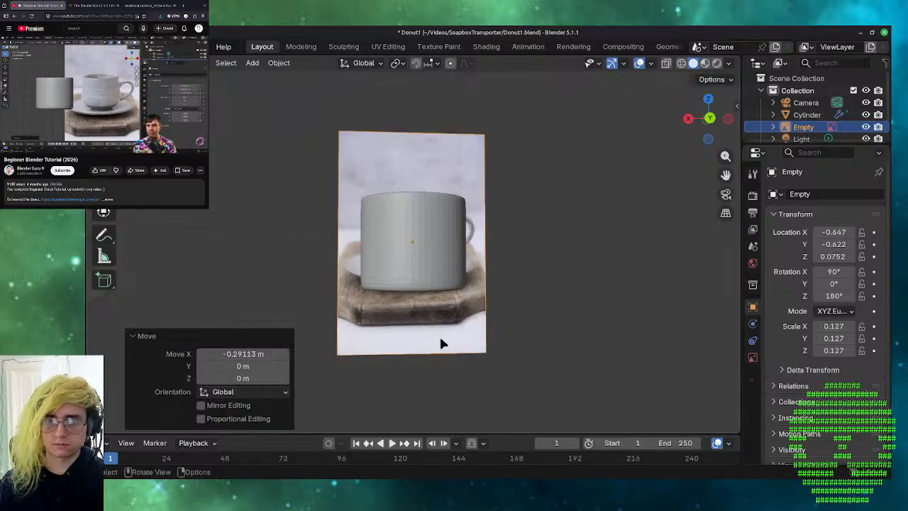
mouse_move(441, 340)
middle_down()
mouse_move(439, 354)
mouse_move(450, 357)
mouse_move(437, 353)
middle_up()
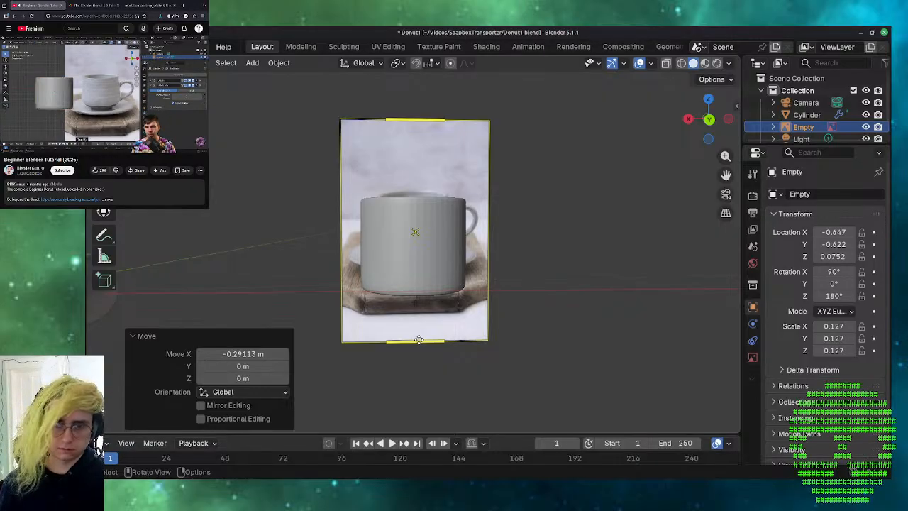
- Move the reference image about 0.335 m along the global X axis so the pictured cup and handle stand beside the practice cup
click(471, 307)
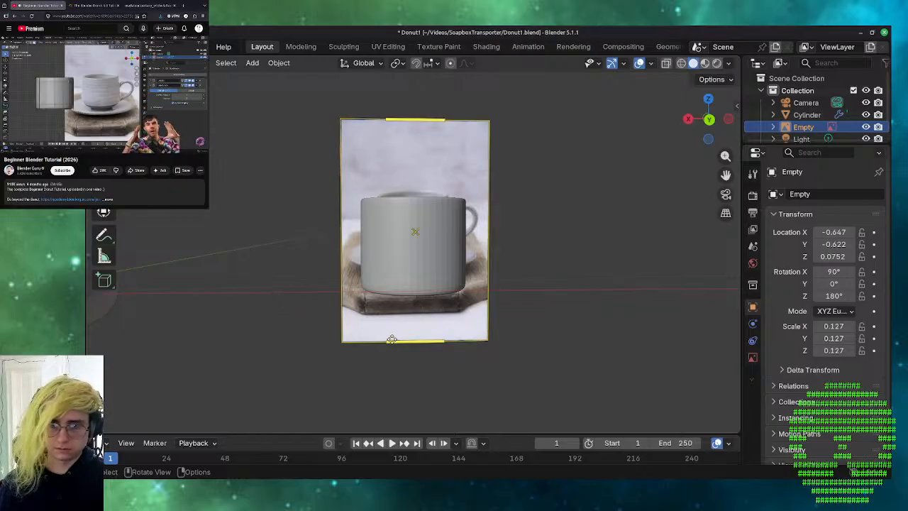
key(g)
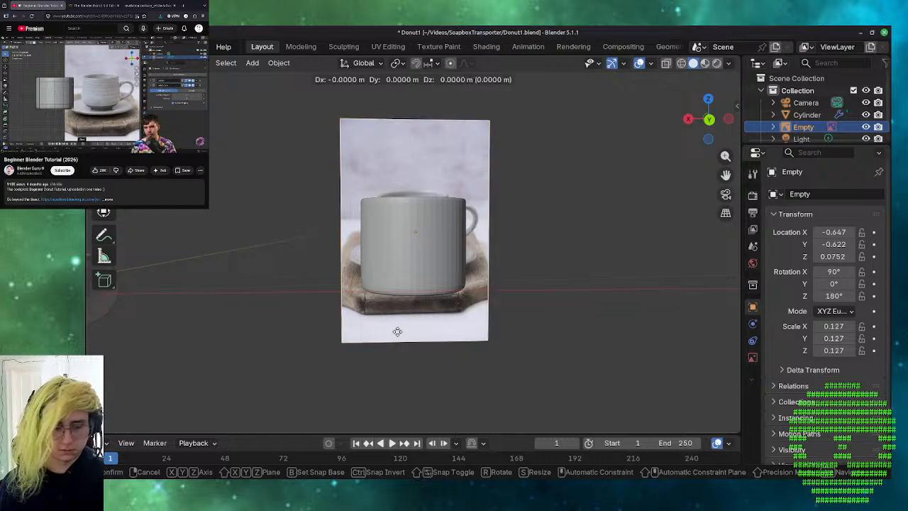
key(x)
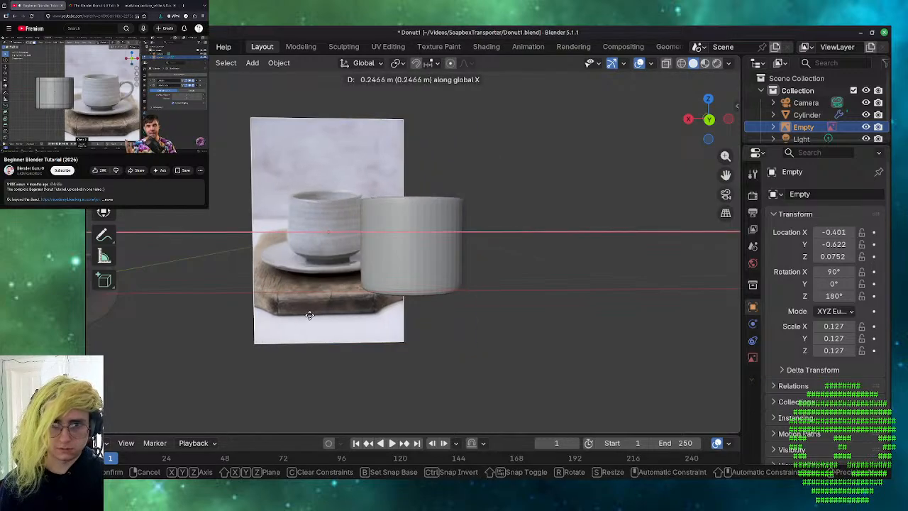
click(280, 326)
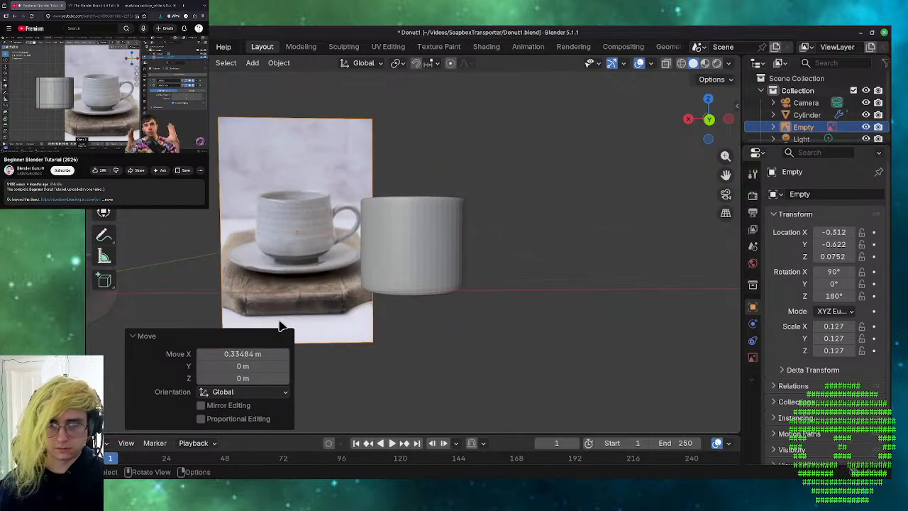
- Put the practice cup into Edit Mode and examine its wall and rim mesh against the reference image
click(448, 243)
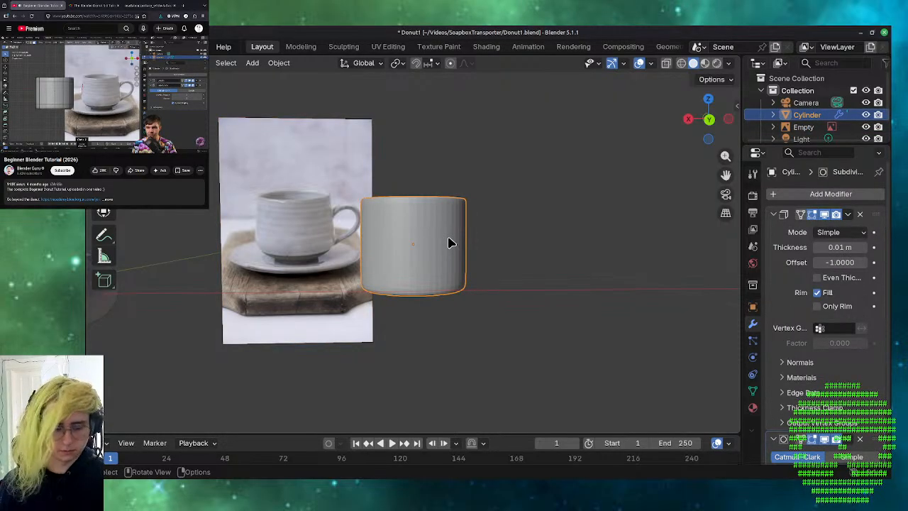
key(Tab)
scroll(480, 300, up, 3)
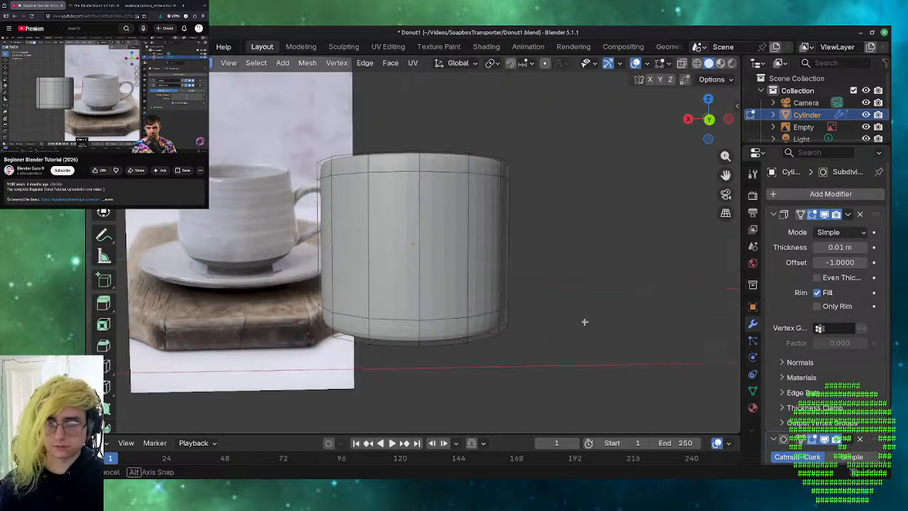
middle_drag(585, 322, 594, 345)
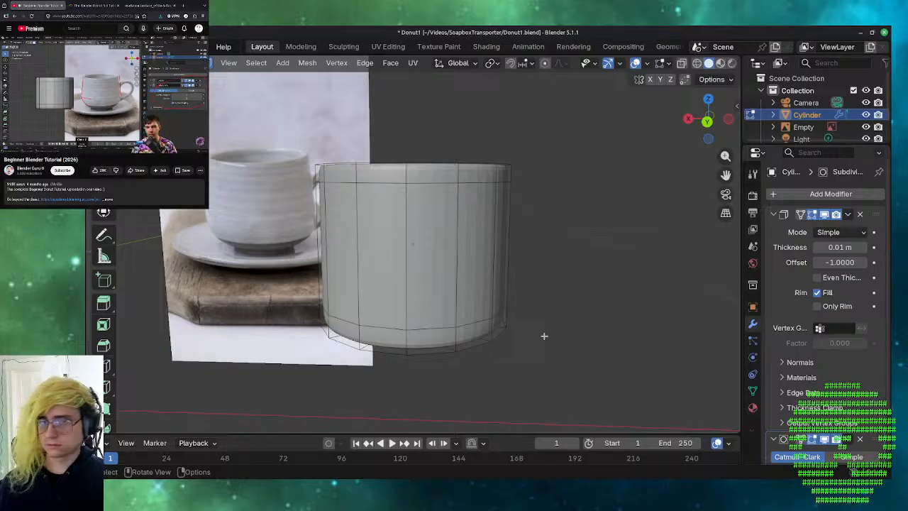
middle_drag(544, 335, 549, 314)
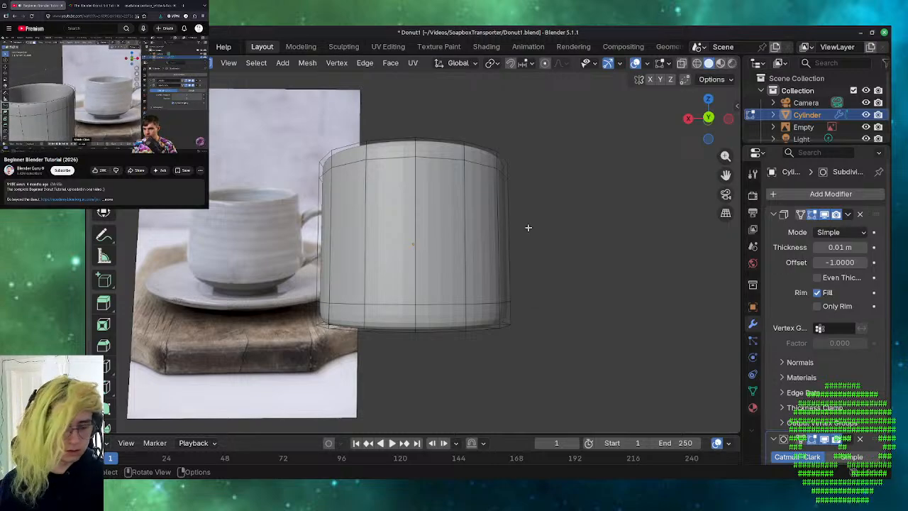
middle_drag(529, 226, 543, 302)
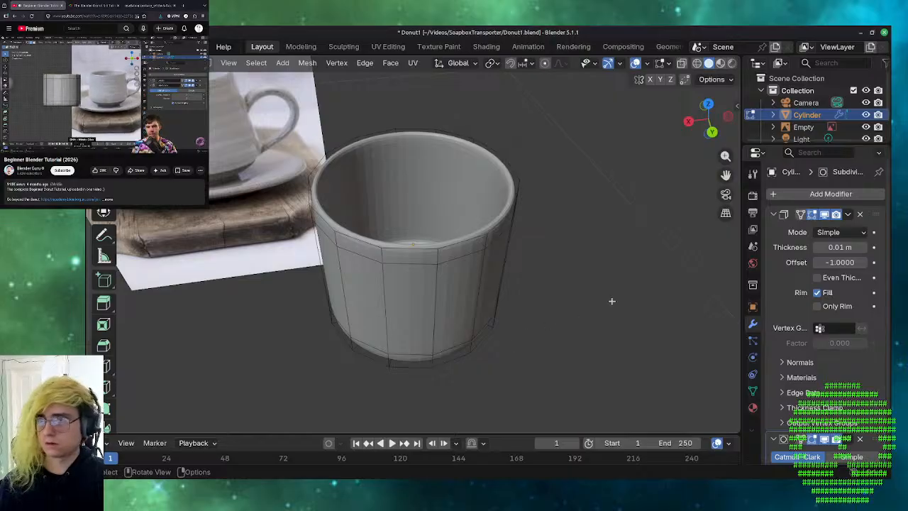
scroll(608, 299, up, 5)
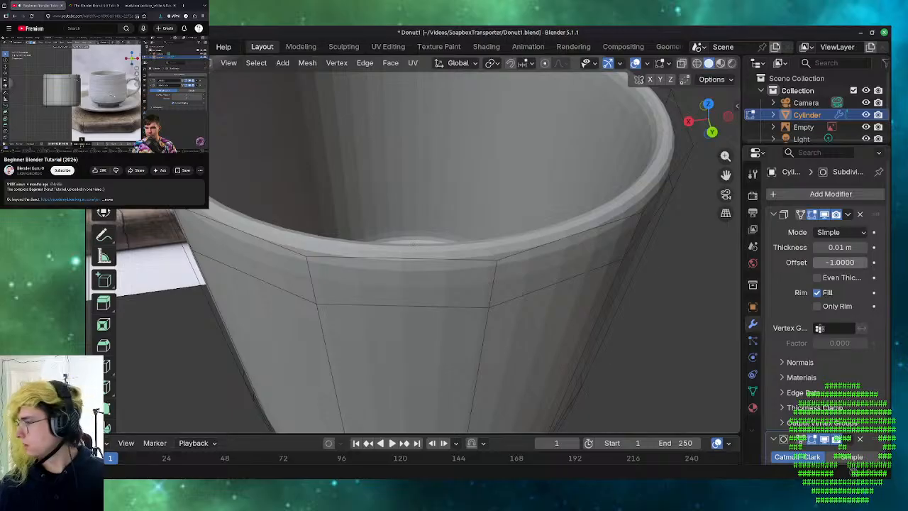
click(104, 93)
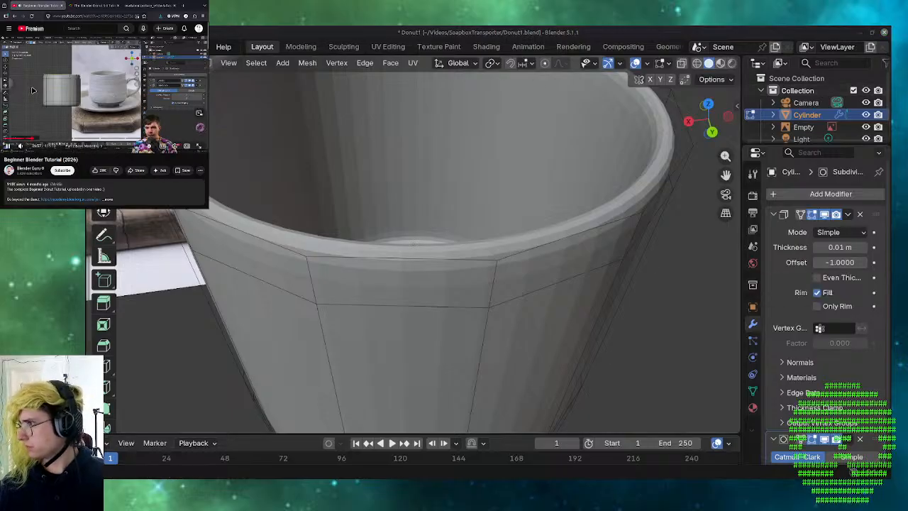
- Select an edge on the cup's rim, try to extend it to the whole edge loop, and maximize the window again
click(562, 290)
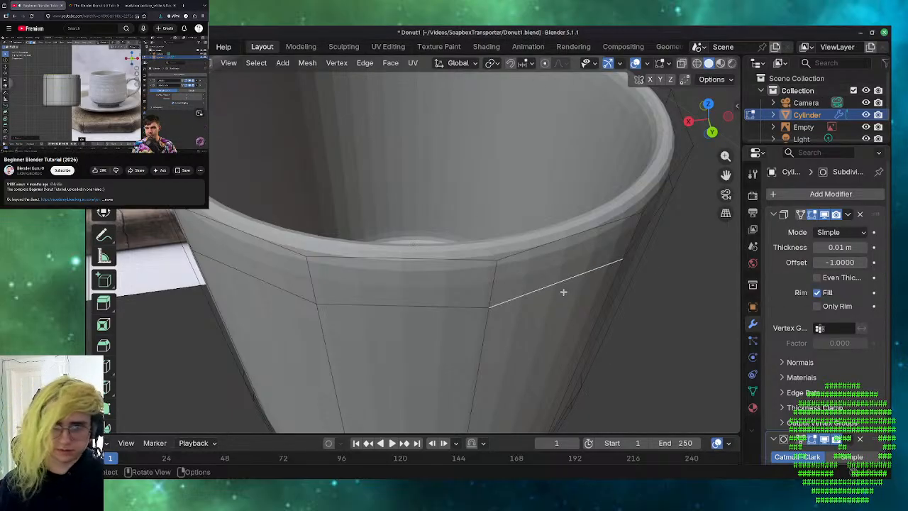
scroll(525, 344, down, 4)
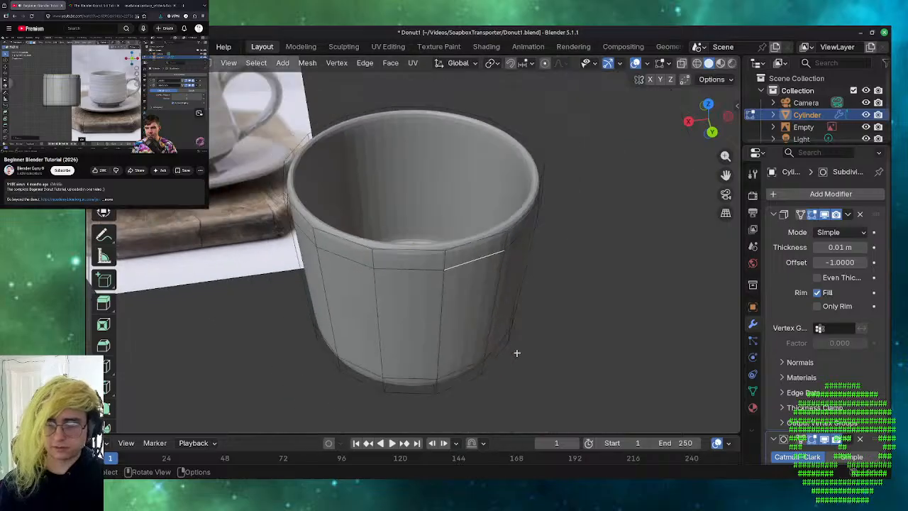
click(473, 249)
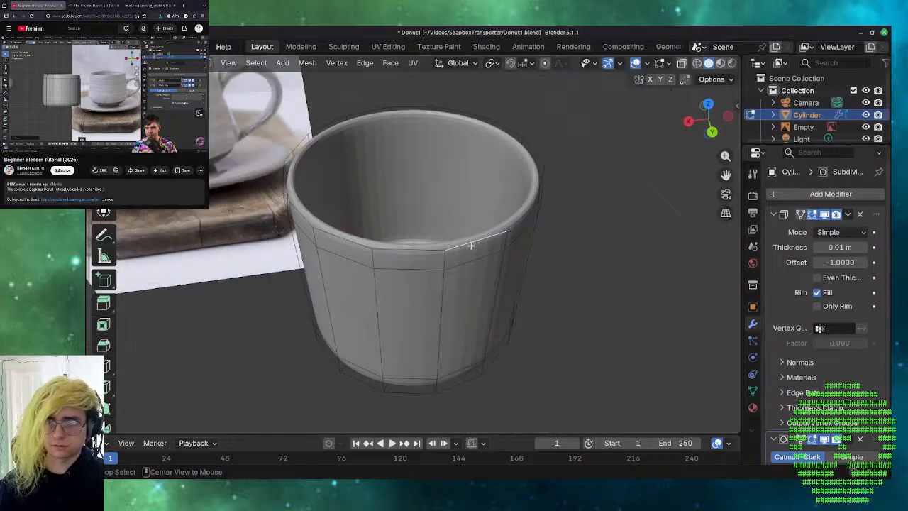
alt+drag(469, 241, 417, 250)
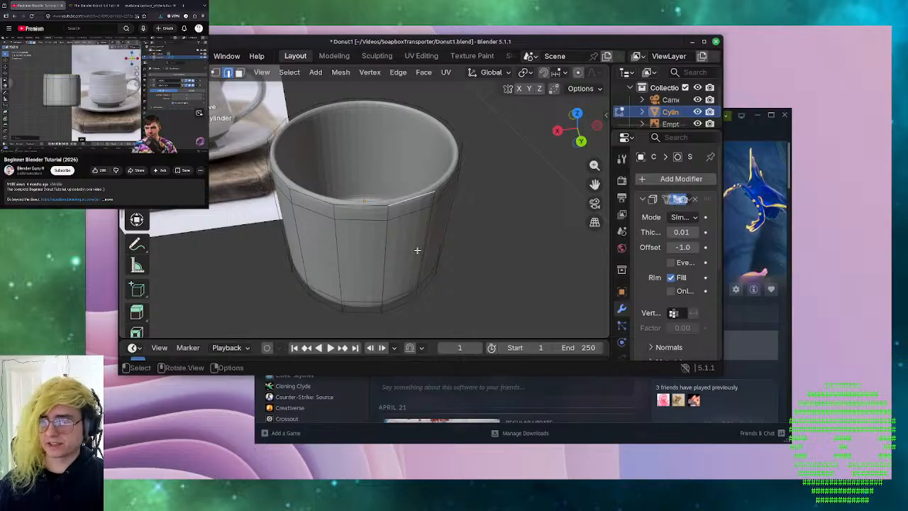
click(703, 42)
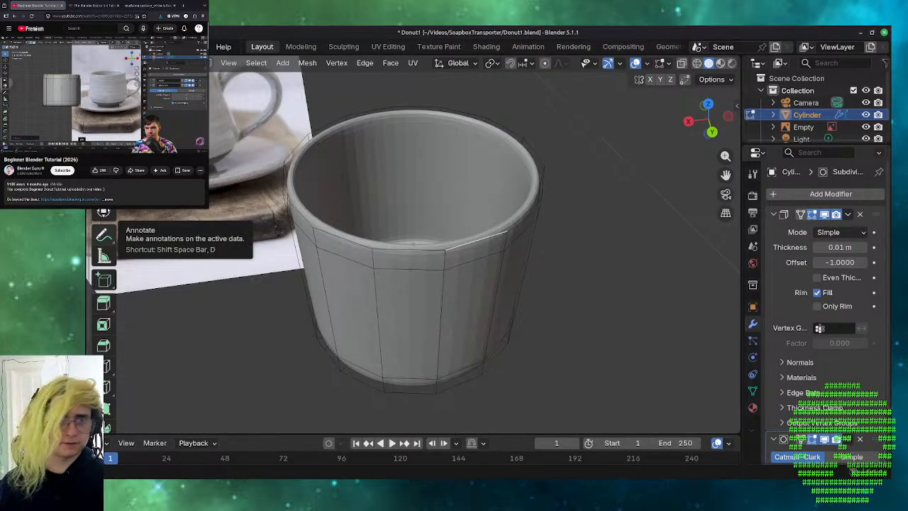
- Open the Preferences, search the settings for "alt", and clear the search
click(110, 47)
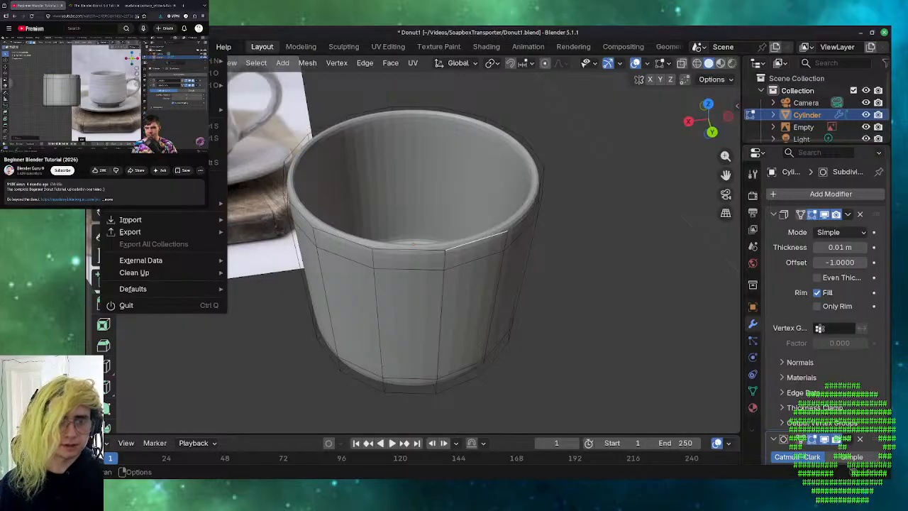
mouse_move(133, 47)
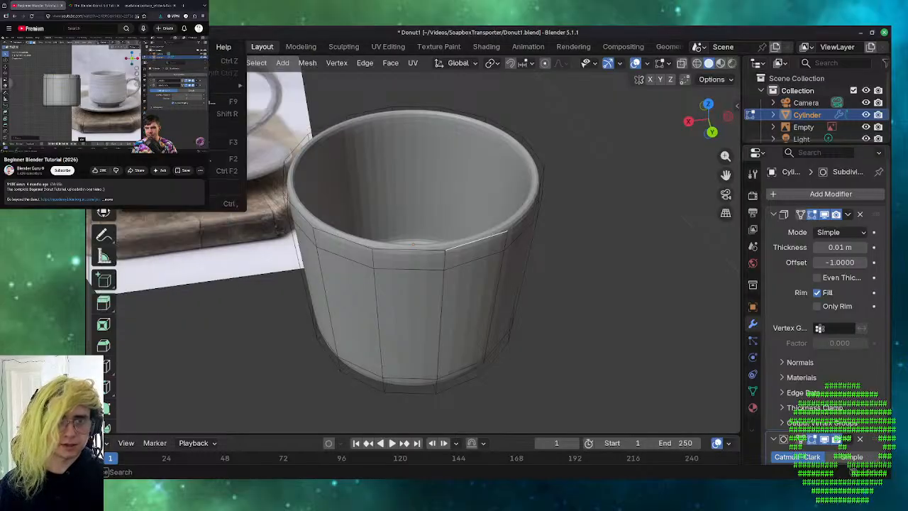
click(178, 203)
click(415, 187)
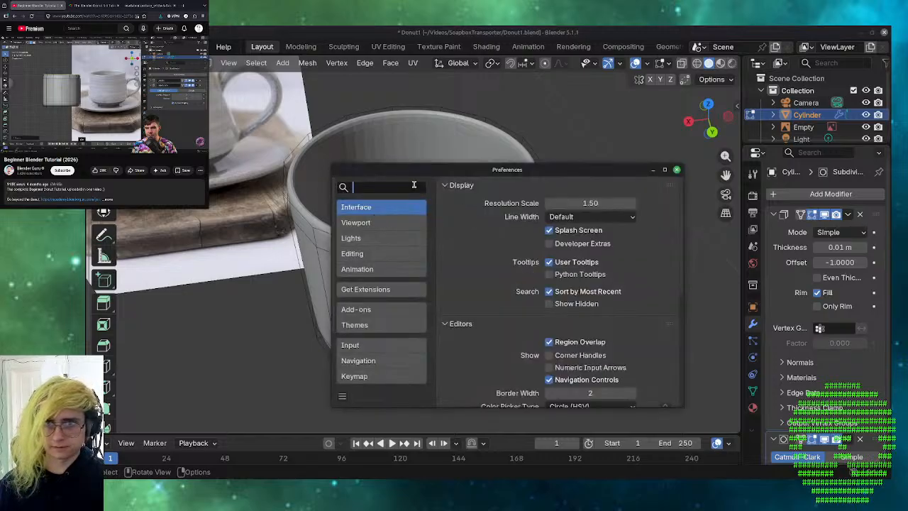
text(e)
text(lt)
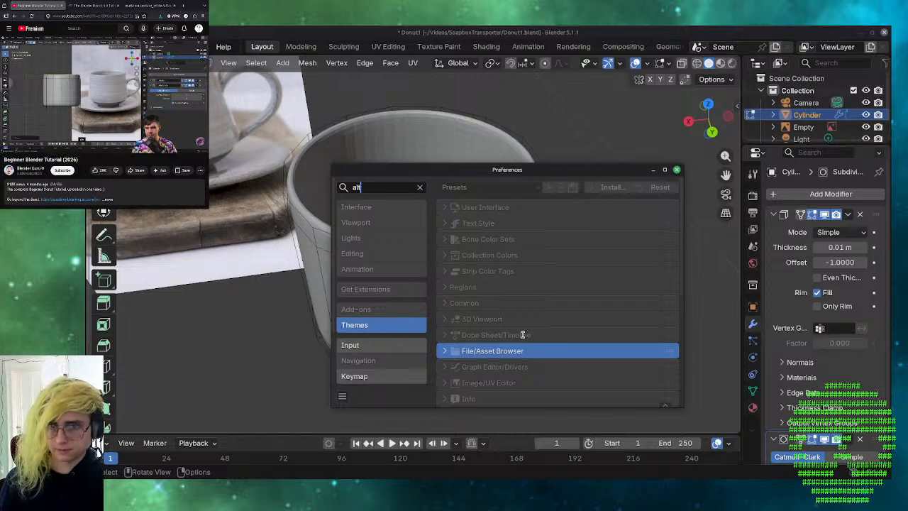
click(421, 187)
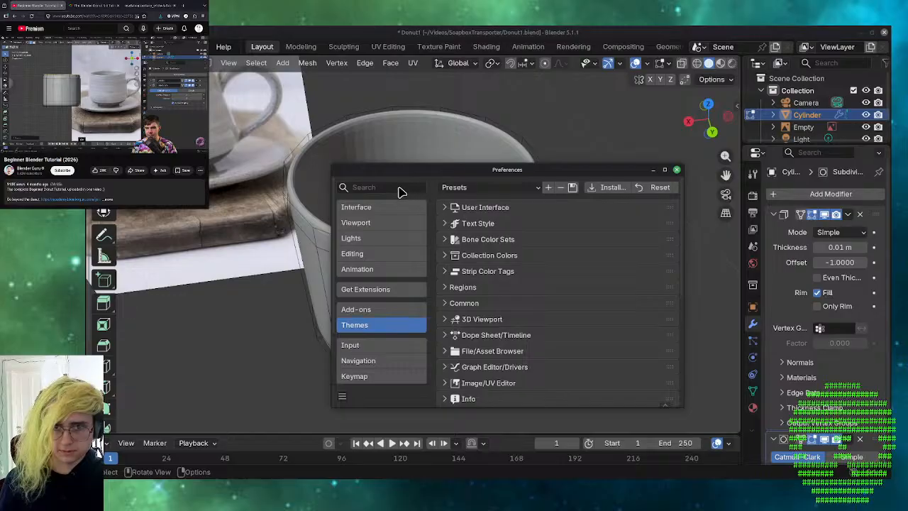
- Enable Emulate 3 Button Mouse in the Input preferences and set its modifier to OS-Key
click(362, 345)
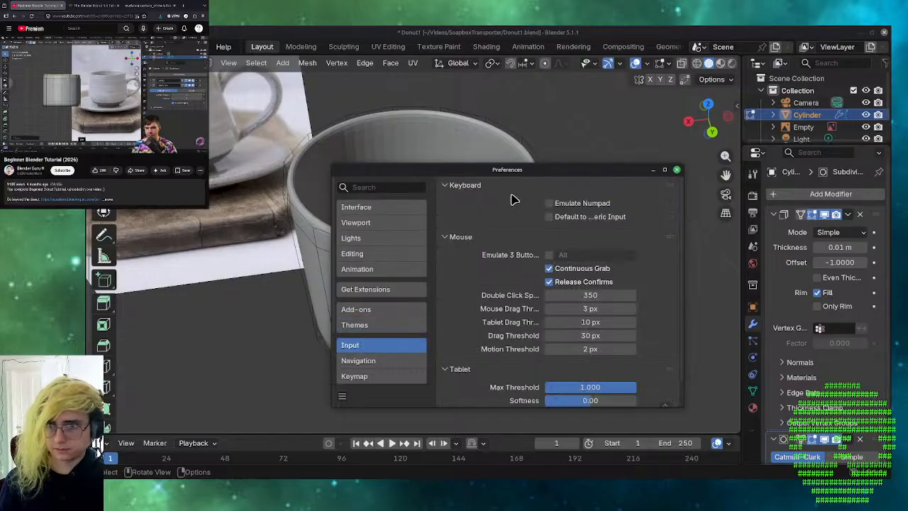
scroll(510, 200, down, 1)
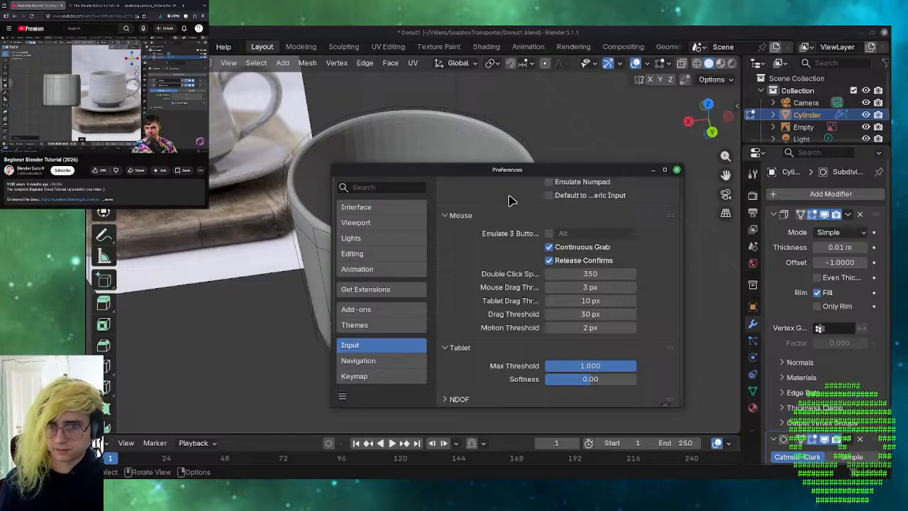
scroll(510, 200, up, 1)
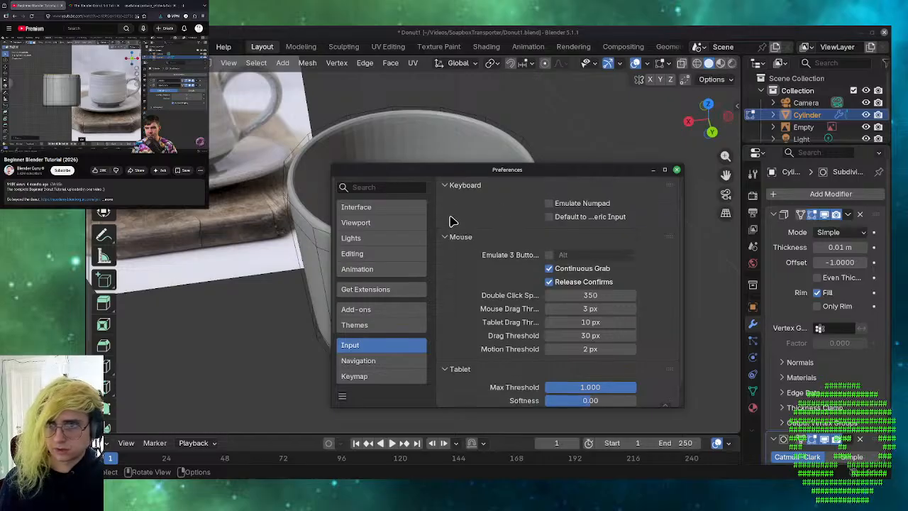
click(550, 255)
click(584, 256)
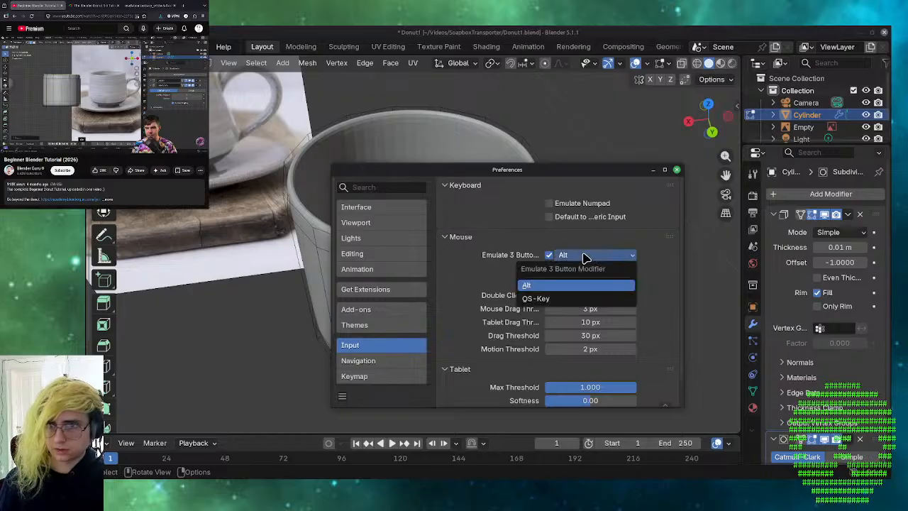
click(559, 301)
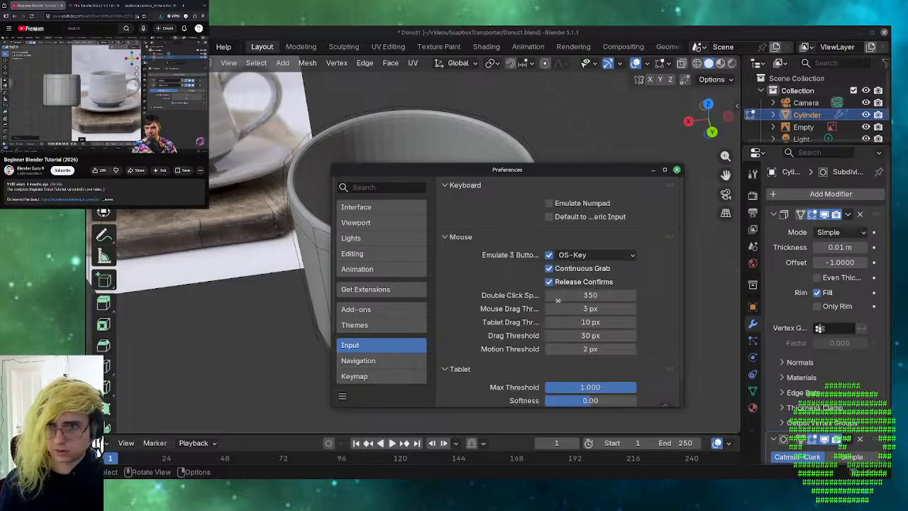
- Recheck the modifier choices for Emulate 3 Button Mouse and turn the emulation off
click(579, 257)
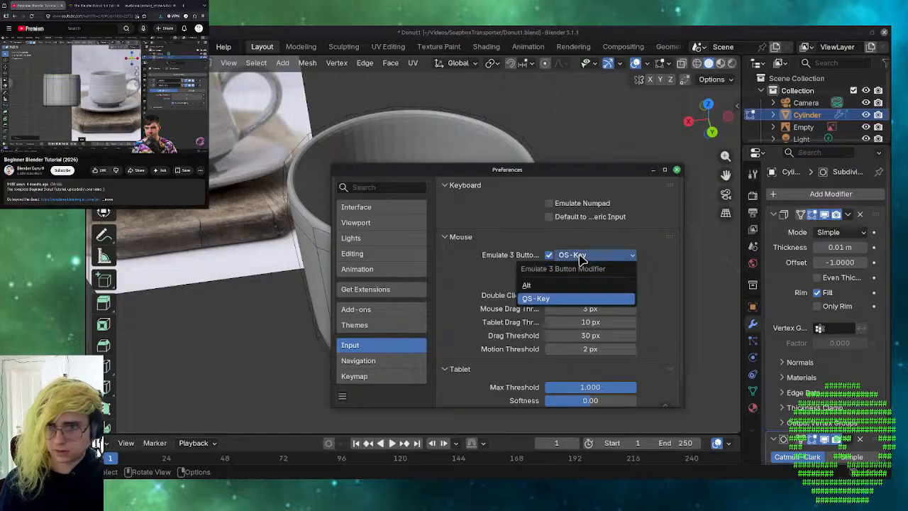
click(533, 251)
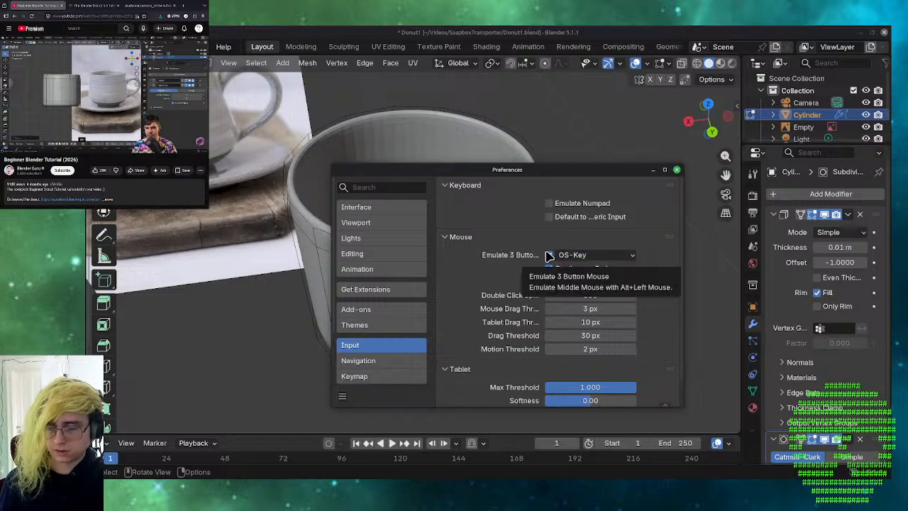
click(550, 255)
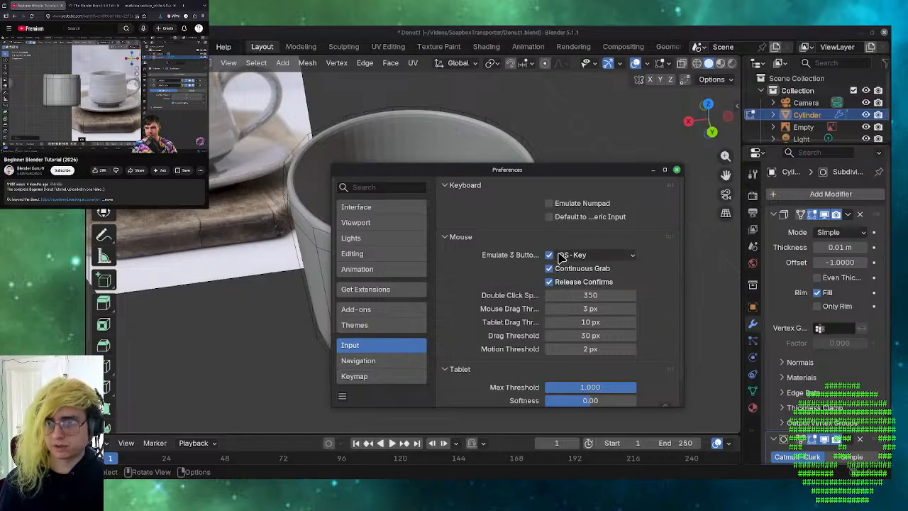
click(551, 255)
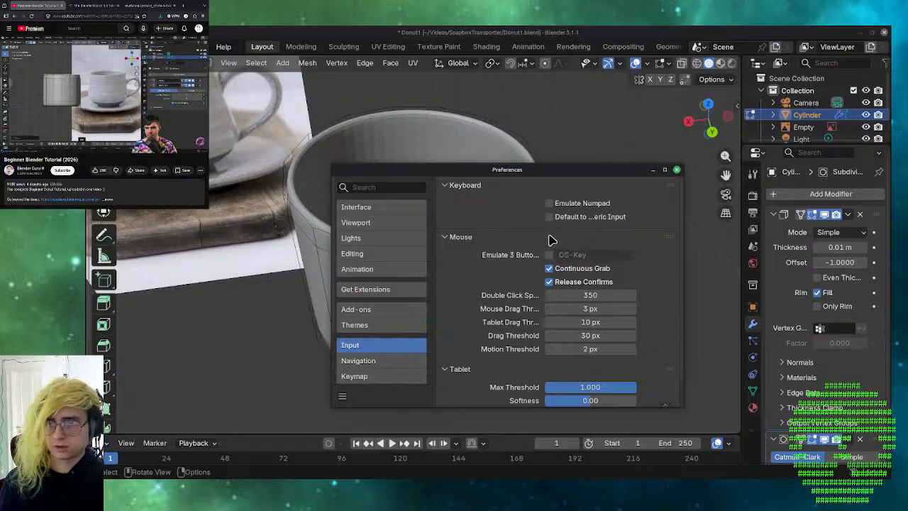
- Review the keyboard, mouse, tablet and NDOF settings in the input preferences, expanding the NDOF section, and close the preferences
scroll(547, 237, down, 1)
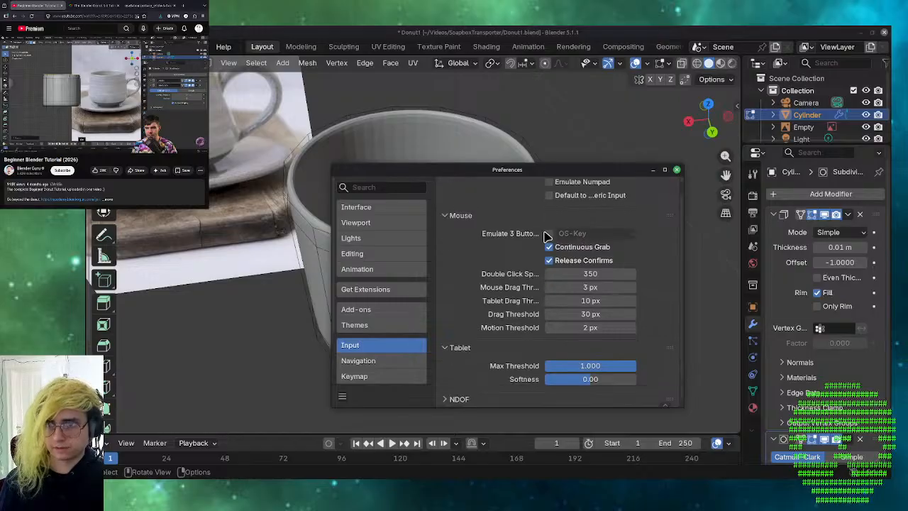
click(442, 400)
scroll(467, 371, down, 5)
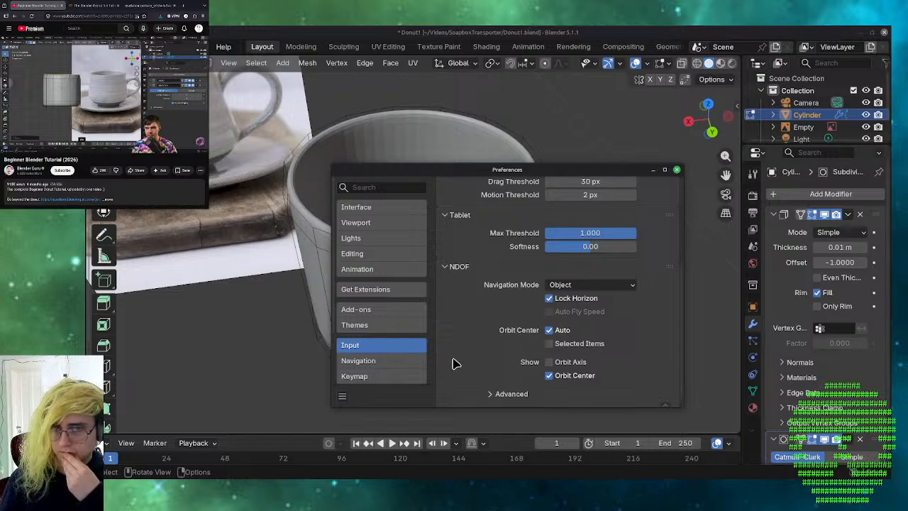
click(676, 171)
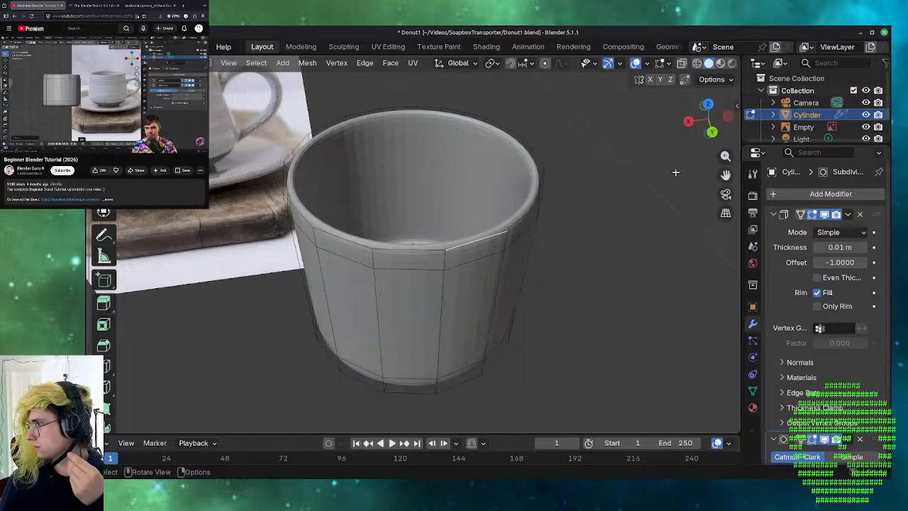
- Select edges on the front of the cup's upper rim and examine the available edge operations, applying none and clearing the selection
click(424, 250)
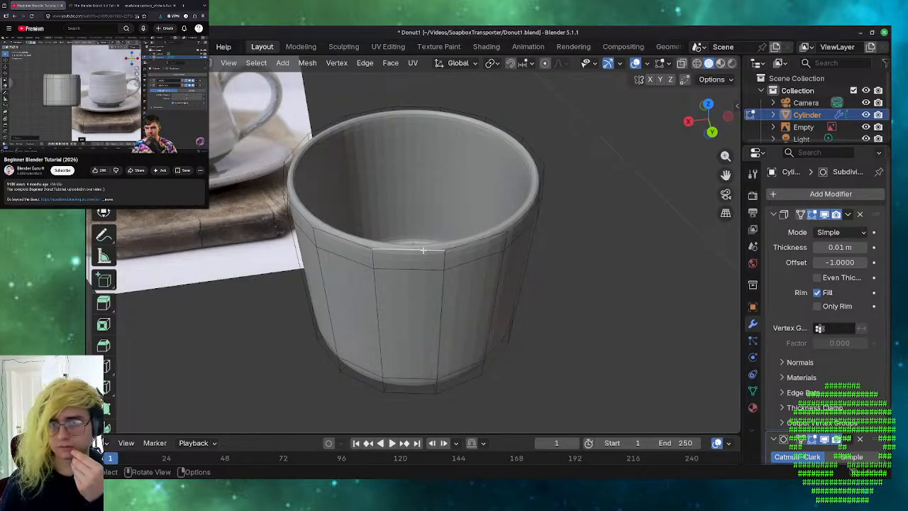
key(ctrl+e)
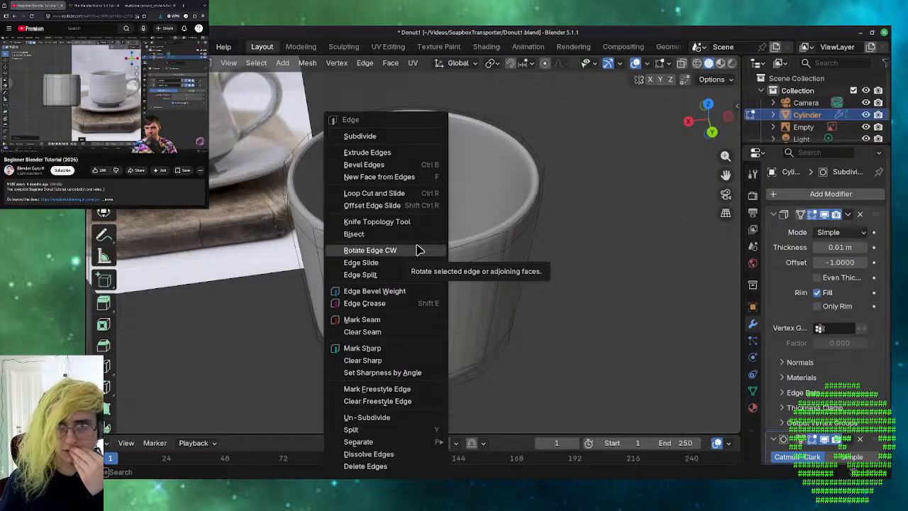
click(590, 195)
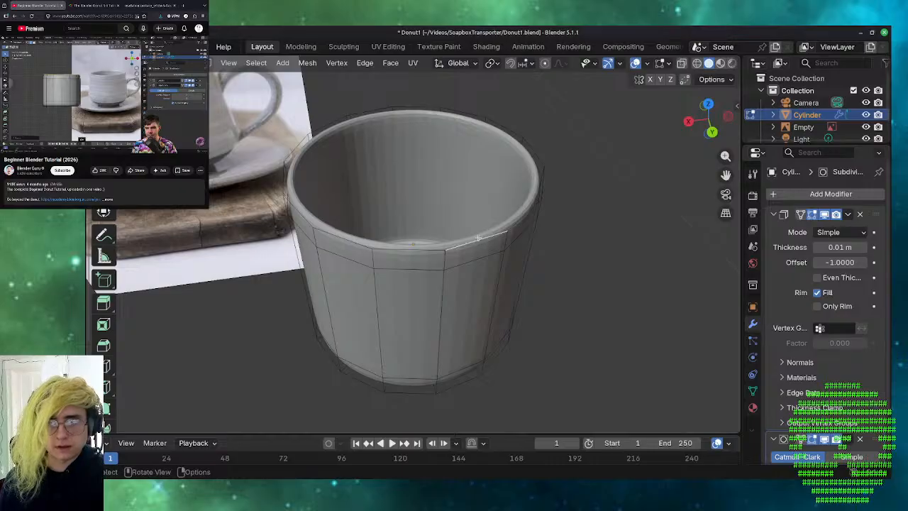
key(ctrl+e)
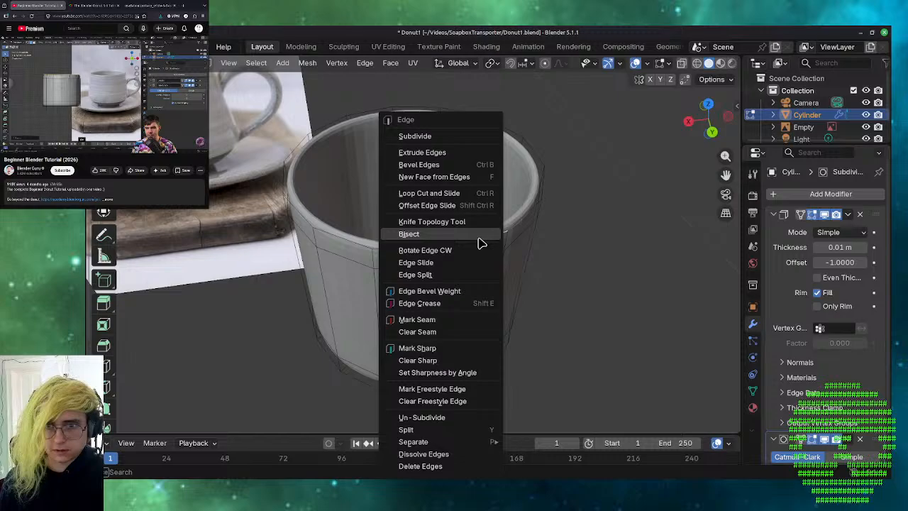
click(689, 290)
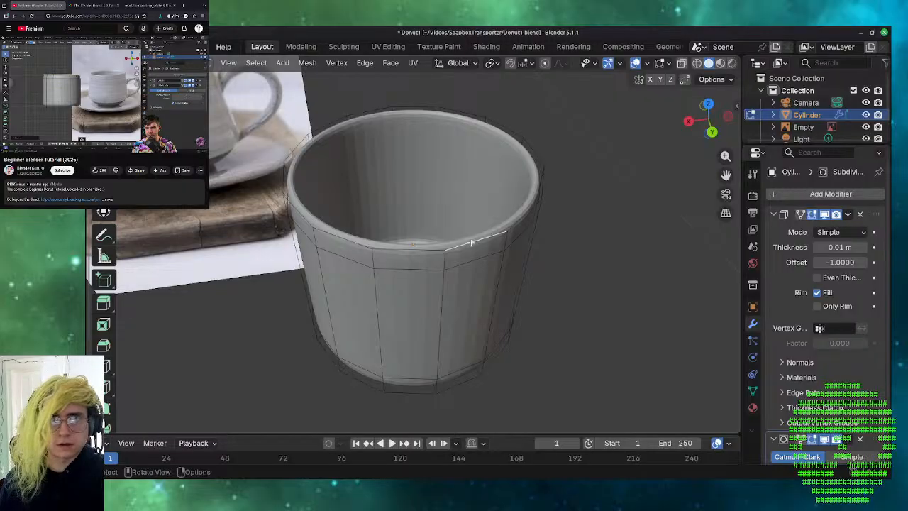
click(620, 215)
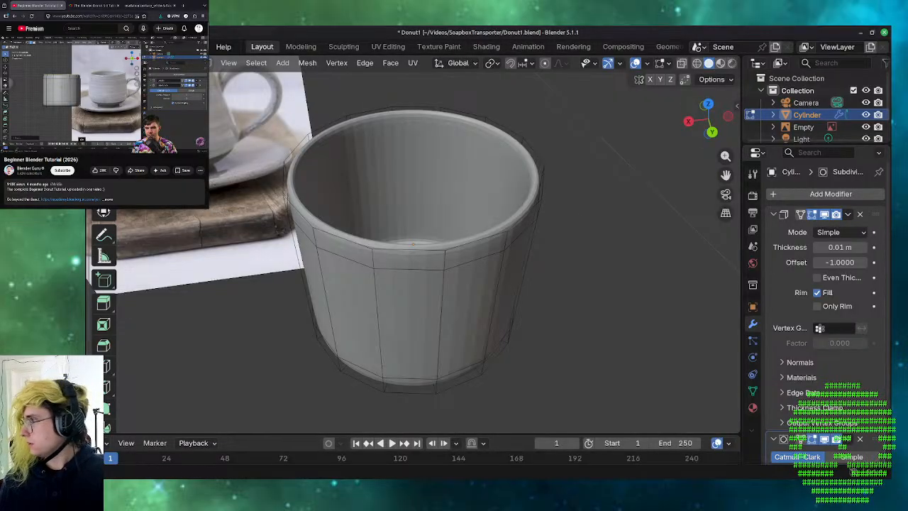
- Switch to the web browser and open the Blender 5.1 Manual's User Interface page from the bookmarks in a new tab
click(184, 6)
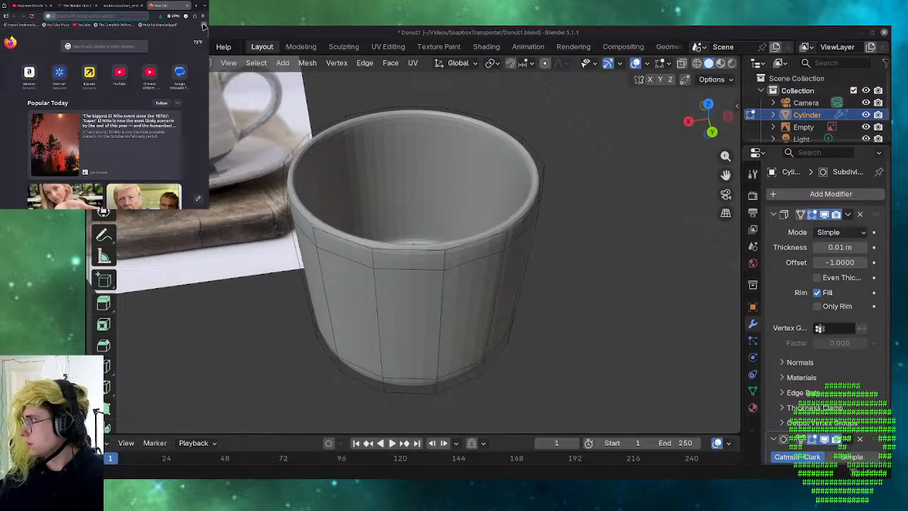
click(204, 26)
click(179, 41)
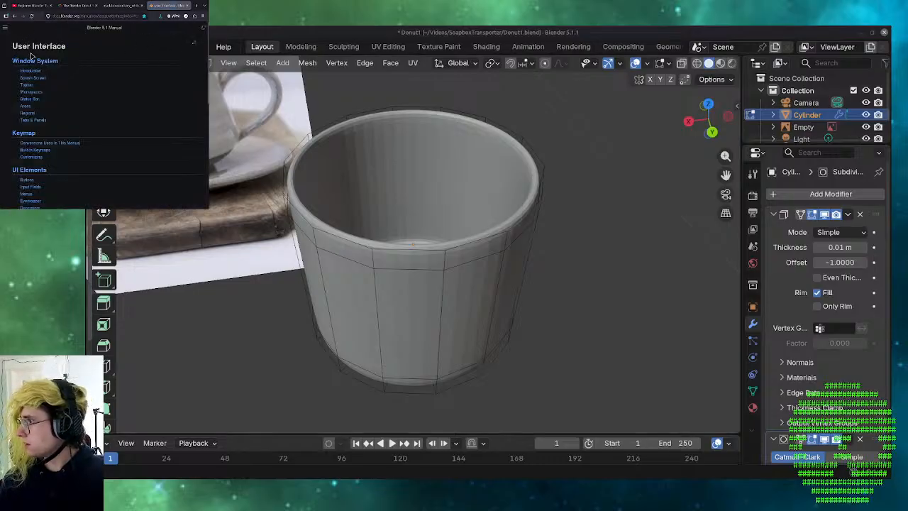
- Search the Blender manual for "alt select" and look through the matching pages
click(5, 28)
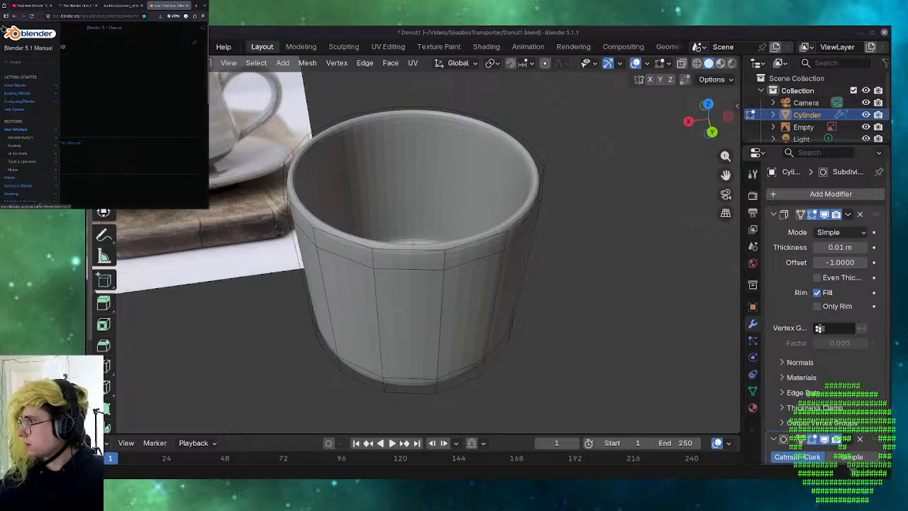
click(23, 61)
text(s)
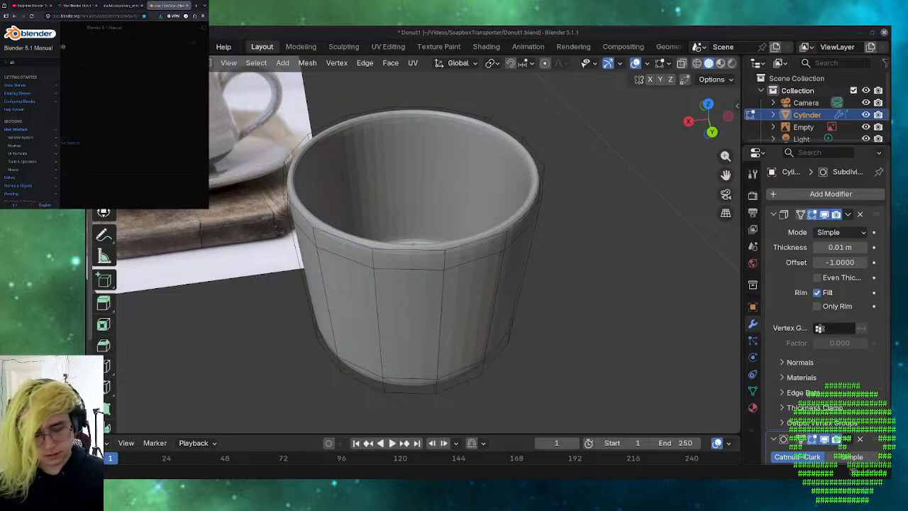
text(ll select)
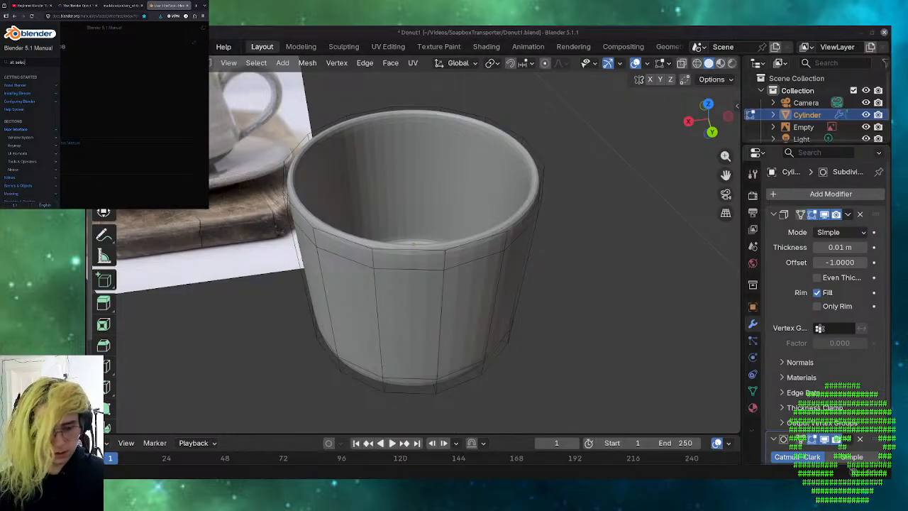
key(Return)
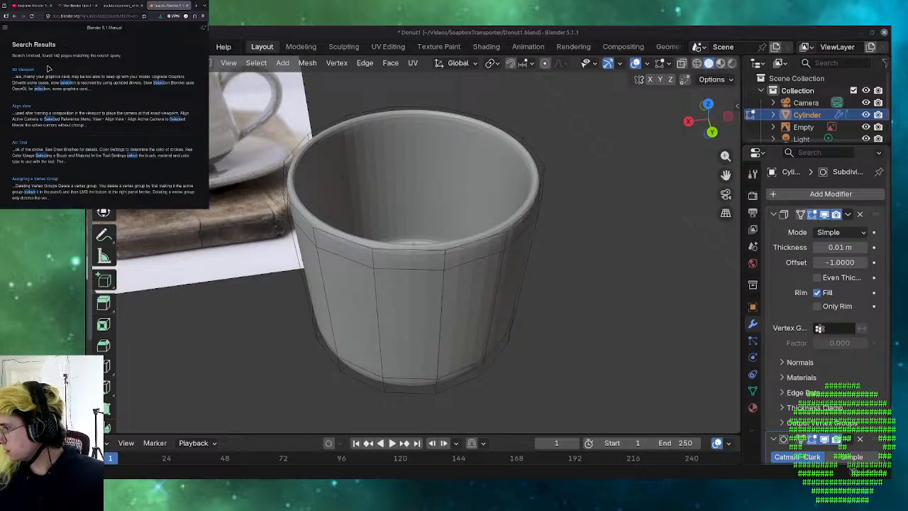
scroll(49, 68, down, 2)
scroll(48, 68, down, 4)
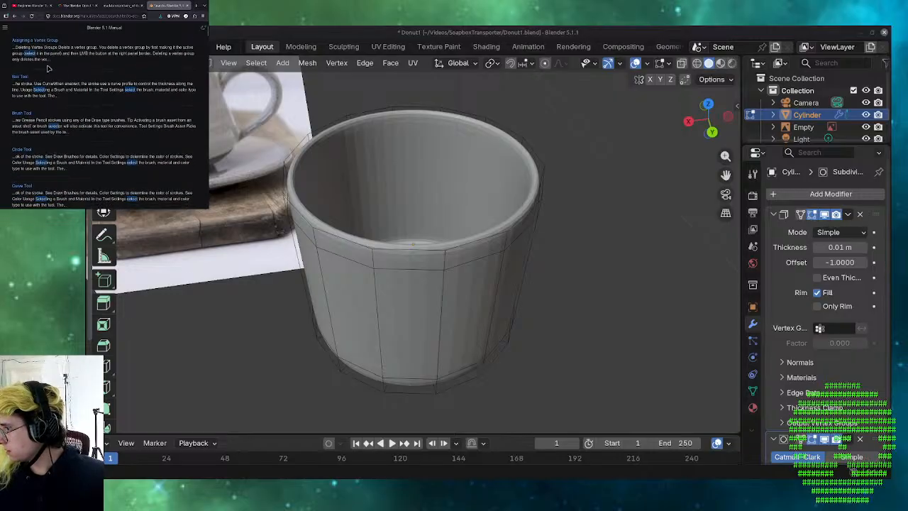
scroll(49, 67, up, 6)
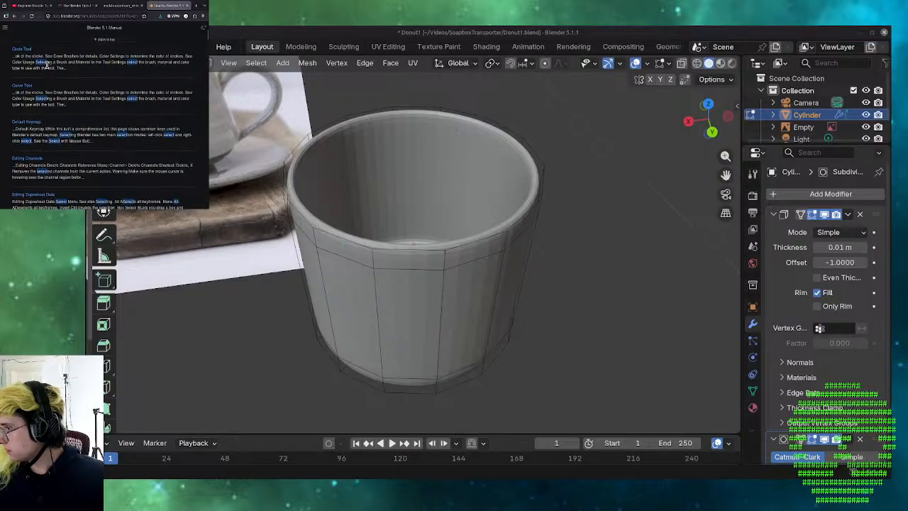
- Search the Blender manual for "loop select" instead and look through the matching pages
click(5, 28)
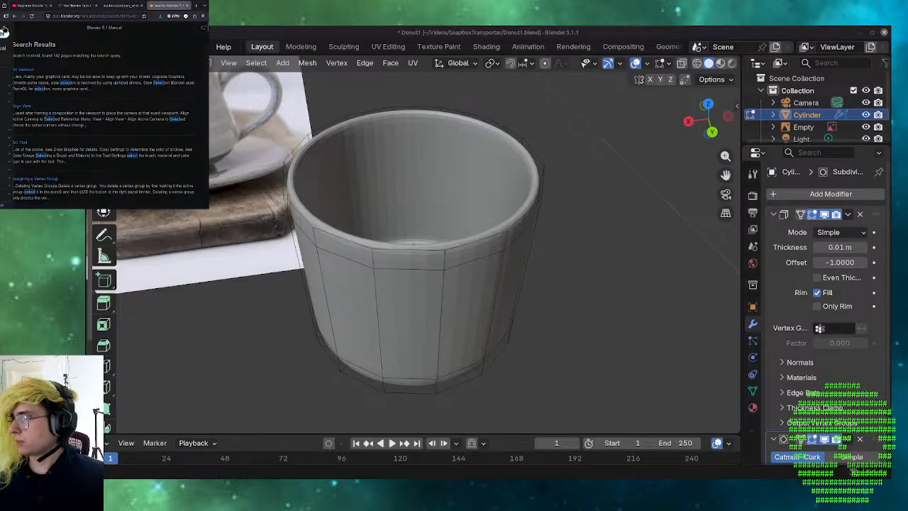
click(29, 63)
key(BackSpace)
key(BackSpace)
key(BackSpace)
key(BackSpace)
key(BackSpace)
key(BackSpace)
key(BackSpace)
key(BackSpace)
key(BackSpace)
key(BackSpace)
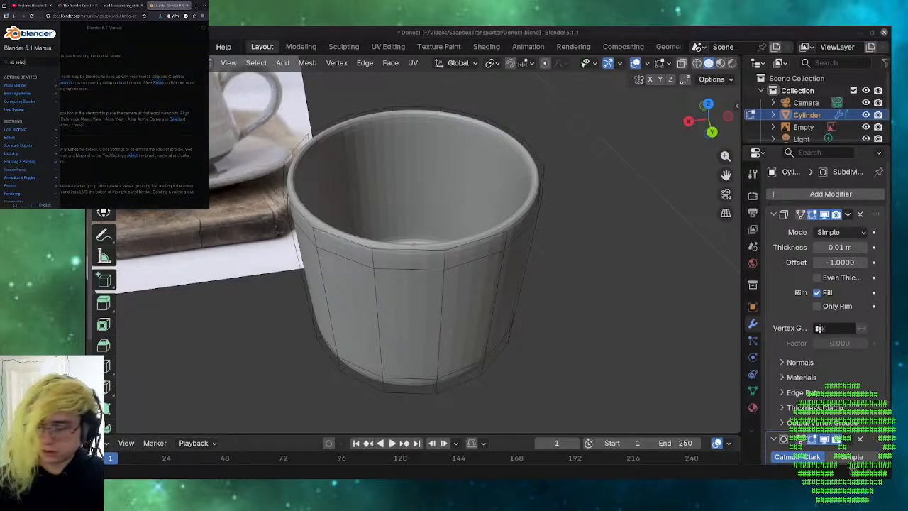
text(loop)
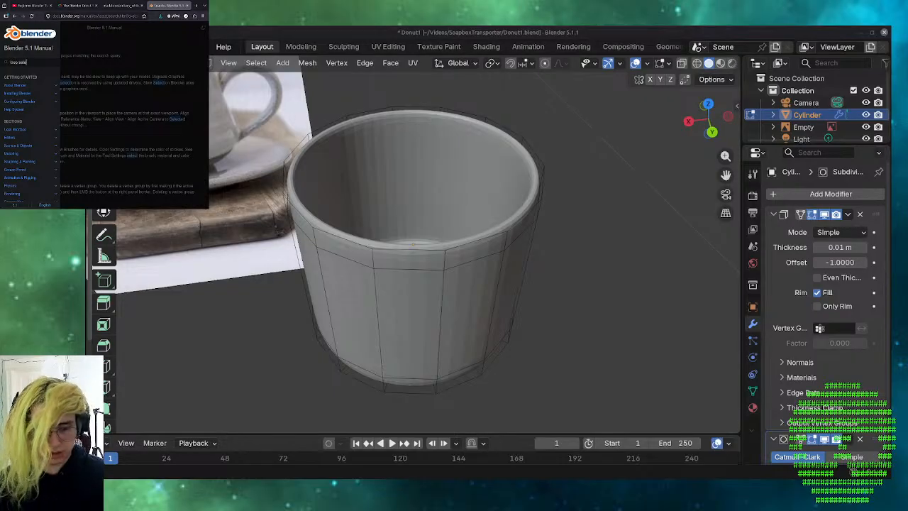
key(Return)
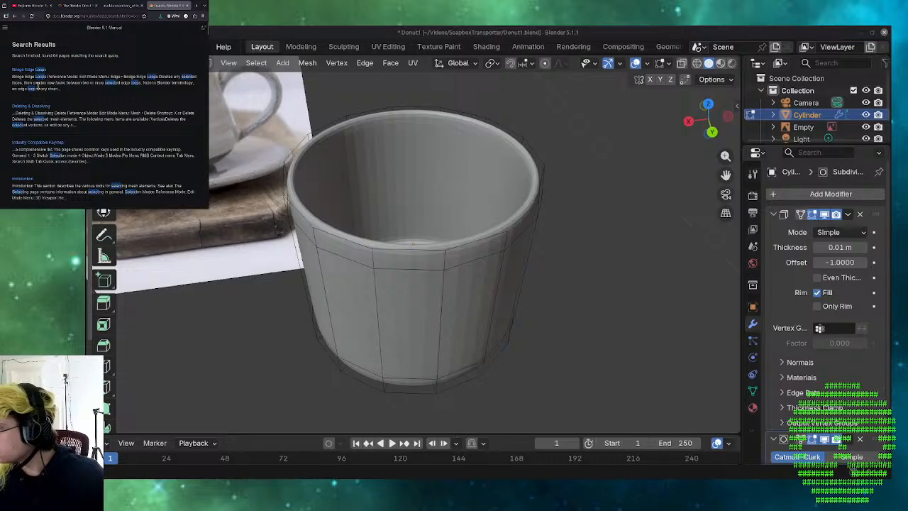
scroll(37, 87, down, 3)
scroll(37, 87, up, 3)
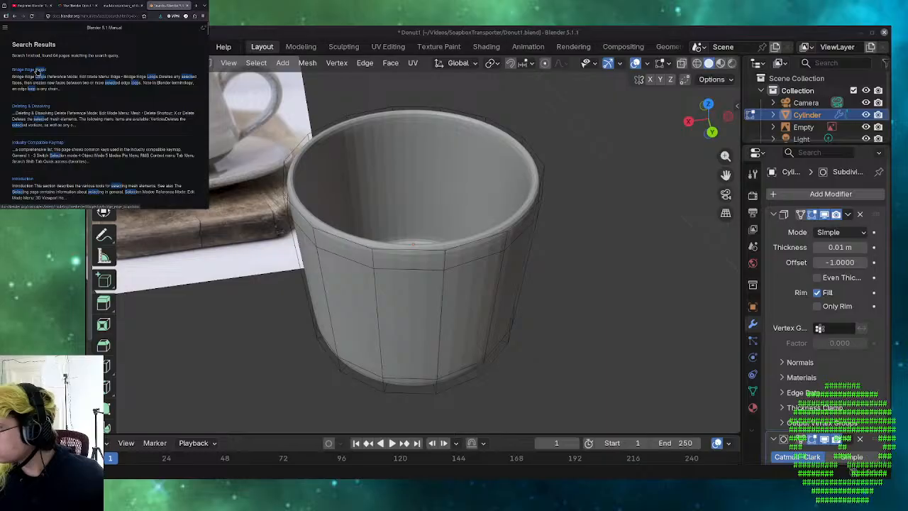
- Read the Bridge Edge Loops manual page, including its connect, merge and interpolation options, and return to the search results
click(39, 71)
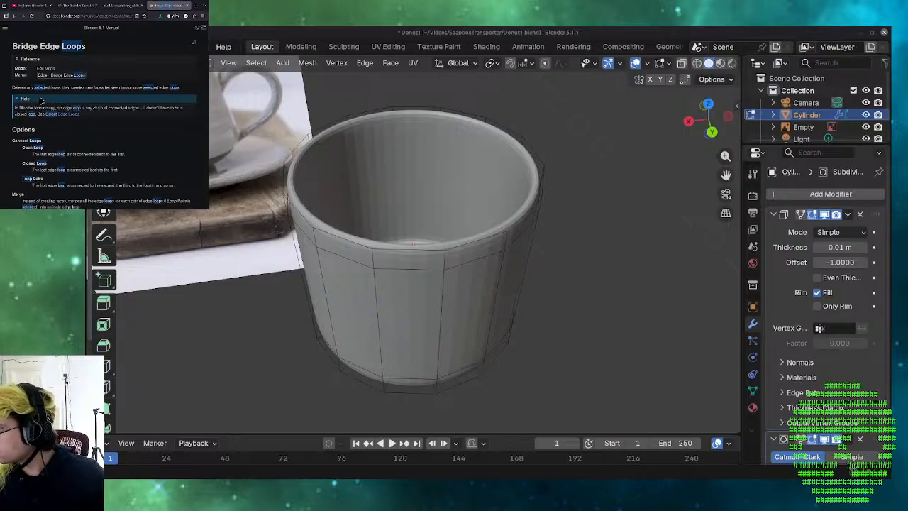
scroll(41, 101, down, 1)
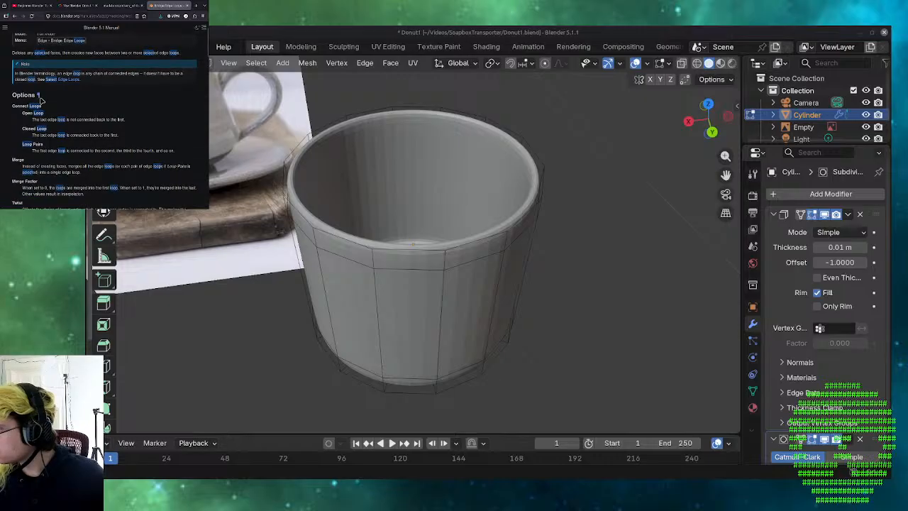
scroll(41, 101, down, 1)
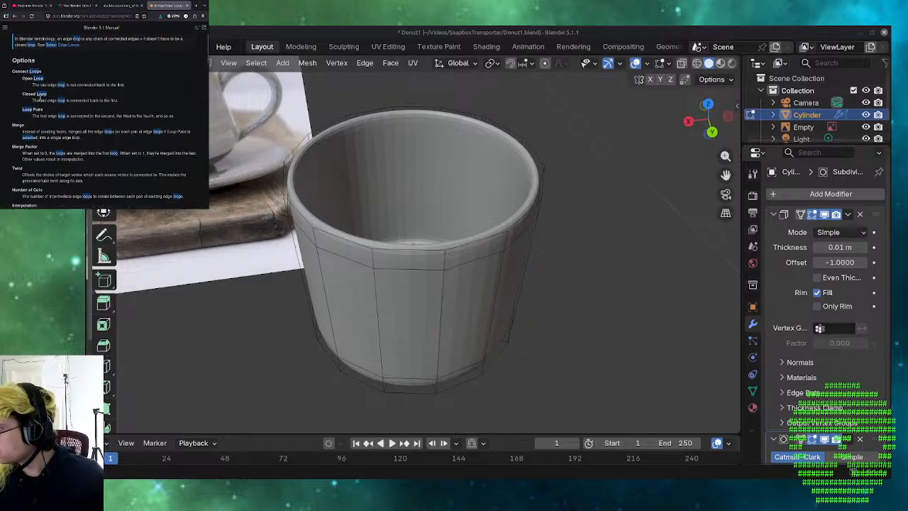
scroll(41, 101, down, 1)
scroll(41, 101, down, 1)
scroll(41, 100, down, 1)
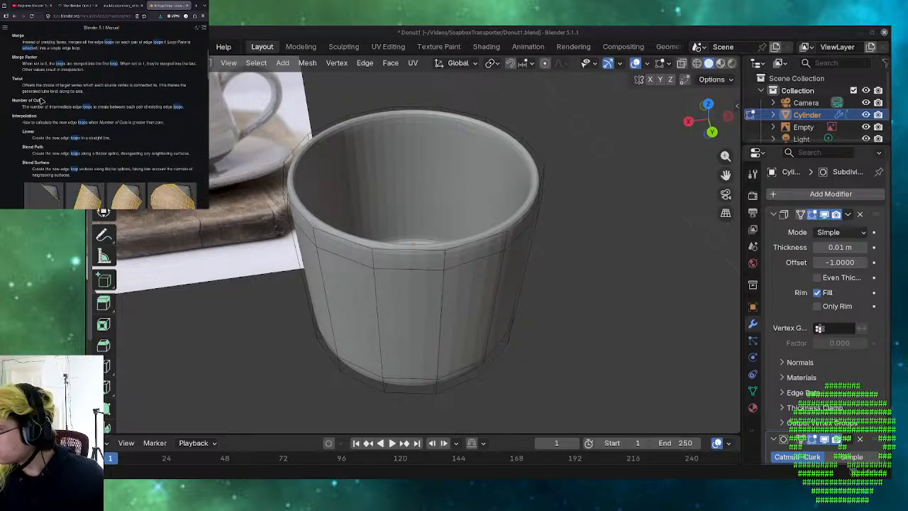
scroll(40, 99, down, 1)
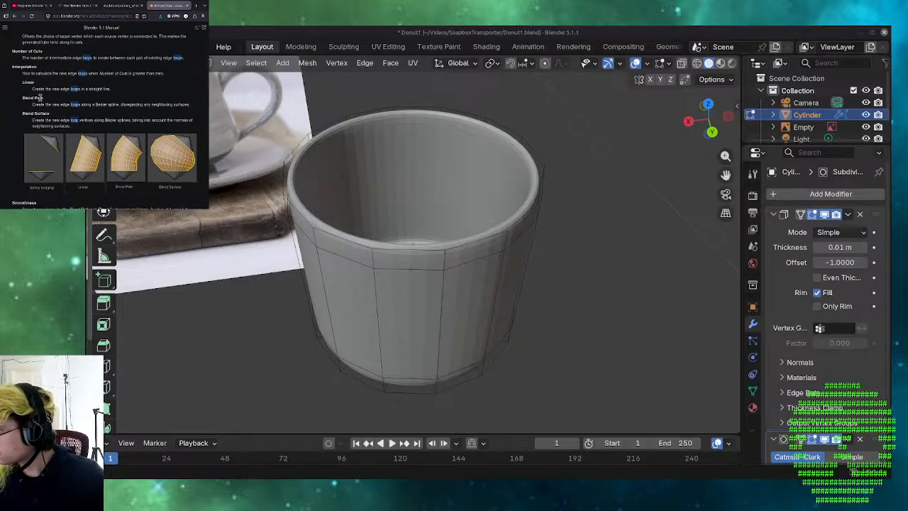
scroll(40, 99, up, 2)
scroll(42, 100, up, 3)
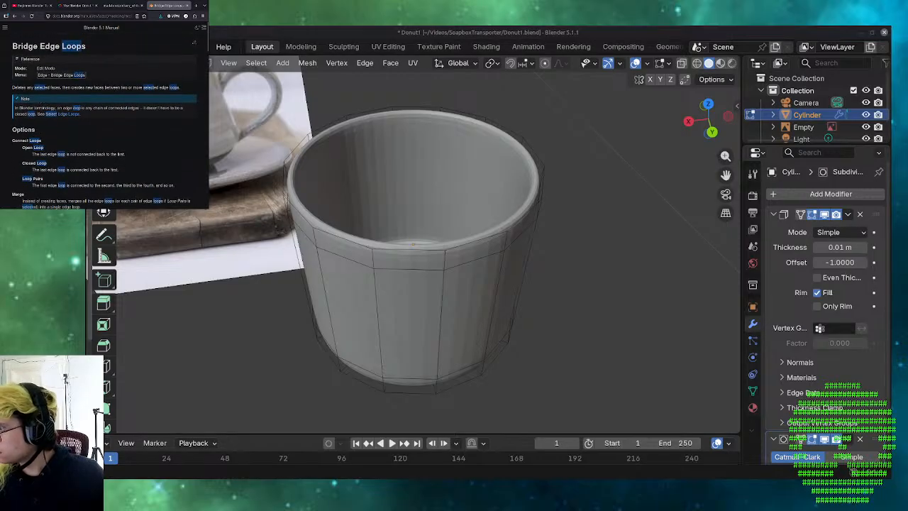
click(16, 16)
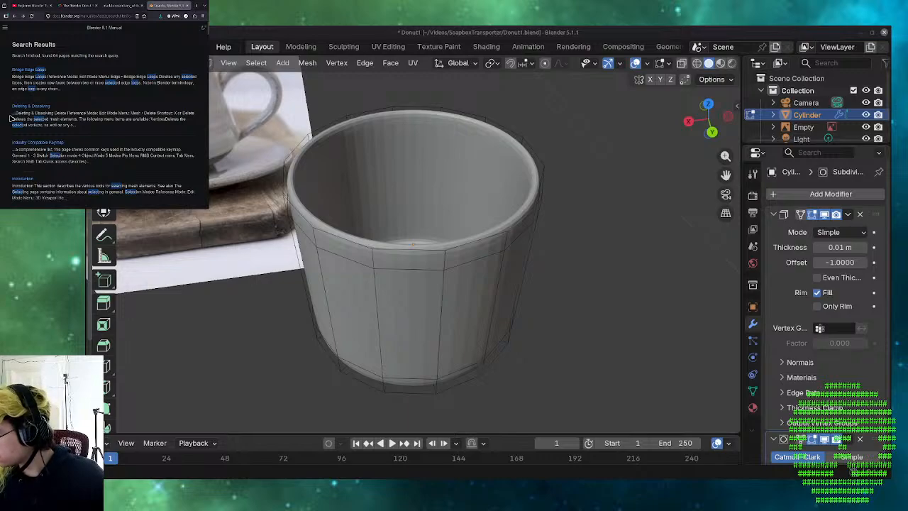
- Read the selection shortcuts in the manual's Industry Compatible Keymap page and select a front edge on the cup's upper rim in Blender
click(44, 143)
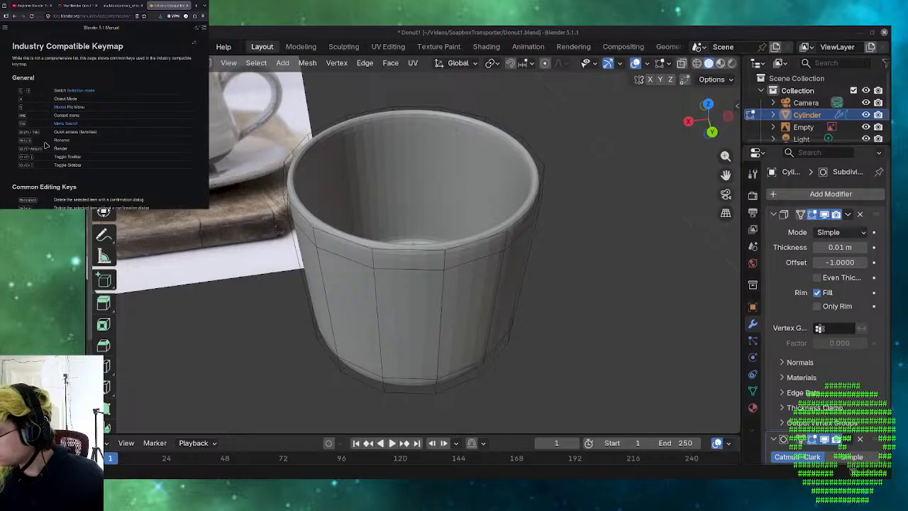
scroll(44, 145, down, 2)
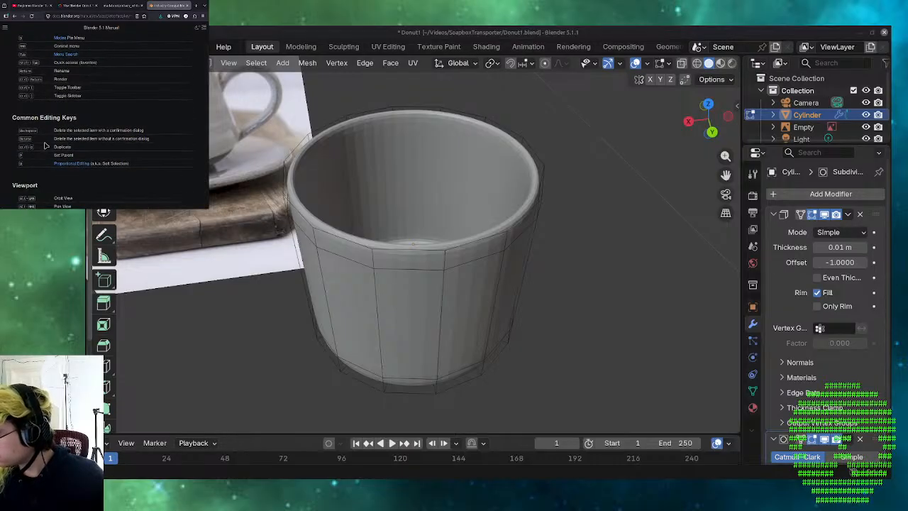
scroll(44, 144, down, 2)
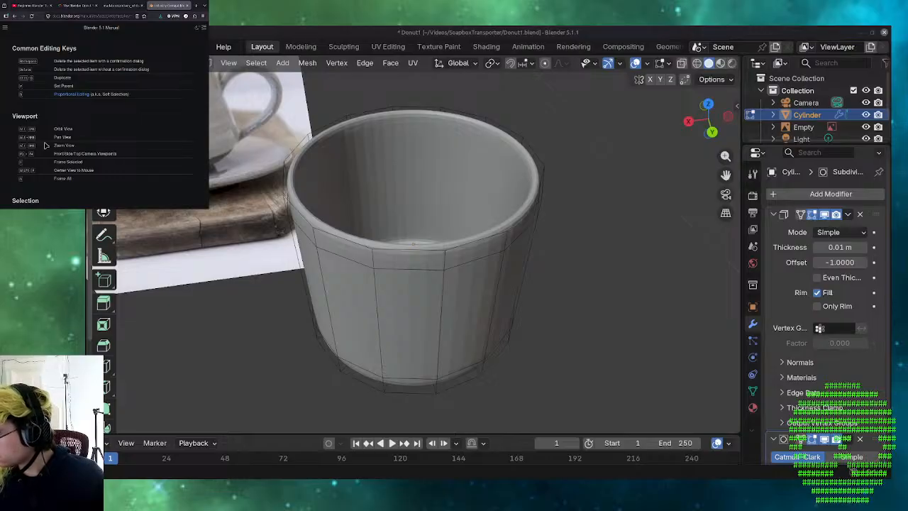
scroll(44, 145, down, 3)
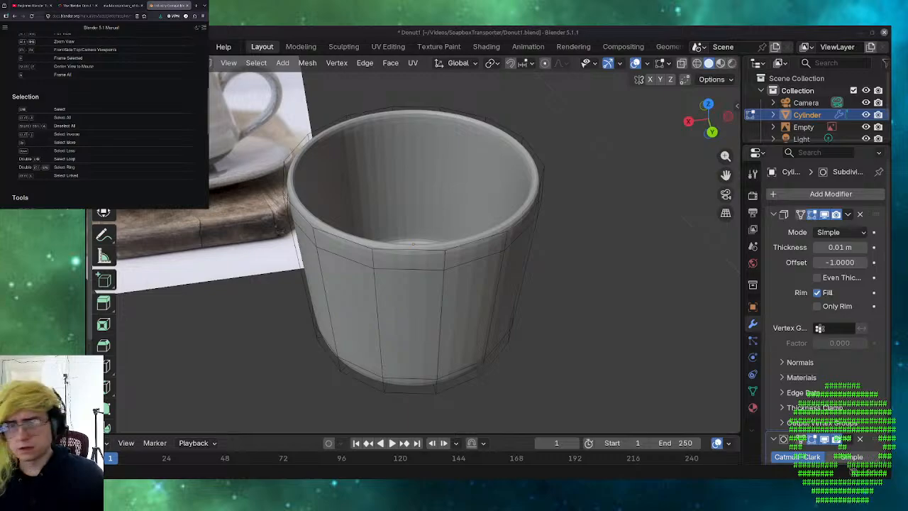
click(488, 237)
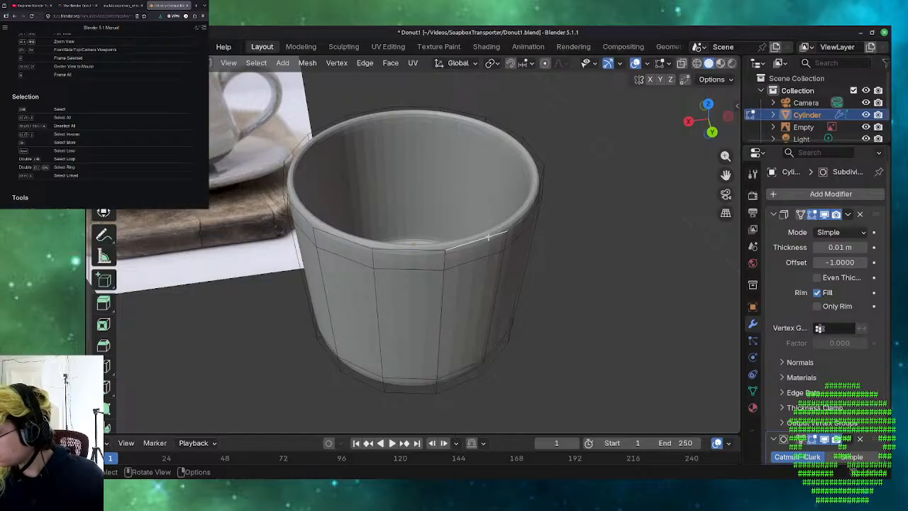
scroll(142, 79, up, 8)
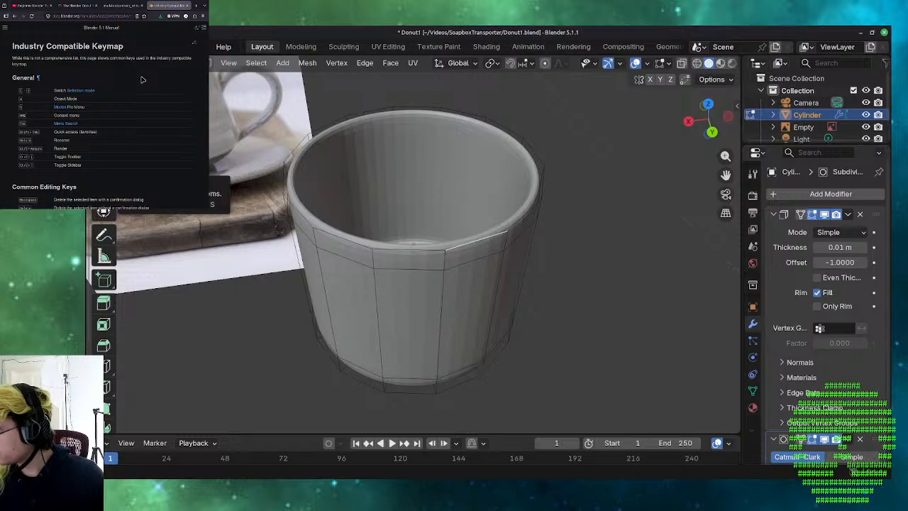
- Look through the Industry Compatible Keymap page down to Edit Mode Tools and return to its Selection section
scroll(142, 79, down, 10)
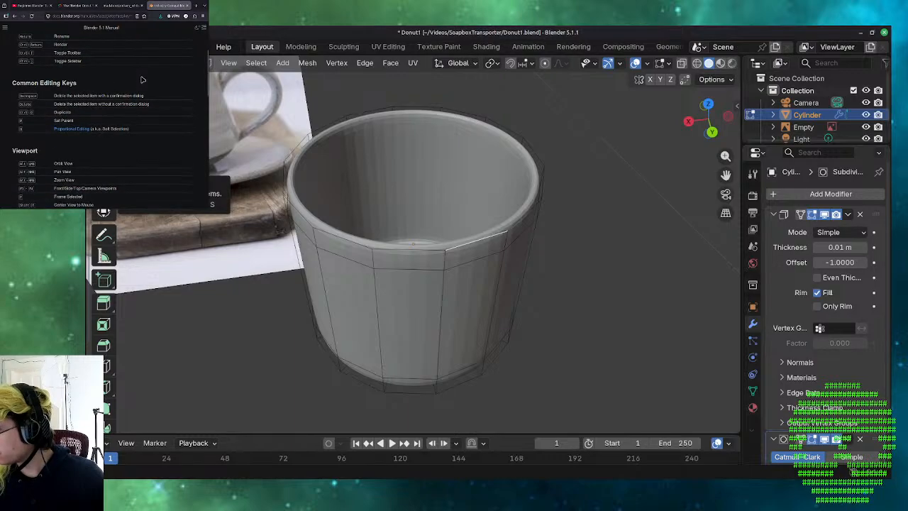
scroll(142, 79, down, 5)
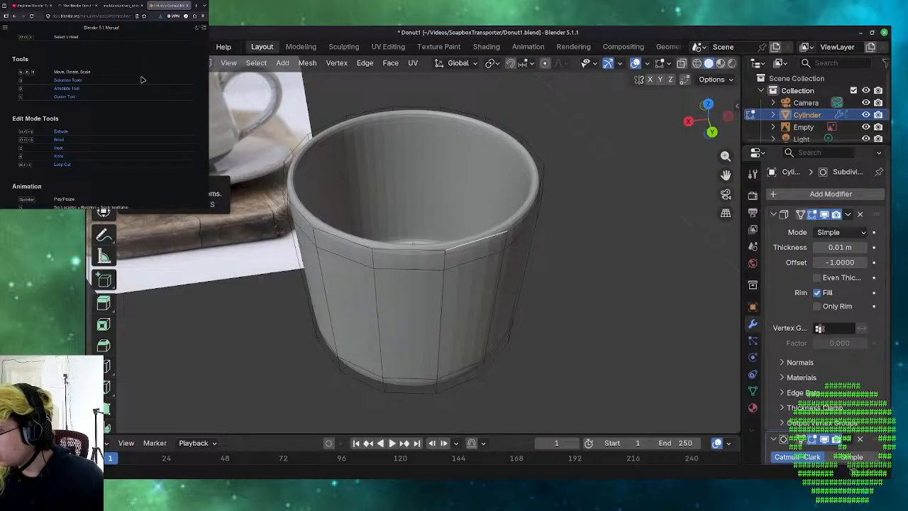
scroll(141, 79, up, 3)
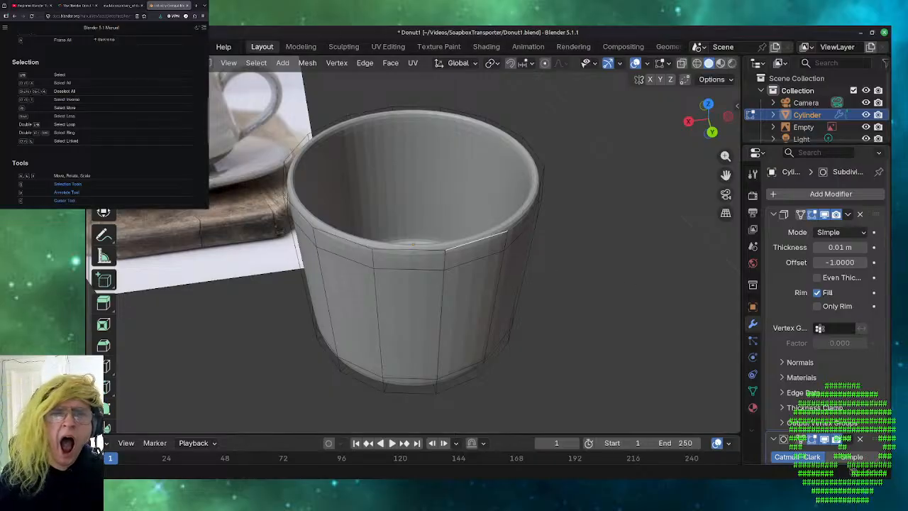
- Open Blender's Preferences, search the settings for "selec" and clear the search again
click(132, 46)
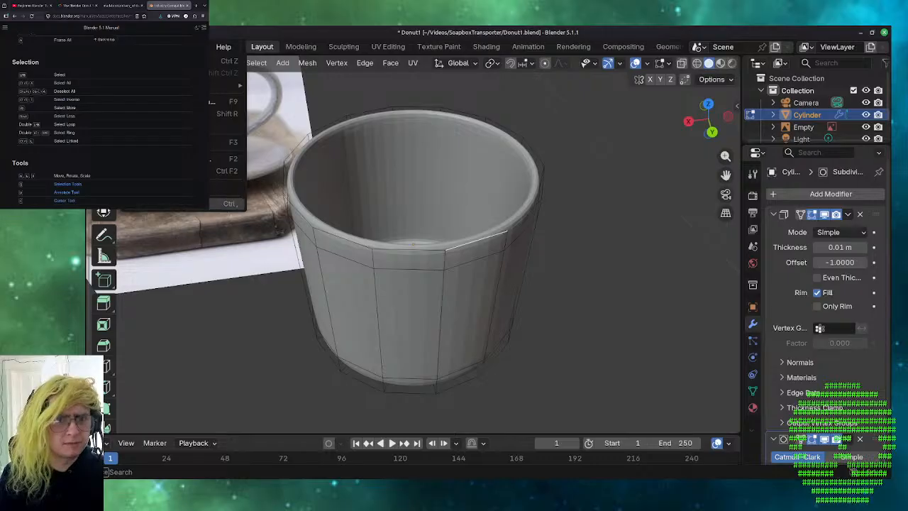
click(134, 203)
click(398, 201)
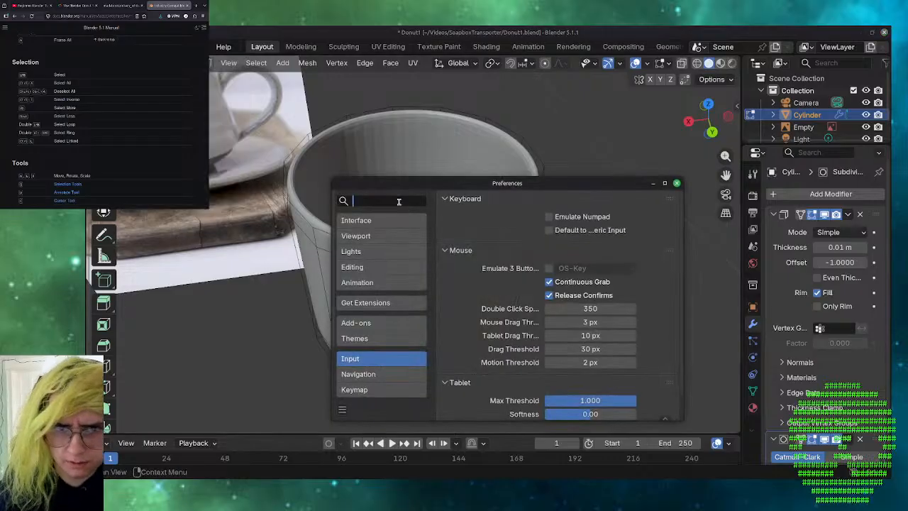
text(sele)
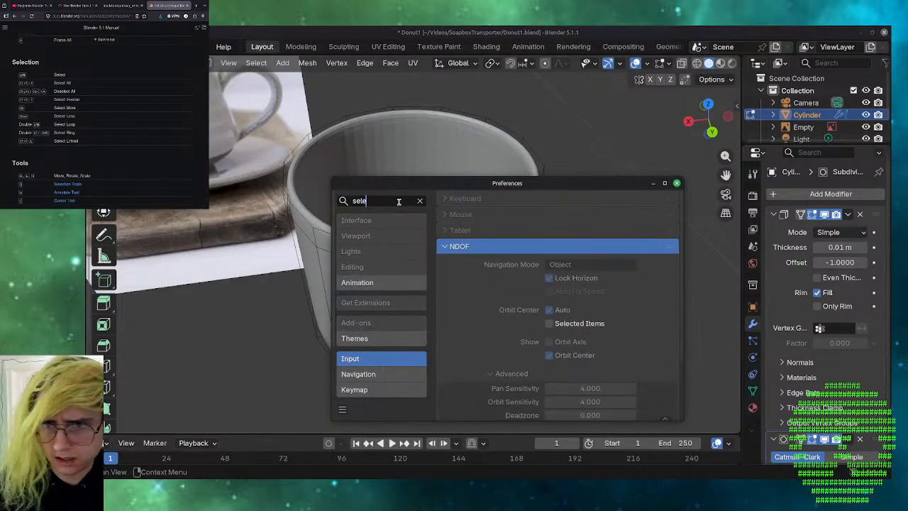
text(c)
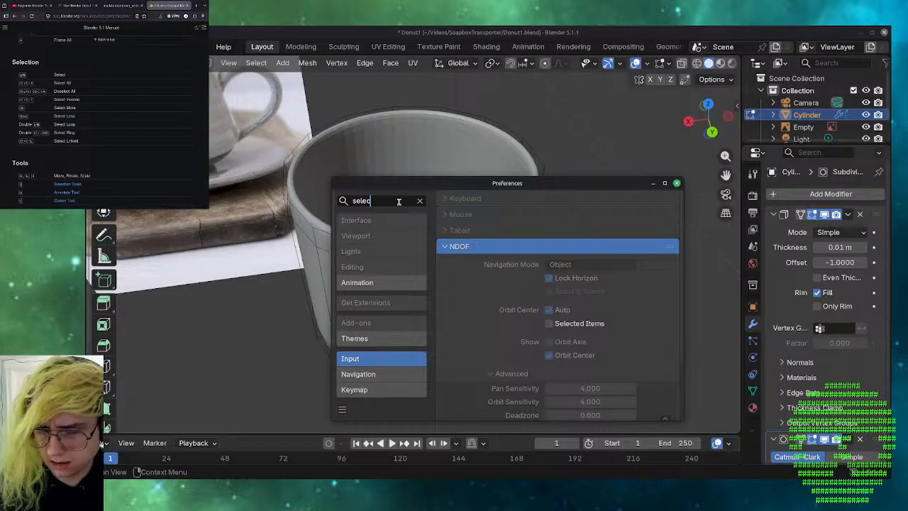
key(BackSpace)
key(BackSpace)
key(BackSpace)
key(BackSpace)
key(BackSpace)
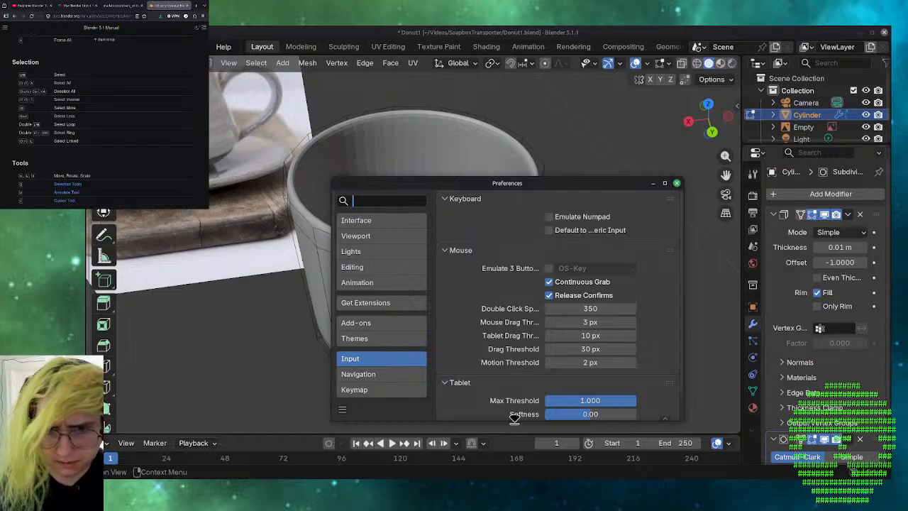
- Show the Keymap preferences and expand the Mesh group under 3D View
click(415, 390)
click(414, 392)
scroll(514, 343, down, 10)
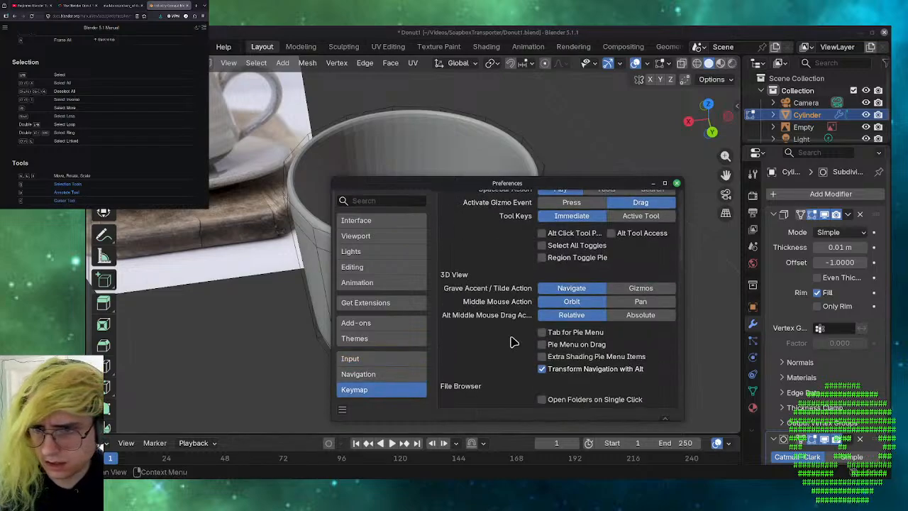
scroll(514, 343, down, 3)
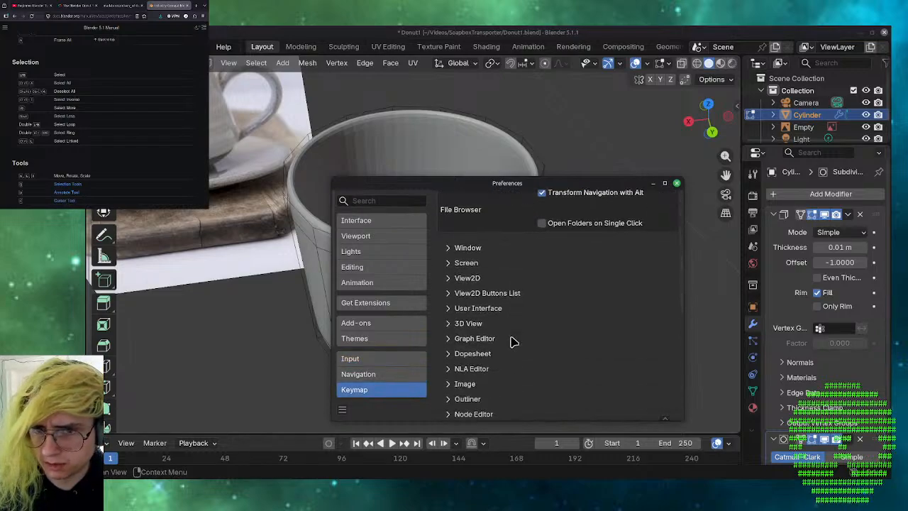
click(446, 327)
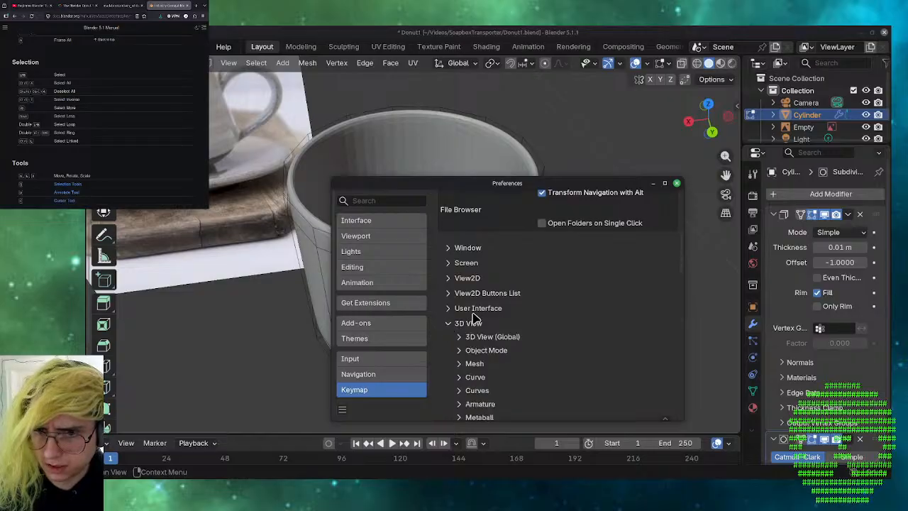
scroll(472, 319, down, 3)
click(462, 316)
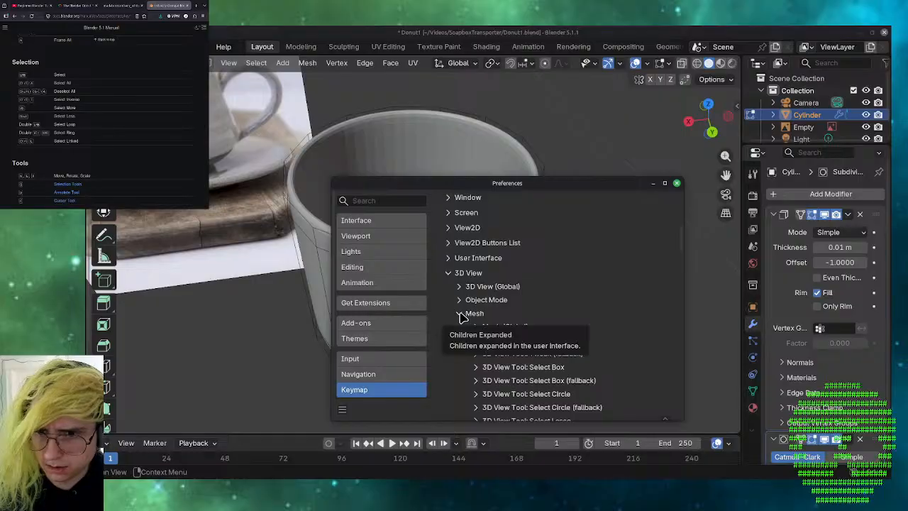
- Look through the Mesh tool keymaps, expand 3D View Tool: Select Box and widen the Preferences window to read its shortcuts
scroll(462, 317, down, 3)
scroll(462, 317, down, 3)
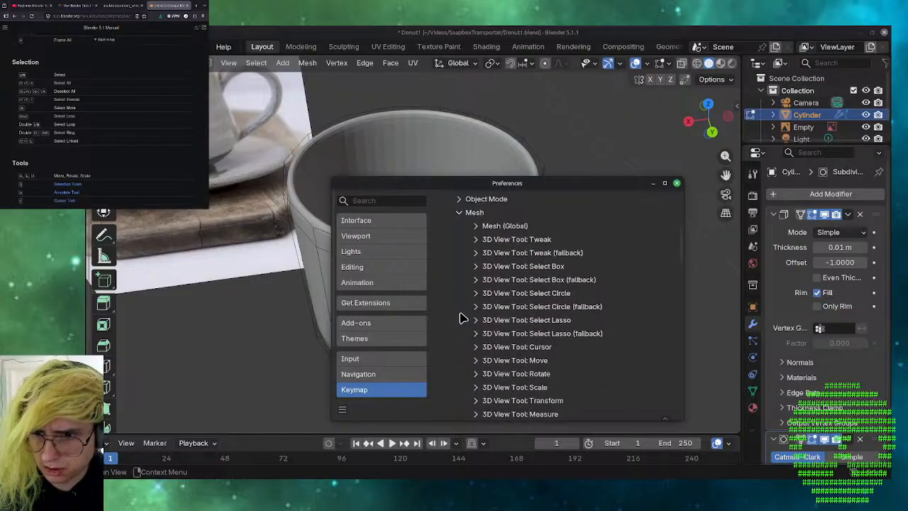
scroll(462, 317, down, 9)
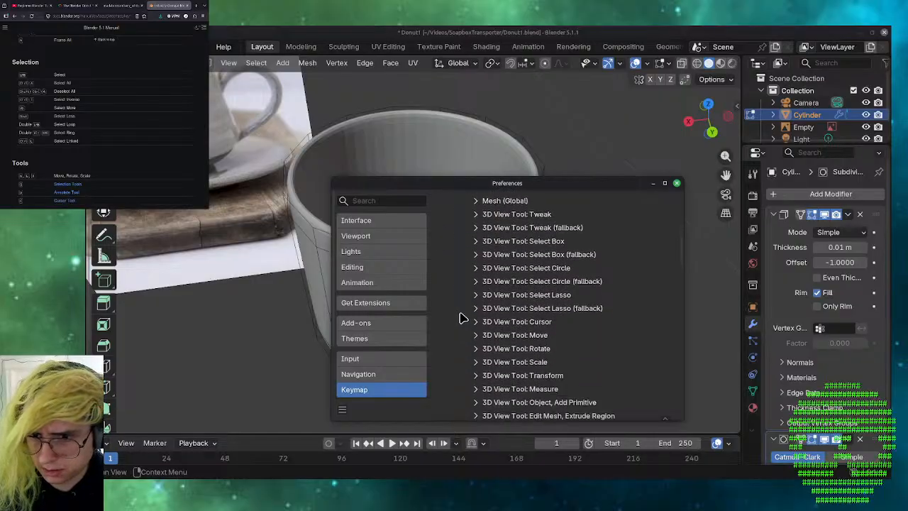
scroll(462, 317, down, 10)
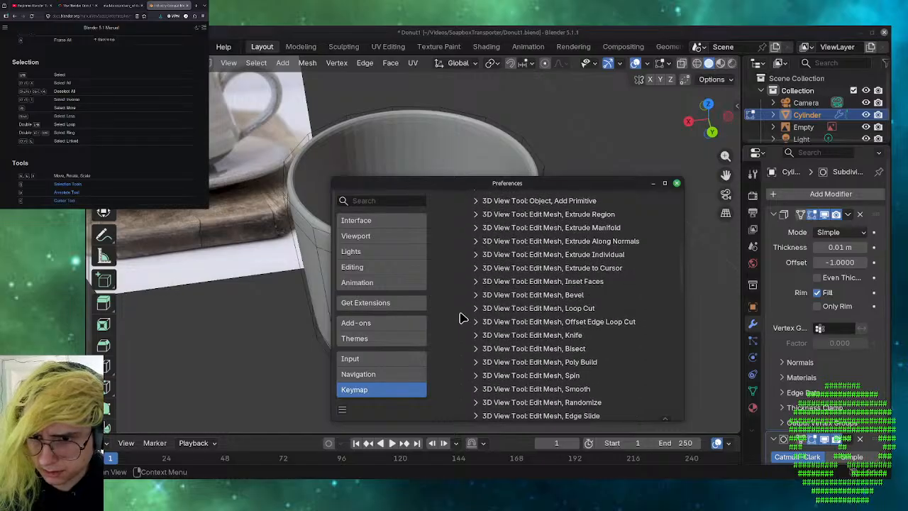
scroll(461, 317, down, 3)
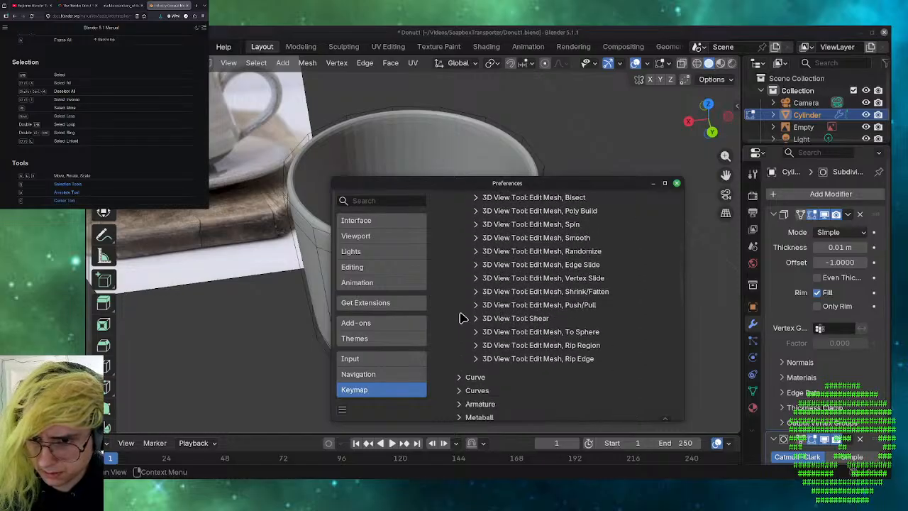
scroll(461, 317, up, 14)
scroll(461, 317, up, 6)
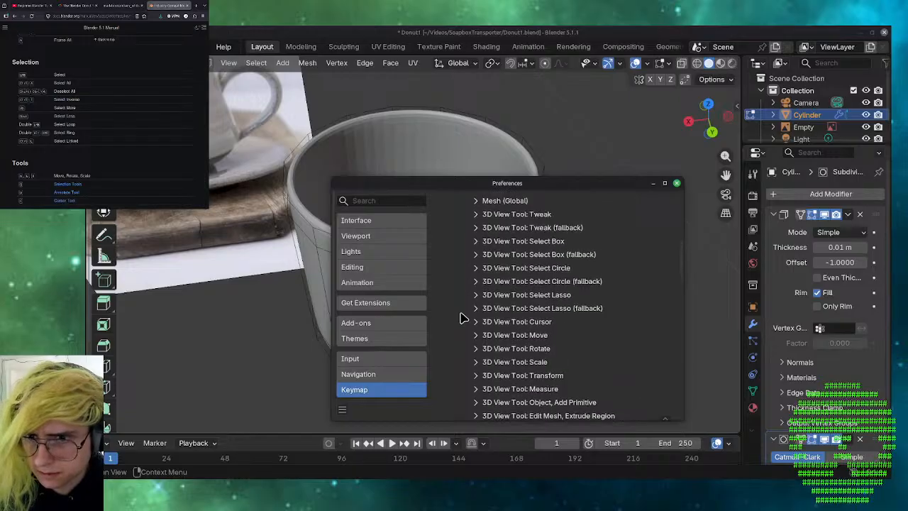
click(476, 242)
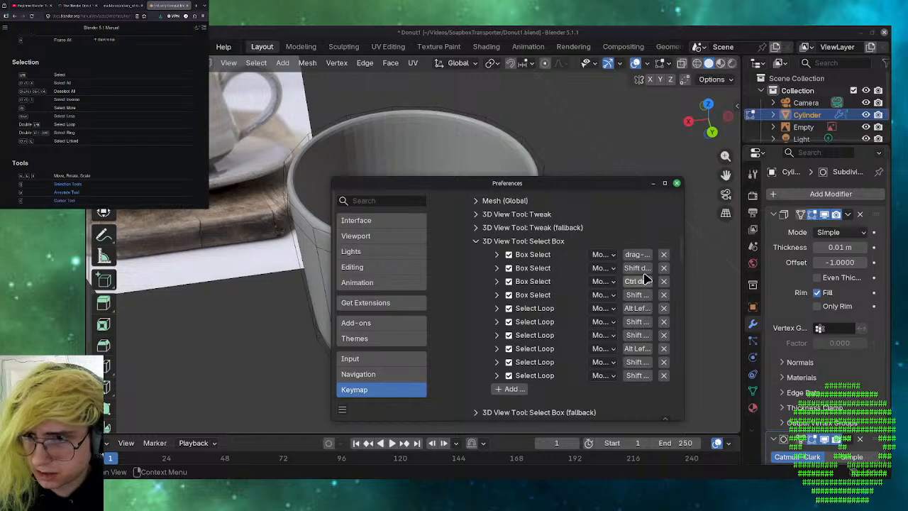
drag(682, 292, 824, 302)
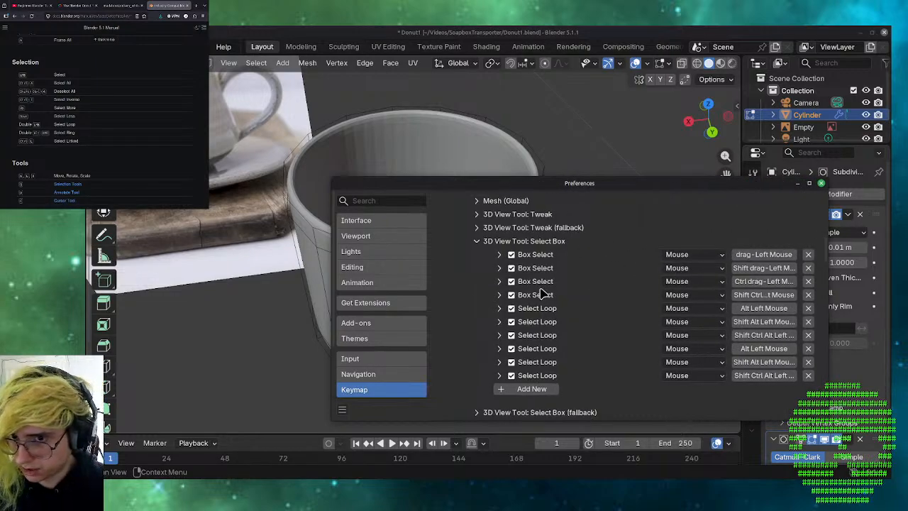
click(764, 308)
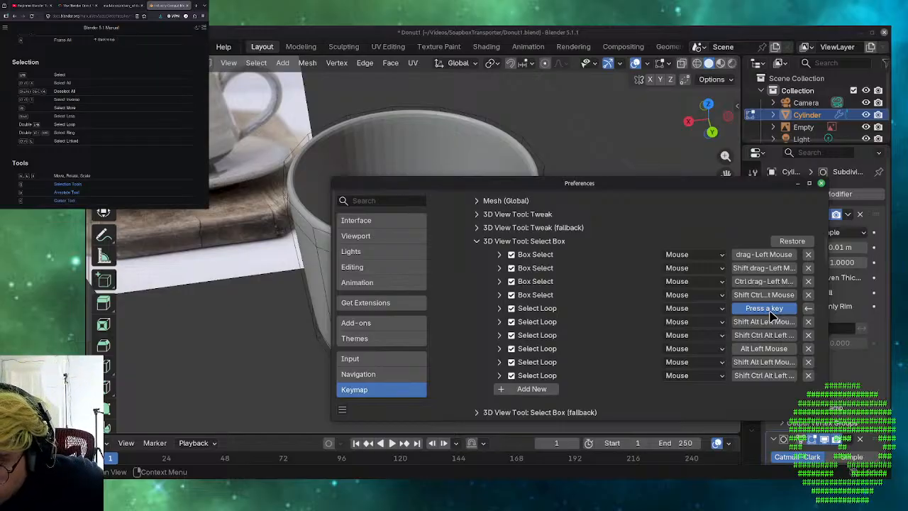
click(809, 312)
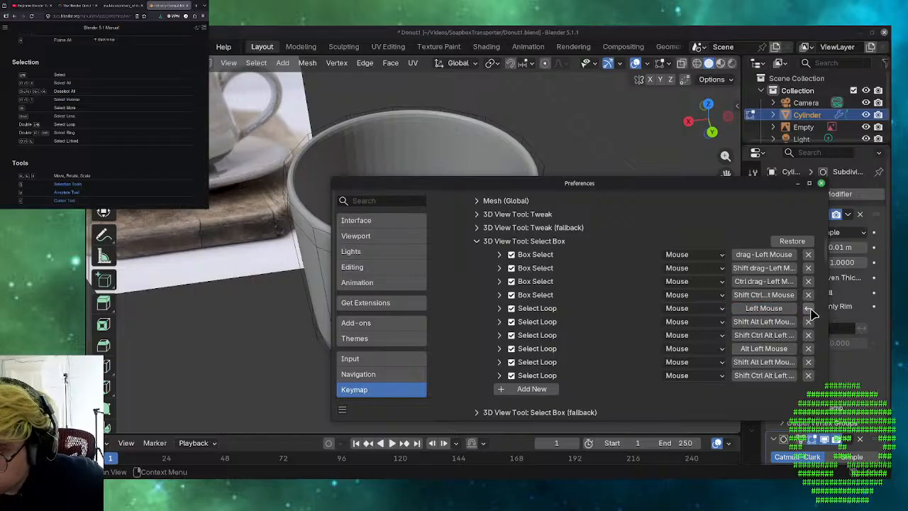
click(812, 313)
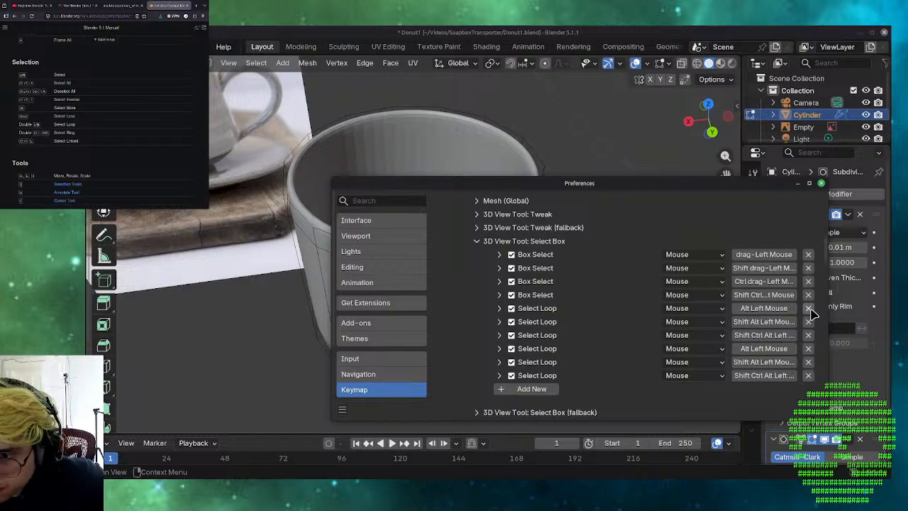
- Try to assign Caps Lock to the second Alt Left Mouse Select Loop entry, and restore its default shortcut
click(785, 355)
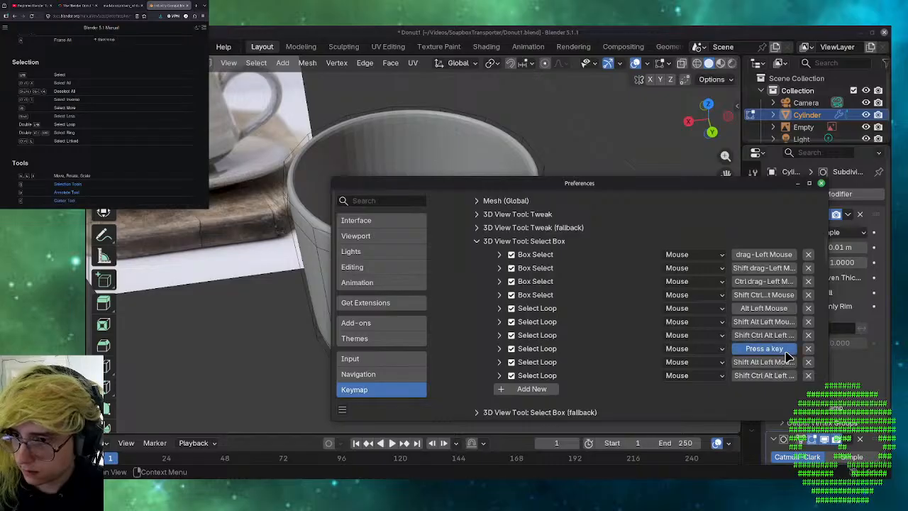
key(Caps_Lock)
click(785, 355)
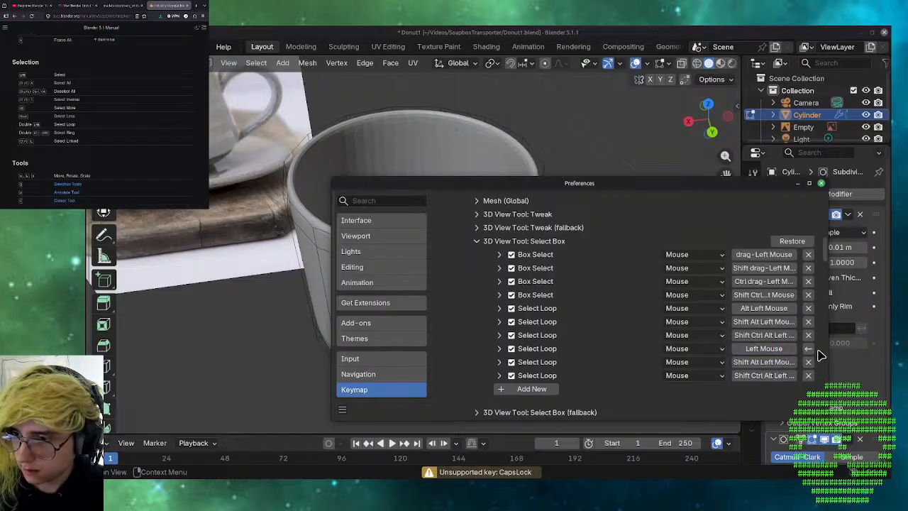
click(808, 349)
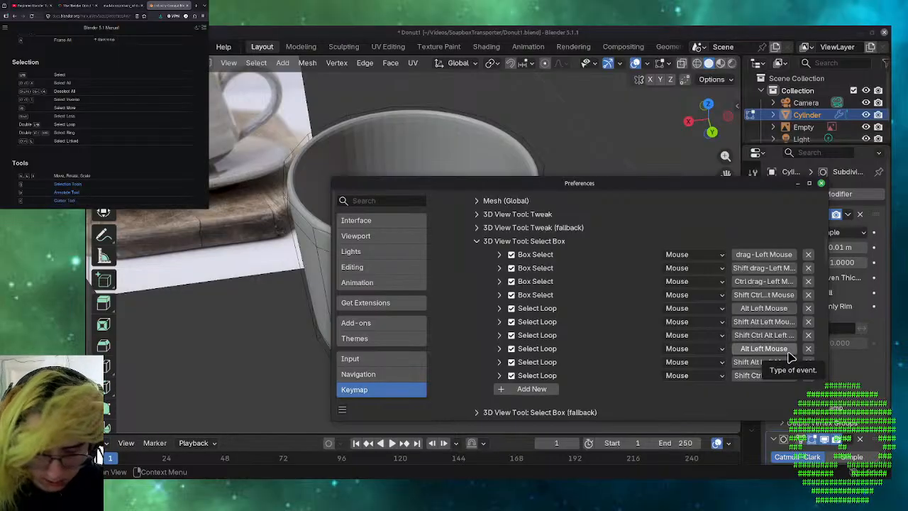
- Assign the Application key to both Select Loop entries bound to Alt Left Mouse in the Select Box keymap
click(765, 348)
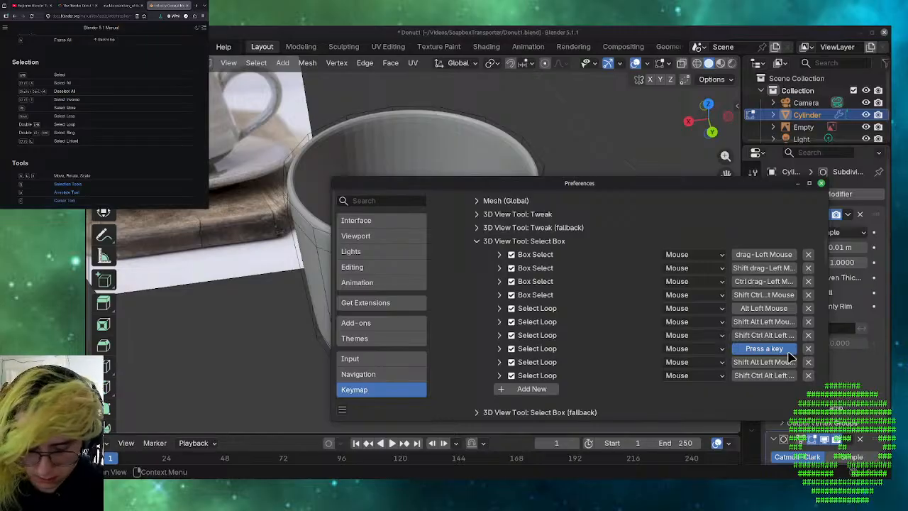
key(Menu)
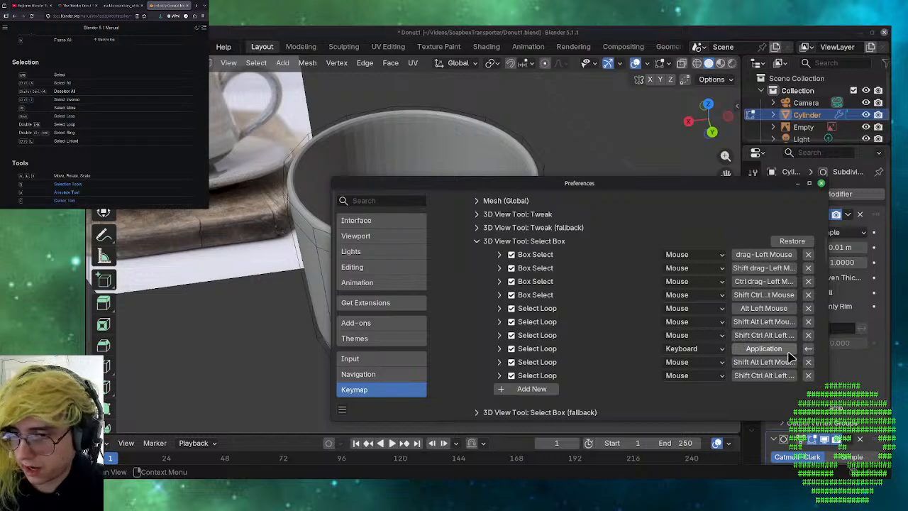
click(785, 306)
key(Menu)
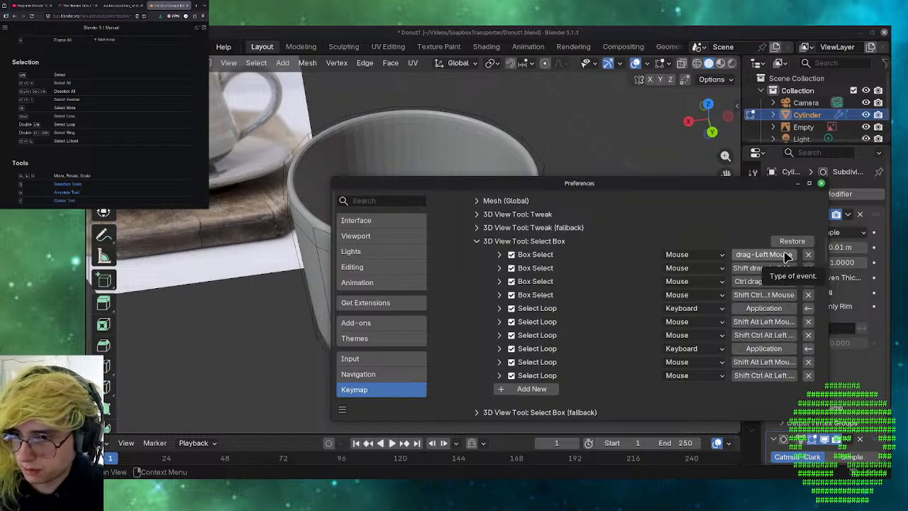
- Assign Button5 Mouse to both Select Loop entries set to the Application key, and close the Preferences
click(762, 309)
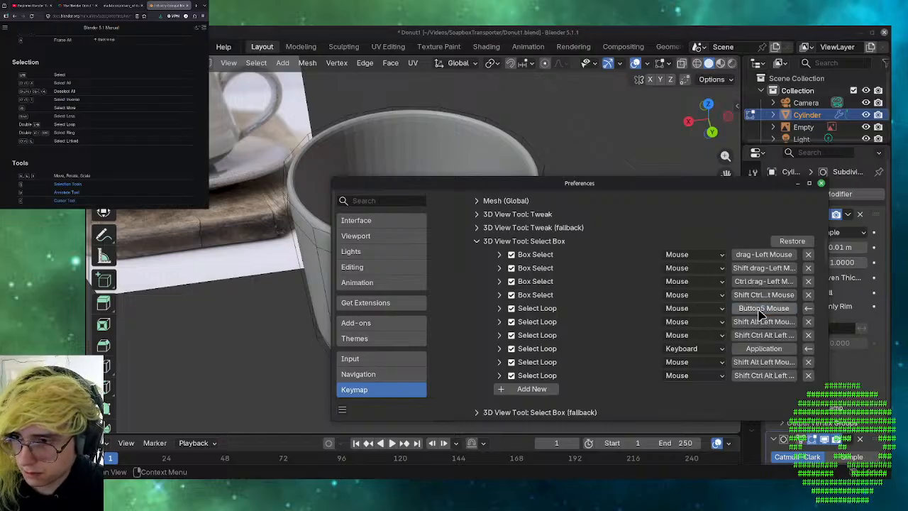
click(762, 348)
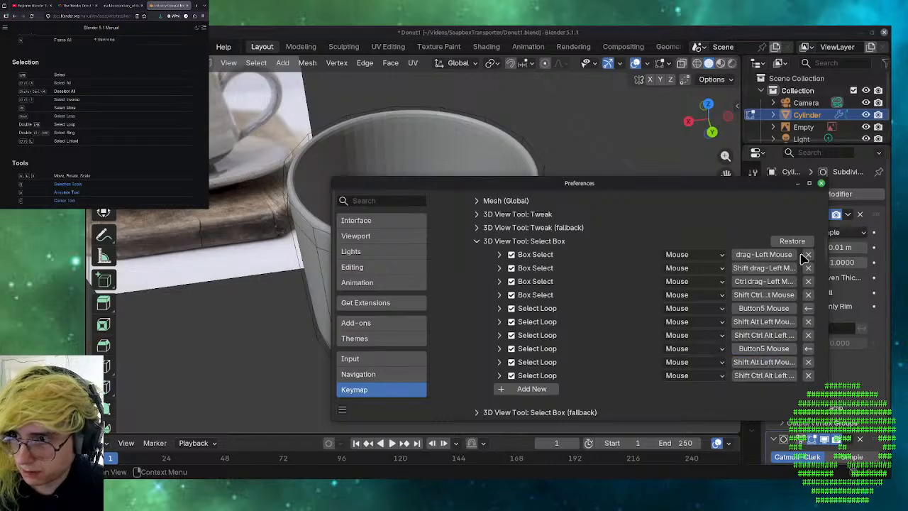
click(821, 184)
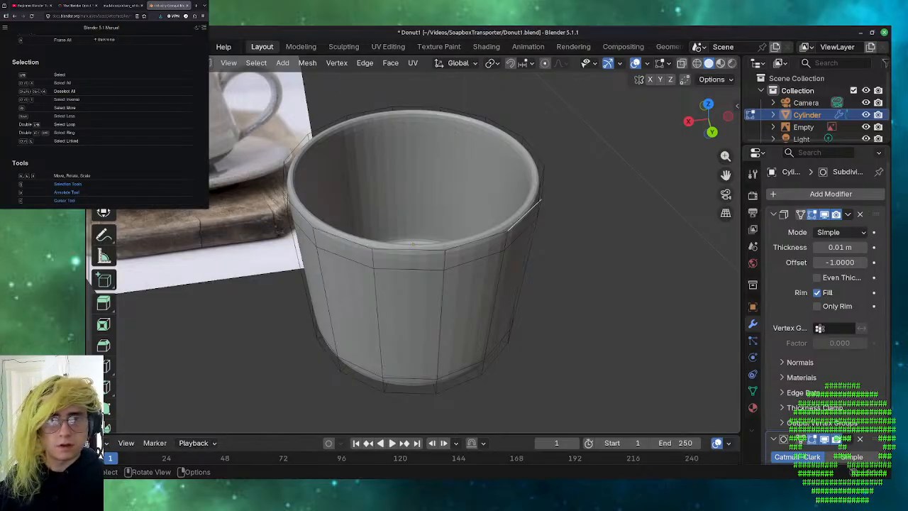
- Reopen the keymap Preferences, restore the default shortcut of both Button5 Mouse Select Loop entries under 3D View Tool: Select Box, and collapse that keymap
click(131, 47)
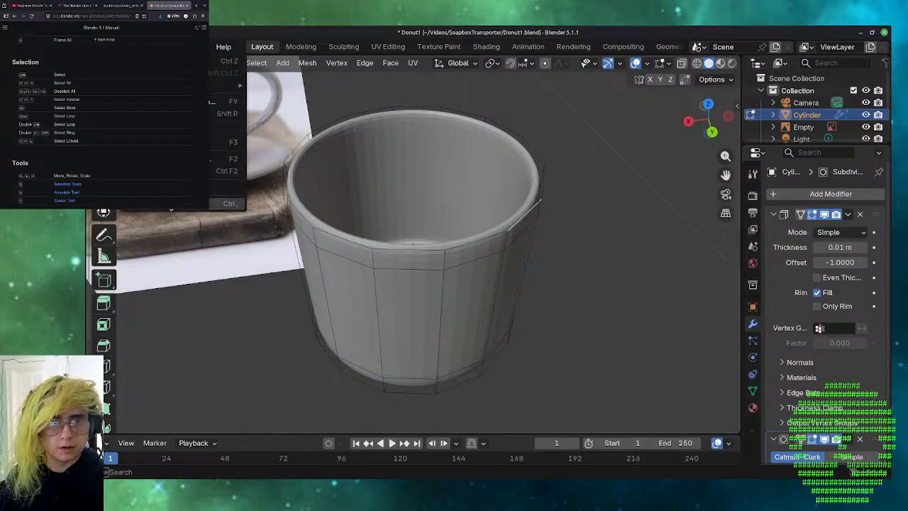
click(199, 203)
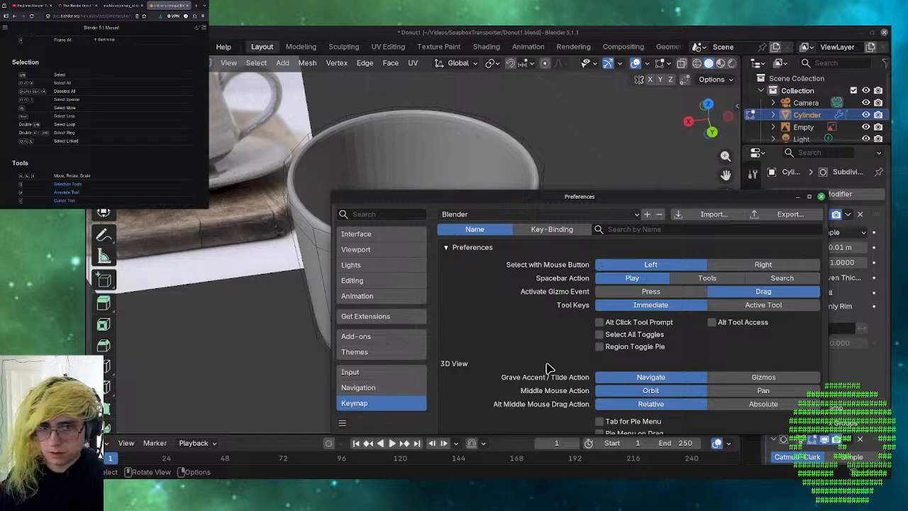
scroll(514, 325, down, 10)
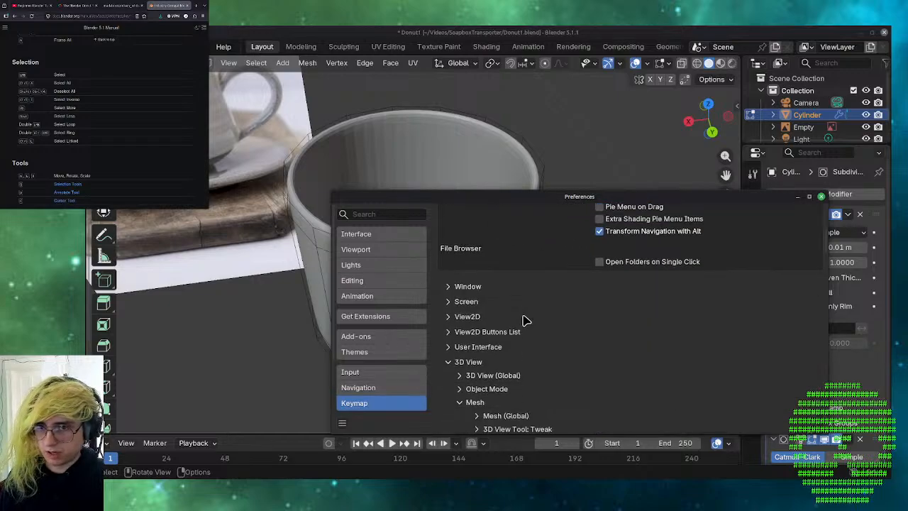
scroll(514, 325, down, 5)
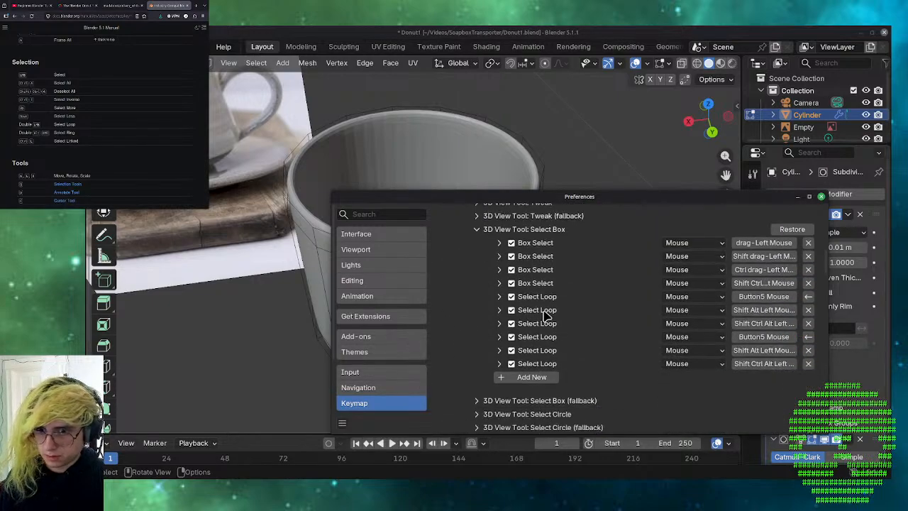
scroll(545, 315, up, 3)
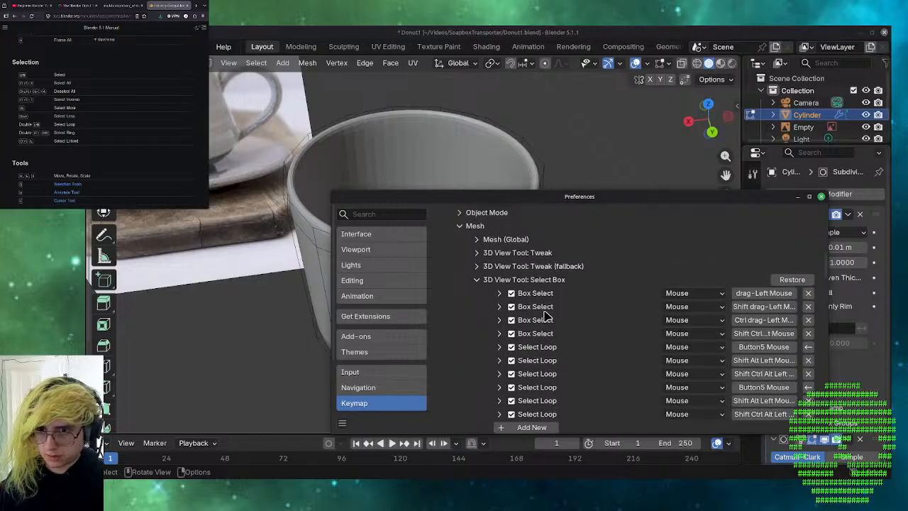
click(787, 386)
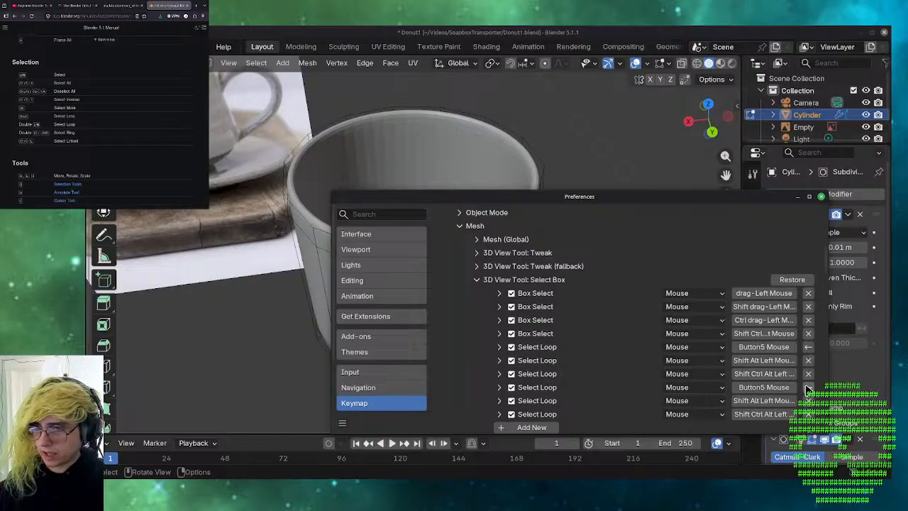
alt+click(808, 386)
click(808, 346)
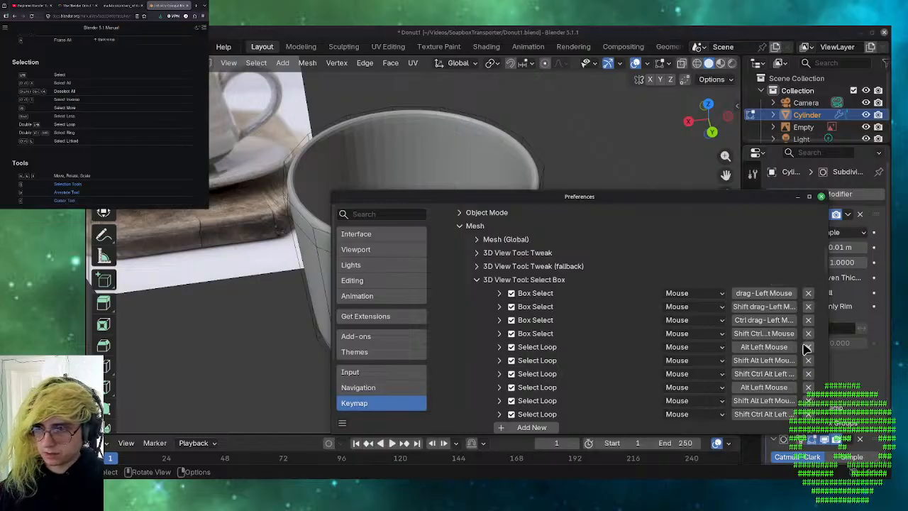
click(478, 280)
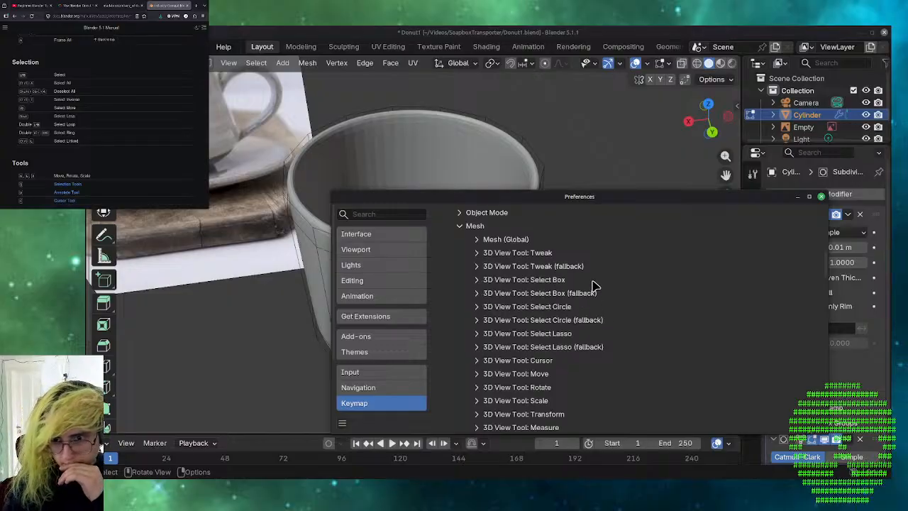
- Look through the remaining Mesh tool keymaps, including the Cursor tool's entries, for one that handles edge loop selection
scroll(594, 285, down, 2)
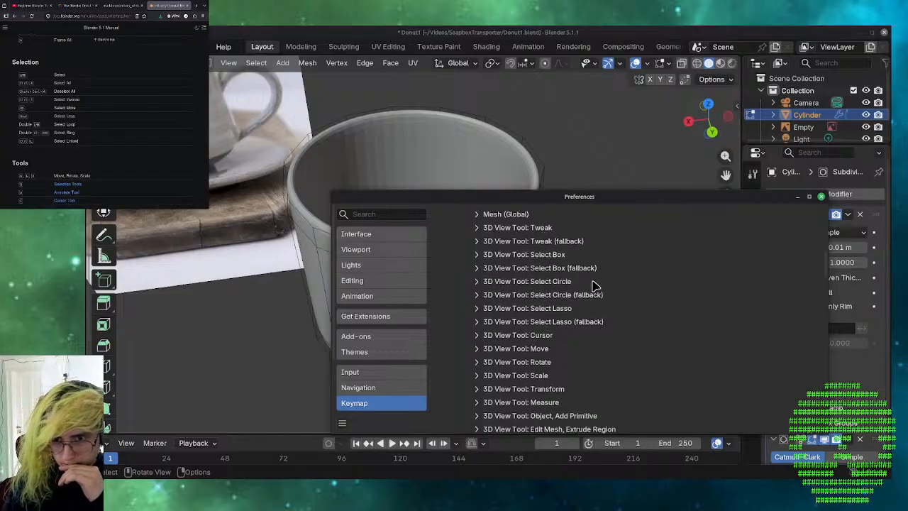
click(479, 336)
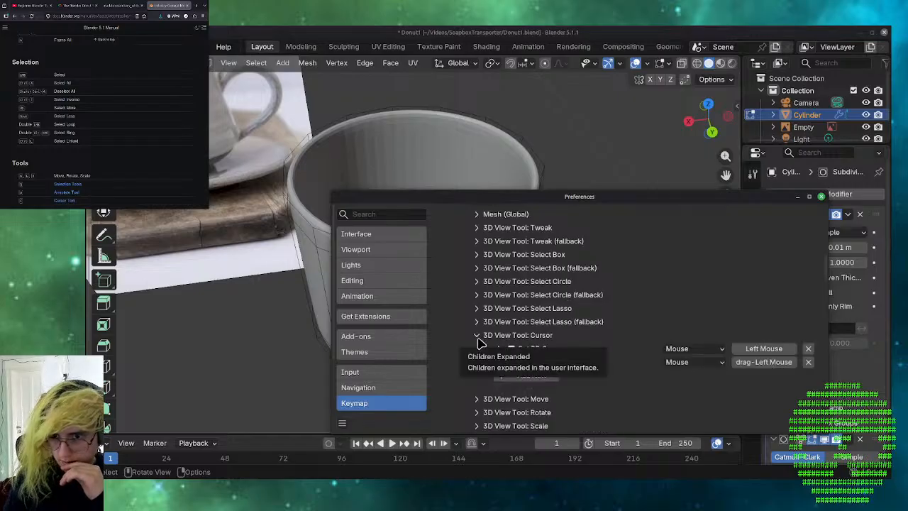
click(479, 336)
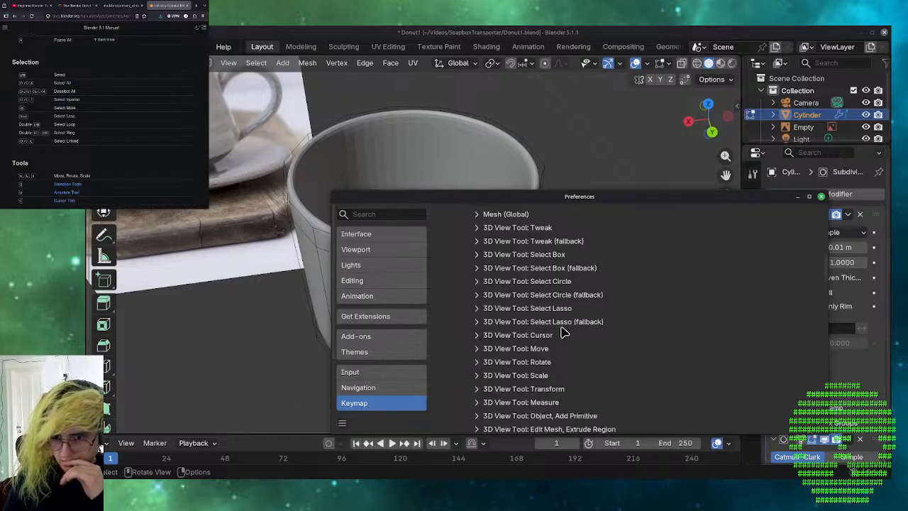
scroll(563, 331, down, 2)
scroll(563, 332, down, 4)
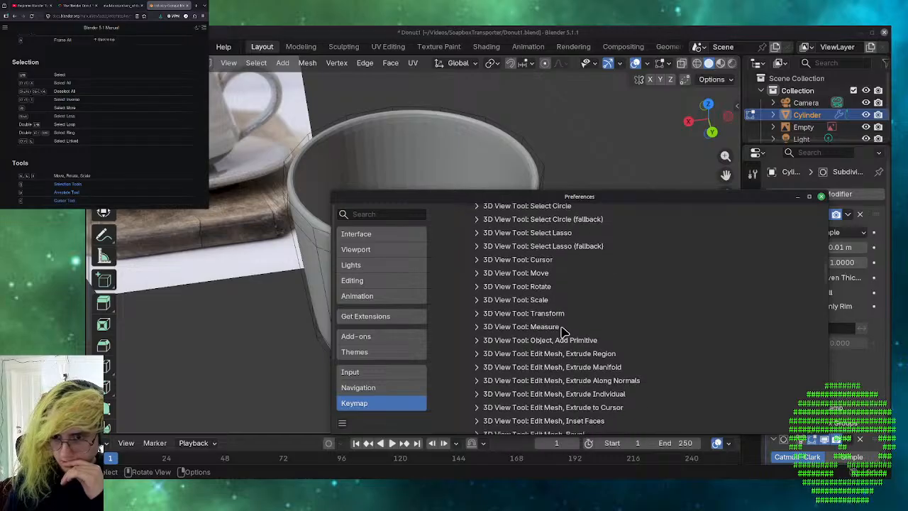
scroll(604, 350, down, 2)
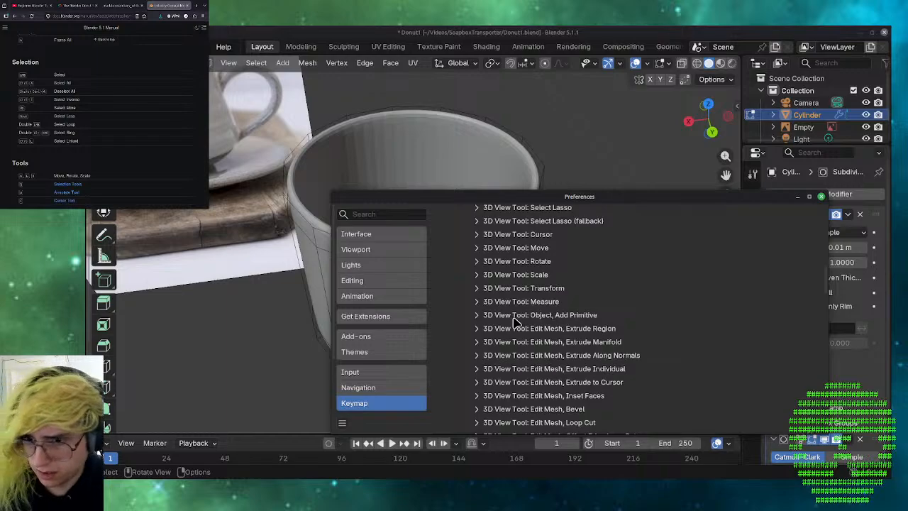
scroll(515, 321, down, 2)
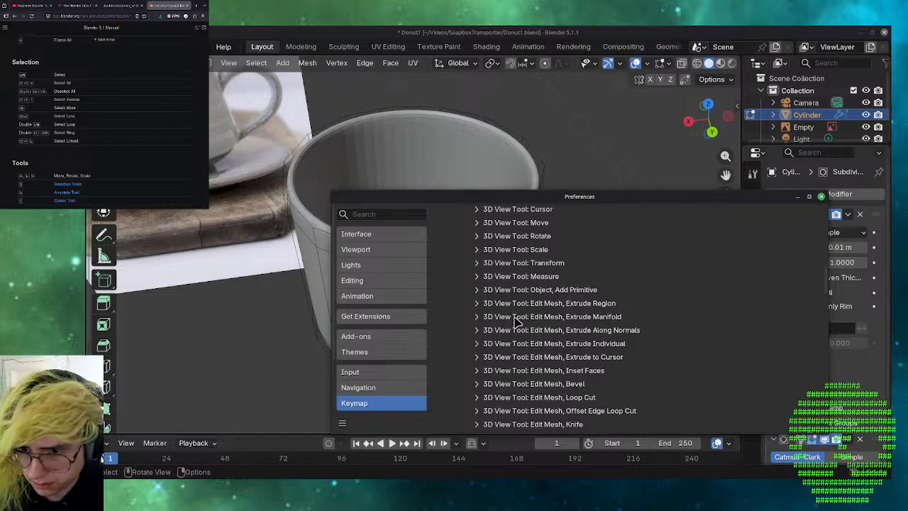
scroll(515, 321, down, 2)
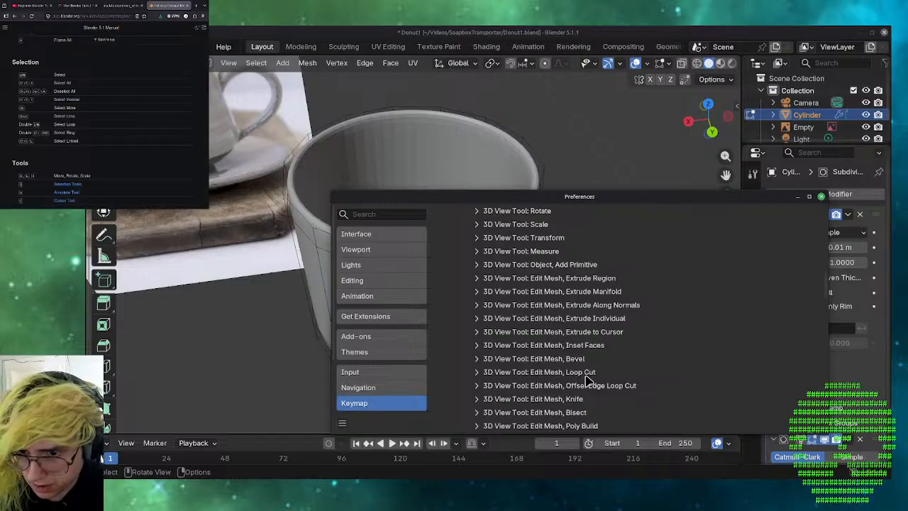
scroll(586, 380, down, 2)
scroll(589, 376, down, 2)
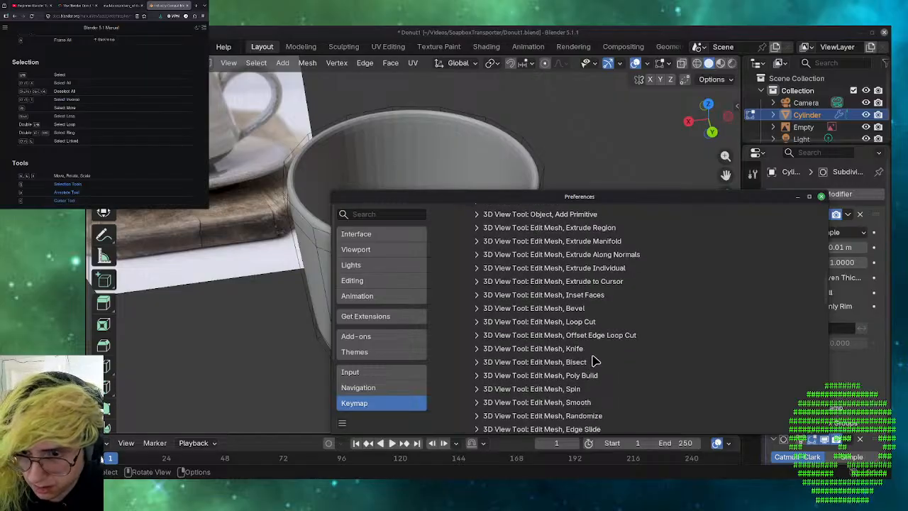
scroll(594, 361, down, 1)
scroll(594, 361, down, 1)
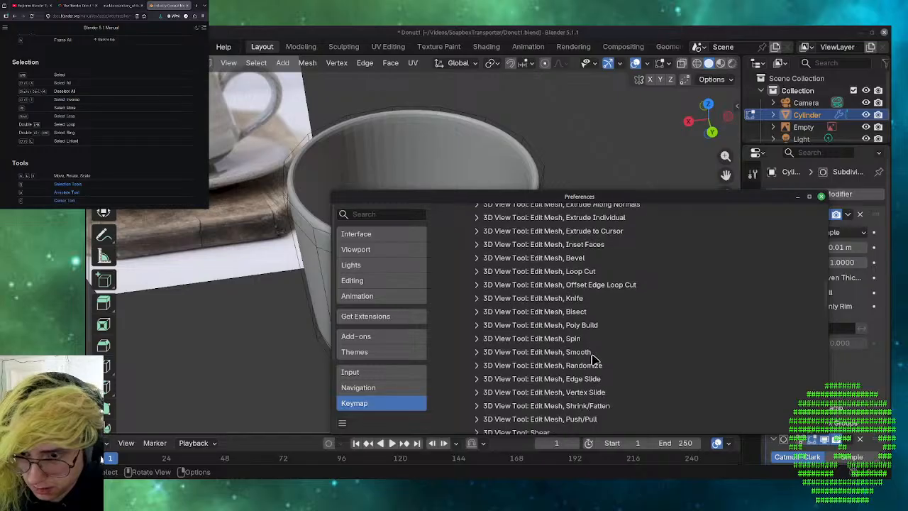
scroll(594, 361, down, 1)
scroll(595, 360, down, 1)
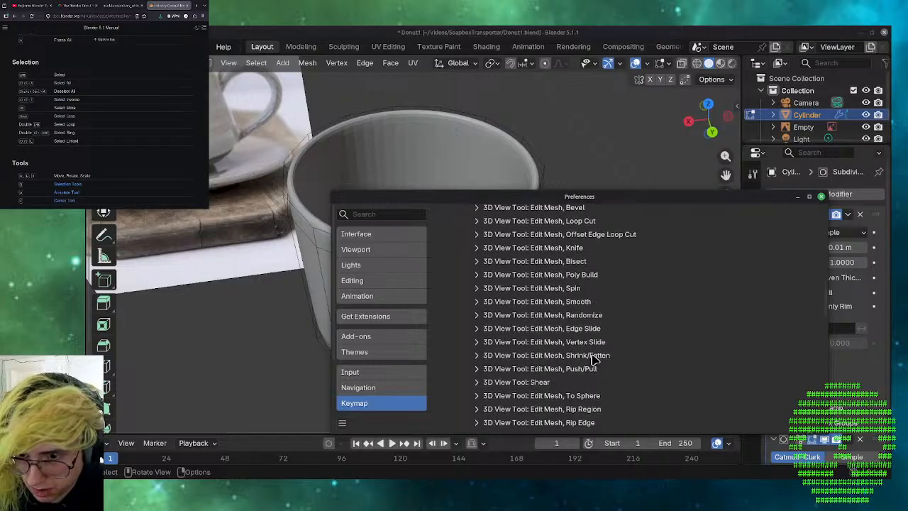
scroll(594, 360, down, 1)
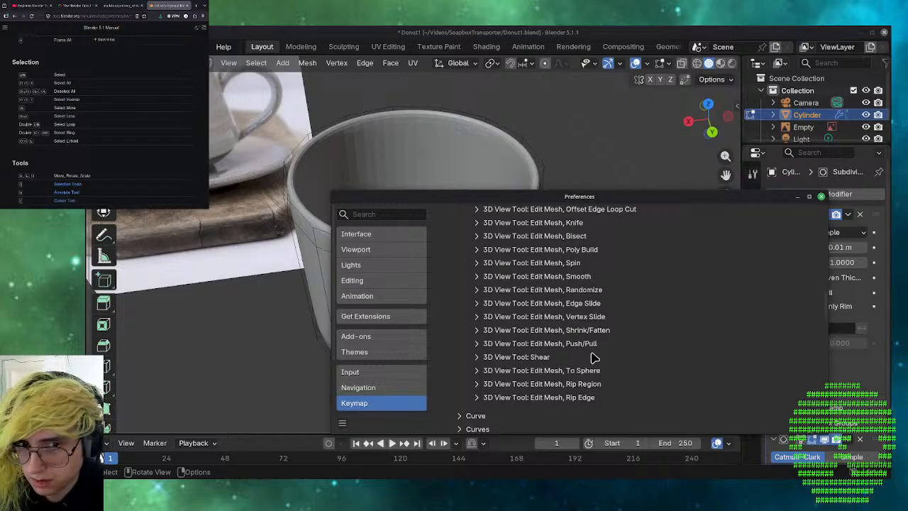
scroll(594, 358, down, 1)
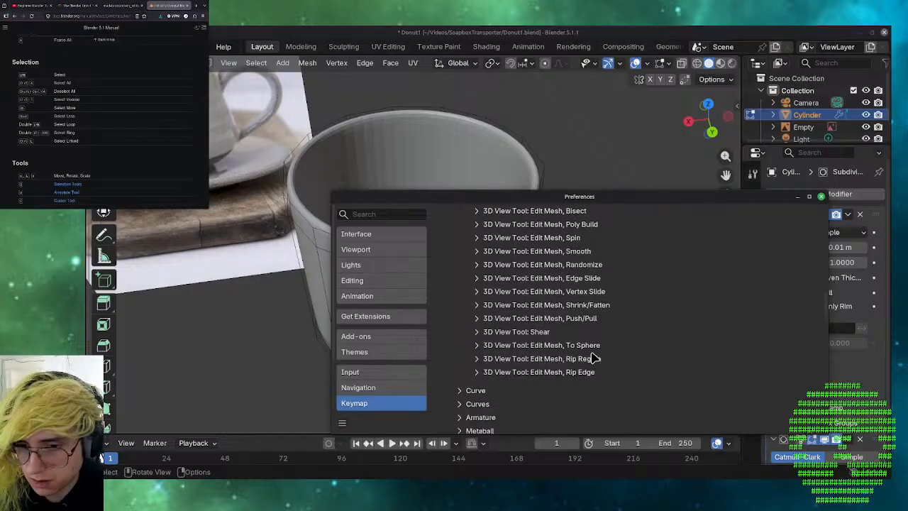
scroll(594, 359, up, 3)
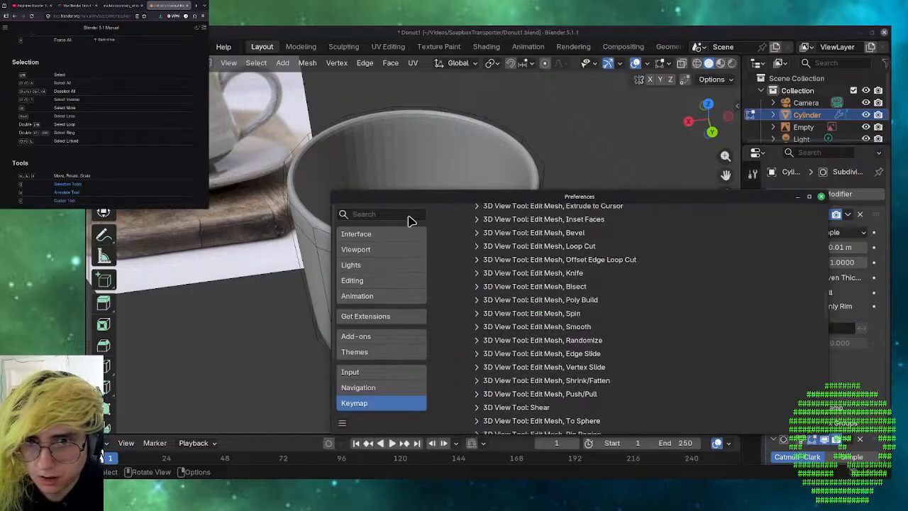
scroll(470, 264, down, 3)
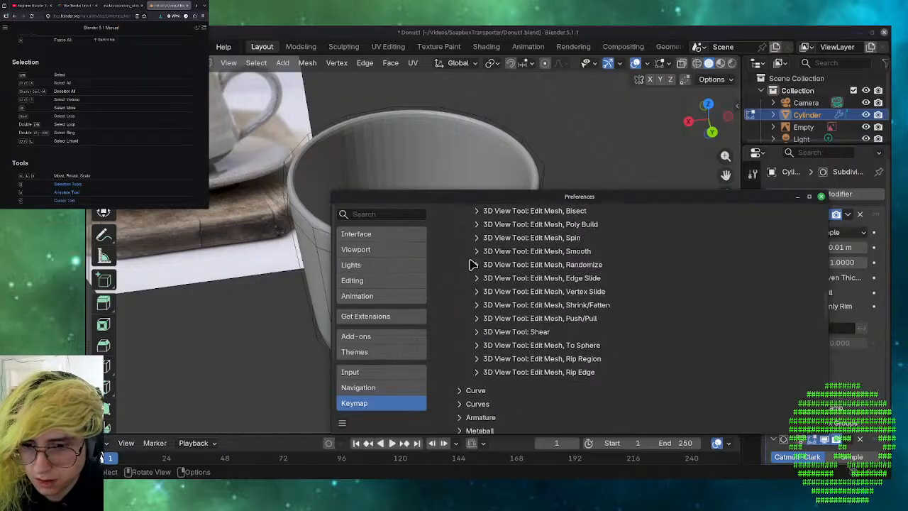
scroll(470, 264, down, 3)
scroll(470, 263, up, 6)
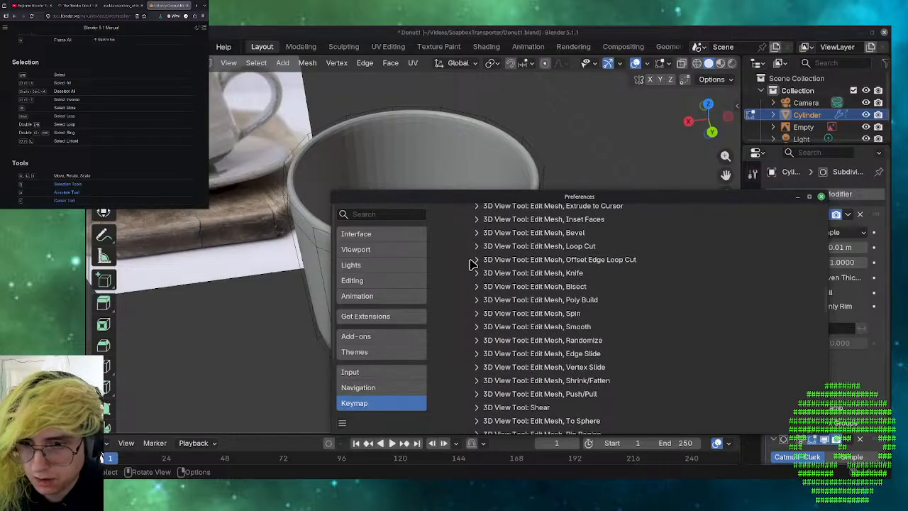
scroll(470, 264, down, 1)
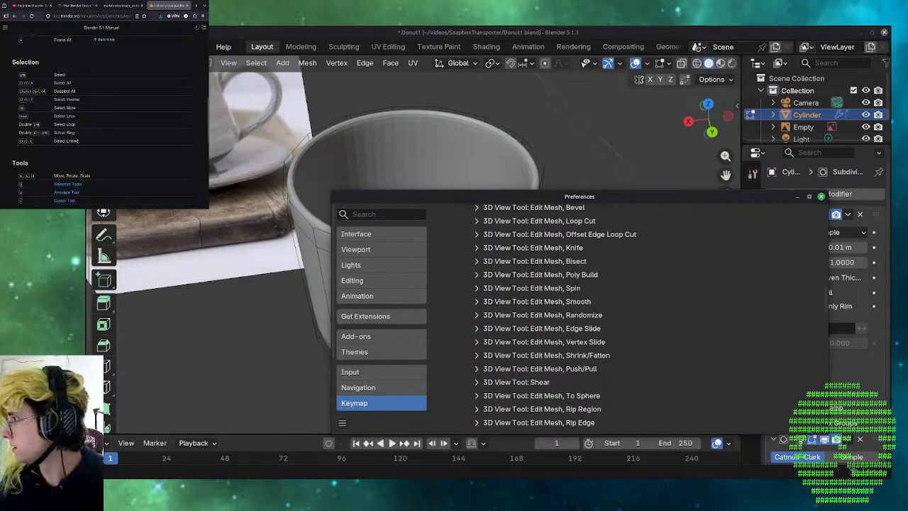
- Switch to the Blender manual in the browser, search it for "EDIT MESH LOOP" and skim the results
scroll(76, 72, up, 5)
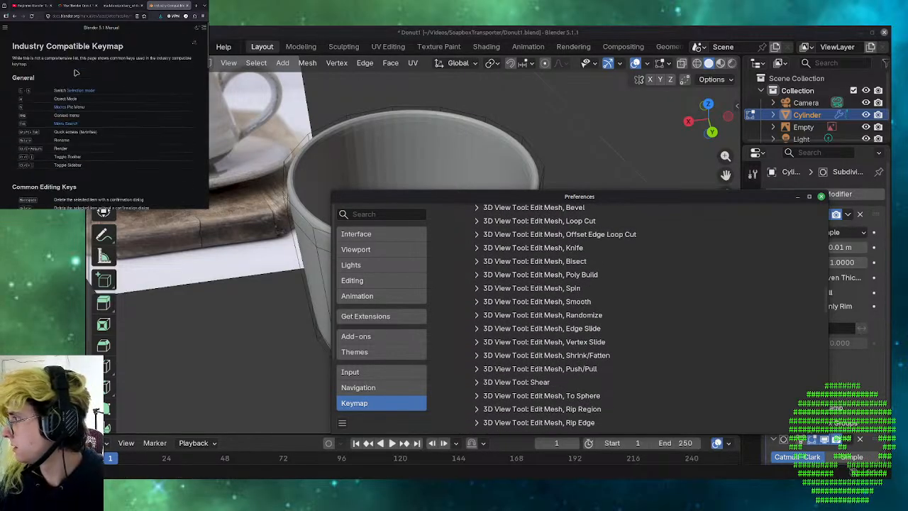
click(5, 28)
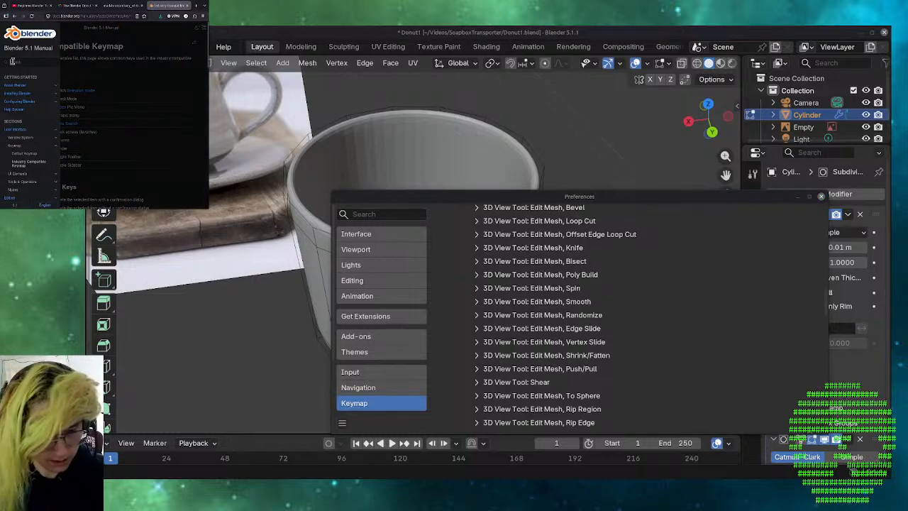
click(12, 62)
text(EDIT ME)
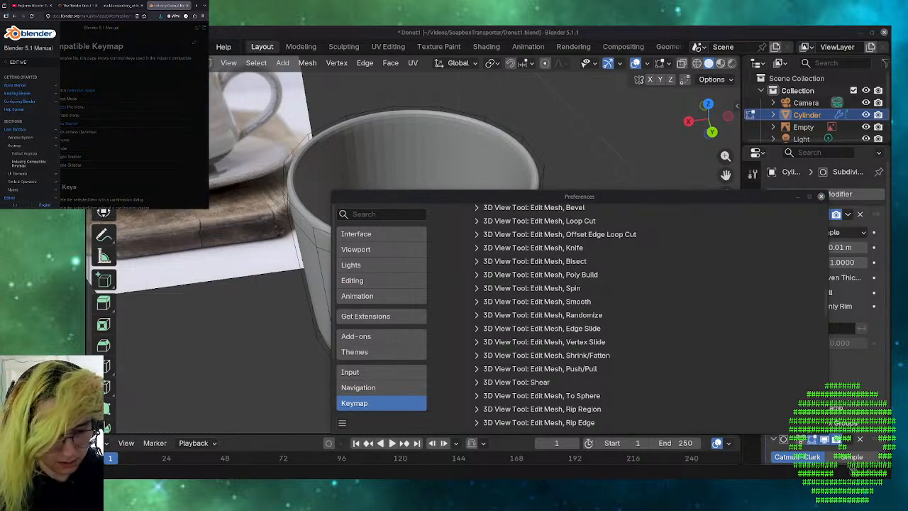
text(SH)
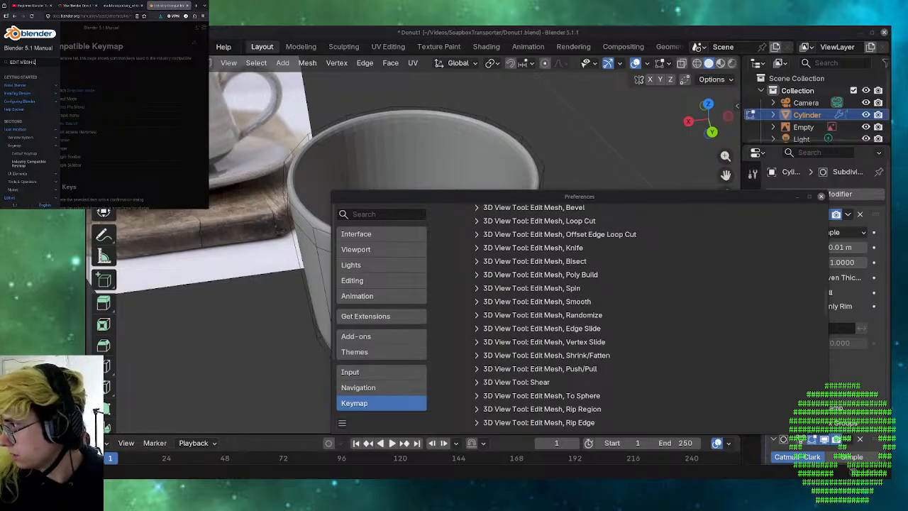
text( LOOP)
key(Return)
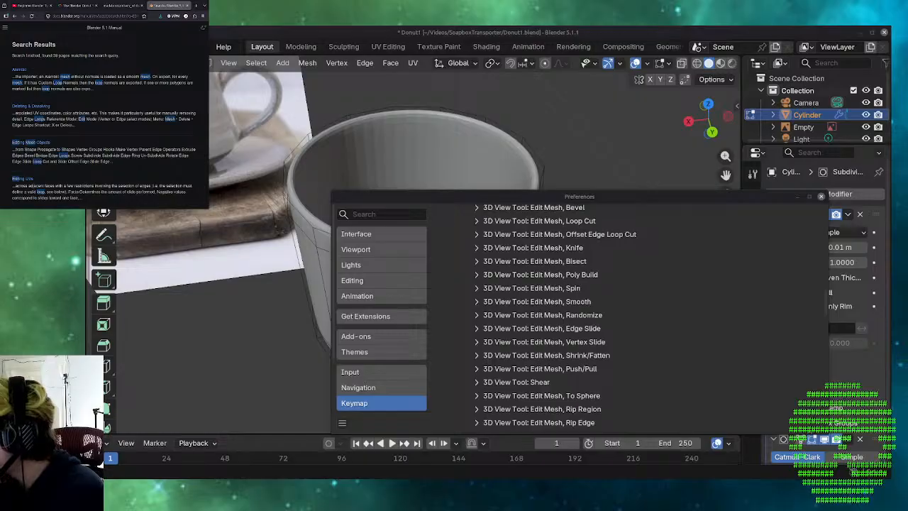
scroll(129, 135, down, 3)
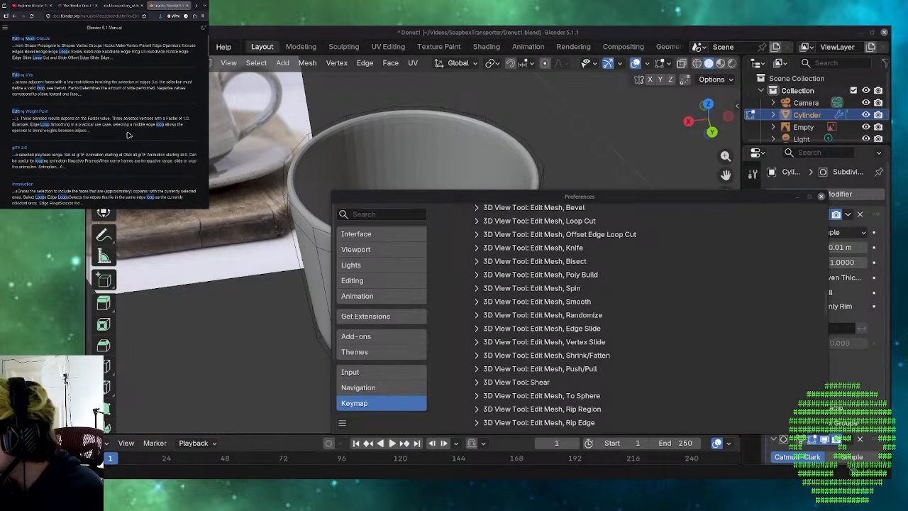
scroll(127, 134, up, 3)
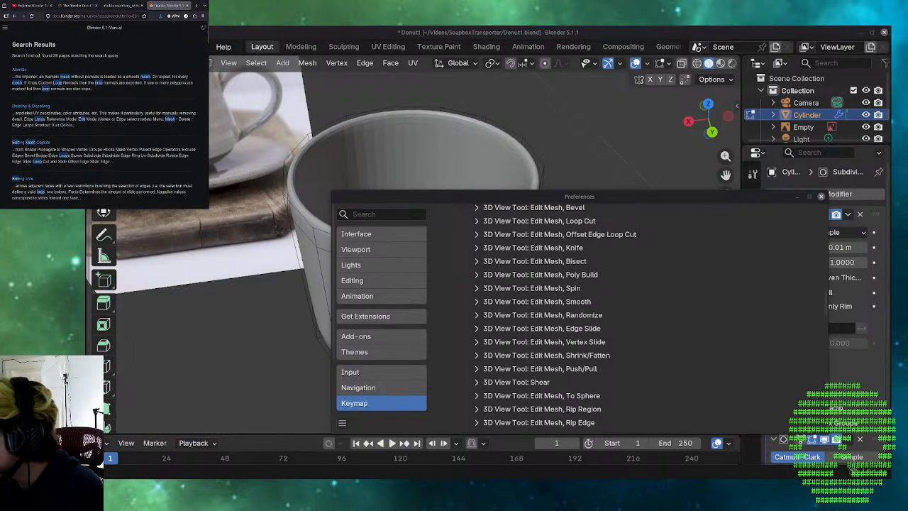
- Refine the manual search to "EDIT MESH LOOP SELECT" and look through the results
click(5, 28)
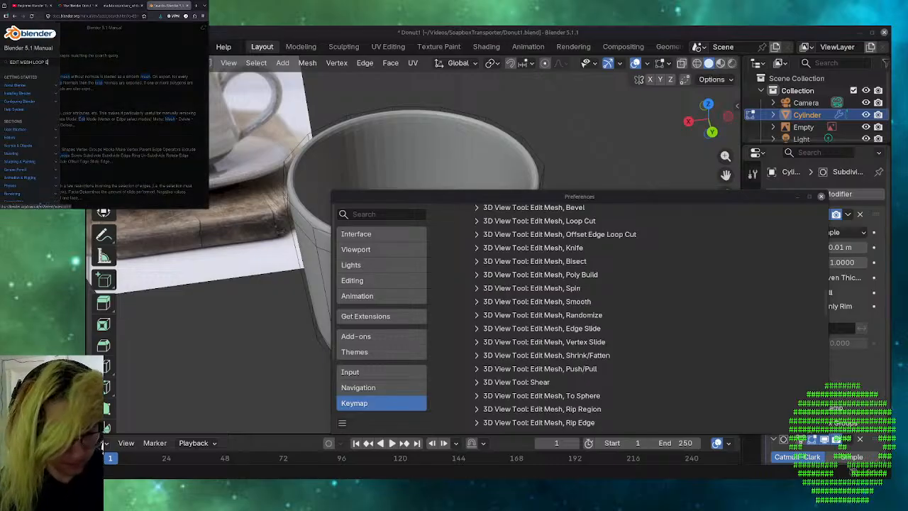
text(SELE)
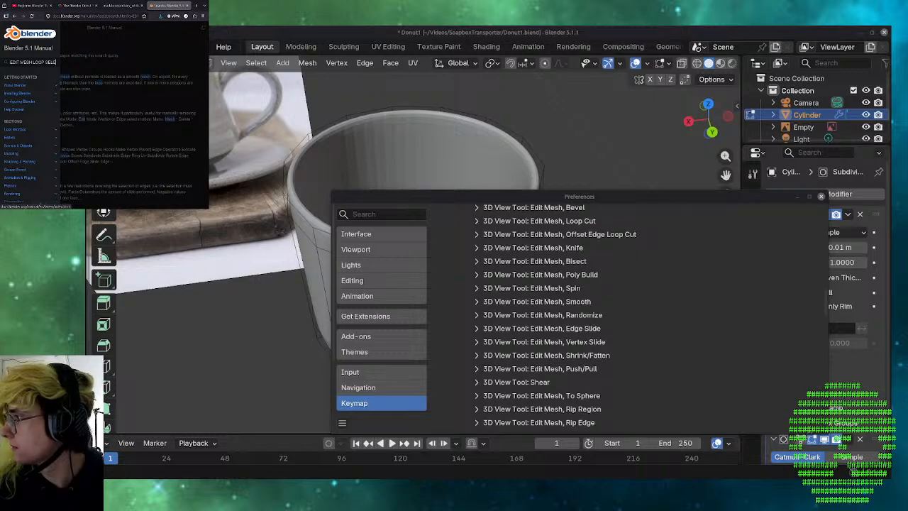
text(CT)
key(Return)
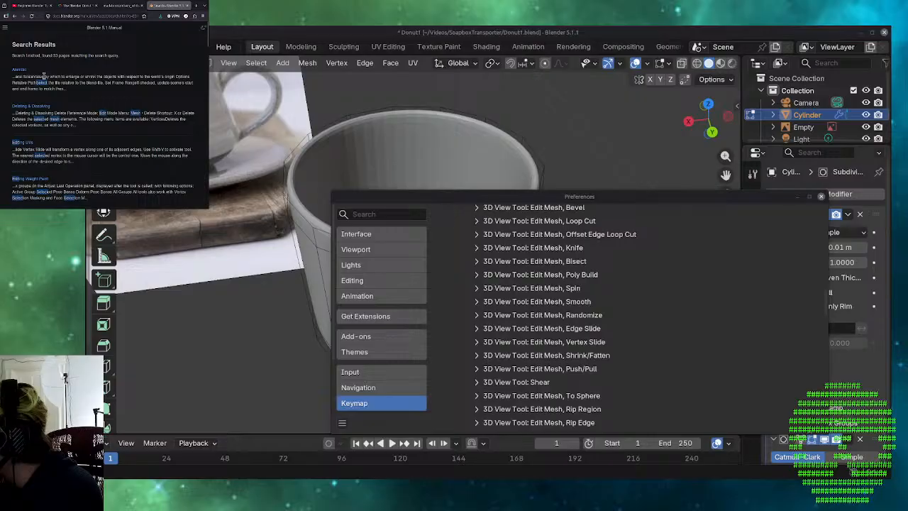
scroll(44, 75, down, 3)
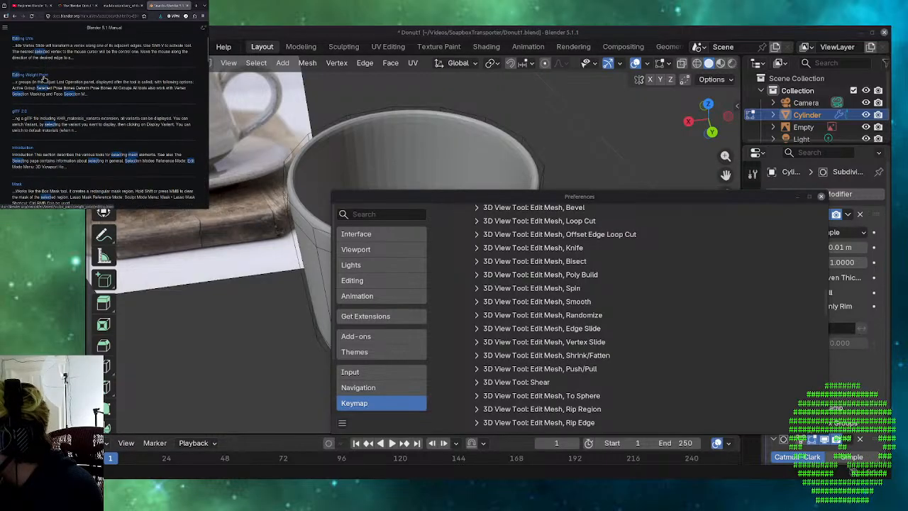
- Skim the remaining manual results and look through the Mesh keymaps in Preferences for the edge loop selection entry
scroll(44, 78, down, 2)
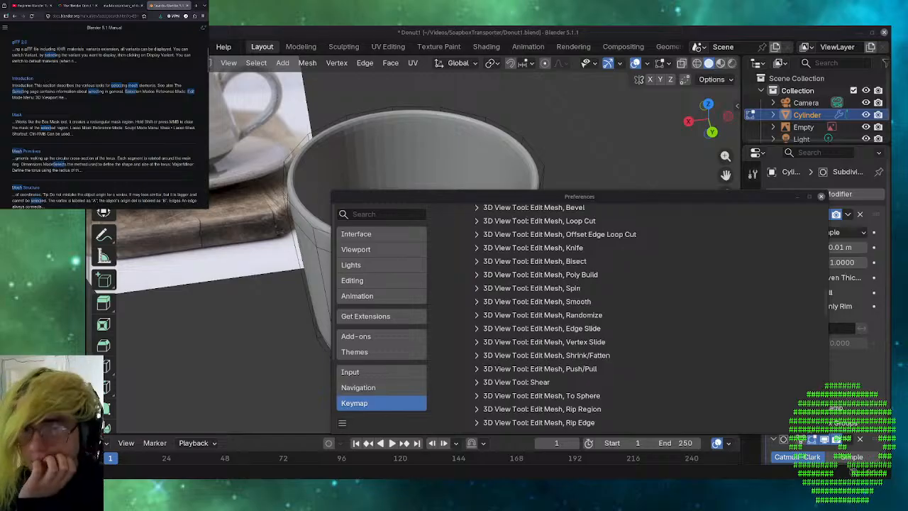
scroll(539, 345, down, 2)
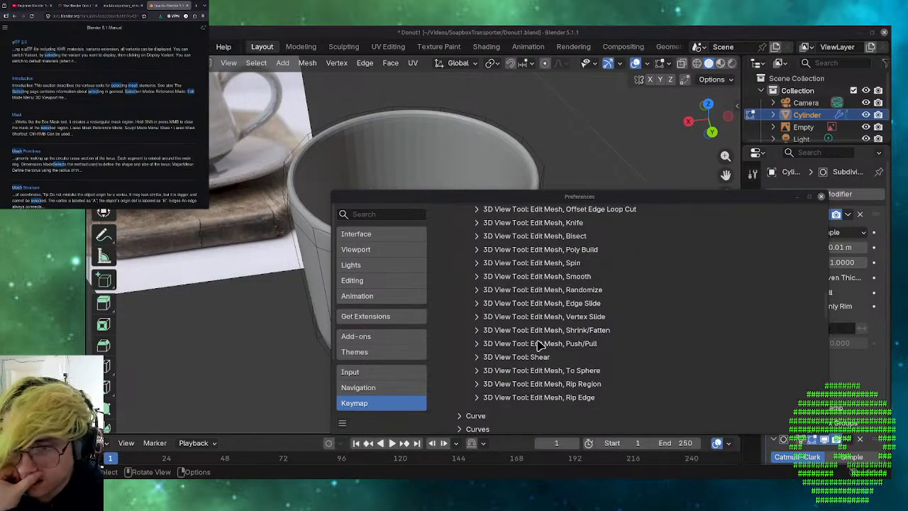
scroll(538, 345, down, 2)
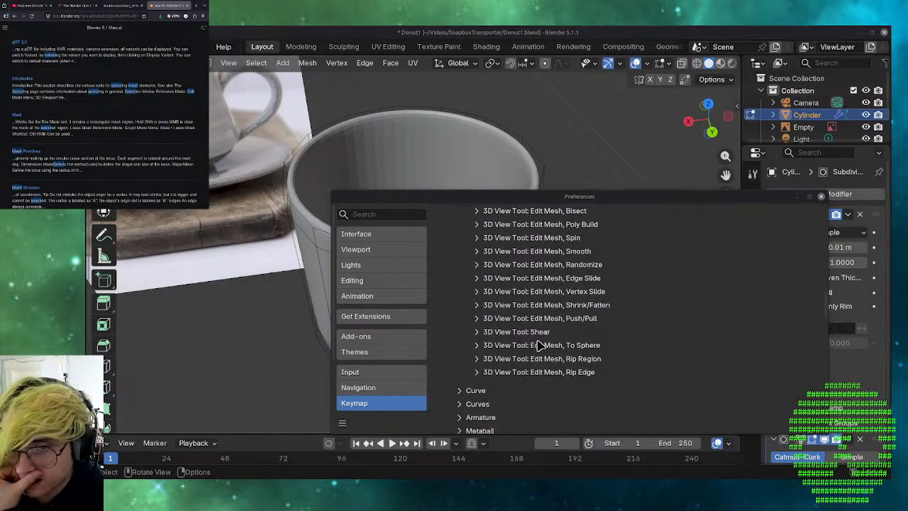
scroll(539, 344, up, 5)
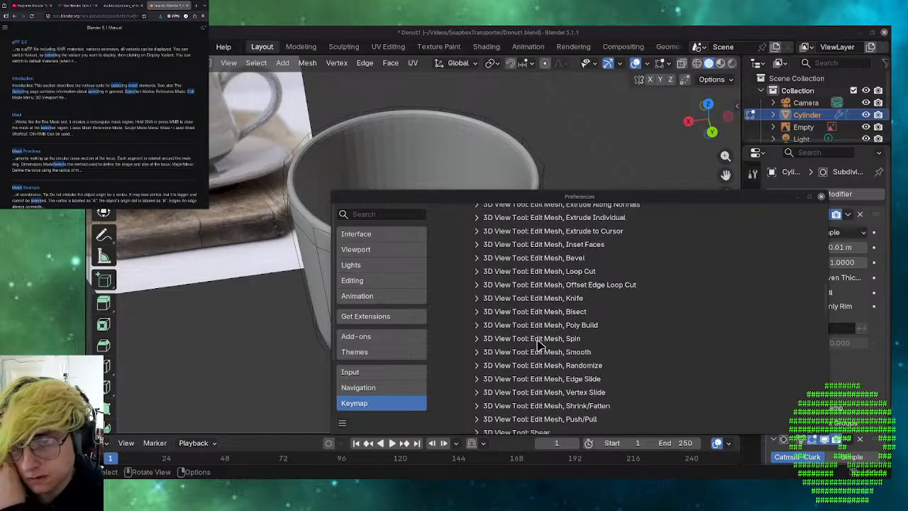
scroll(538, 345, up, 10)
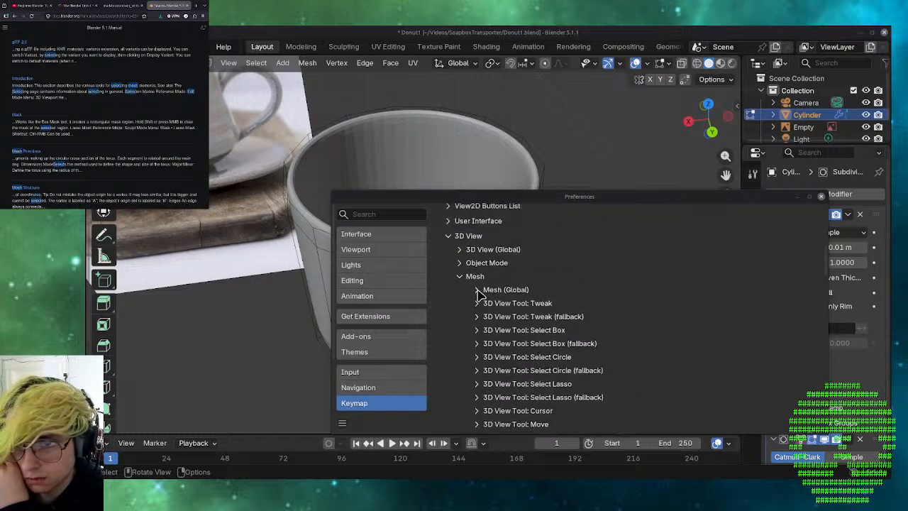
- Assign Button5 Mouse to the Alt Left Mouse Loop Select entry under Mesh (Global) and close Preferences
click(477, 290)
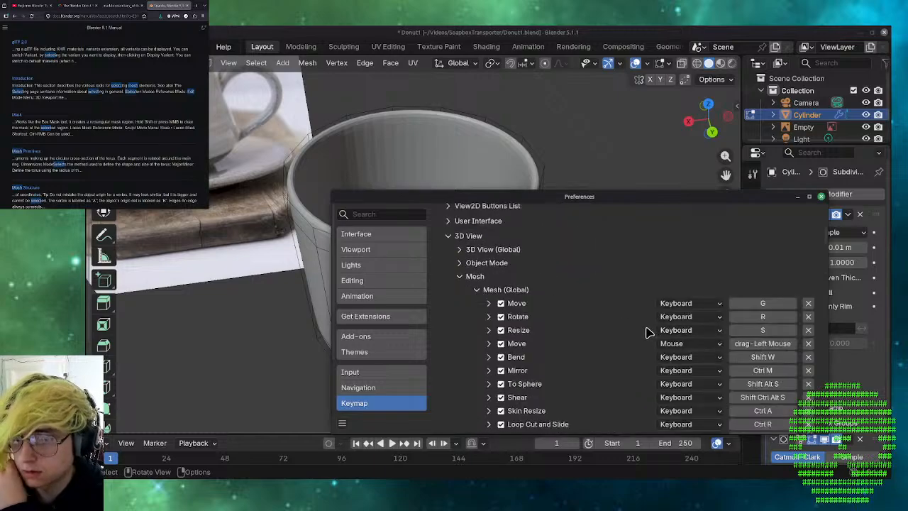
scroll(645, 332, down, 2)
scroll(645, 332, down, 1)
scroll(645, 332, down, 8)
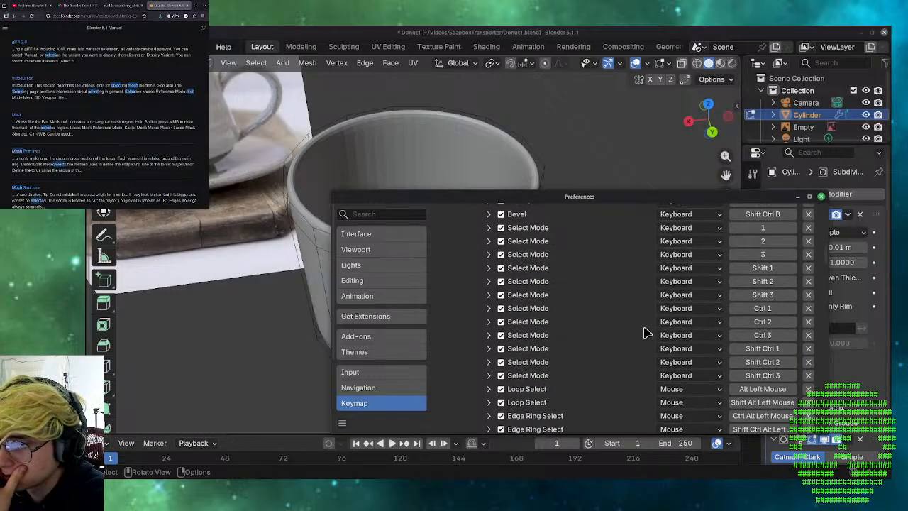
scroll(645, 331, down, 1)
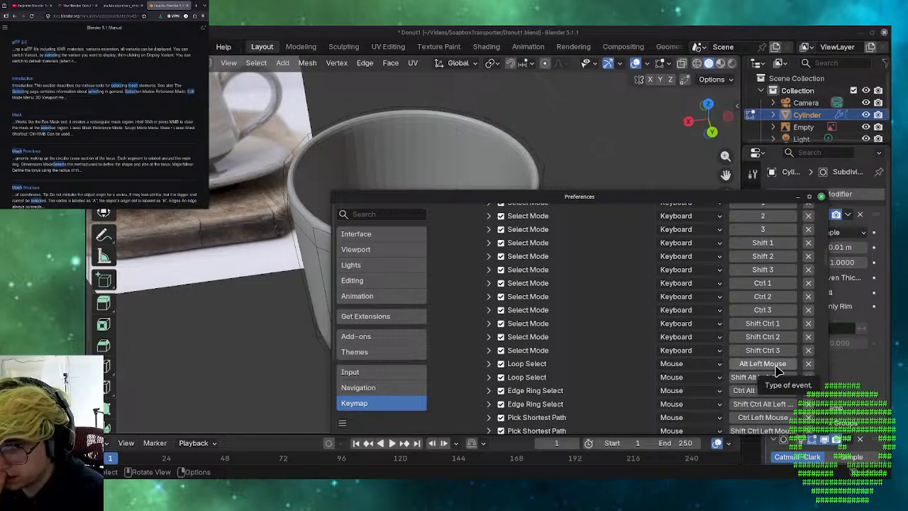
click(778, 364)
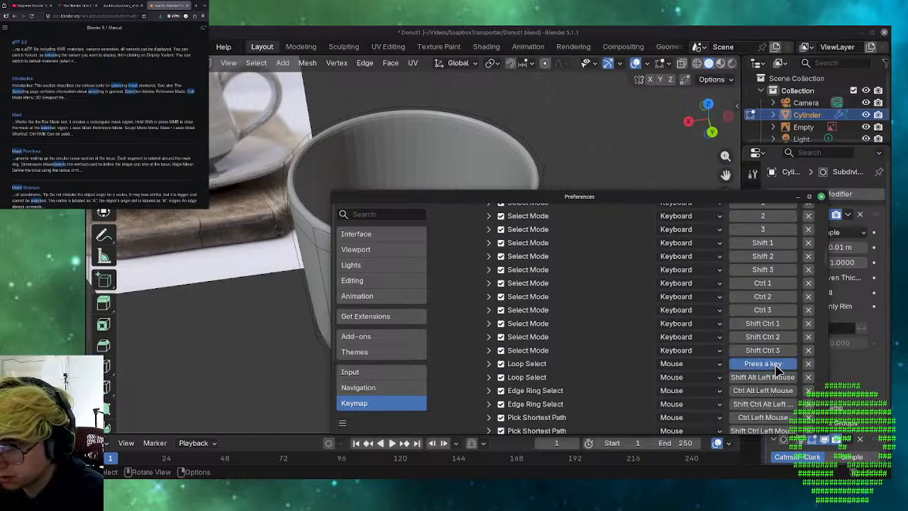
middle_click(778, 371)
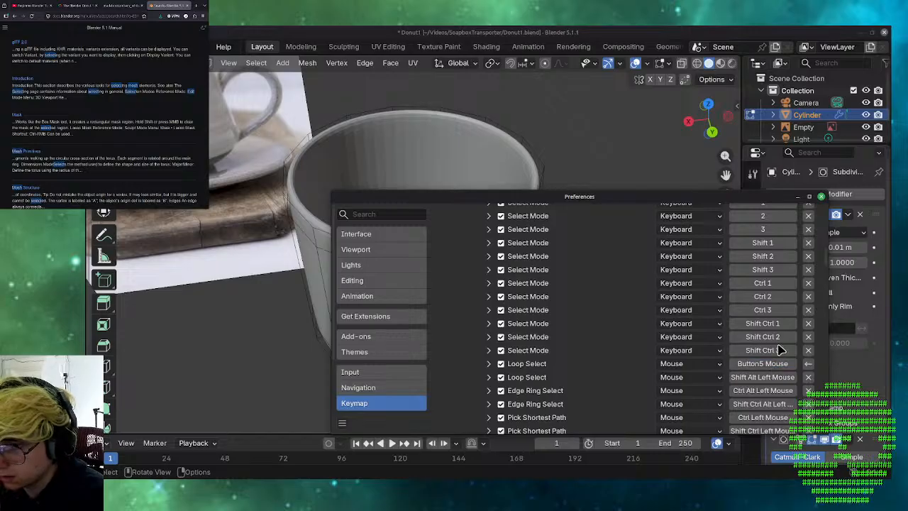
click(820, 197)
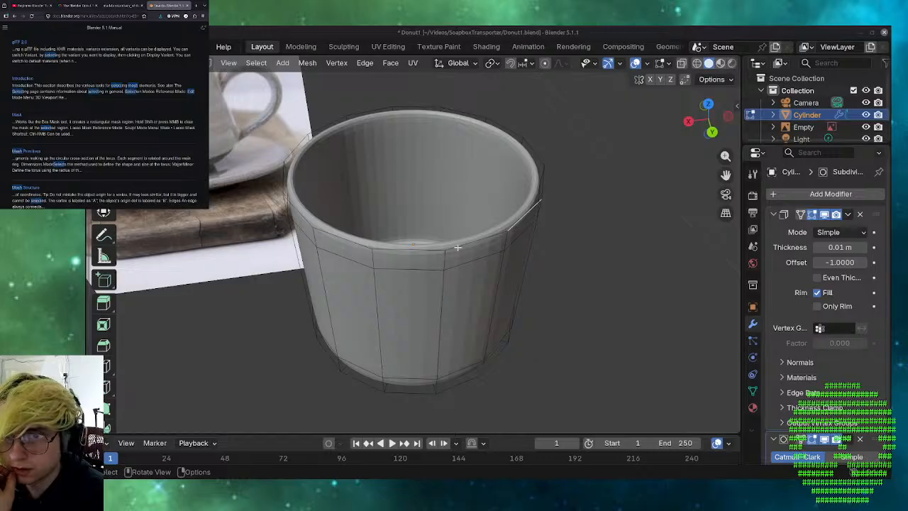
- Select the edge loop around the cup's rim and resume the Beginner Blender Tutorial (2026) video in the browser
alt+click(458, 248)
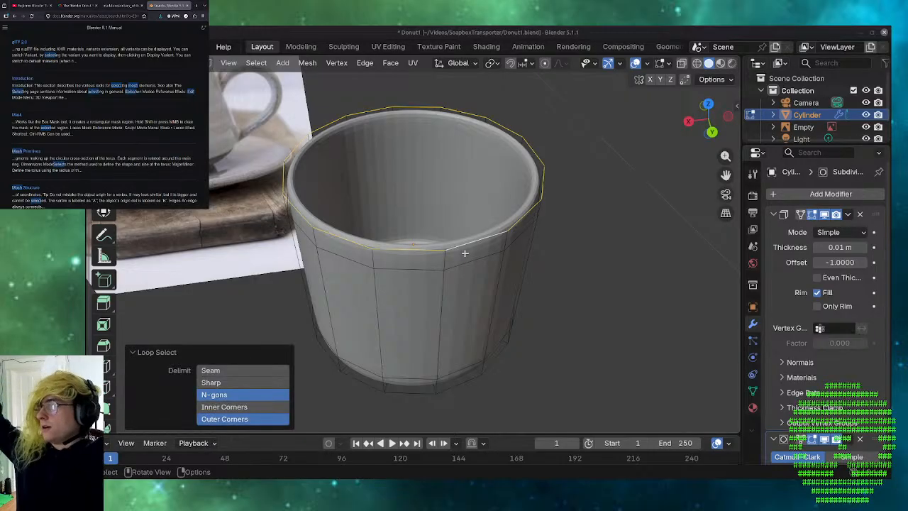
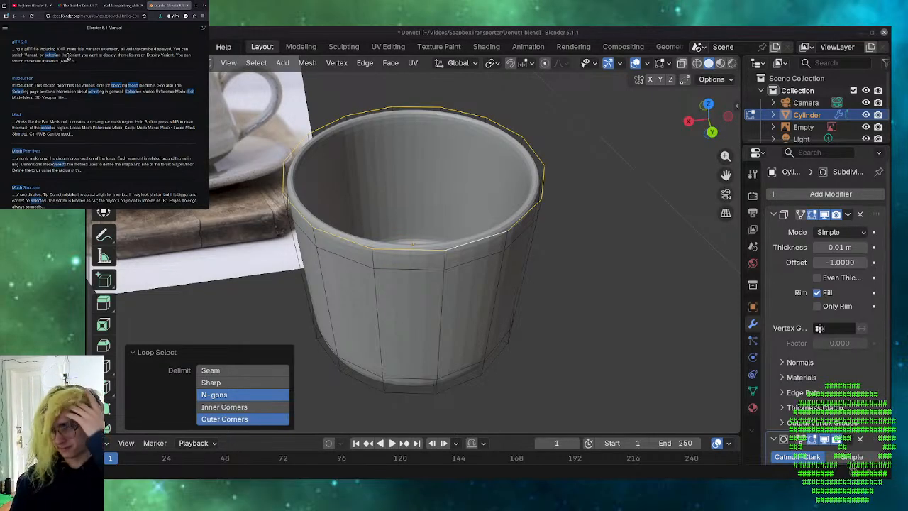
click(28, 5)
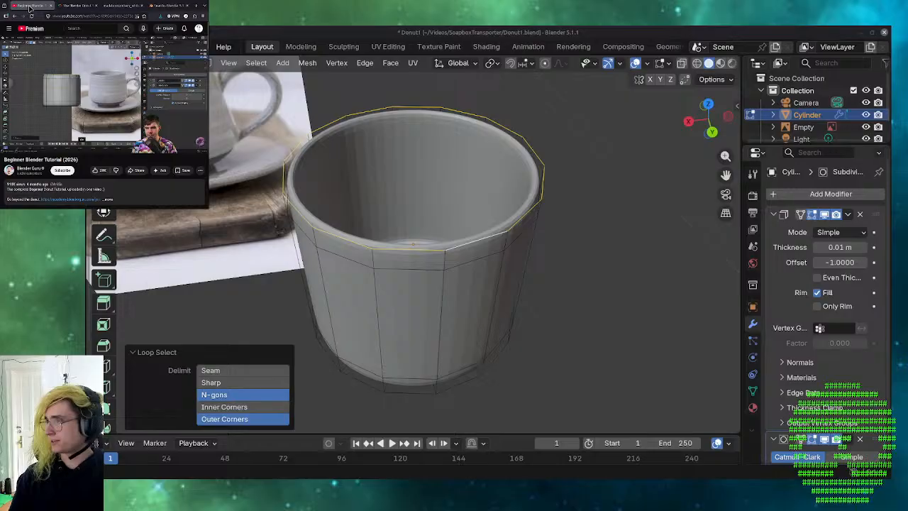
click(71, 88)
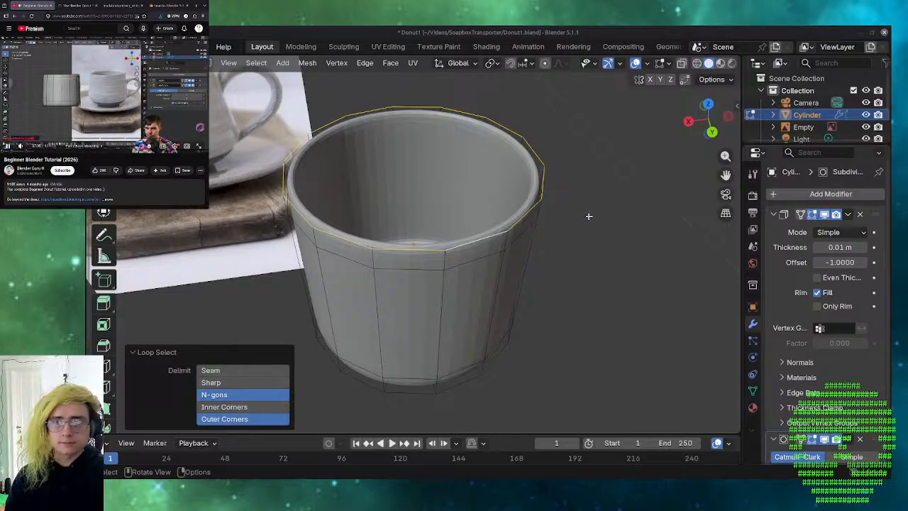
- Reselect the edge loop around the cup's rim and scale it inward to about 0.916
click(587, 215)
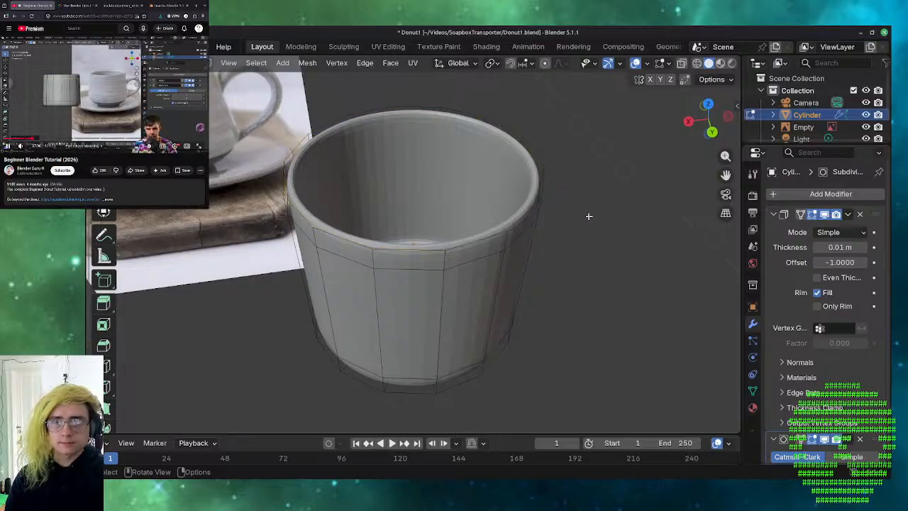
alt+click(517, 225)
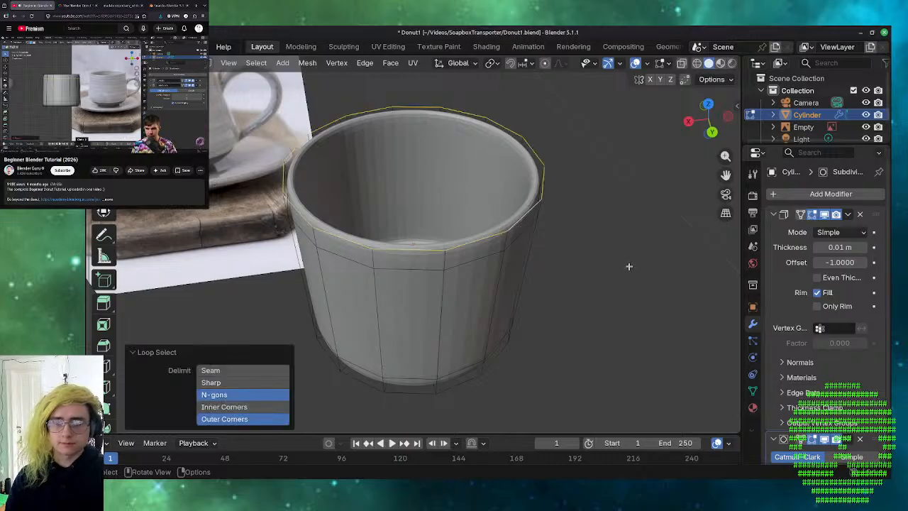
key(s)
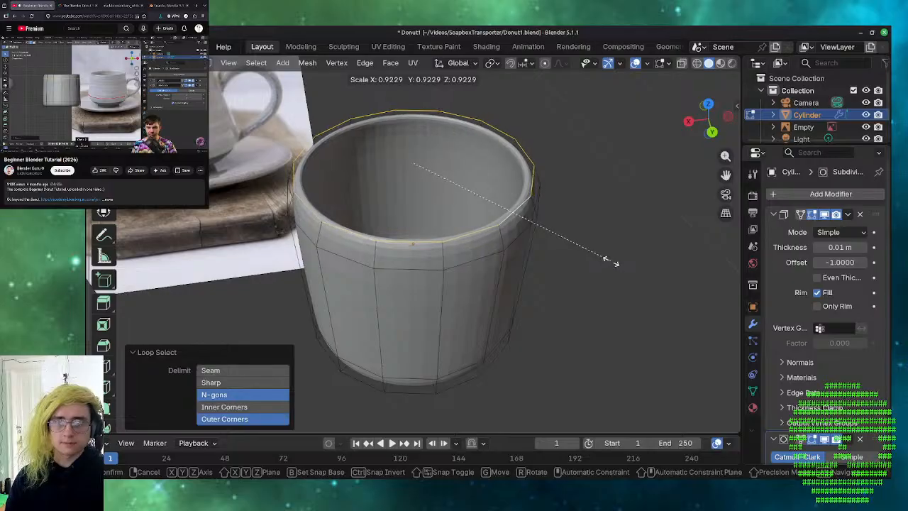
click(608, 261)
- Scale the edge loop just below the cup's rim inward to about 0.954
middle_drag(589, 305, 509, 135)
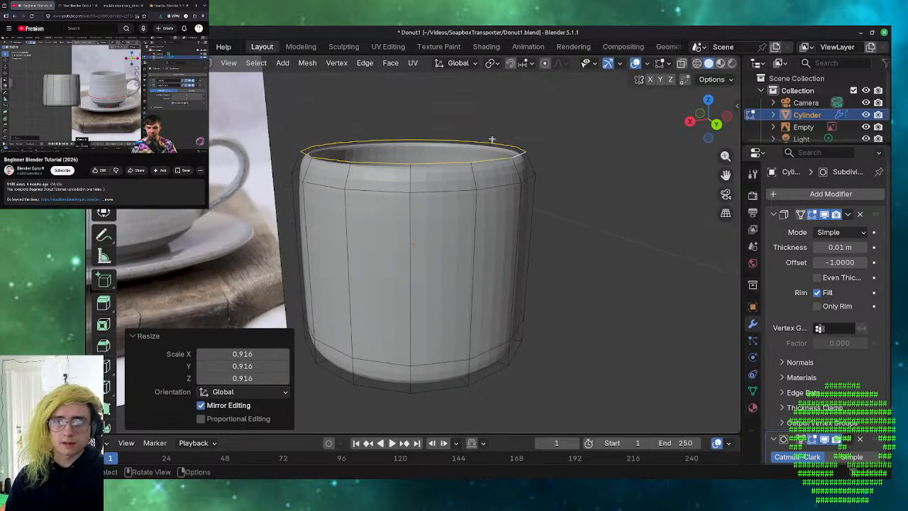
alt+click(524, 180)
key(s)
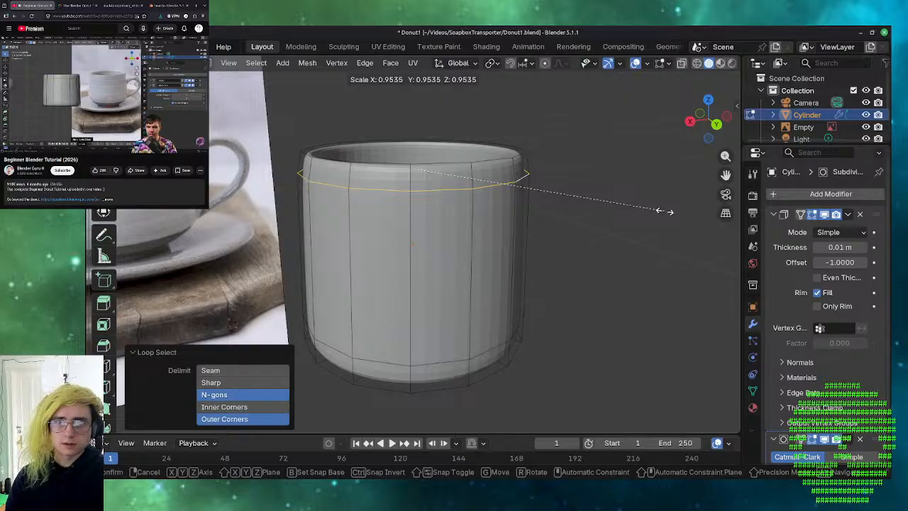
click(660, 211)
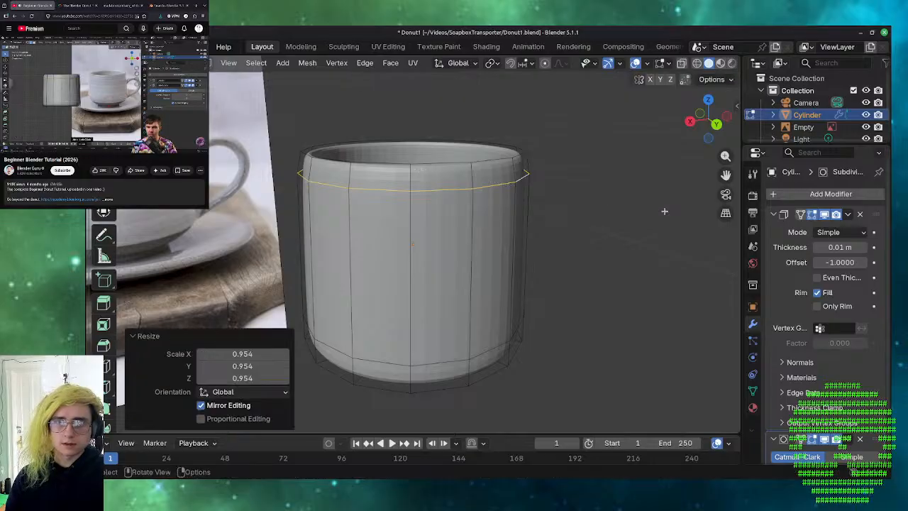
- Narrow the cup's opening further by scaling the rim edge loop to about 0.898
alt+click(523, 151)
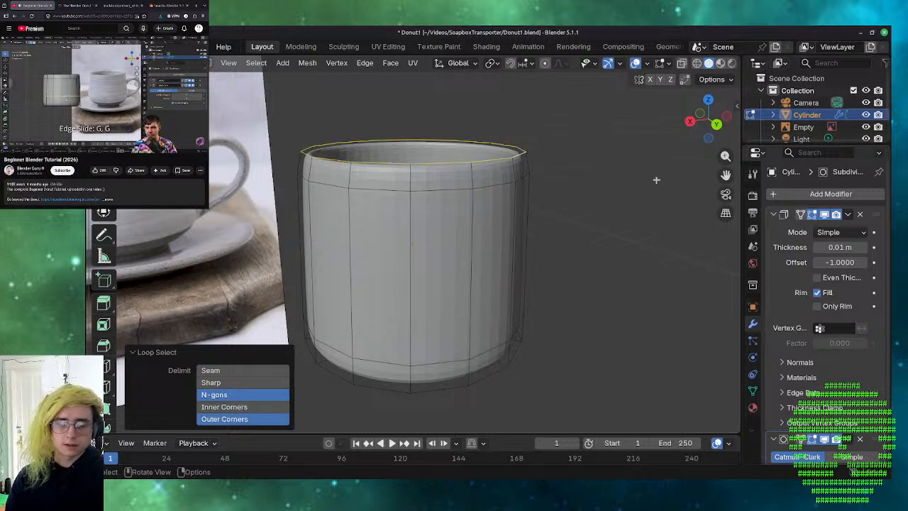
key(s)
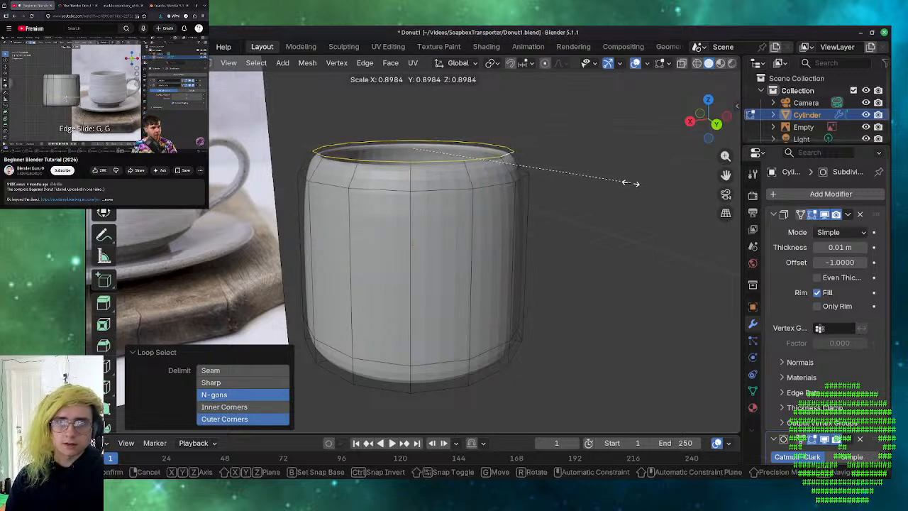
click(630, 184)
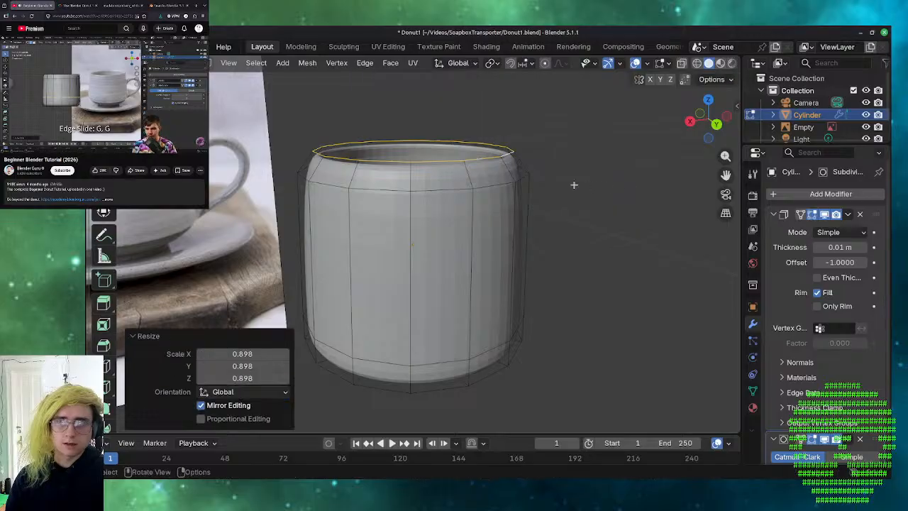
- Scale the edge loop just below the rim inward again, to about 0.922
alt+click(528, 173)
key(s)
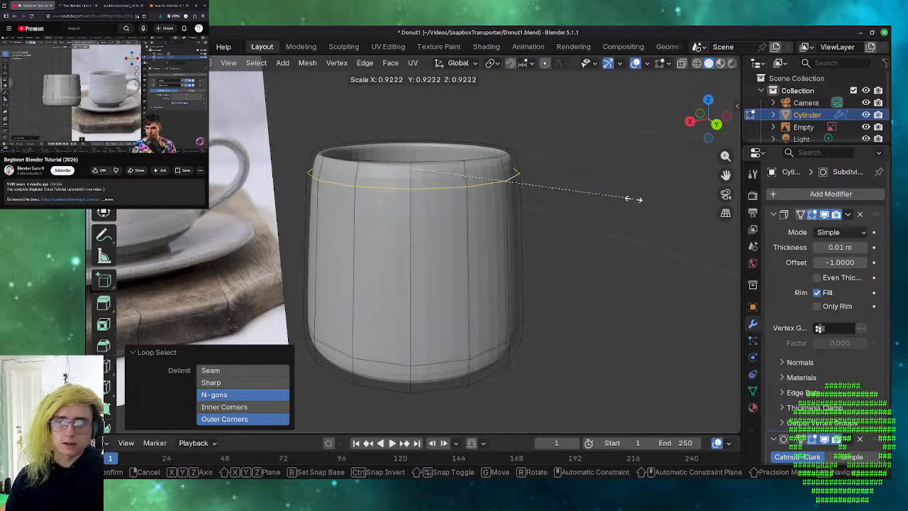
click(633, 198)
- Widen the cup's lower body by scaling the edge loop just above the base to about 1.09, and clear the selection
middle_drag(595, 272, 614, 249)
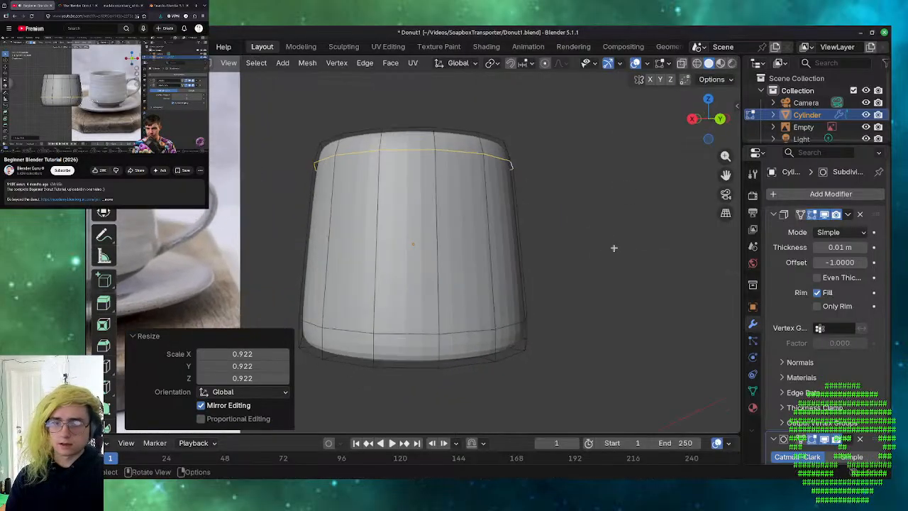
click(523, 319)
alt+click(511, 328)
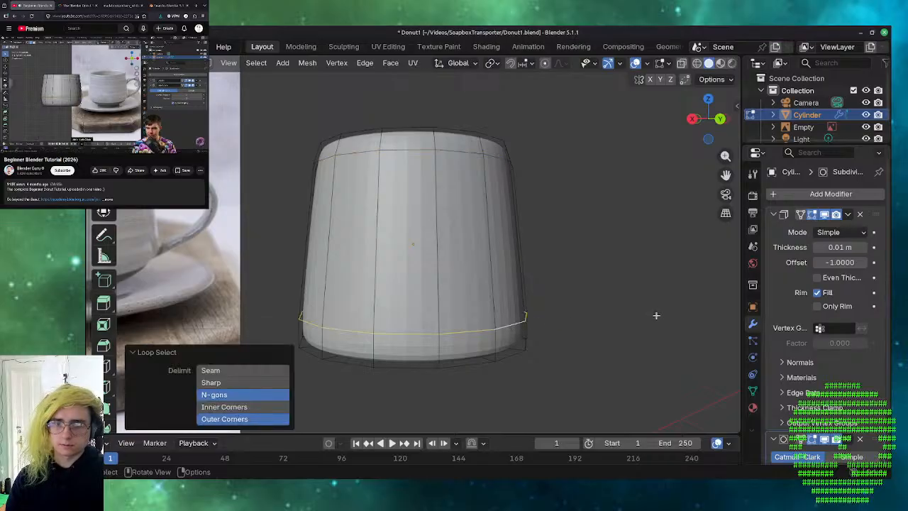
key(s)
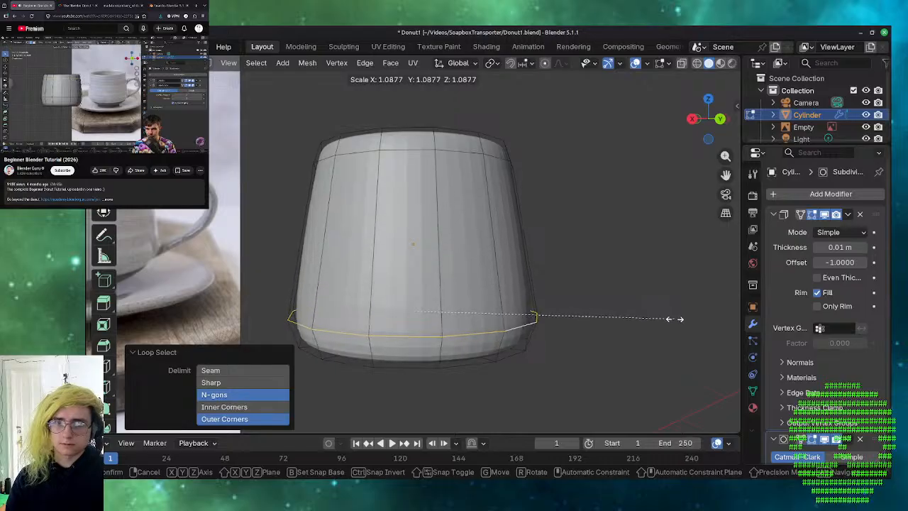
click(673, 318)
click(648, 345)
- Move the edge loop just above the base up along Z by about 0.045 m
mouse_move(648, 345)
middle_down()
mouse_move(595, 330)
mouse_move(550, 332)
mouse_move(640, 331)
middle_up()
alt+click(519, 319)
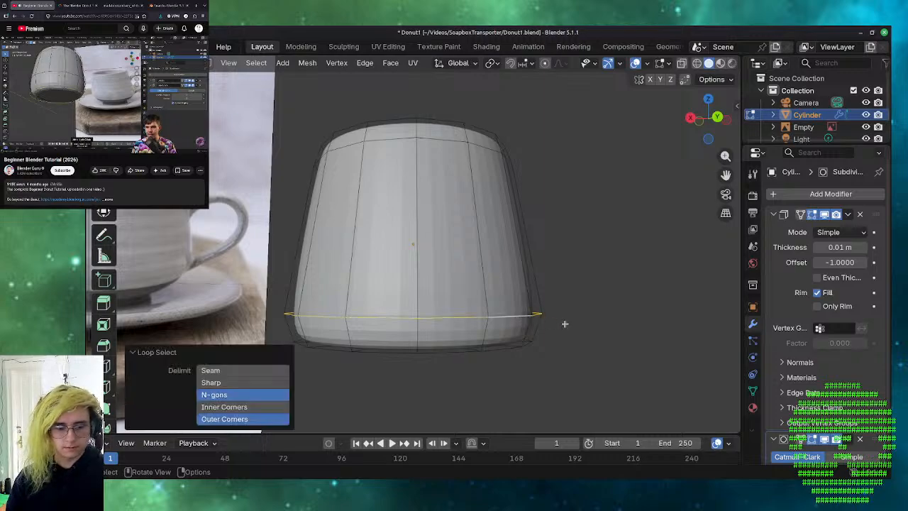
key(g)
key(z)
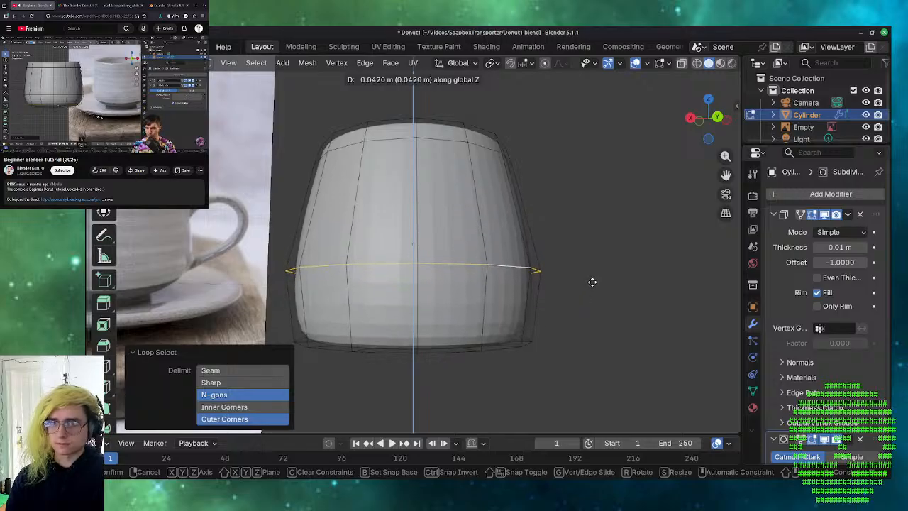
click(592, 281)
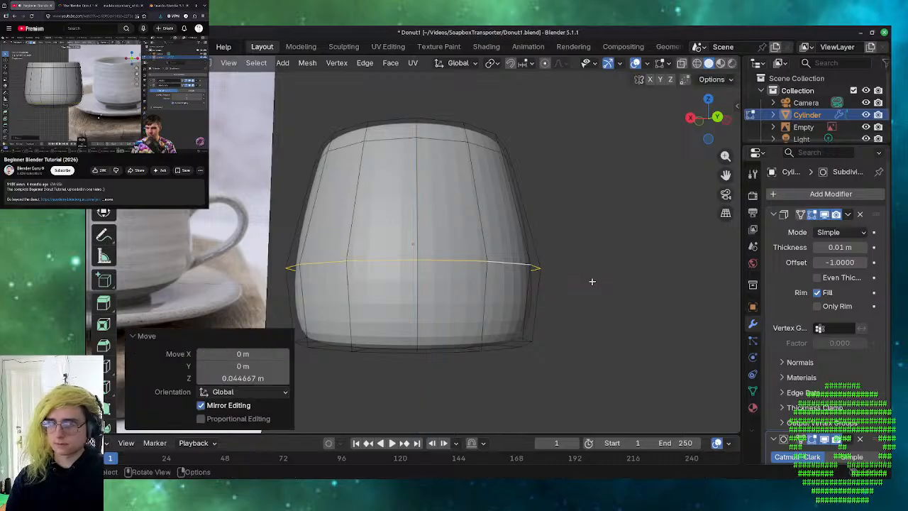
- Pick single vertical edges on the cup's lower side, pause the tutorial video, and clear the edge selection
click(534, 304)
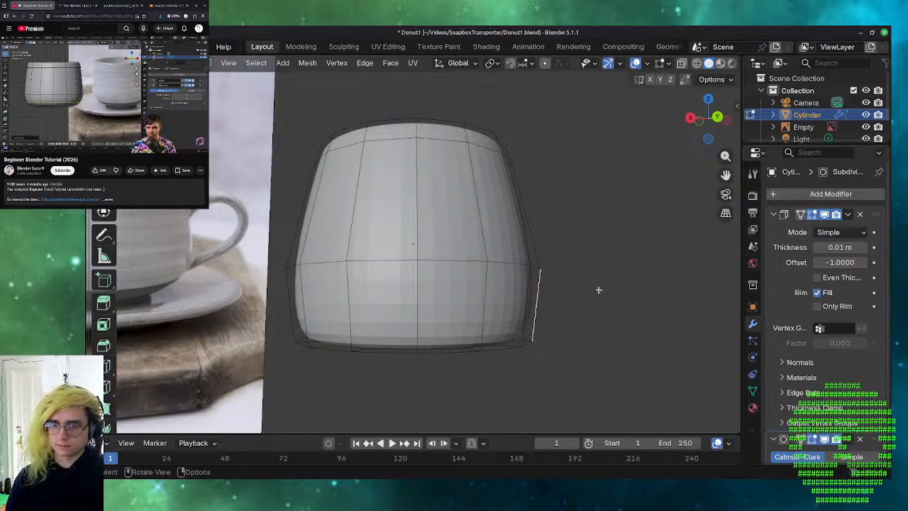
click(510, 312)
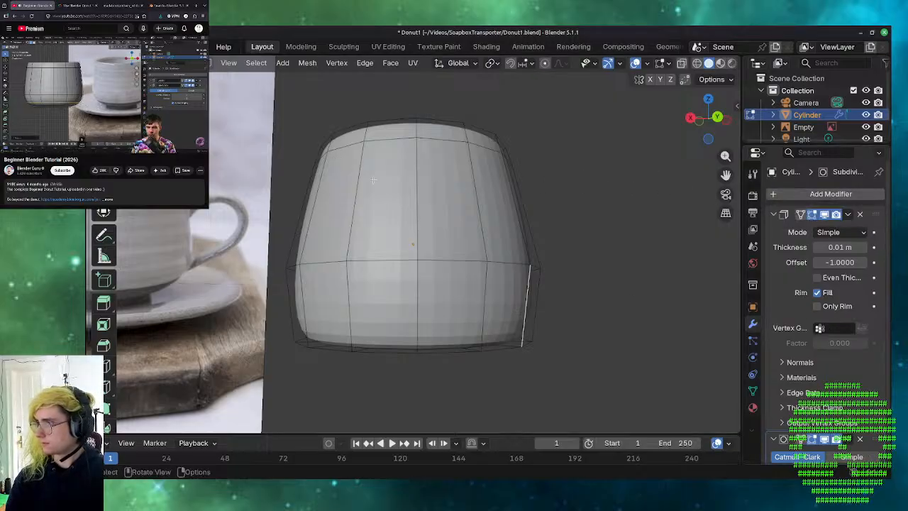
click(79, 82)
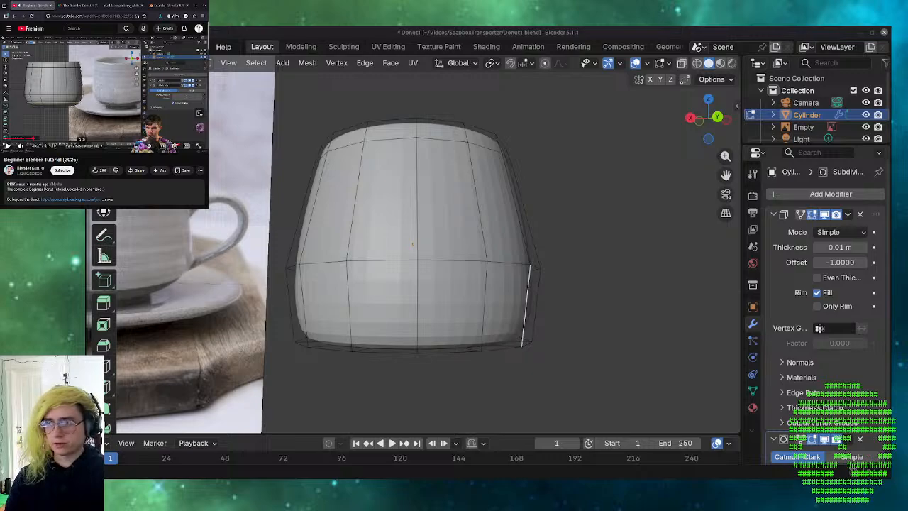
click(584, 293)
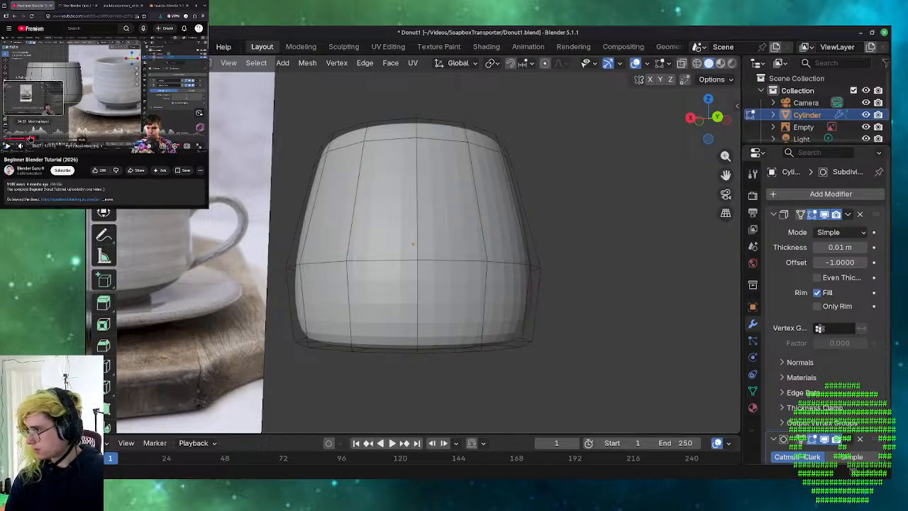
- Replay the tutorial video's part on shaping the cup's lower body
click(34, 139)
click(84, 96)
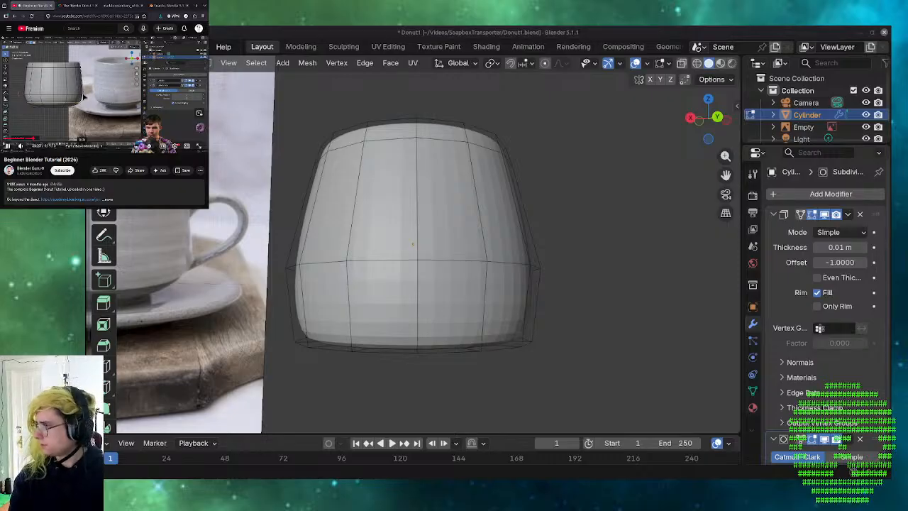
key(Left)
key(Left)
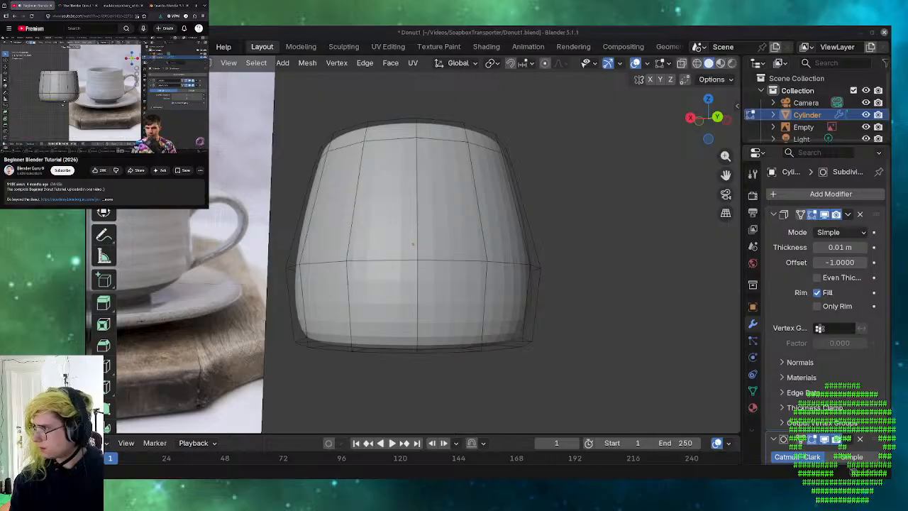
key(Left)
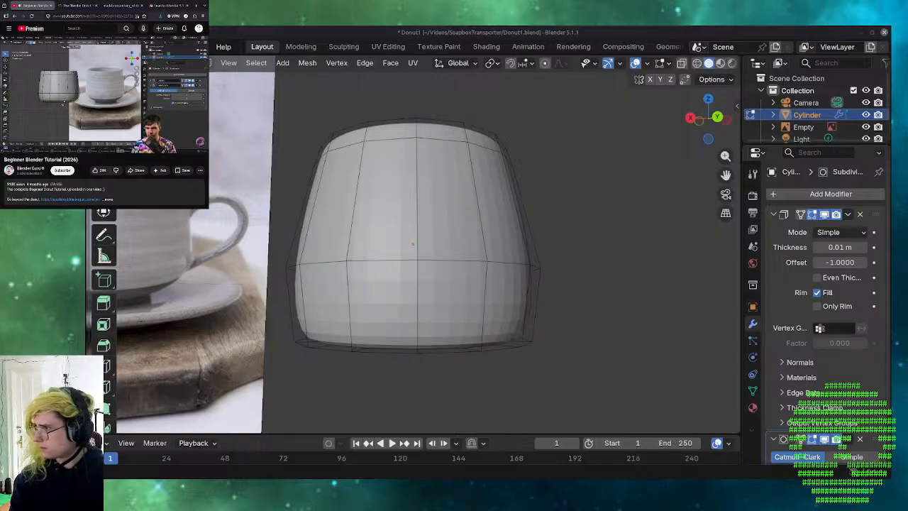
key(Left)
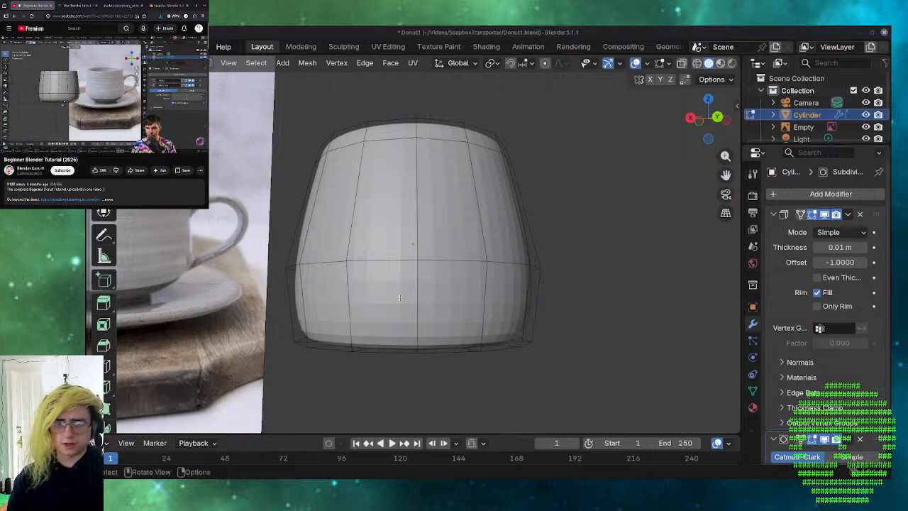
- Move the edge loop just above the cup's base up along Z by about 0.028 m, and clear the selection
alt+click(441, 349)
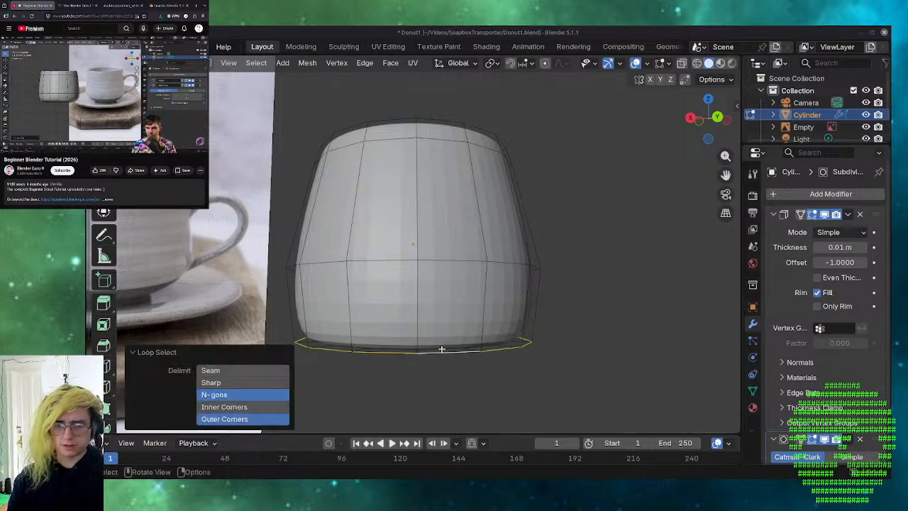
key(XF86AudioPlay)
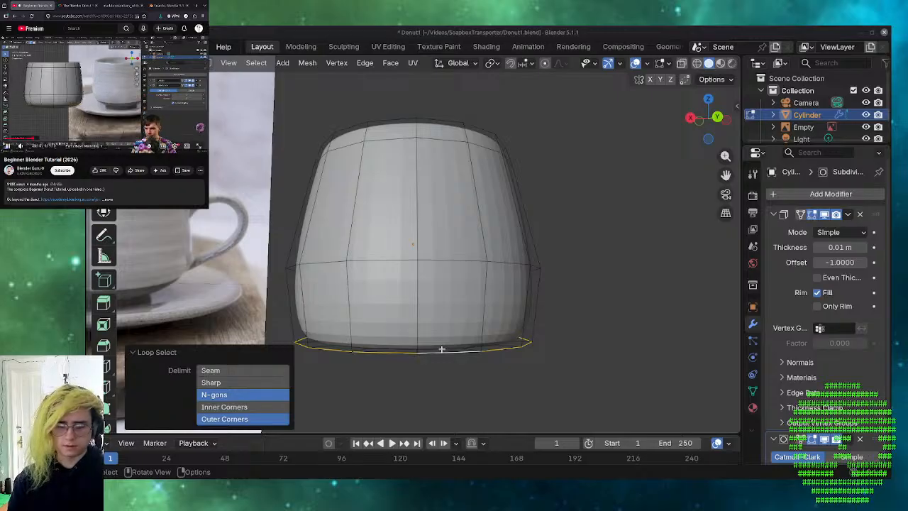
click(484, 367)
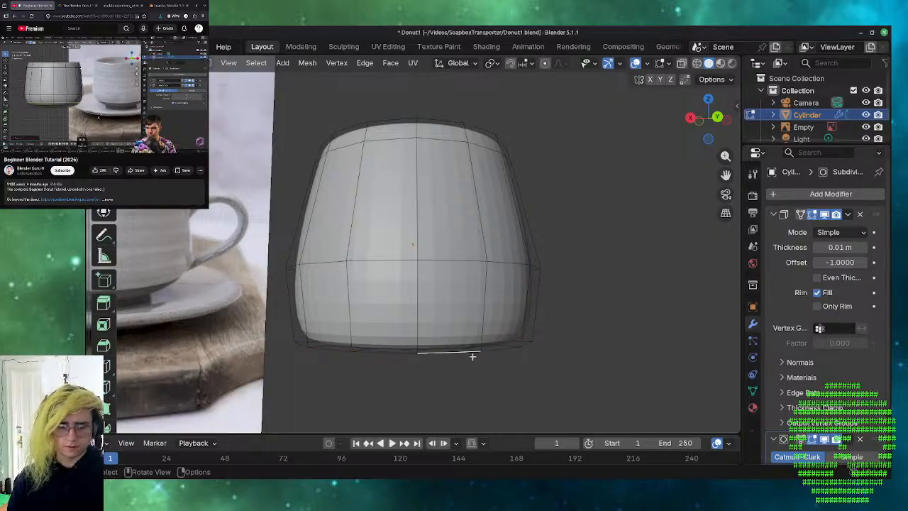
alt+click(473, 356)
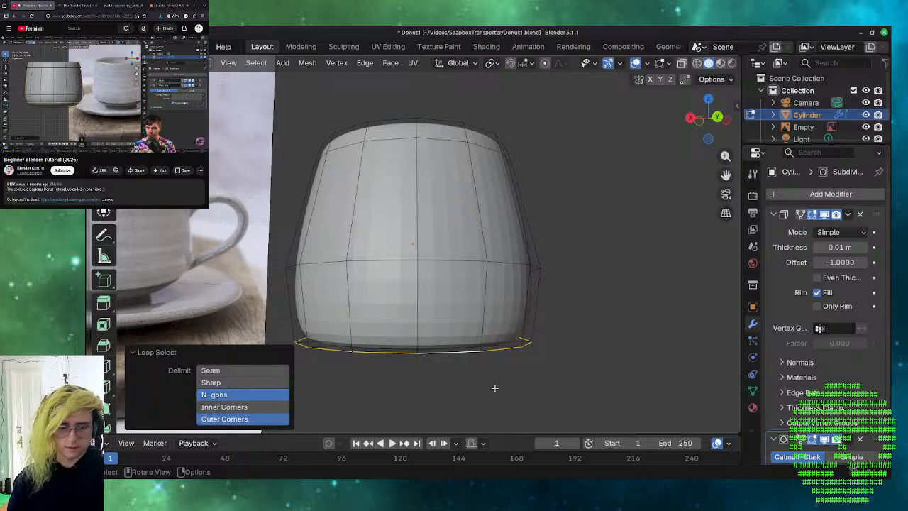
key(g)
key(x)
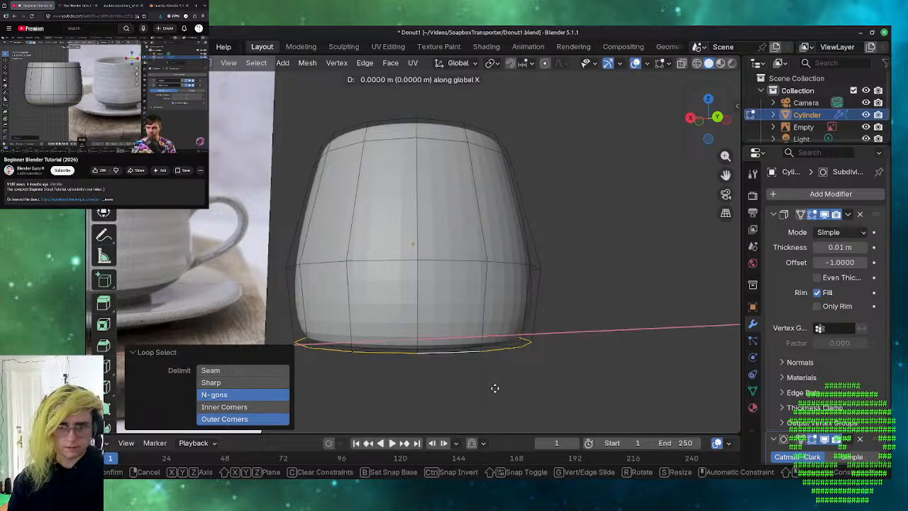
key(z)
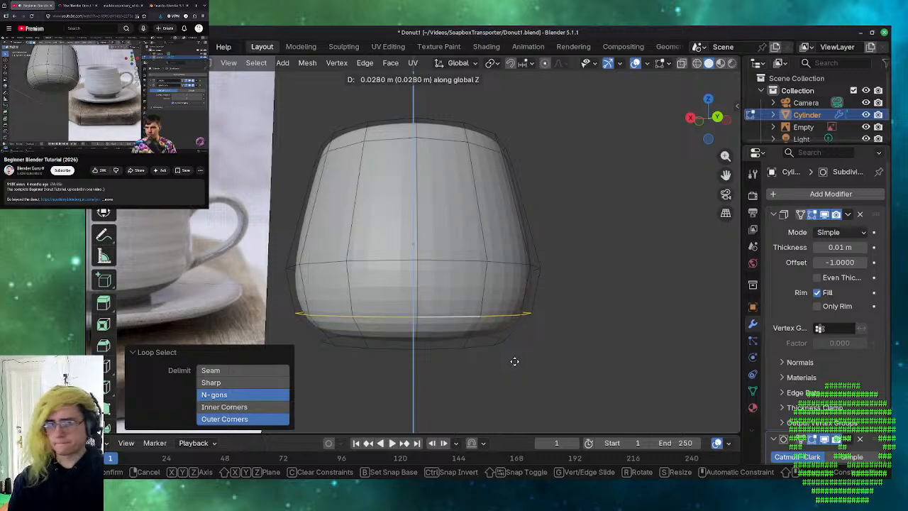
click(515, 363)
click(563, 376)
- Inset the cup's bottom face slightly to form a narrow ring around it, and clear the selection
middle_drag(563, 376, 508, 308)
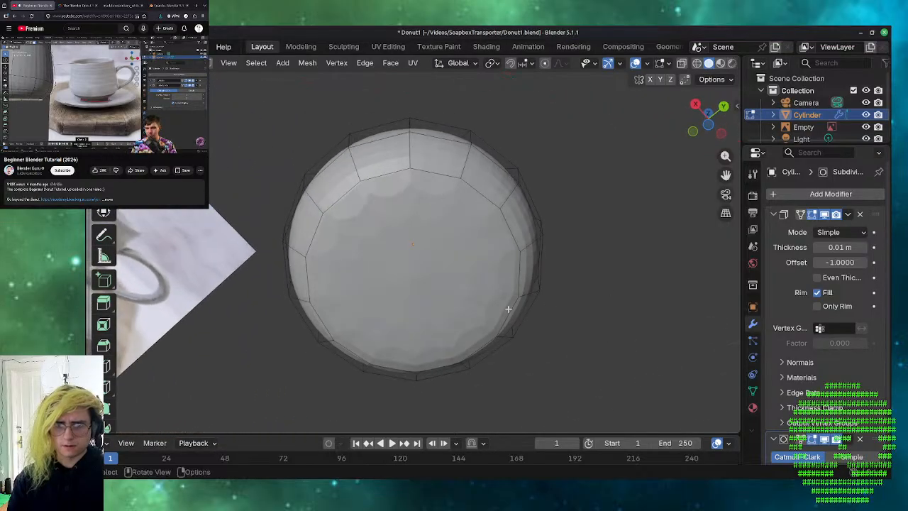
click(112, 86)
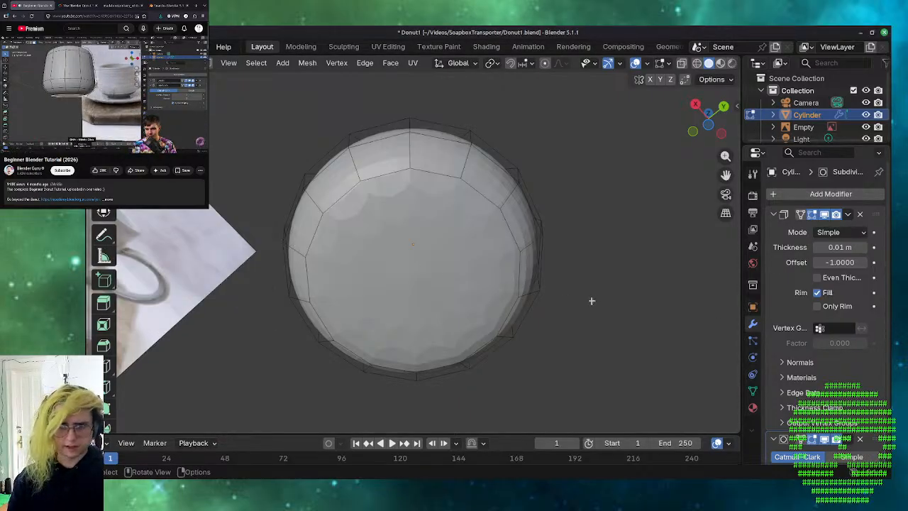
click(457, 305)
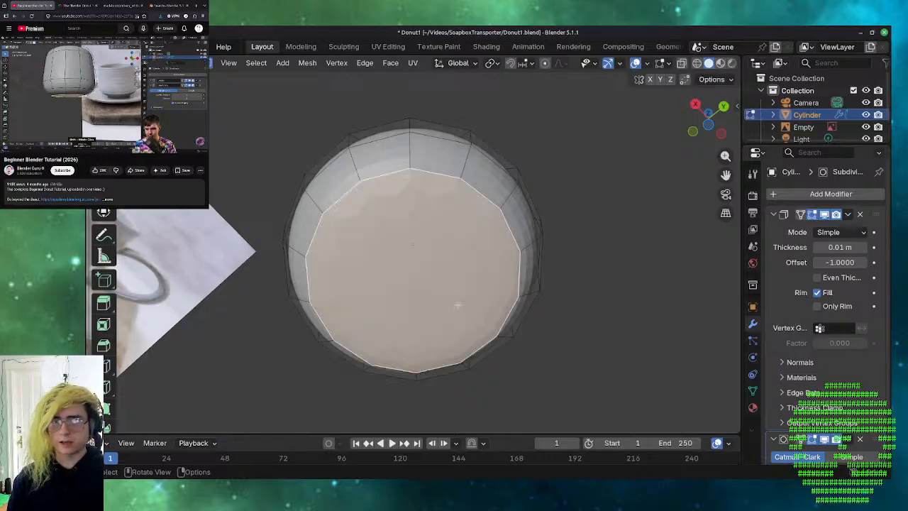
key(i)
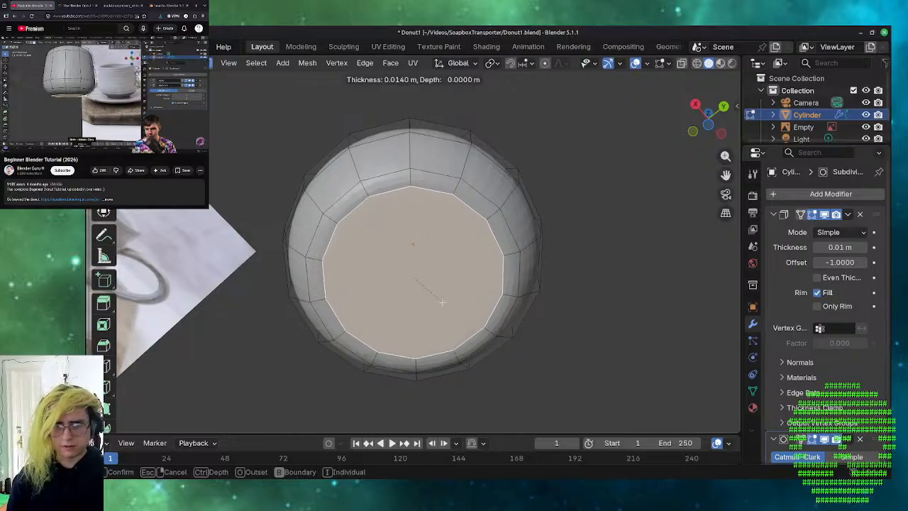
click(507, 328)
click(557, 354)
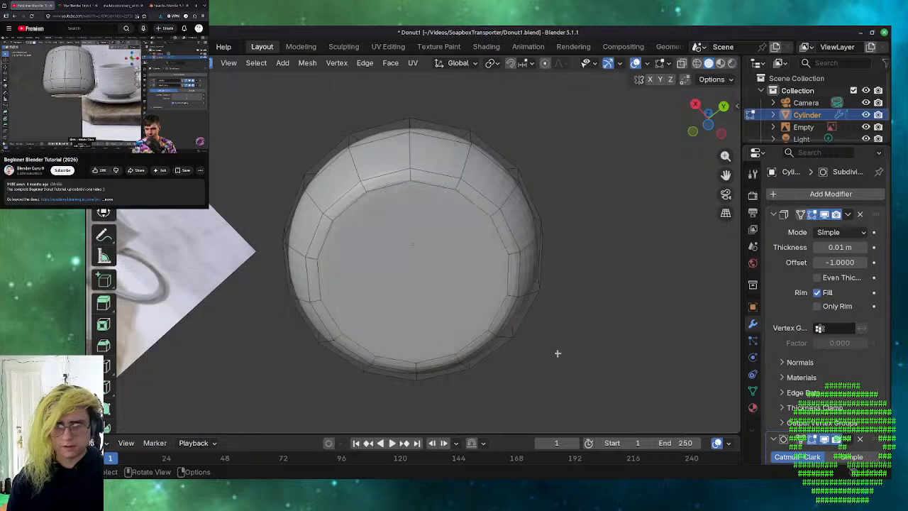
- Widen the edge loop just below the cup's rim by scaling it to about 1.091
middle_drag(593, 351, 619, 90)
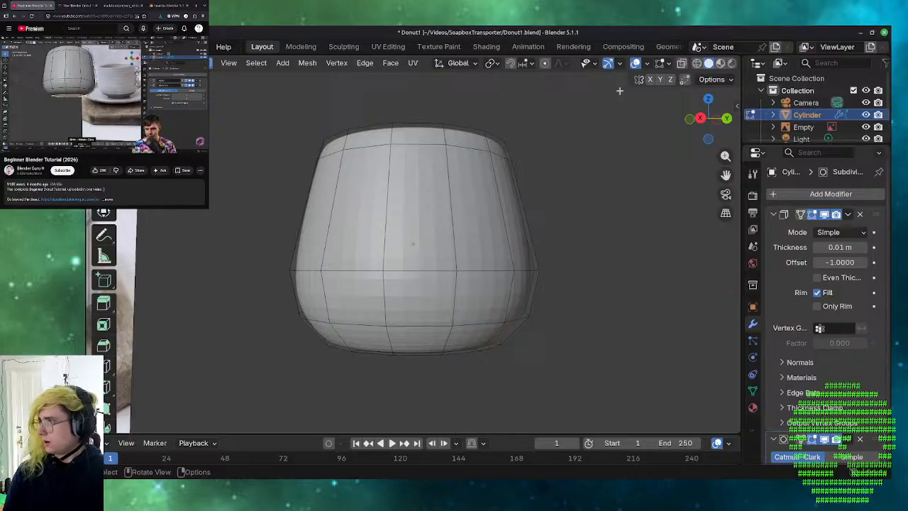
middle_drag(594, 217, 513, 251)
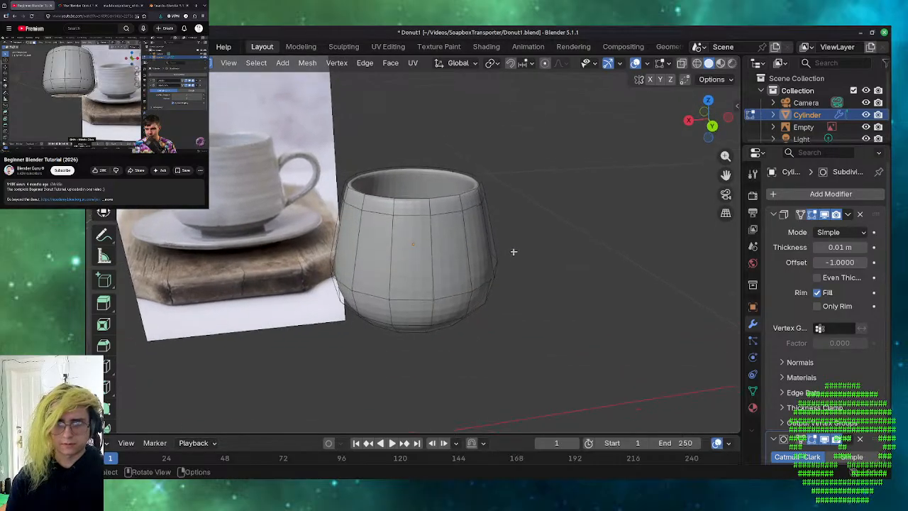
alt+click(449, 213)
click(526, 215)
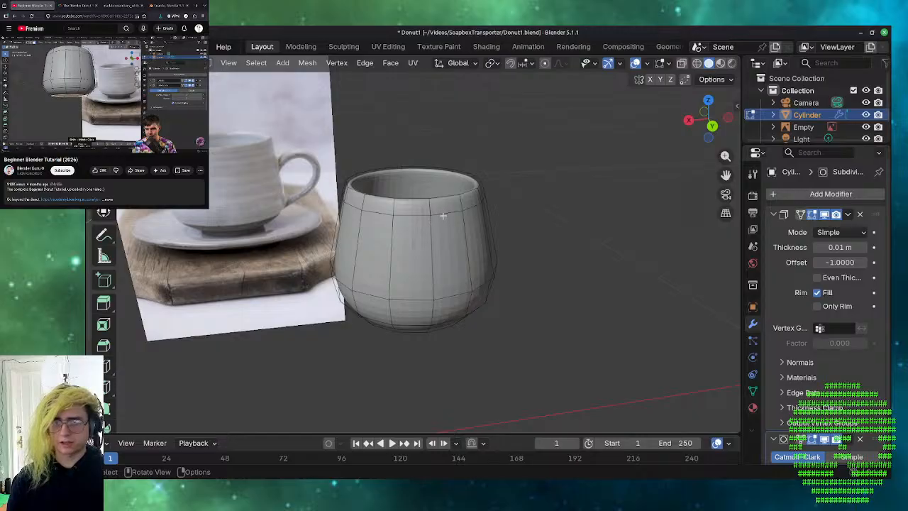
alt+click(442, 215)
key(s)
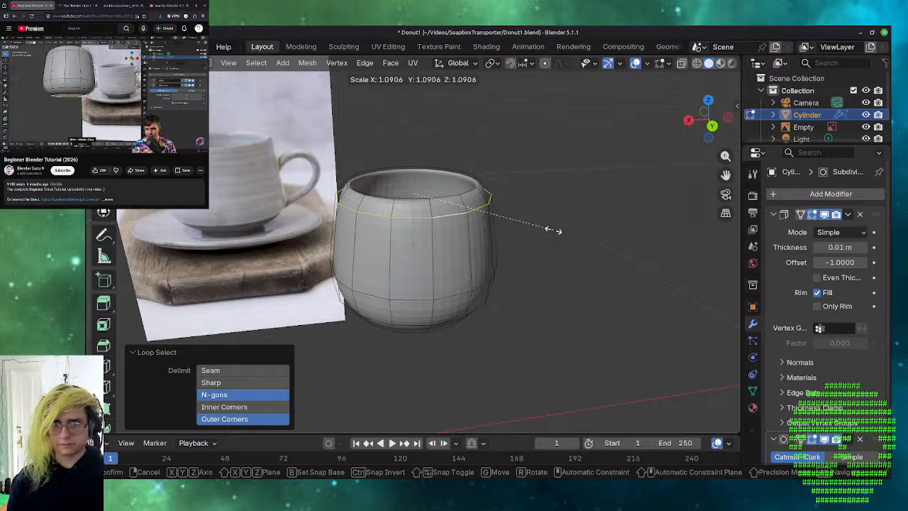
click(548, 229)
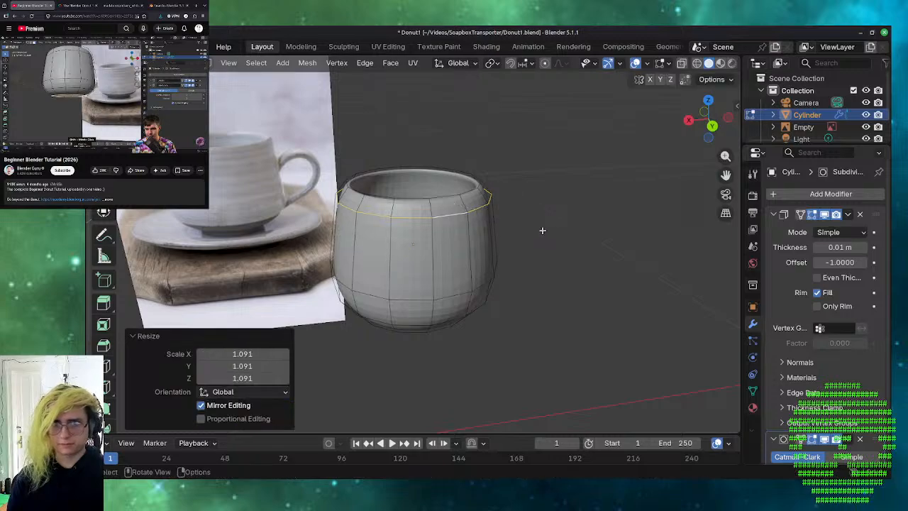
- Widen the cup's rim by scaling its top edge loop to about 1.12, and clear the selection
alt+click(469, 190)
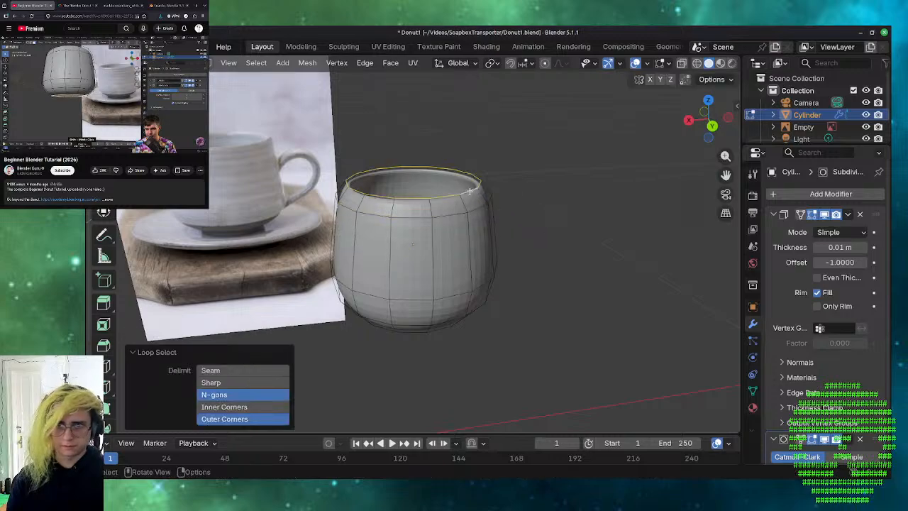
key(s)
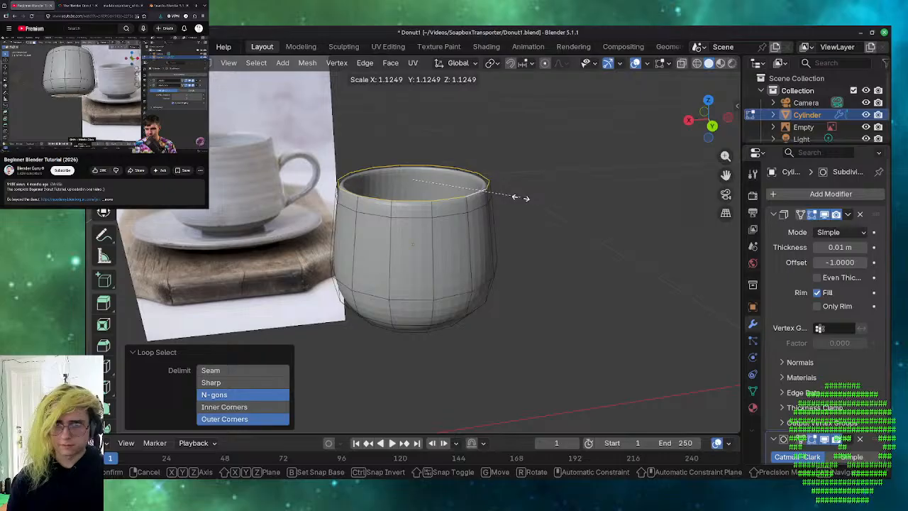
click(519, 199)
click(582, 303)
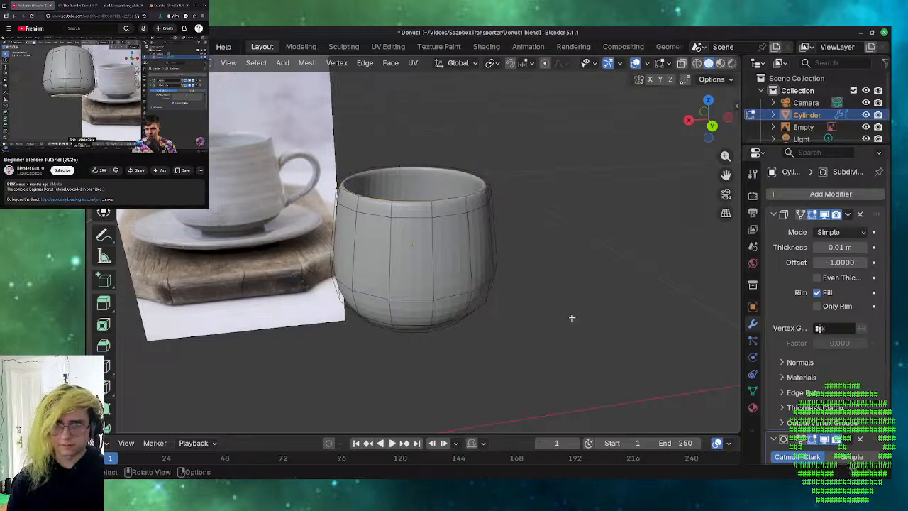
- Extrude the cup's inner bottom face outward by about 0.0142 m to form a foot, check it against the reference, and clear the selection
middle_drag(572, 318, 553, 230)
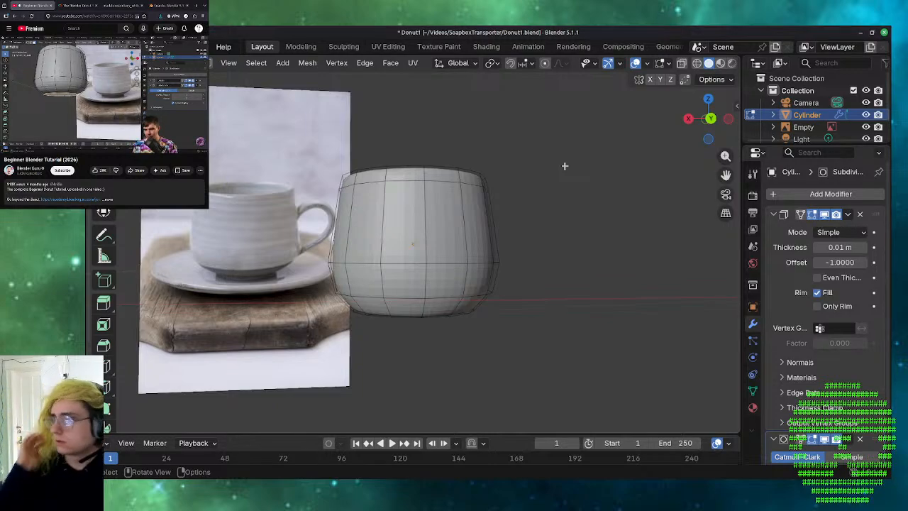
middle_drag(674, 322, 593, 338)
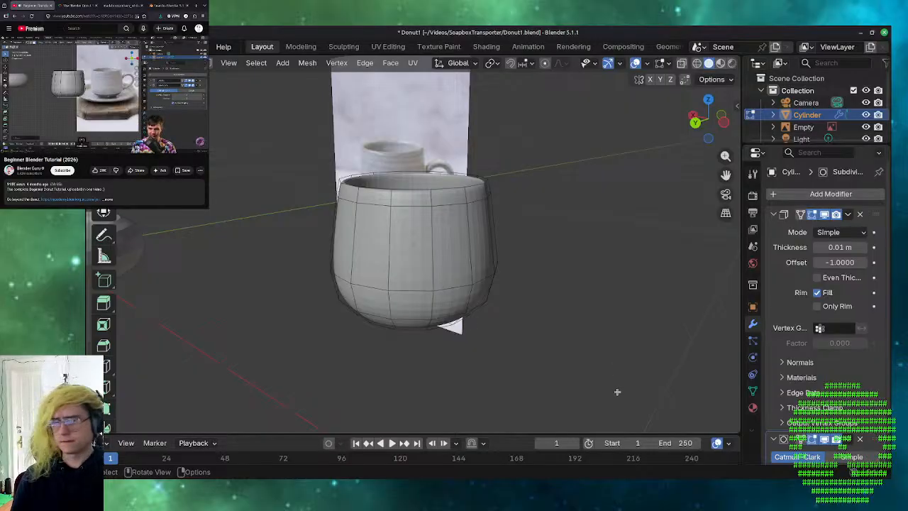
middle_drag(617, 391, 689, 272)
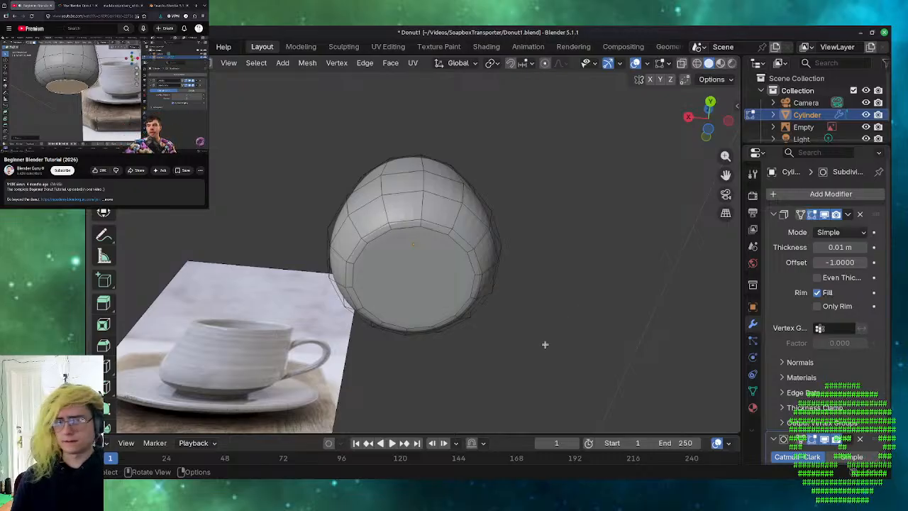
click(401, 283)
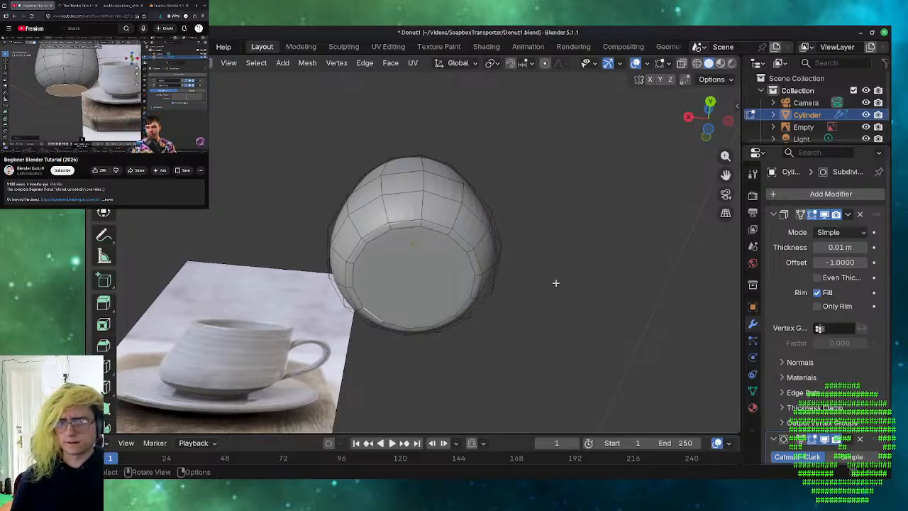
middle_drag(575, 295, 594, 303)
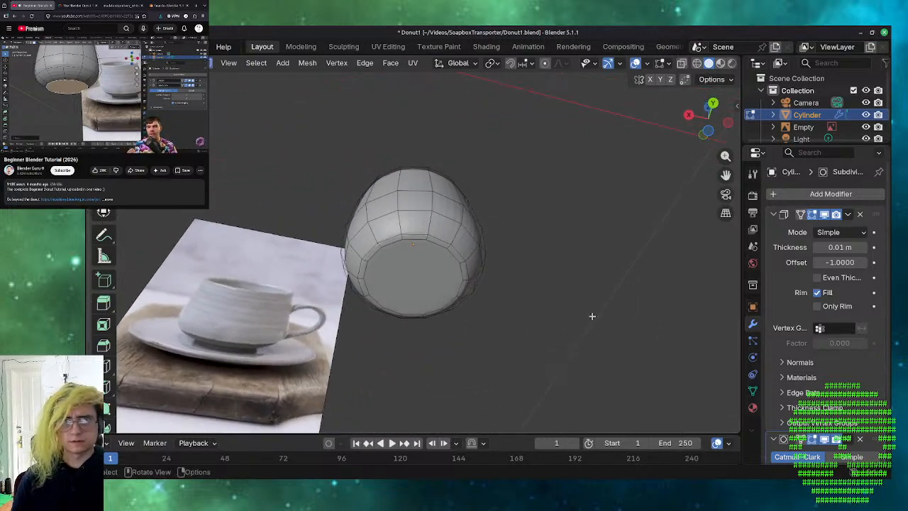
click(435, 288)
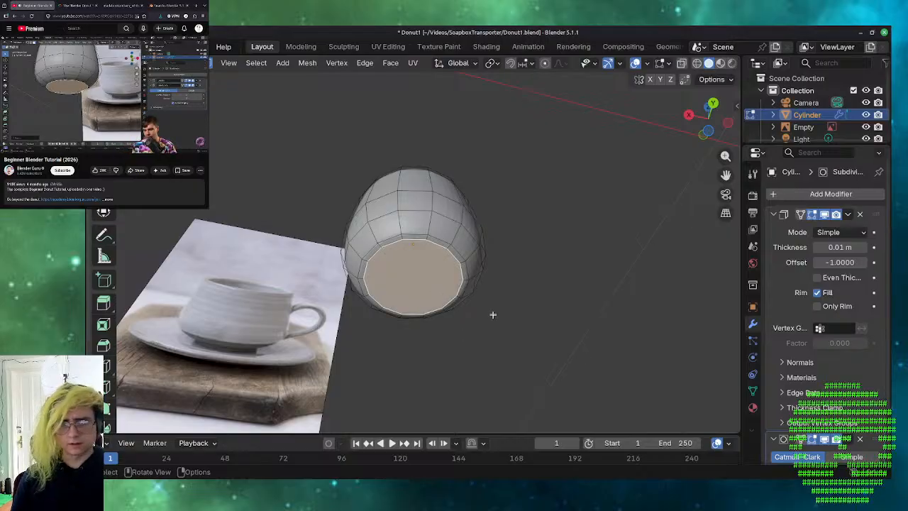
key(e)
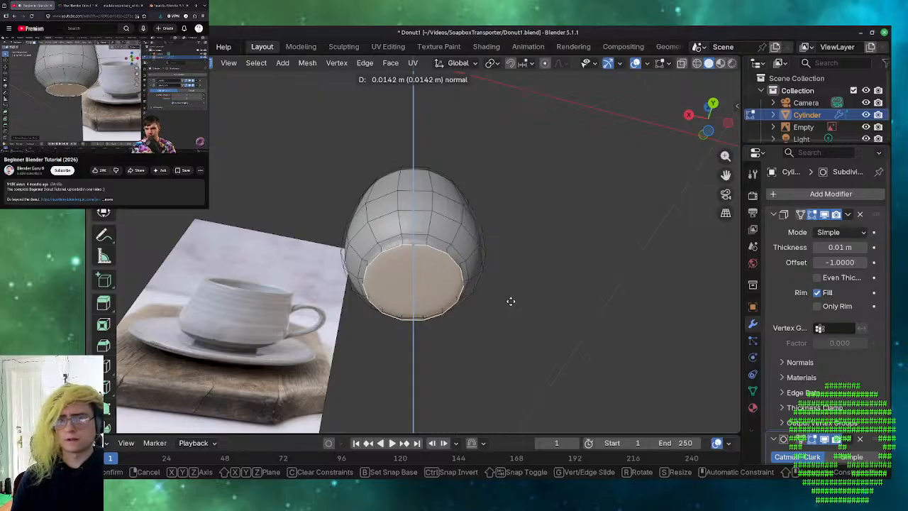
click(510, 301)
middle_drag(512, 307, 456, 61)
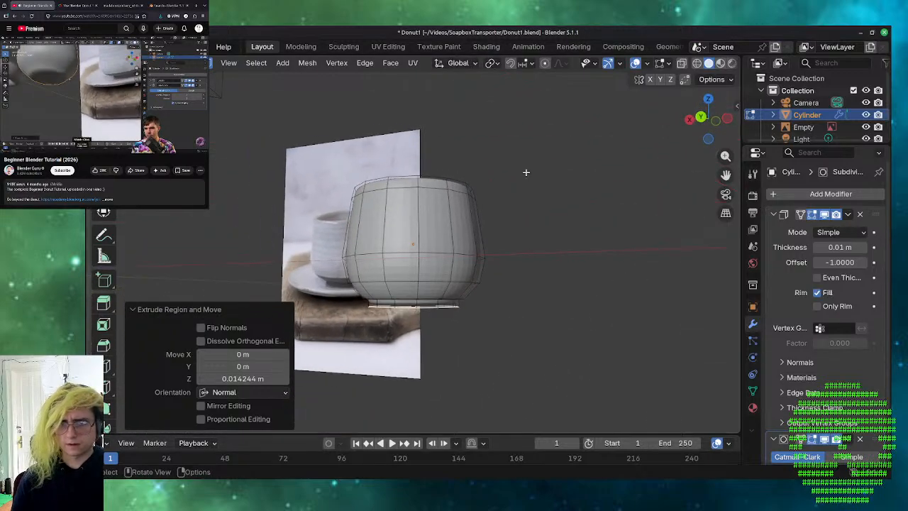
middle_drag(524, 217, 546, 214)
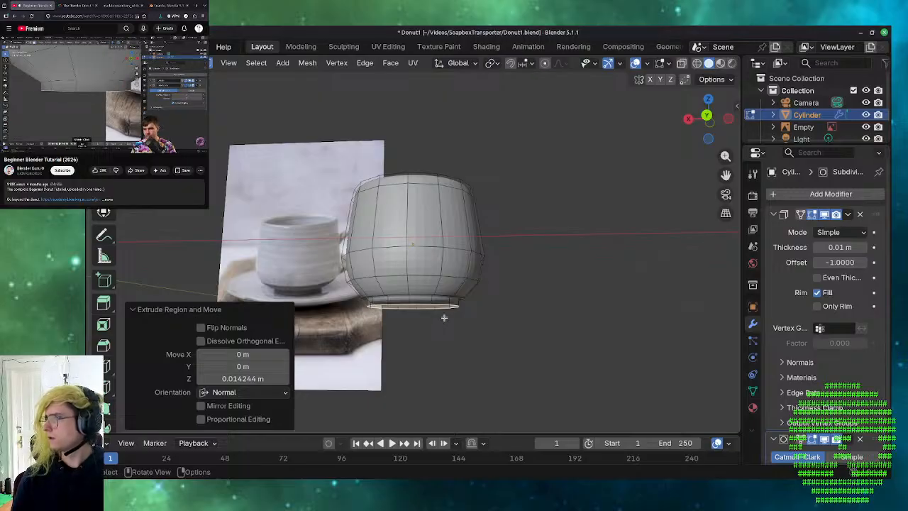
scroll(457, 324, up, 3)
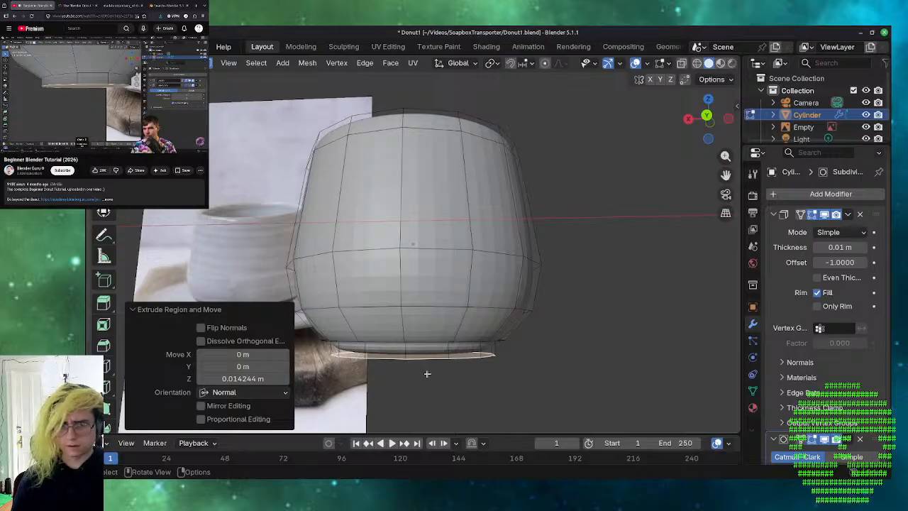
middle_drag(427, 373, 627, 374)
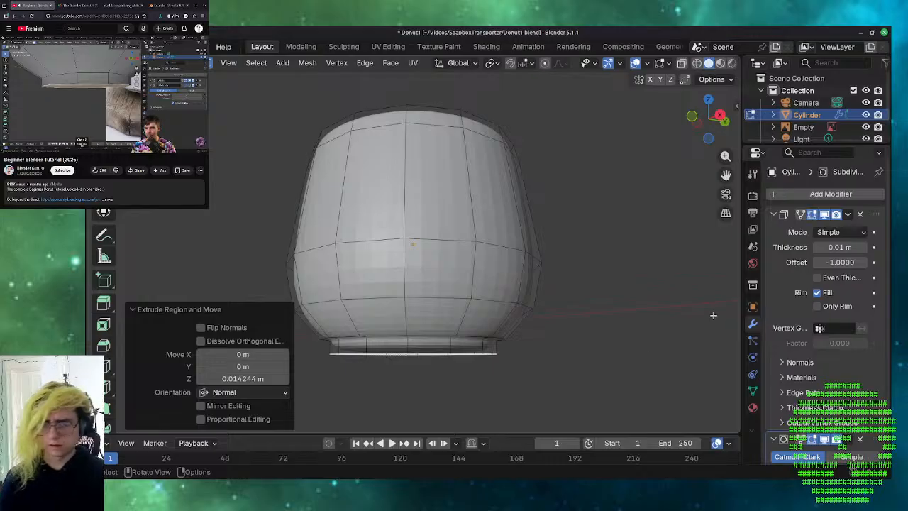
click(633, 343)
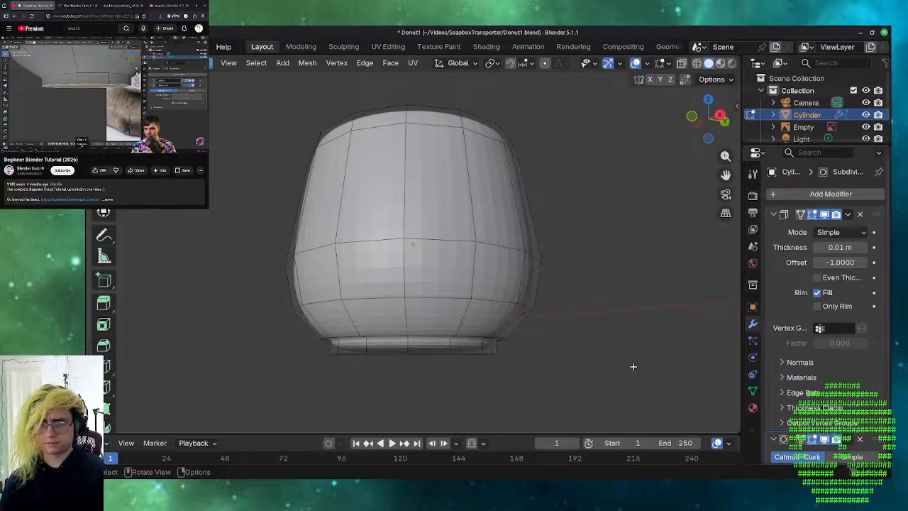
- Add one edge loop around the cup's foot, slide it toward the foot's lower edge by about -0.63, and clear the selection
middle_drag(634, 367, 443, 336)
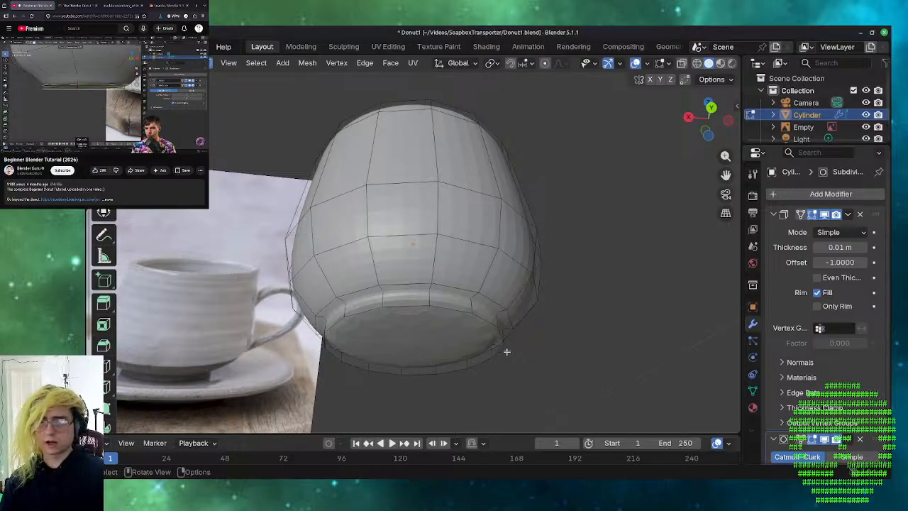
middle_drag(643, 293, 586, 337)
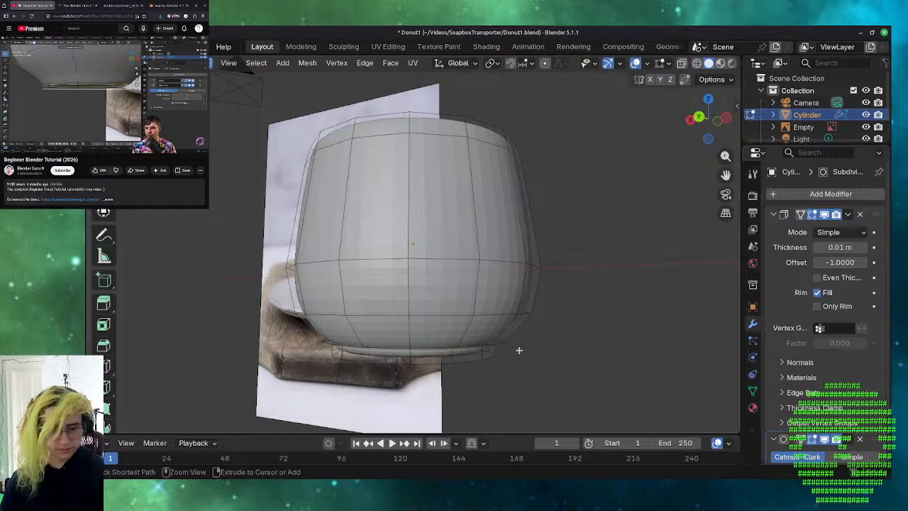
key(ctrl+r)
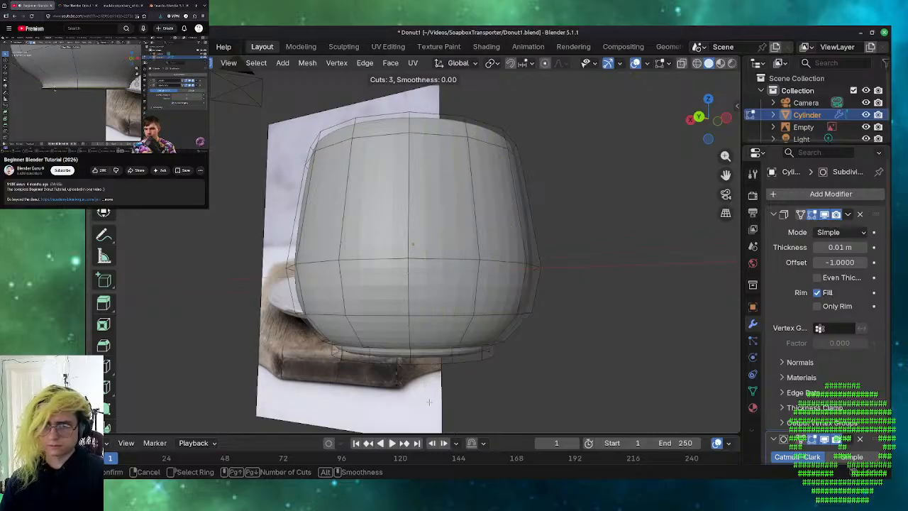
key(Escape)
middle_drag(428, 402, 559, 347)
scroll(500, 370, up, 3)
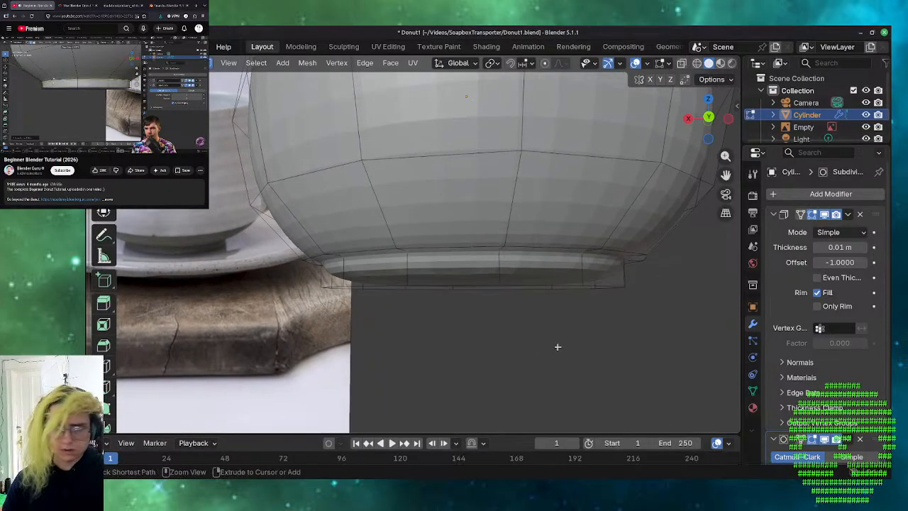
key(ctrl+r)
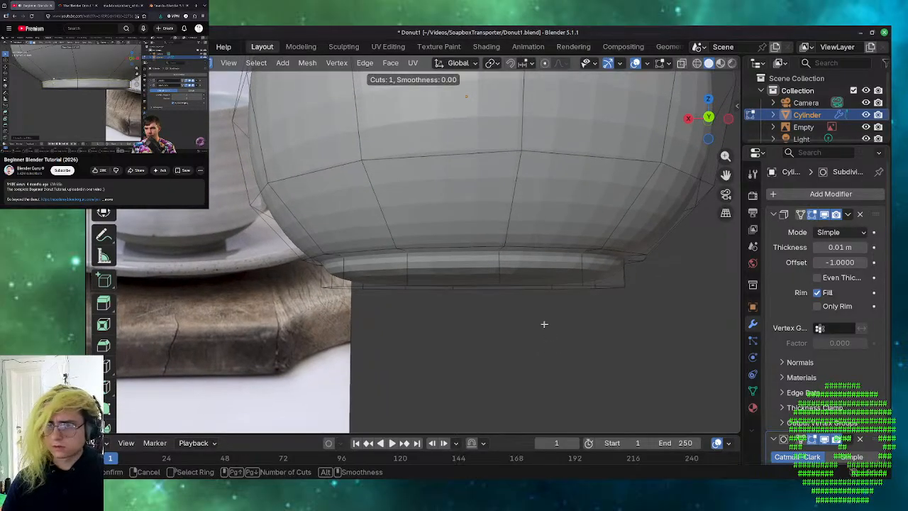
click(588, 264)
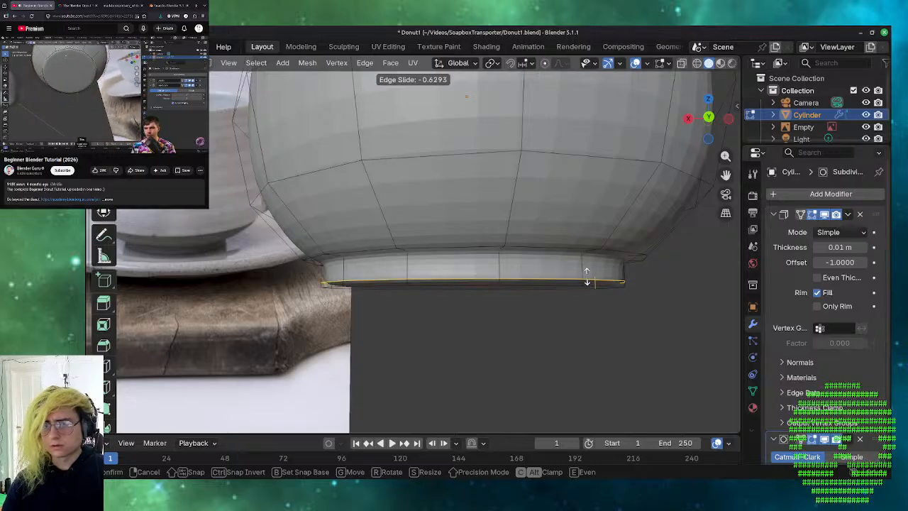
click(587, 277)
click(623, 336)
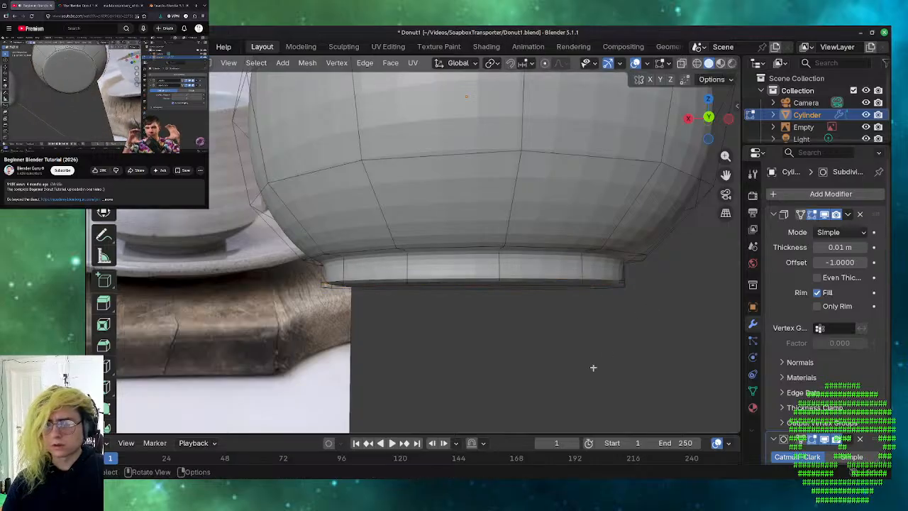
- Inset the foot's bottom face by about 0.0066 m
scroll(506, 384, up, 2)
middle_drag(502, 402, 448, 366)
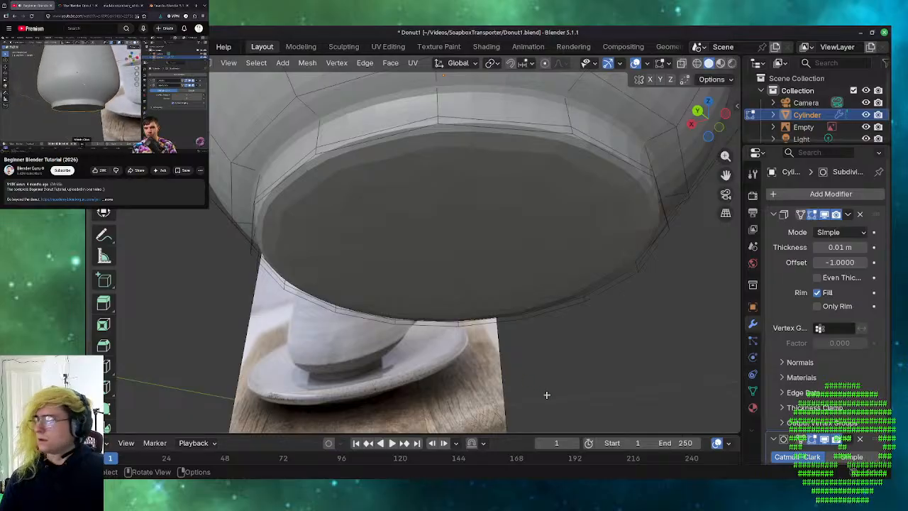
middle_drag(546, 394, 533, 334)
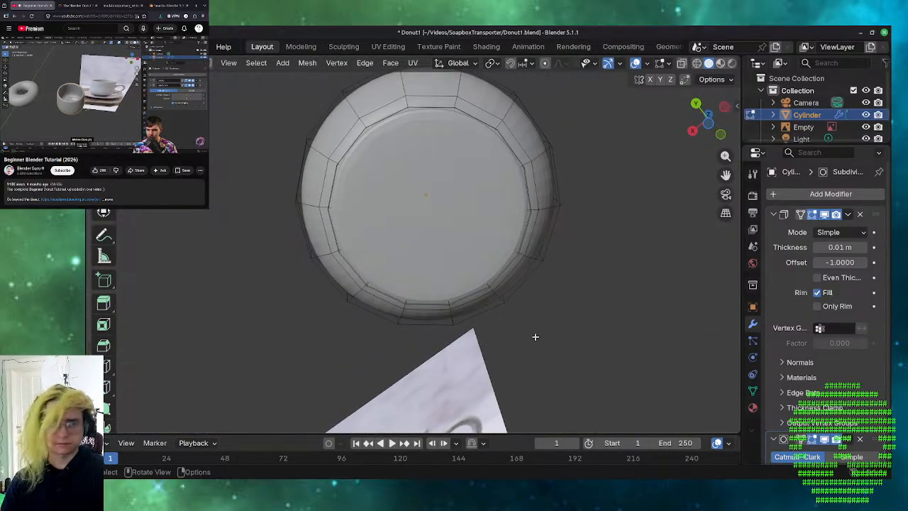
click(432, 222)
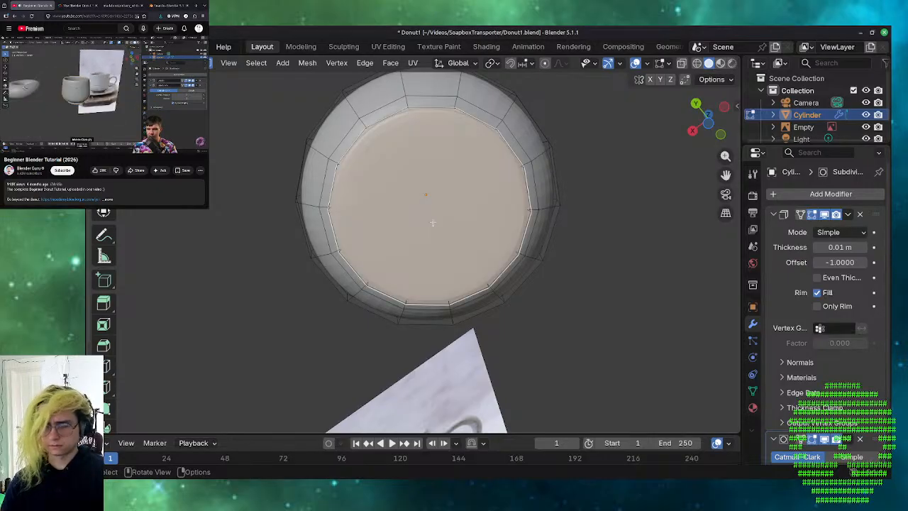
key(i)
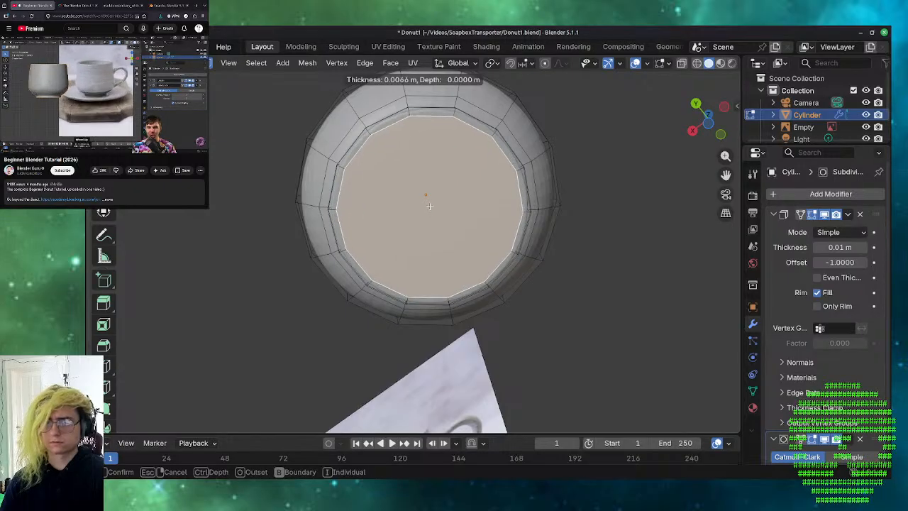
click(429, 206)
- Examine the foot from below and from the side, and compare the whole cup with the reference photo
middle_drag(585, 297, 579, 383)
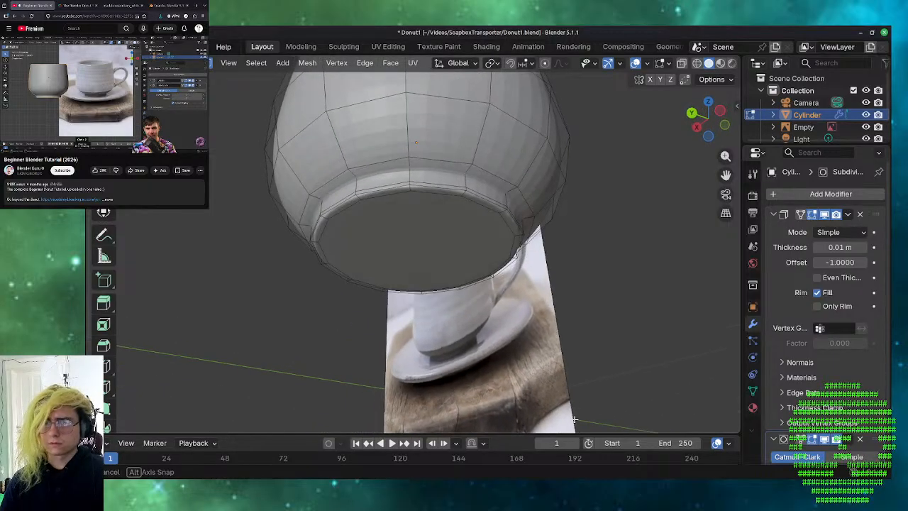
scroll(579, 383, up, 3)
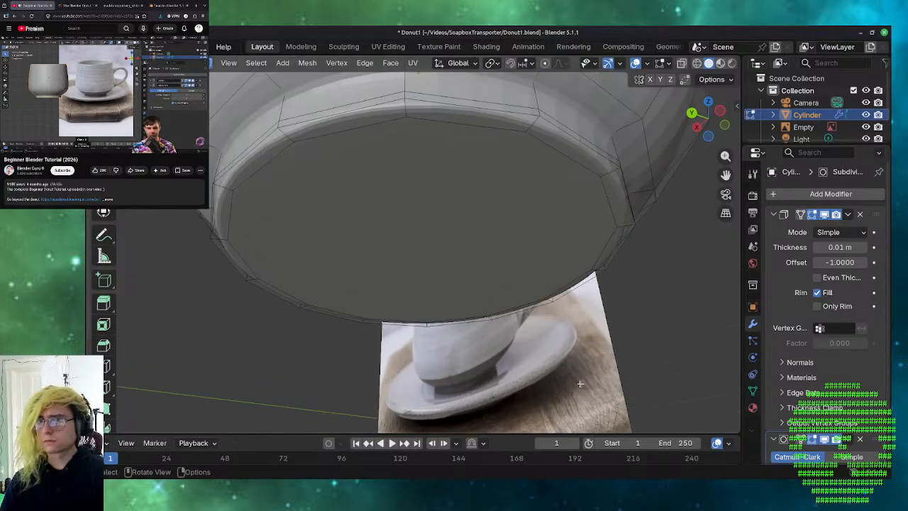
middle_drag(495, 345, 543, 384)
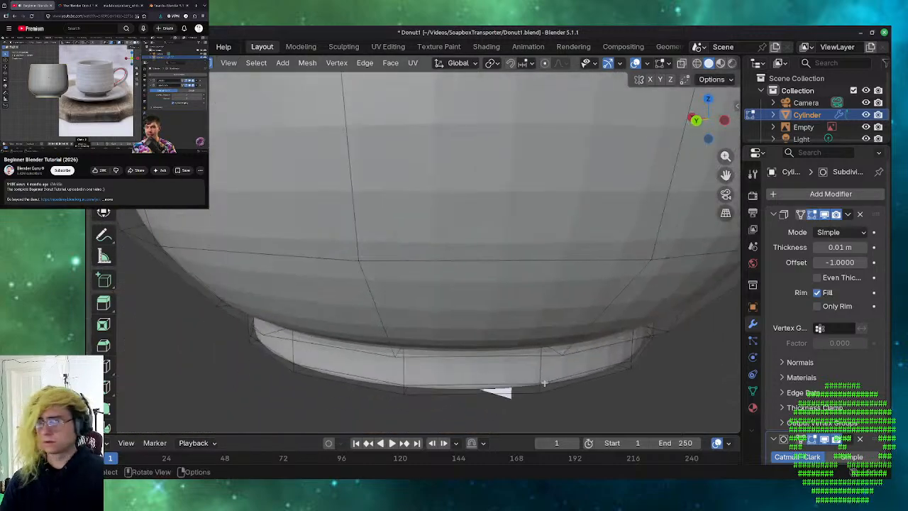
scroll(544, 373, down, 7)
drag(496, 327, 516, 332)
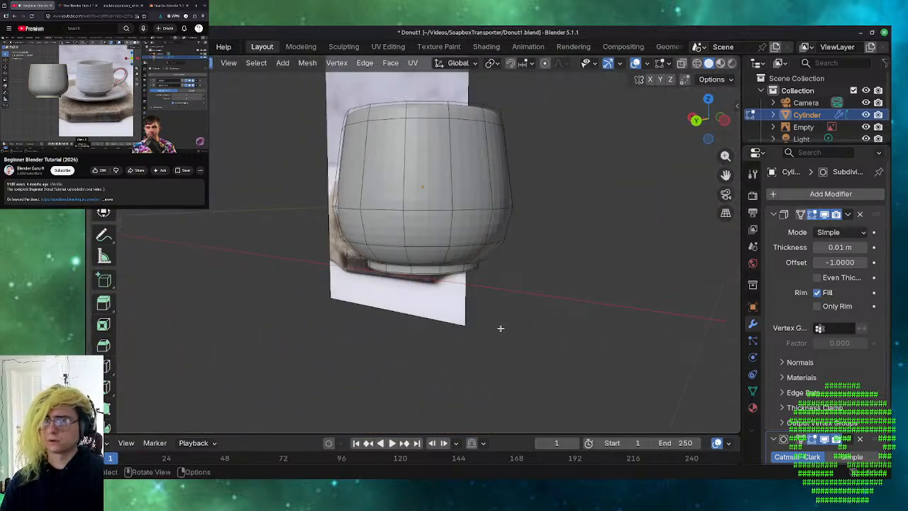
middle_drag(478, 320, 547, 314)
key(Tab)
key(Tab)
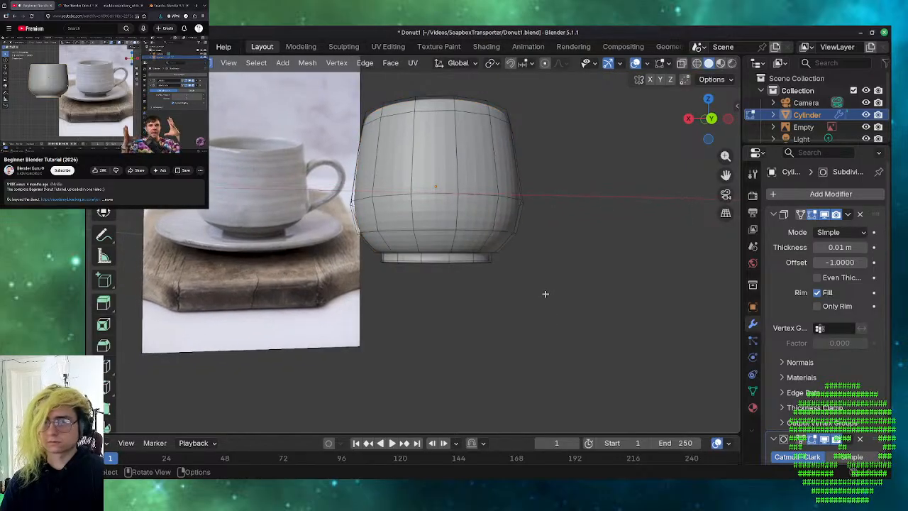
- Add one edge loop around the cup's lower body just above the foot, with a slide factor of about 0.015
scroll(509, 263, up, 2)
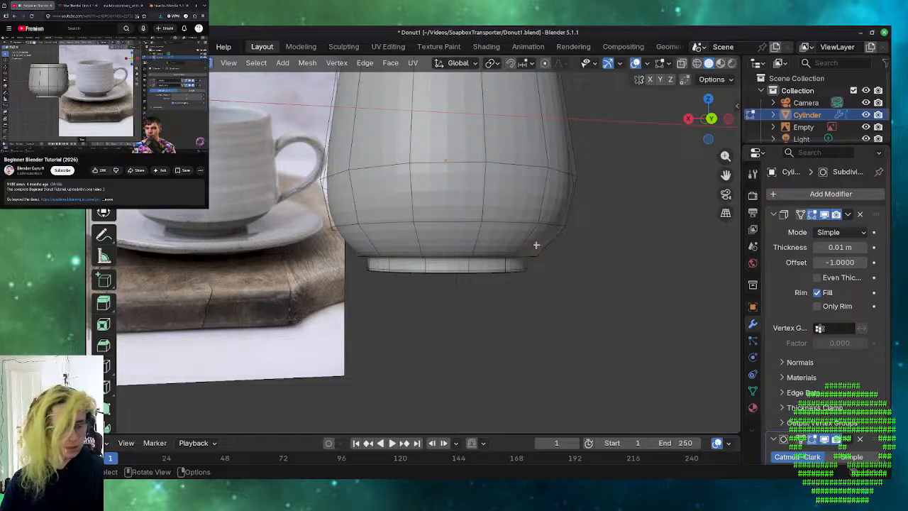
key(ctrl+r)
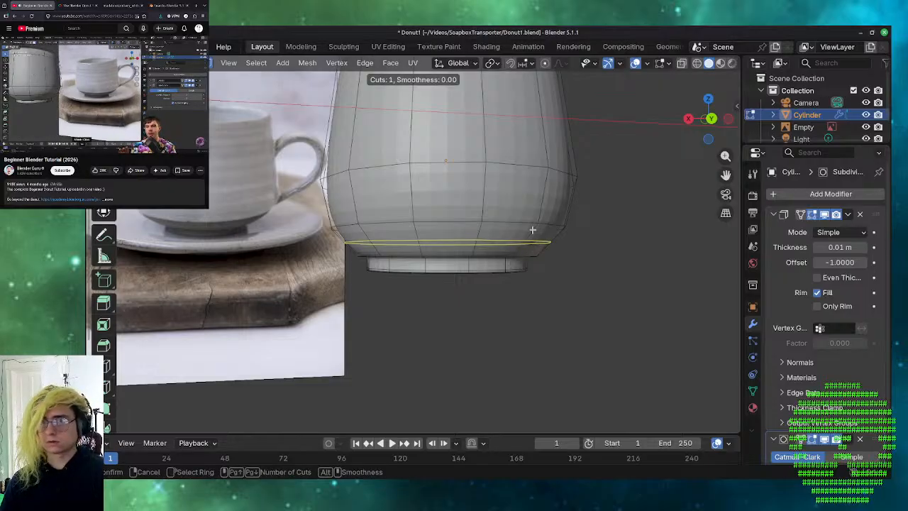
click(526, 241)
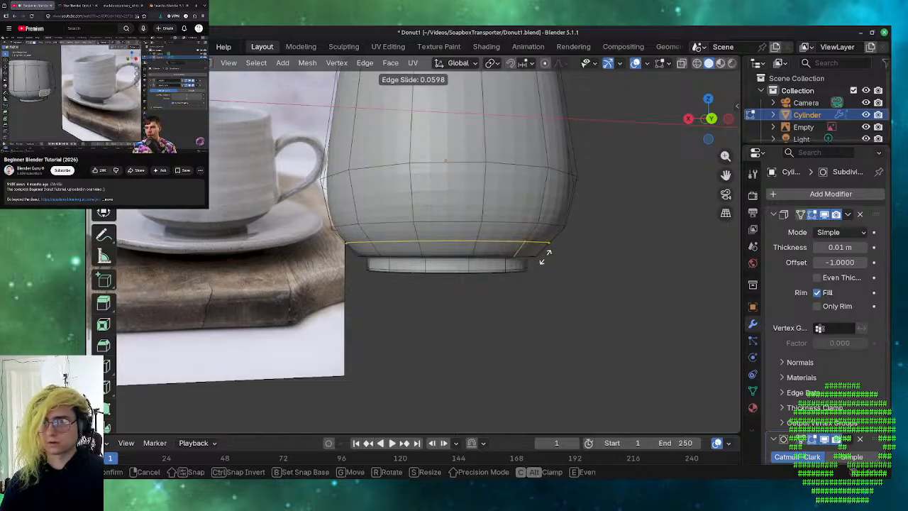
click(543, 254)
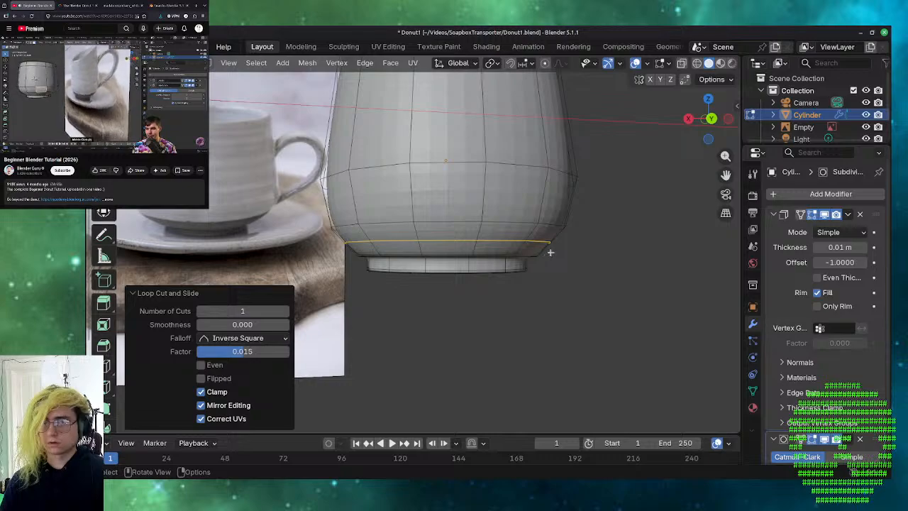
- Scale the new lower-body edge loop to about 1.025 and move it down about 0.0065 m along Z
key(s)
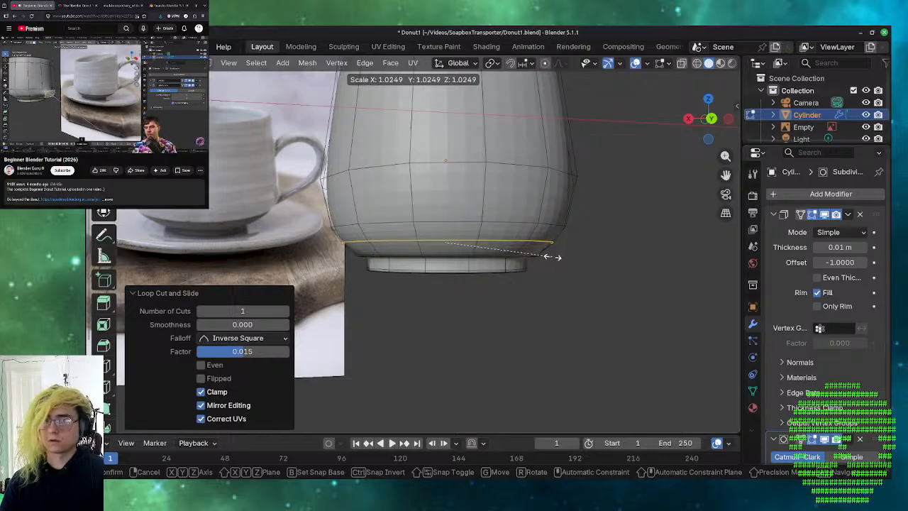
click(552, 257)
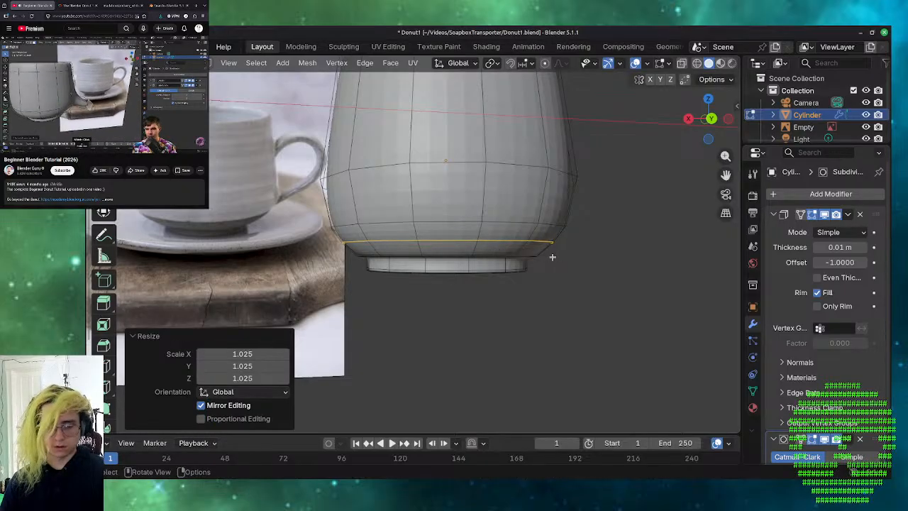
key(g)
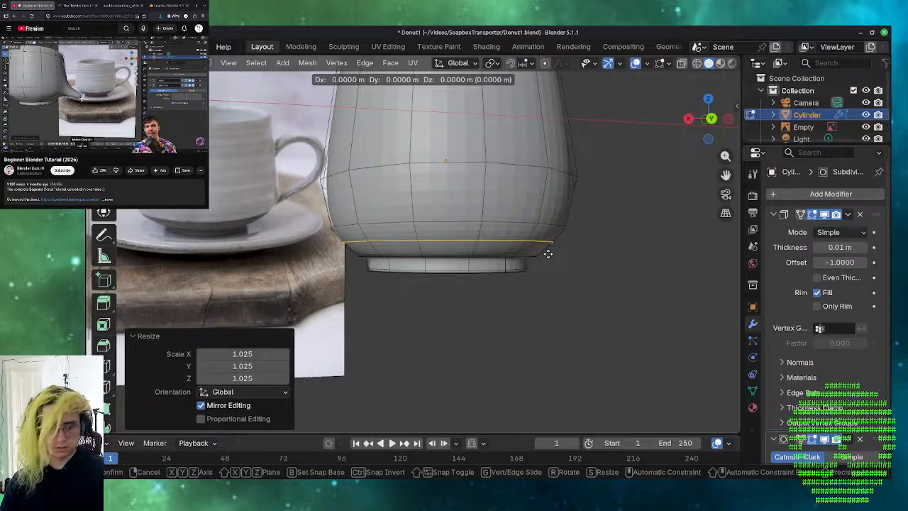
key(z)
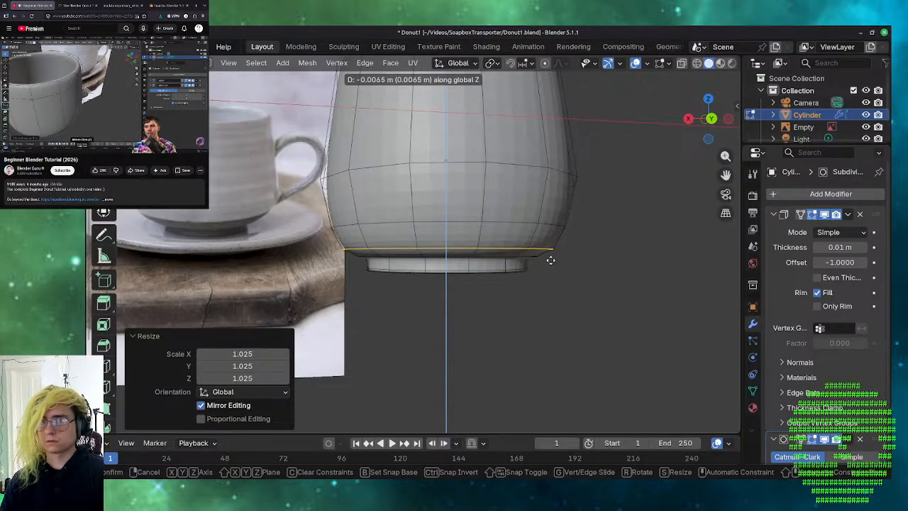
click(550, 260)
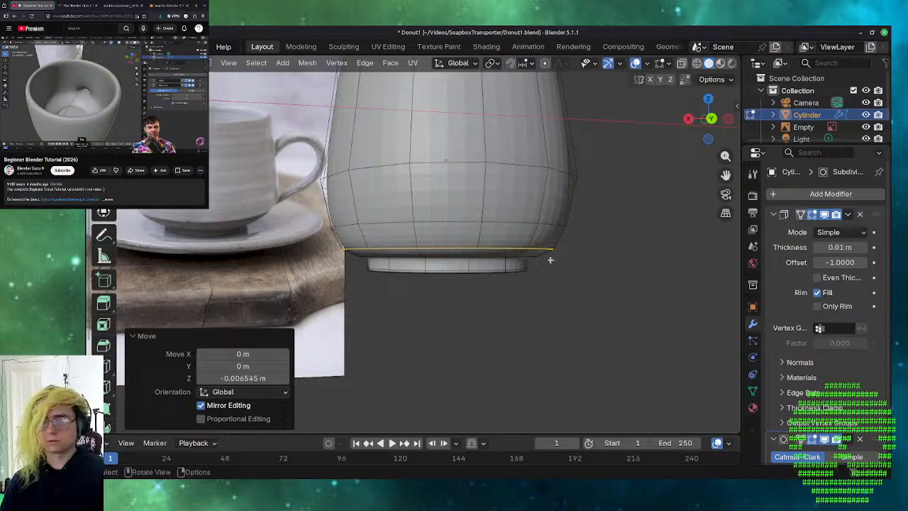
middle_drag(596, 300, 522, 305)
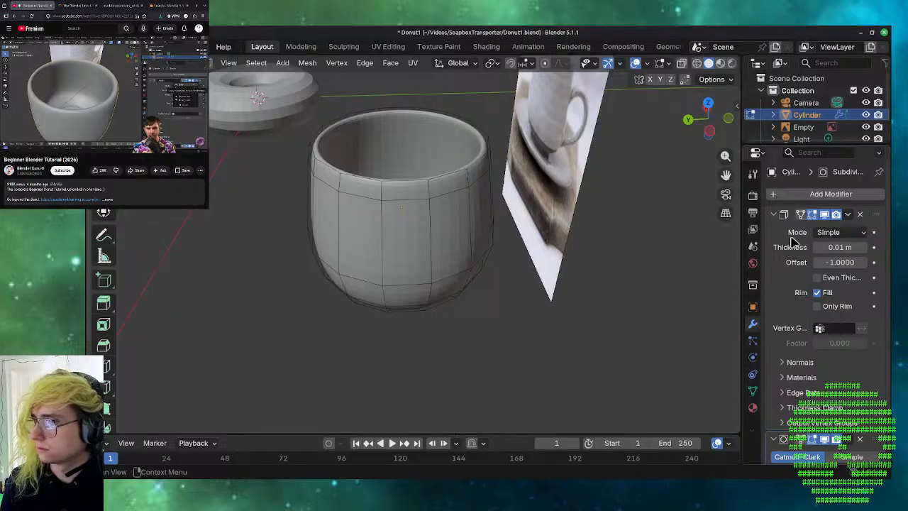
- Pause the tutorial video and collapse the settings of the cup's Solidify modifier
click(771, 214)
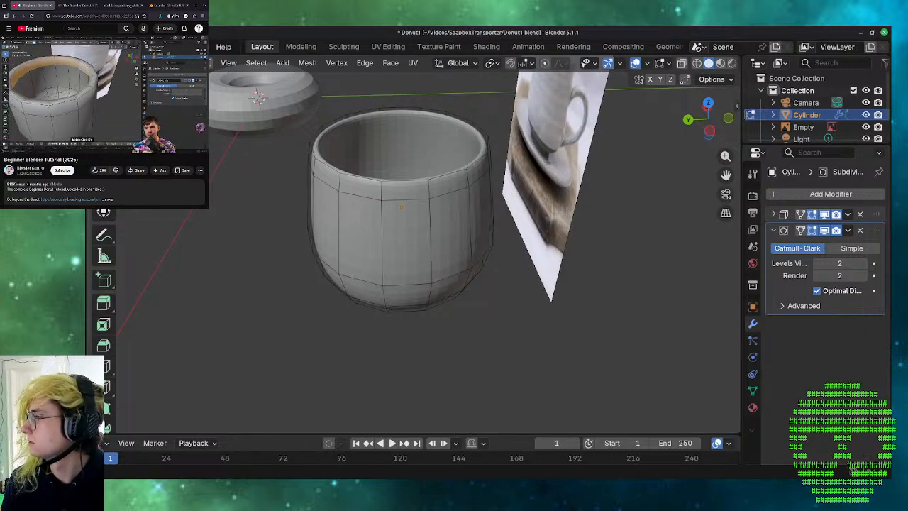
click(98, 87)
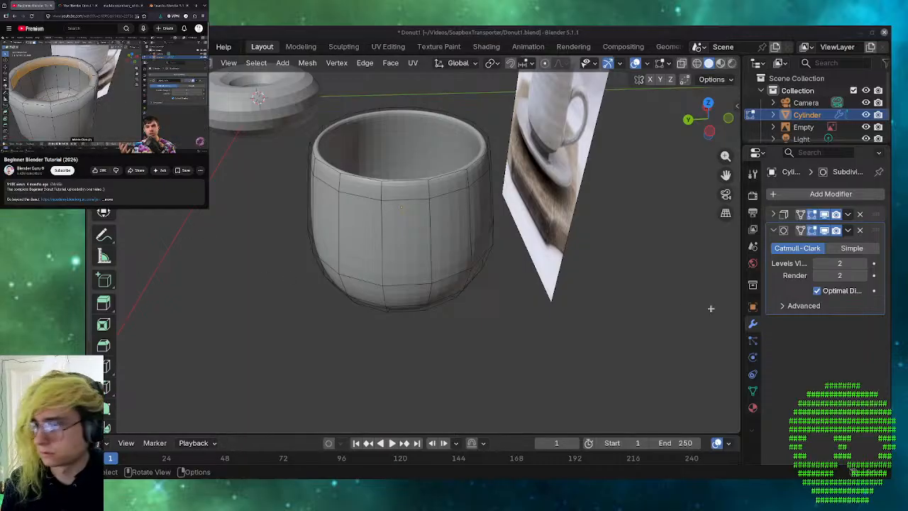
click(775, 215)
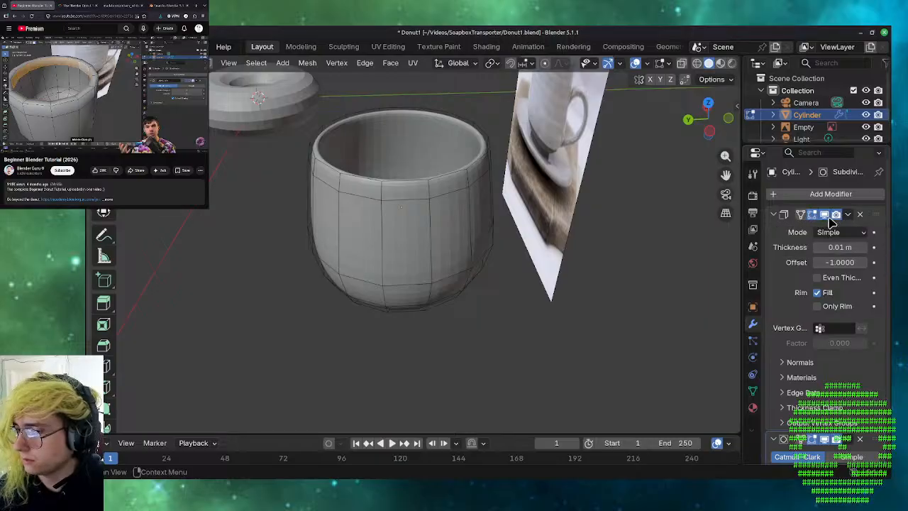
scroll(783, 292, down, 3)
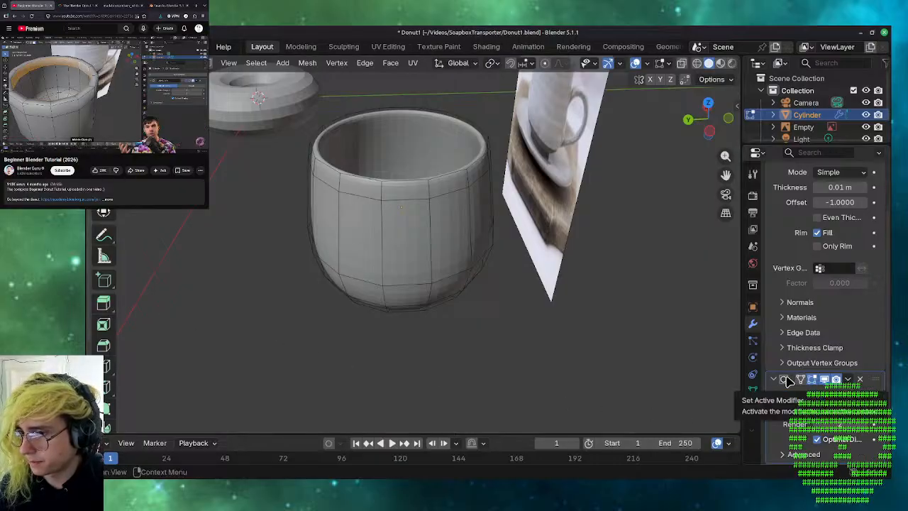
scroll(790, 248, up, 3)
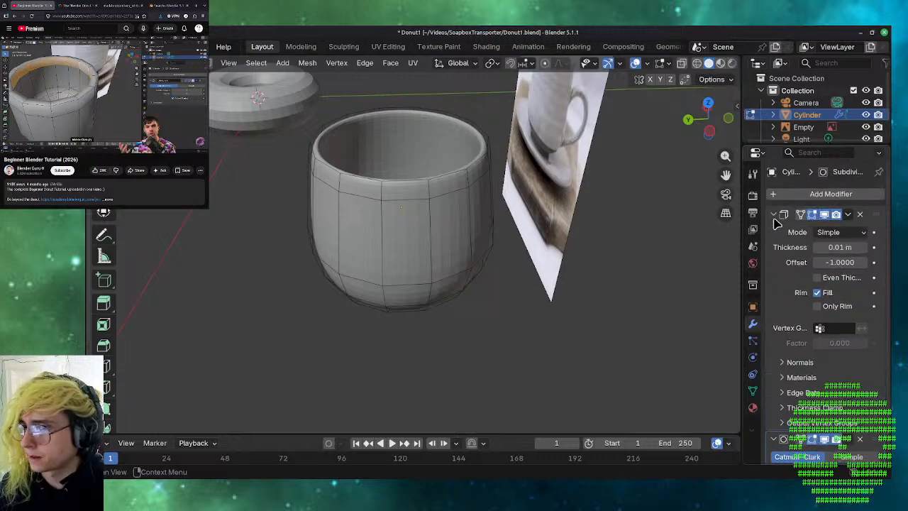
click(775, 215)
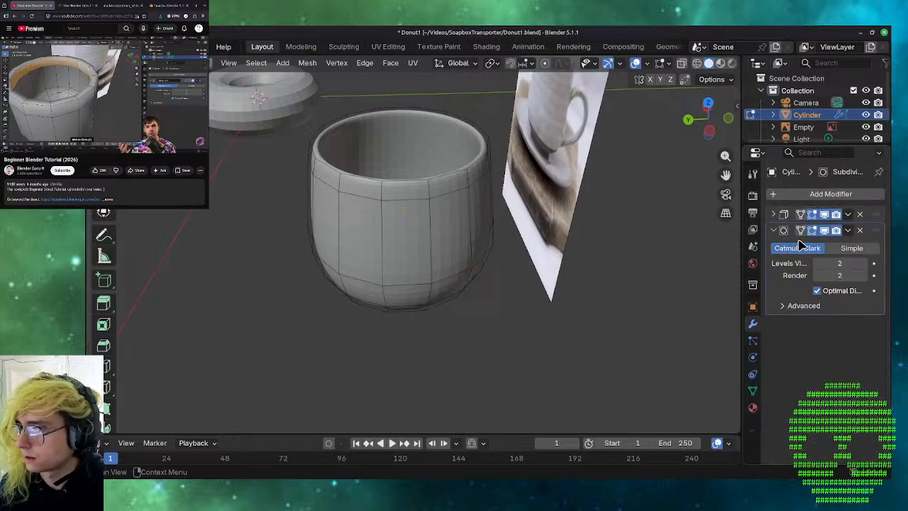
- Make Solidify the cup's active modifier and switch the cup to Object Mode
click(872, 217)
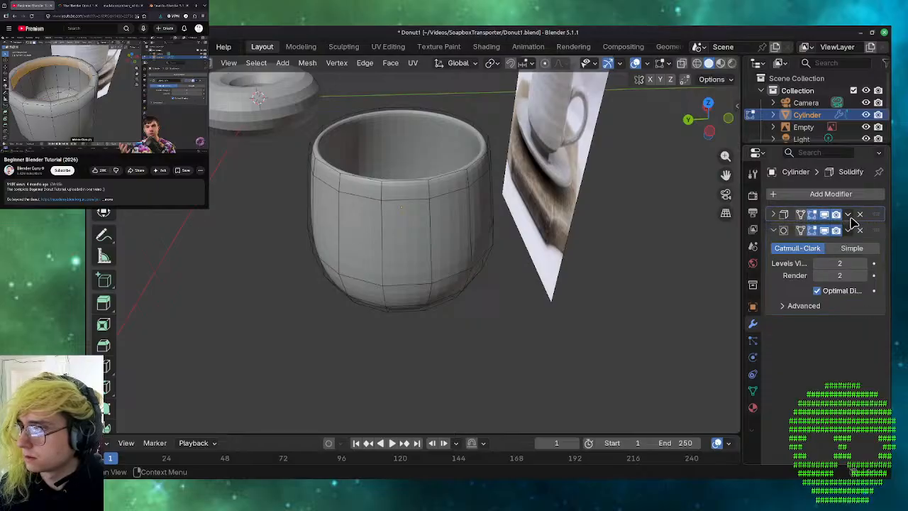
click(848, 215)
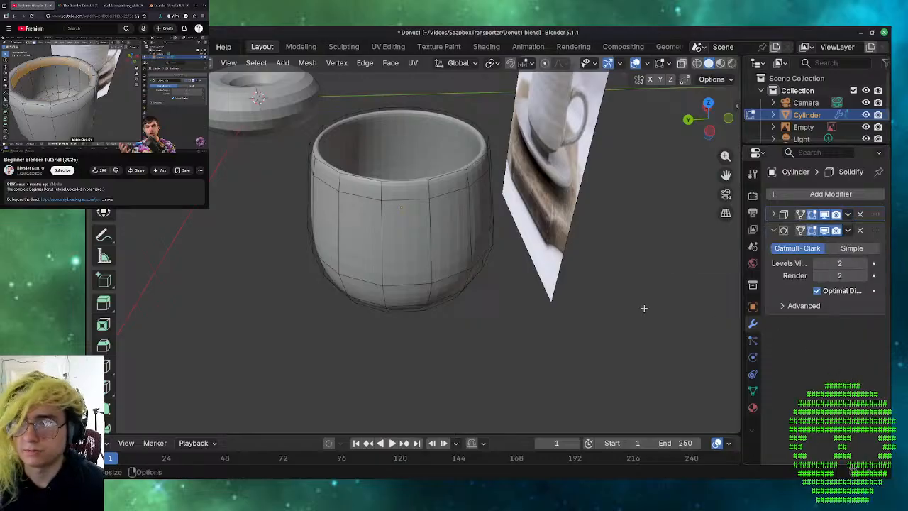
key(Tab)
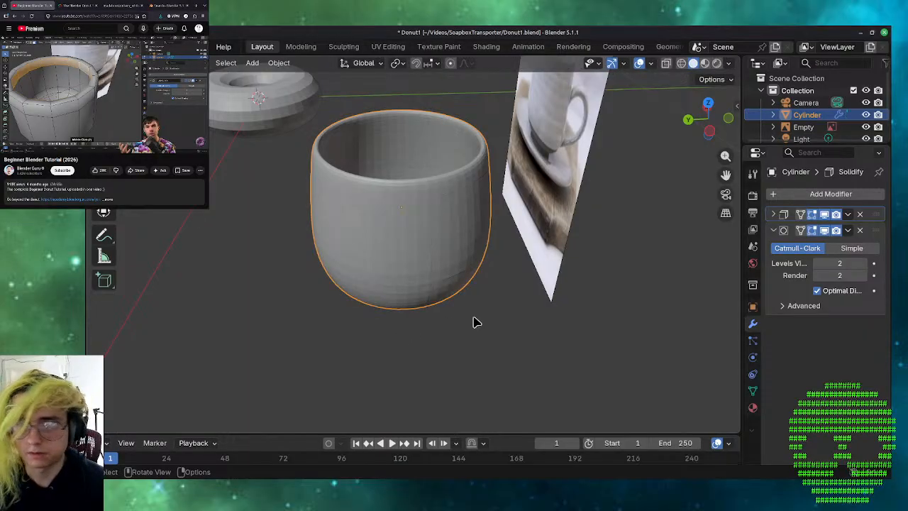
- Play the tutorial video, skip back several times to rewatch the cup modifier section, and pause it
click(113, 92)
key(Left)
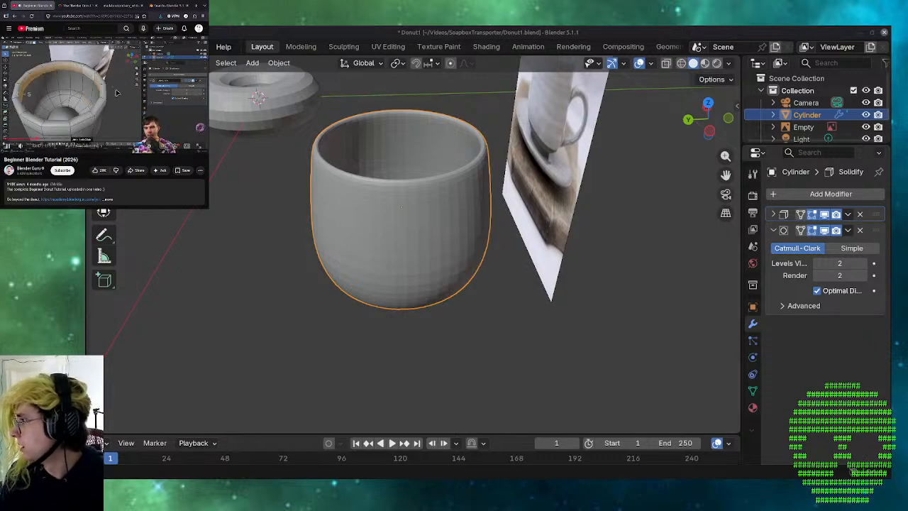
key(Left)
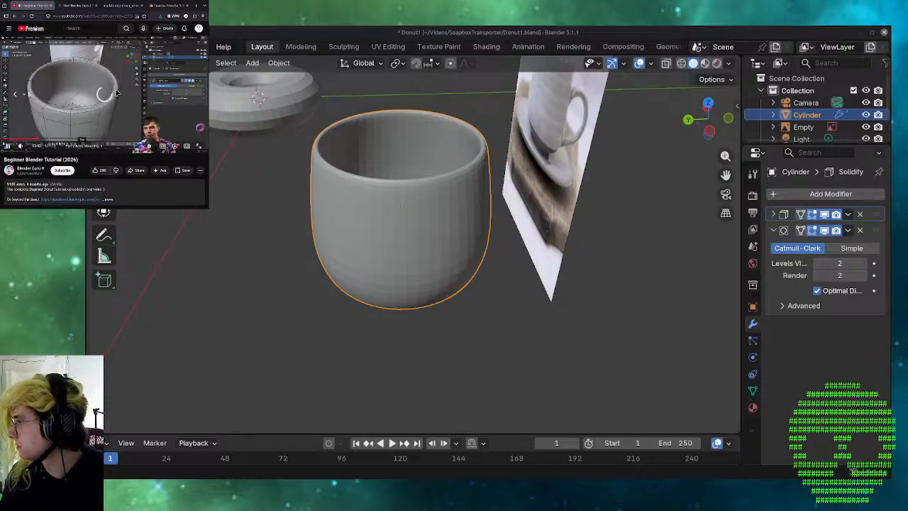
key(Left)
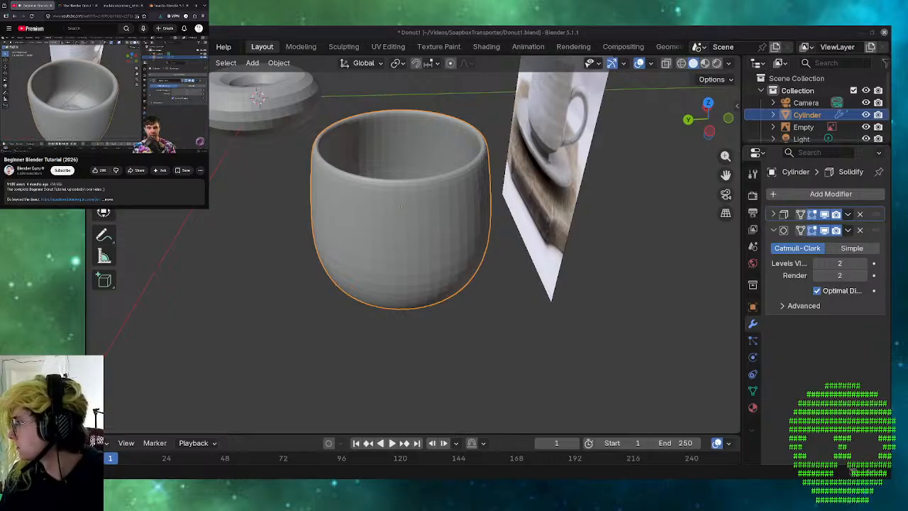
key(Left)
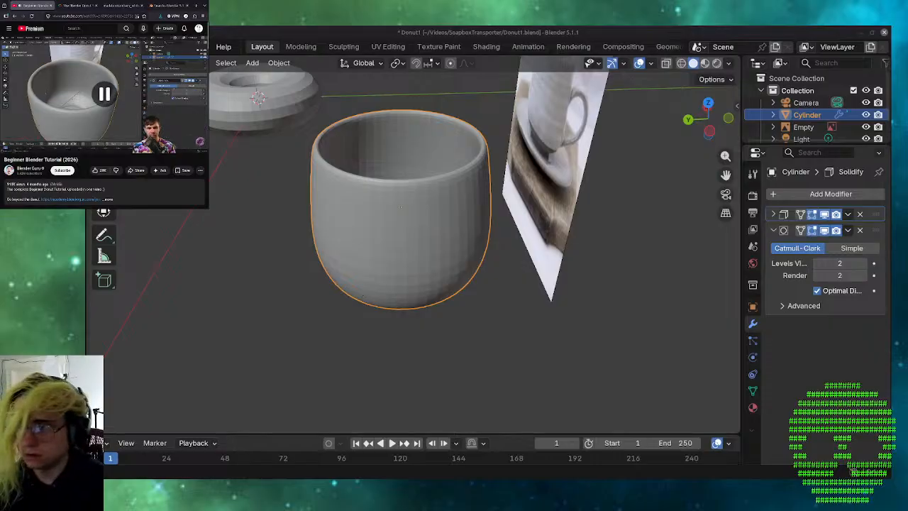
- Apply the cup's Solidify modifier and switch the cup to Edit Mode
click(847, 213)
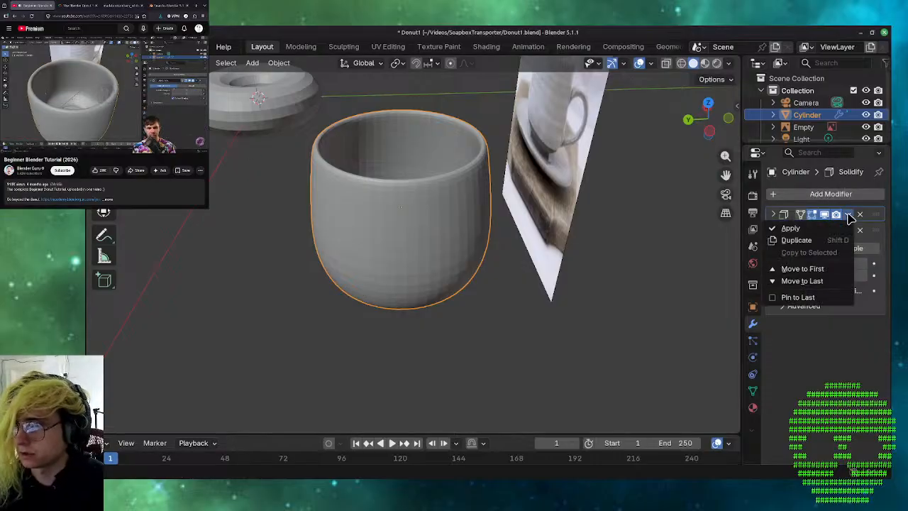
click(839, 229)
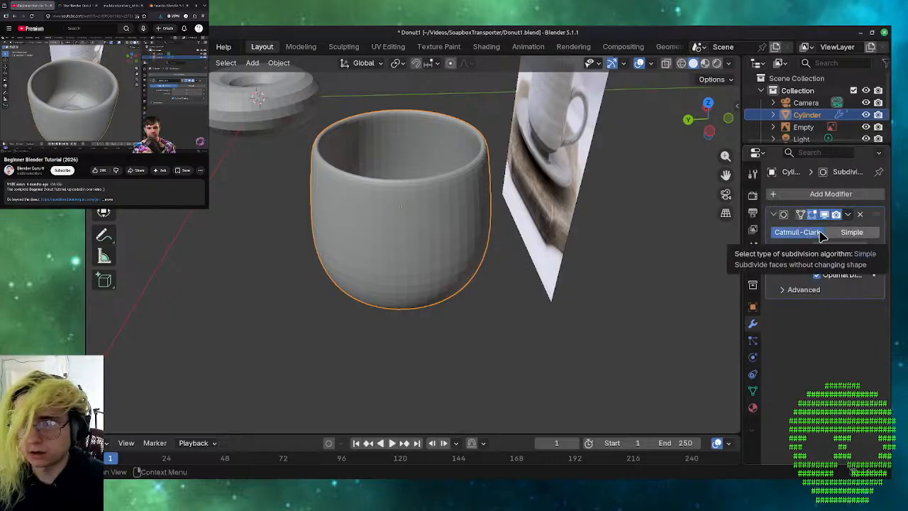
middle_drag(477, 326, 631, 332)
scroll(573, 361, up, 5)
scroll(573, 361, down, 5)
key(Tab)
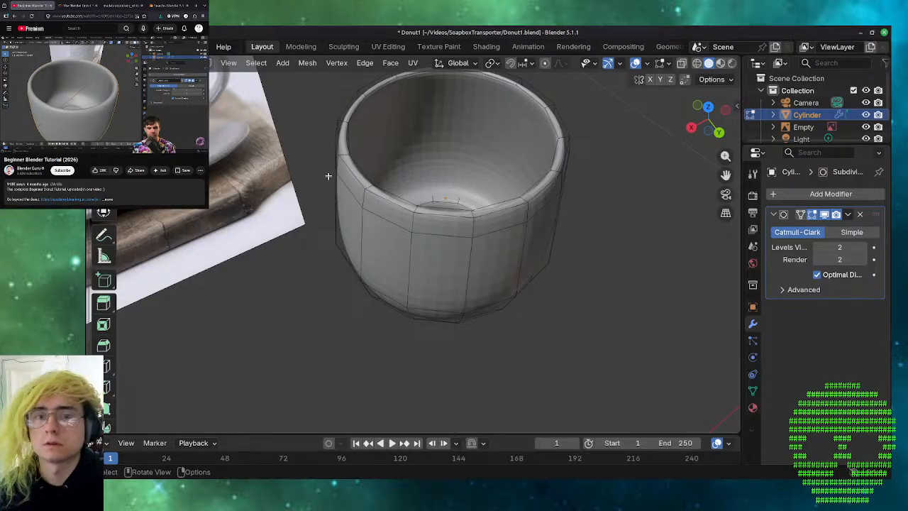
- Select a face at the inner base of the cup and examine the inner wall geometry around it
middle_drag(434, 143, 326, 155)
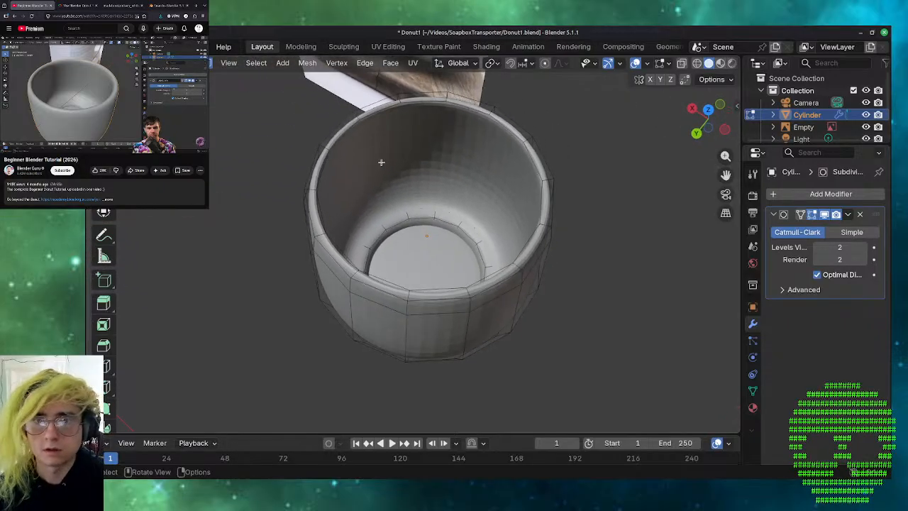
click(386, 206)
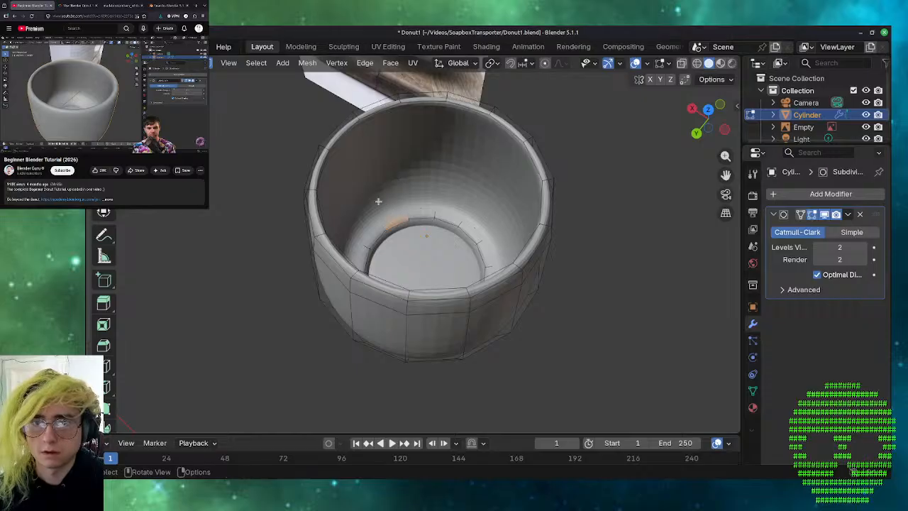
mouse_move(378, 201)
middle_down()
mouse_move(425, 177)
mouse_move(653, 142)
mouse_move(537, 148)
mouse_move(373, 184)
middle_up()
scroll(373, 184, down, 1)
scroll(373, 185, up, 1)
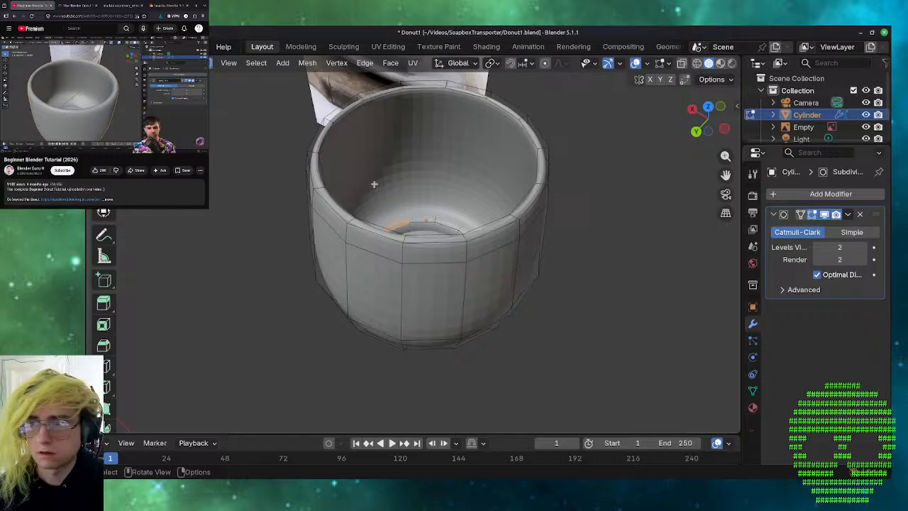
- Check the cup's inner wall faces with the subdivision type set to Simple, and return it to Catmull-Clark
click(853, 235)
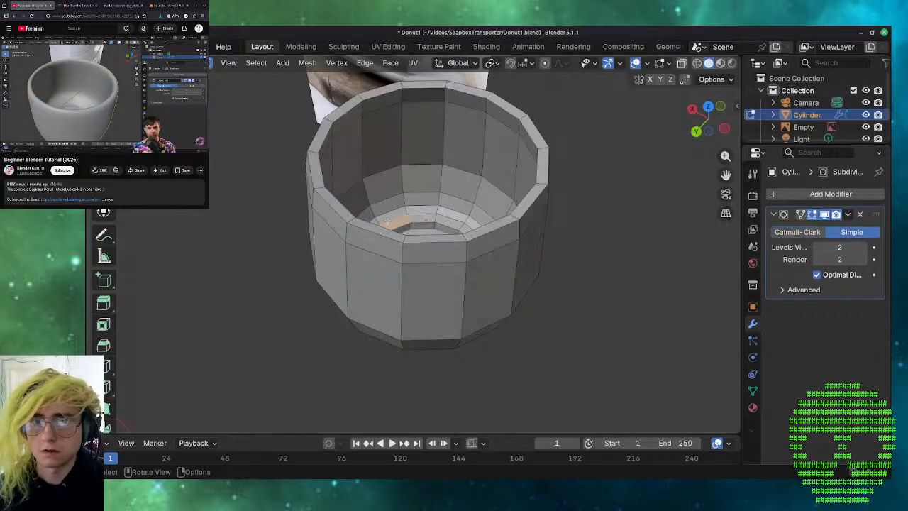
click(382, 170)
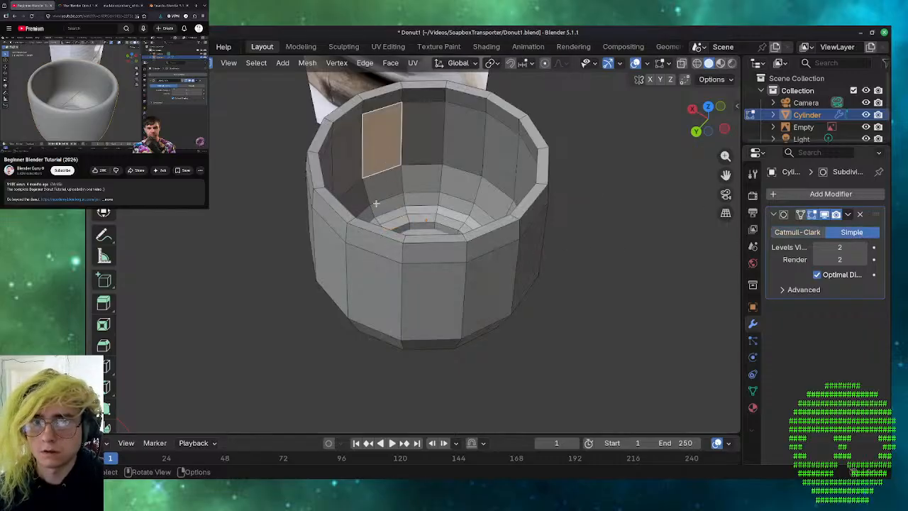
click(385, 180)
click(391, 128)
middle_drag(387, 188, 484, 133)
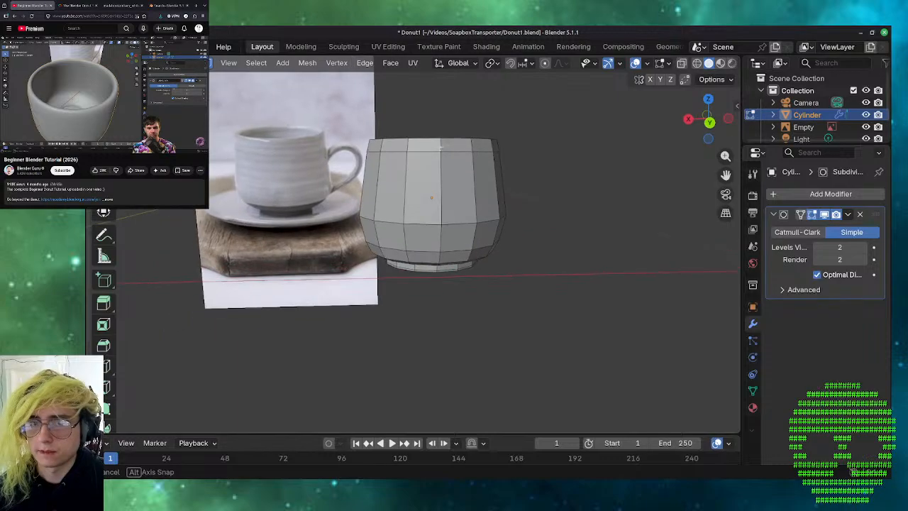
click(808, 233)
middle_drag(621, 253, 602, 316)
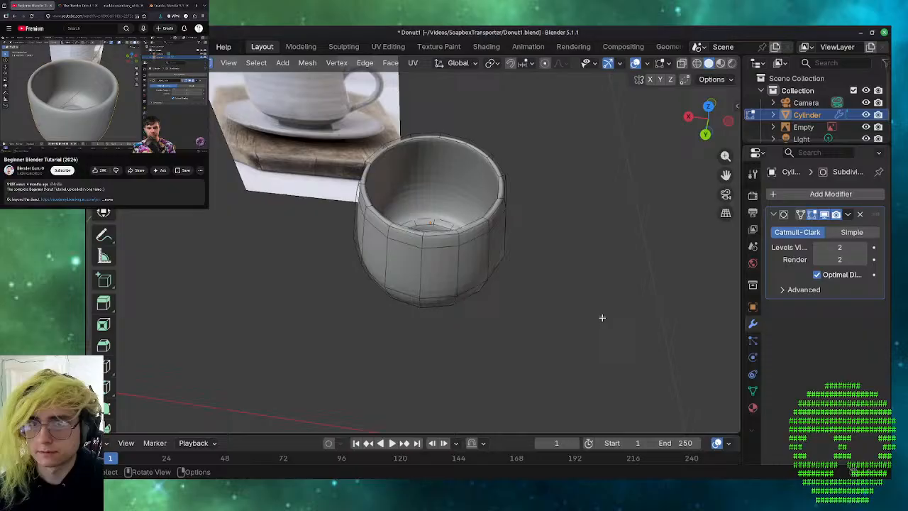
- Resume the tutorial video and examine the cup's inner and outer walls from several angles, leaving nothing selected
click(42, 84)
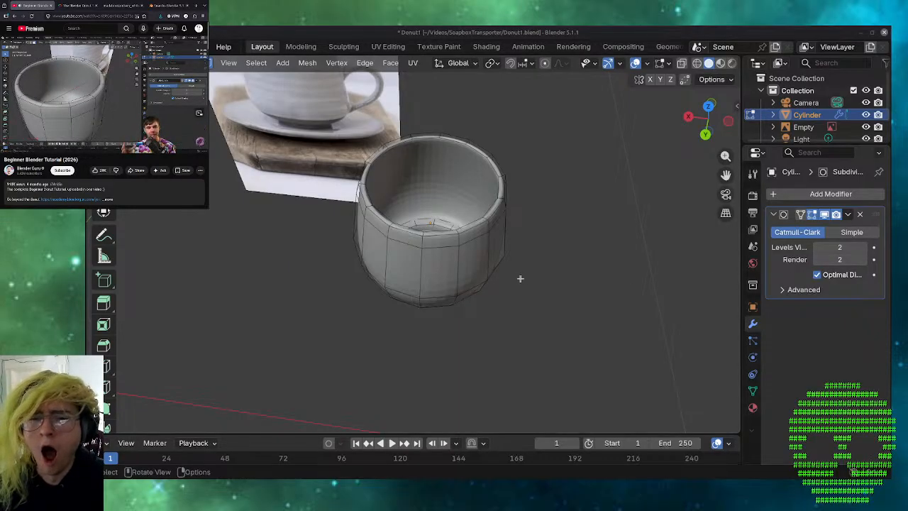
middle_drag(520, 278, 577, 244)
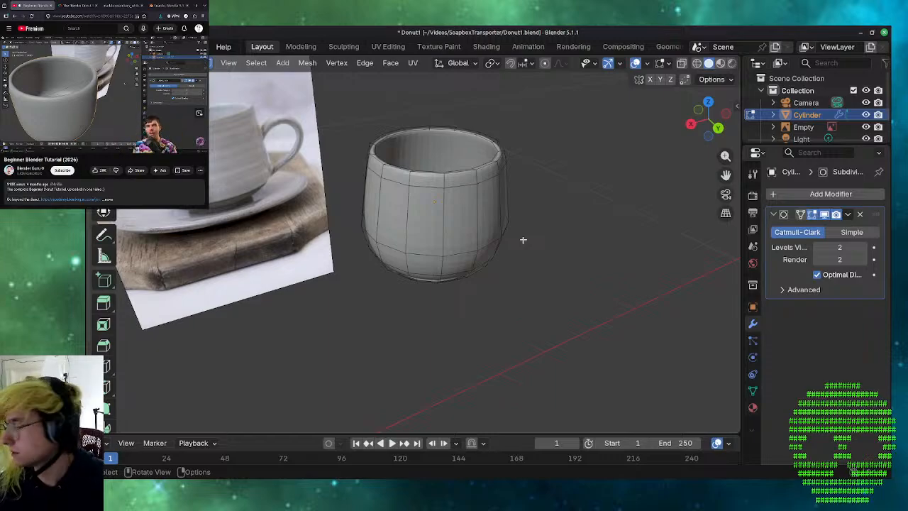
scroll(557, 231, up, 3)
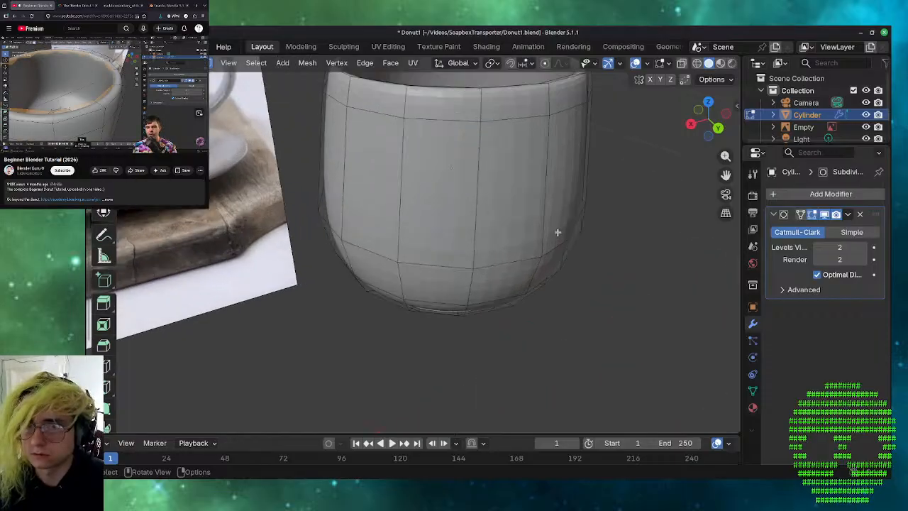
middle_drag(631, 199, 593, 321)
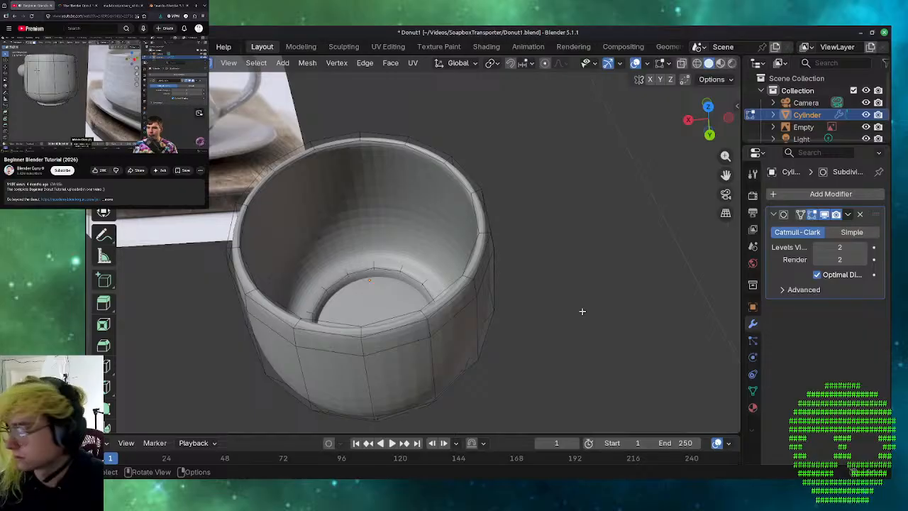
middle_drag(582, 310, 402, 214)
click(401, 214)
middle_drag(390, 251, 532, 219)
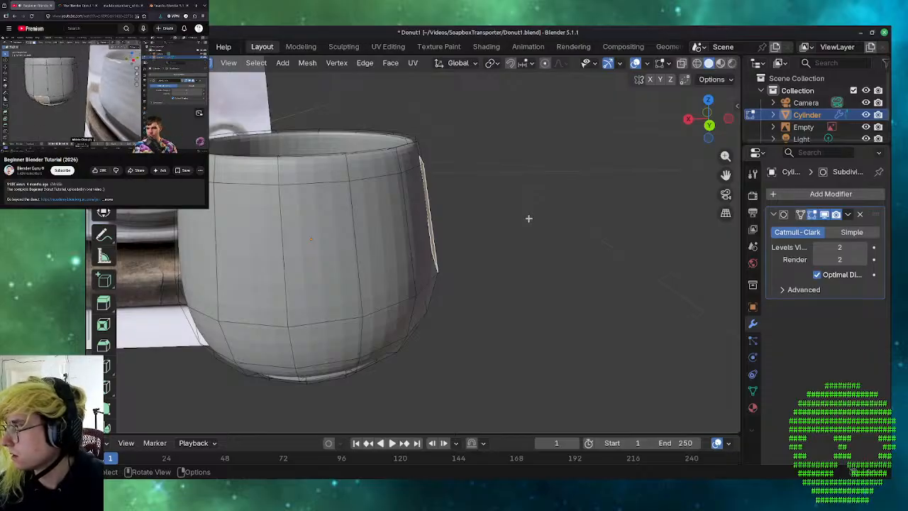
click(534, 228)
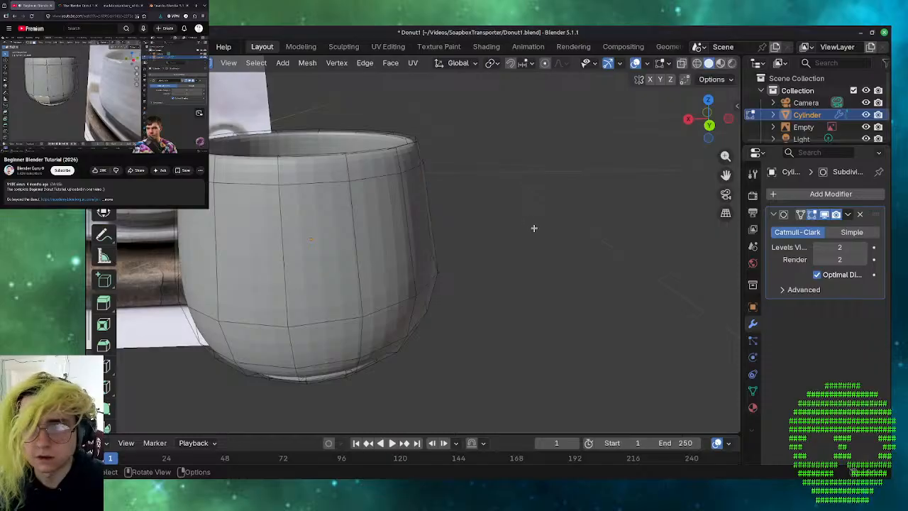
middle_drag(532, 241, 379, 326)
scroll(401, 255, down, 3)
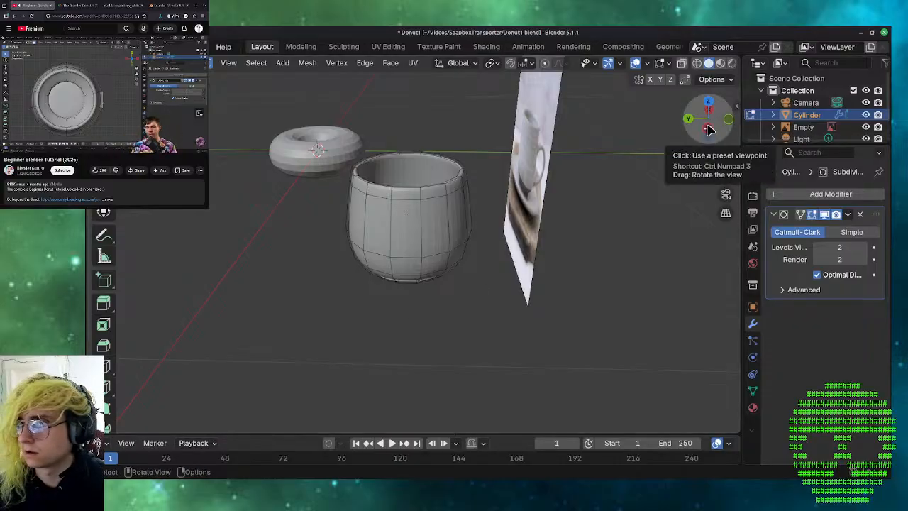
- Select the cup's tall side face facing +X in the top view and check it from the +X side
click(709, 104)
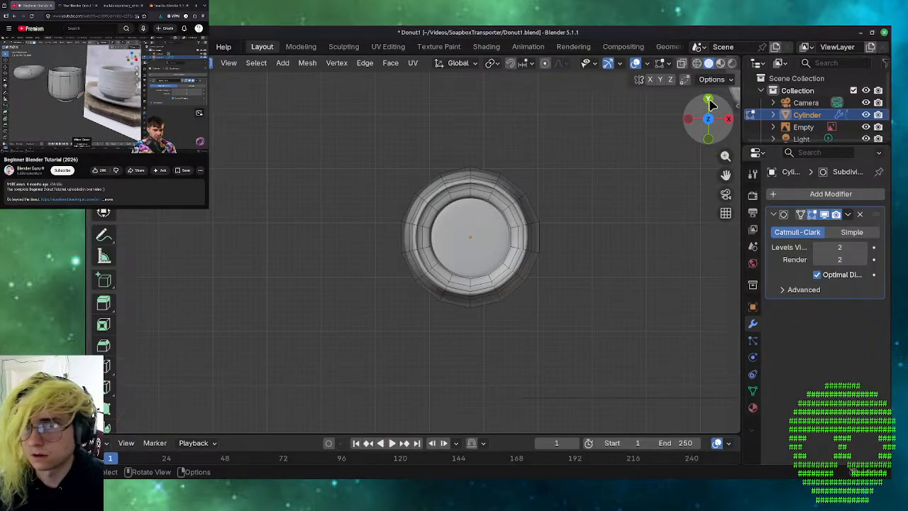
click(533, 239)
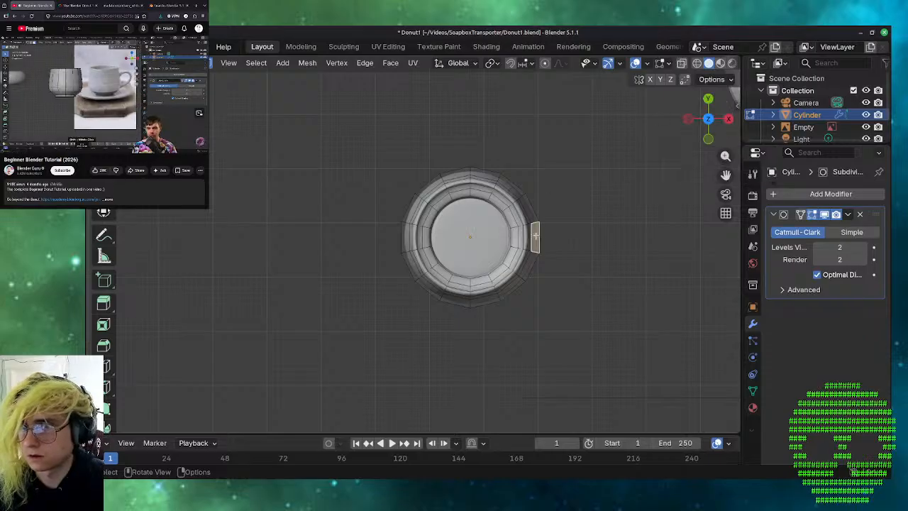
click(728, 121)
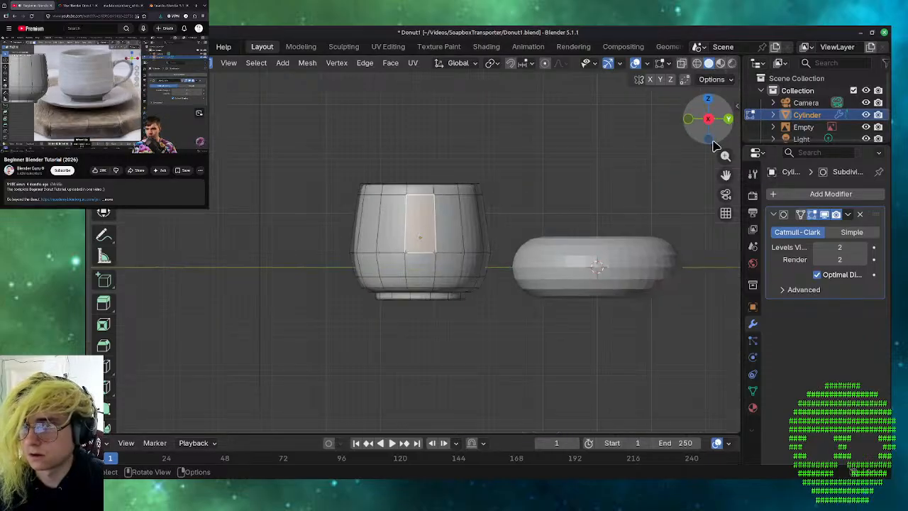
middle_drag(547, 209, 272, 337)
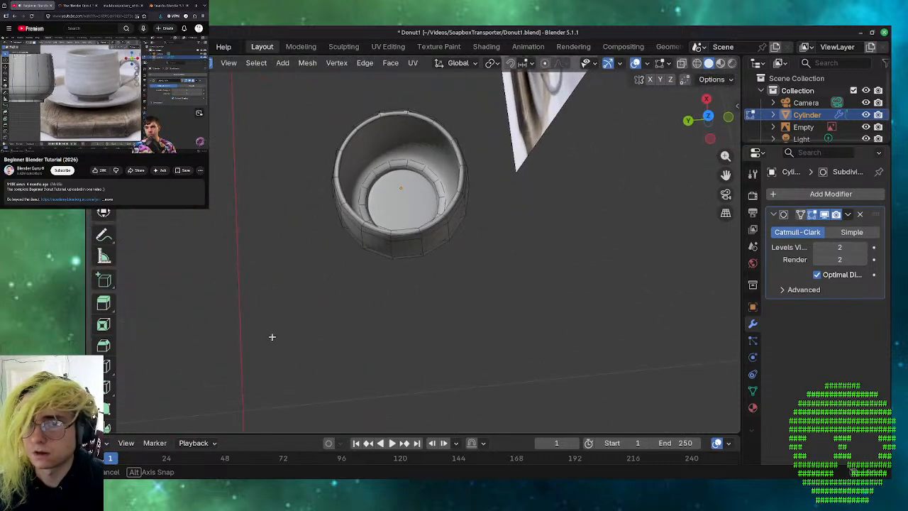
- Select the cup's tall side face facing -X and check its position from above and from the side
click(410, 245)
middle_drag(410, 245, 598, 126)
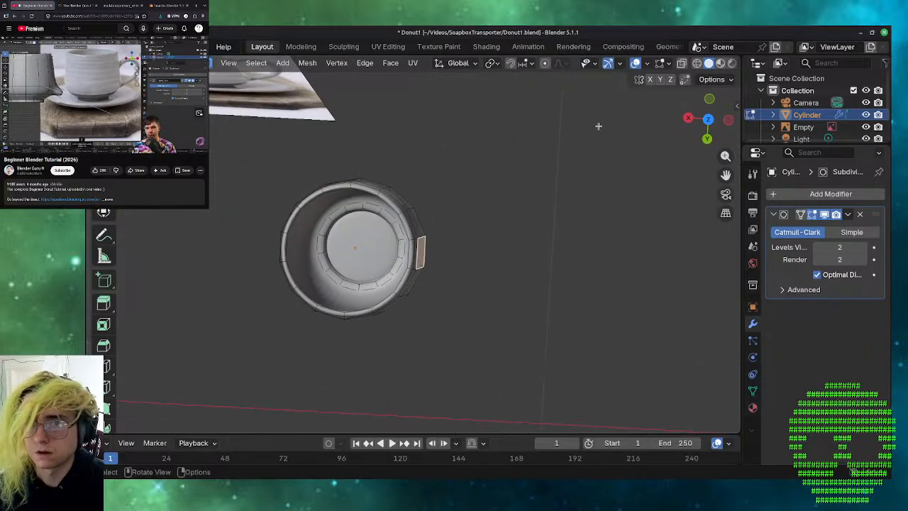
click(711, 121)
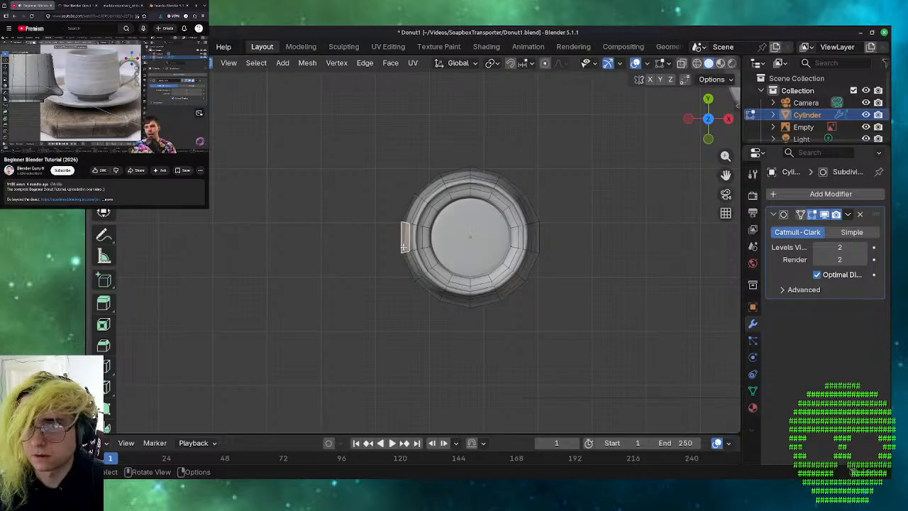
middle_drag(492, 362, 643, 207)
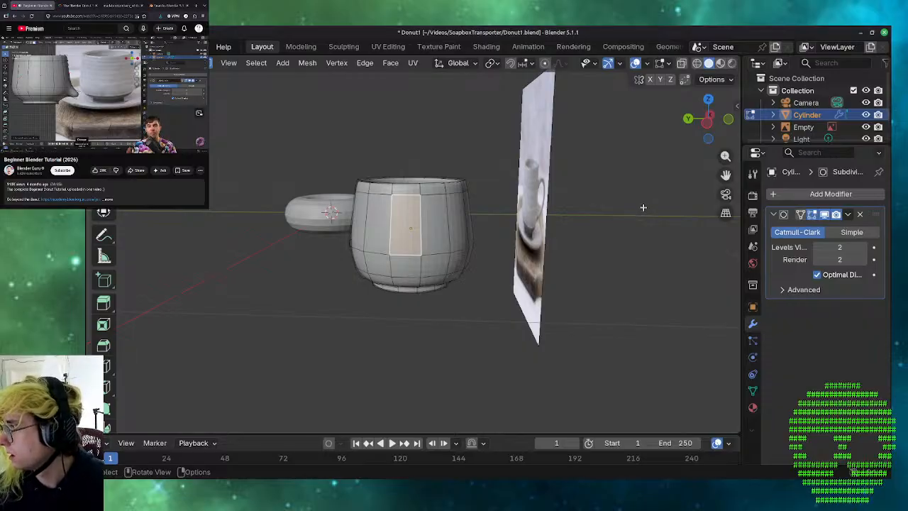
scroll(444, 308, up, 4)
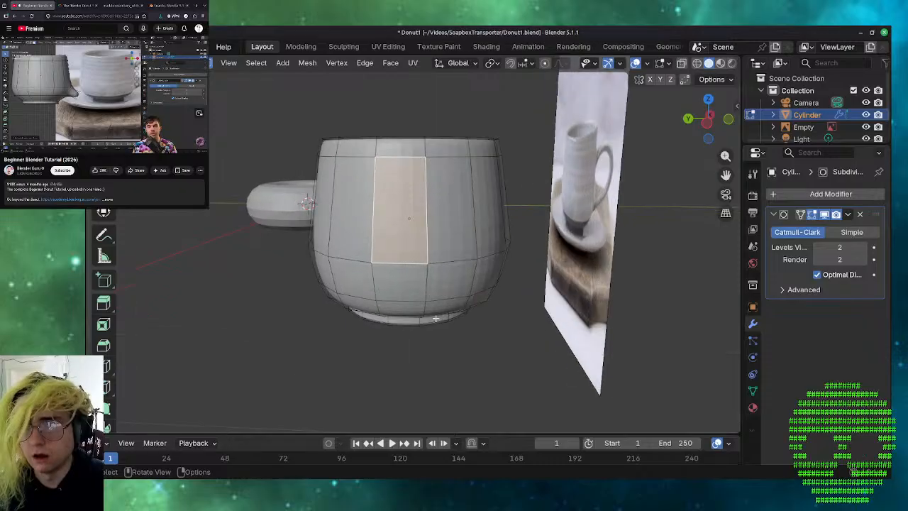
- Extrude the lower-body face directly below the tall -X side face outward about 0.0054 m along its normal, and clear the selection
click(395, 287)
mouse_move(372, 334)
middle_down()
mouse_move(506, 319)
mouse_move(527, 305)
mouse_move(450, 302)
mouse_move(470, 307)
middle_up()
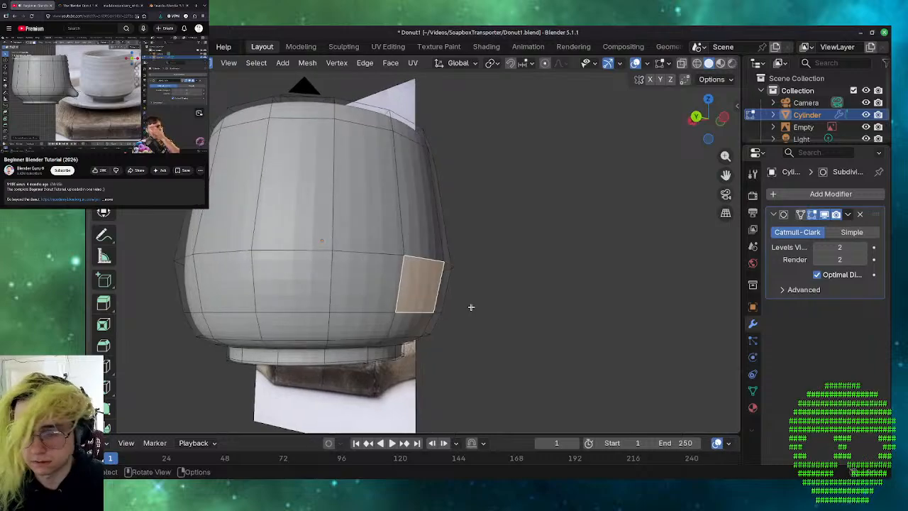
key(r)
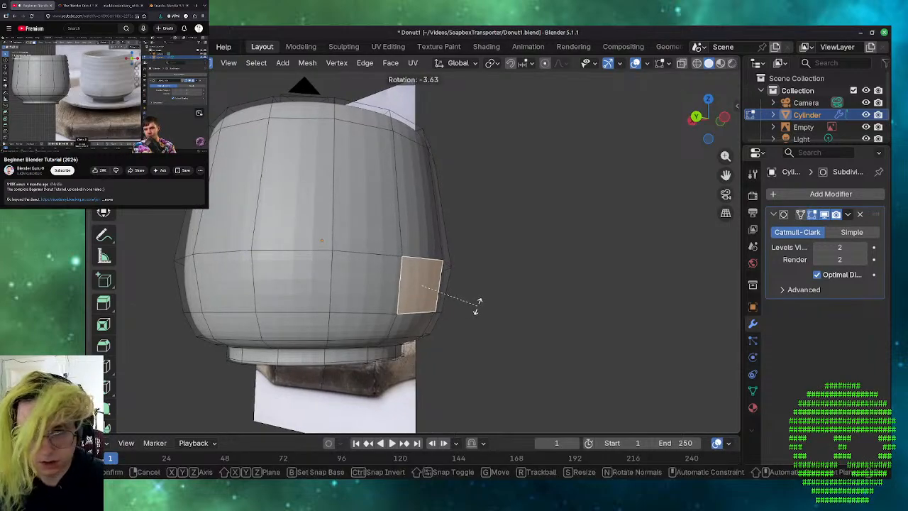
click(477, 306)
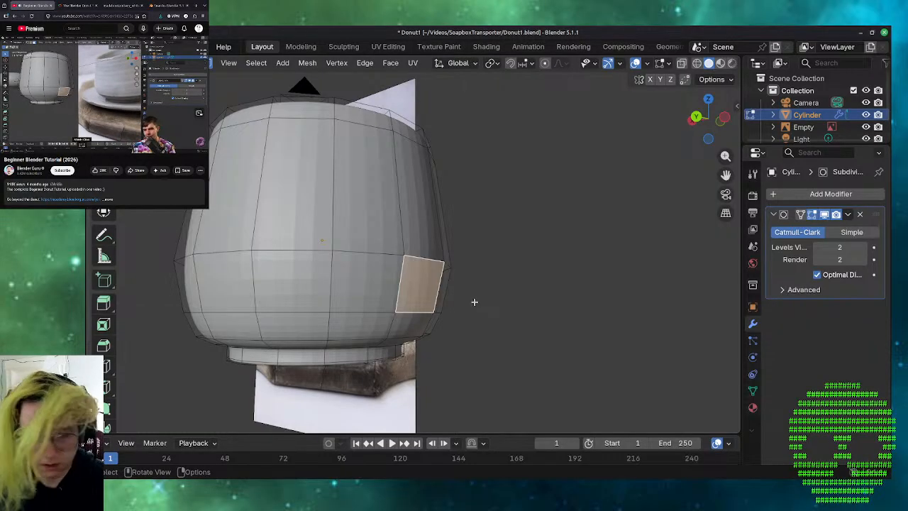
key(g)
key(z)
key(z)
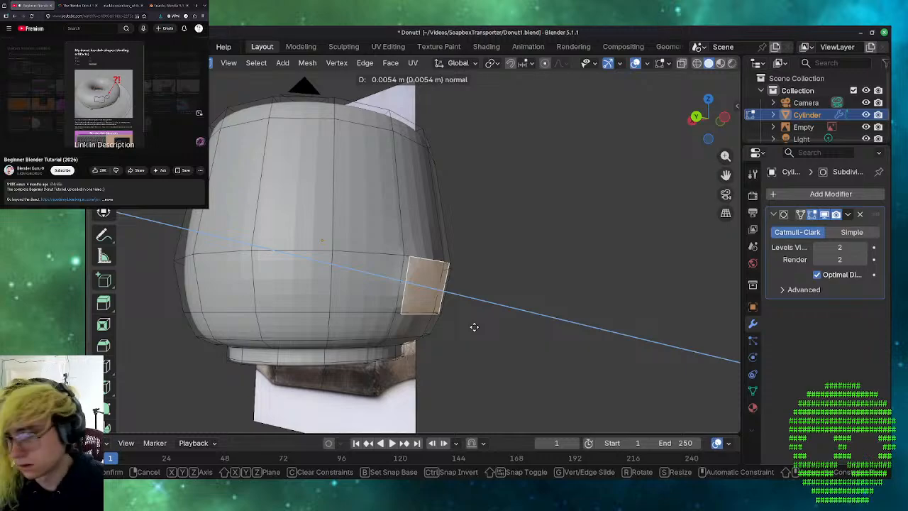
click(473, 326)
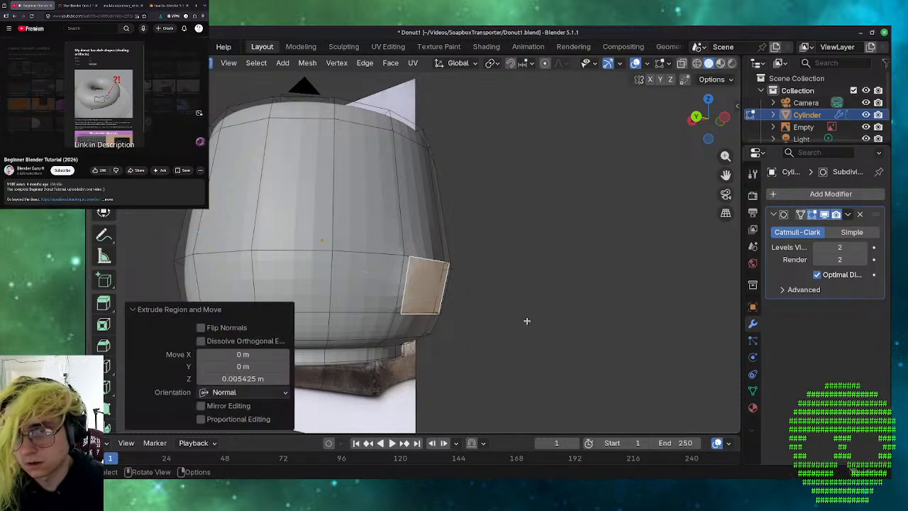
click(526, 321)
middle_drag(532, 320, 426, 311)
scroll(445, 318, up, 2)
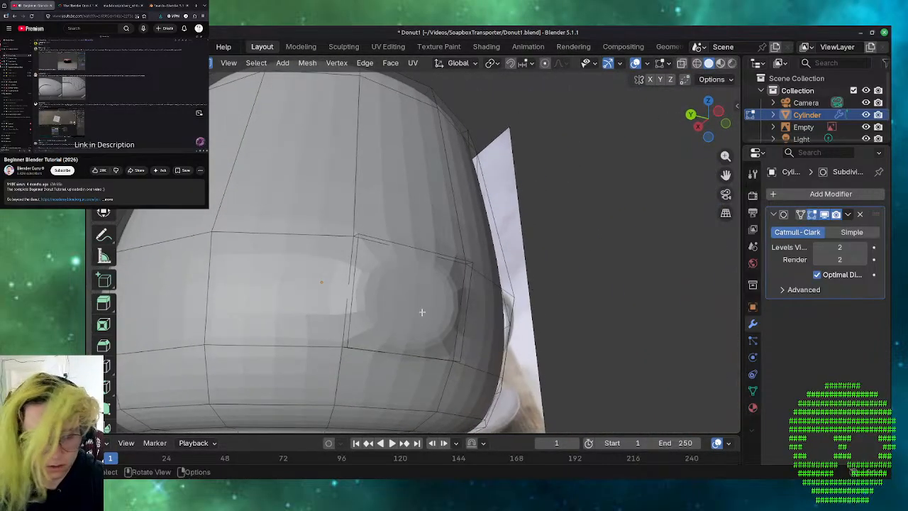
- Inset the raised lower-body face on the cup's -X side with zero thickness, and clear the selection
key(i)
right_click(431, 310)
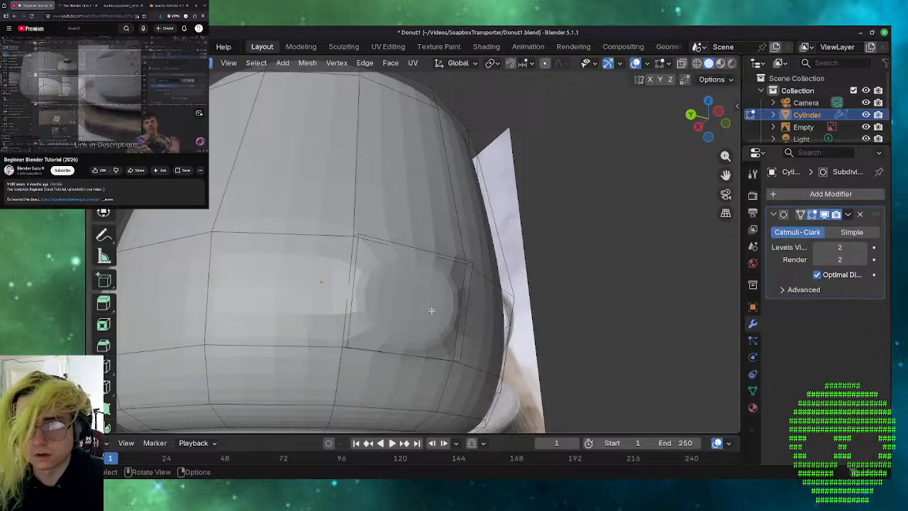
click(428, 316)
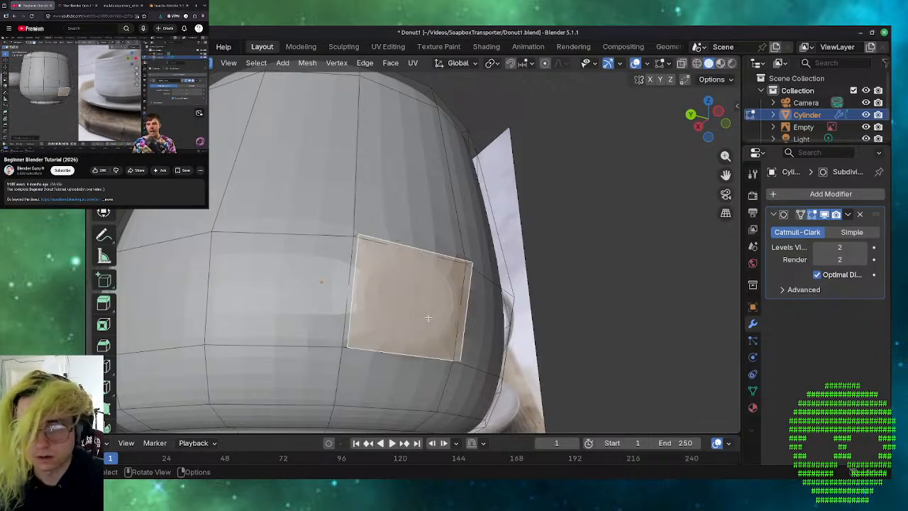
key(i)
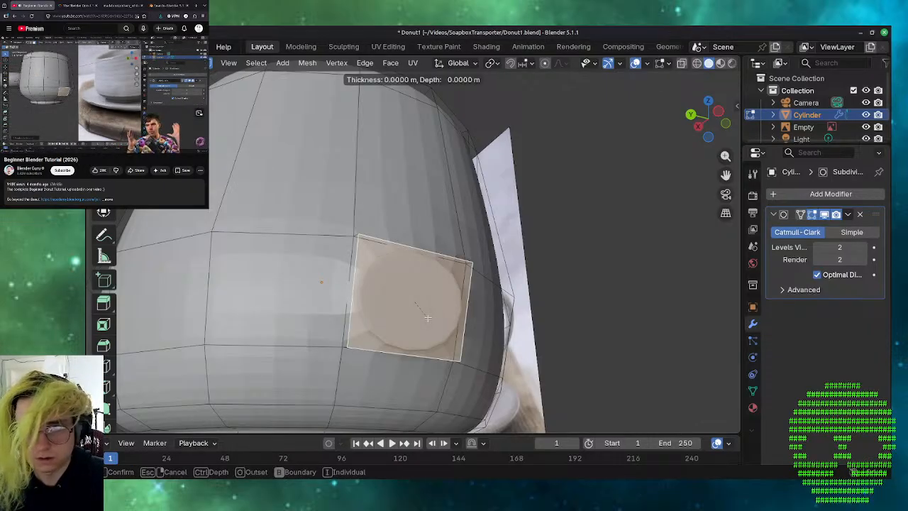
click(428, 318)
click(566, 362)
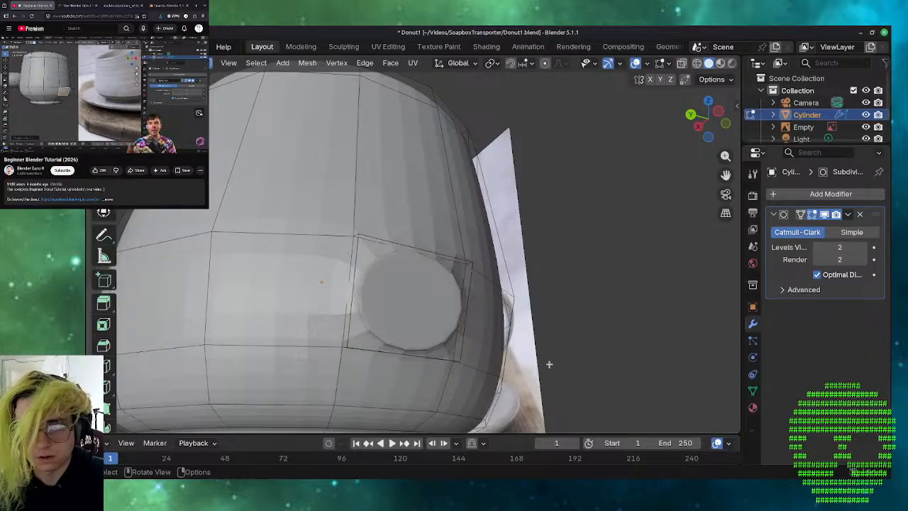
- Extrude the inset face outward about 0.0764 m along its normal and raise its end about 0.0119 m along global Z
click(417, 319)
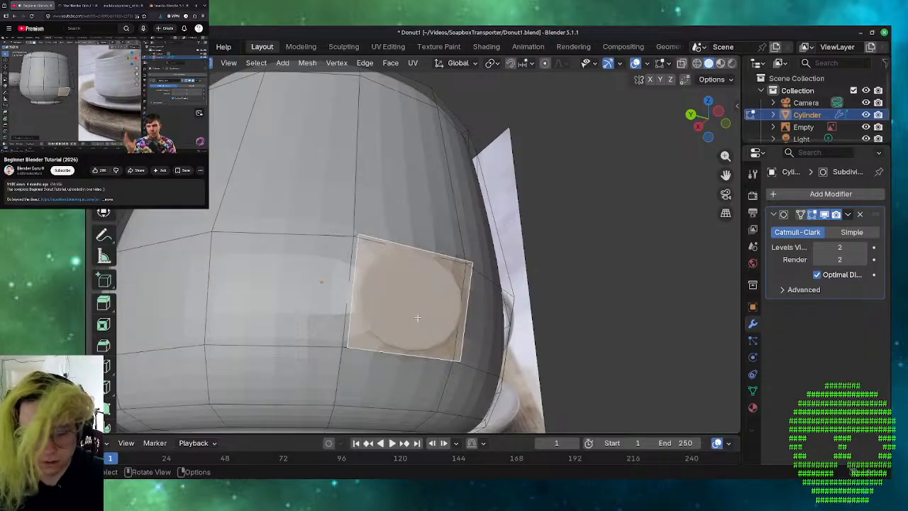
key(e)
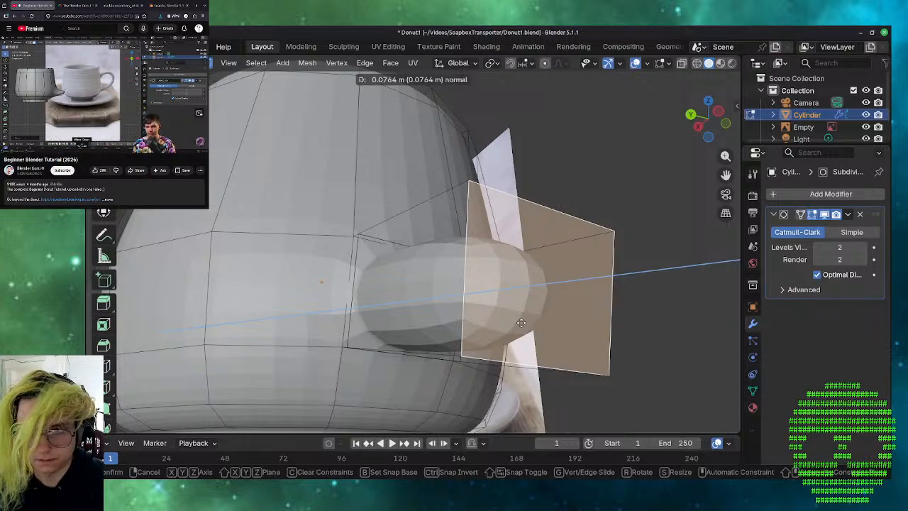
click(521, 323)
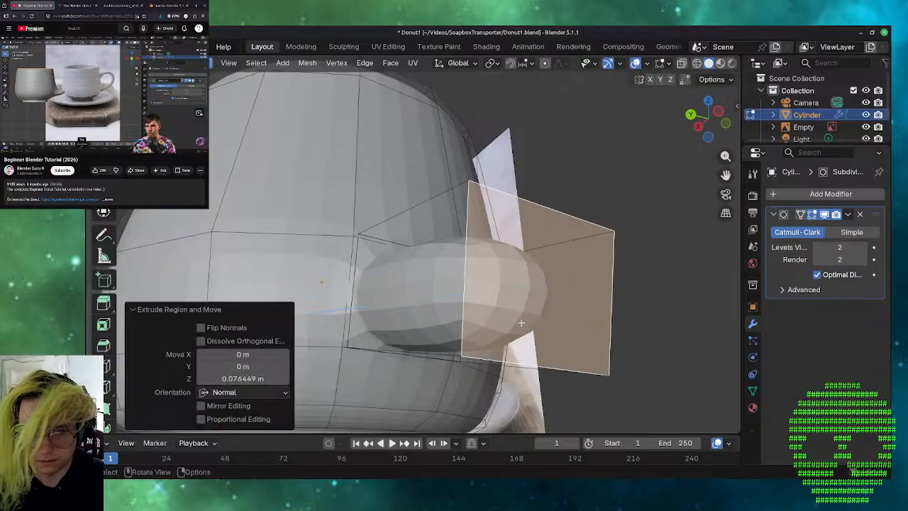
key(g)
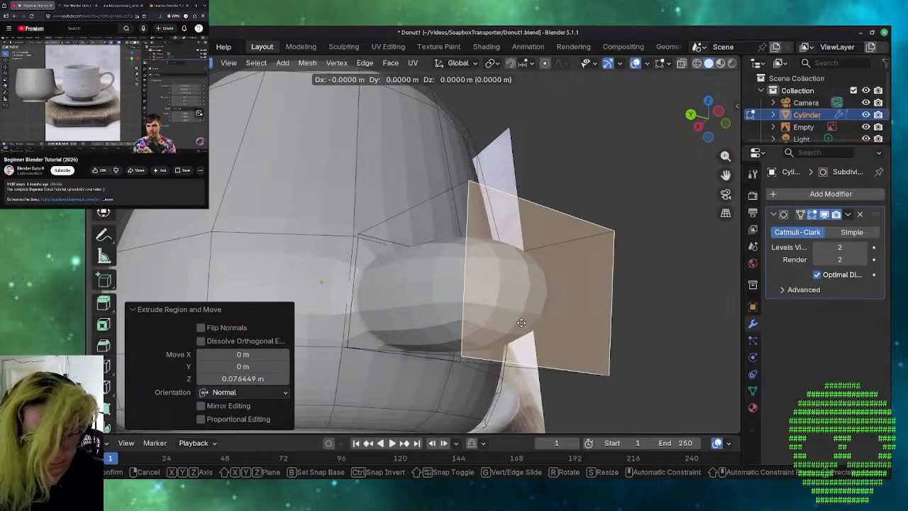
key(z)
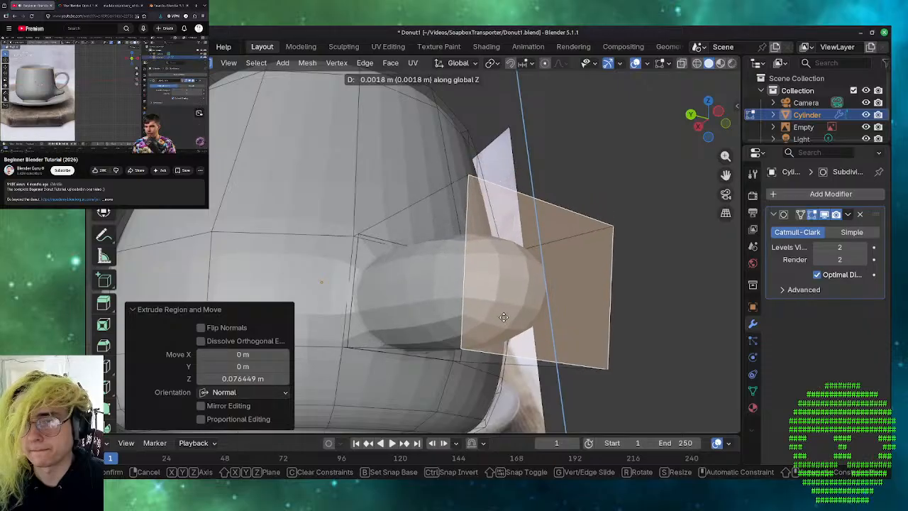
click(505, 312)
middle_drag(505, 312, 566, 330)
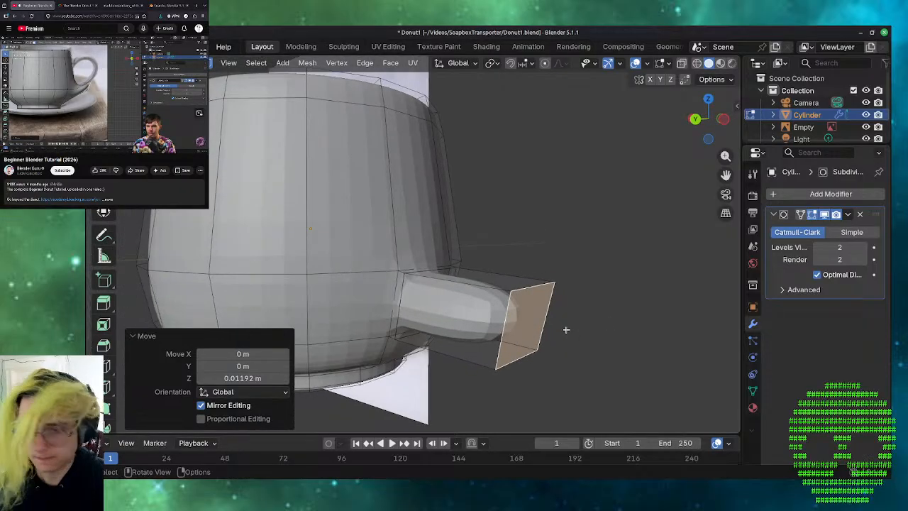
- Extrude the handle's end face upward about 0.0616 m along global Z
key(e)
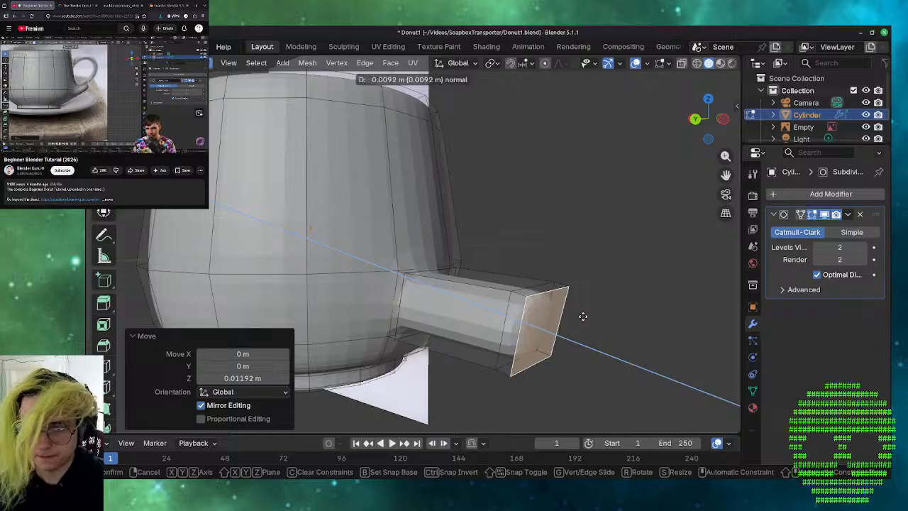
key(c)
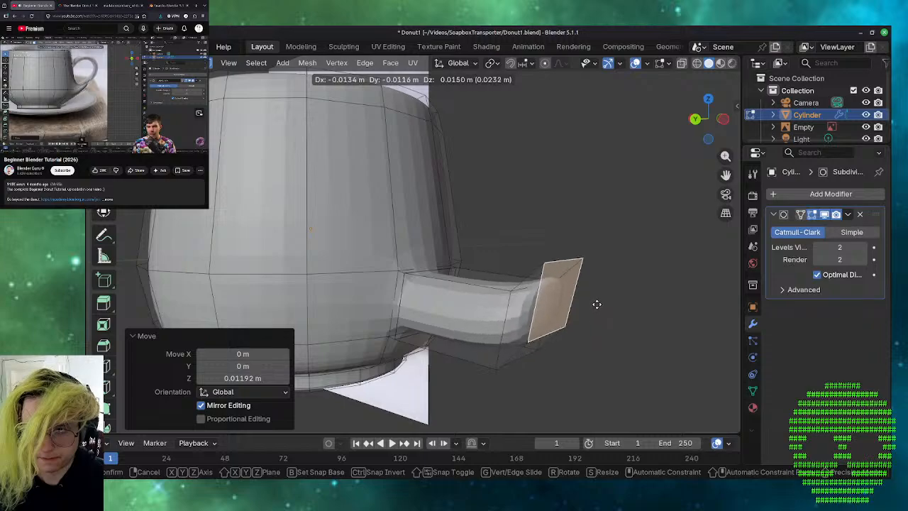
key(z)
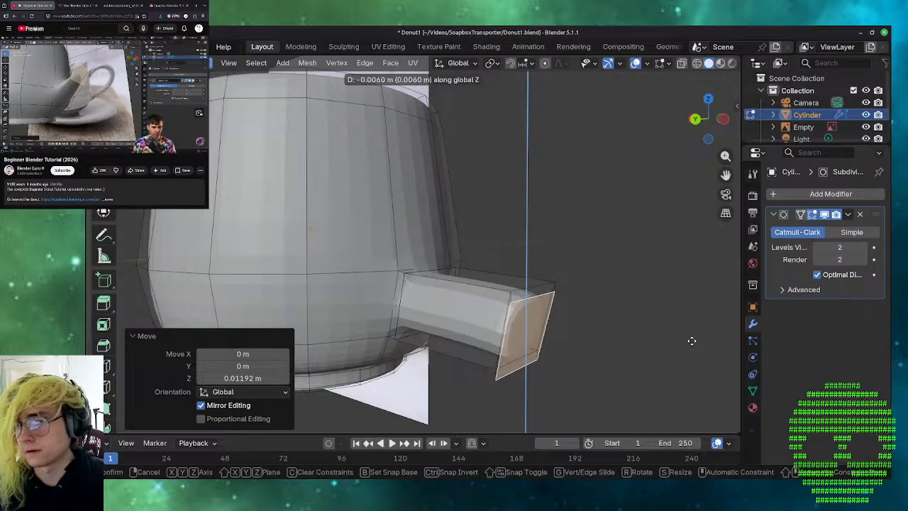
click(680, 225)
- Rotate the handle's end face about 102° around global Y and move it about -0.0309 m along global X
key(r)
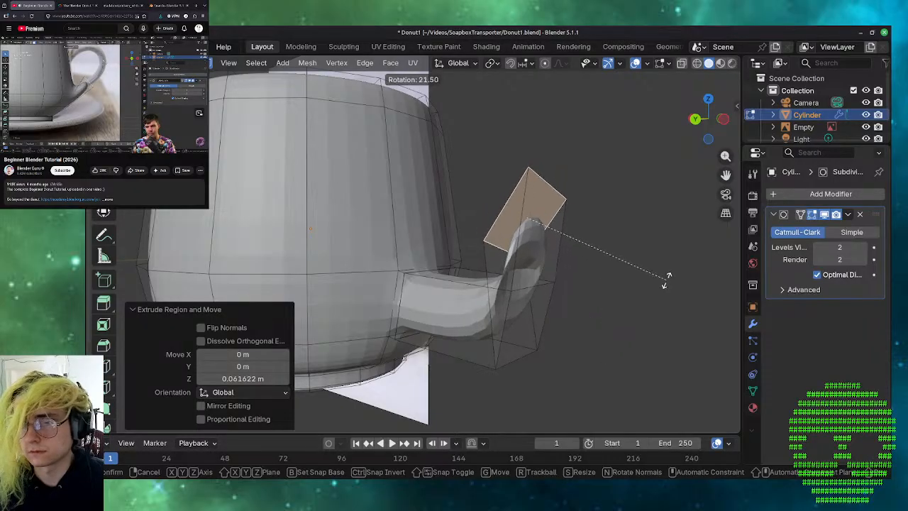
key(x)
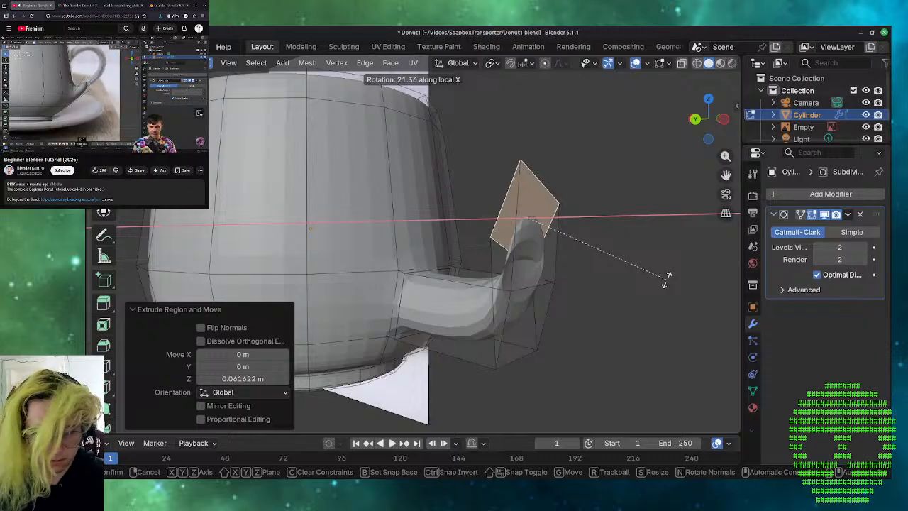
key(y)
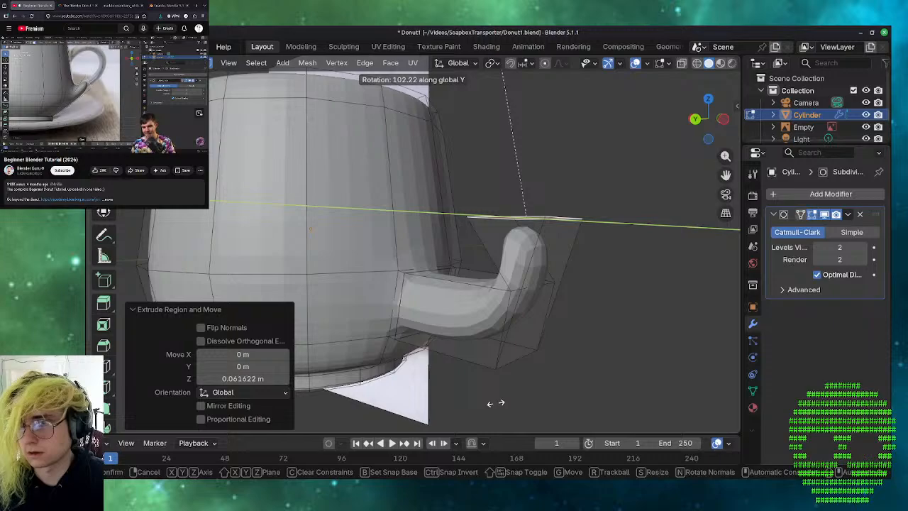
click(496, 403)
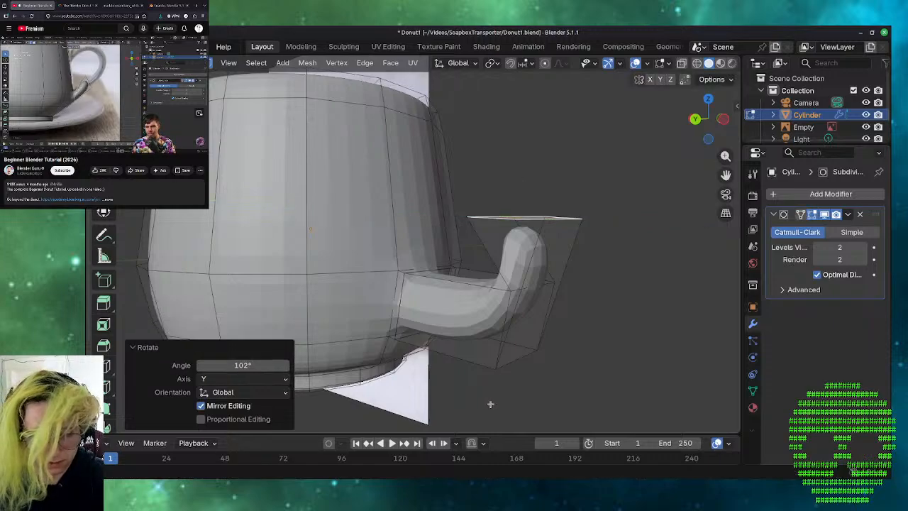
key(g)
key(x)
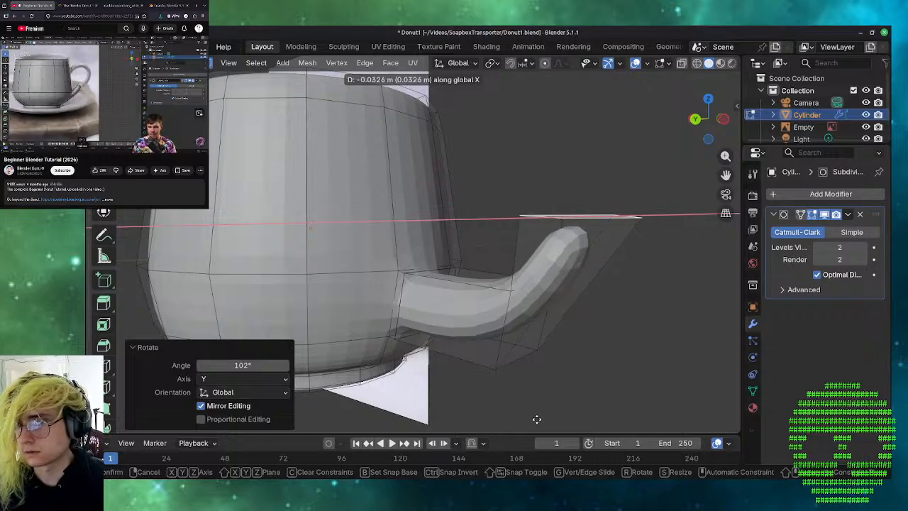
click(536, 419)
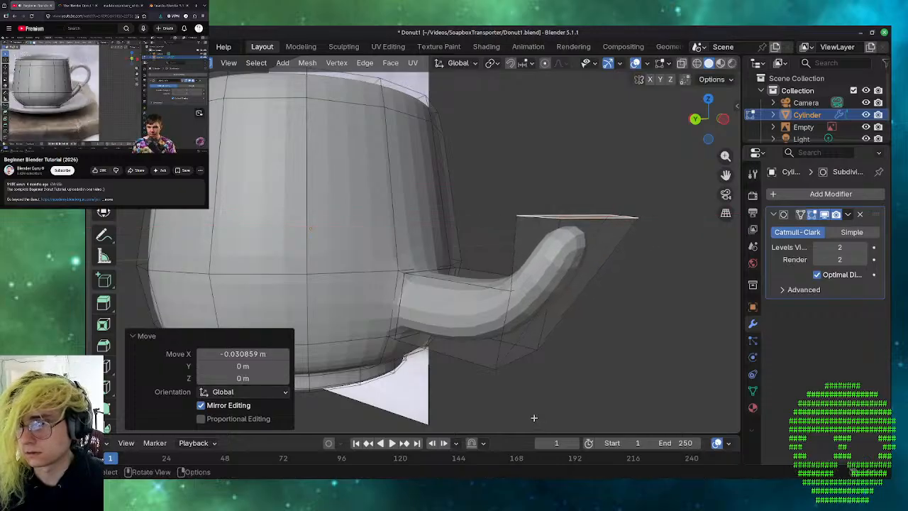
- Extrude the handle's end face about 0.0501 m along its normal and rotate it about 56.2° around global Y
middle_drag(490, 374, 522, 307)
scroll(524, 372, down, 5)
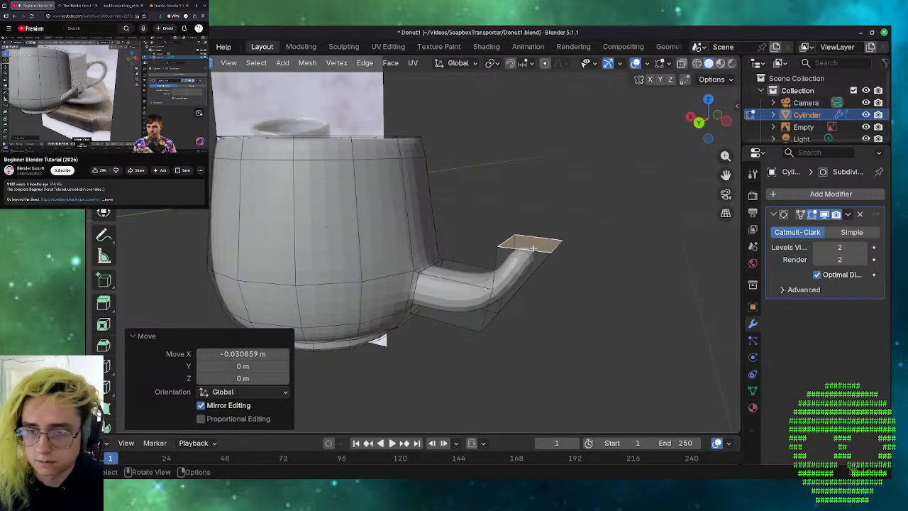
key(e)
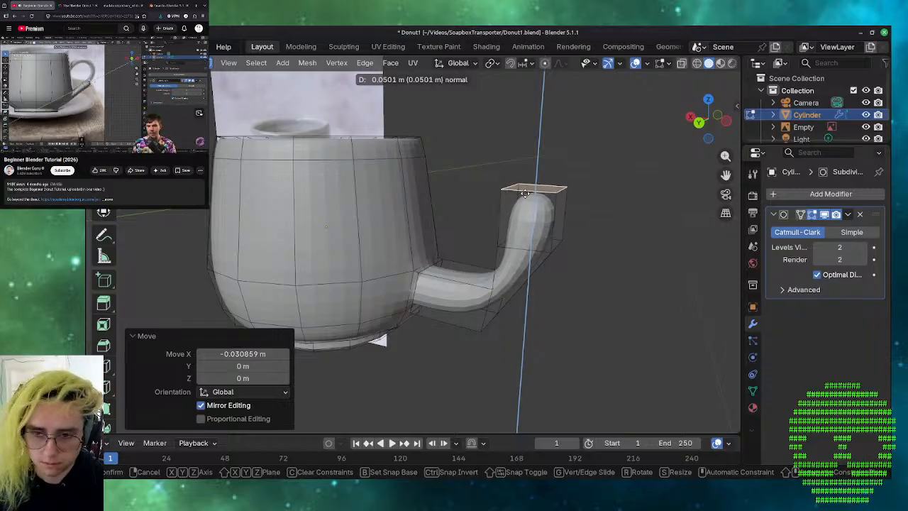
click(525, 193)
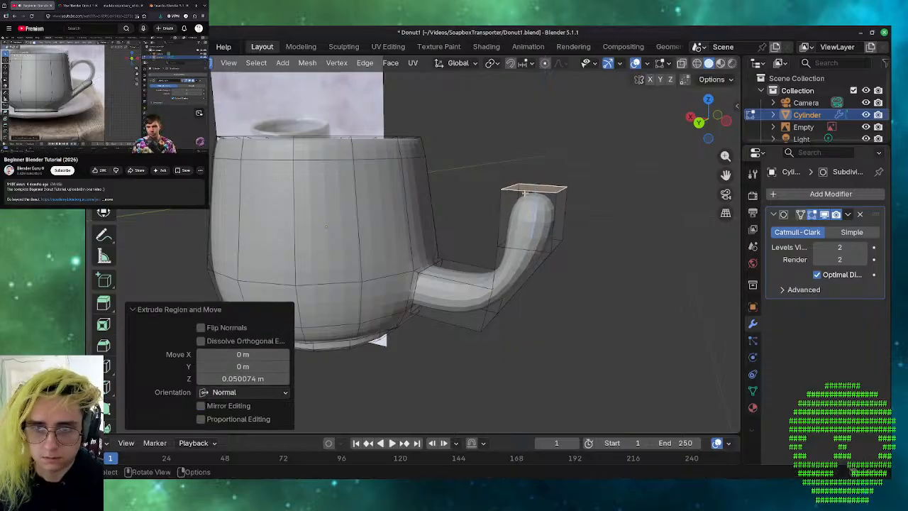
key(r)
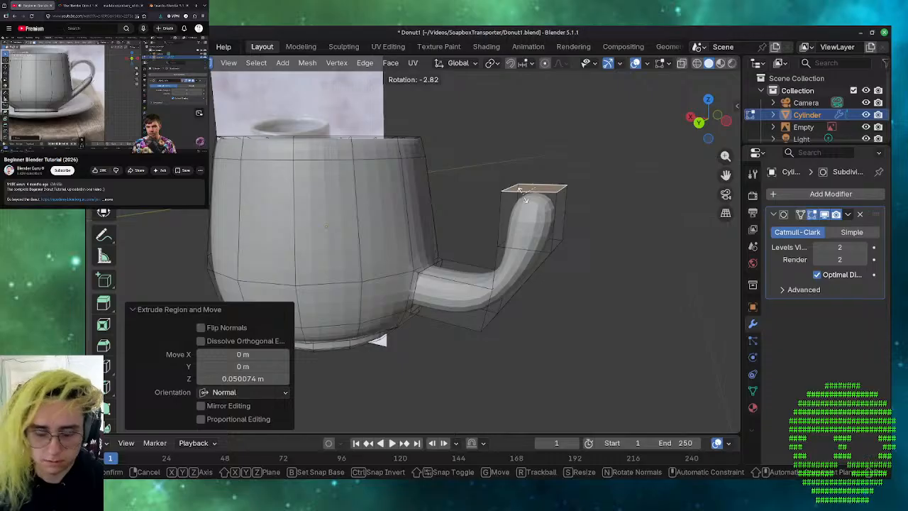
key(y)
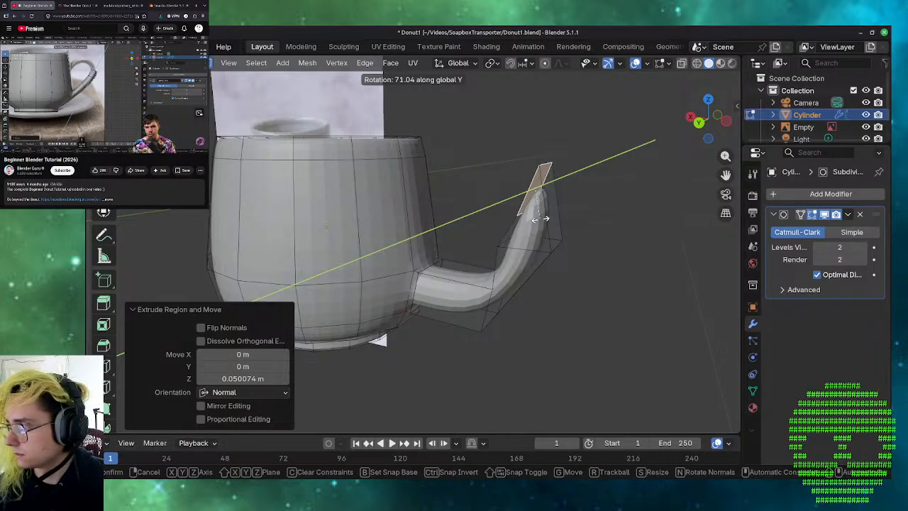
click(531, 216)
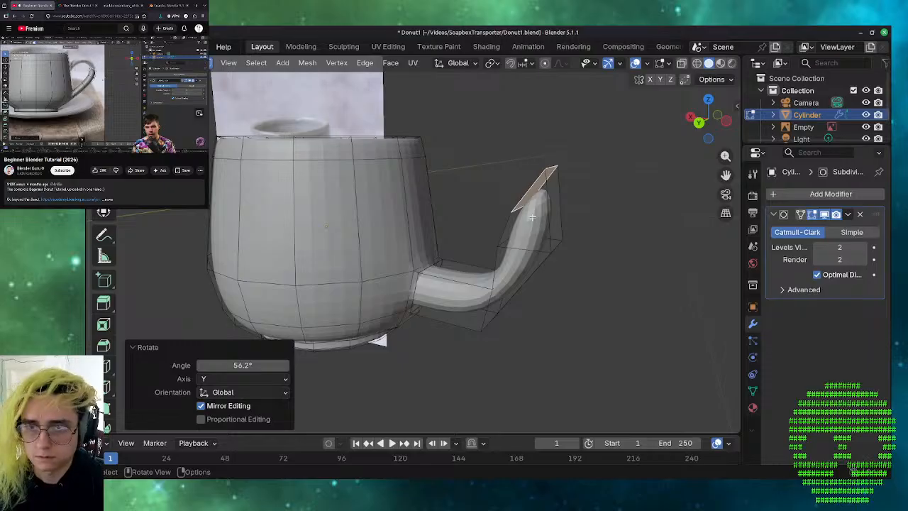
- Extrude the tilted handle end about 0.0501 m along its normal, curving it back toward the cup
key(g)
key(z)
key(z)
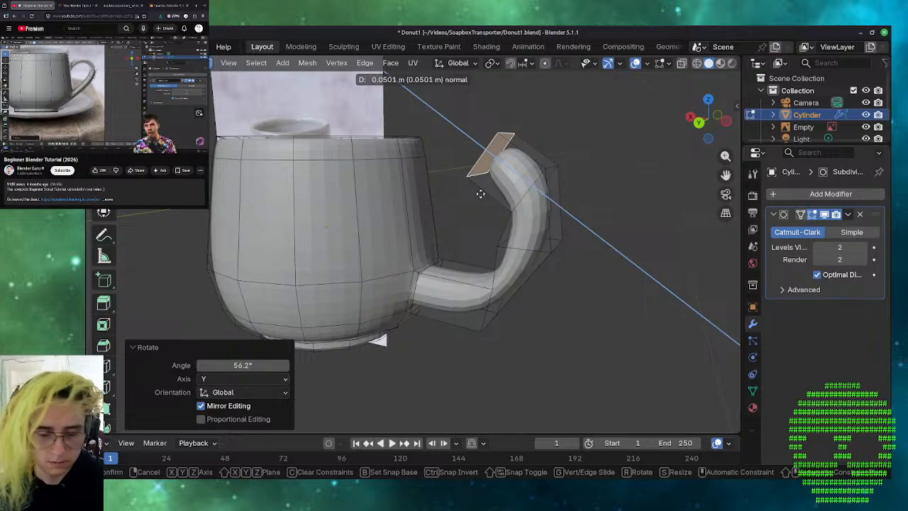
click(480, 193)
click(479, 193)
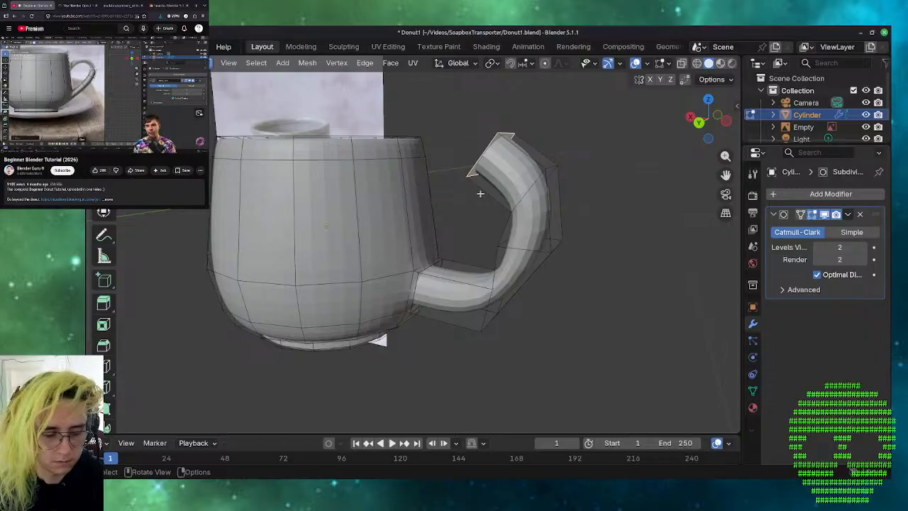
key(r)
key(y)
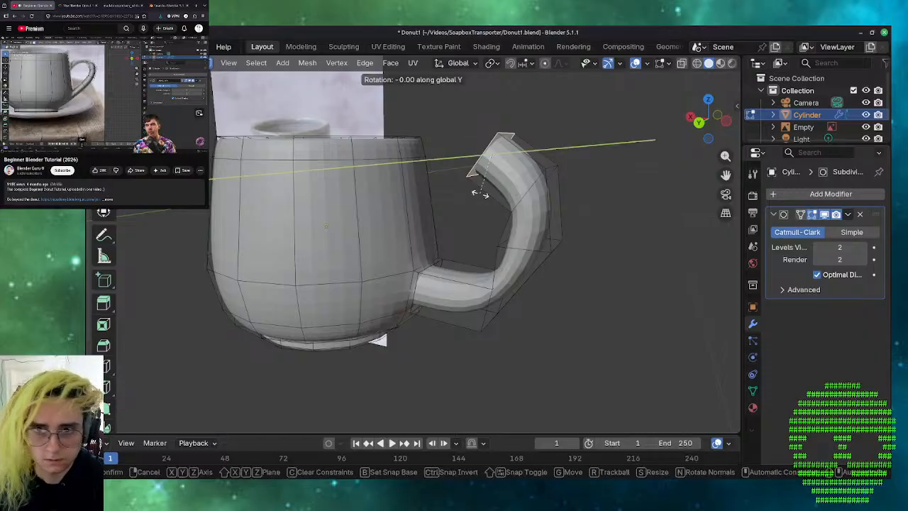
right_click(477, 200)
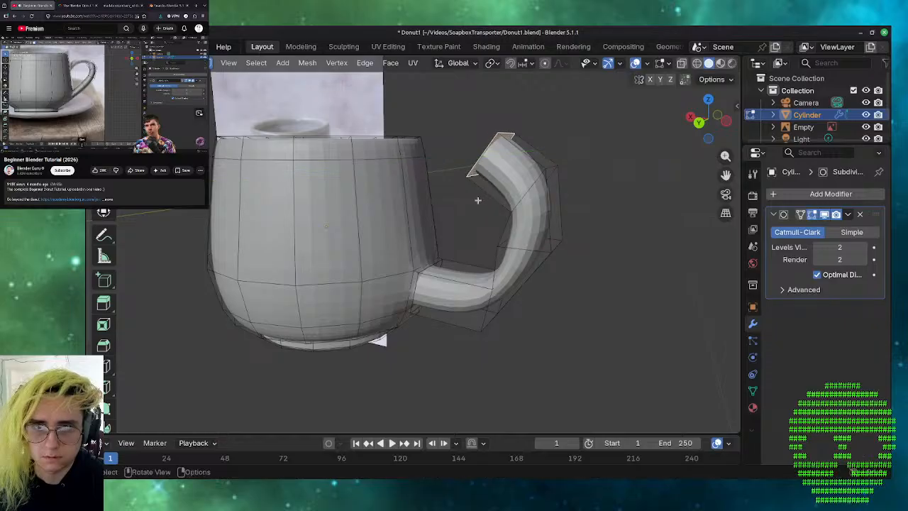
right_click(477, 200)
- Rotate the handle's end face about 52.7° around global Y so it faces the cup wall
middle_drag(446, 142, 520, 185)
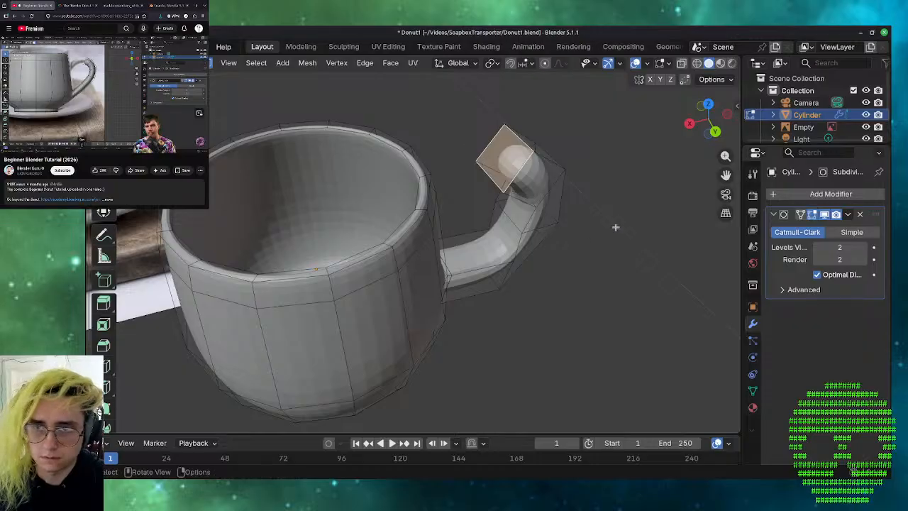
middle_drag(570, 179, 527, 141)
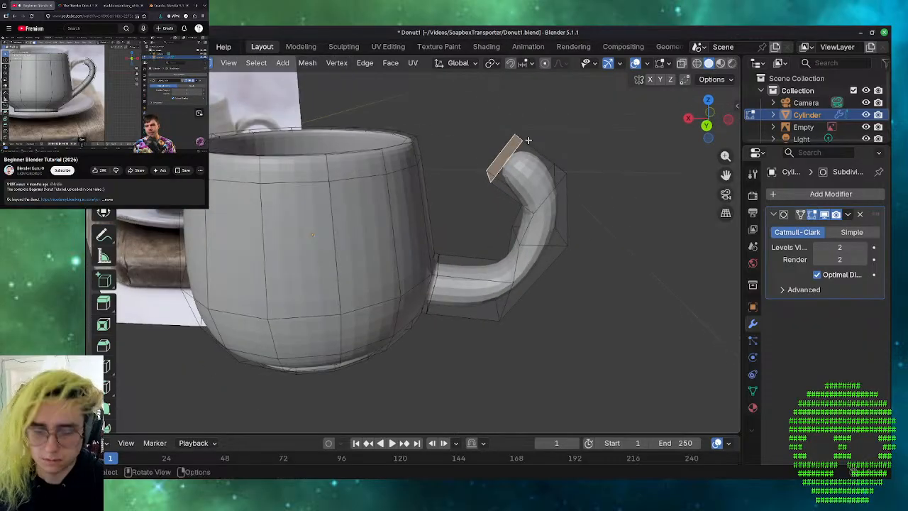
key(r)
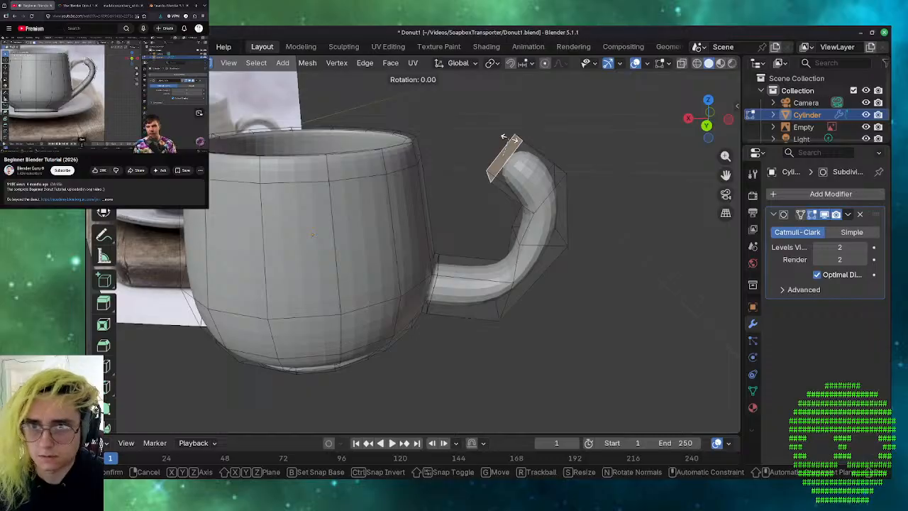
key(y)
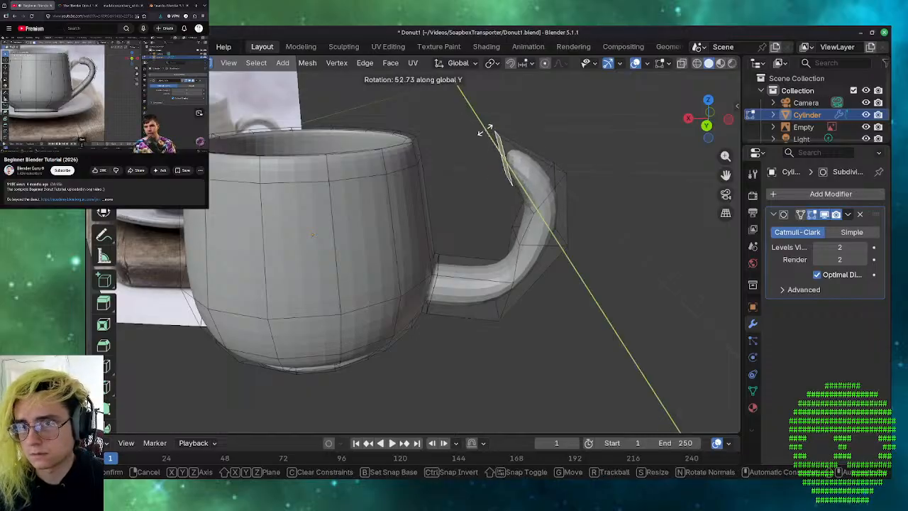
click(486, 131)
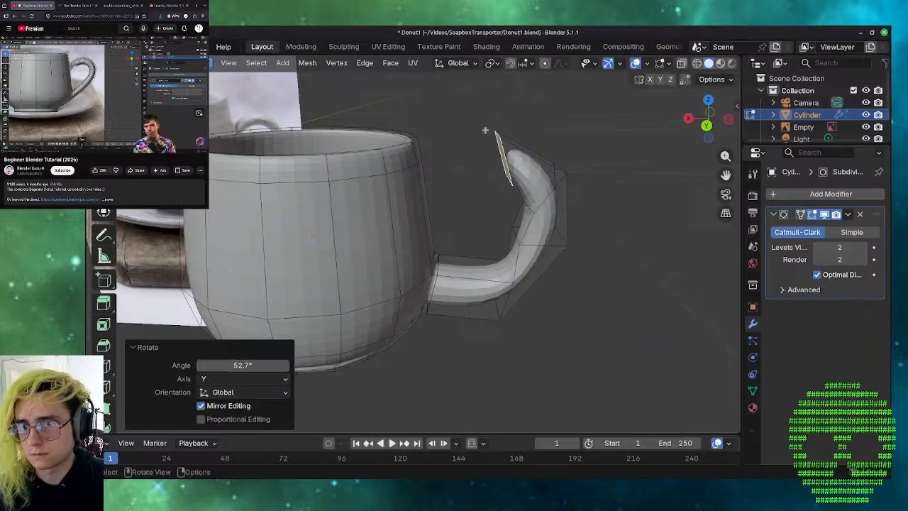
- Extrude the handle's end face about 0.0671 m along its normal toward the cup wall
key(e)
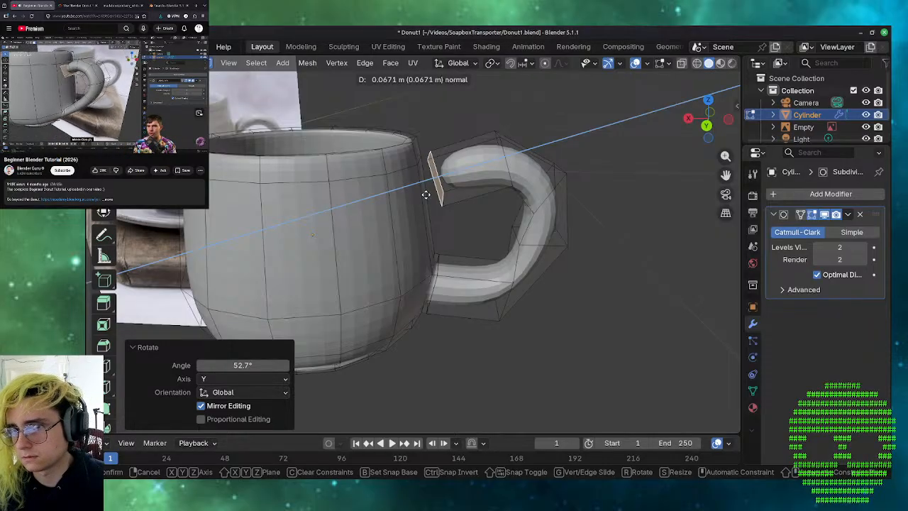
click(426, 194)
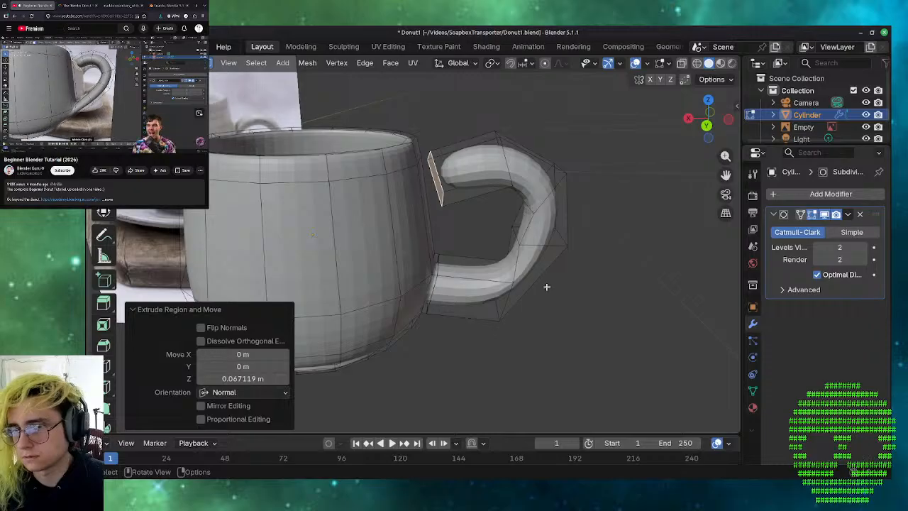
middle_drag(547, 286, 647, 316)
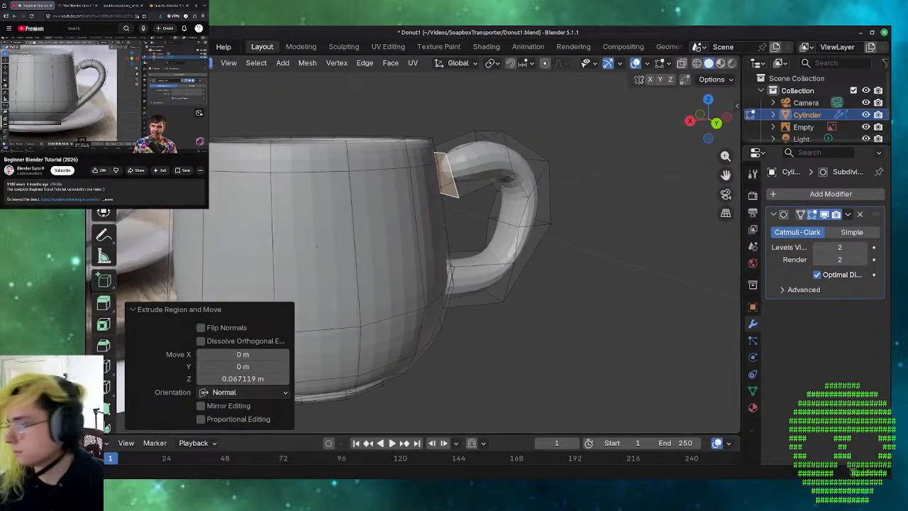
- Rewind the tutorial video and rewatch the section on how the cup's handle is shaped
click(109, 103)
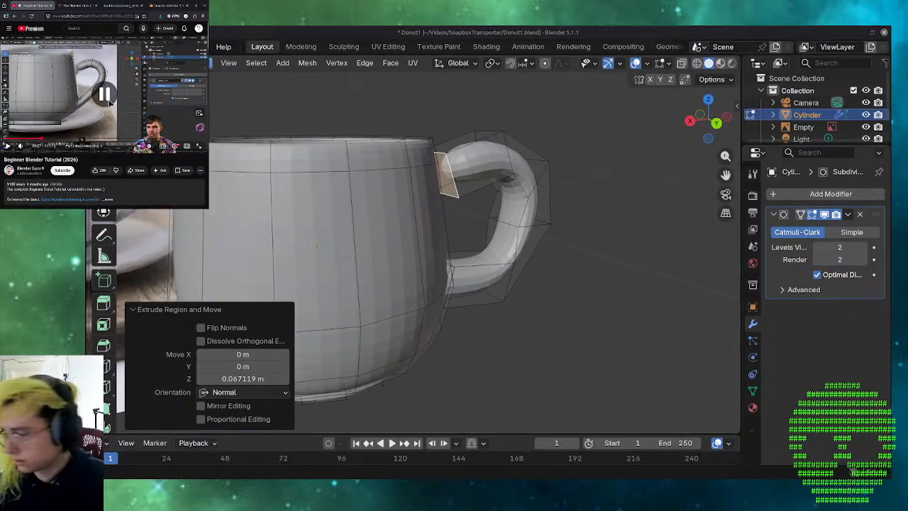
key(Left)
key(Left)
key(Left)
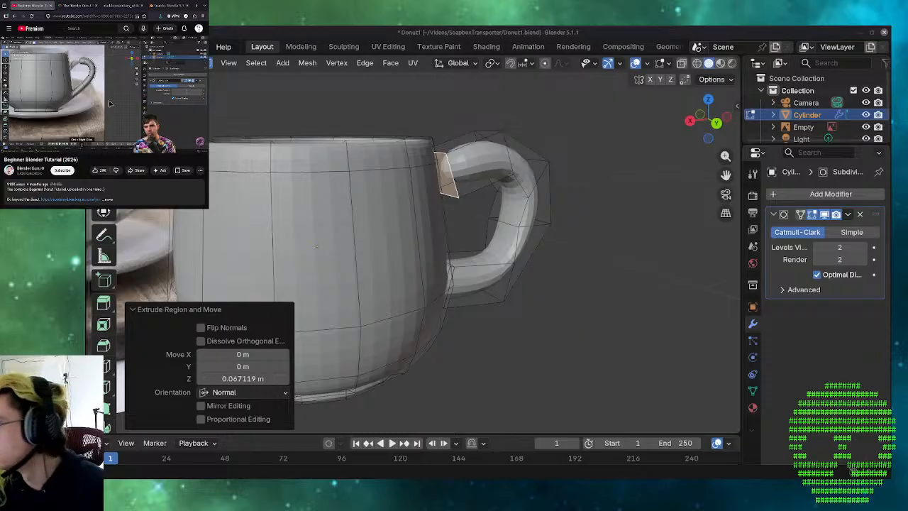
key(Left)
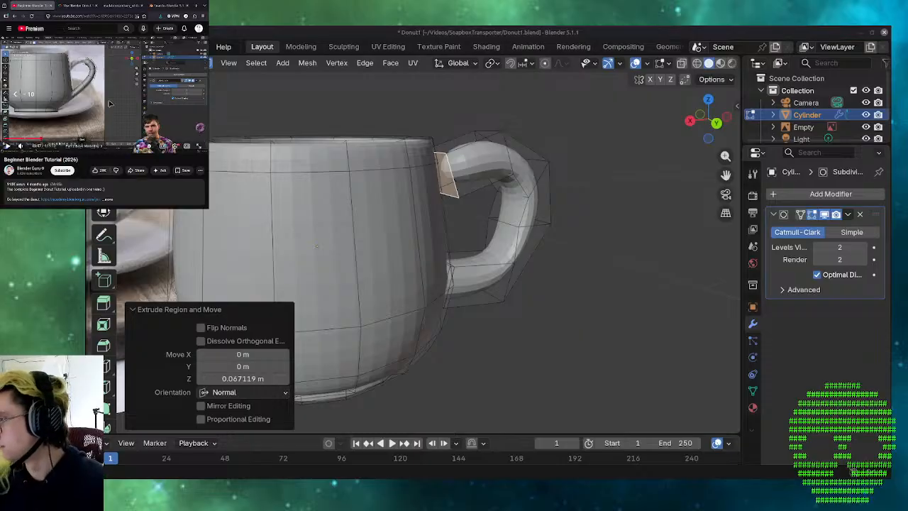
key(Left)
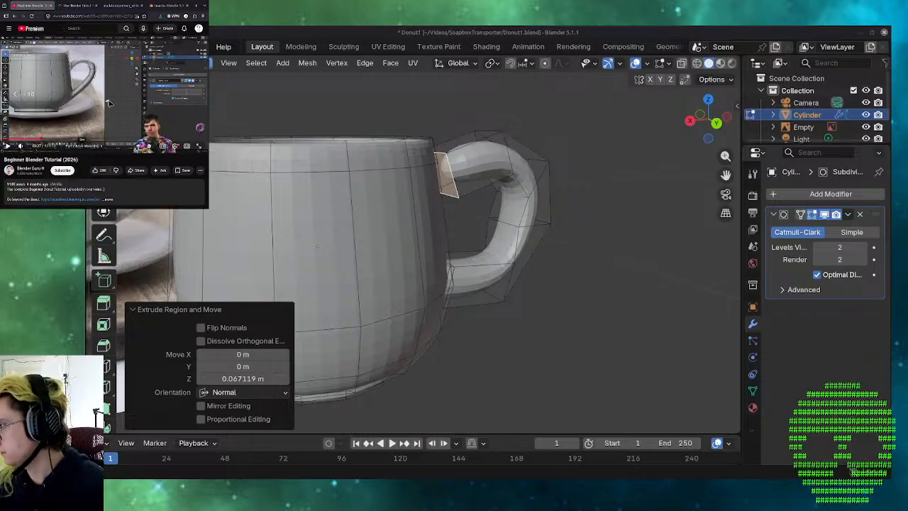
key(Left)
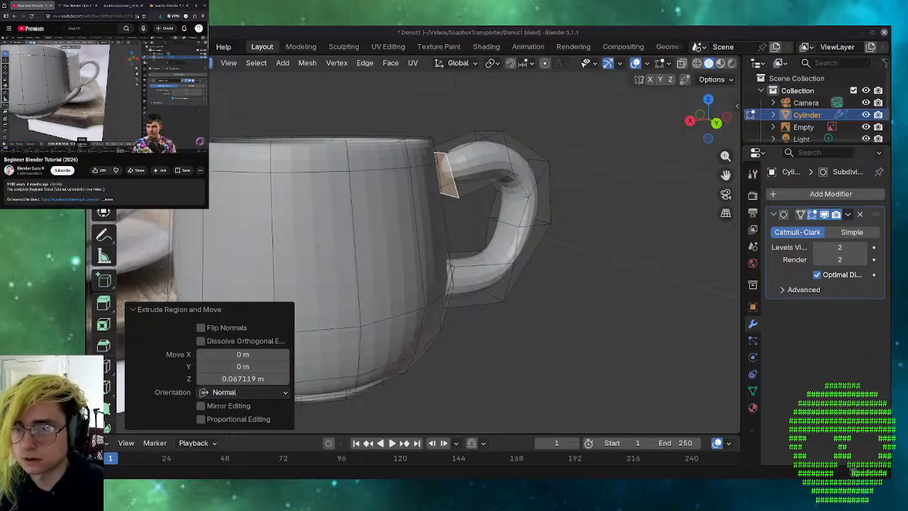
- Undo all the handle extrusions and rotations back to the plain cup body without a handle
scroll(617, 241, down, 4)
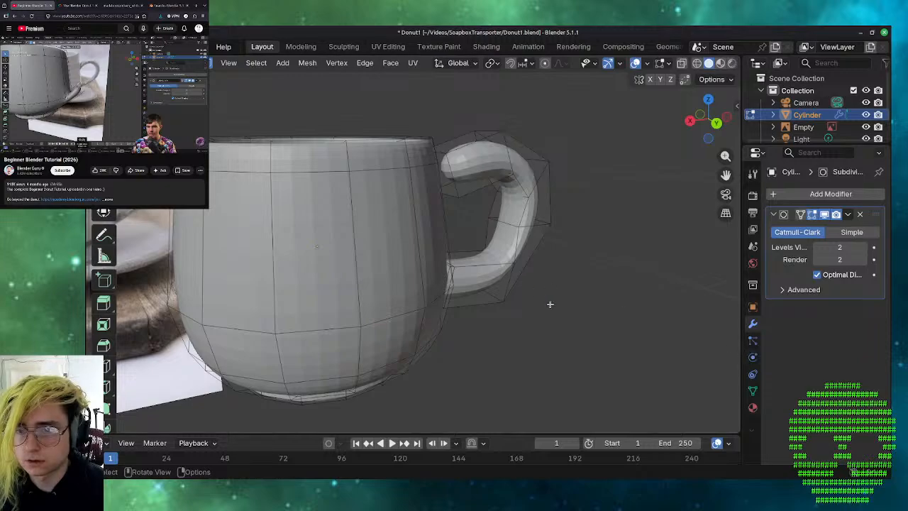
mouse_move(547, 303)
middle_down()
mouse_move(445, 307)
mouse_move(477, 310)
middle_up()
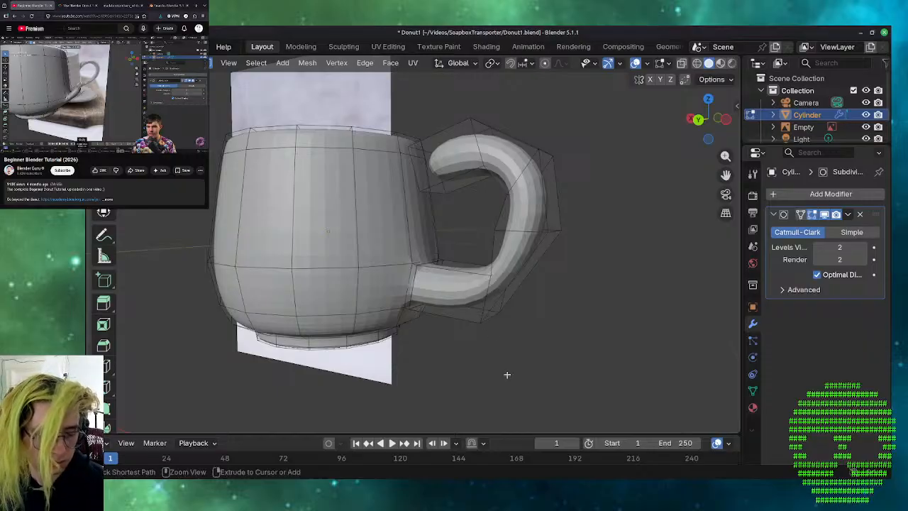
key(ctrl+z)
key(ctrl+z)
key(ctrl+z)
key(ctrl+z)
key(ctrl+z)
key(ctrl+z)
key(ctrl+z)
key(ctrl+z)
key(ctrl+z)
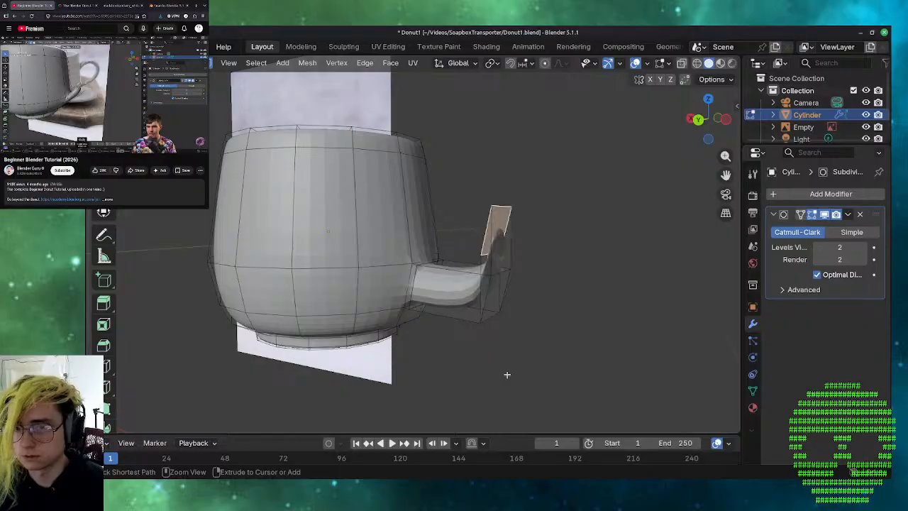
key(ctrl+z)
key(ctrl+z)
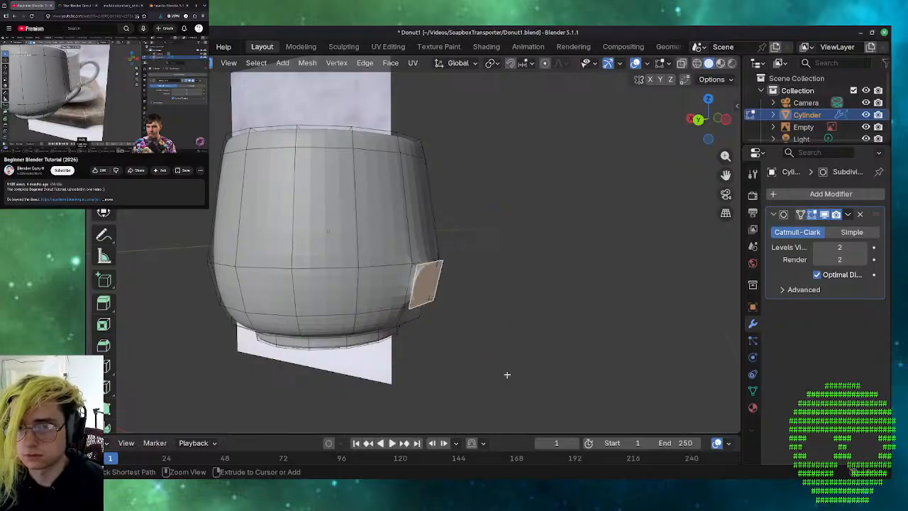
key(ctrl+z)
key(ctrl+z)
key(ctrl+z)
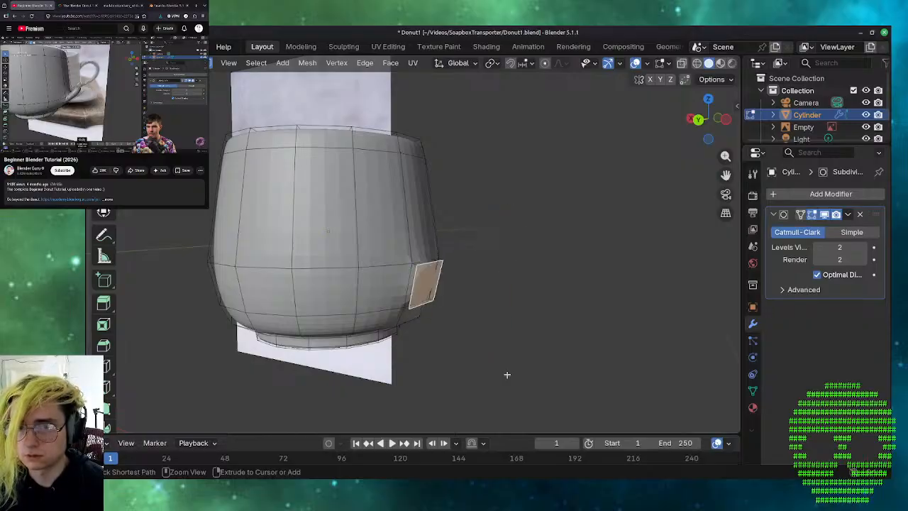
scroll(490, 366, up, 5)
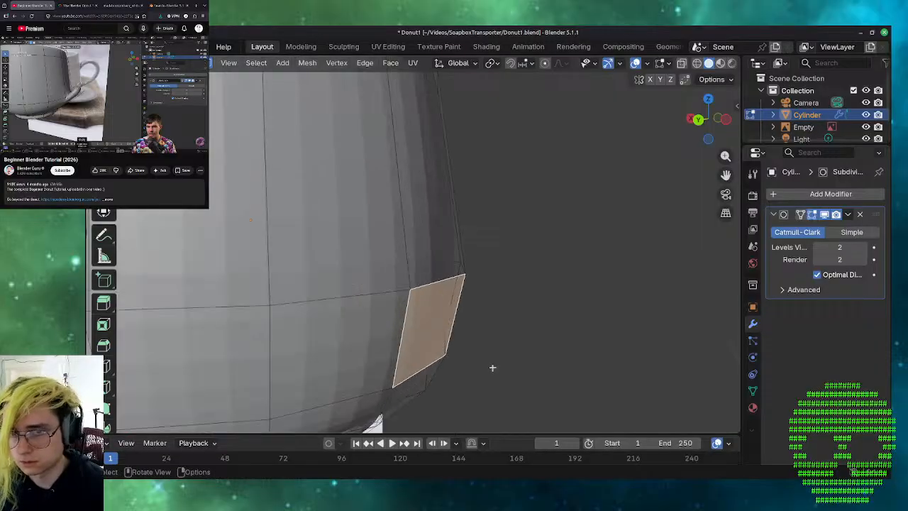
key(ctrl+z)
- Move the horizontal edge loop around the cup's widest part down about 0.021 m along global Z
mouse_move(607, 371)
middle_down()
mouse_move(544, 350)
mouse_move(513, 306)
mouse_move(614, 369)
mouse_move(592, 336)
mouse_move(610, 357)
middle_up()
scroll(580, 338, down, 6)
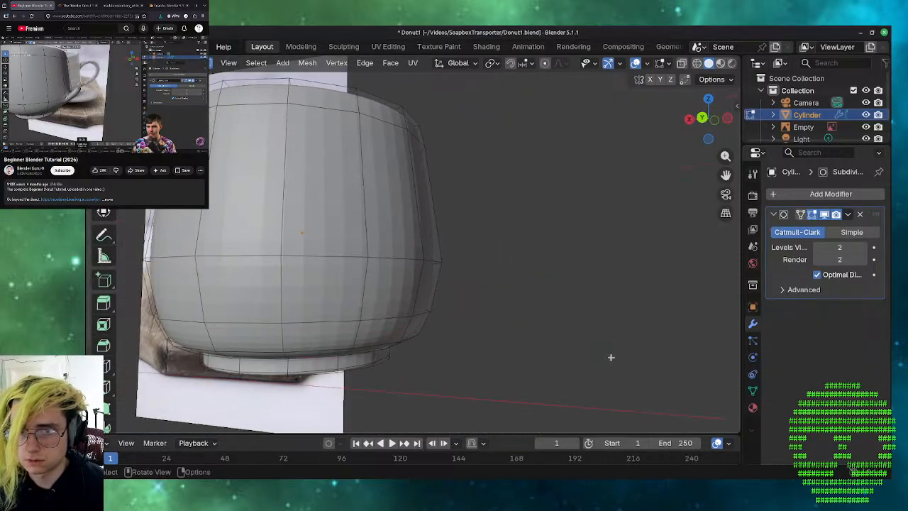
middle_drag(541, 330, 558, 343)
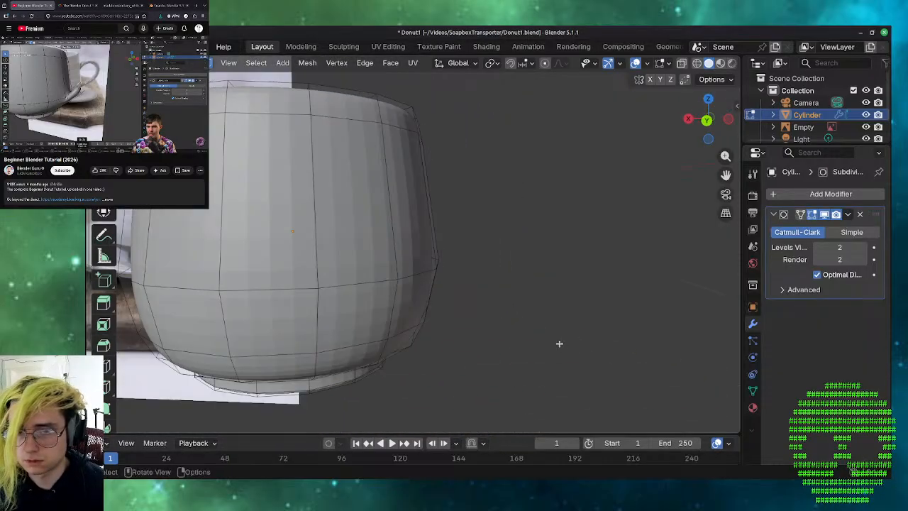
alt+click(429, 271)
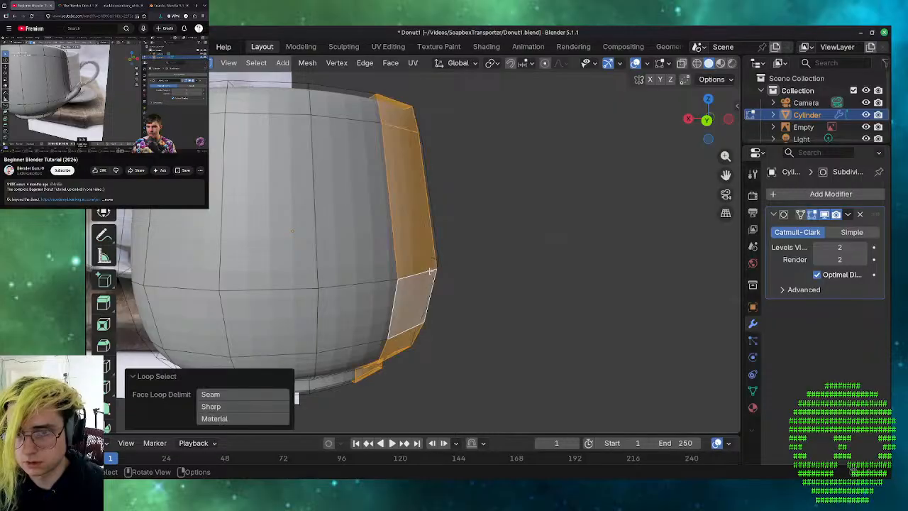
click(576, 257)
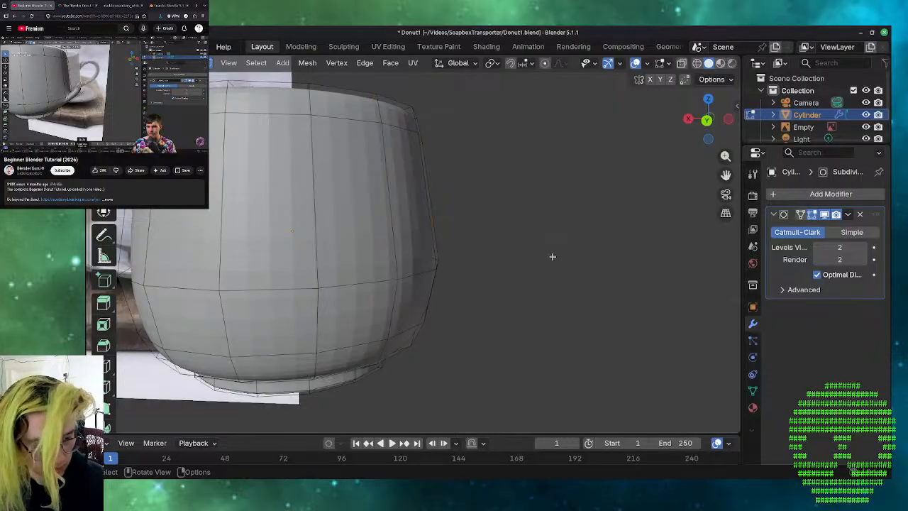
alt+click(402, 275)
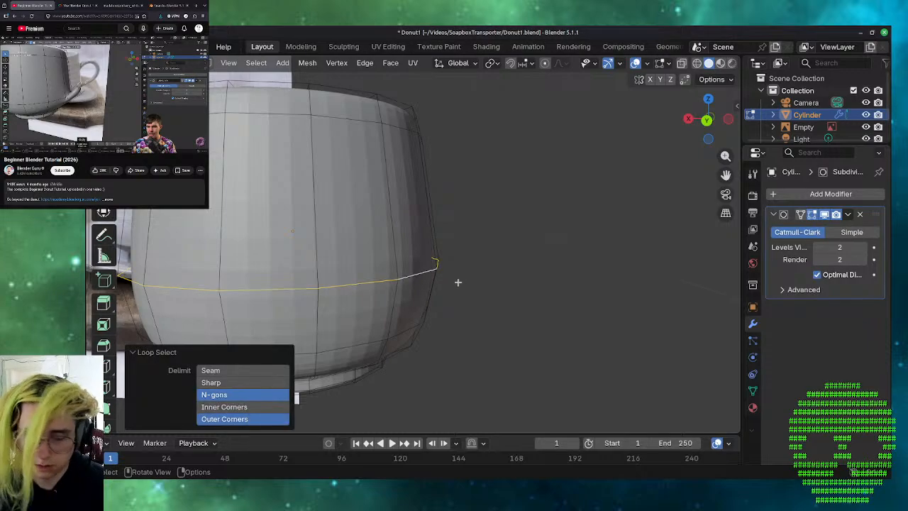
key(g)
key(z)
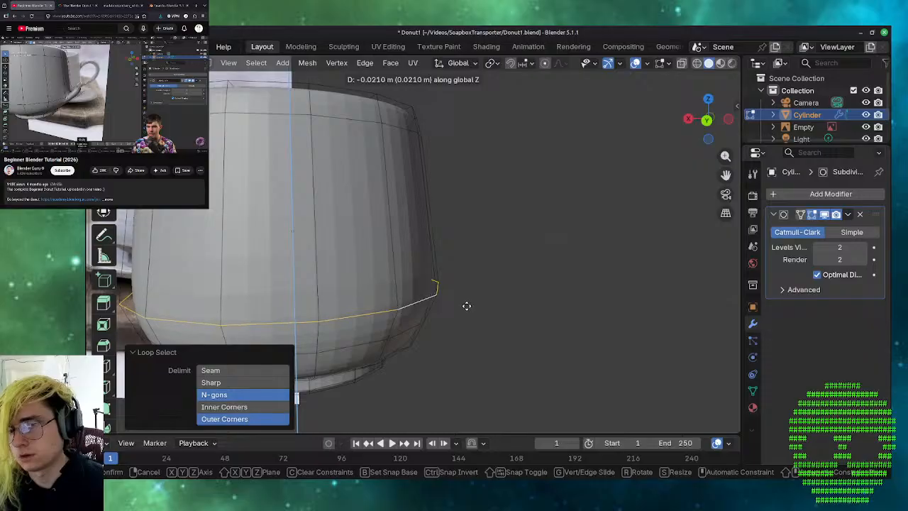
click(468, 305)
- Select the single face just below the lowered edge loop on the handle side of the cup
middle_drag(489, 308, 399, 251)
scroll(517, 221, down, 8)
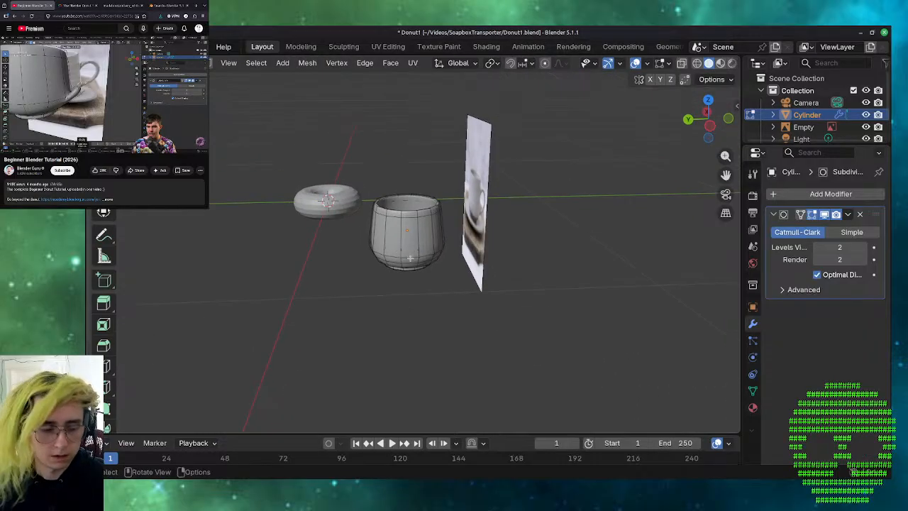
click(409, 260)
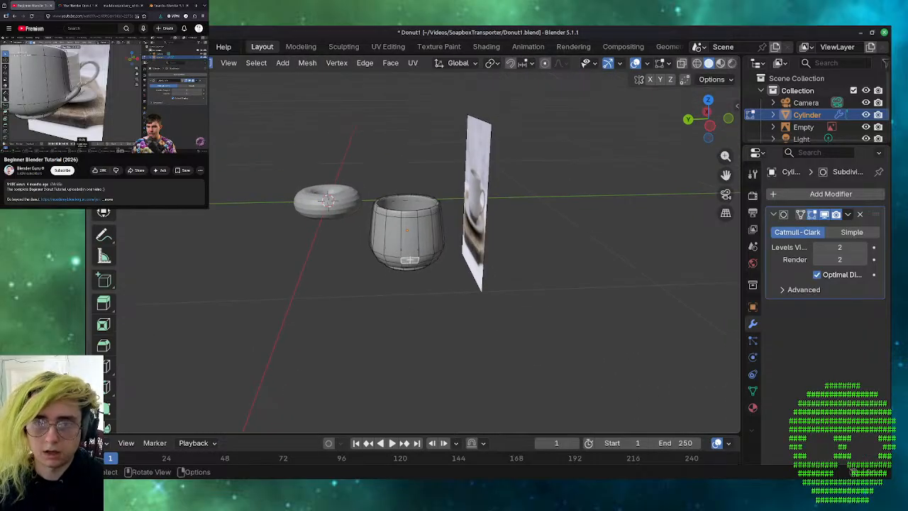
scroll(376, 281, up, 6)
middle_drag(371, 280, 401, 292)
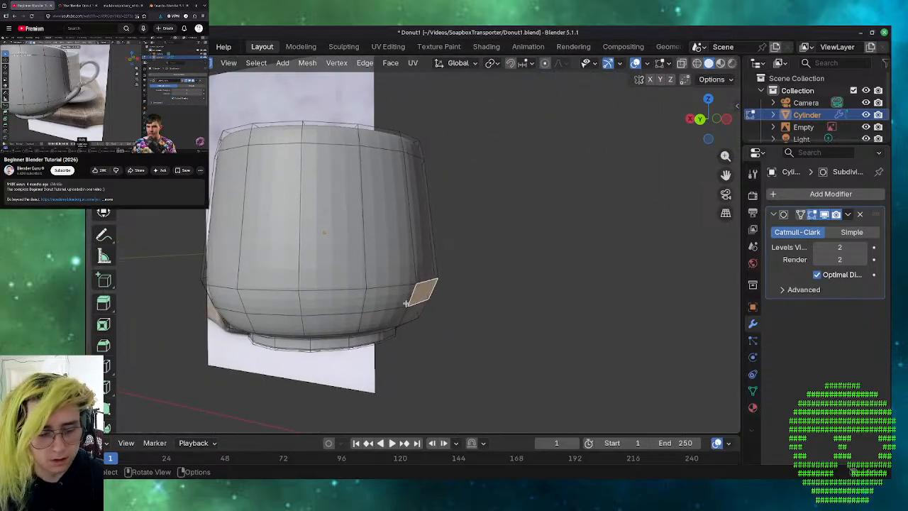
key(e)
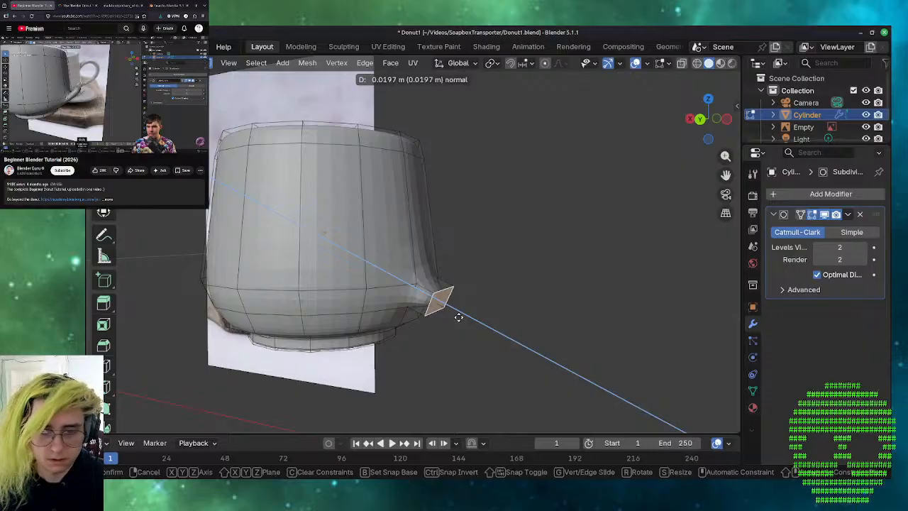
key(r)
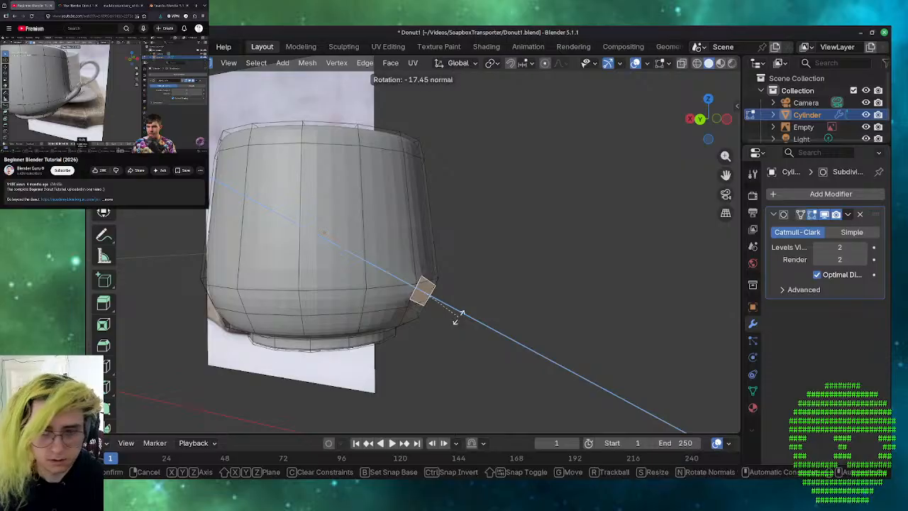
click(458, 317)
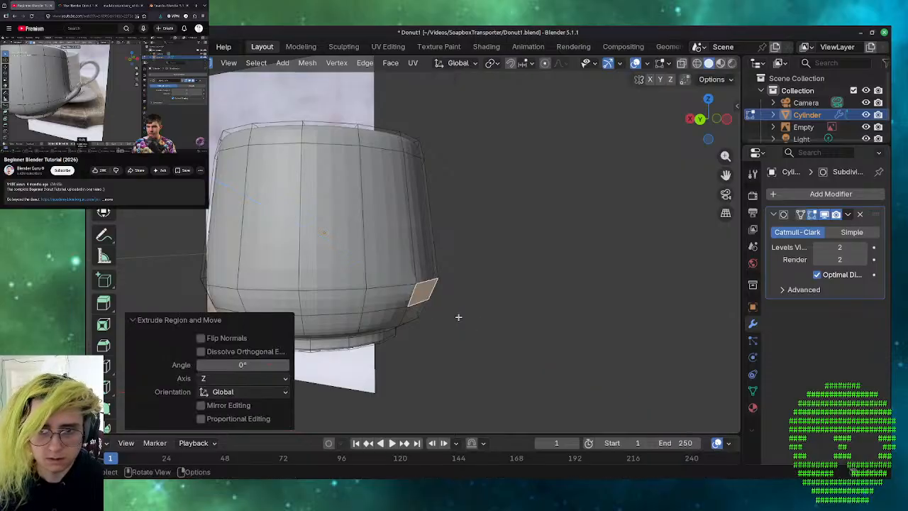
key(e)
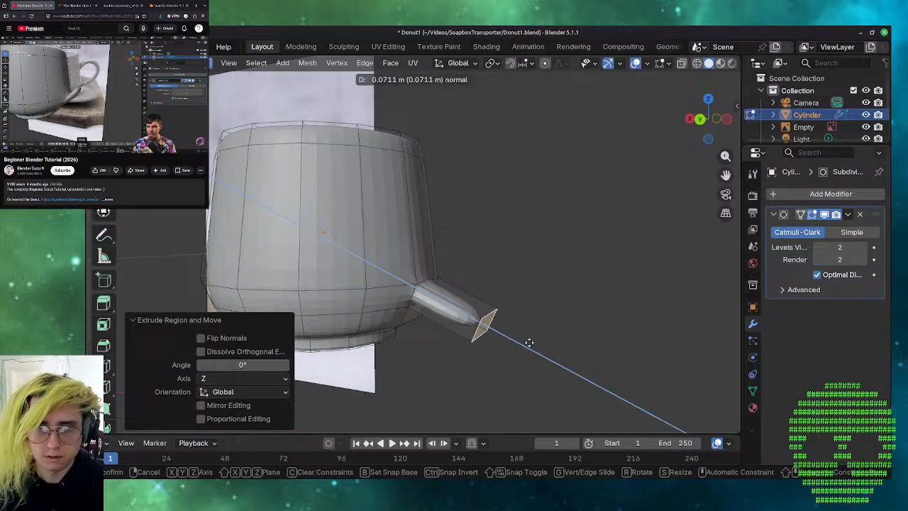
key(Escape)
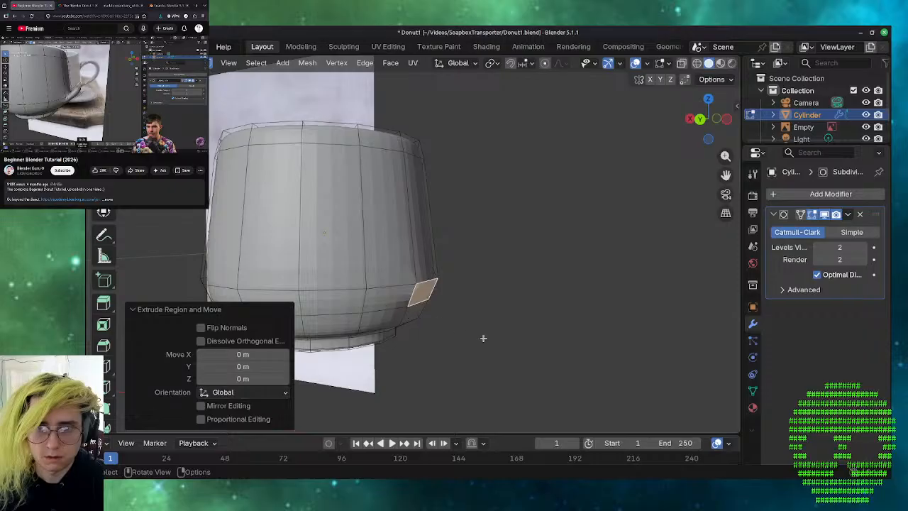
key(ctrl+z)
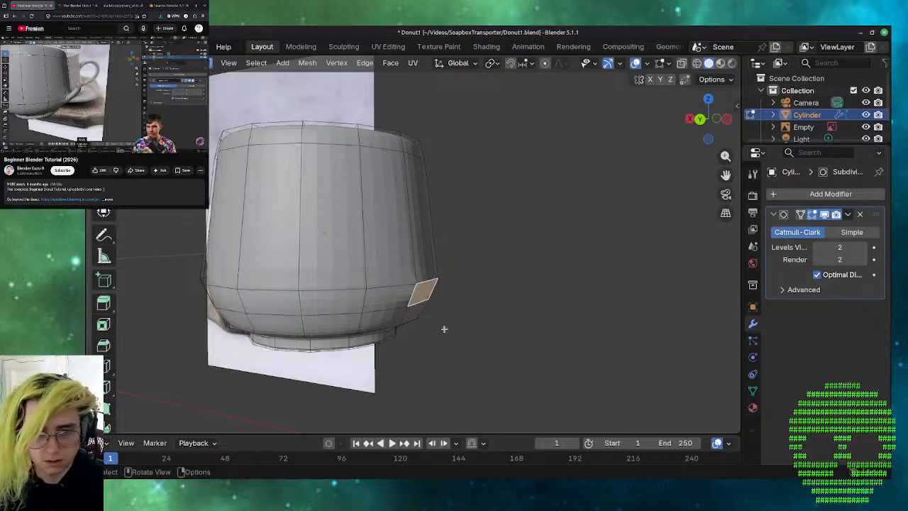
key(e)
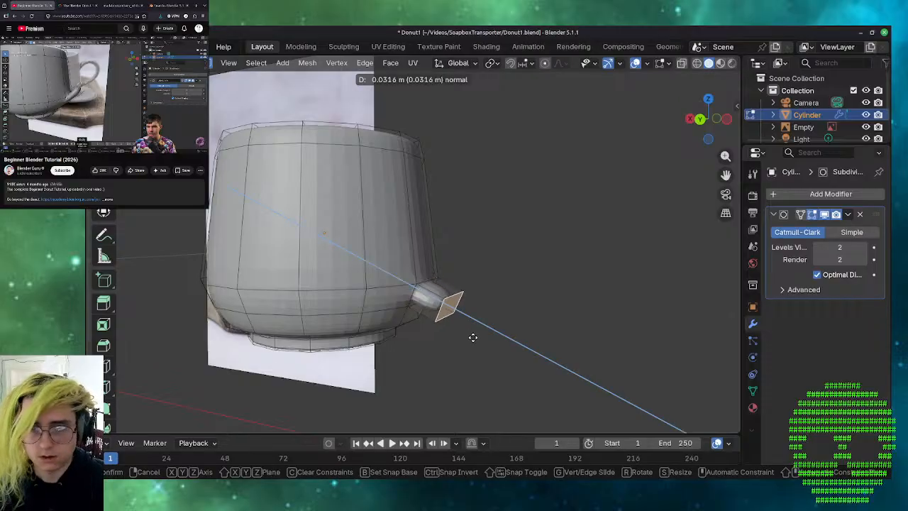
right_click(509, 345)
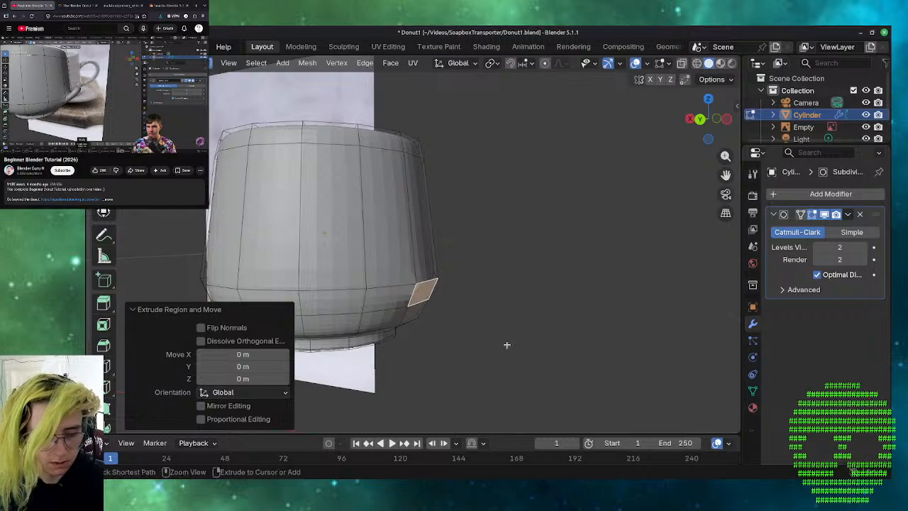
key(ctrl+z)
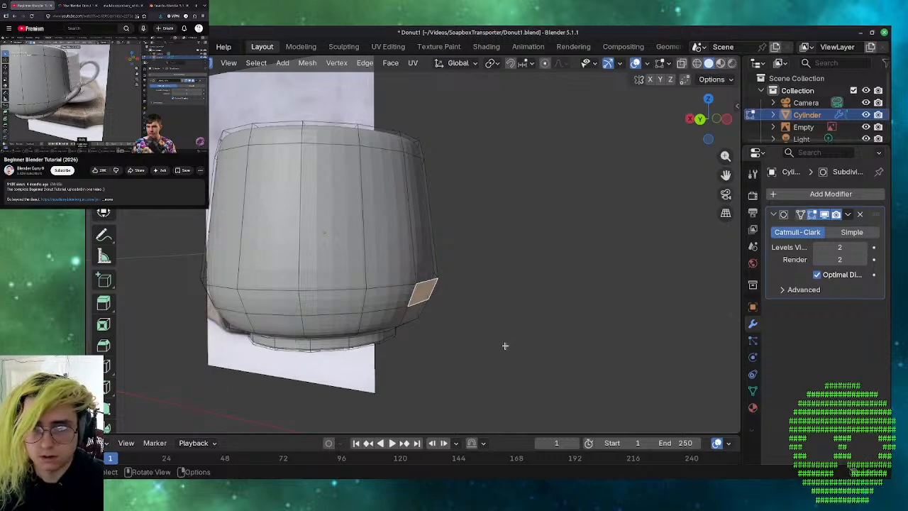
- Extrude the selected lower side face about 0.012 m outward and rotate it about 23.4° around global Y
key(e)
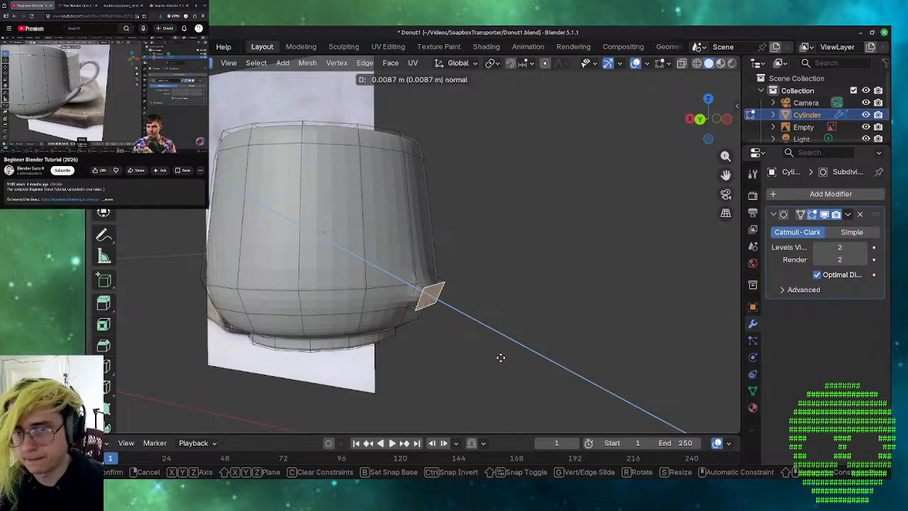
click(503, 357)
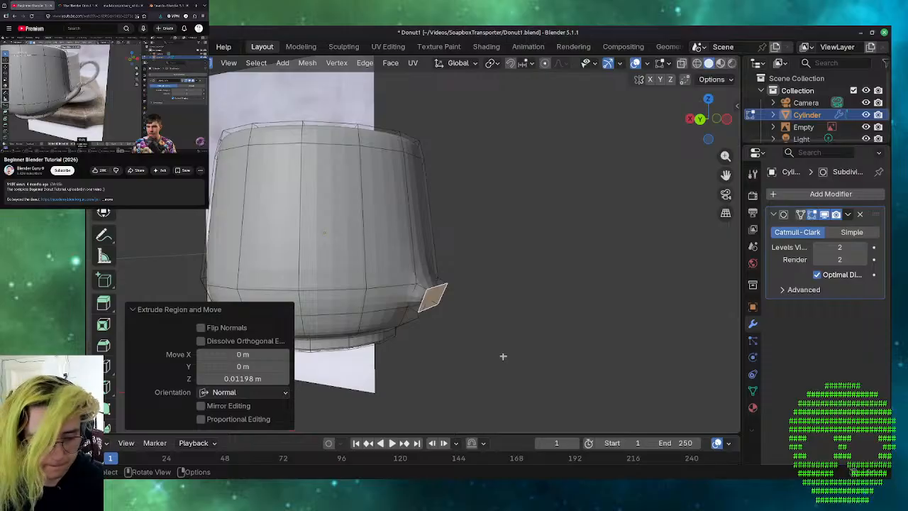
key(r)
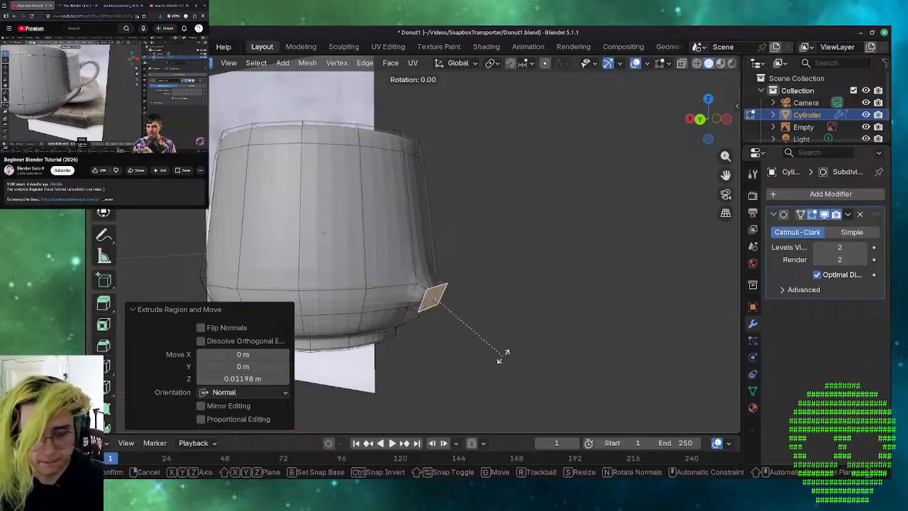
key(y)
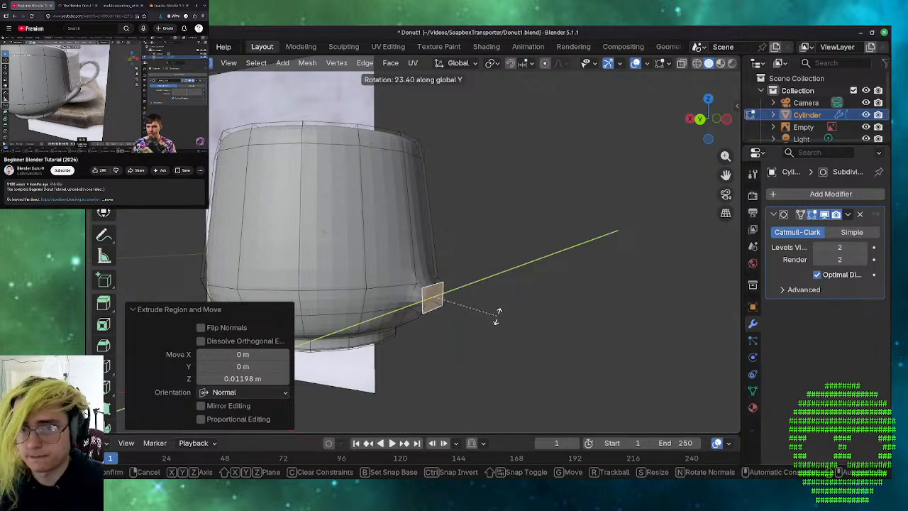
click(498, 312)
- Extrude the handle's end face further outward from the cup and rotate it about 53° around global Y to turn upward
key(e)
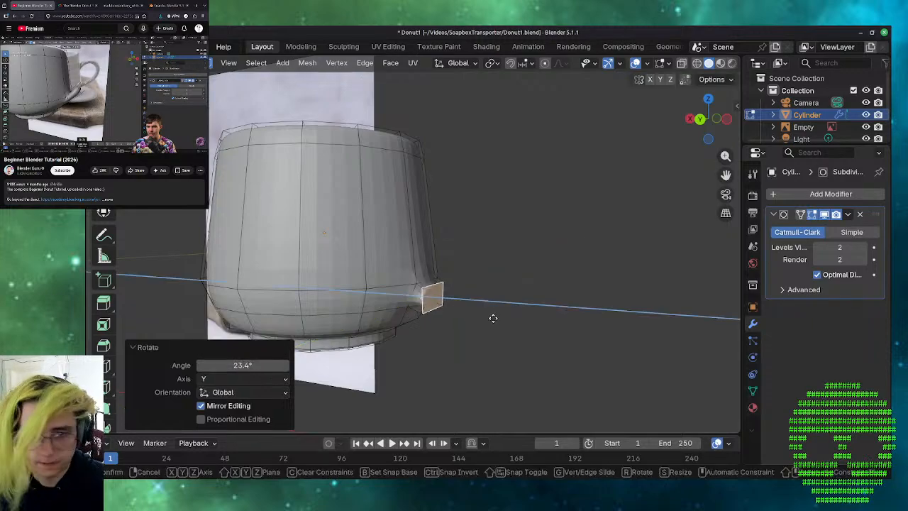
click(531, 312)
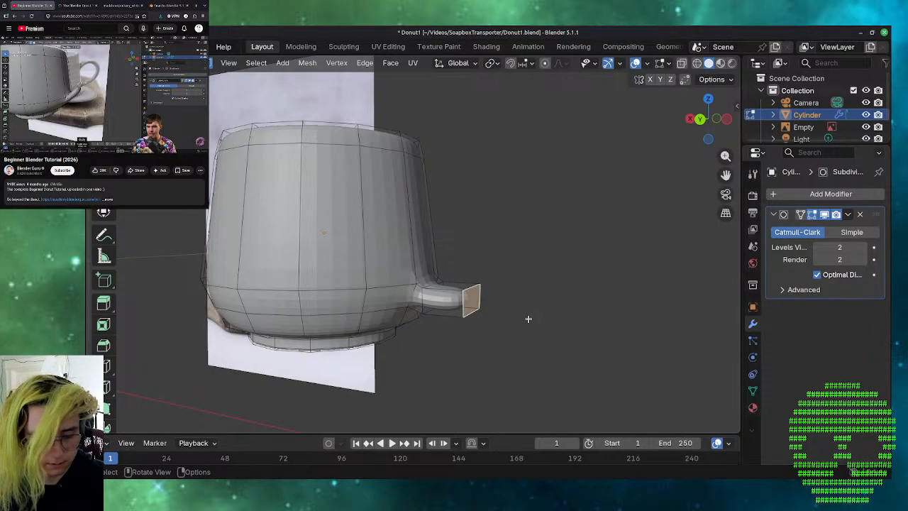
key(r)
key(y)
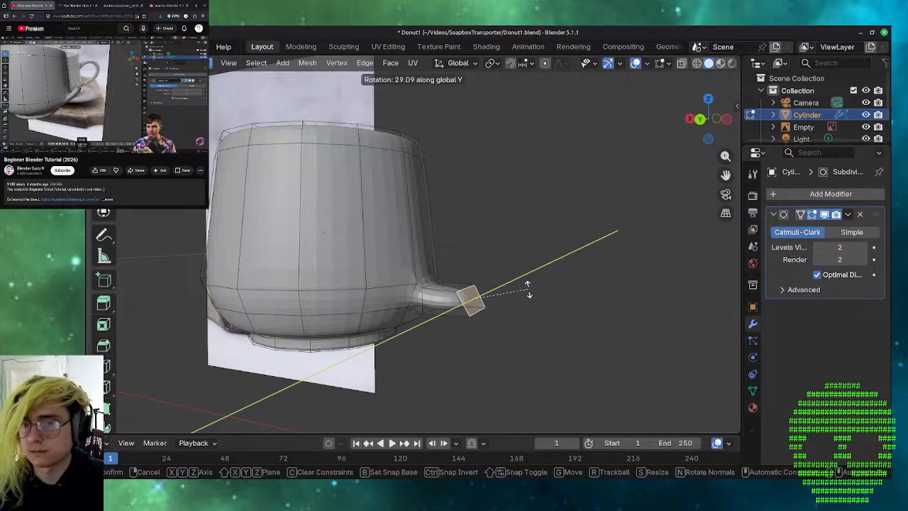
click(537, 255)
- Extrude the handle's end face about 0.072 m diagonally upward and rotate it about 55.6° around global Y
key(e)
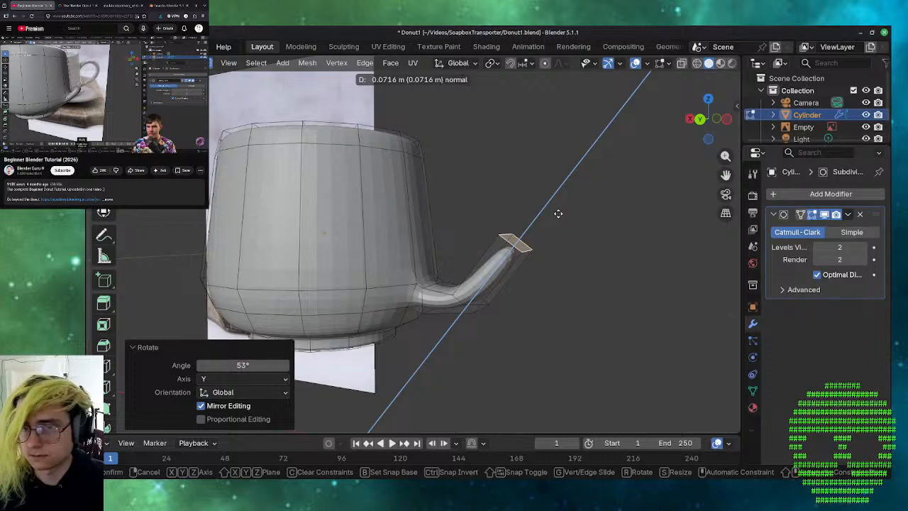
click(558, 213)
key(r)
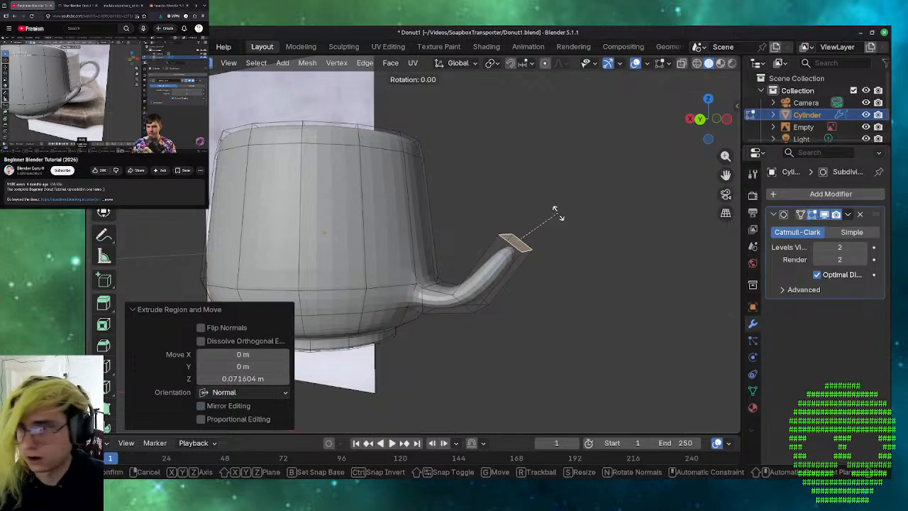
key(y)
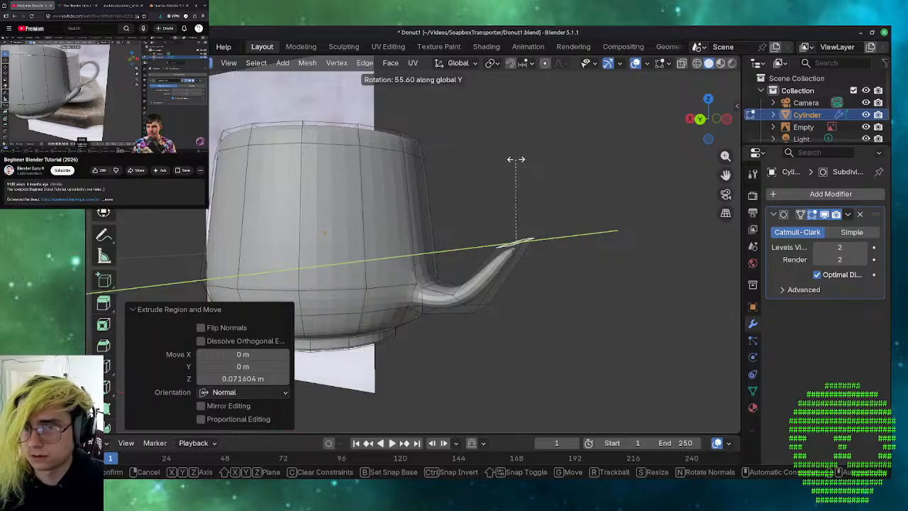
click(515, 159)
- Extrude the handle's end face about 0.071 m upward and rotate it about 34° around global Y toward the cup
middle_drag(395, 233, 461, 232)
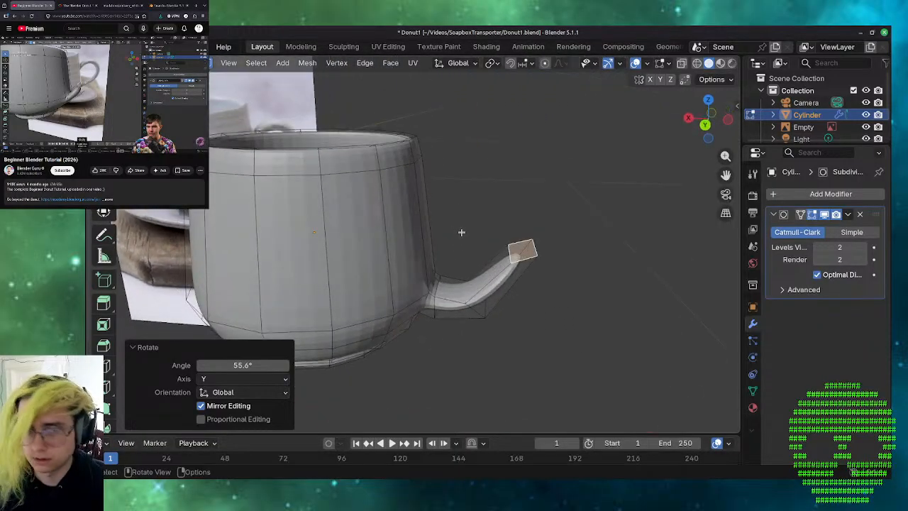
key(e)
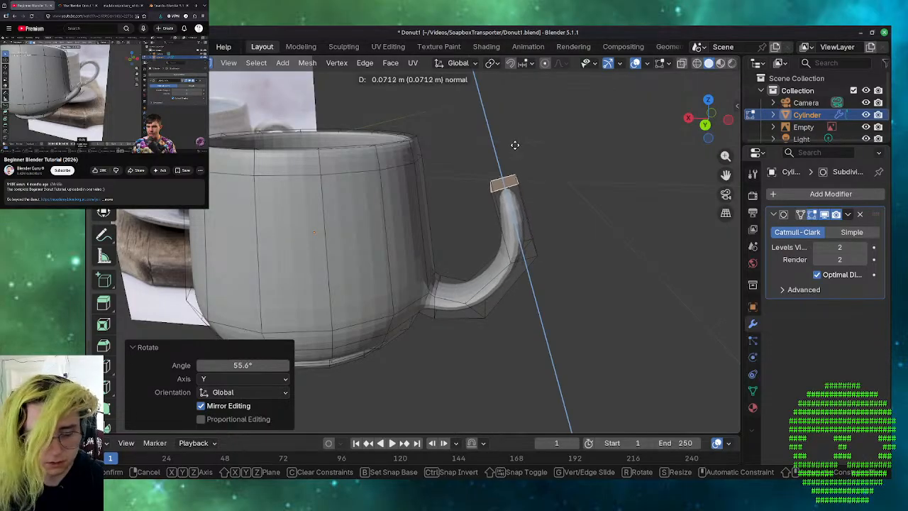
click(515, 145)
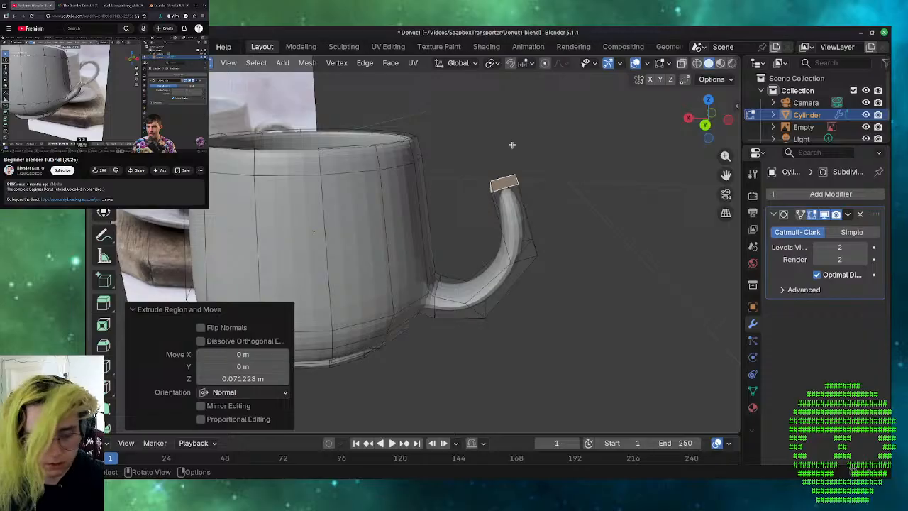
key(r)
key(y)
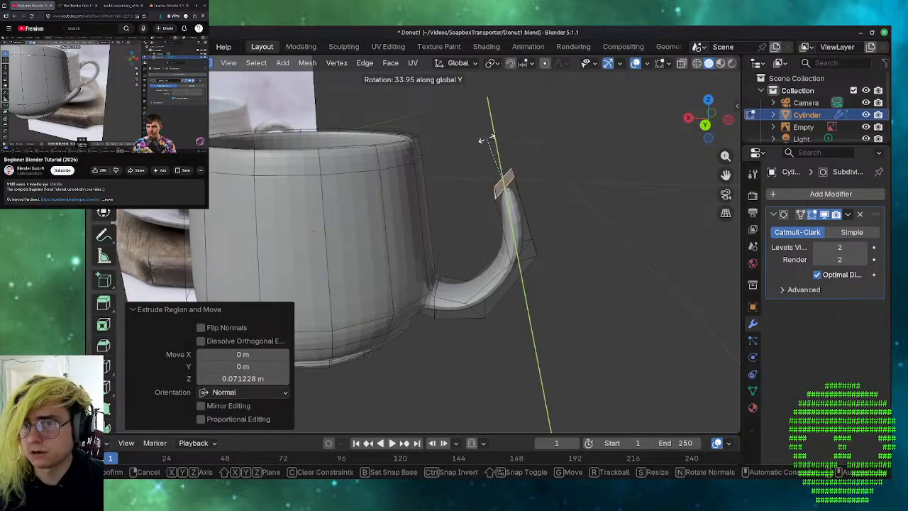
click(486, 140)
- Extrude the handle's end face about 0.039 m toward the cup and rotate it about 57.5° around global Y
key(e)
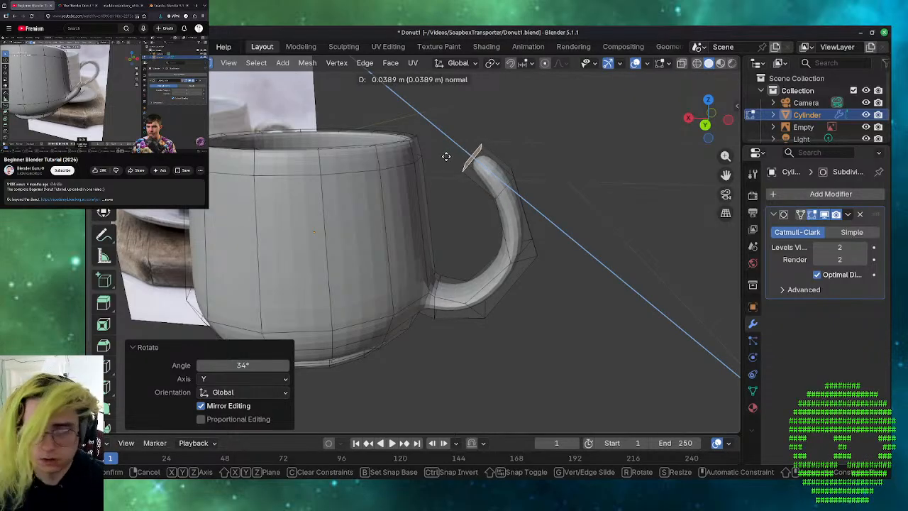
click(445, 156)
key(r)
key(y)
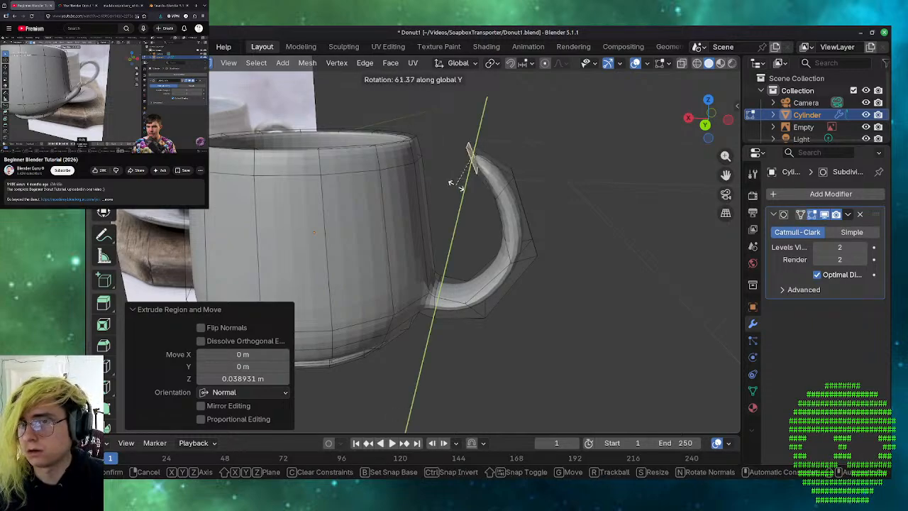
click(453, 185)
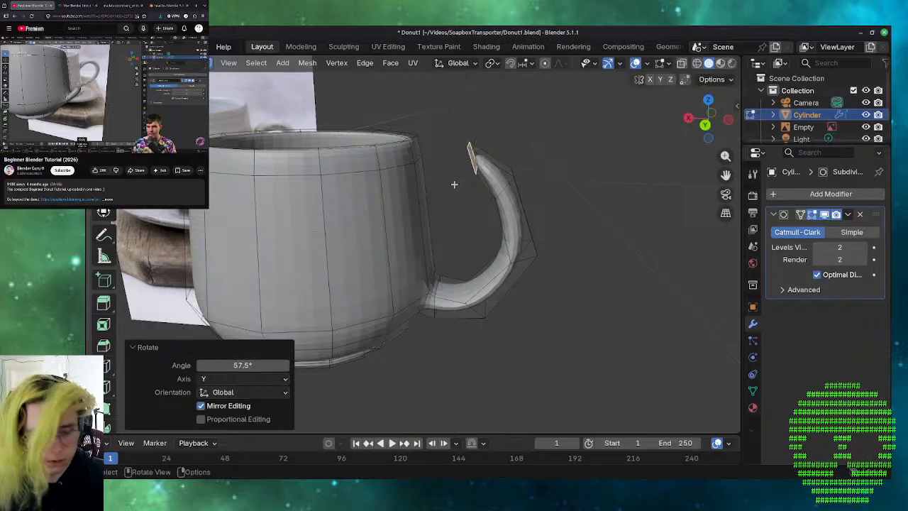
- Extrude the handle's end face about 0.044 m up to the cup's upper wall and resume the tutorial video
key(e)
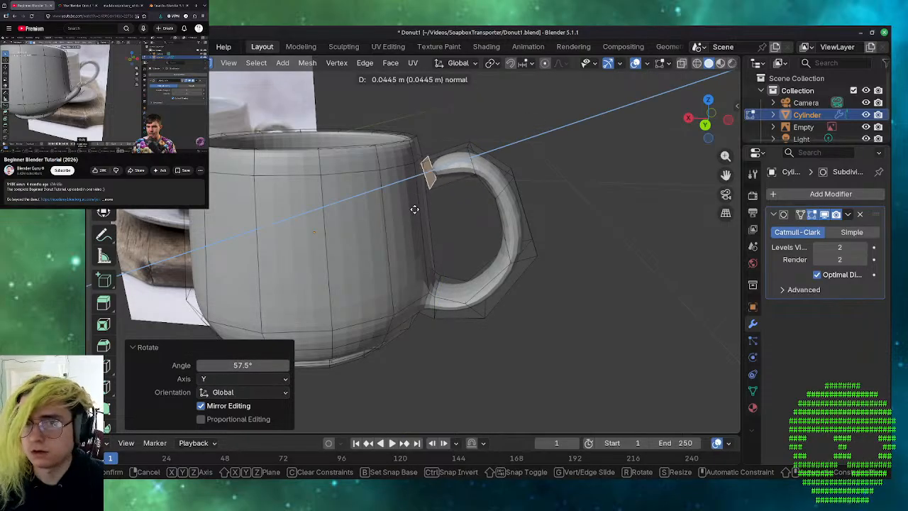
click(414, 209)
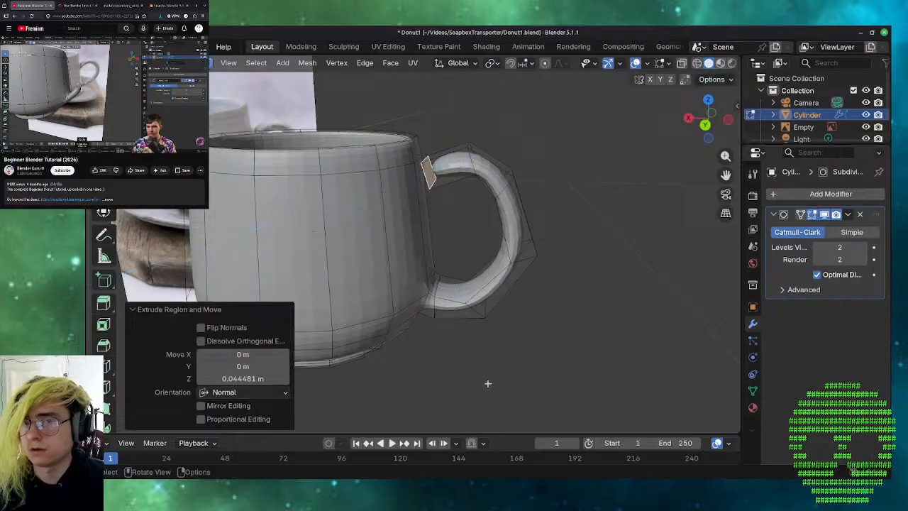
middle_drag(486, 379, 502, 299)
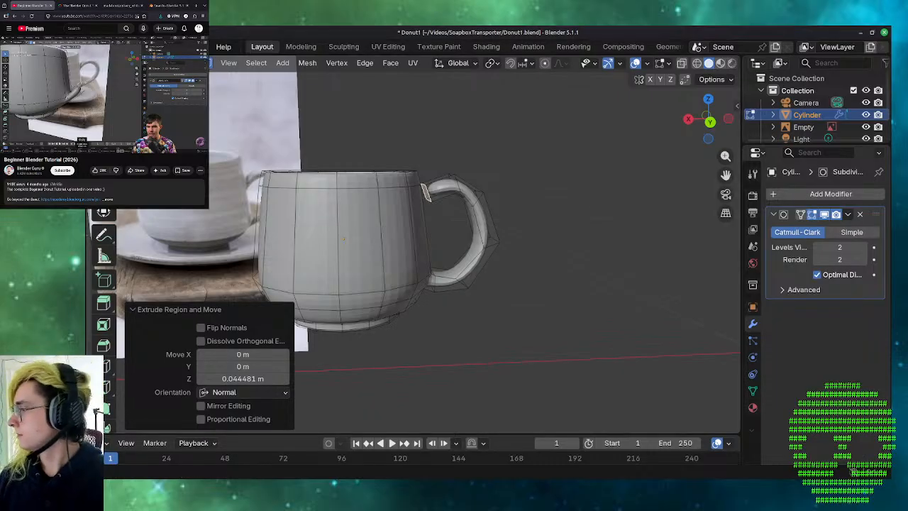
click(174, 103)
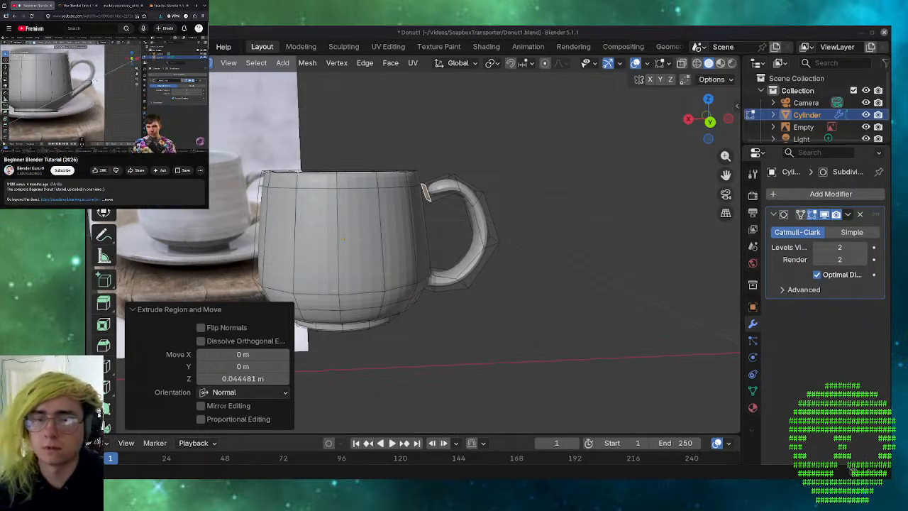
- Try to scale the faces along both flat sides of the handle uniformly to about 0.839
scroll(547, 259, up, 4)
middle_drag(649, 362, 576, 382)
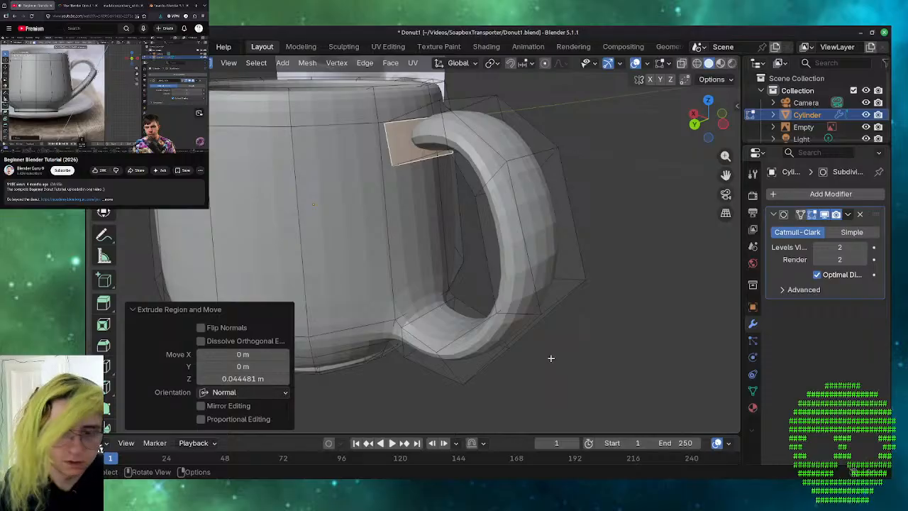
click(437, 364)
shift+click(489, 197)
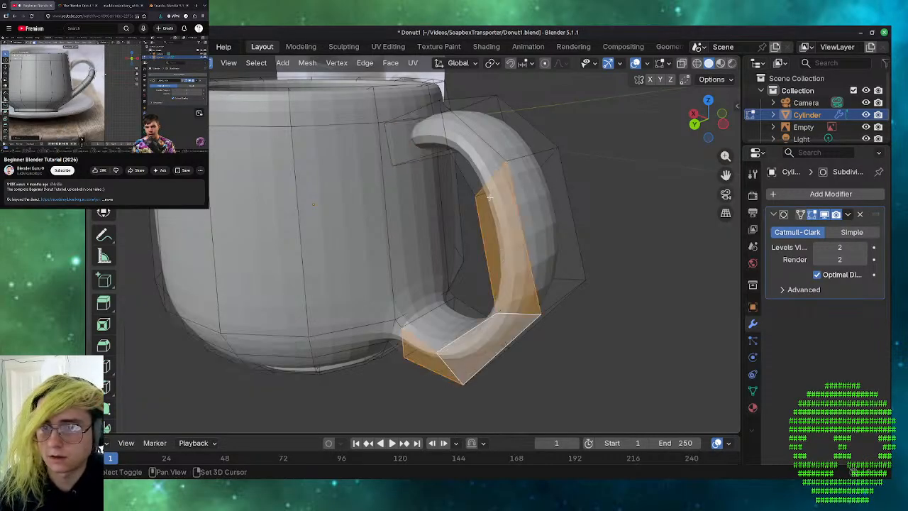
shift+click(466, 153)
shift+click(424, 140)
middle_drag(647, 203, 338, 329)
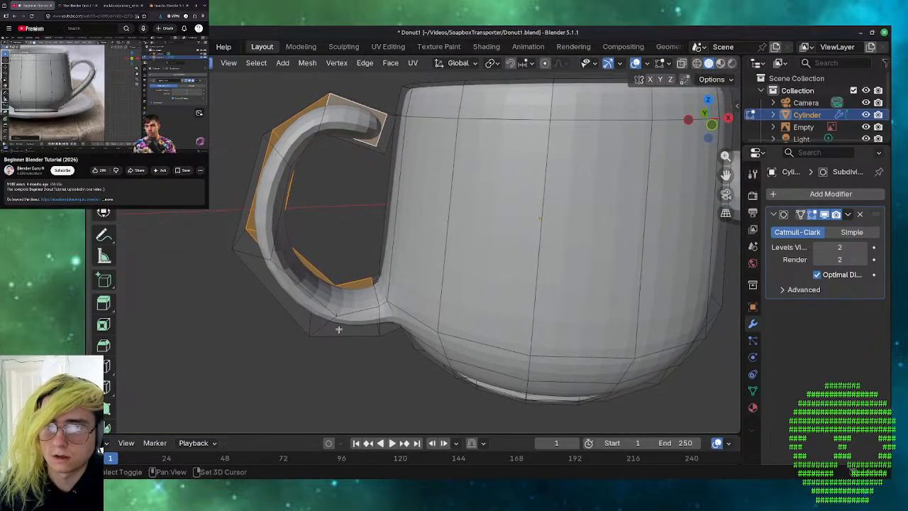
shift+click(338, 329)
shift+click(254, 241)
shift+click(264, 177)
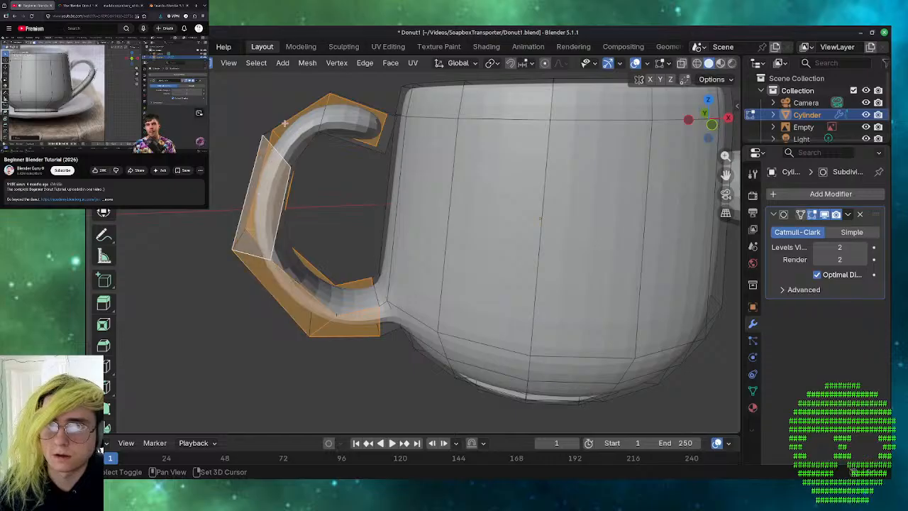
shift+click(280, 134)
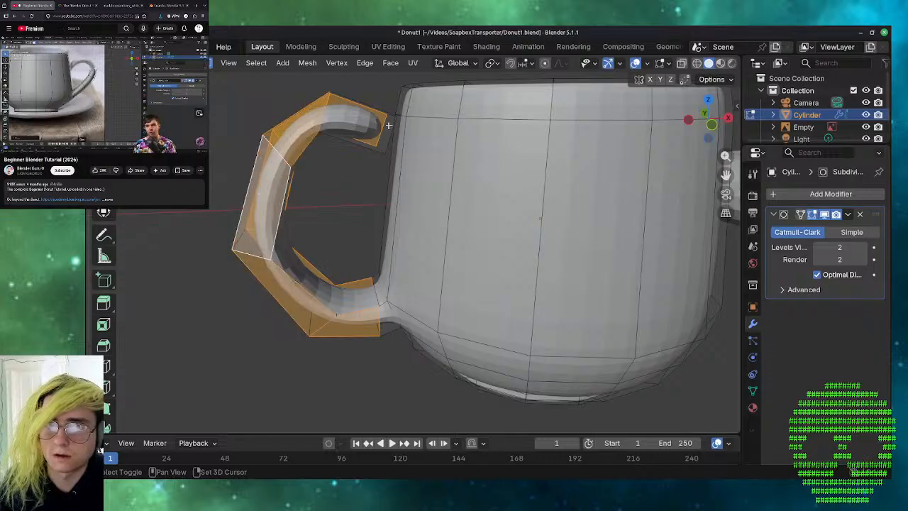
shift+click(369, 128)
middle_drag(341, 225, 516, 249)
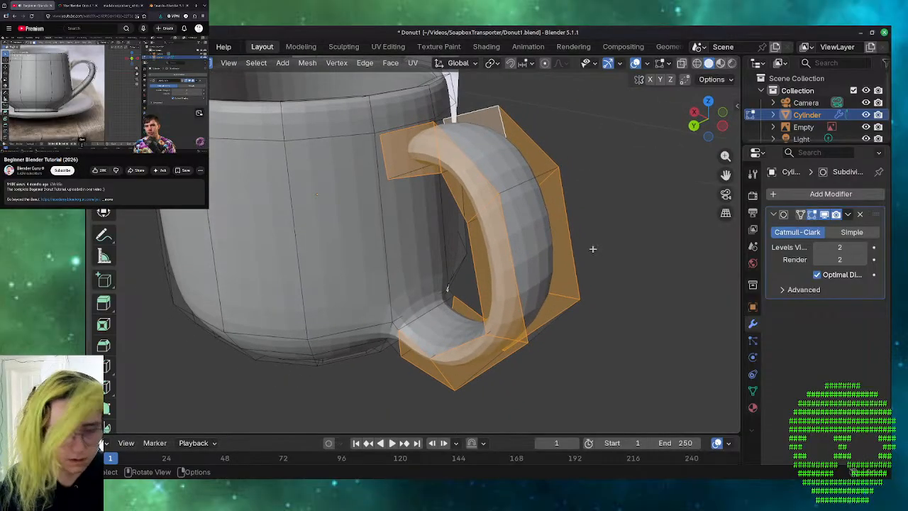
key(s)
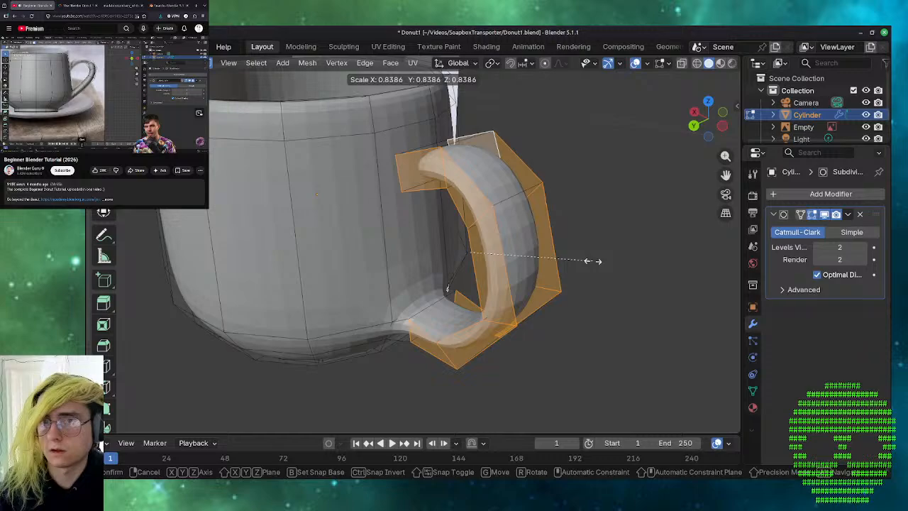
click(593, 261)
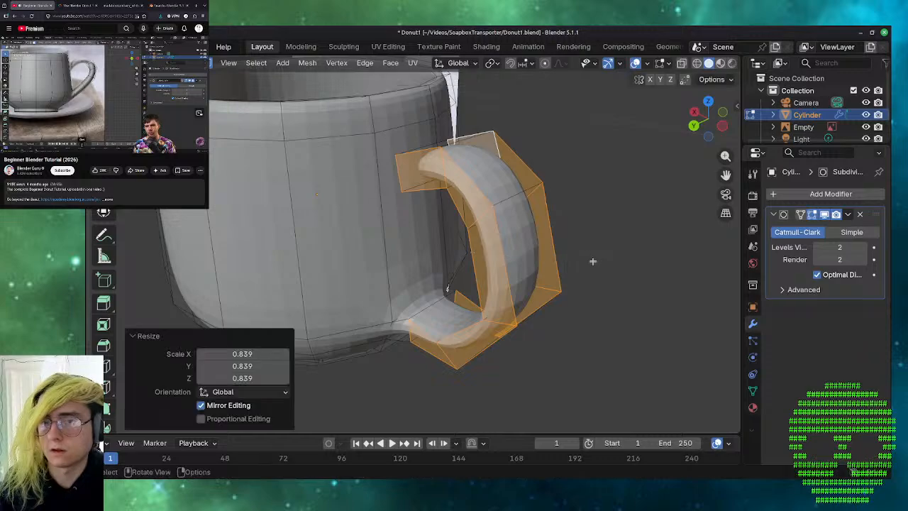
click(640, 317)
- Select the faces along both flat sides of the handle, scale them uniformly to about 0.953, and clear the selection
middle_drag(640, 317, 504, 317)
click(455, 305)
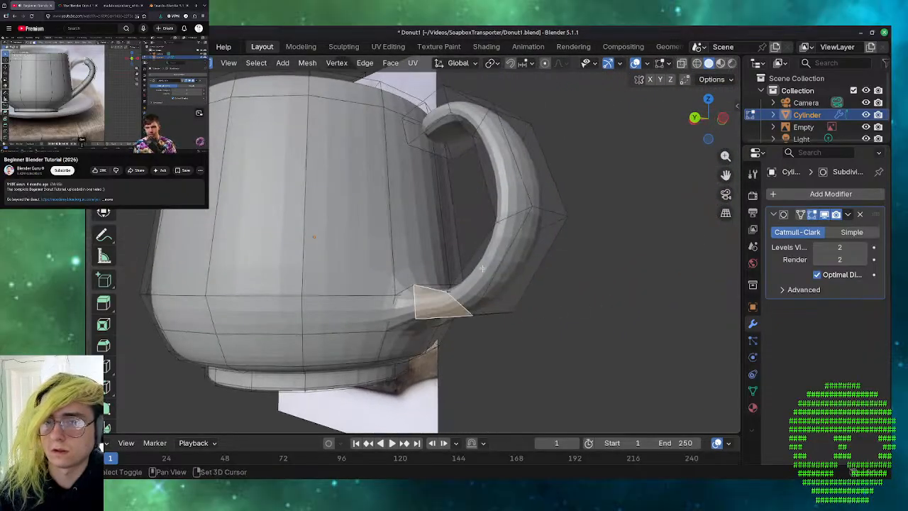
shift+click(499, 239)
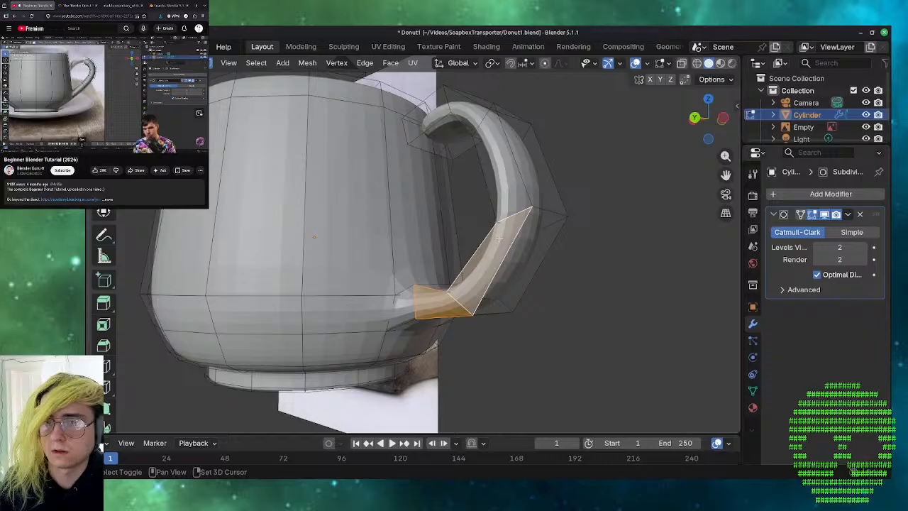
shift+click(507, 170)
shift+click(450, 119)
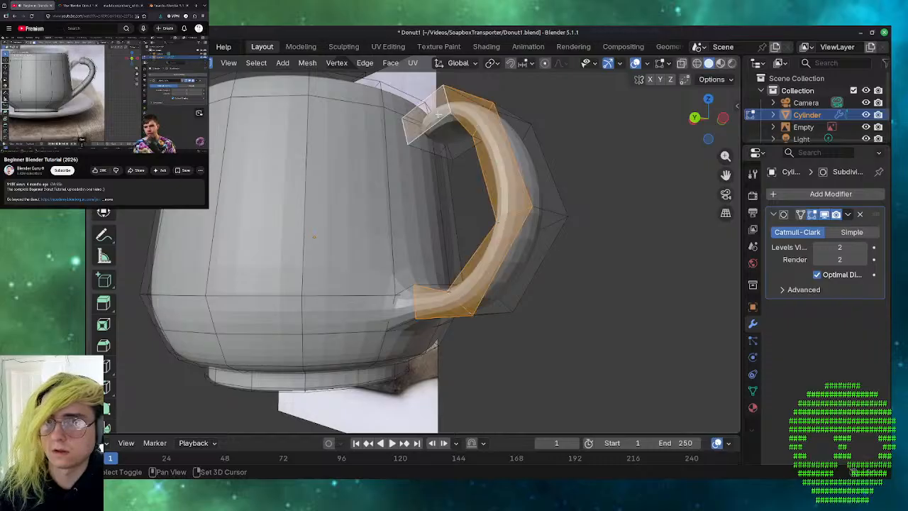
middle_drag(634, 257, 505, 275)
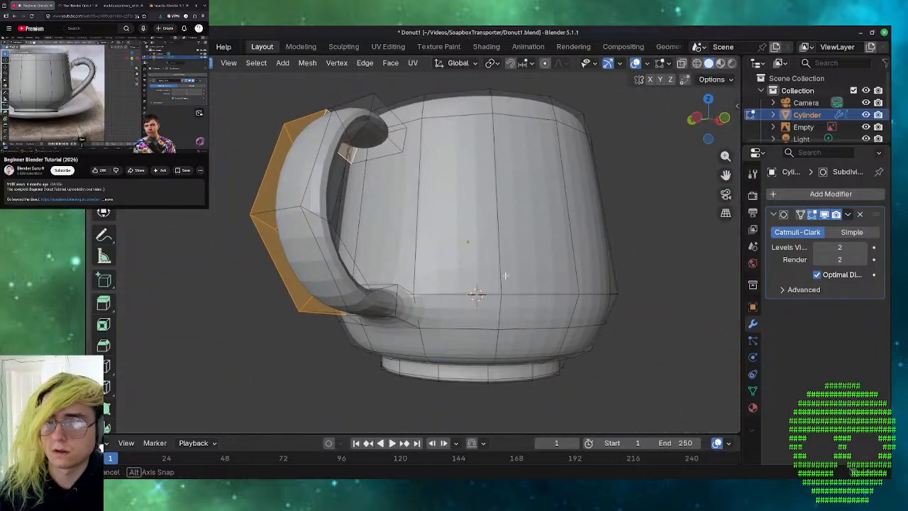
shift+click(376, 301)
shift+click(328, 230)
shift+click(332, 168)
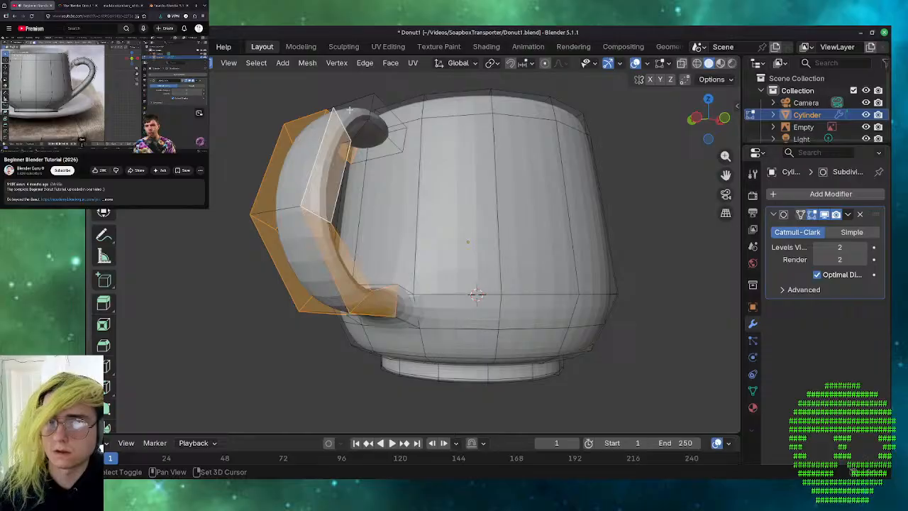
shift+click(370, 110)
shift+click(383, 113)
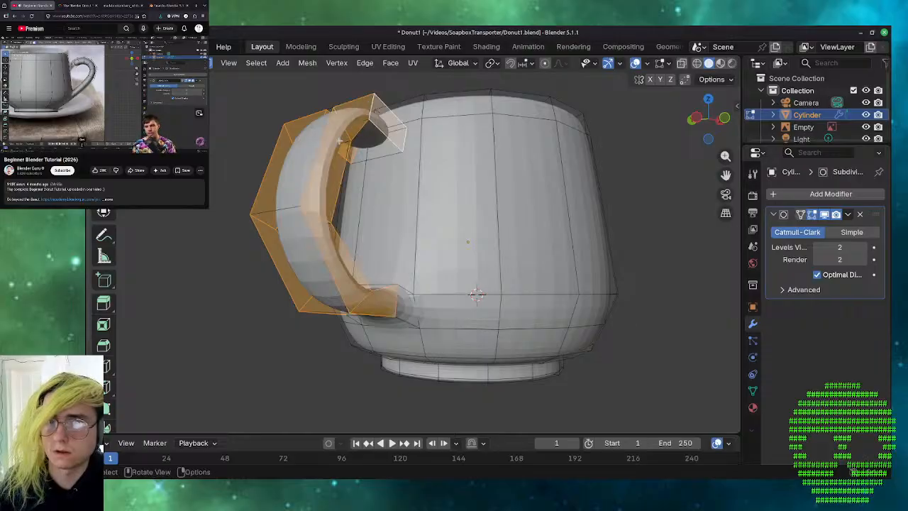
key(ctrl+f)
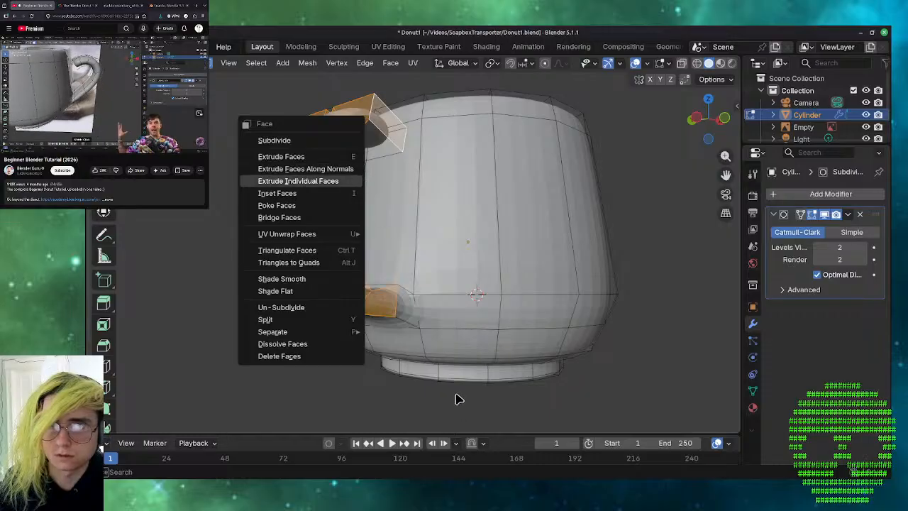
key(s)
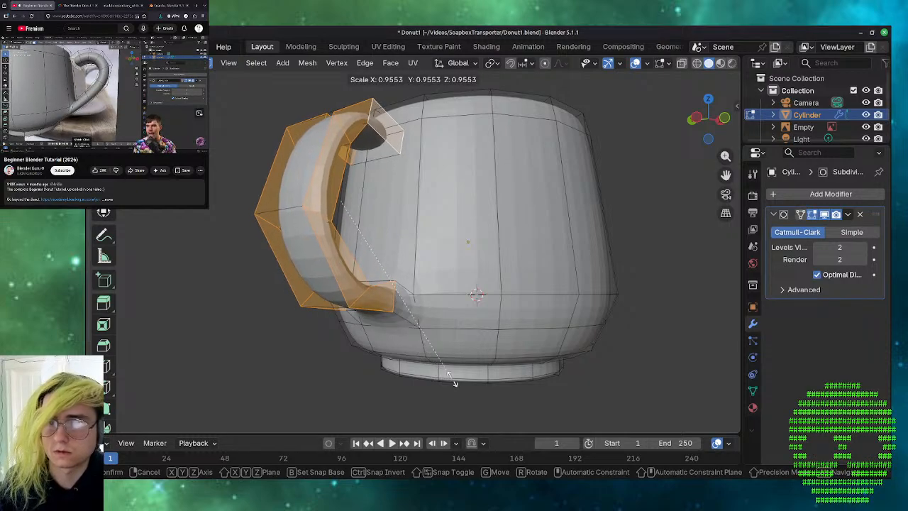
click(450, 380)
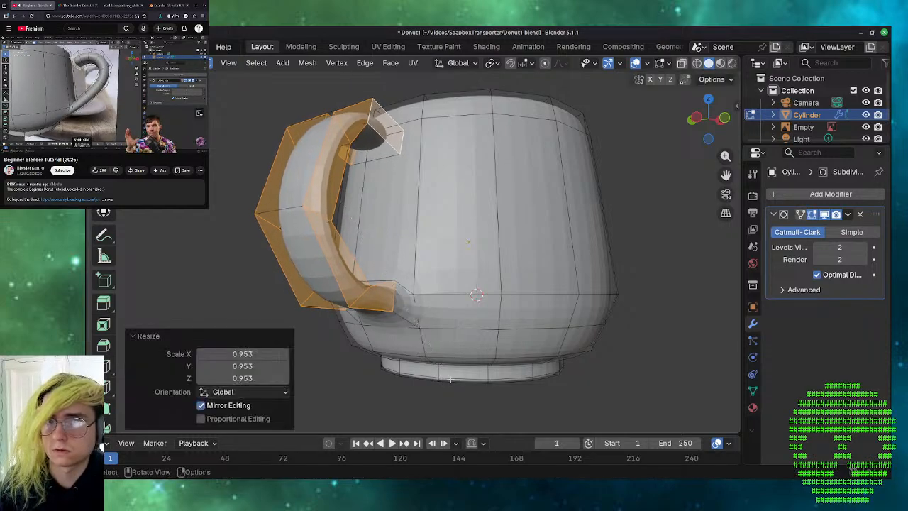
click(354, 362)
middle_drag(334, 371, 468, 395)
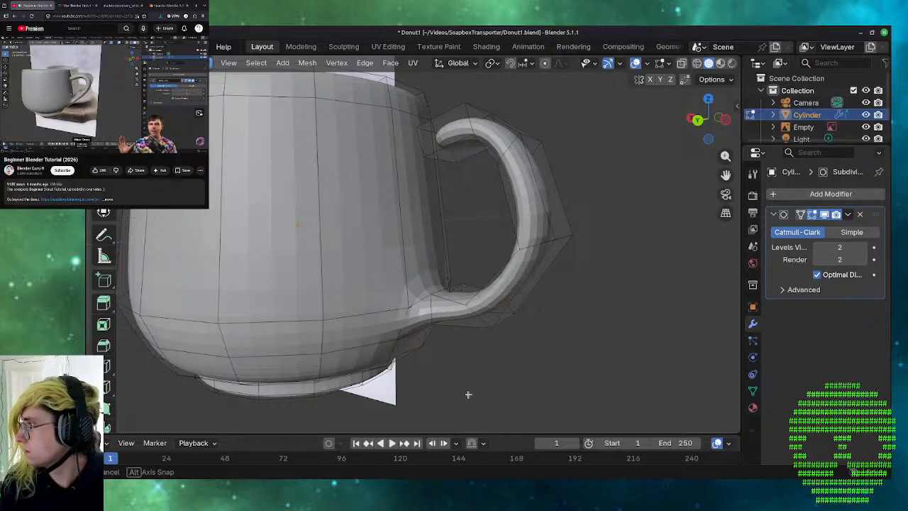
middle_drag(468, 394, 478, 398)
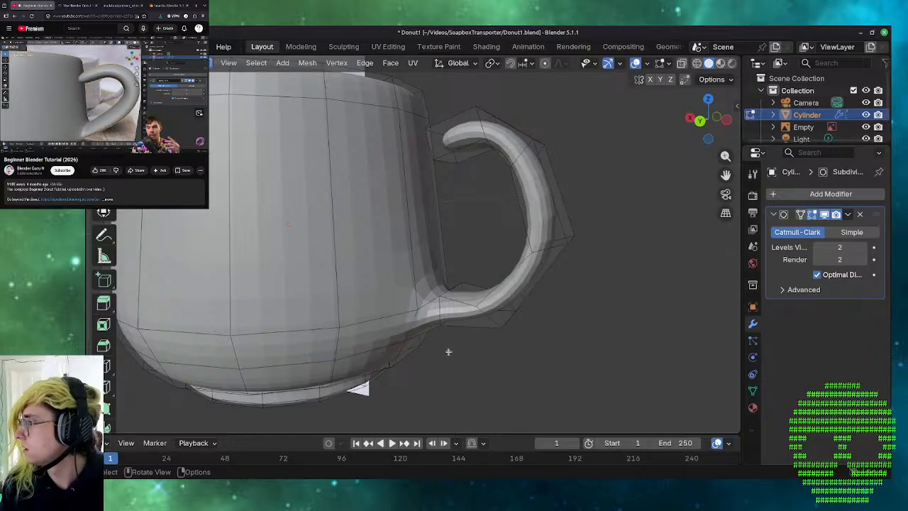
scroll(296, 166, up, 2)
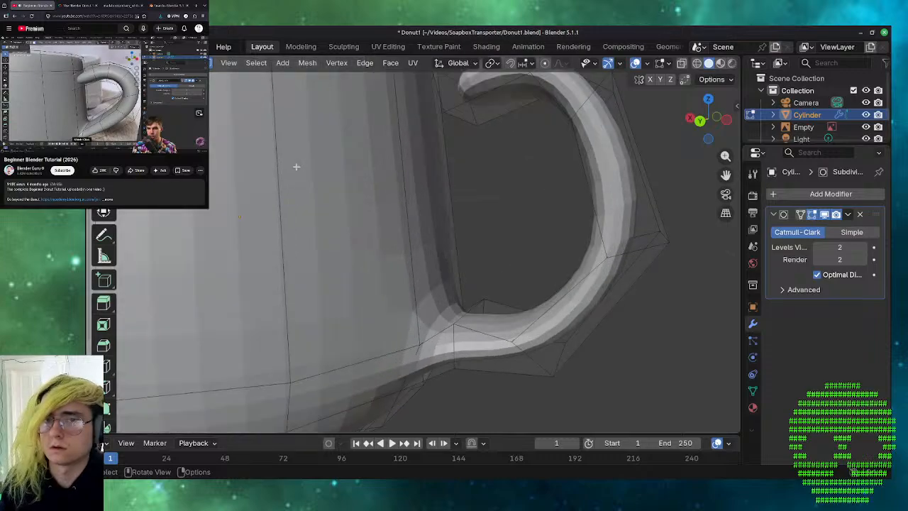
middle_drag(348, 215, 346, 260)
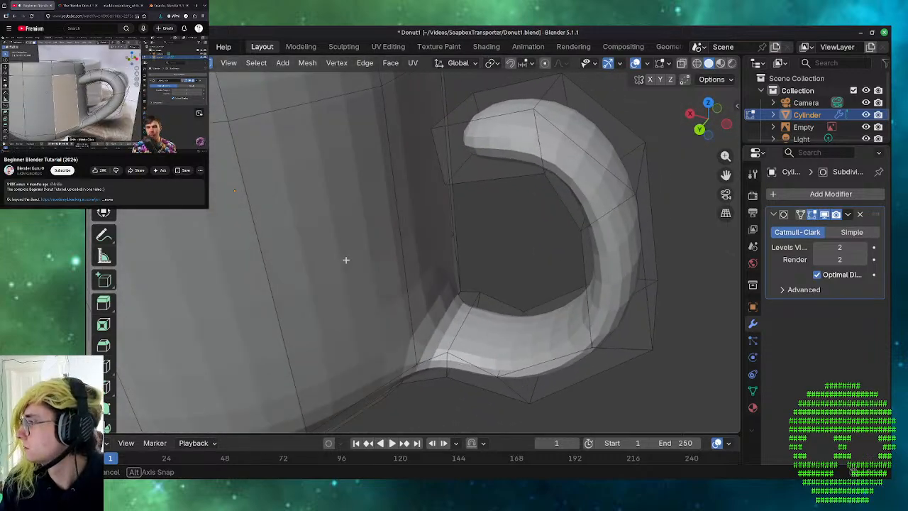
- Add one horizontal loop cut around the mug body, slid up toward the open handle end with a factor of about -0.460
middle_drag(346, 259, 338, 255)
middle_drag(500, 272, 410, 313)
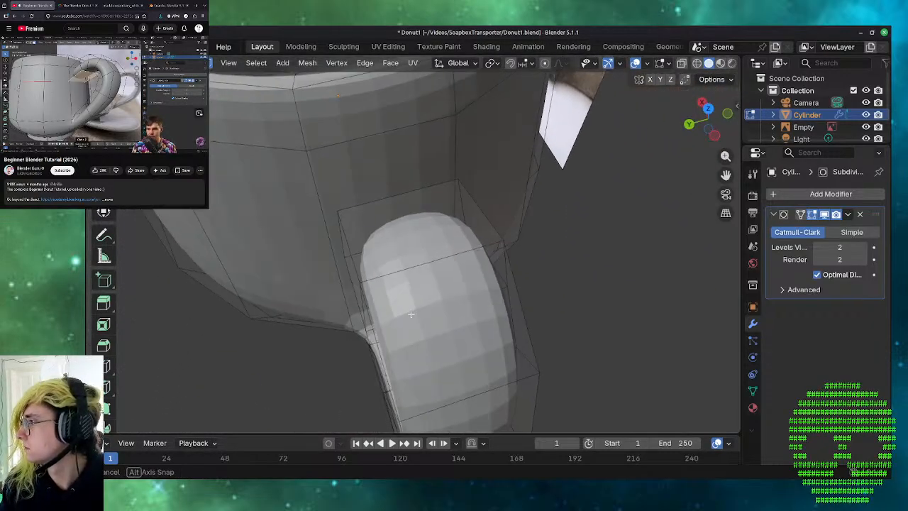
middle_drag(411, 313, 466, 201)
scroll(448, 224, down, 2)
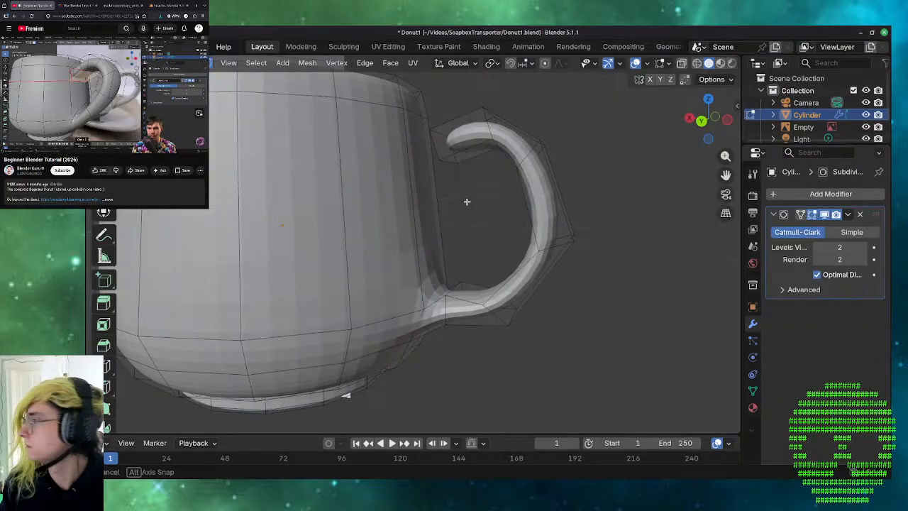
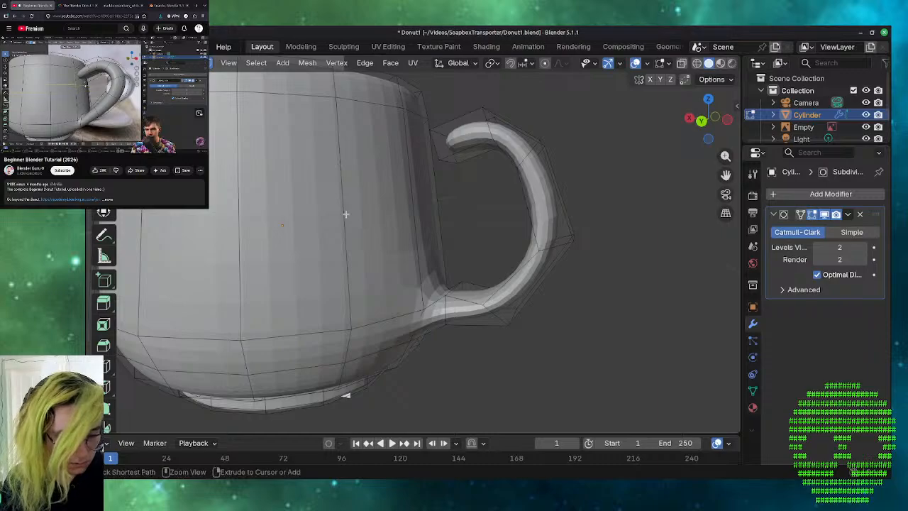
key(ctrl+r)
click(358, 206)
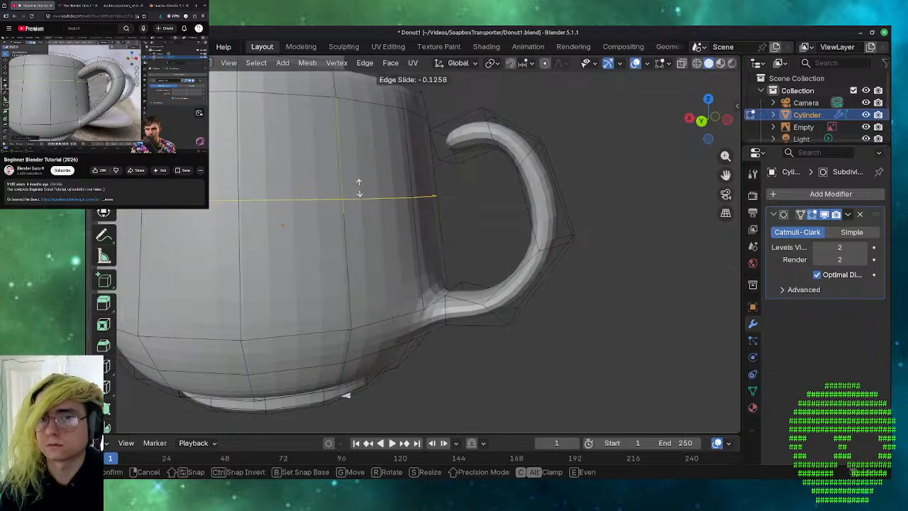
click(378, 147)
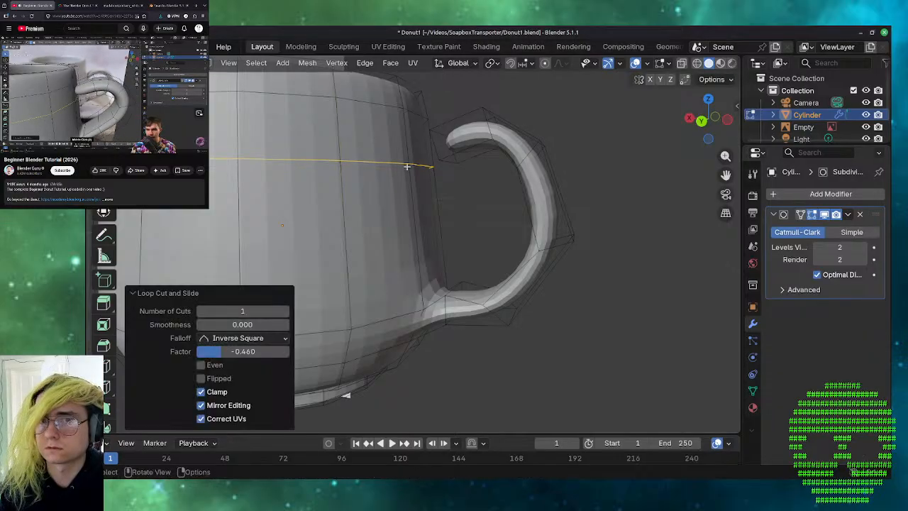
- Examine the mesh around the handle from both sides in wireframe and material preview shading, ending in solid shading
middle_drag(378, 147, 458, 231)
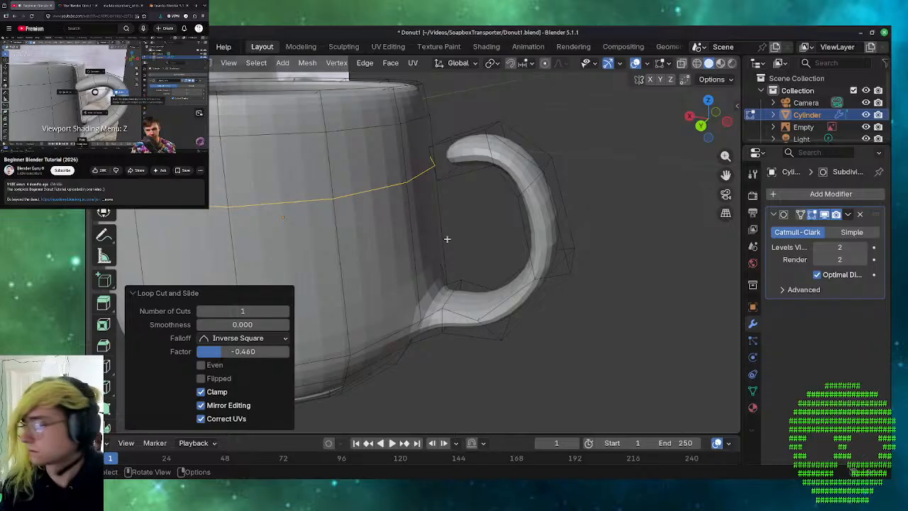
click(463, 237)
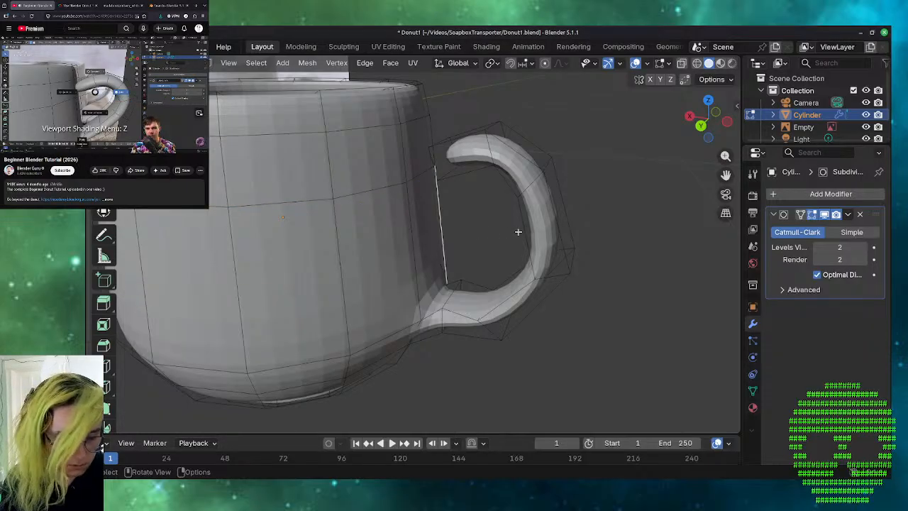
key(z)
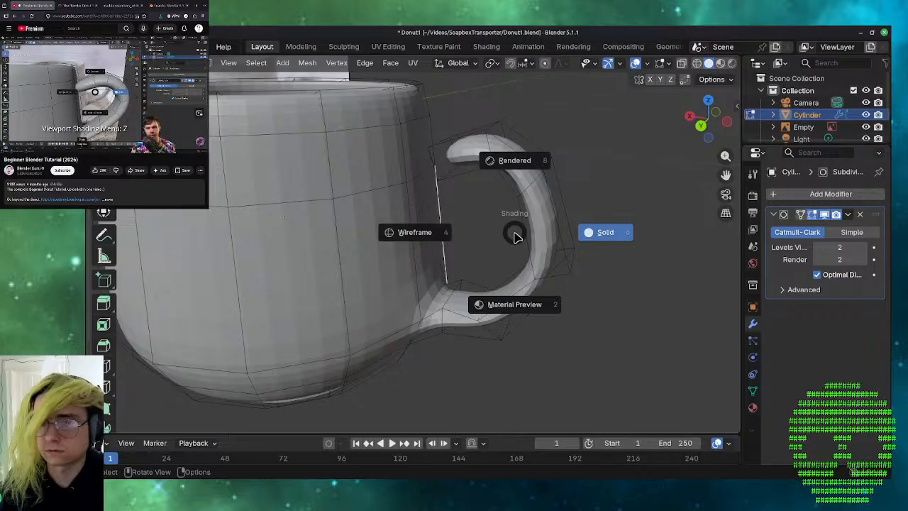
click(578, 234)
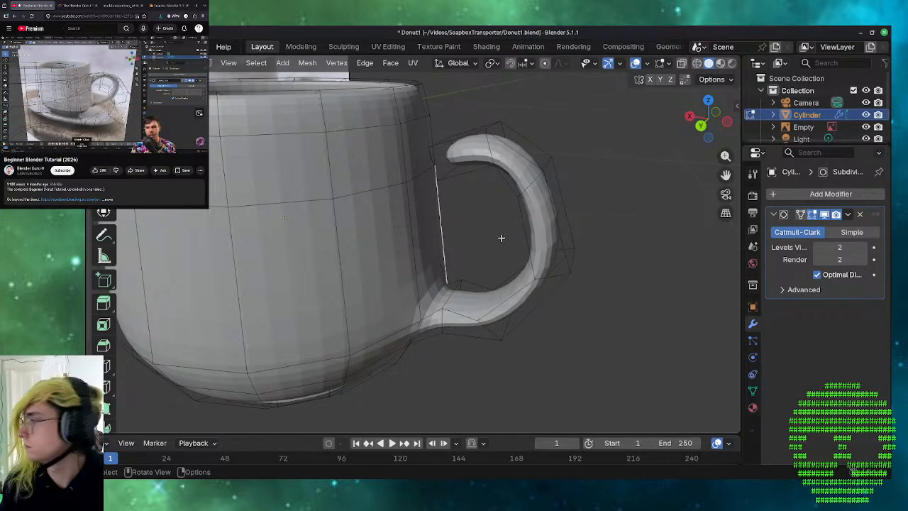
key(z)
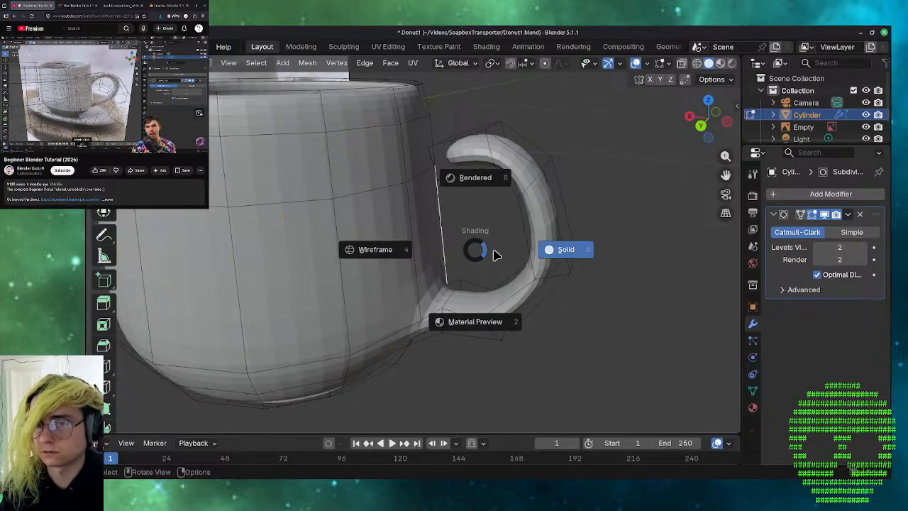
click(359, 249)
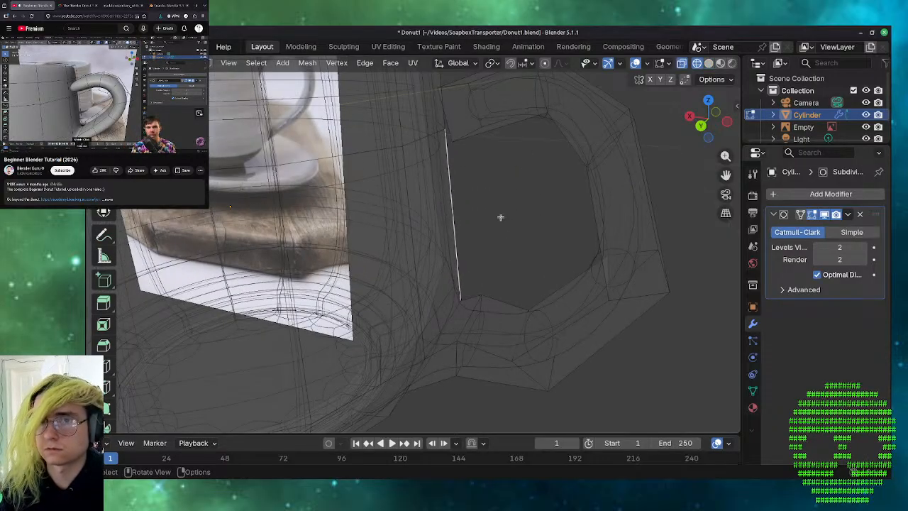
middle_drag(498, 217, 291, 219)
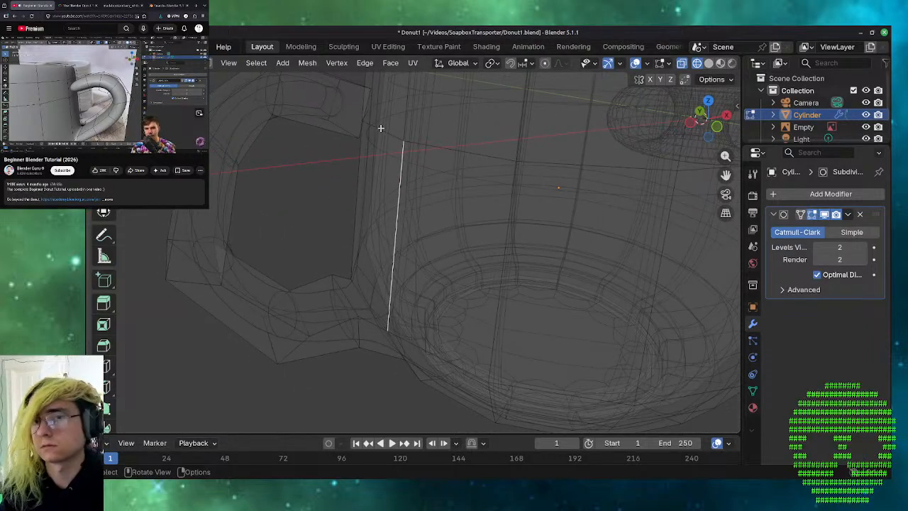
mouse_move(380, 129)
middle_down()
mouse_move(365, 146)
mouse_move(380, 151)
mouse_move(369, 160)
mouse_move(319, 178)
mouse_move(270, 177)
mouse_move(338, 170)
mouse_move(375, 138)
mouse_move(390, 99)
mouse_move(376, 81)
mouse_move(387, 120)
mouse_move(403, 125)
mouse_move(394, 129)
middle_up()
key(z)
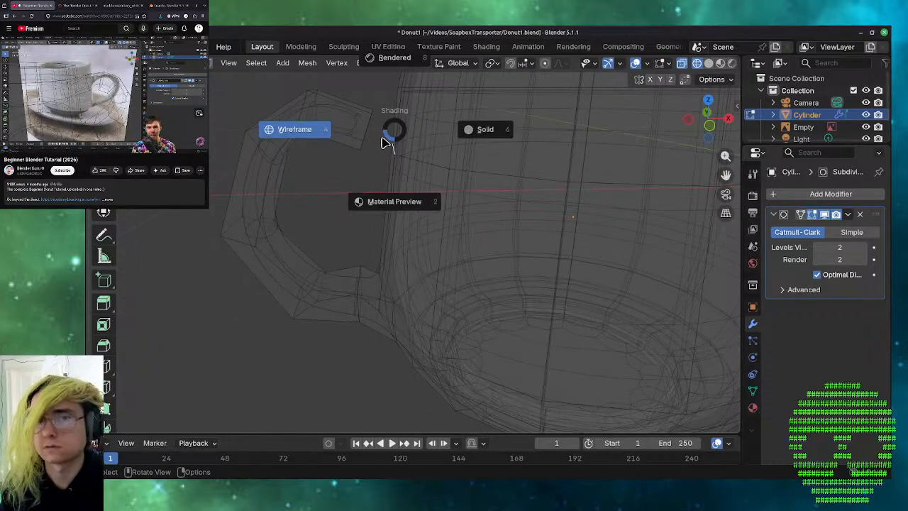
click(373, 198)
key(z)
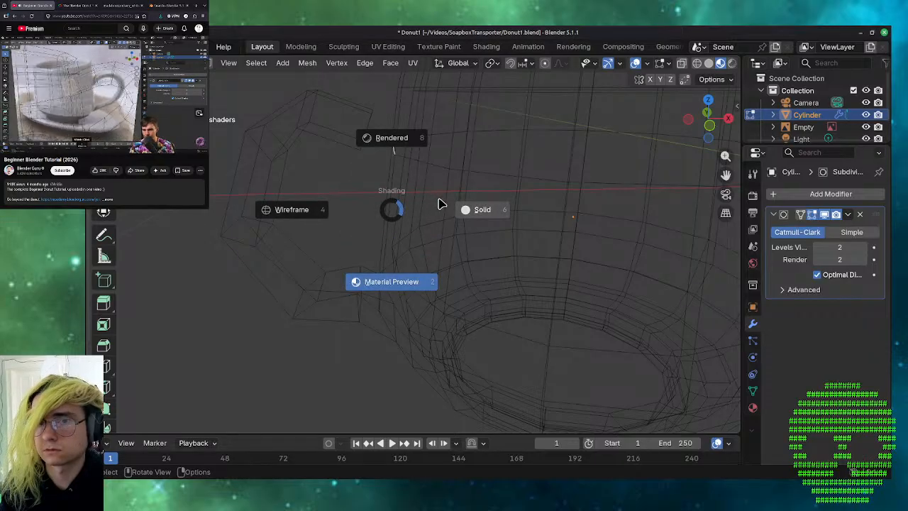
click(441, 203)
middle_drag(366, 193, 389, 205)
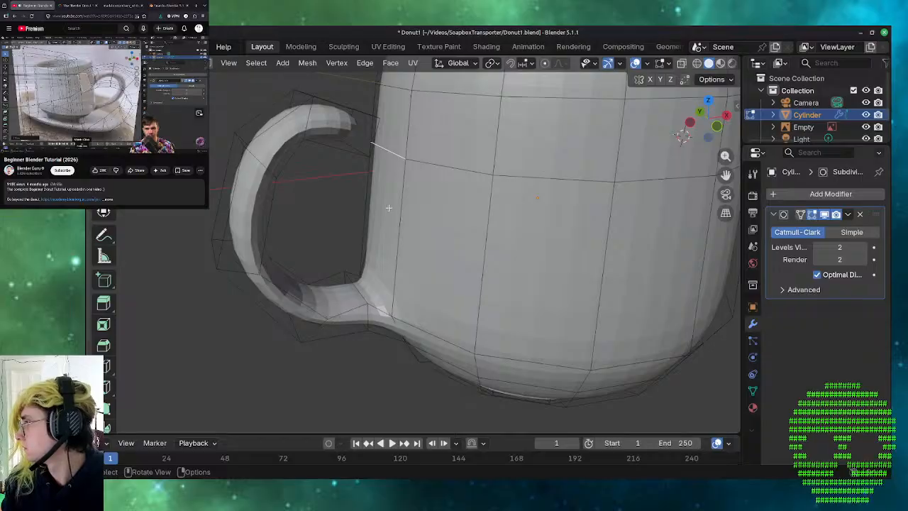
- Move the new horizontal edge loop on the mug body down about 0.0091 m along the global Z axis
click(334, 199)
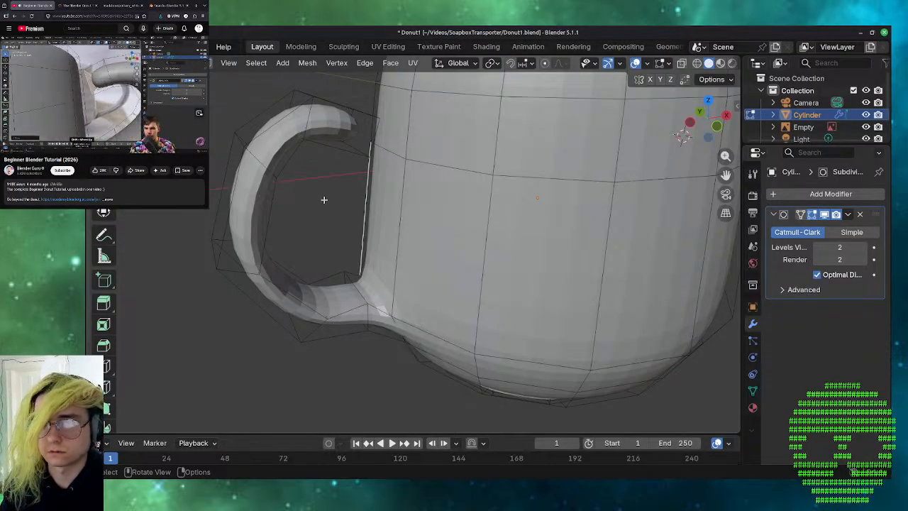
middle_drag(334, 207, 259, 230)
middle_drag(348, 219, 456, 237)
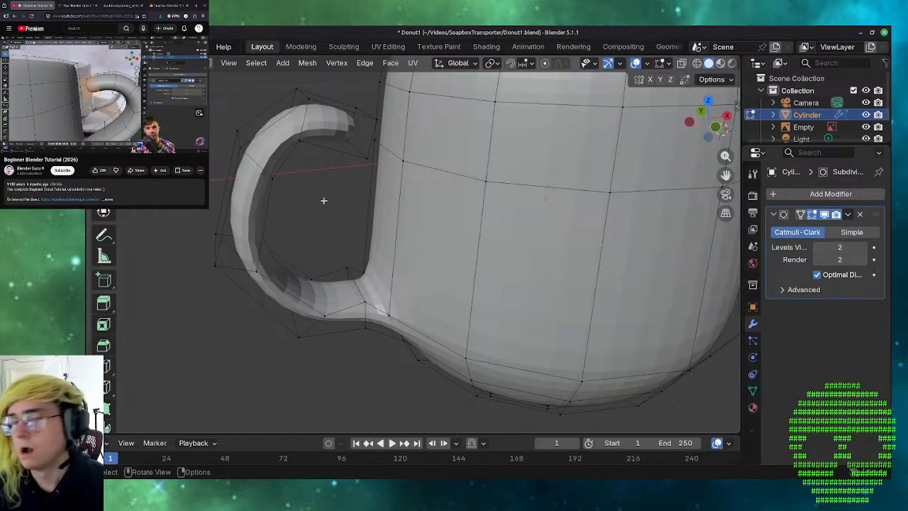
middle_drag(341, 215, 346, 189)
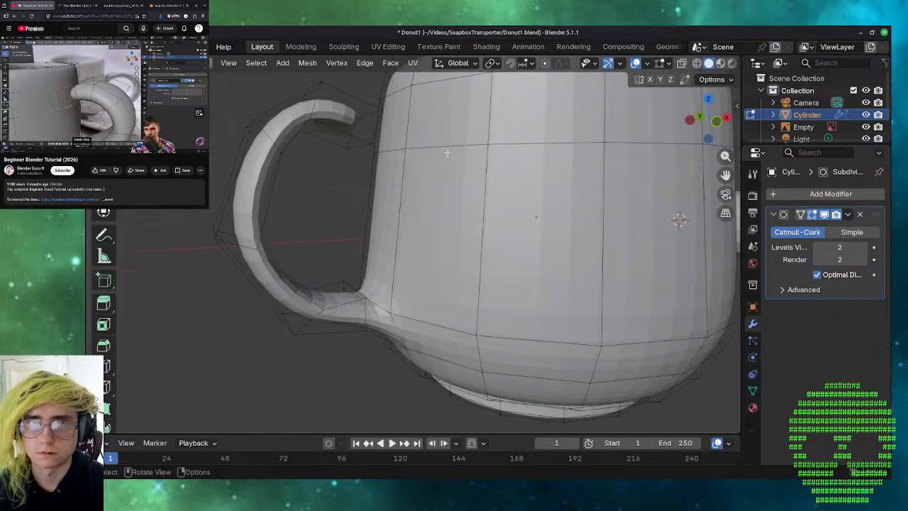
alt+click(431, 146)
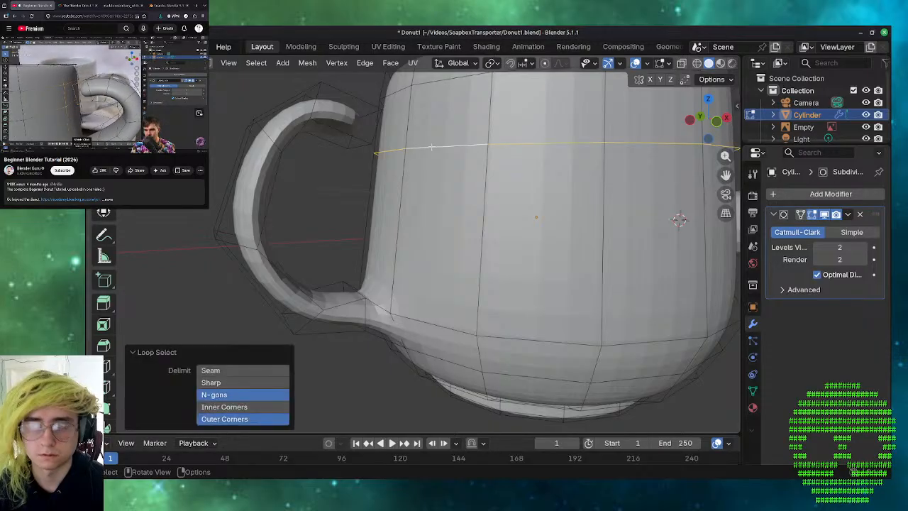
key(g)
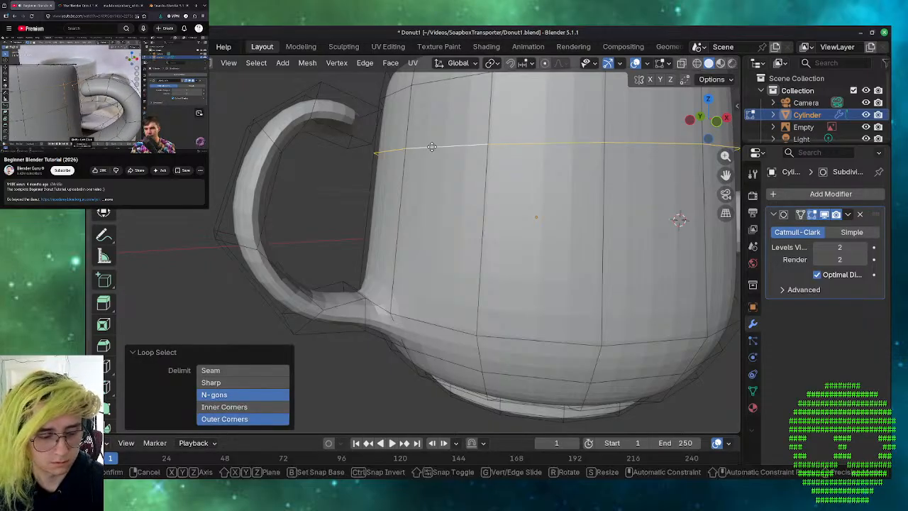
key(z)
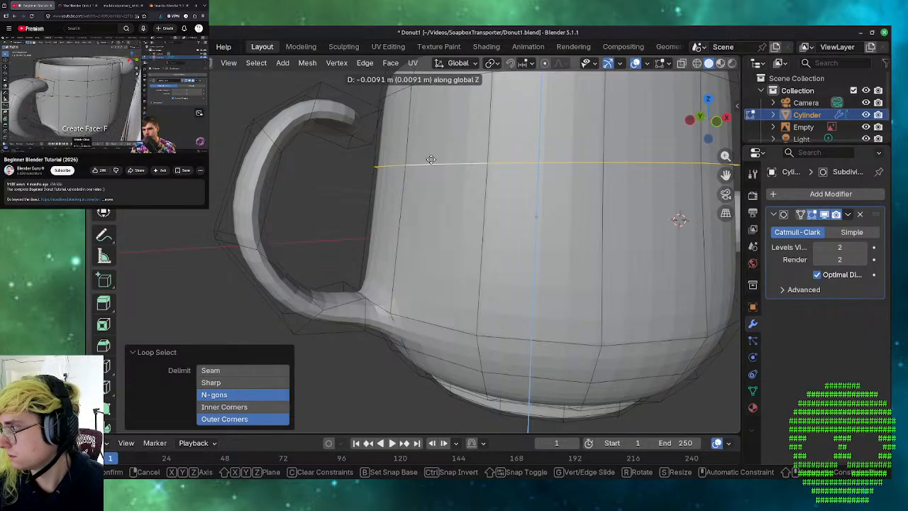
click(430, 158)
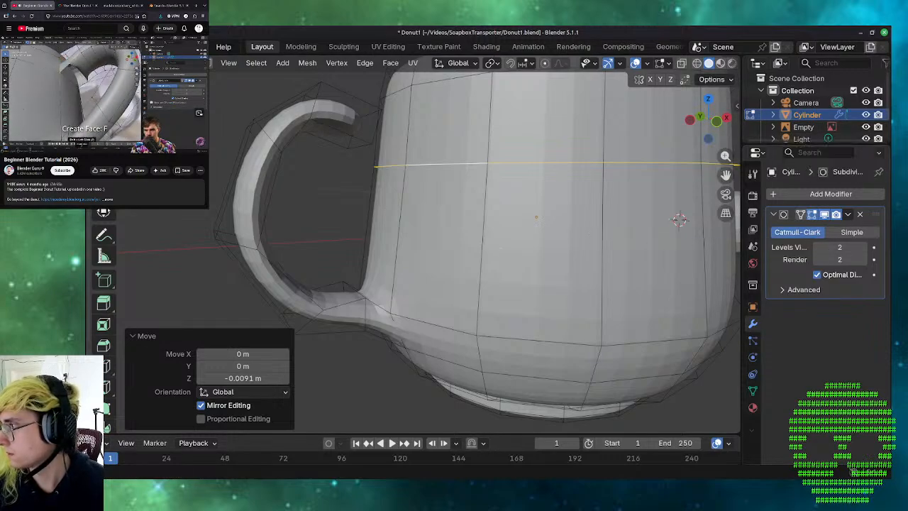
- Add another horizontal loop cut around the mug body just above the lowered loop, level with the open handle end
click(137, 84)
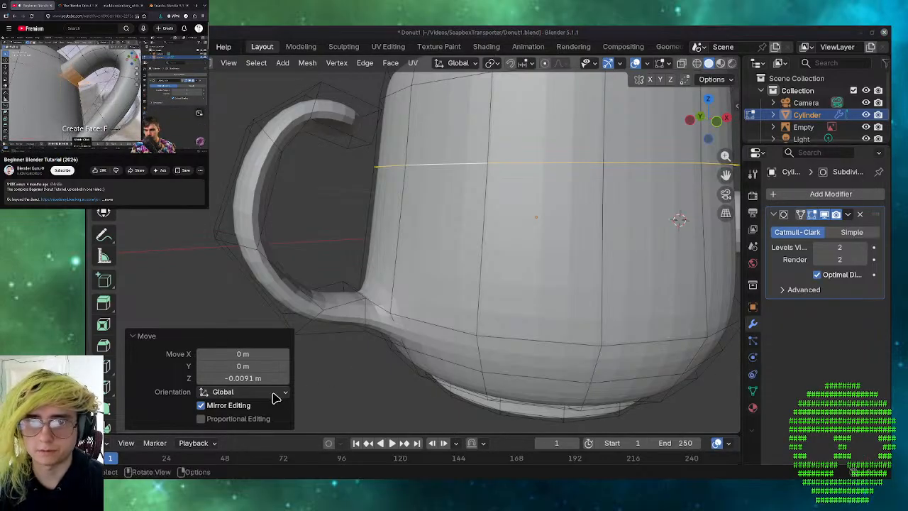
click(396, 348)
middle_drag(395, 349, 434, 237)
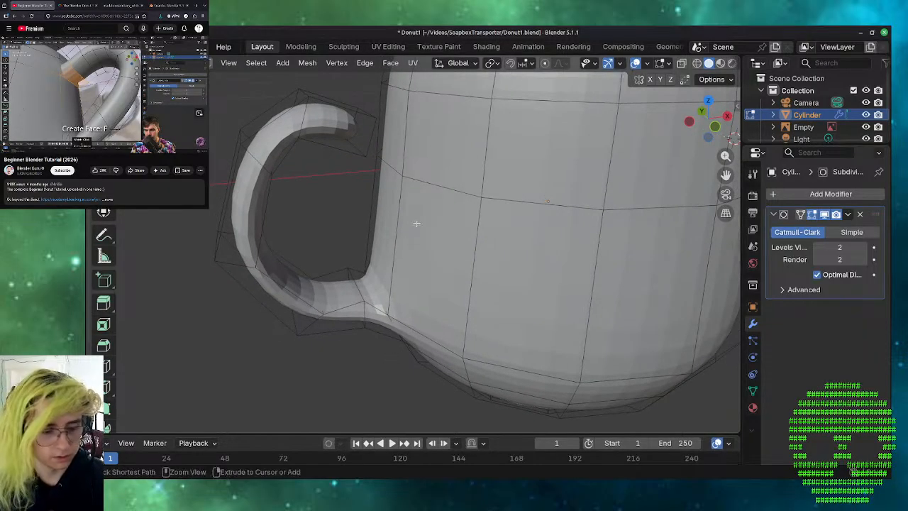
key(ctrl+r)
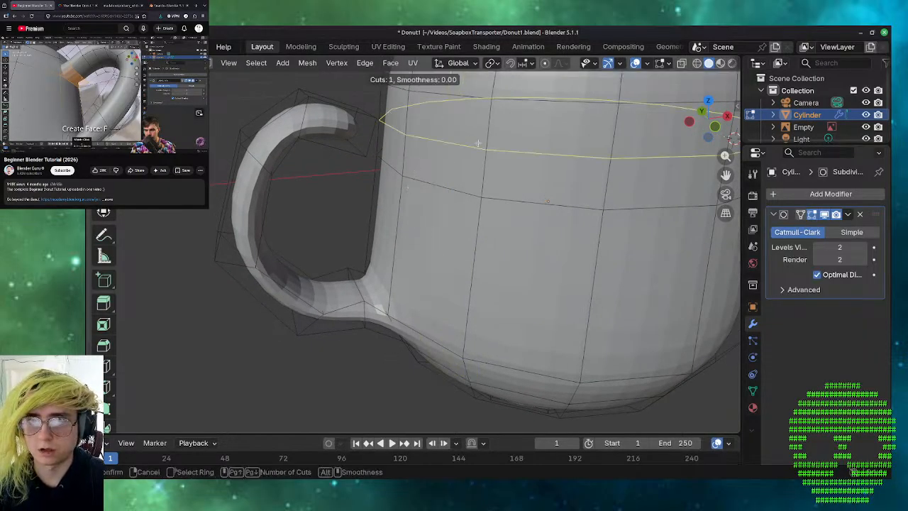
click(478, 143)
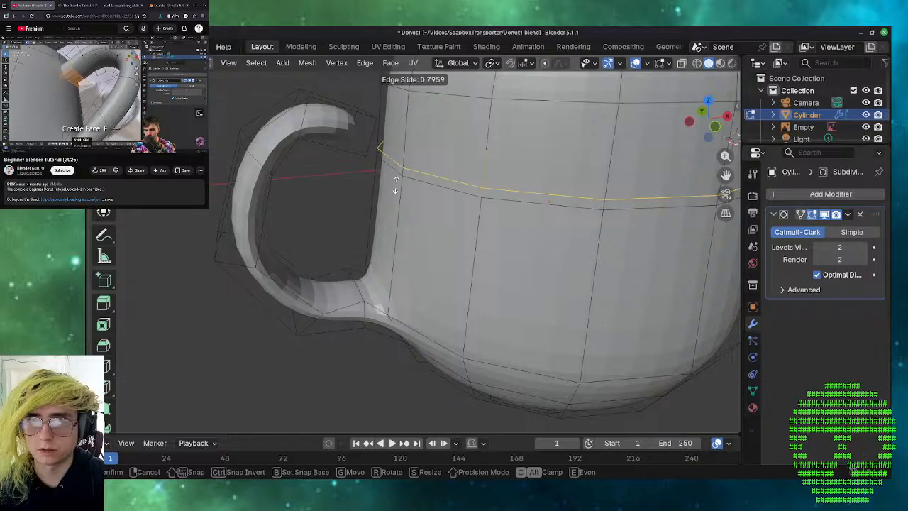
click(411, 132)
- In vertex selection mode, fill a side face between two handle-end vertices and the two matching vertices on the mug body
click(349, 197)
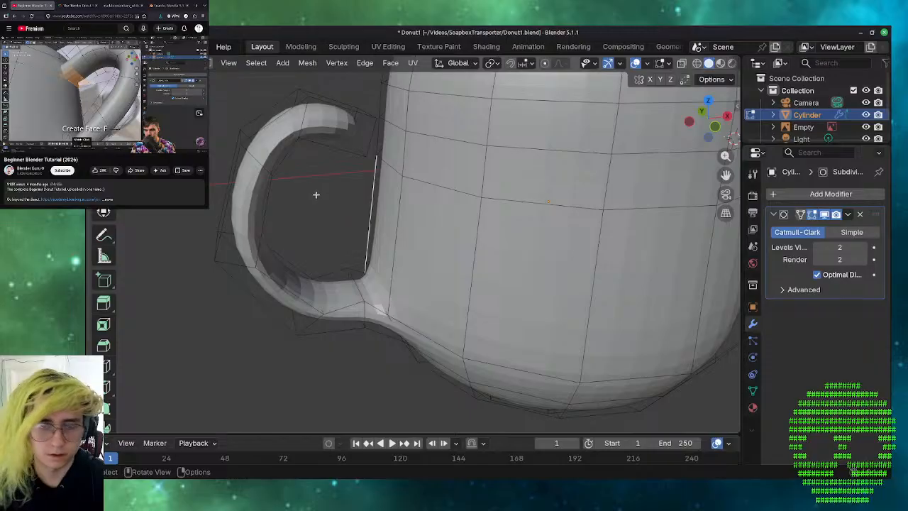
click(316, 194)
key(1)
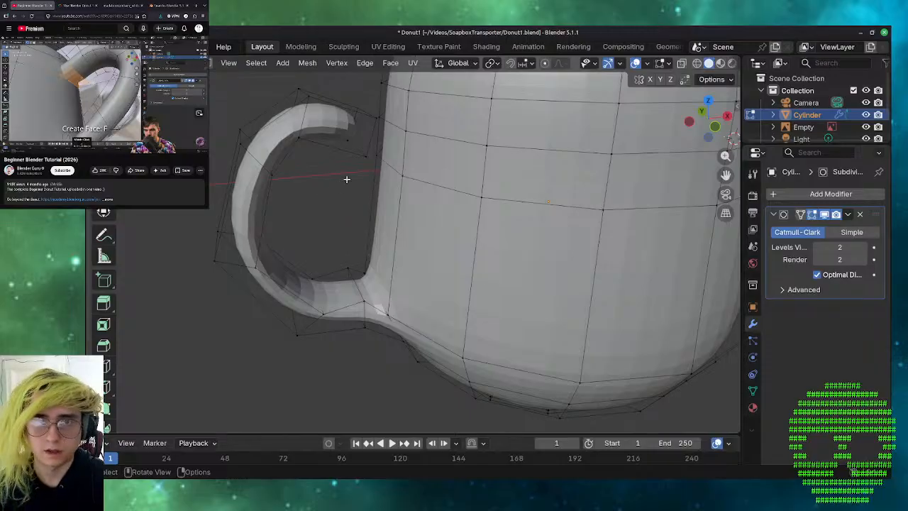
click(404, 132)
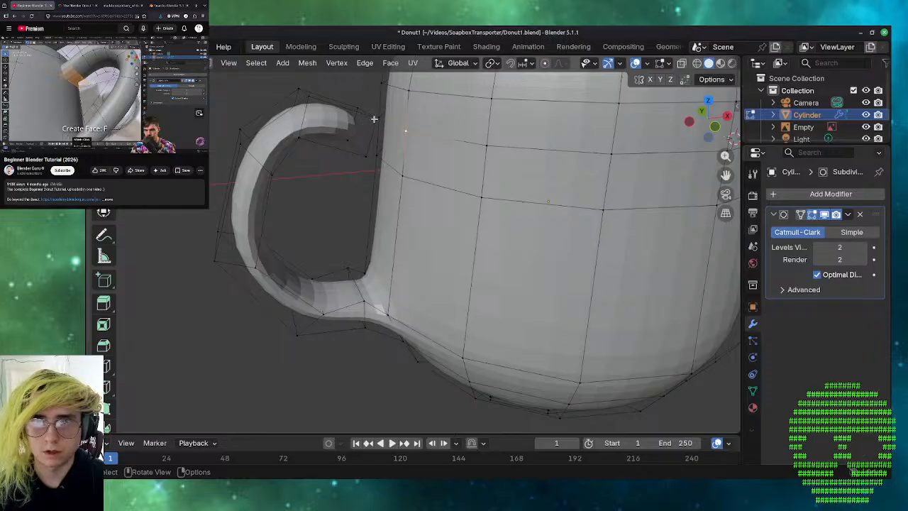
shift+click(374, 118)
shift+click(366, 155)
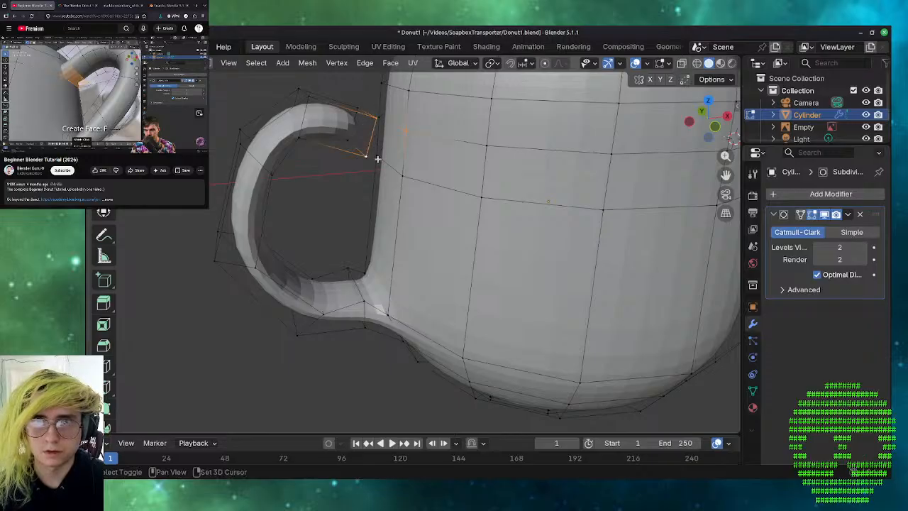
alt+shift+click(402, 176)
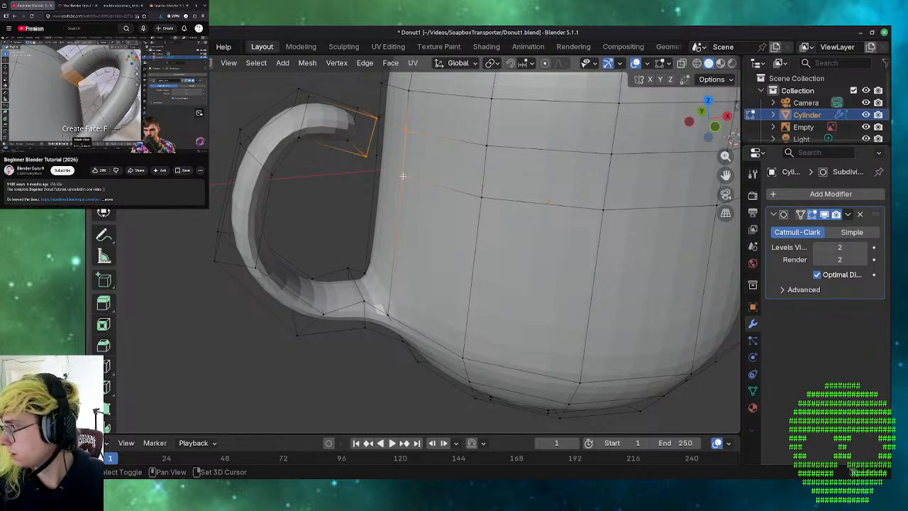
key(f)
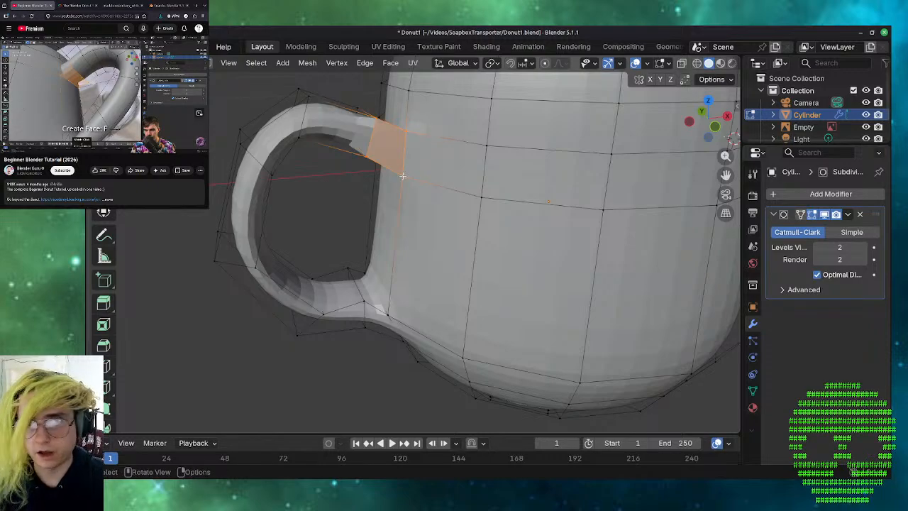
- Fill the upper face between the handle's open end and the mug body using their four matching corner vertices
middle_drag(361, 179, 370, 196)
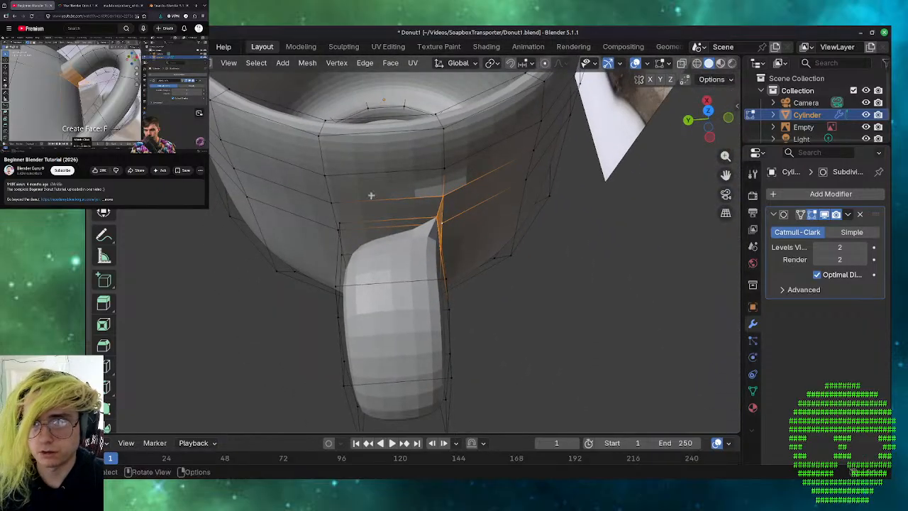
click(332, 204)
shift+click(339, 222)
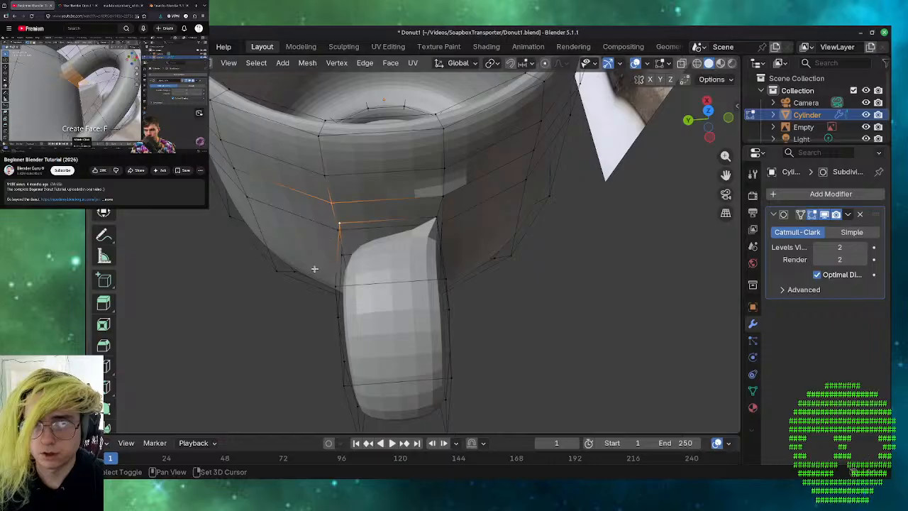
shift+click(442, 198)
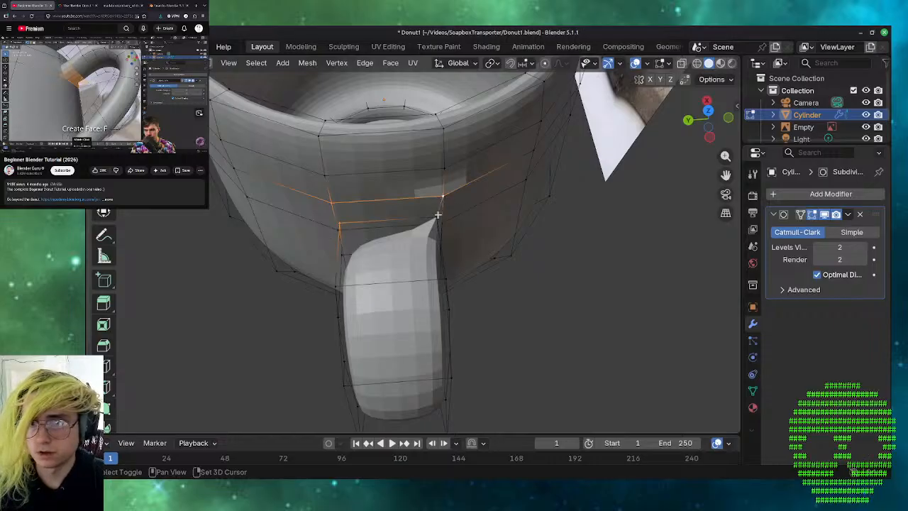
shift+click(437, 217)
key(f)
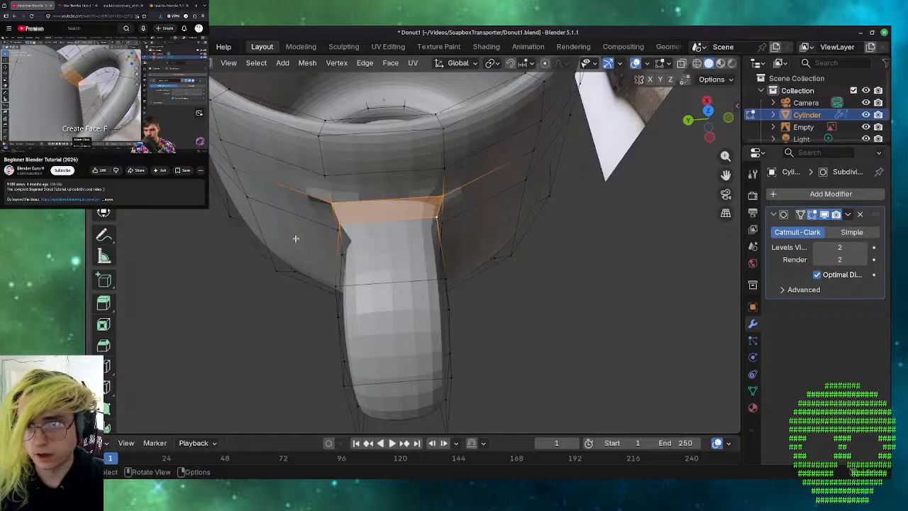
- Fill the opposite side face between two handle-end vertices and the two matching vertices on the mug body
middle_drag(296, 241, 379, 155)
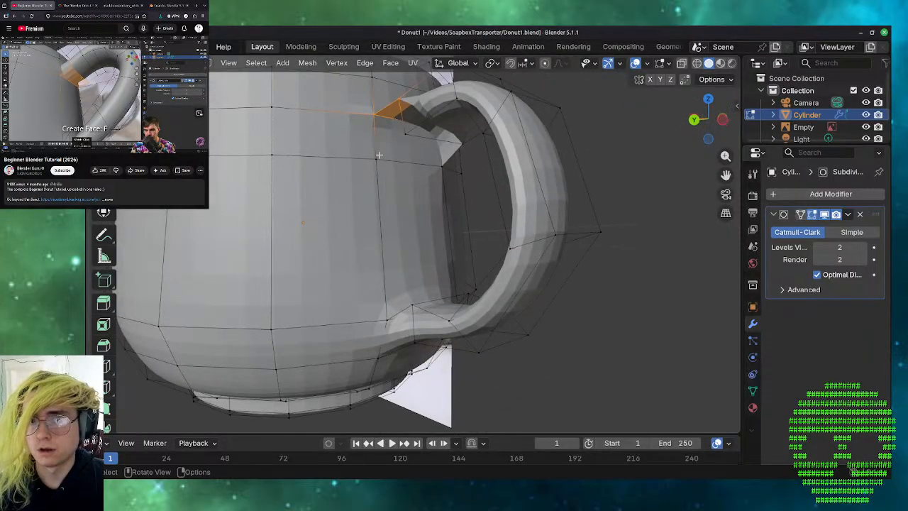
click(375, 158)
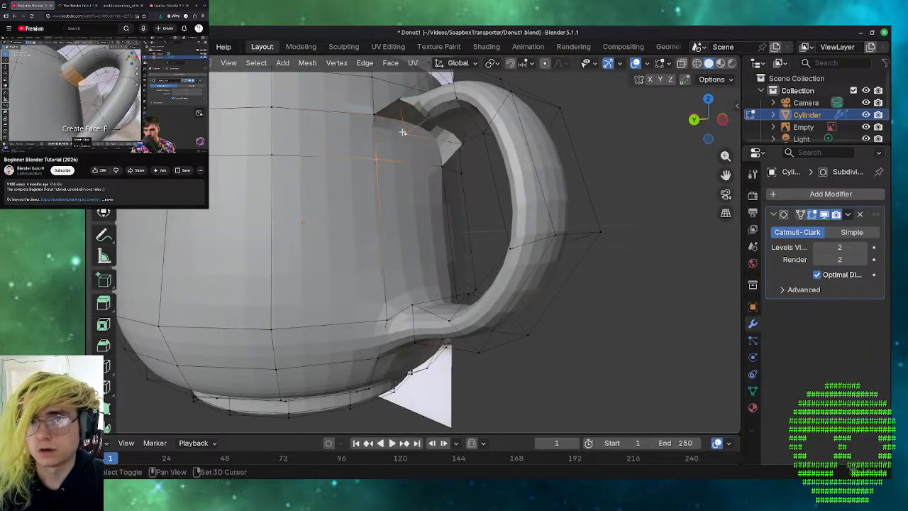
shift+click(398, 100)
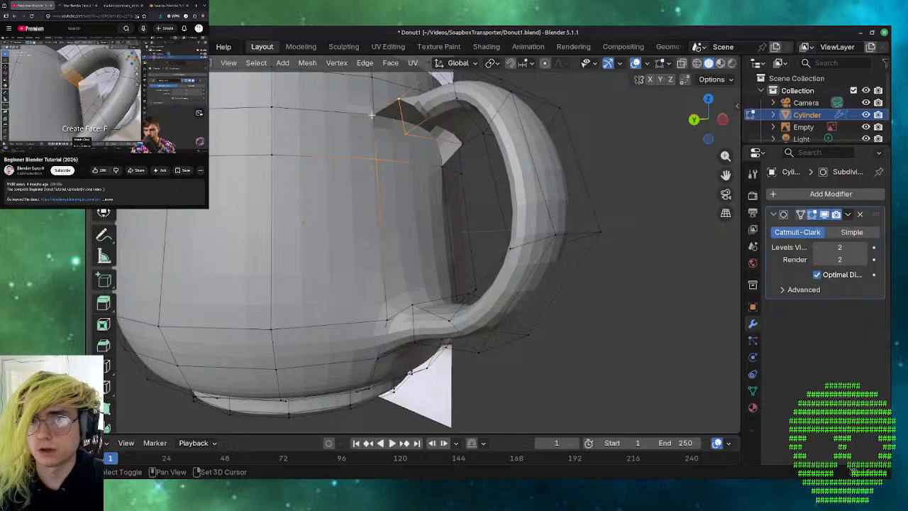
shift+click(375, 112)
key(f)
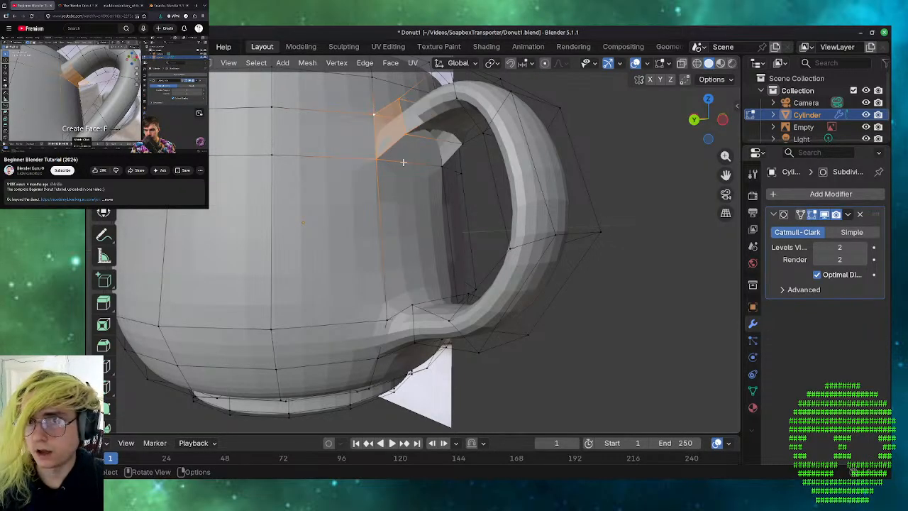
- Try to fill the underside face between the handle end and the mug body, and undo the attempt
click(376, 159)
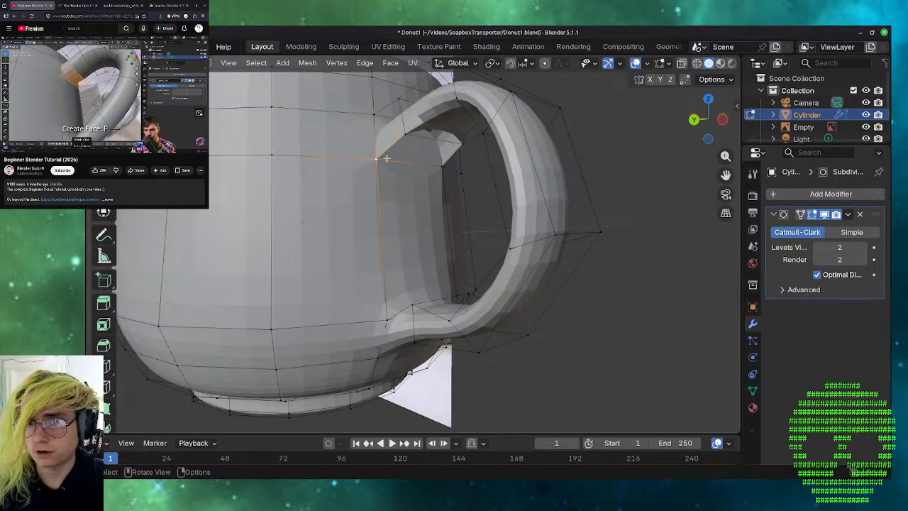
shift+click(461, 173)
shift+click(461, 143)
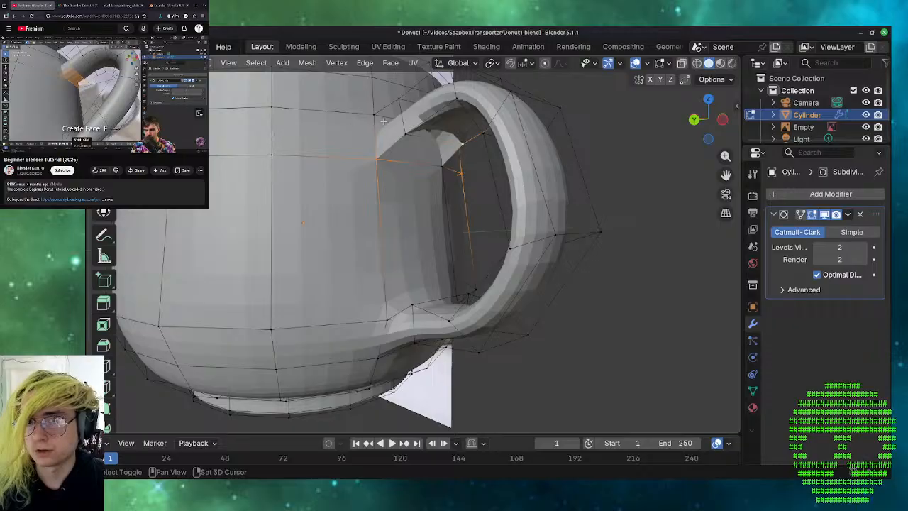
shift+click(407, 134)
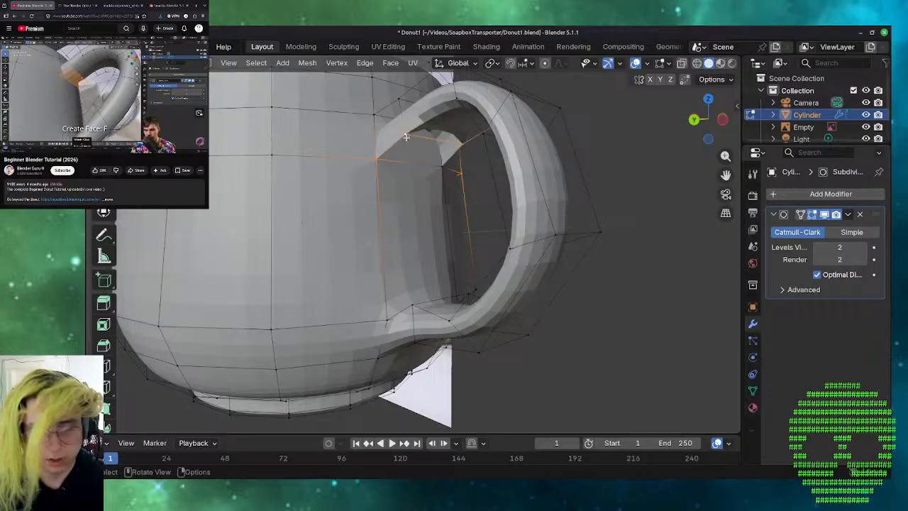
key(f)
click(648, 213)
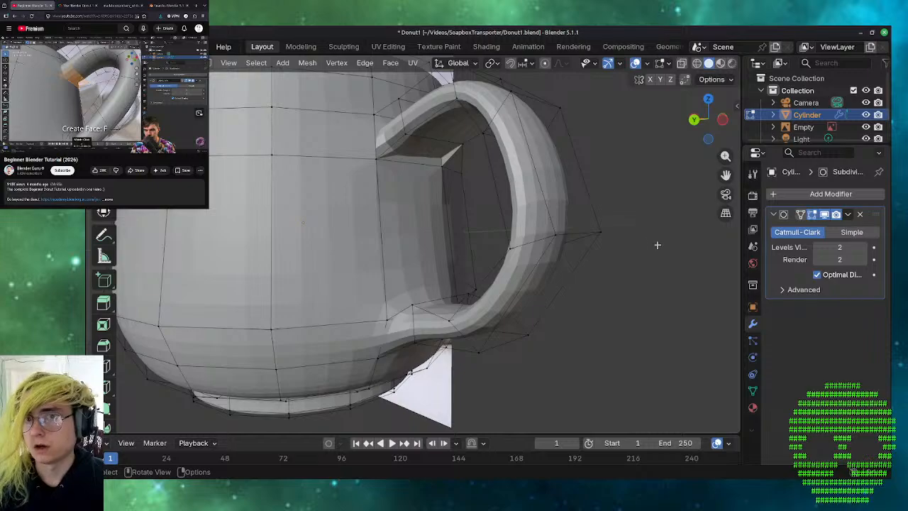
middle_drag(656, 245, 520, 219)
middle_drag(475, 194, 509, 238)
key(ctrl+z)
key(ctrl+z)
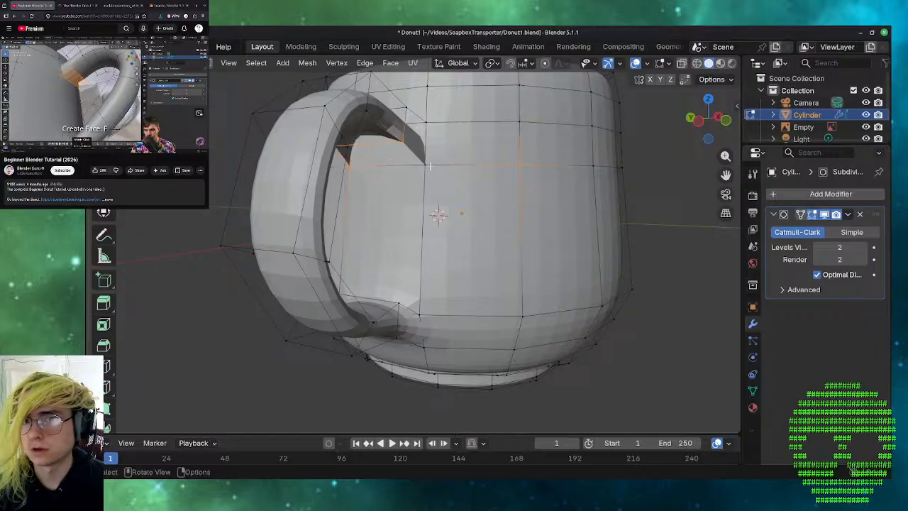
- Swap the stray mug vertex for the matching one at the handle corner and fill the underside face of the joint
shift+click(425, 165)
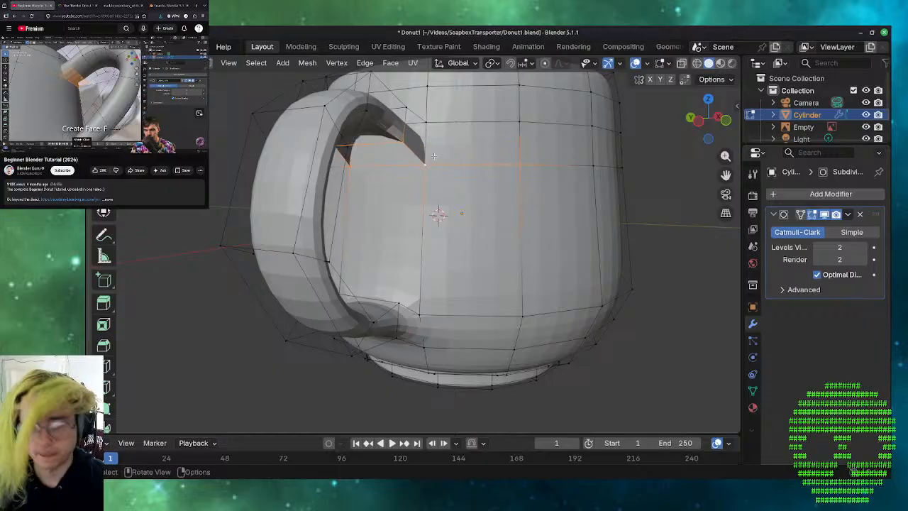
shift+click(519, 166)
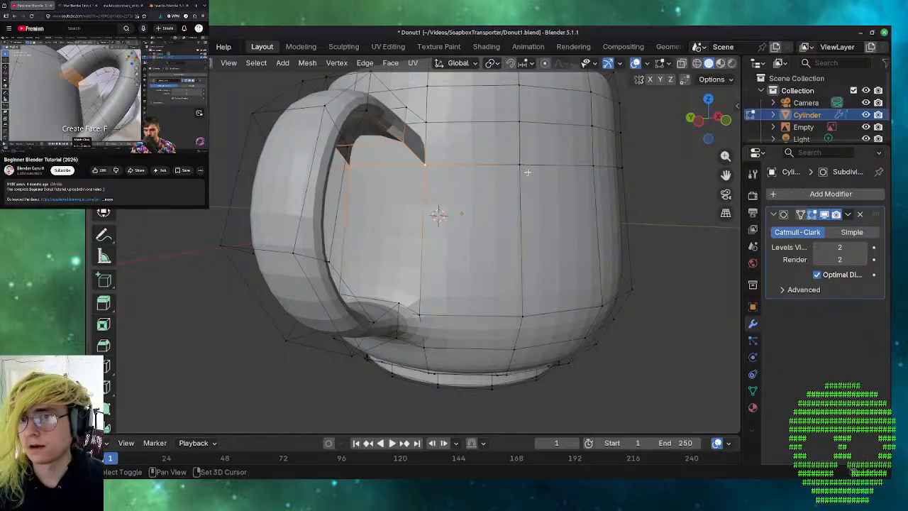
key(f)
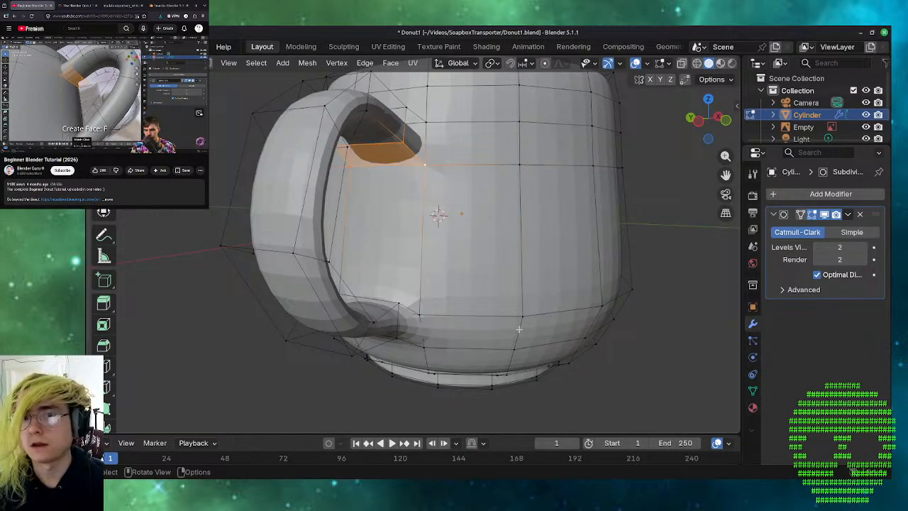
click(652, 365)
- Inspect the closed handle joint from both sides of the mug and switch to edge selection mode
middle_drag(652, 364, 602, 429)
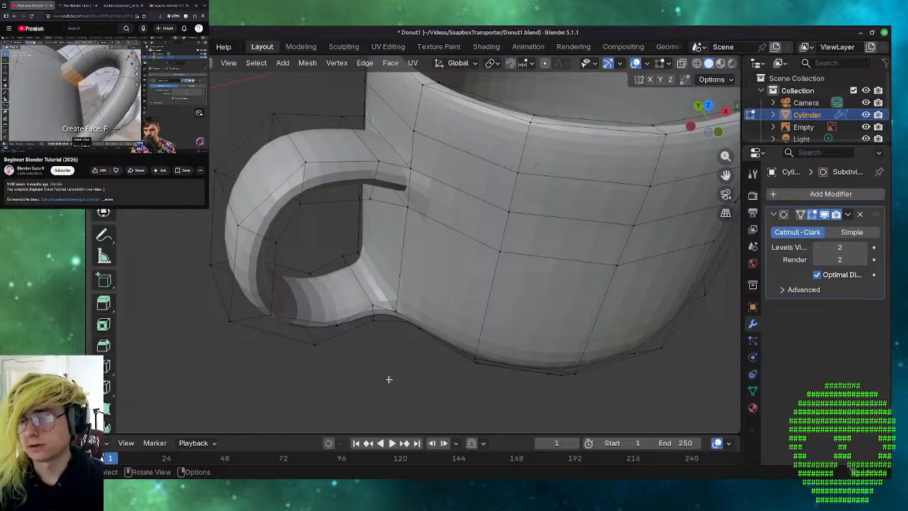
middle_drag(389, 379, 355, 306)
scroll(349, 307, down, 6)
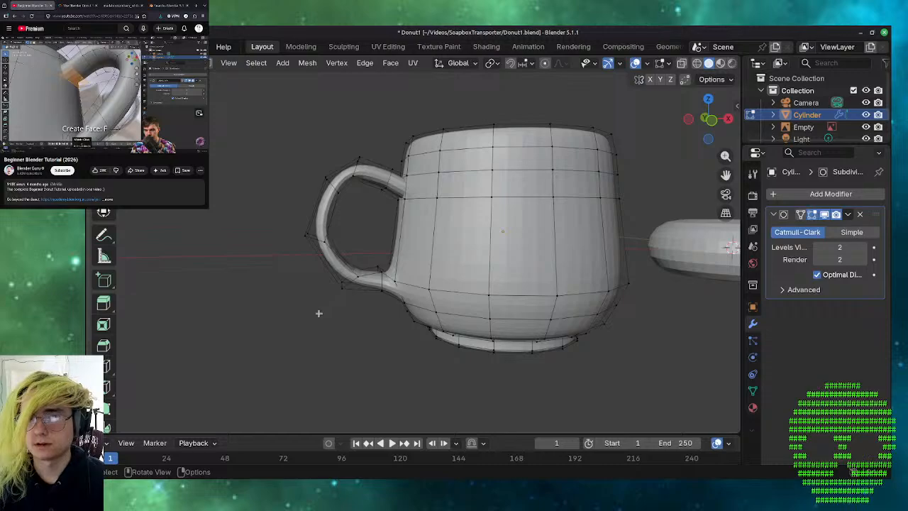
middle_drag(304, 330, 562, 326)
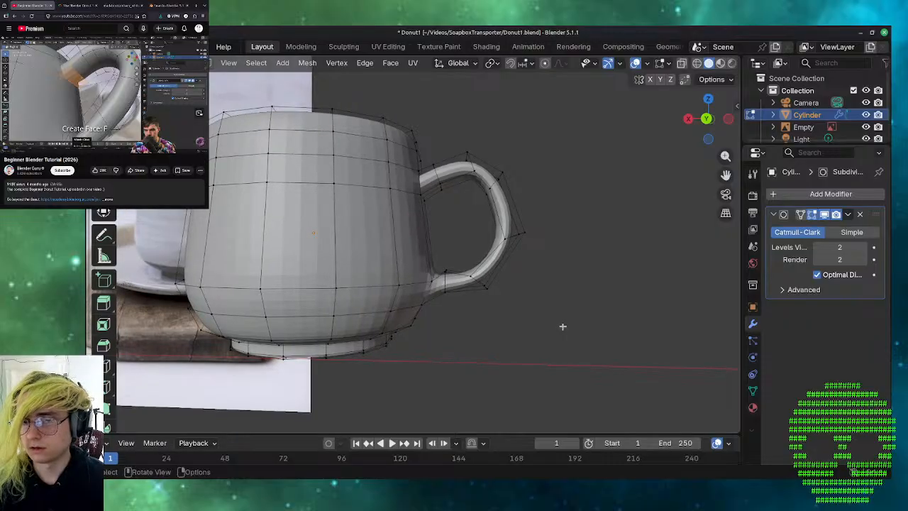
scroll(509, 330, up, 3)
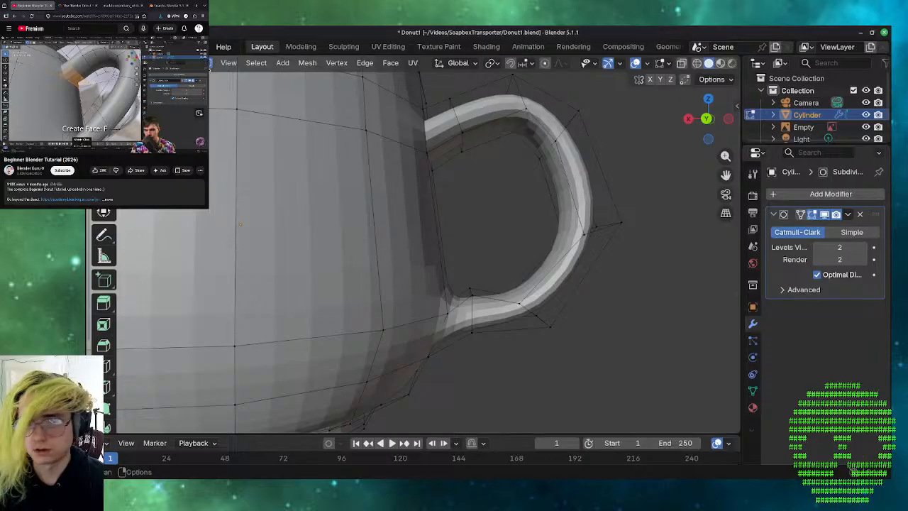
click(207, 63)
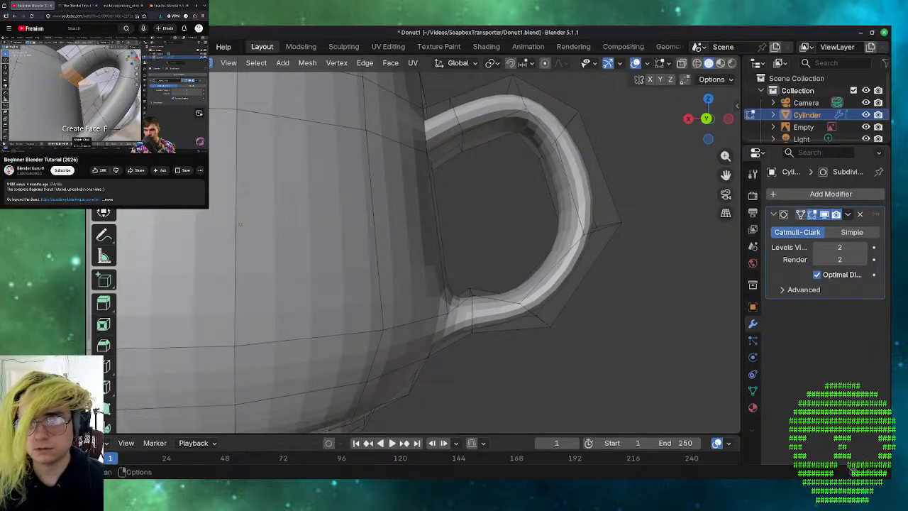
middle_drag(527, 318, 509, 305)
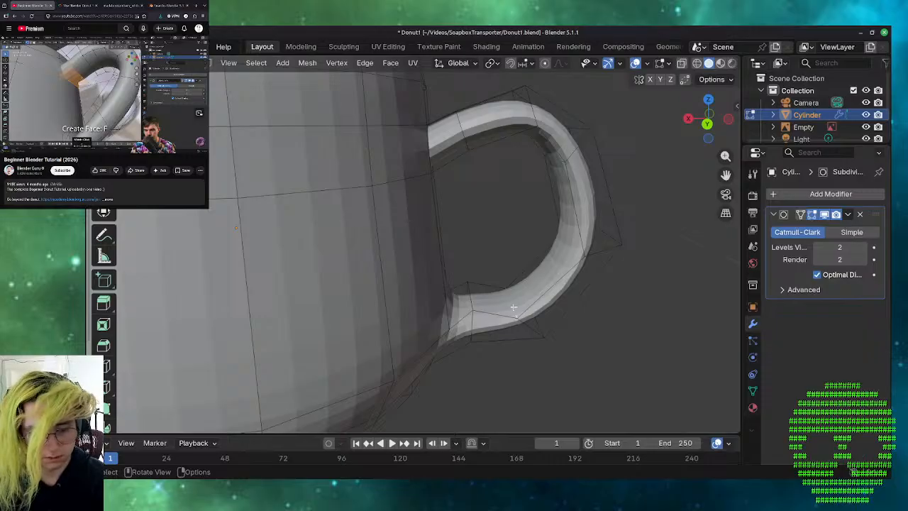
key(g)
key(z)
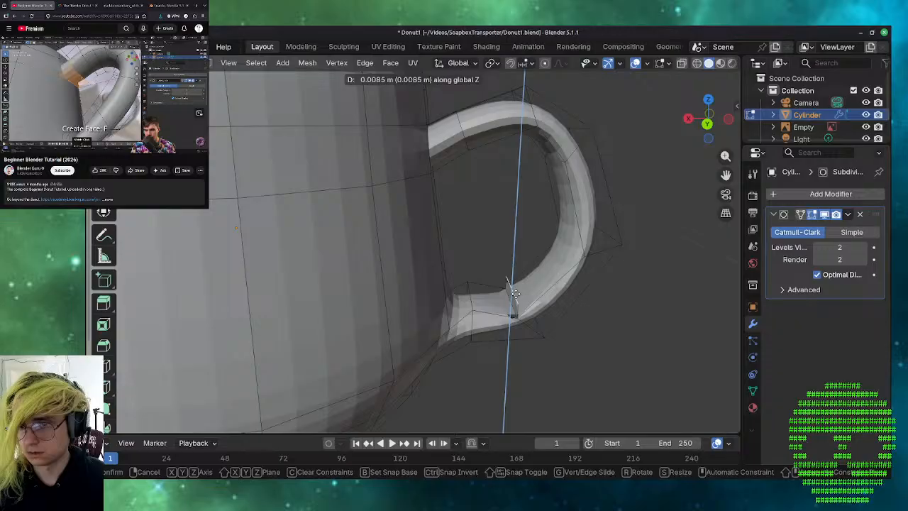
key(Escape)
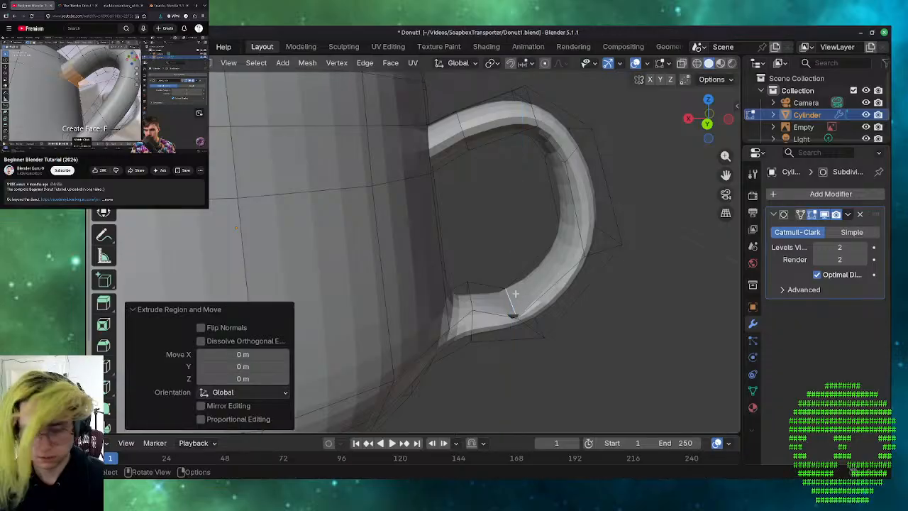
key(g)
key(z)
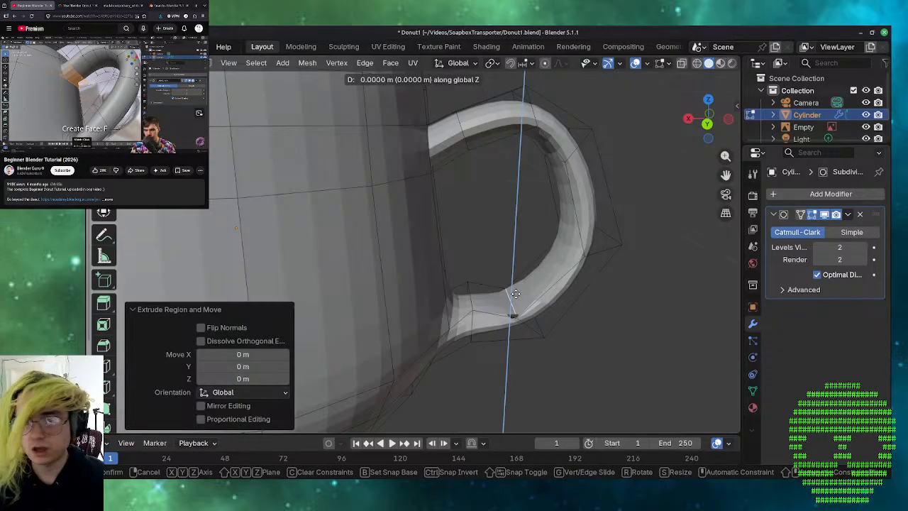
key(Escape)
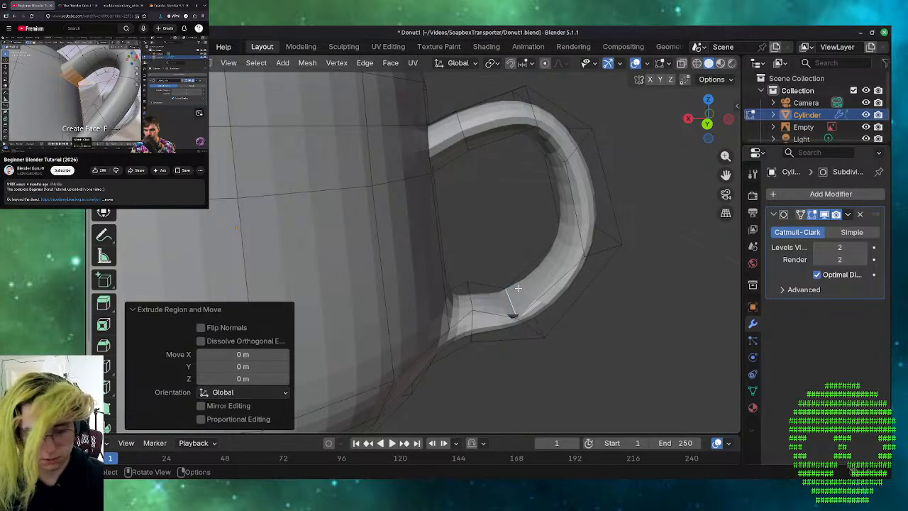
click(573, 372)
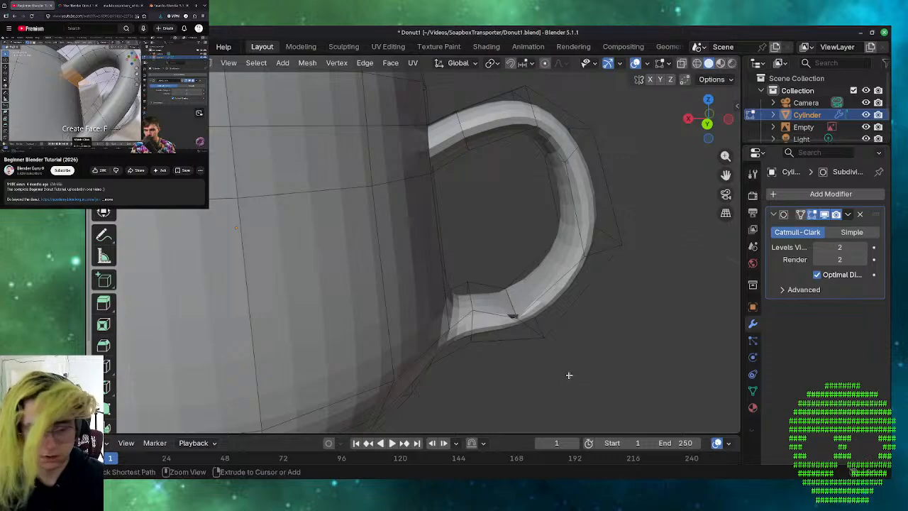
key(ctrl+z)
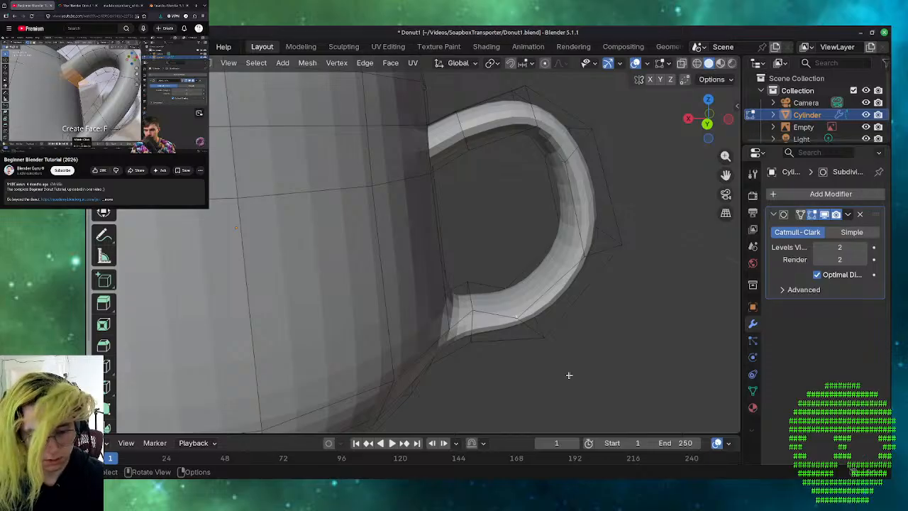
- Move the selected inner edge at the handle's lower bend up about 0.01 m along the global Z axis
key(g)
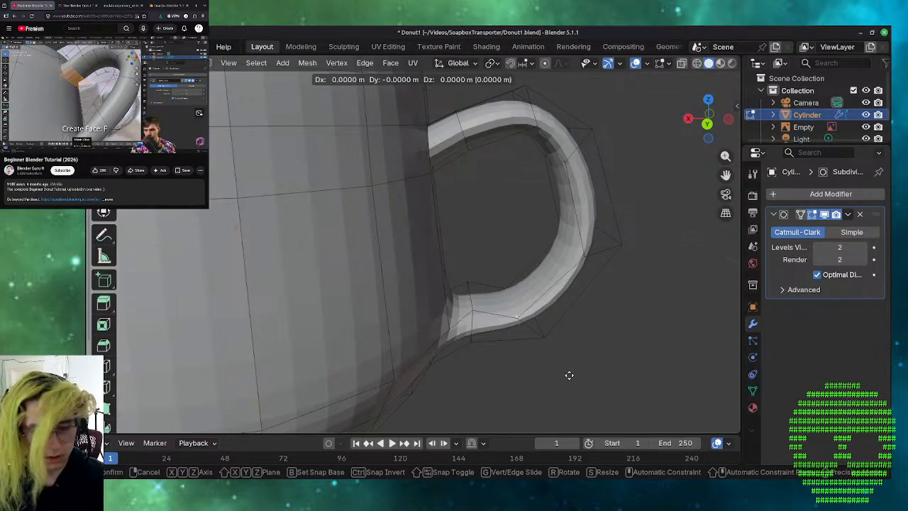
key(z)
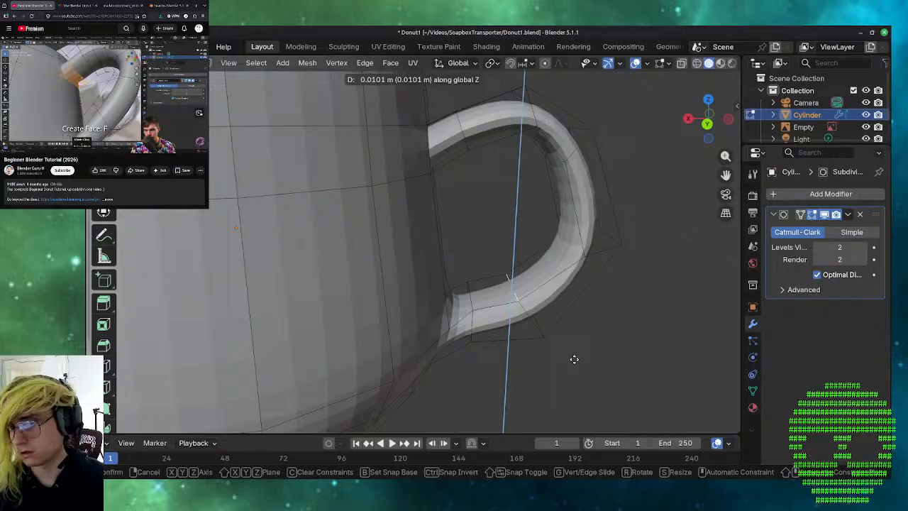
click(575, 362)
- Move the outer edge at the handle's lower bend up 0.015381 m along the global Z axis
middle_drag(575, 362, 533, 360)
click(528, 343)
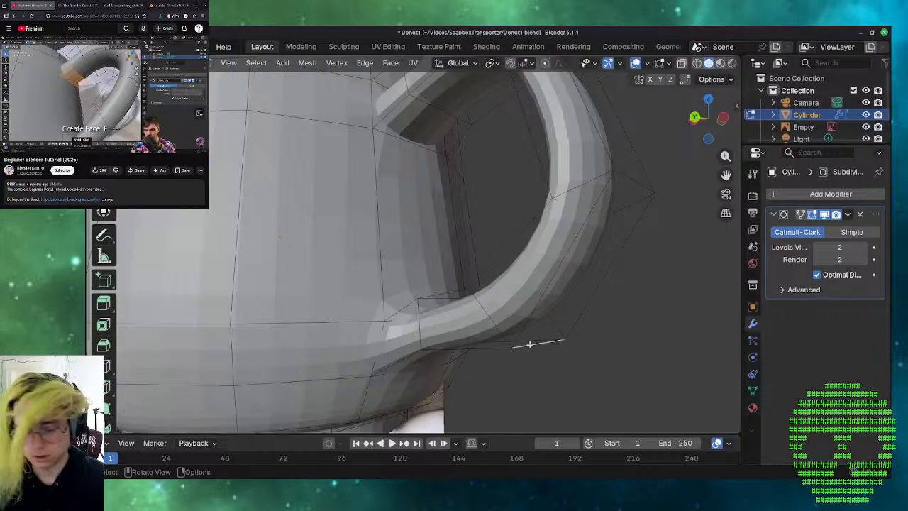
key(g)
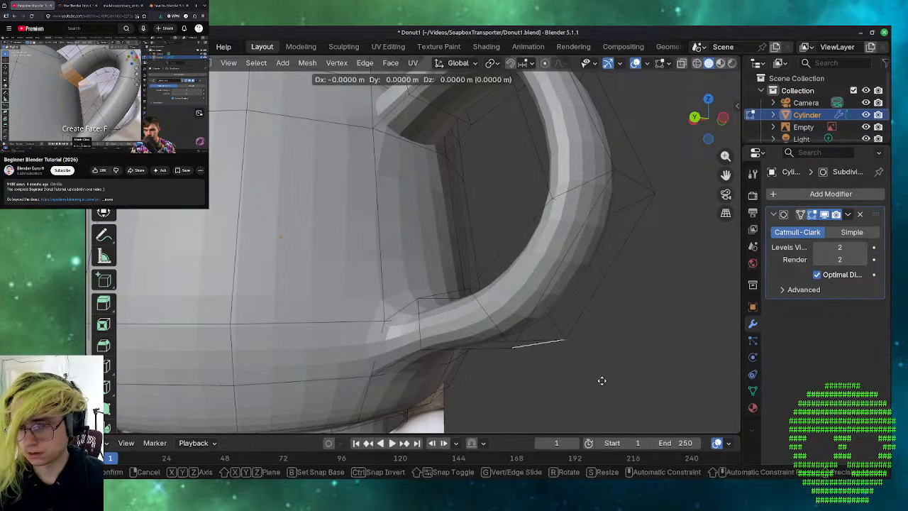
key(z)
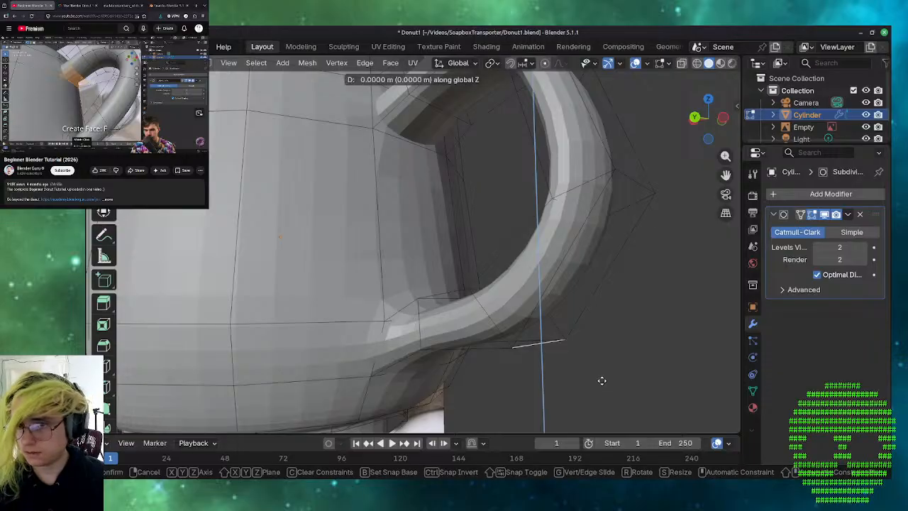
click(595, 339)
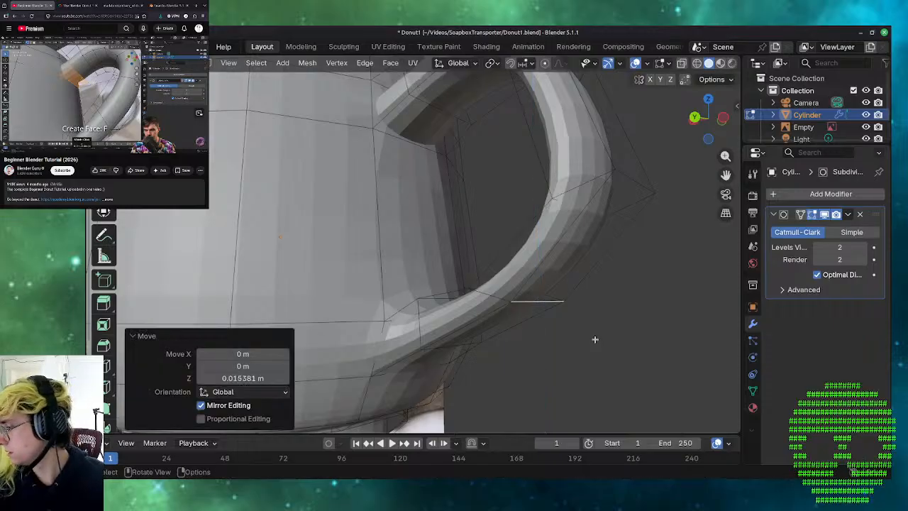
middle_drag(595, 339, 502, 367)
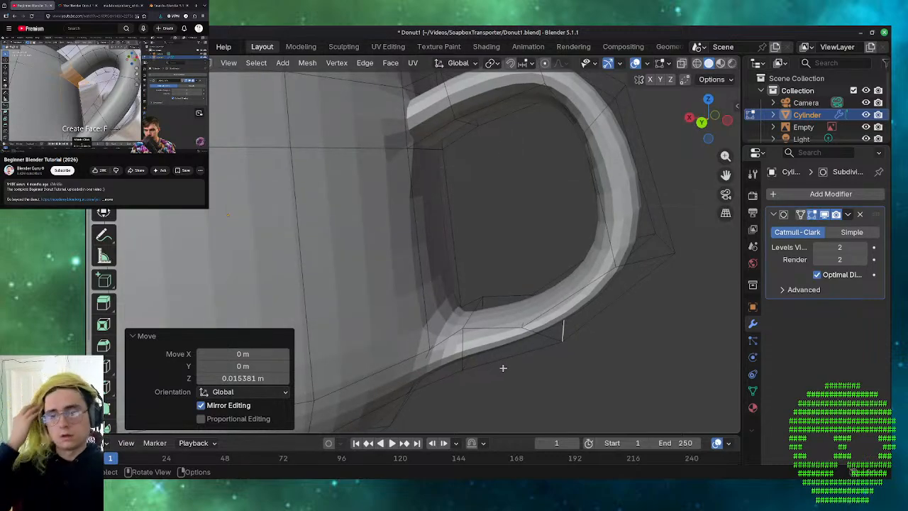
- Deselect the outer handle edge, bring the whole mug into view and resume the tutorial video
click(620, 373)
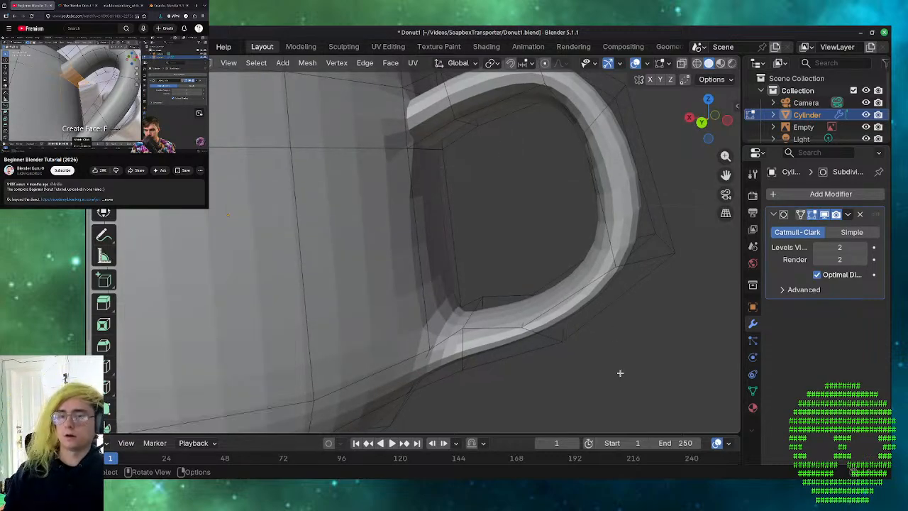
middle_drag(580, 385, 569, 334)
scroll(587, 381, down, 4)
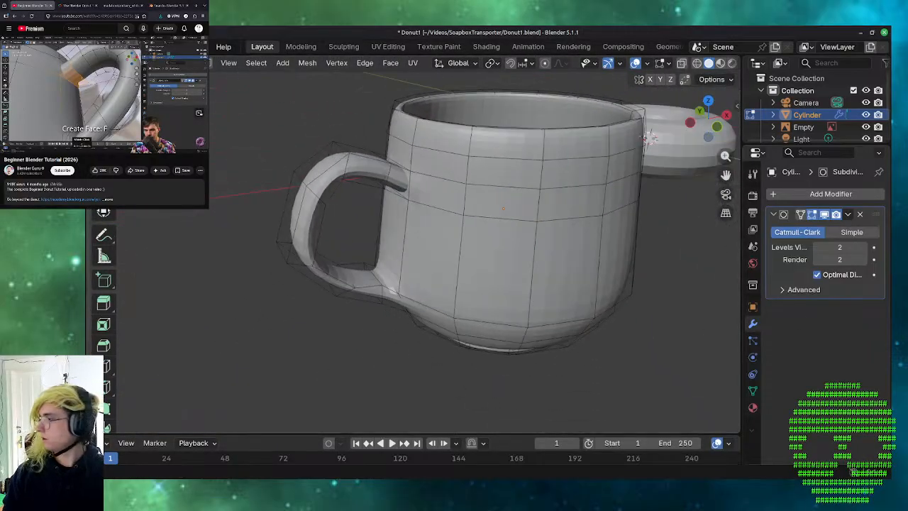
click(96, 82)
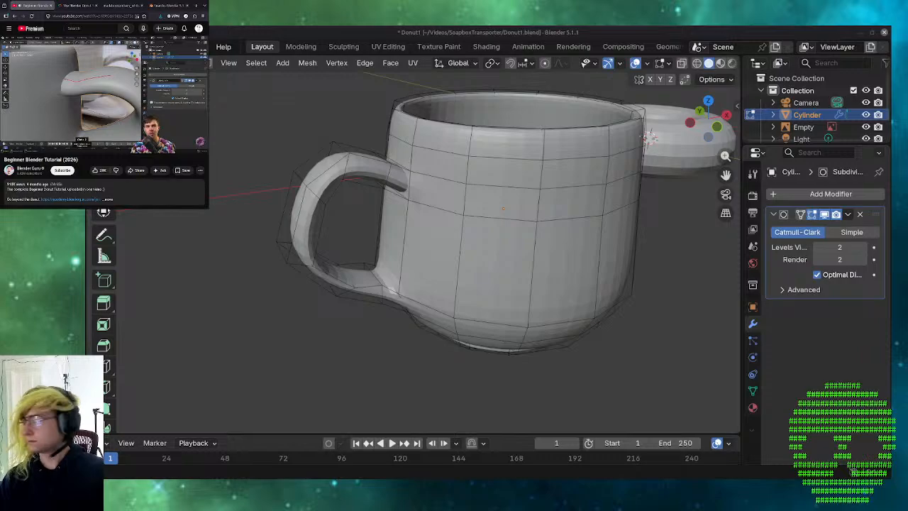
- Examine the handle's upper and lower joints with the mug body up close and from the handle side
scroll(328, 298, up, 6)
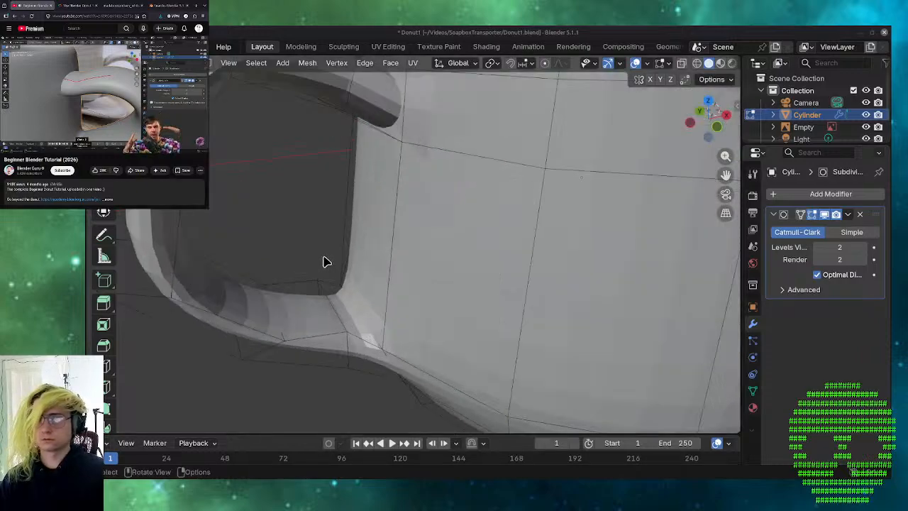
middle_drag(296, 229, 328, 333)
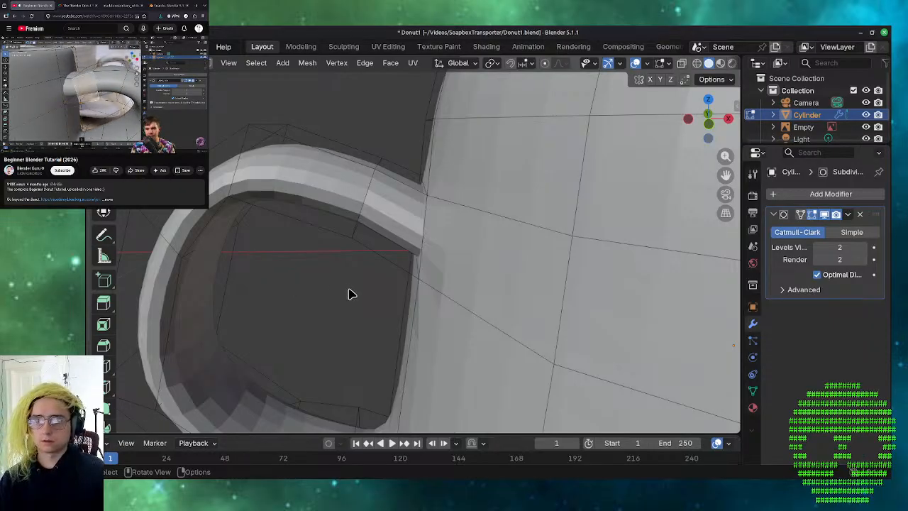
scroll(350, 297, down, 3)
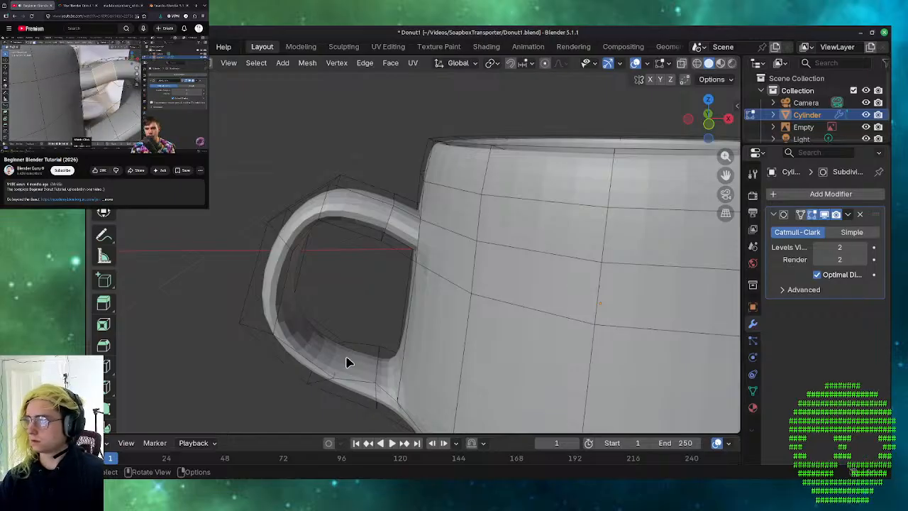
scroll(350, 354, up, 6)
middle_drag(350, 354, 388, 256)
scroll(380, 283, down, 1)
scroll(379, 283, up, 1)
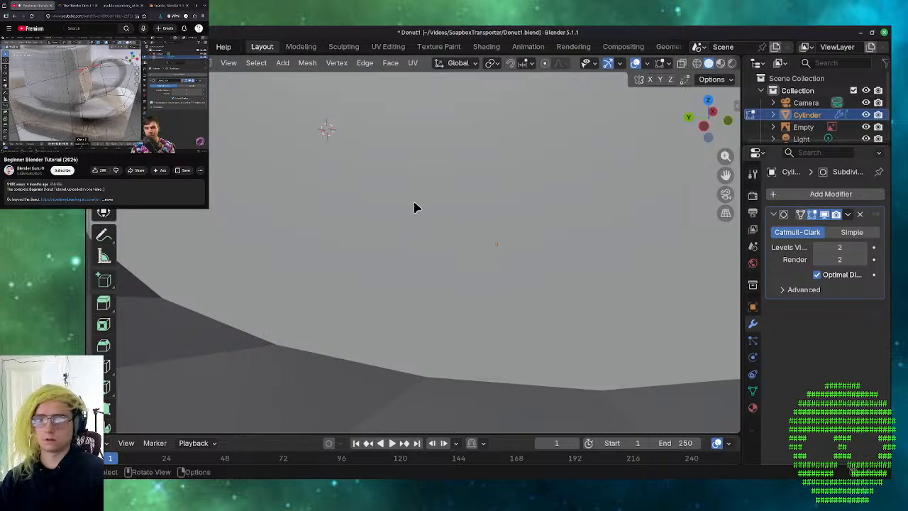
scroll(414, 210, down, 1)
mouse_move(437, 233)
middle_down()
mouse_move(449, 217)
mouse_move(448, 229)
middle_up()
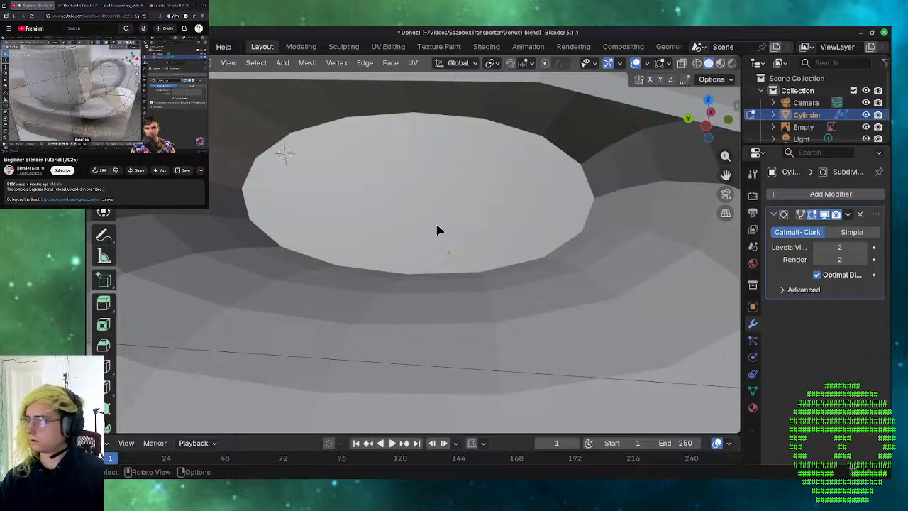
scroll(437, 230, down, 6)
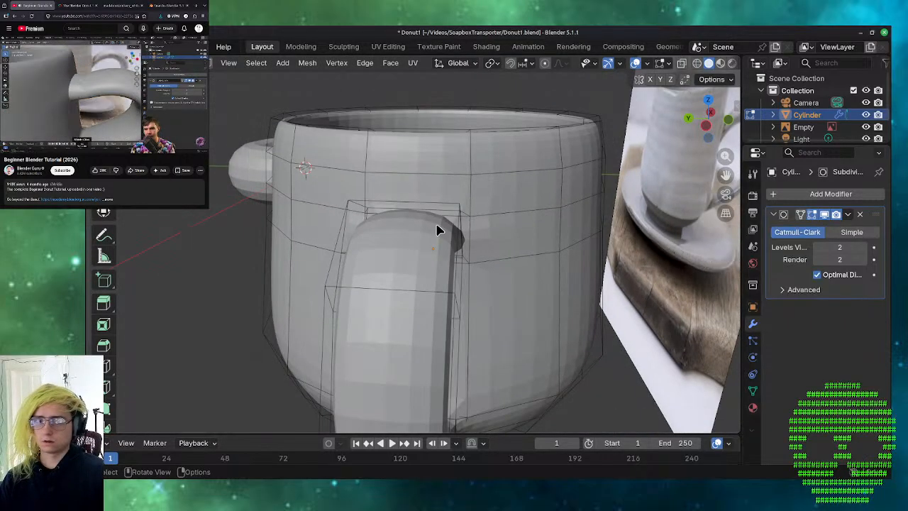
- Switch to Object Mode and apply Shade Smooth to the mug
key(Tab)
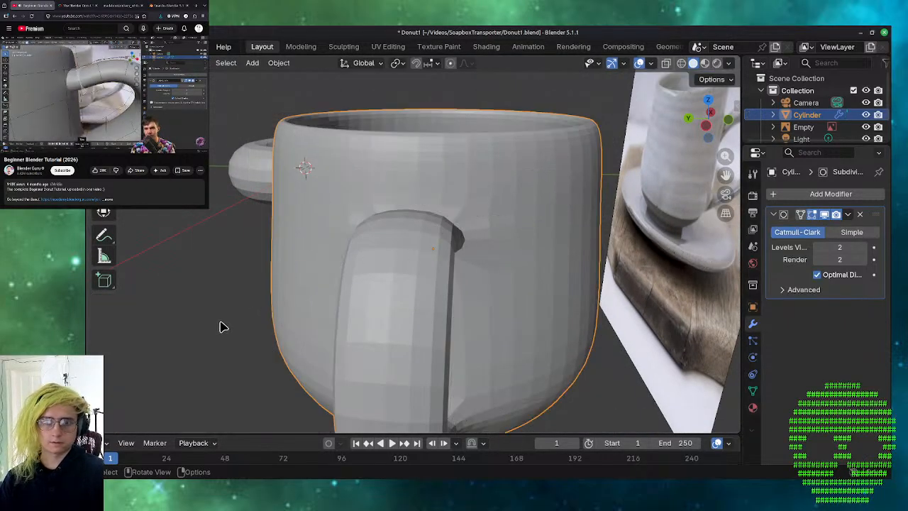
middle_drag(219, 326, 311, 322)
right_click(315, 323)
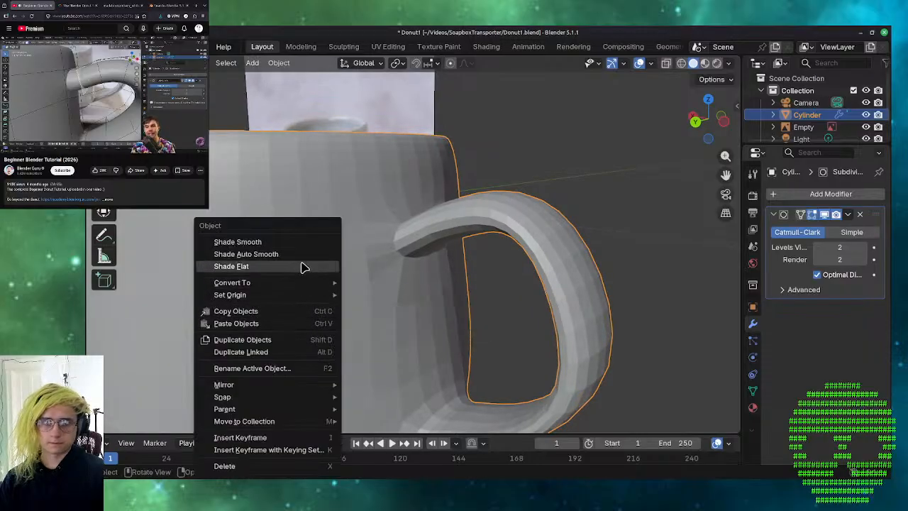
click(284, 242)
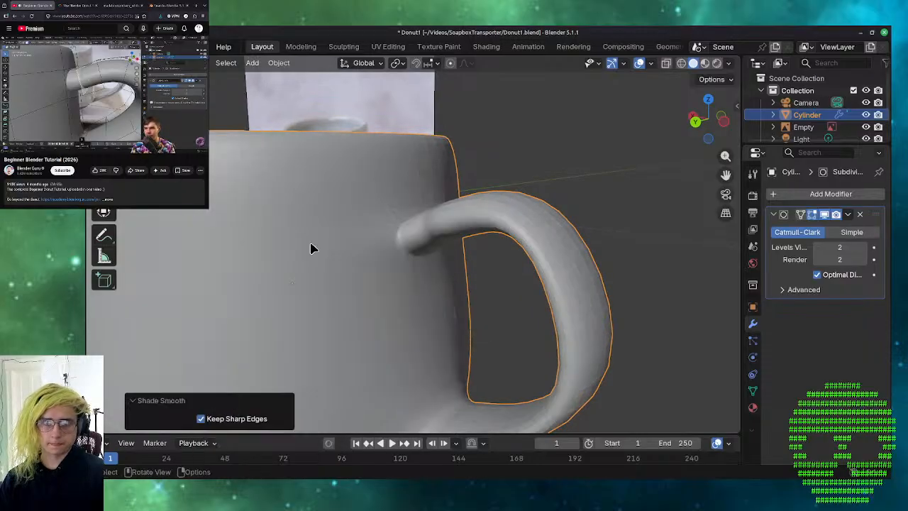
- Set the mug back to Shade Flat and inspect the upper handle joint up close
middle_drag(328, 267, 355, 294)
right_click(355, 245)
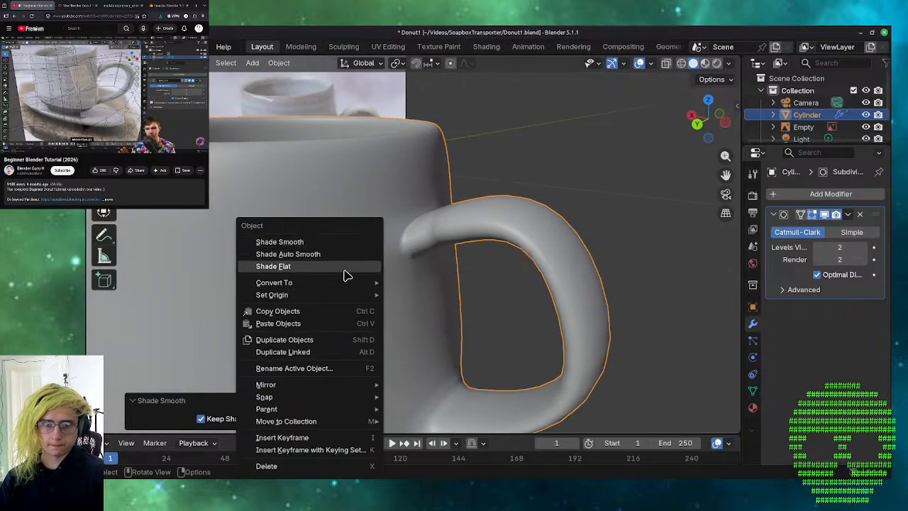
click(344, 268)
scroll(372, 291, up, 6)
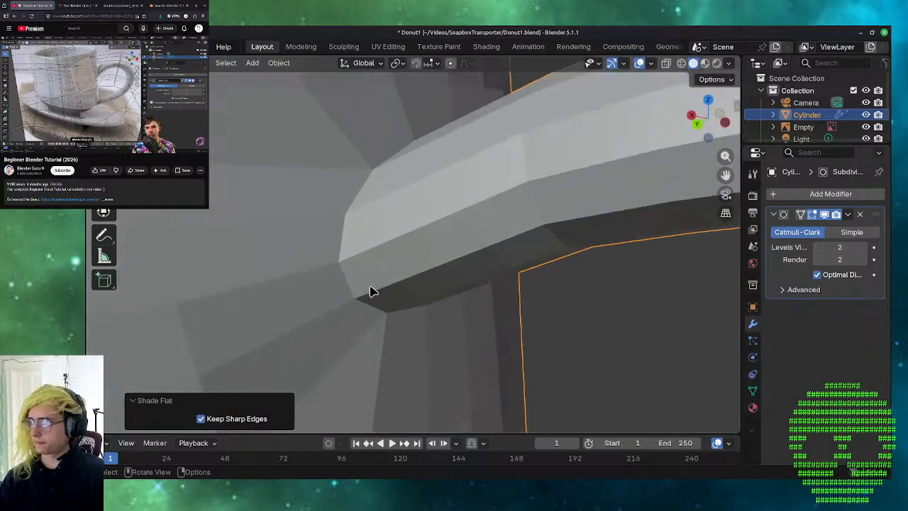
middle_drag(418, 325, 318, 339)
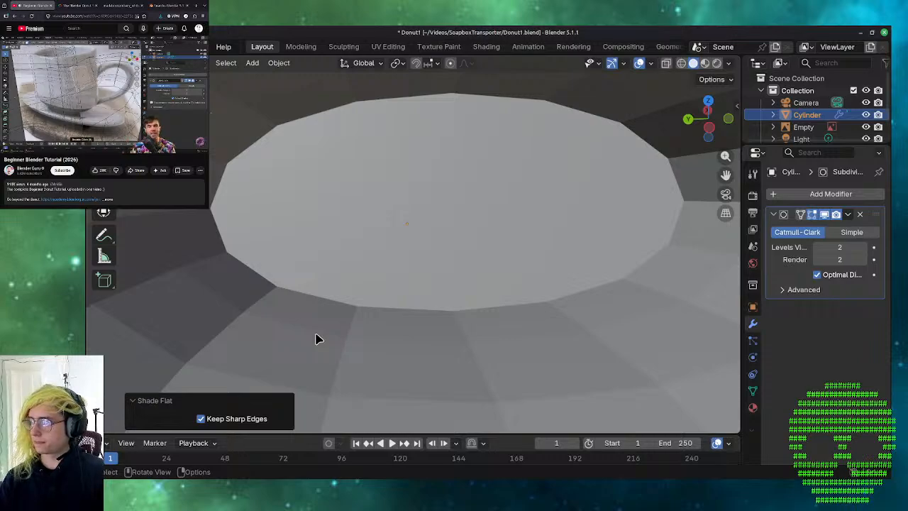
middle_drag(318, 339, 432, 283)
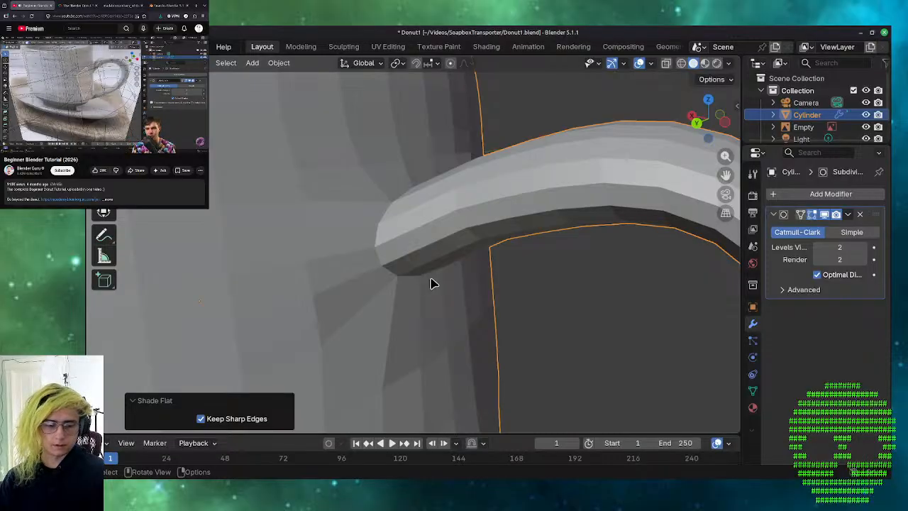
- Rewind the tutorial video in several 5-second jumps and rewatch the part on the mug's handle joint
click(118, 90)
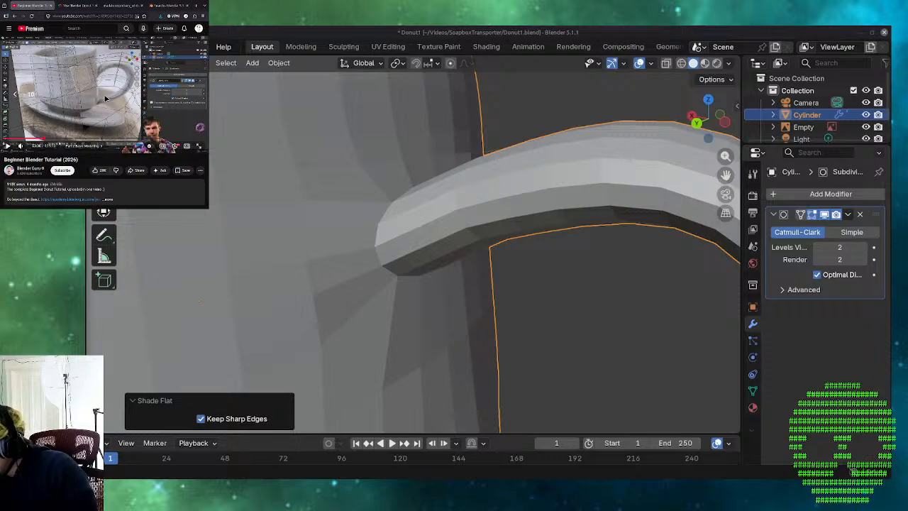
key(Left)
key(Left)
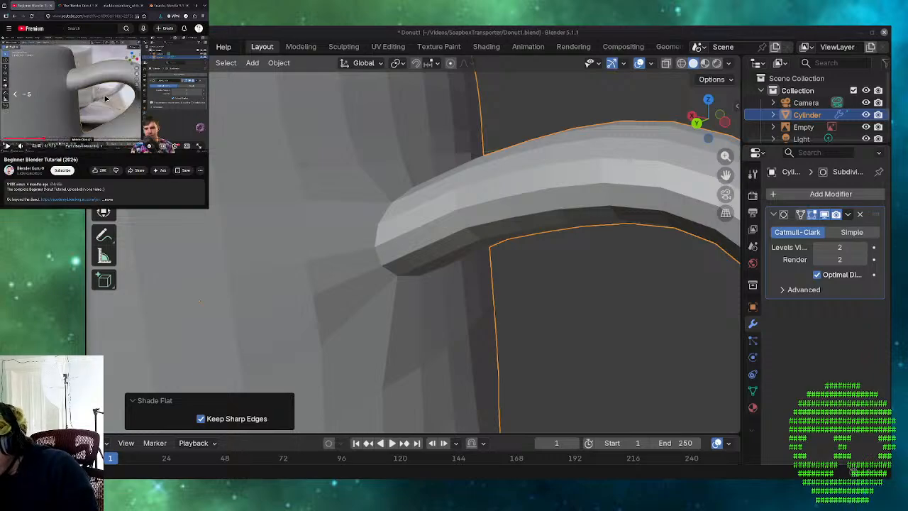
key(Left)
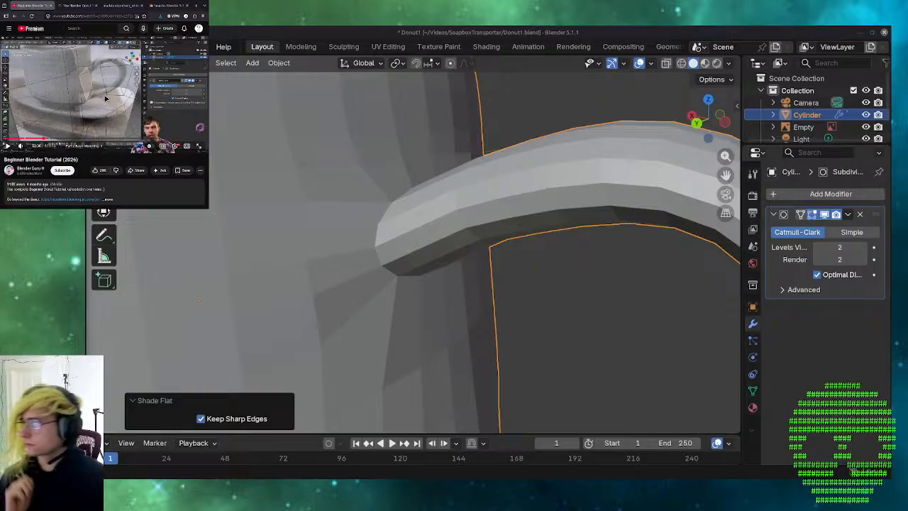
key(Left)
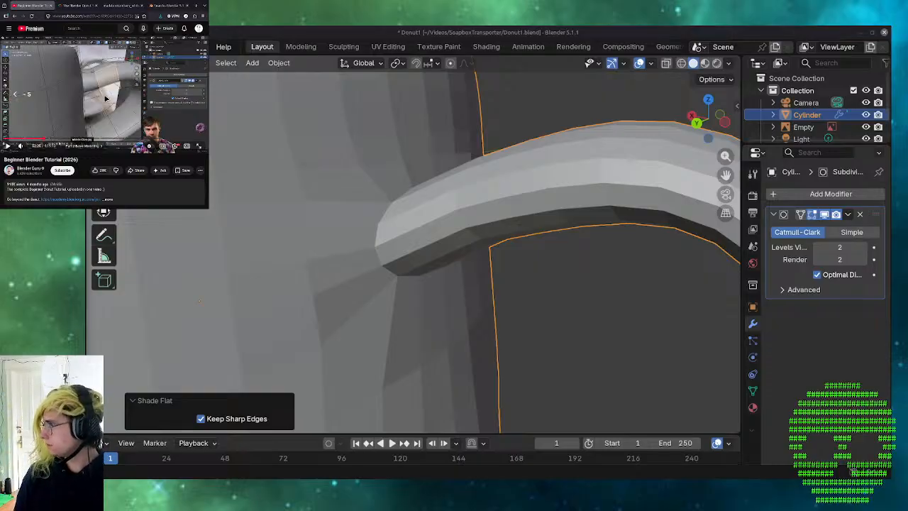
click(106, 98)
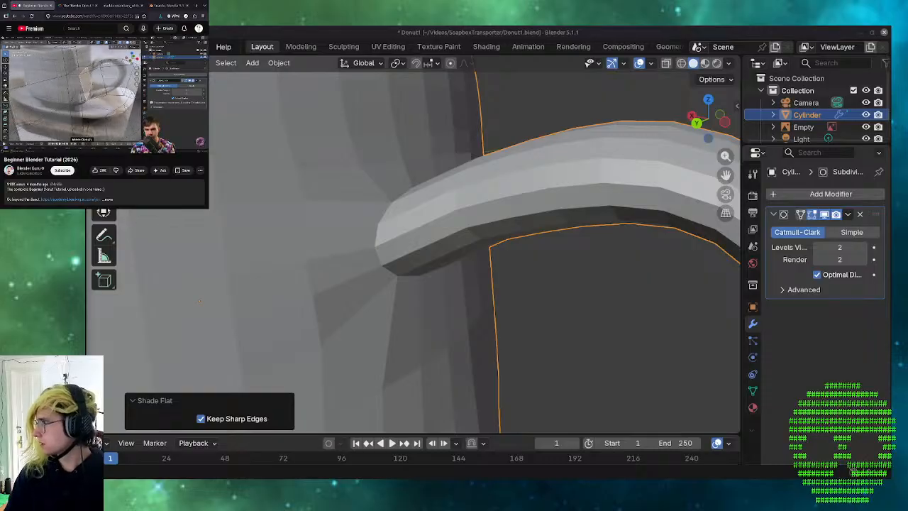
click(59, 89)
click(59, 89)
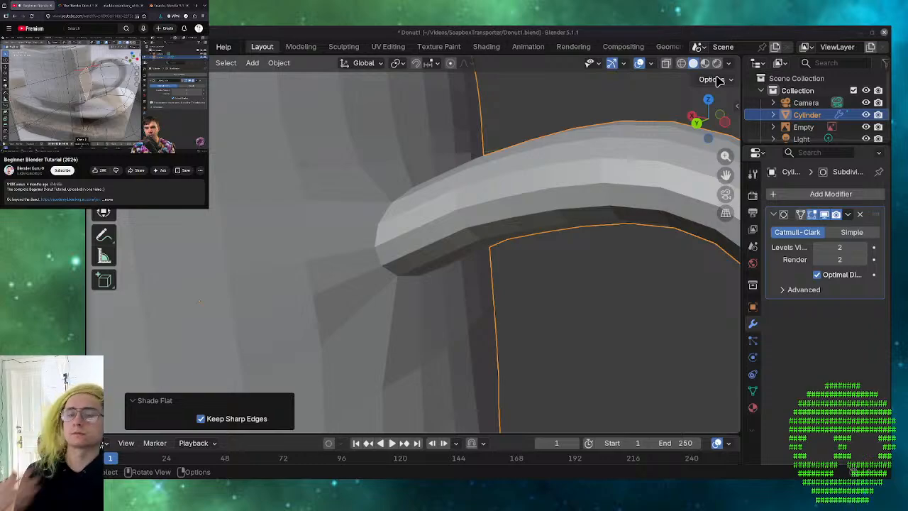
- Check the mug in wireframe display, toggle X-ray off and on, and return the viewport to solid shading
click(681, 63)
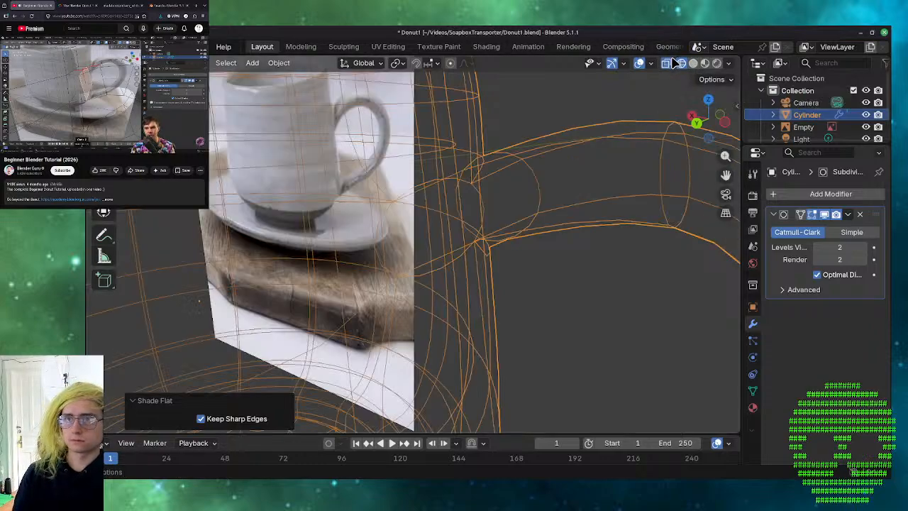
click(666, 63)
click(667, 64)
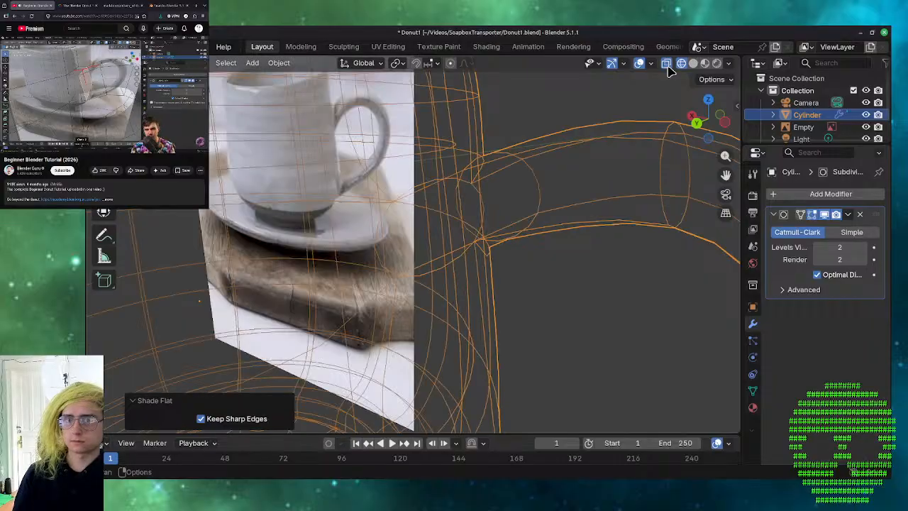
click(693, 63)
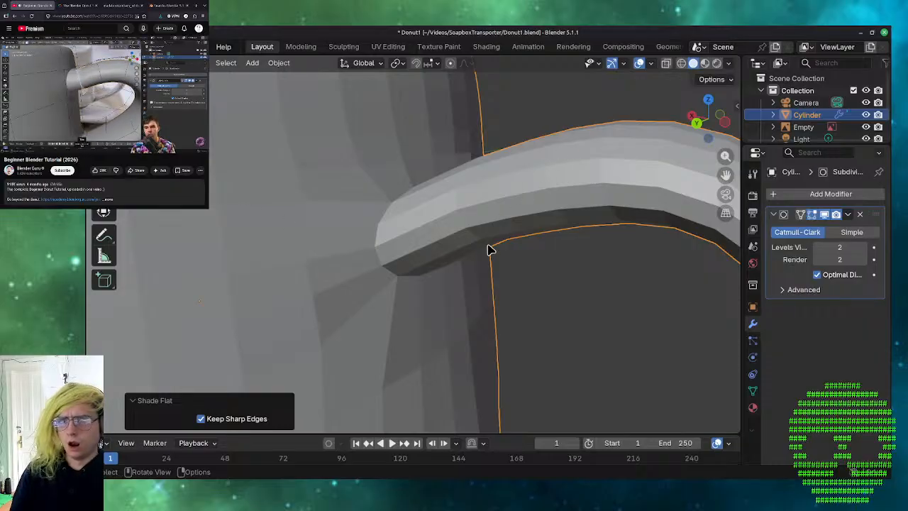
right_click(496, 283)
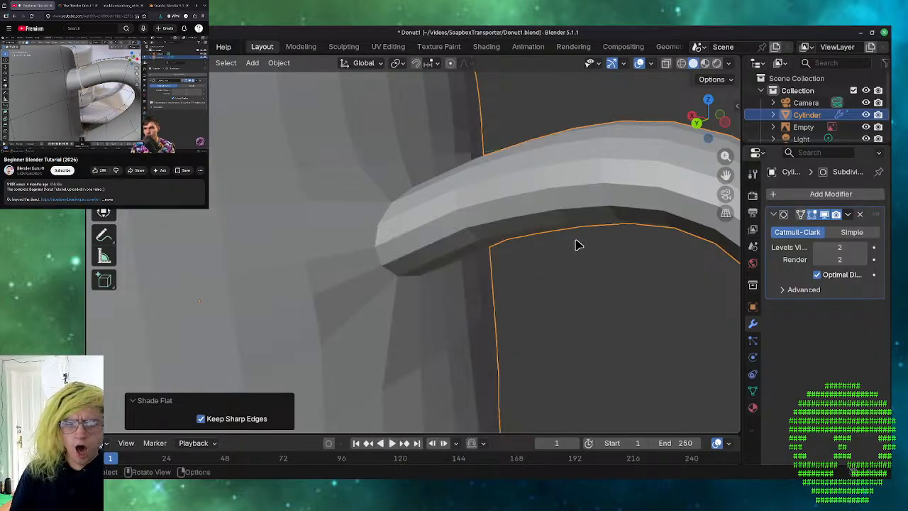
scroll(551, 255, down, 6)
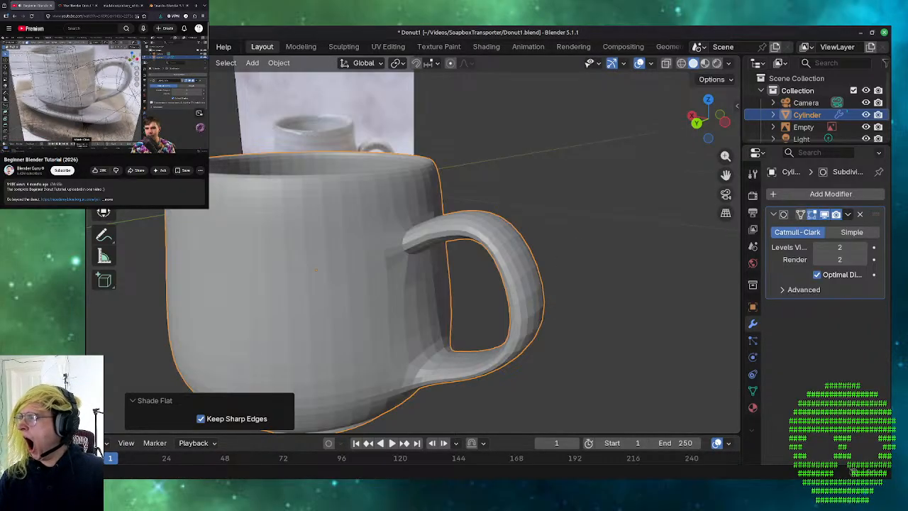
- Pause the tutorial video, switch to the Blender 5.1 Manual in the browser and search it for "WIREFRAME"
click(147, 99)
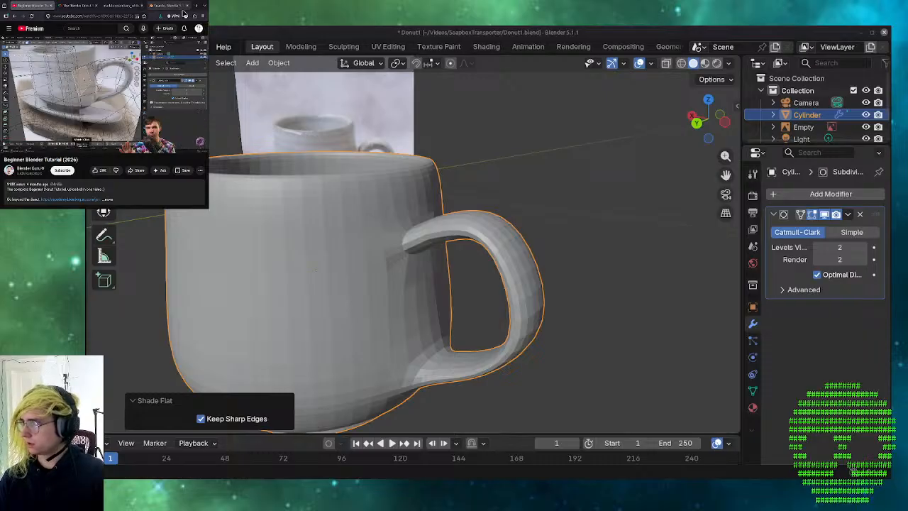
click(167, 6)
scroll(45, 72, up, 5)
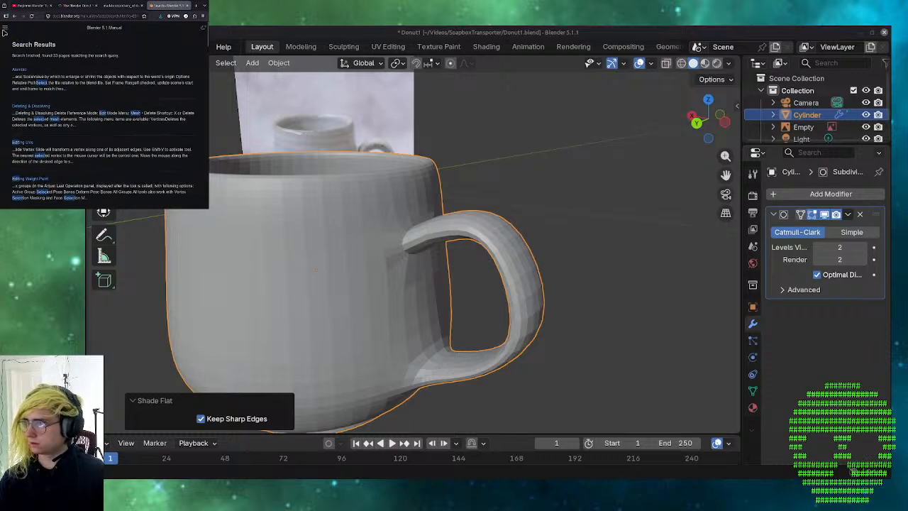
click(4, 31)
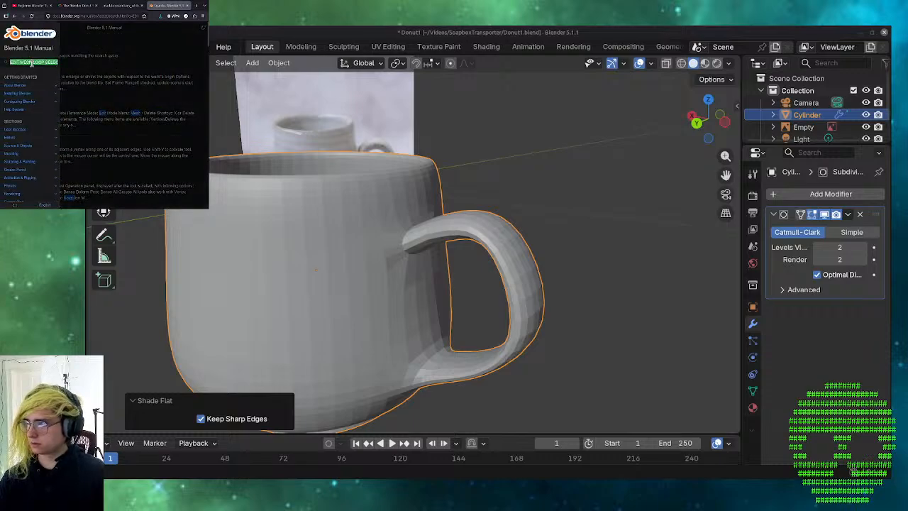
key(BackSpace)
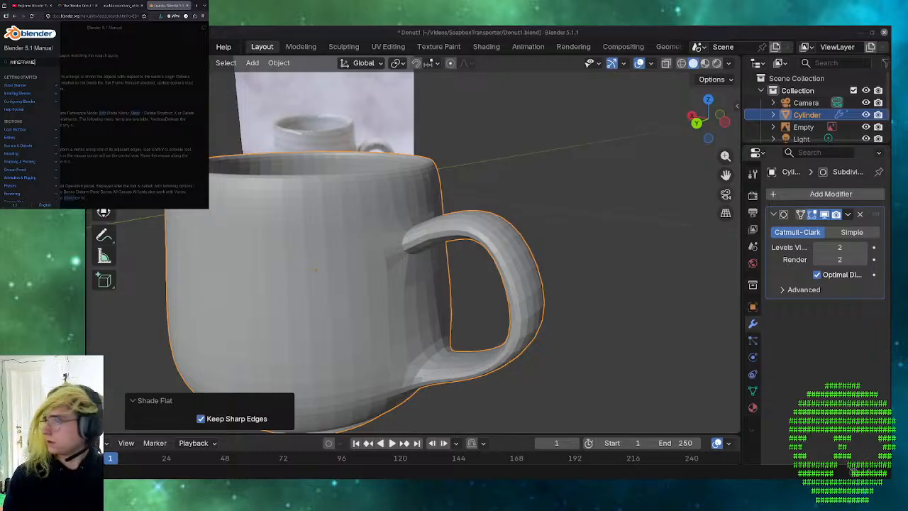
text(WIREFRAME)
key(Return)
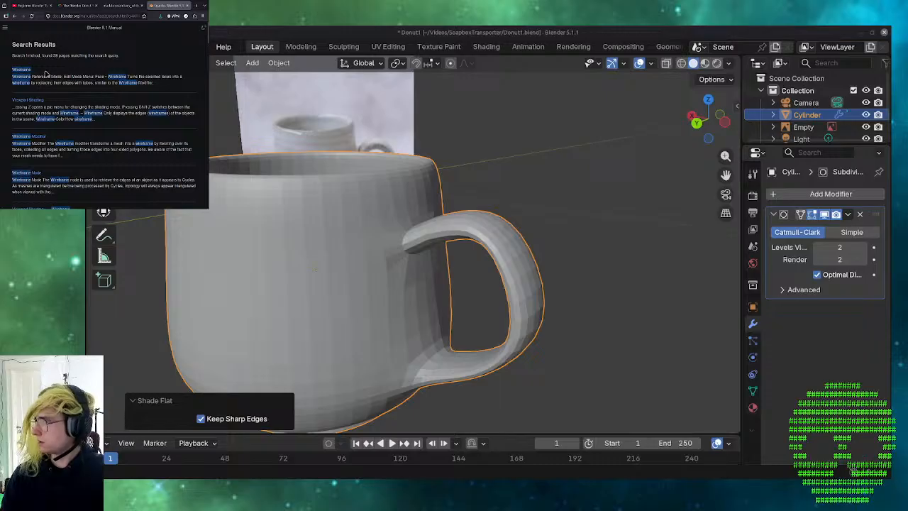
- Check the manual's Wireframe page, return to the search results and look through the remaining entries
click(21, 70)
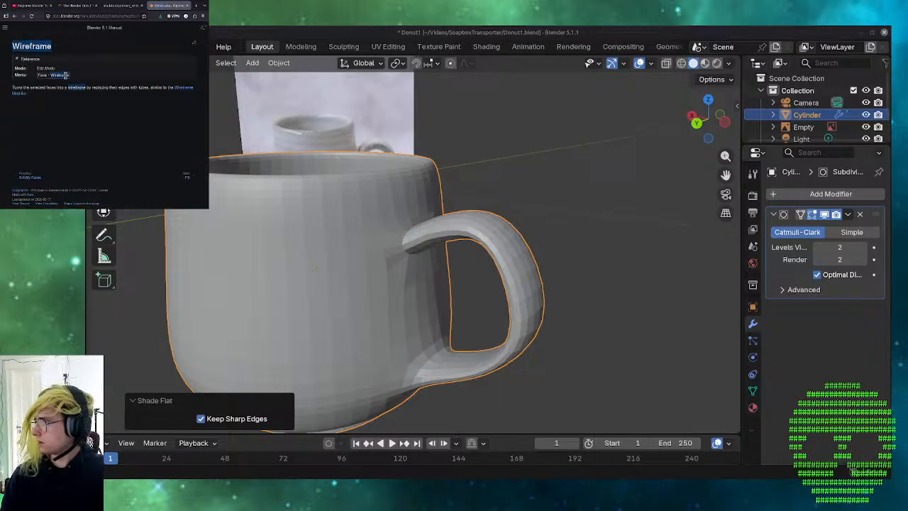
click(14, 17)
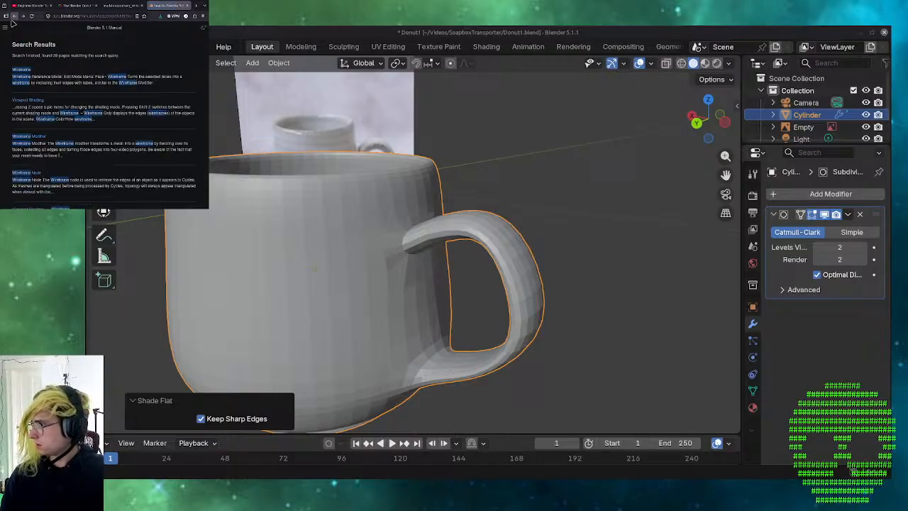
scroll(59, 118, down, 2)
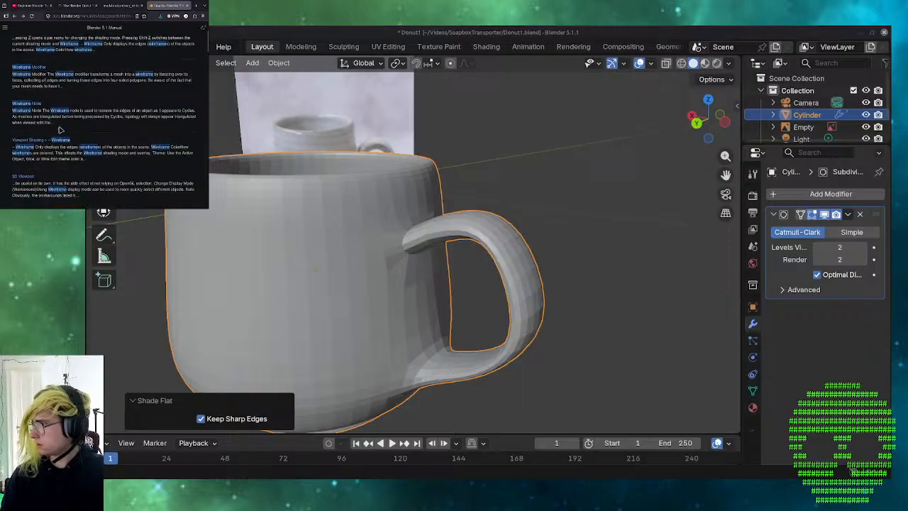
scroll(60, 129, down, 1)
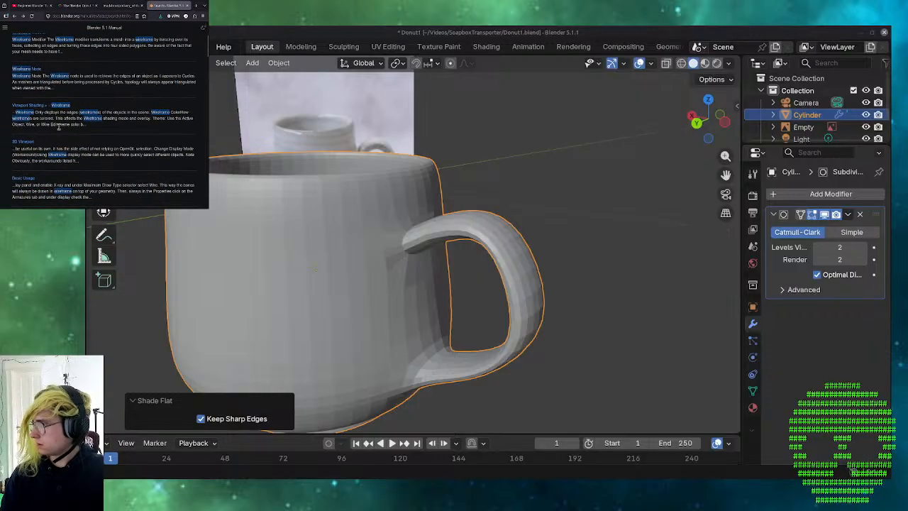
- Open the 3D Viewport page from the search results and read down to its Change Display Mode workaround
click(22, 142)
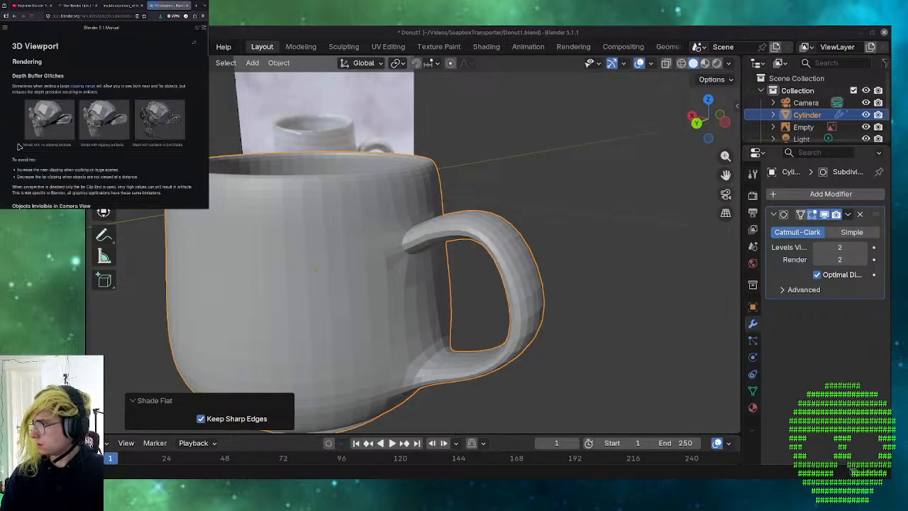
scroll(20, 146, down, 2)
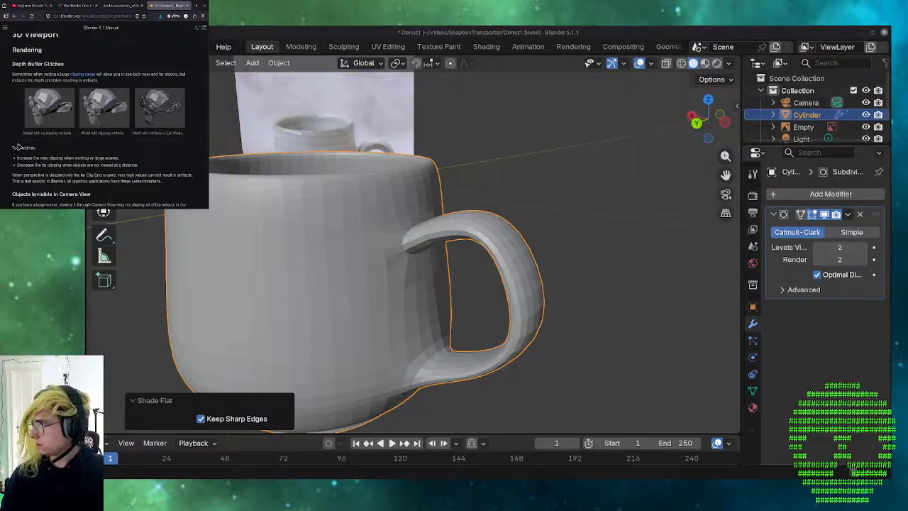
scroll(19, 146, down, 1)
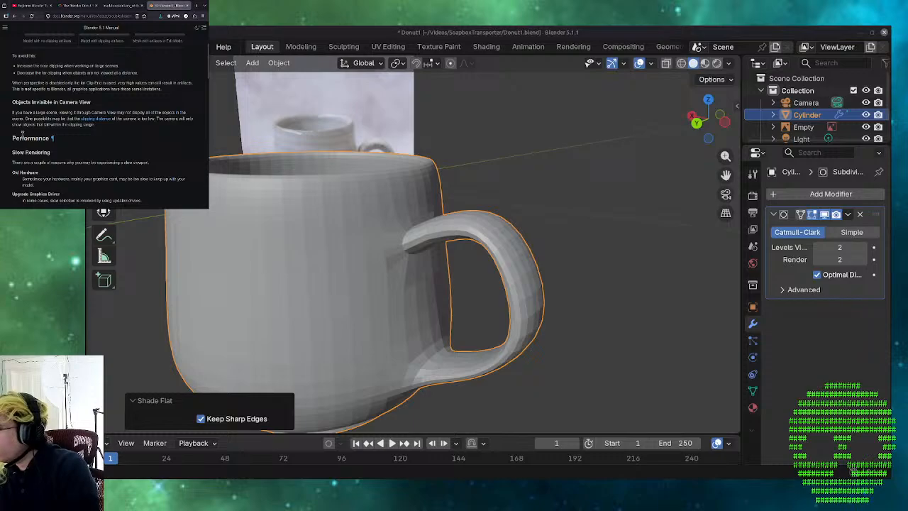
scroll(22, 133, down, 8)
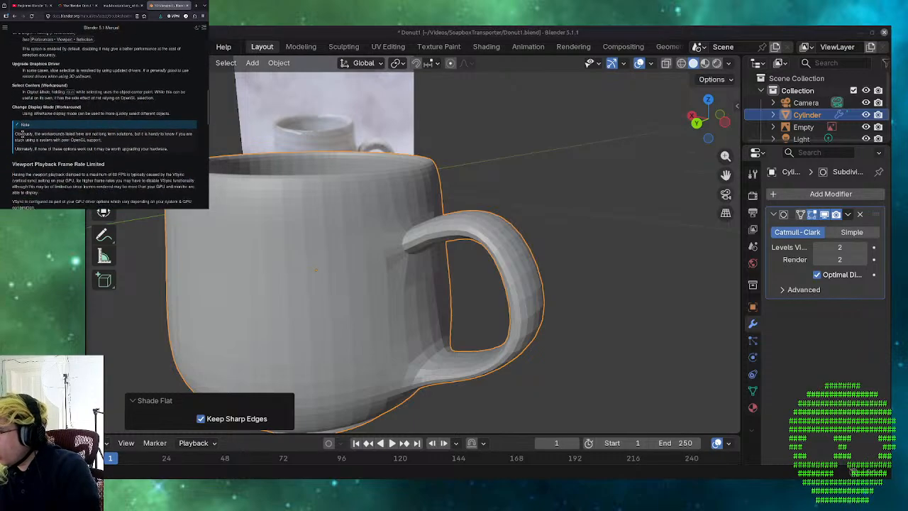
scroll(22, 132, down, 2)
scroll(22, 133, up, 2)
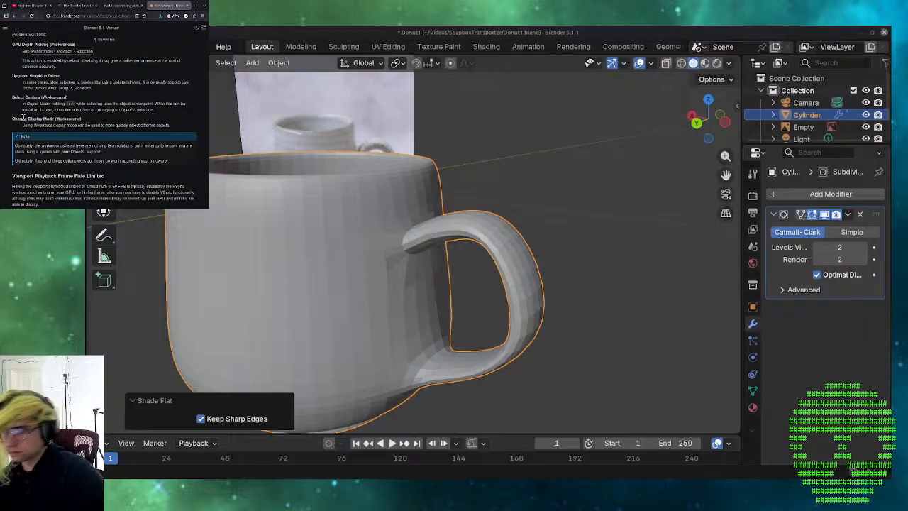
- Deselect the mug and look through the rest of the manual's 3D Viewport page, including the Navigation and Tools sections
click(603, 282)
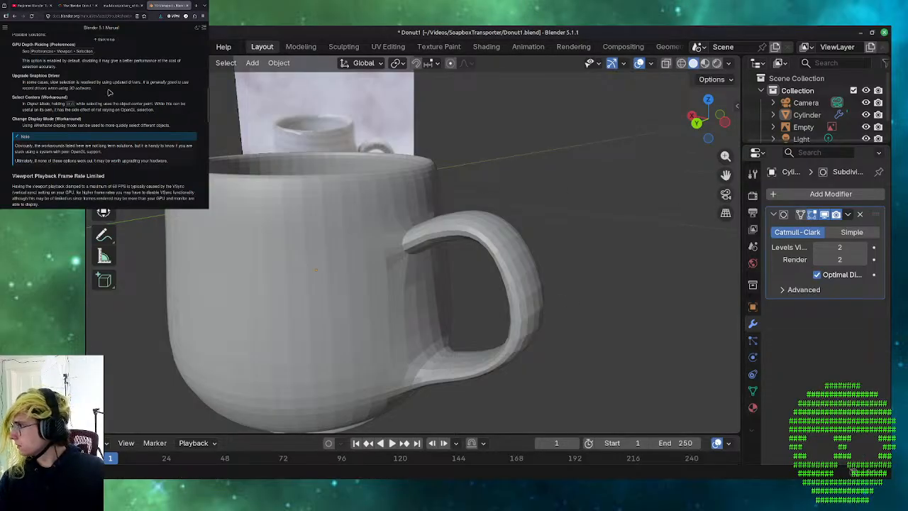
scroll(109, 92, up, 2)
scroll(109, 92, up, 2)
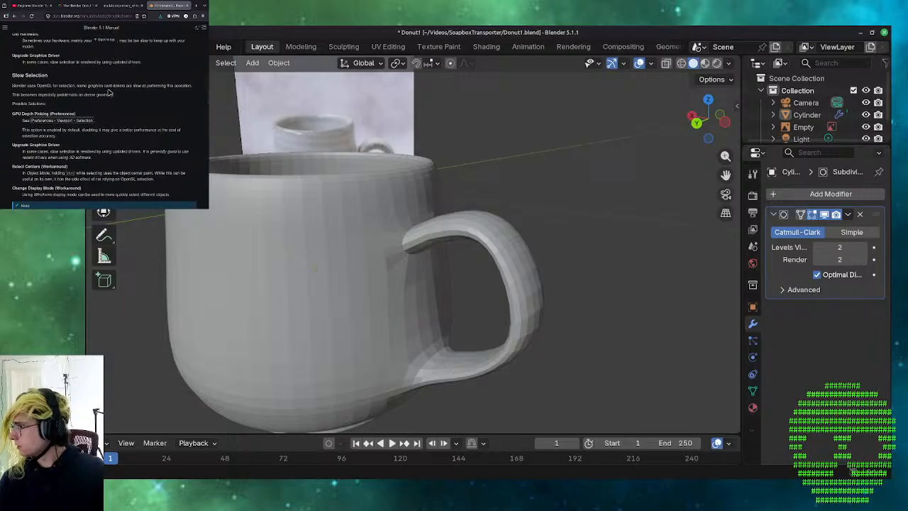
scroll(109, 92, down, 4)
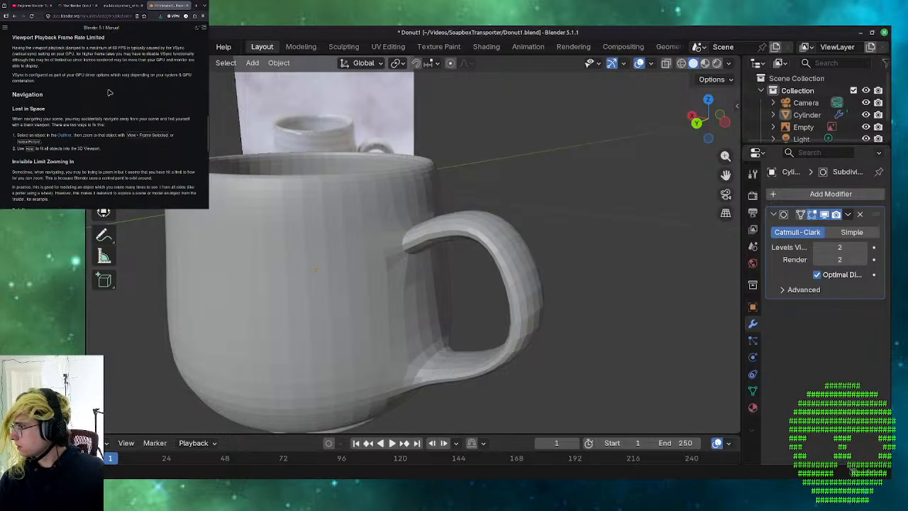
scroll(109, 93, down, 1)
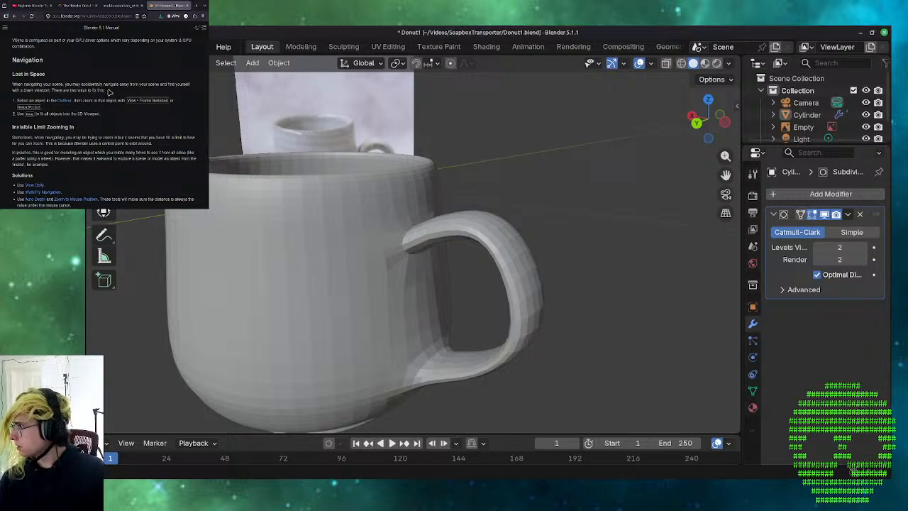
scroll(110, 92, down, 6)
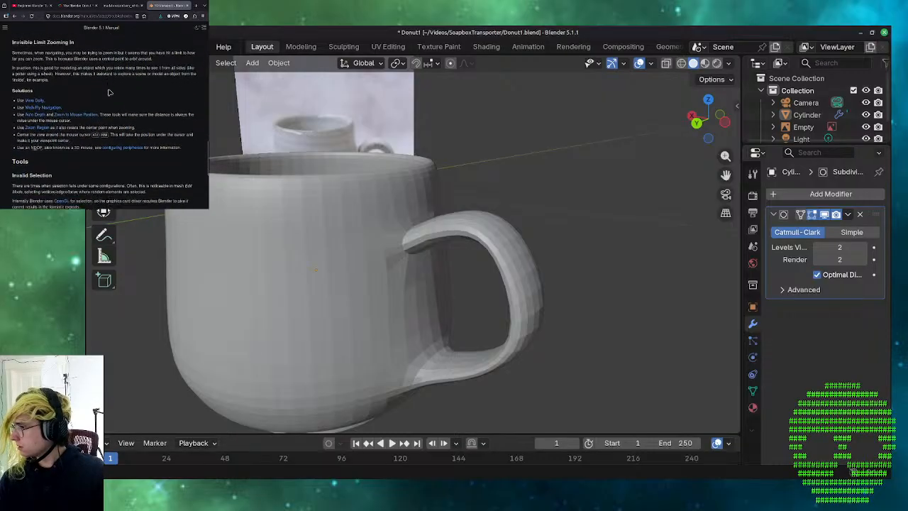
scroll(108, 93, down, 6)
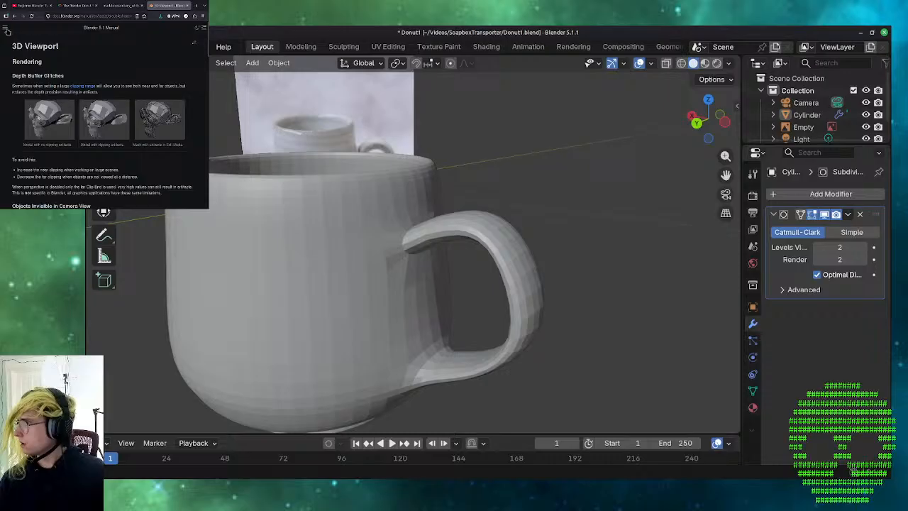
- Search the Blender 5.1 Manual for "WIREFRAME HOTKEYS"
click(6, 31)
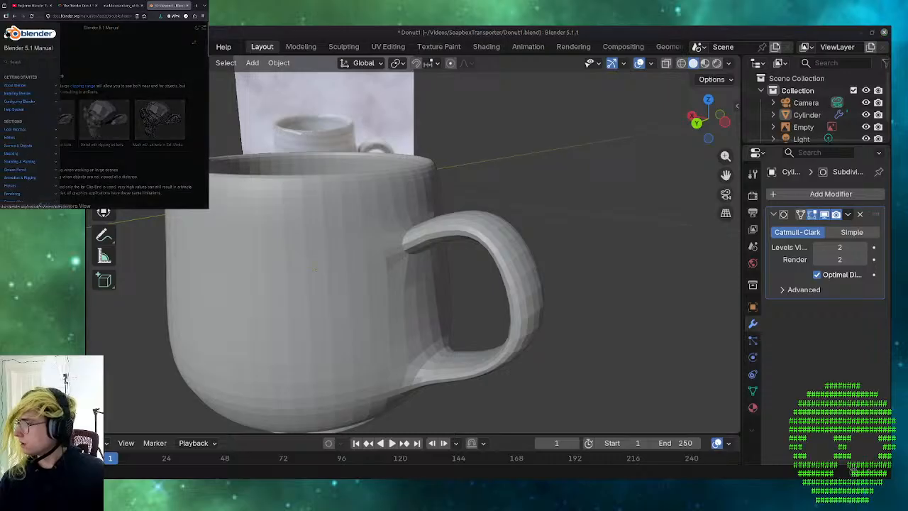
click(16, 61)
text(wire)
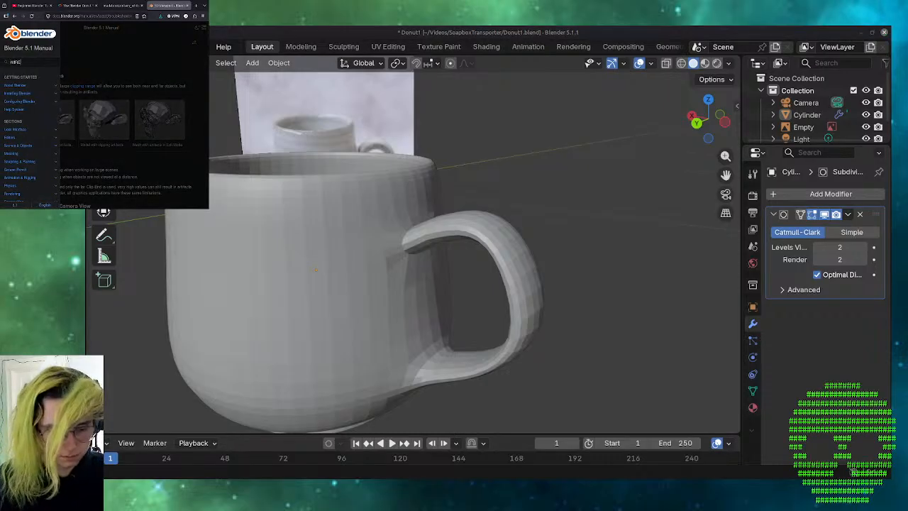
text(frame hot)
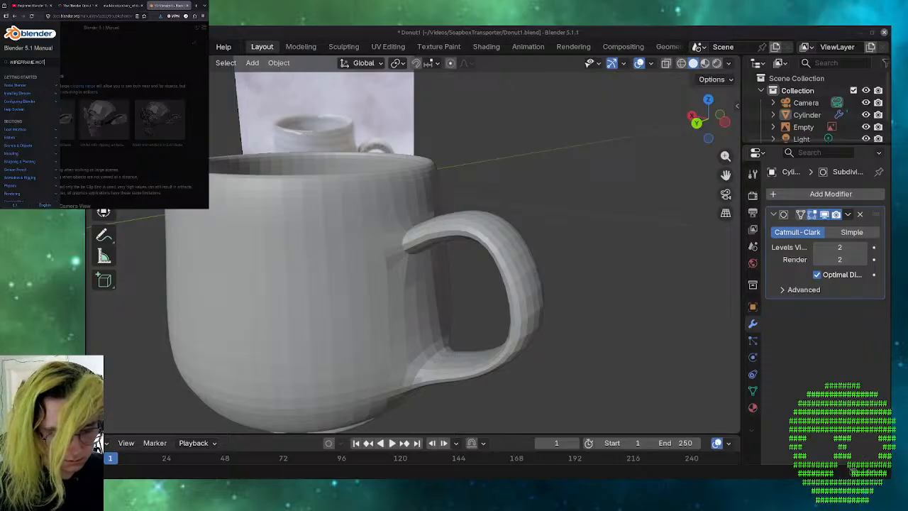
text(keys)
key(Return)
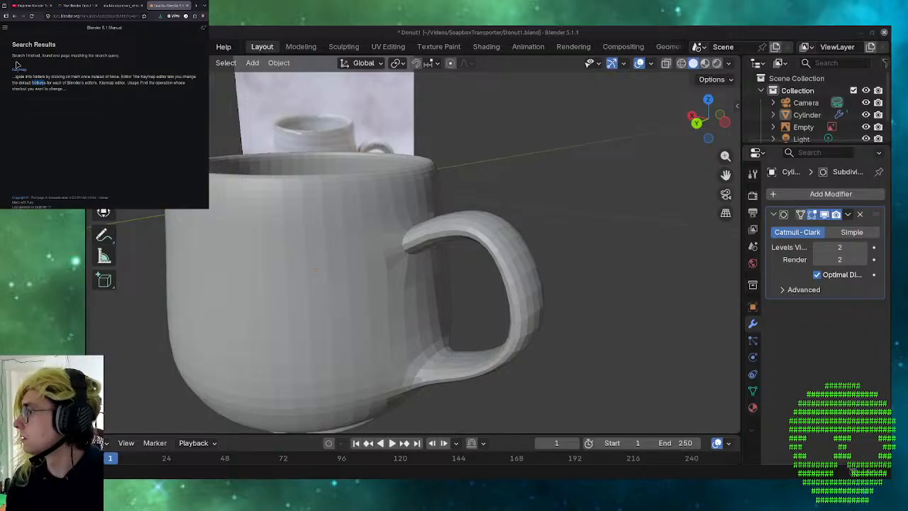
- Open the manual's Keymap page and read through the preferences down to the 3D Viewport section
click(20, 70)
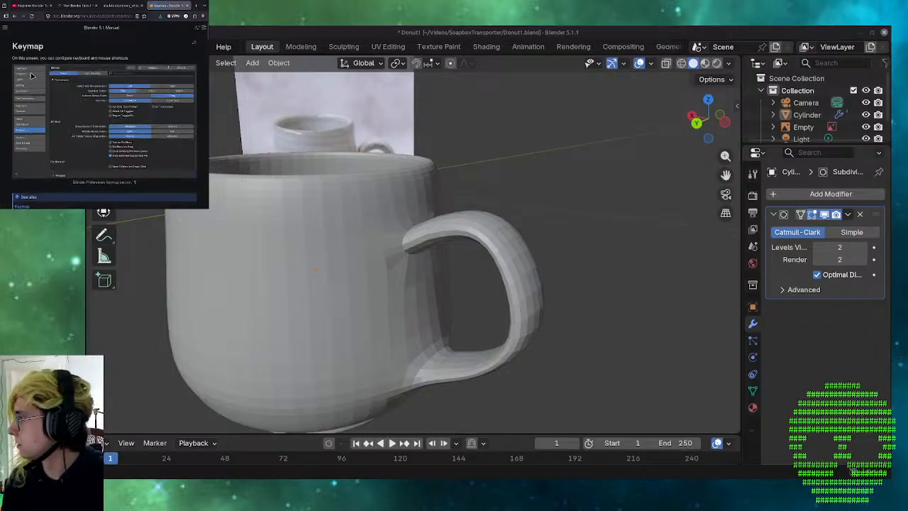
scroll(31, 76, down, 10)
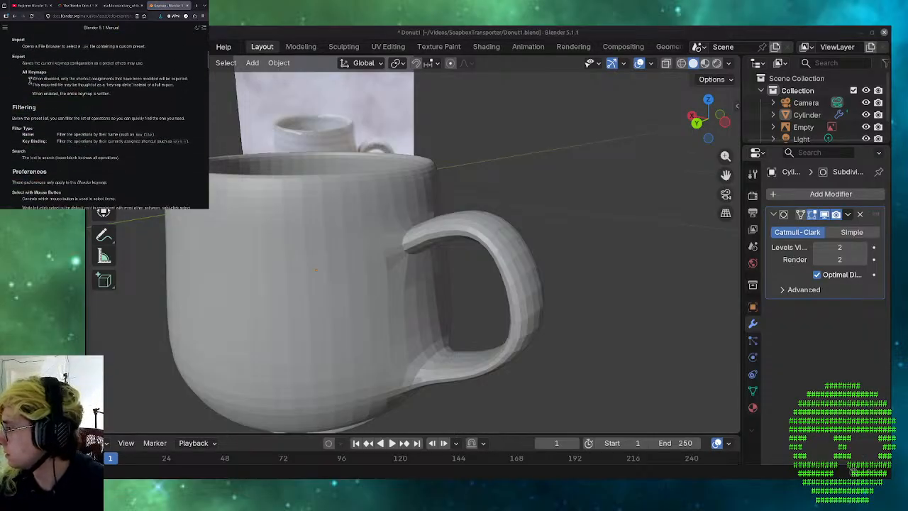
scroll(29, 80, down, 10)
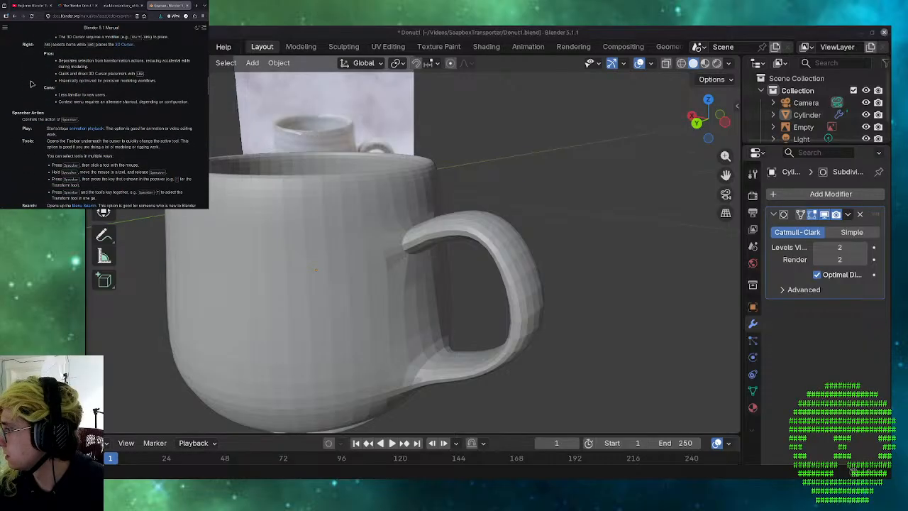
scroll(31, 83, down, 3)
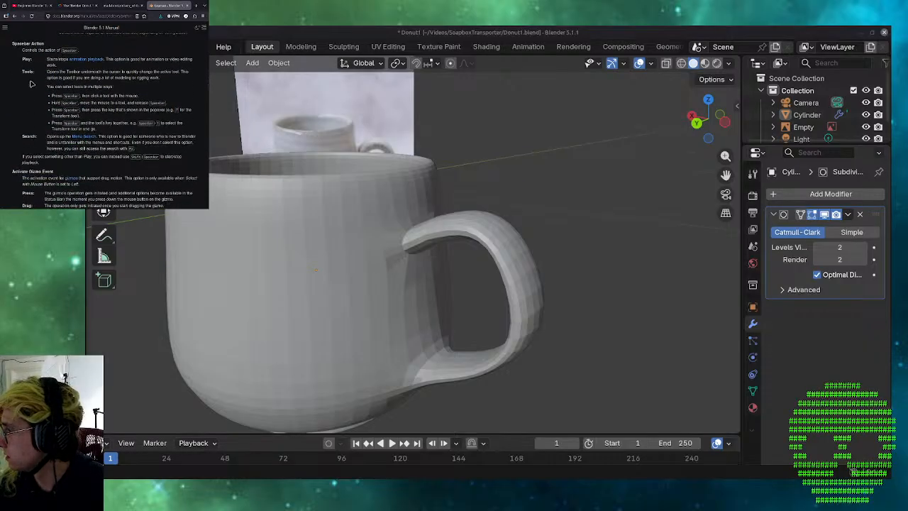
scroll(30, 83, down, 5)
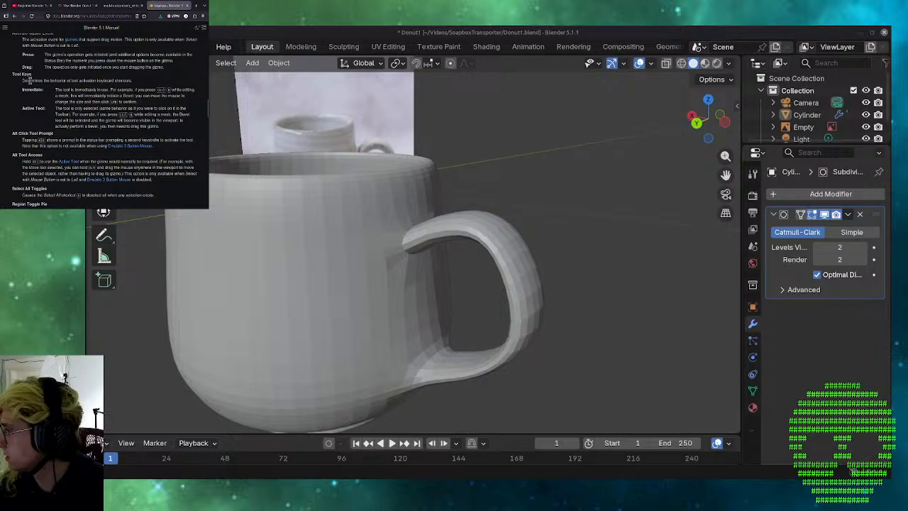
scroll(30, 80, down, 2)
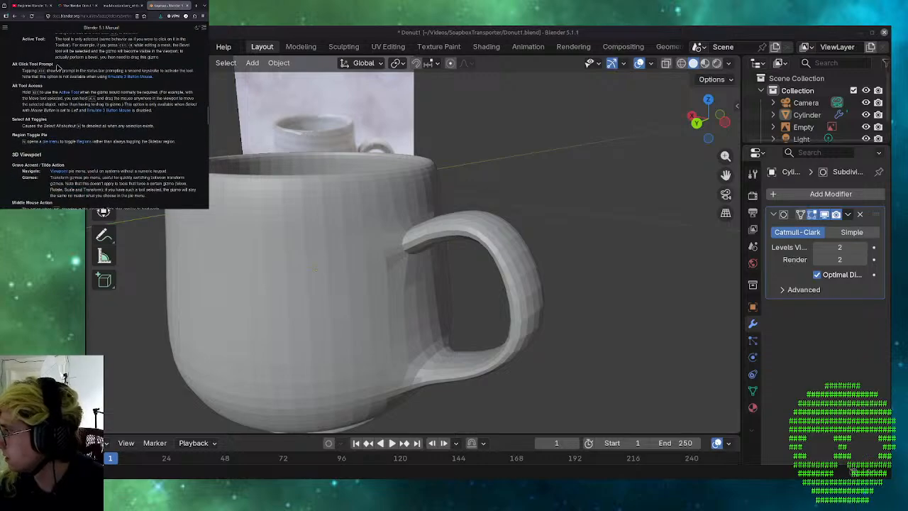
scroll(59, 68, down, 2)
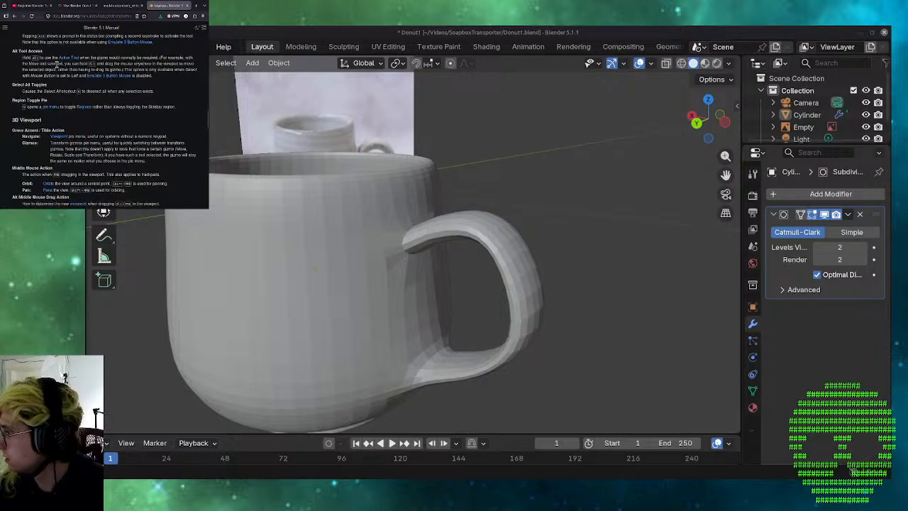
scroll(56, 64, down, 2)
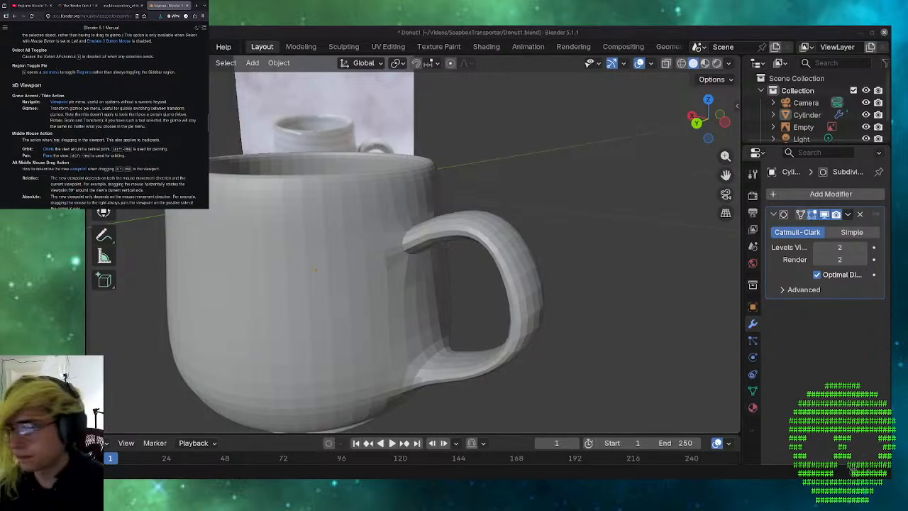
- Try the View and Mode pie menus described in the manual's 3D Viewport section, dismissing each without a choice
key(grave)
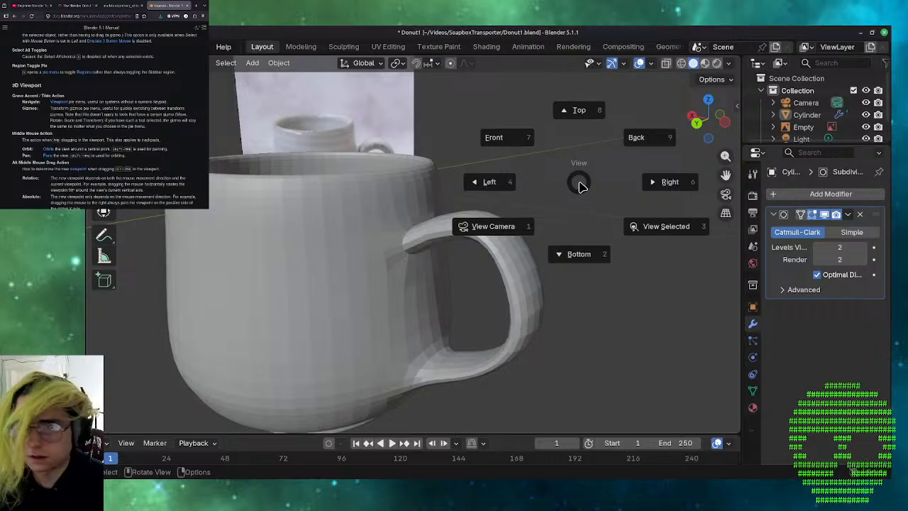
key(Escape)
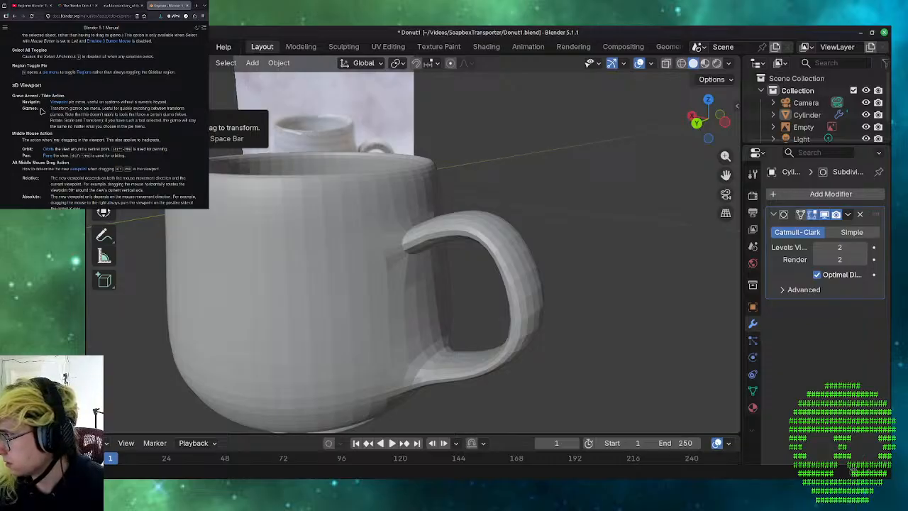
scroll(41, 111, down, 1)
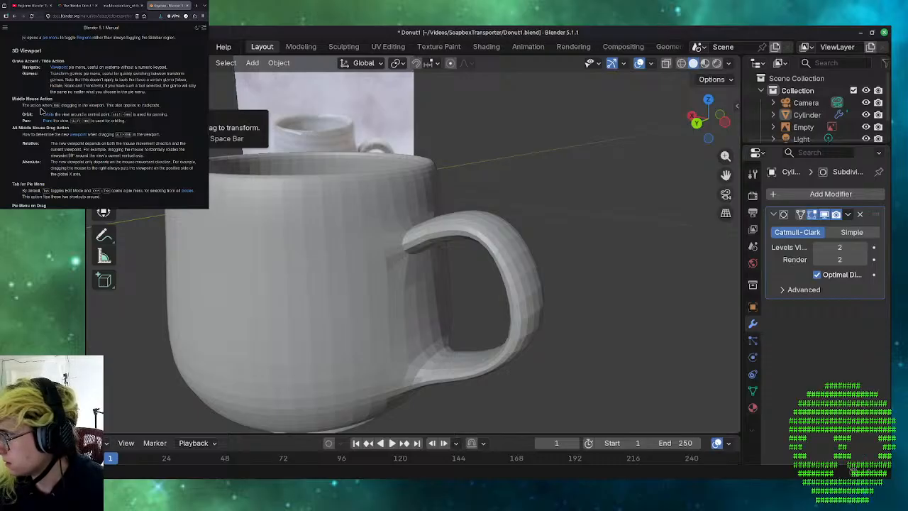
scroll(42, 111, down, 1)
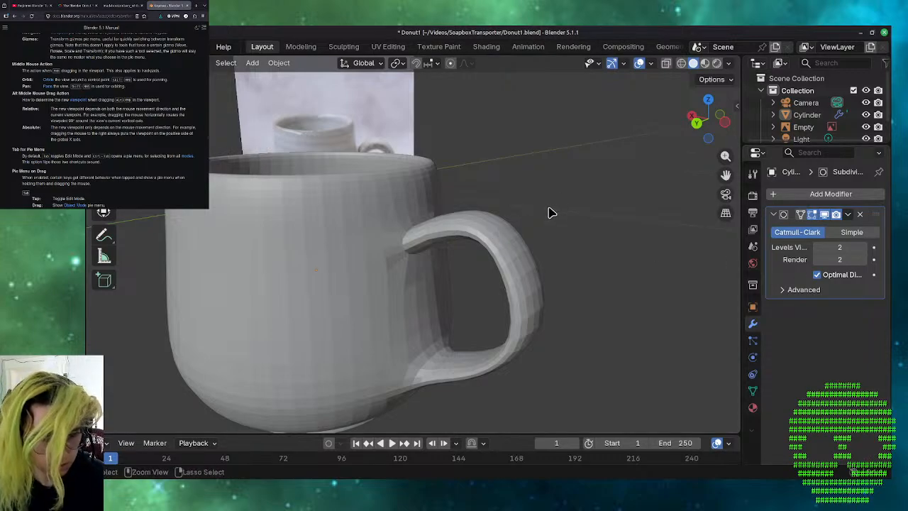
key(ctrl+Tab)
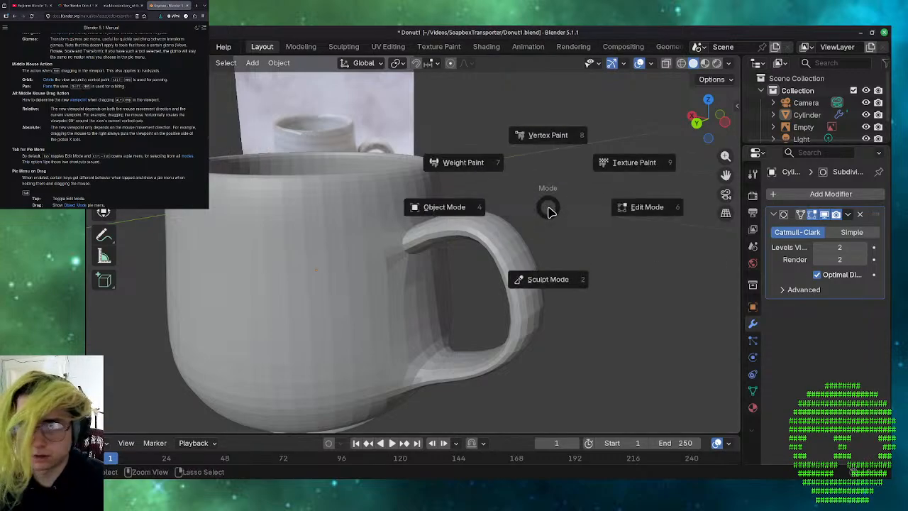
key(Escape)
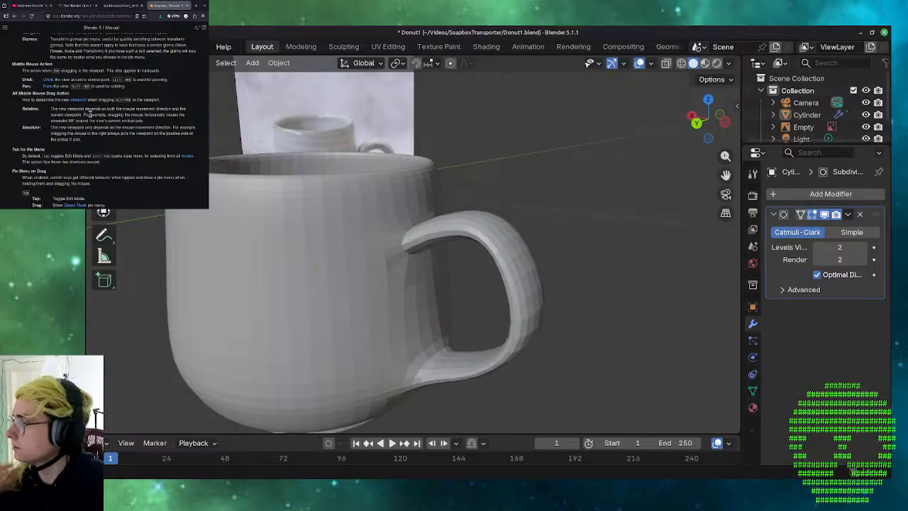
- Put the mug into Edit Mode and switch the viewport to Wireframe shading, following the manual's pie menu section
scroll(71, 108, down, 3)
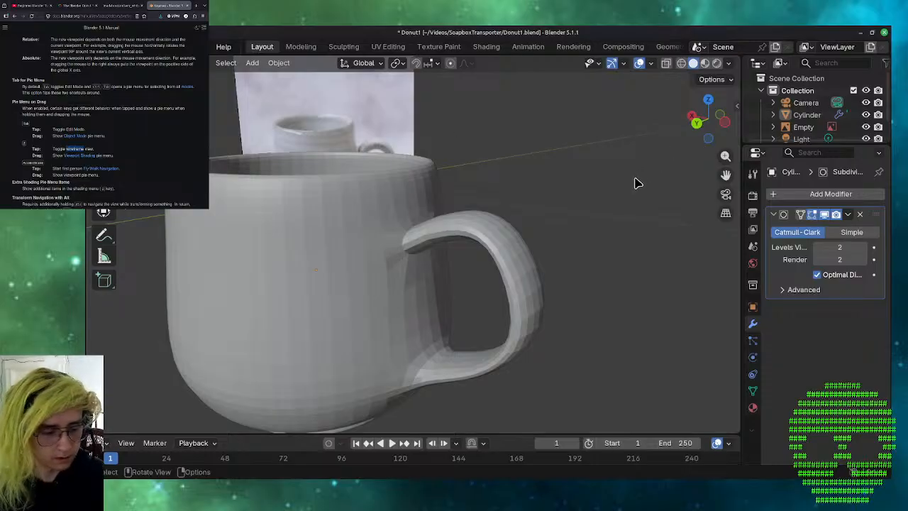
key(Tab)
key(z)
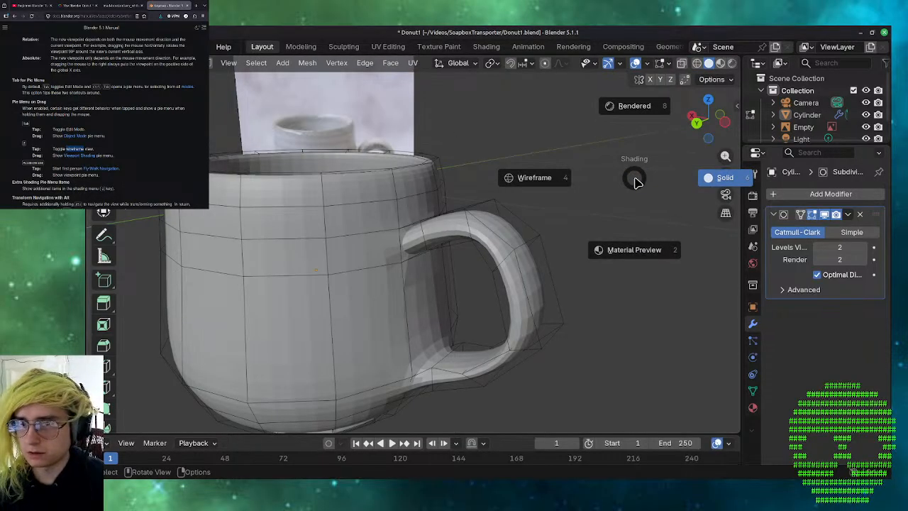
click(536, 176)
- Select the interior face at the handle's upper joint in face selection mode, and resume the tutorial video on YouTube
scroll(456, 242, up, 3)
click(458, 238)
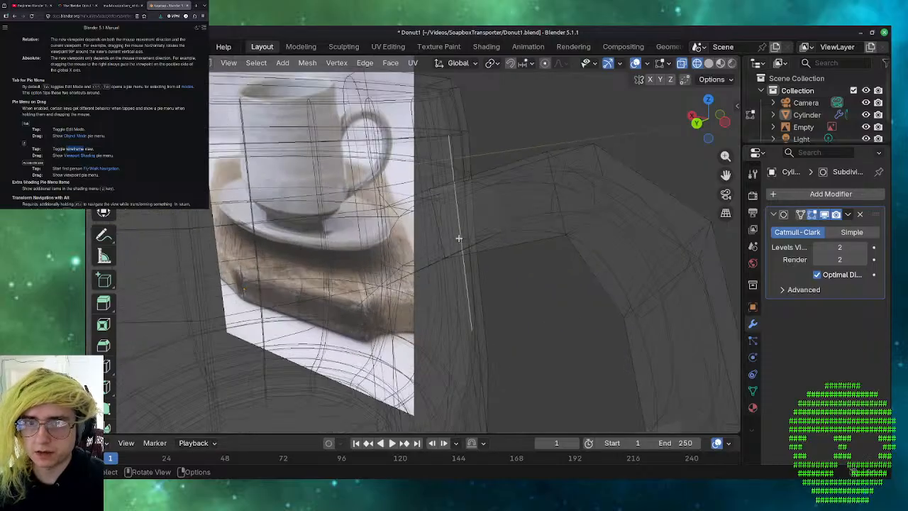
key(3)
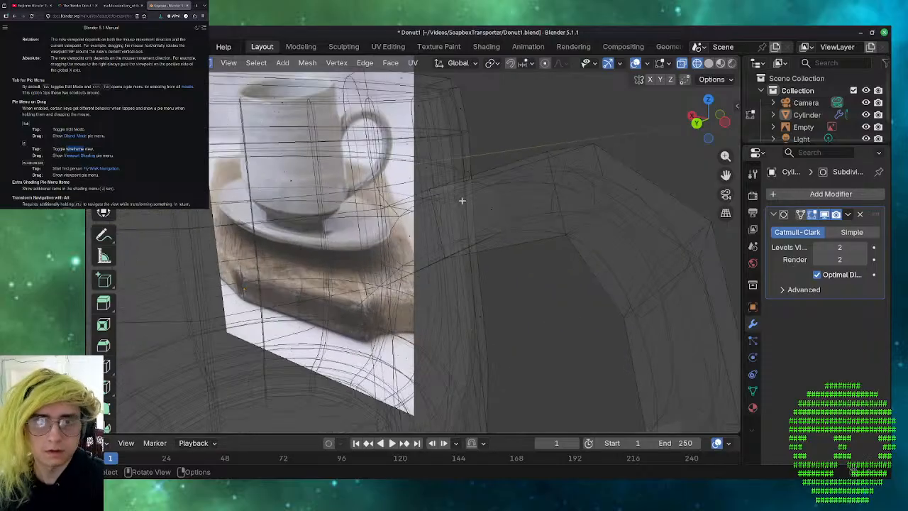
click(461, 201)
click(470, 222)
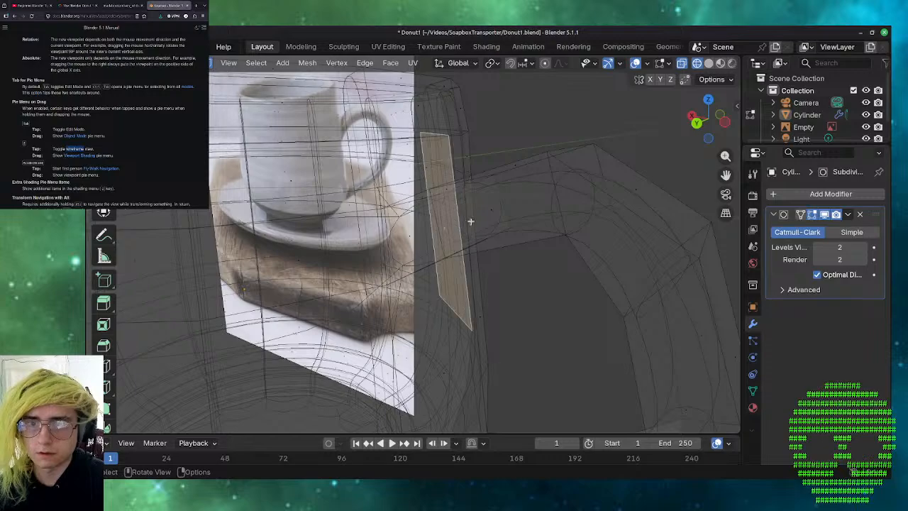
click(476, 219)
middle_drag(469, 226, 479, 255)
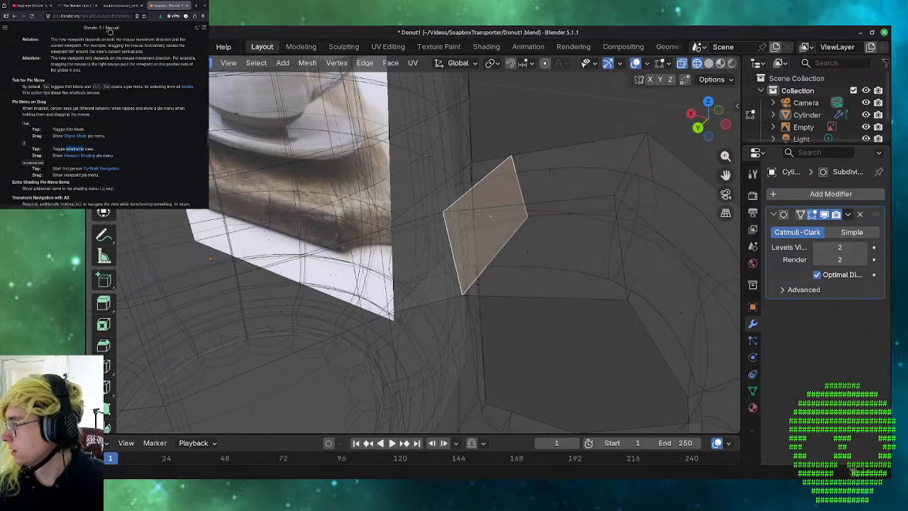
click(32, 5)
click(48, 85)
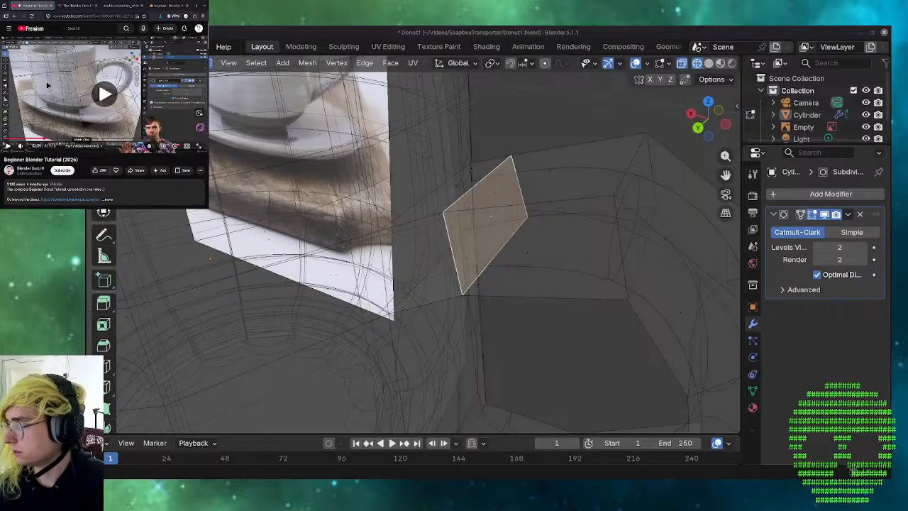
- Try deleting the selected interior face at the handle's upper joint, and undo the deletion
click(478, 234)
click(491, 215)
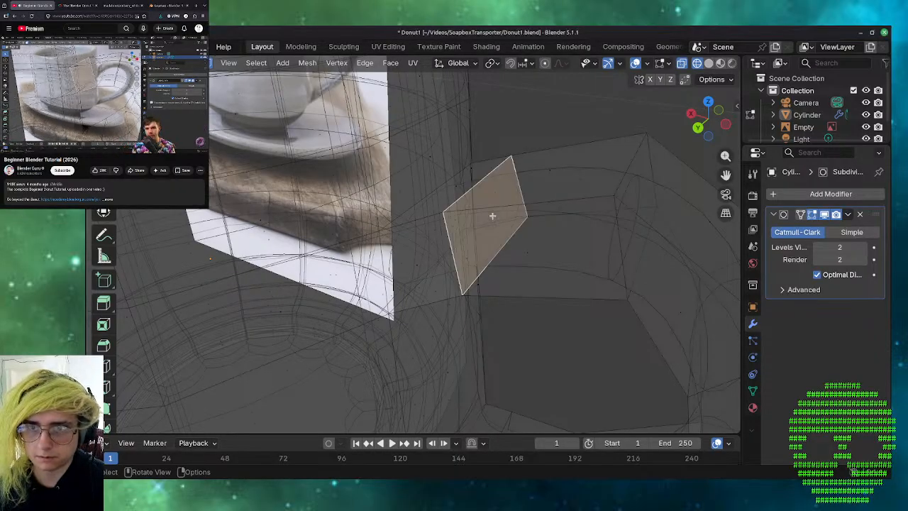
middle_drag(447, 279, 459, 263)
key(x)
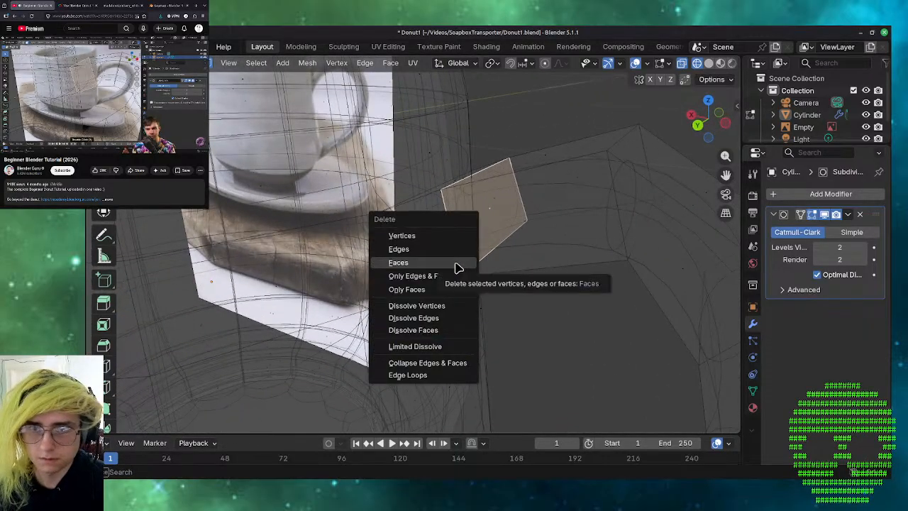
click(445, 264)
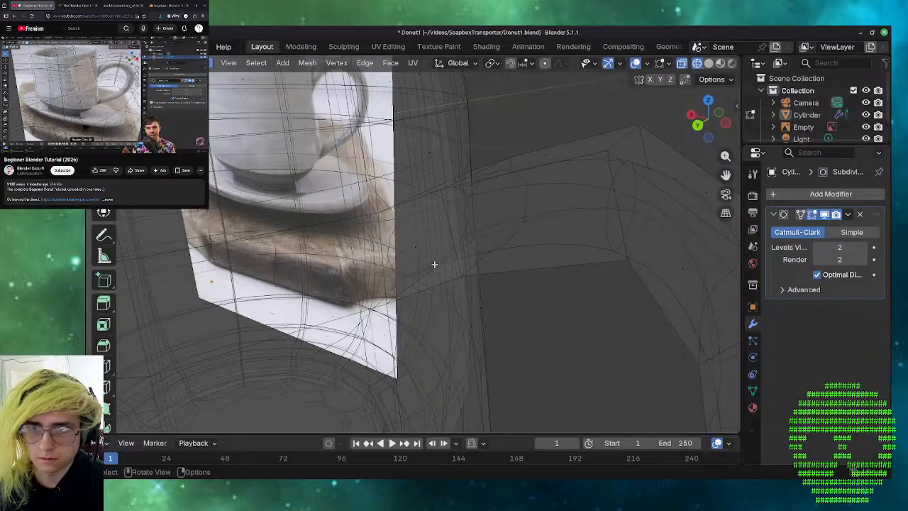
middle_drag(425, 257, 422, 251)
key(ctrl+z)
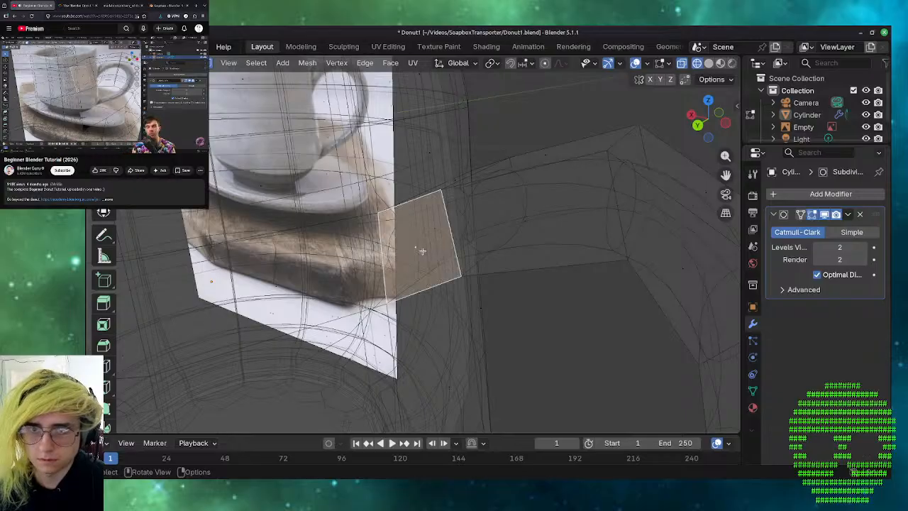
key(ctrl+z)
- Delete the hidden interior face between the mug wall and the handle's upper end
middle_drag(449, 229, 427, 251)
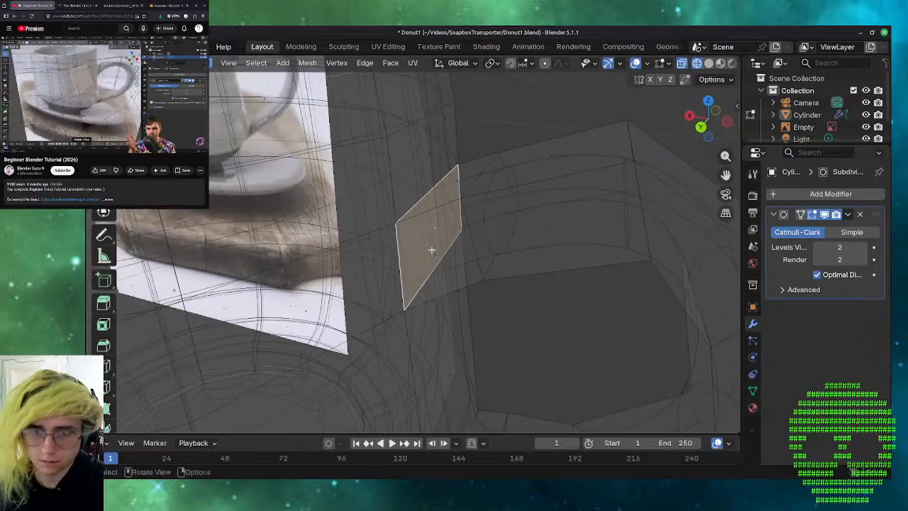
key(x)
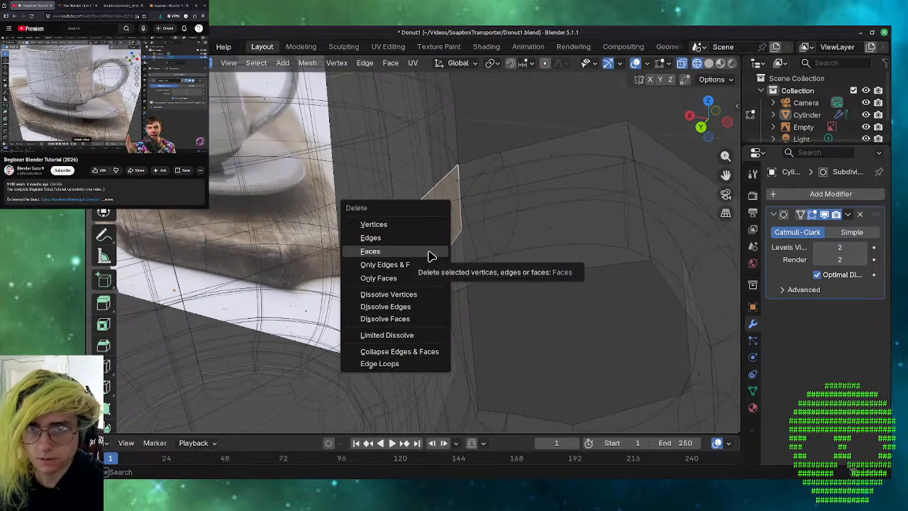
click(428, 251)
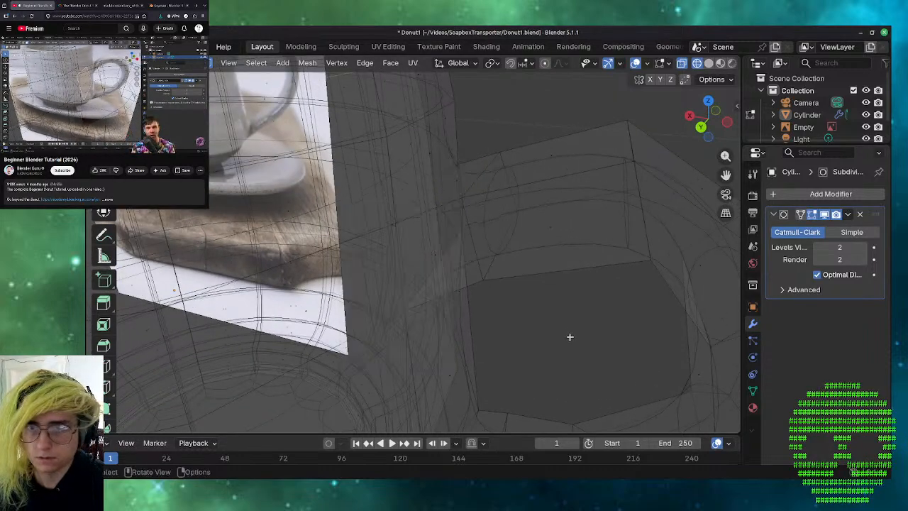
- Return the mug to Object Mode and switch the viewport back to Solid shading
middle_drag(559, 335, 558, 316)
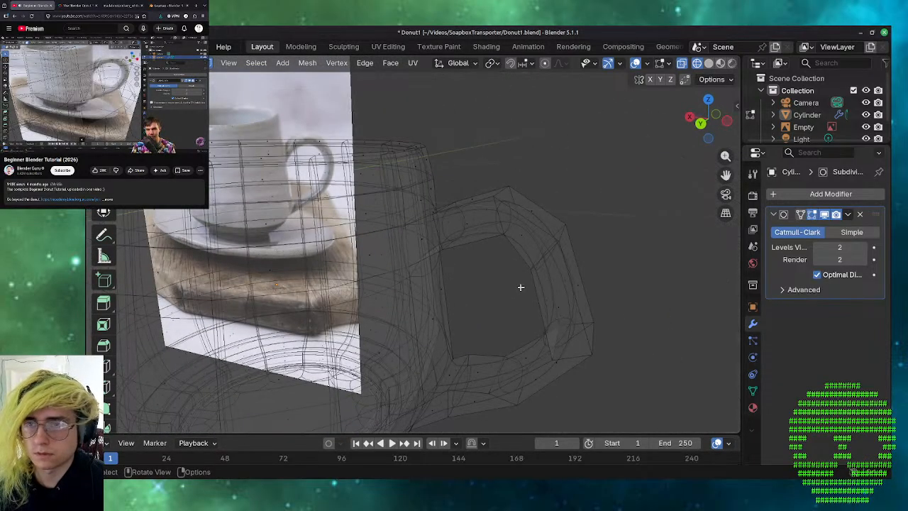
key(Tab)
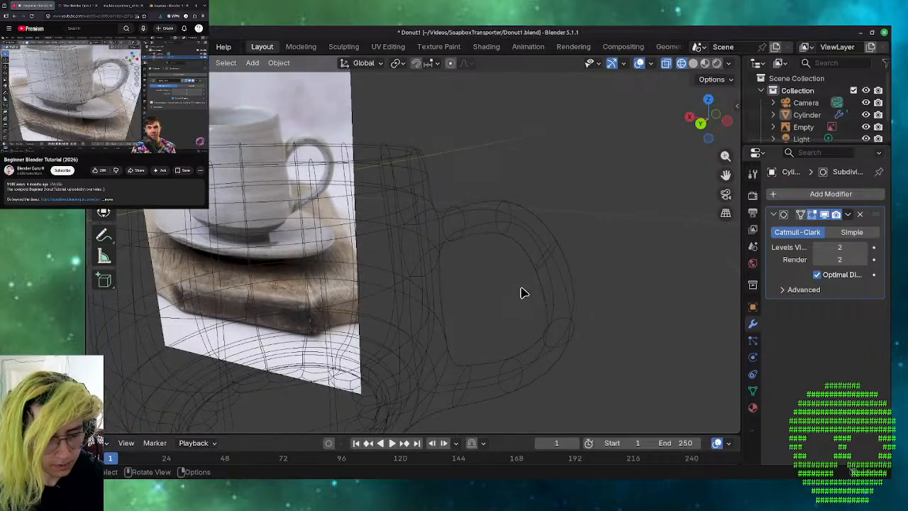
key(z)
click(565, 285)
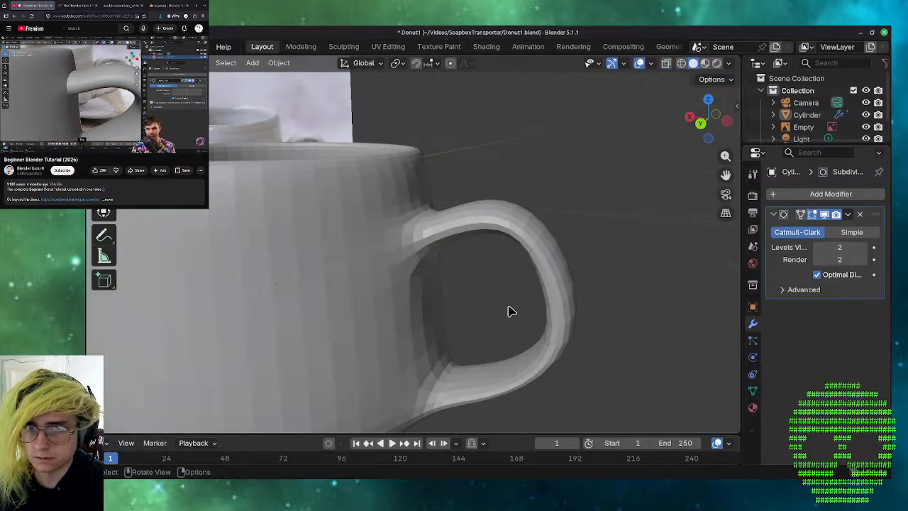
- Apply Shade Smooth to the mug and deselect it
mouse_move(508, 310)
middle_down()
mouse_move(534, 304)
mouse_move(545, 265)
mouse_move(498, 272)
mouse_move(489, 297)
mouse_move(306, 359)
mouse_move(262, 288)
mouse_move(333, 260)
mouse_move(353, 263)
mouse_move(421, 319)
mouse_move(507, 309)
middle_up()
scroll(440, 289, down, 4)
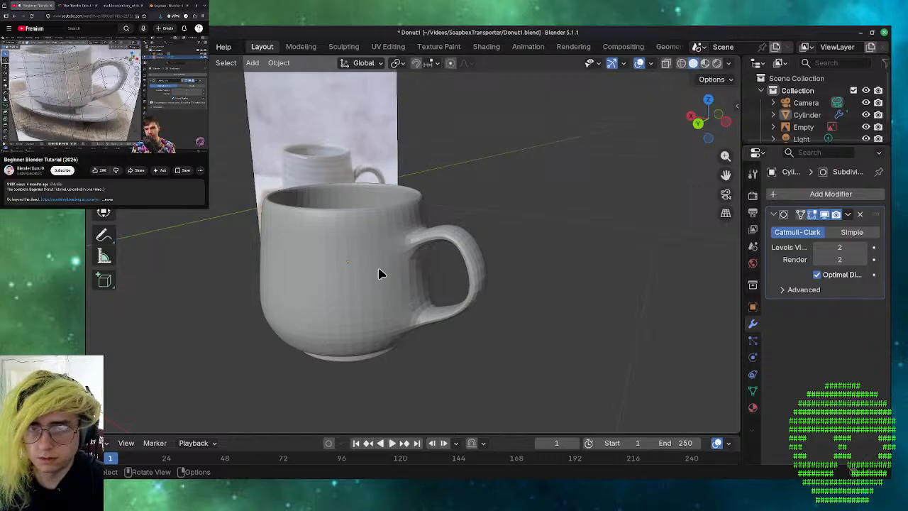
click(379, 273)
right_click(380, 272)
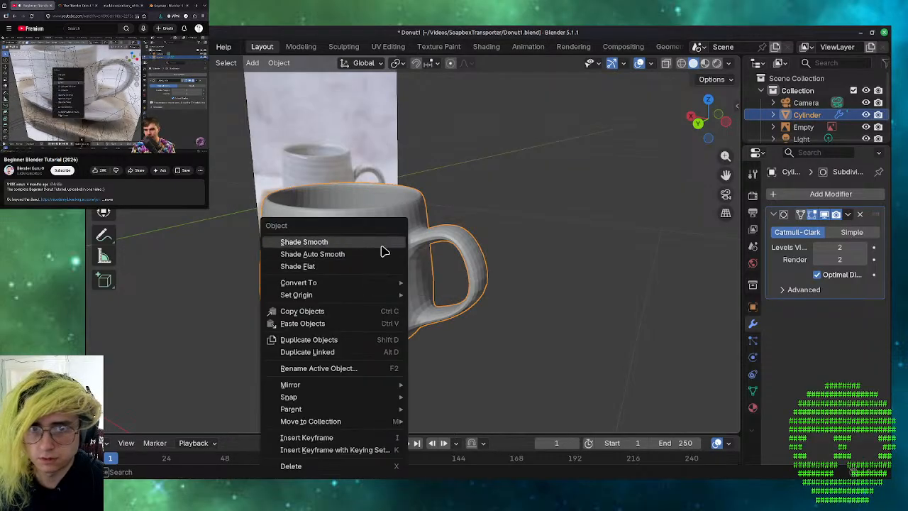
click(381, 244)
scroll(392, 286, up, 6)
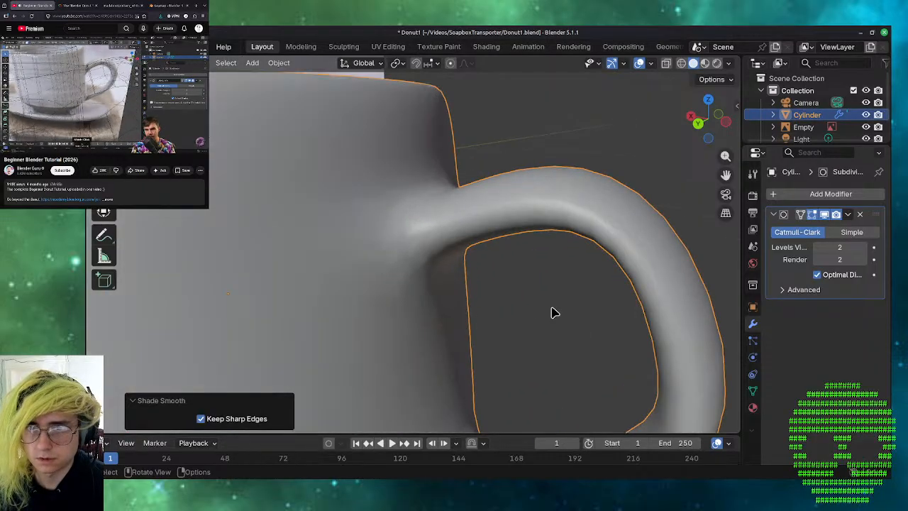
click(555, 312)
- Examine the smooth-shaded mug from several angles, checking closely where the handle joins the wall
middle_drag(555, 312, 589, 306)
scroll(313, 280, down, 4)
scroll(314, 280, down, 3)
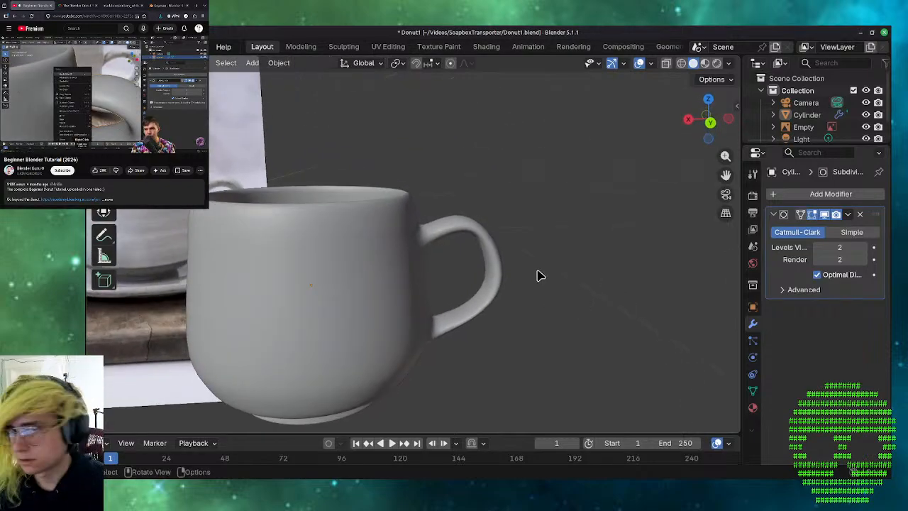
middle_drag(538, 275, 416, 281)
scroll(404, 258, up, 6)
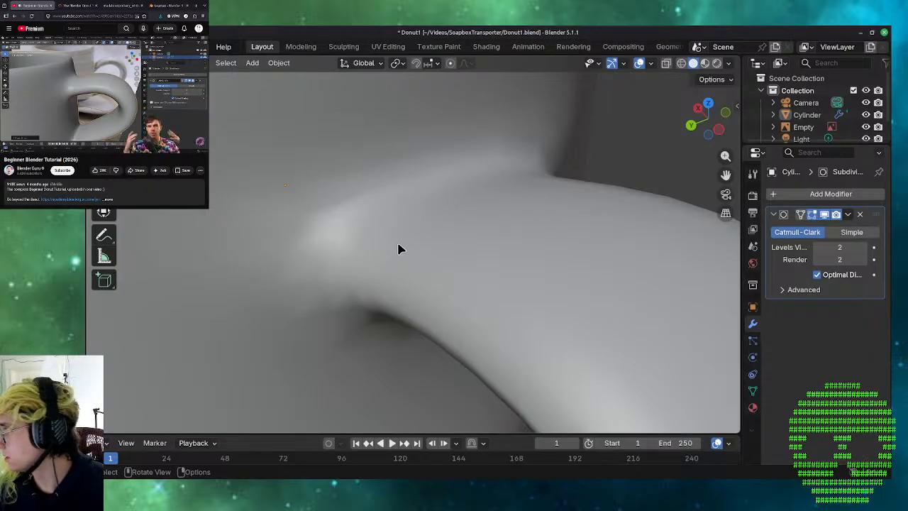
scroll(391, 248, down, 5)
middle_drag(394, 247, 488, 205)
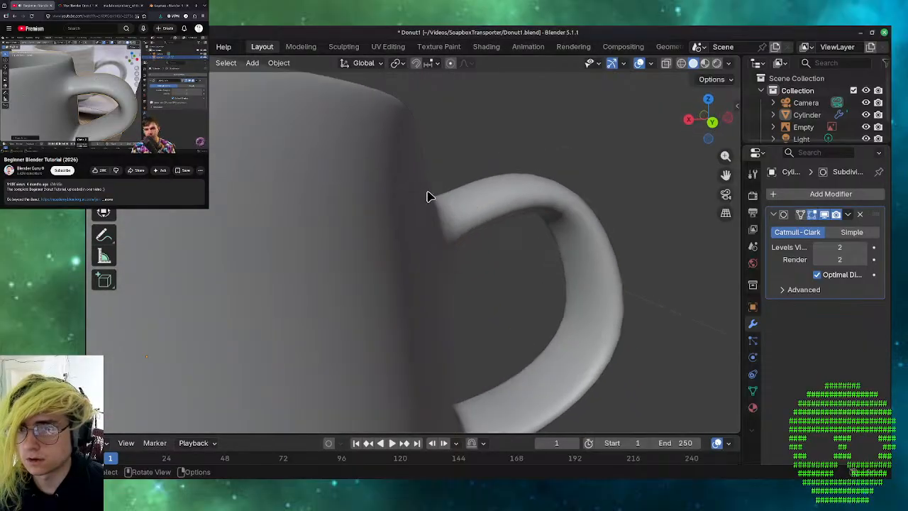
middle_drag(426, 197, 374, 183)
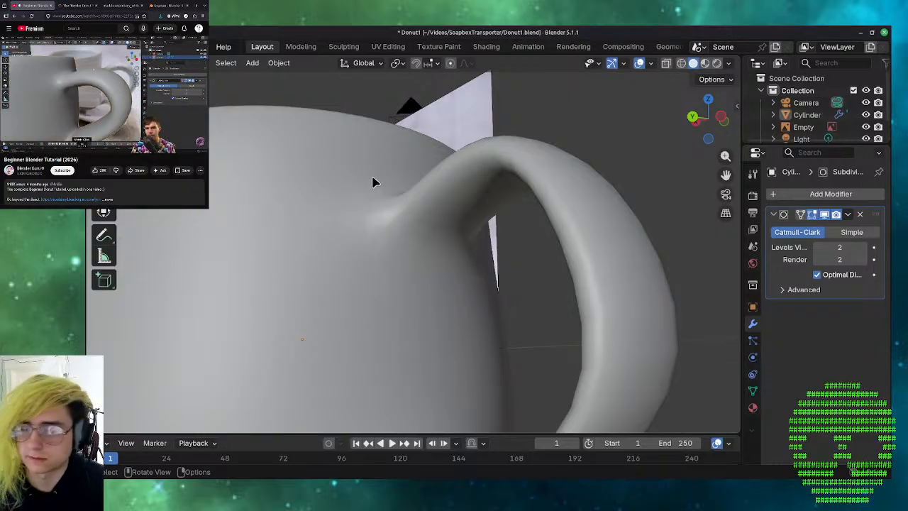
scroll(415, 180, down, 4)
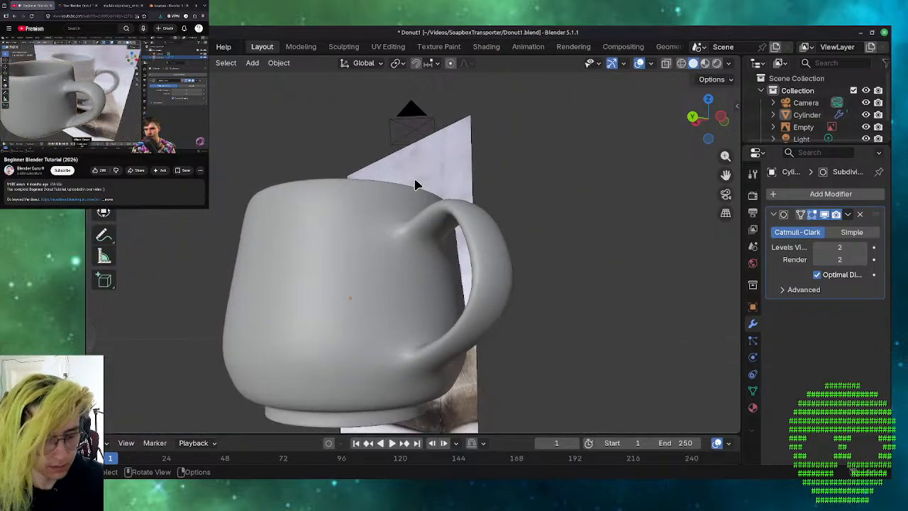
- Recalculate the normals of the whole mug mesh in Edit Mode with Inside off, and clear the selection
key(Tab)
key(a)
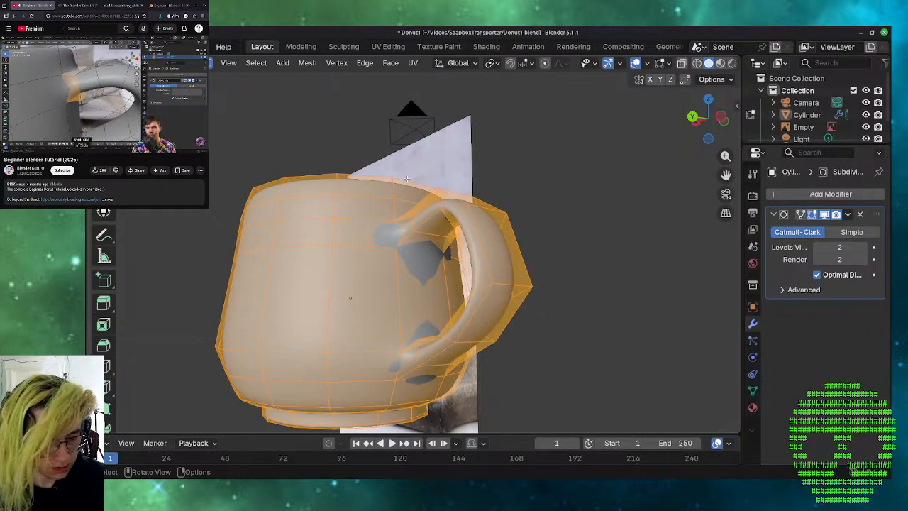
key(shift+n)
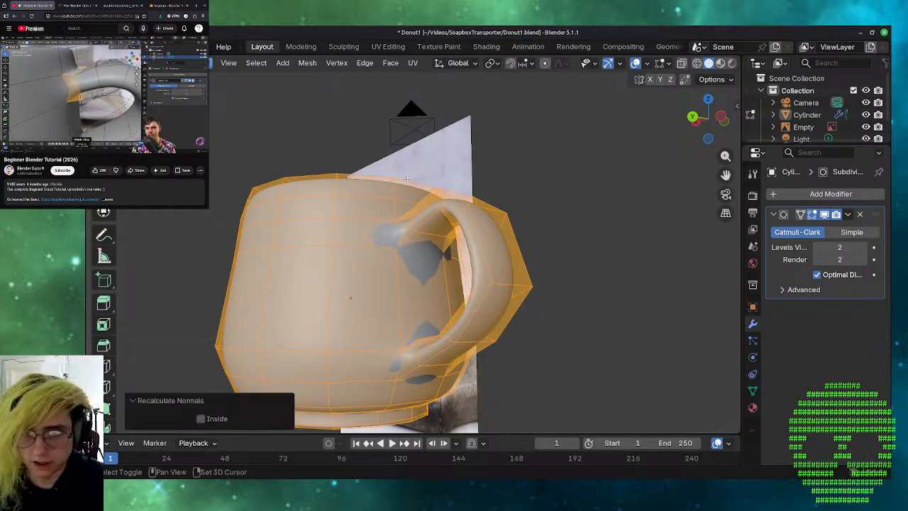
click(156, 335)
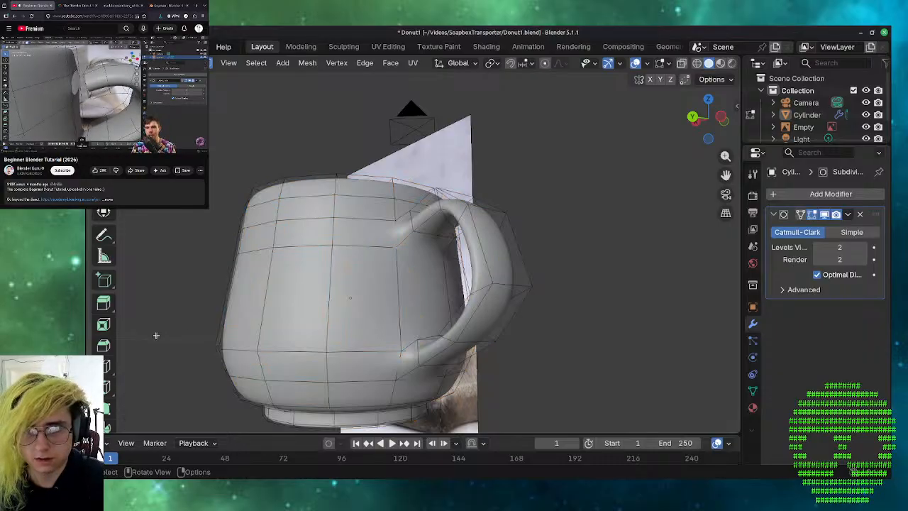
- Examine the mug's mesh and handle shape from several sides alongside the reference photo
middle_drag(156, 334, 205, 360)
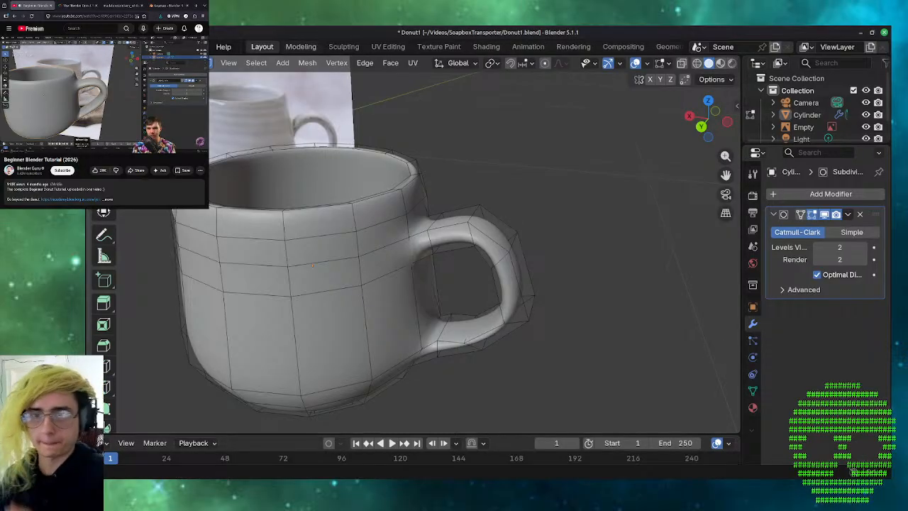
middle_drag(477, 321, 496, 328)
scroll(504, 288, down, 6)
scroll(468, 290, up, 1)
scroll(454, 291, up, 1)
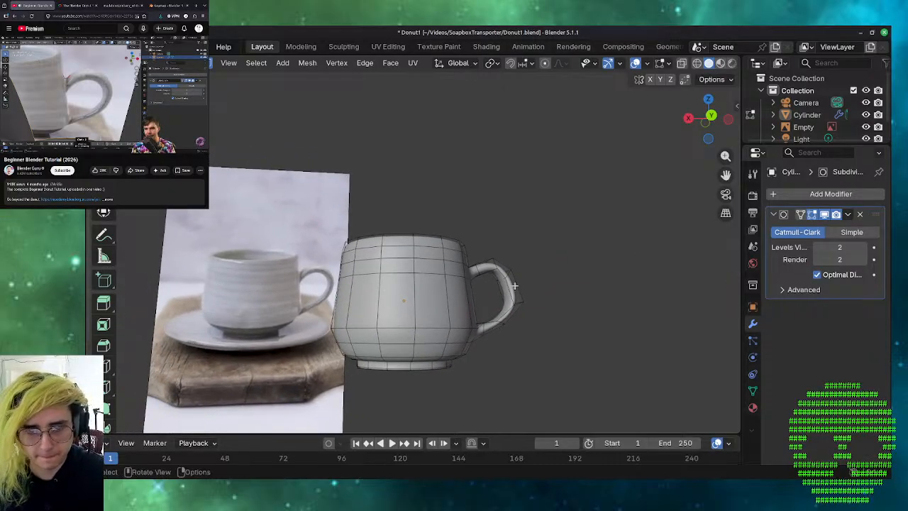
middle_drag(514, 285, 494, 305)
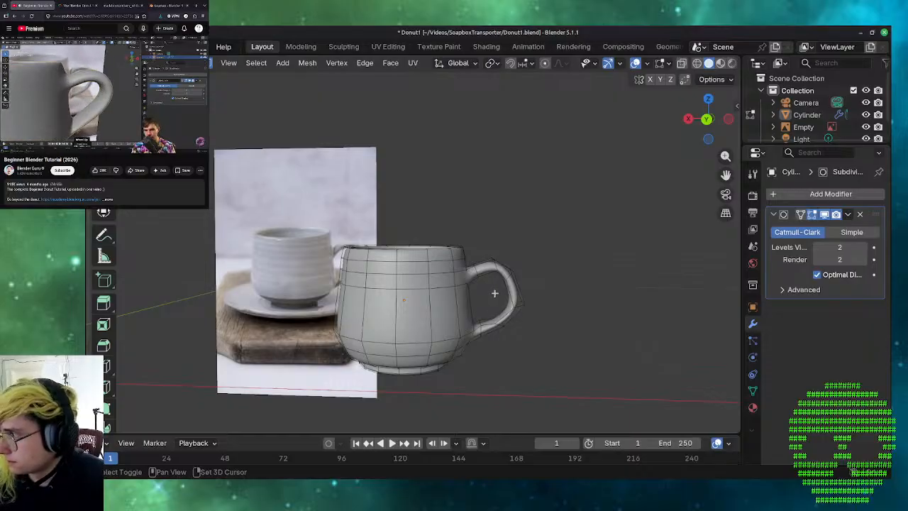
- Select the handle's edge loop beside the upper wall joint and move it down about 0.009 m along global Z
scroll(496, 293, up, 6)
middle_drag(647, 336, 511, 331)
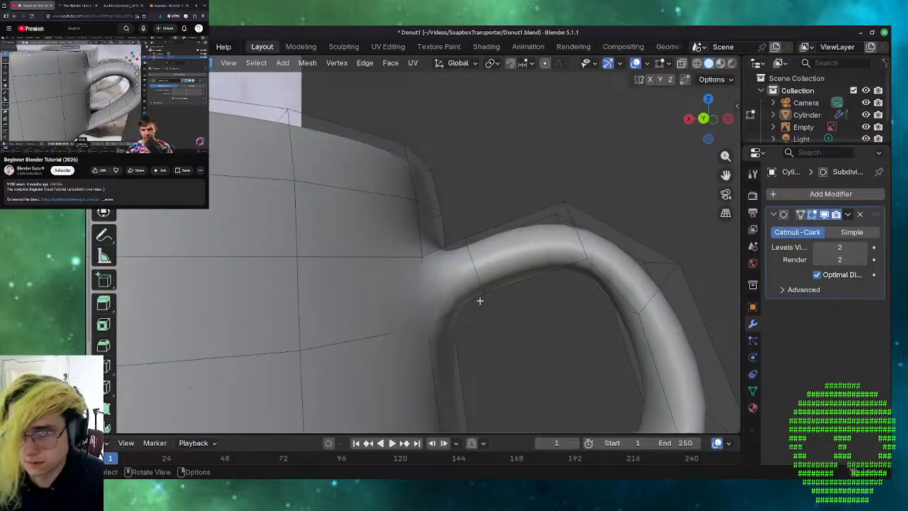
alt+click(481, 278)
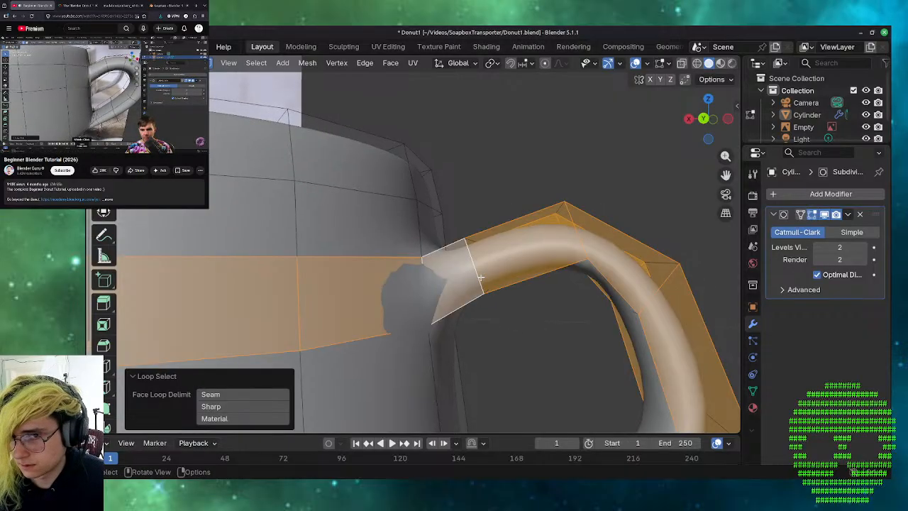
key(alt+a)
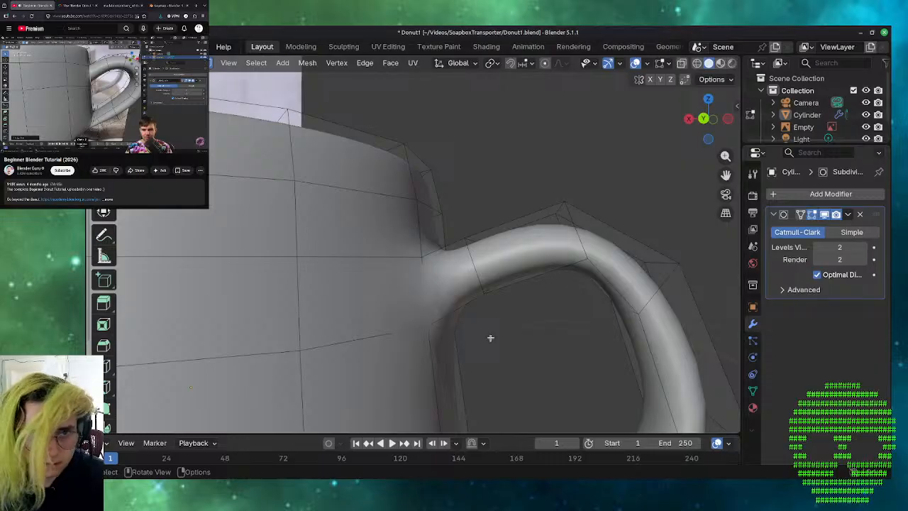
alt+click(467, 290)
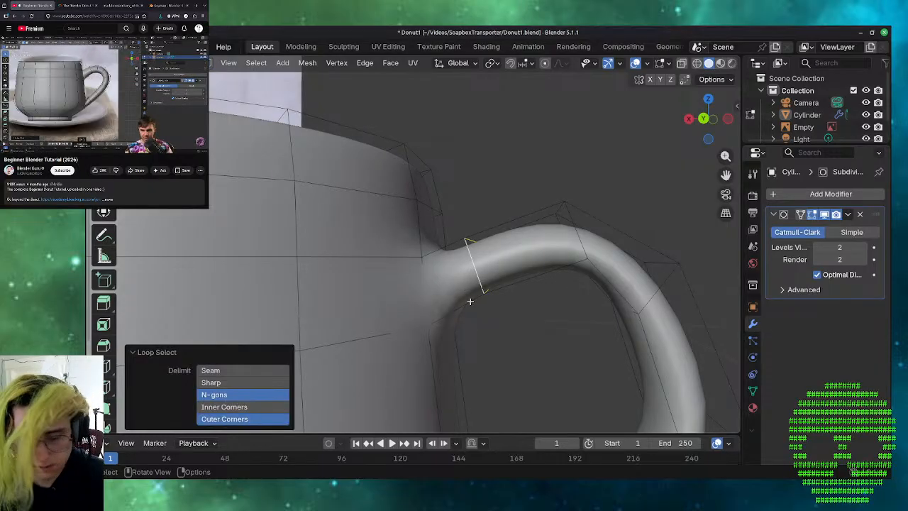
key(g)
key(z)
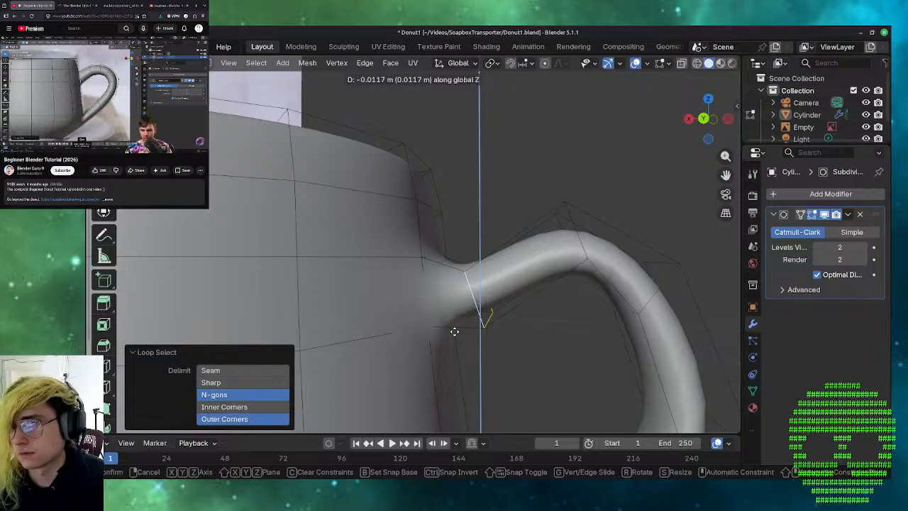
click(456, 325)
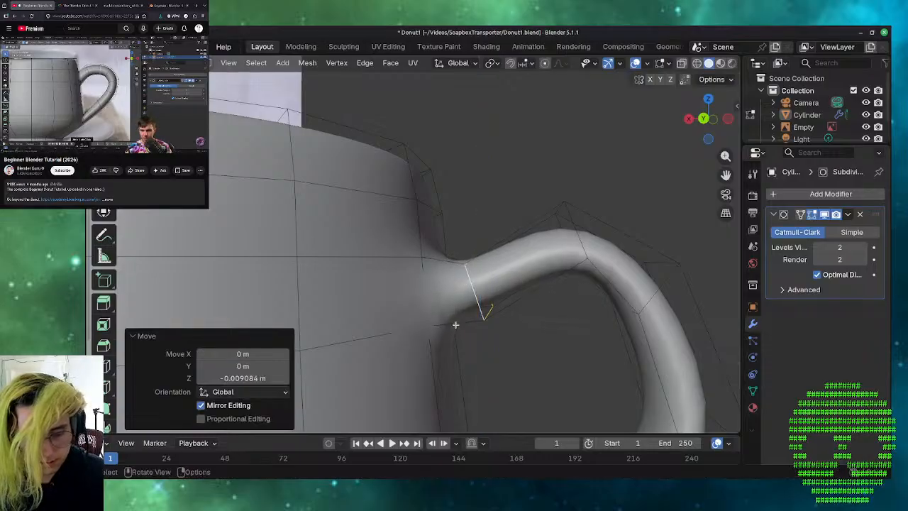
- Rotate the edge loop beside the upper joint about -17.3° around global Y, and clear the selection
key(r)
key(y)
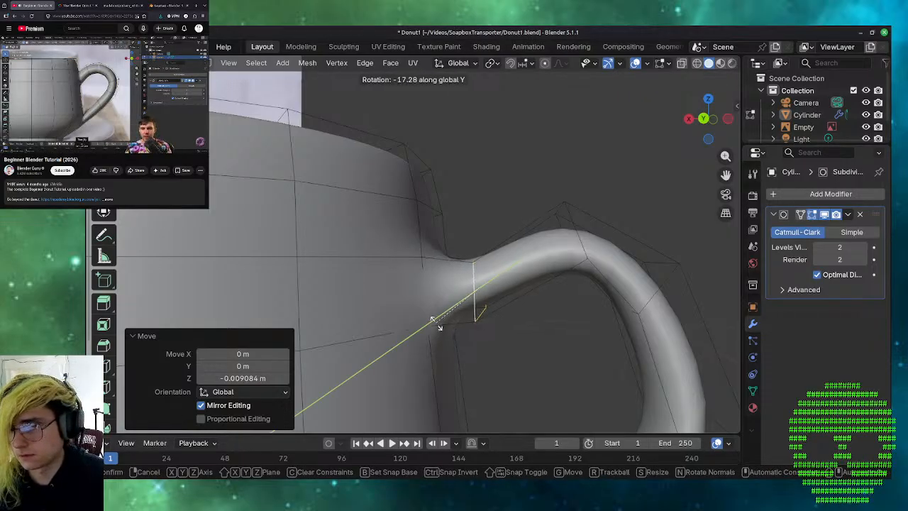
click(436, 323)
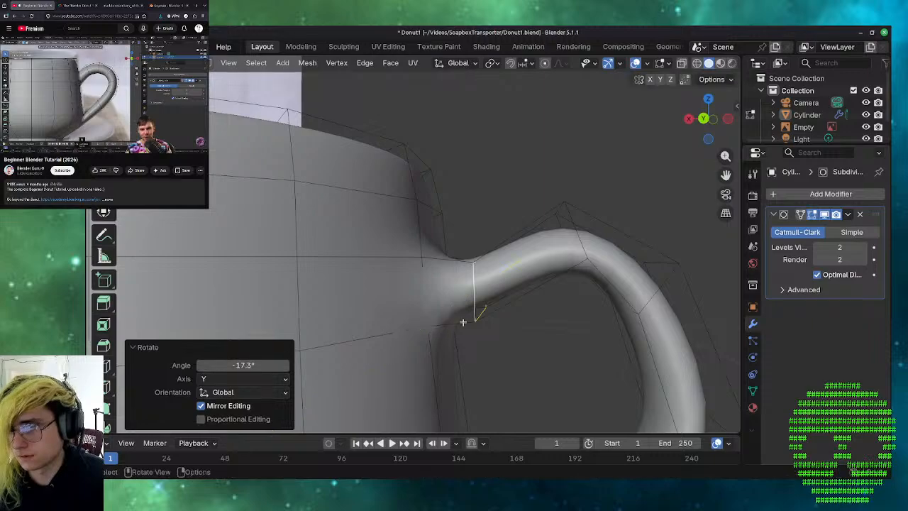
click(548, 337)
- Select the edge loop at the handle's outermost bend and rotate it about -20.8° around global Y
scroll(548, 337, down, 5)
middle_drag(486, 324, 569, 312)
scroll(494, 314, down, 3)
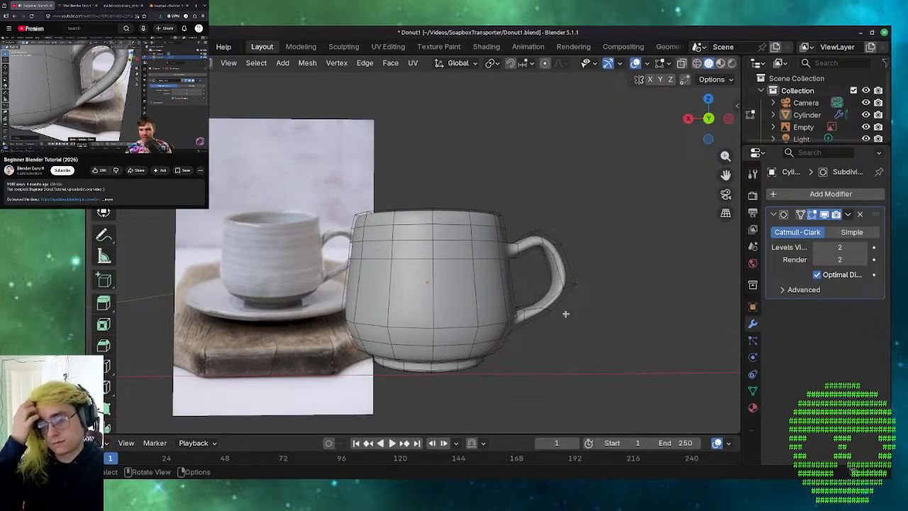
scroll(611, 286, up, 6)
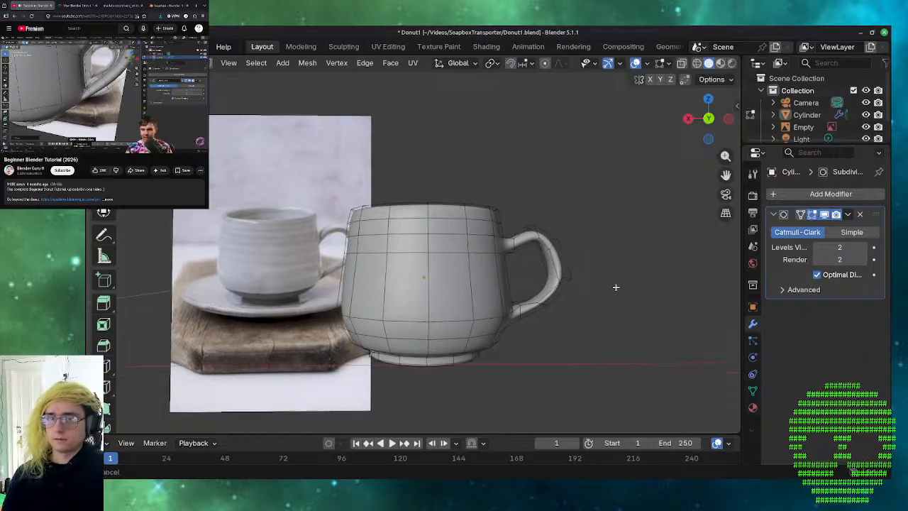
scroll(541, 306, up, 1)
shift+middle_drag(615, 328, 498, 336)
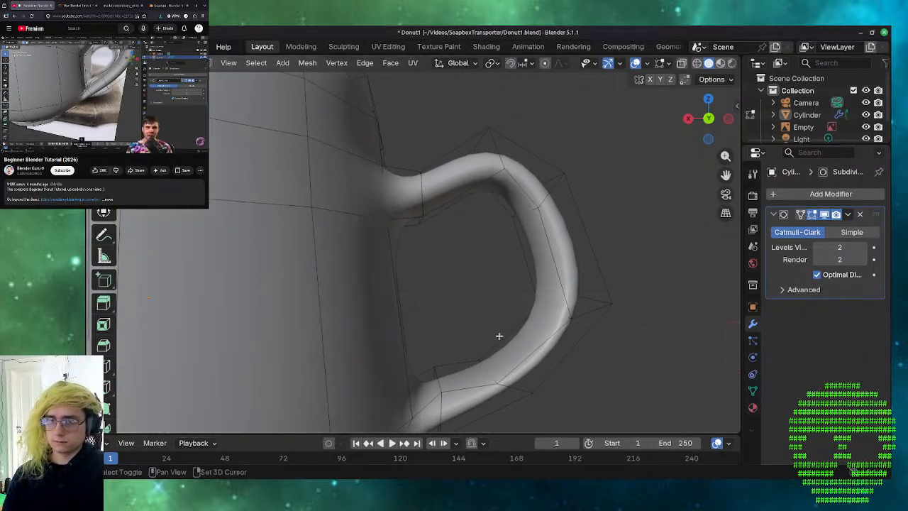
alt+click(584, 311)
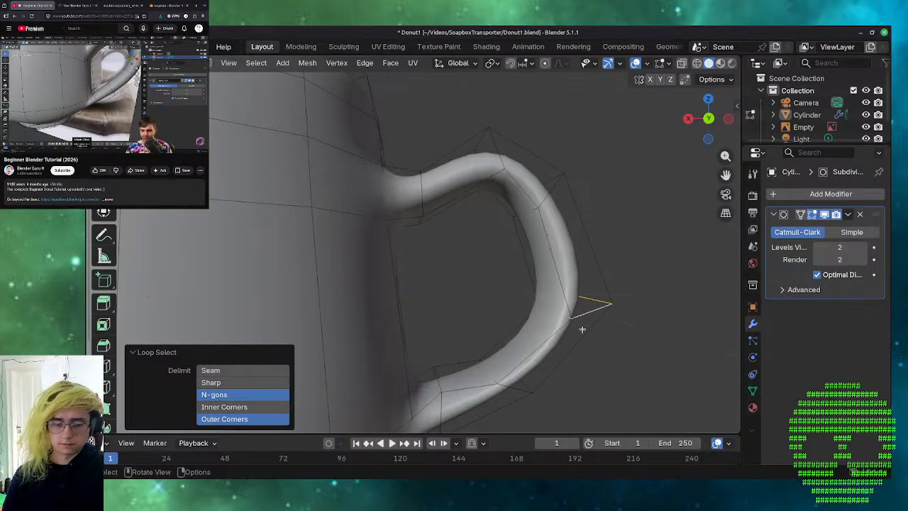
key(r)
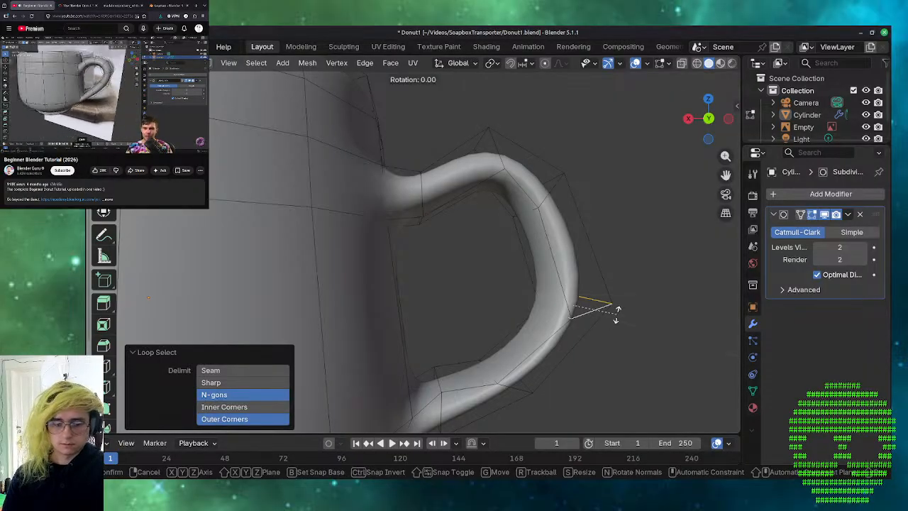
key(y)
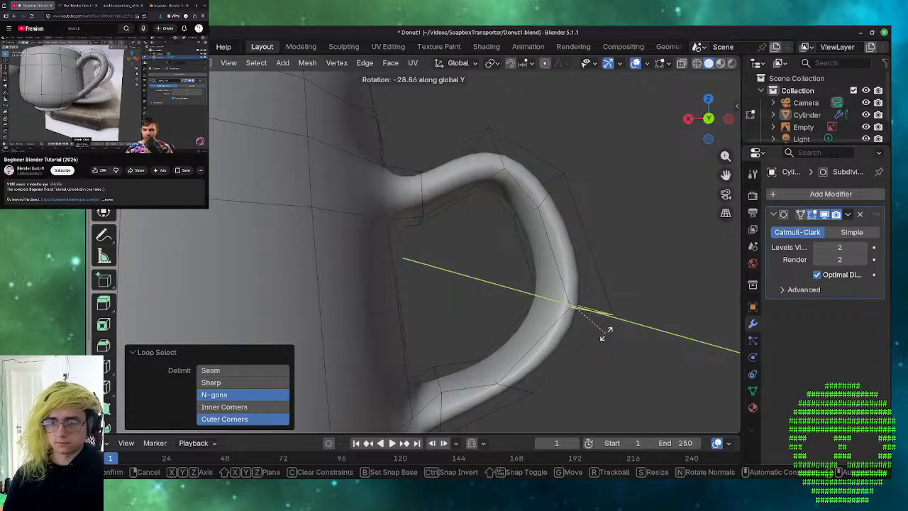
click(615, 332)
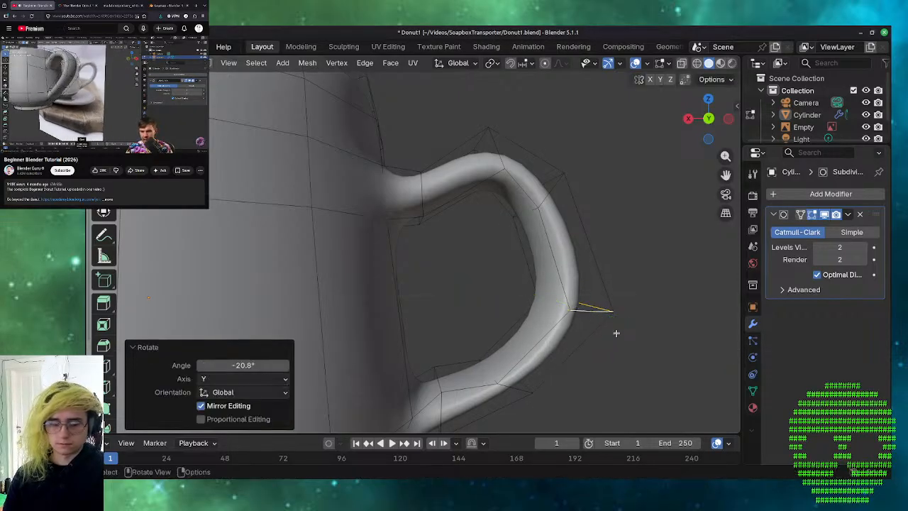
- Move the outermost handle loop about 0.012 m along global X toward the mug wall
key(g)
key(x)
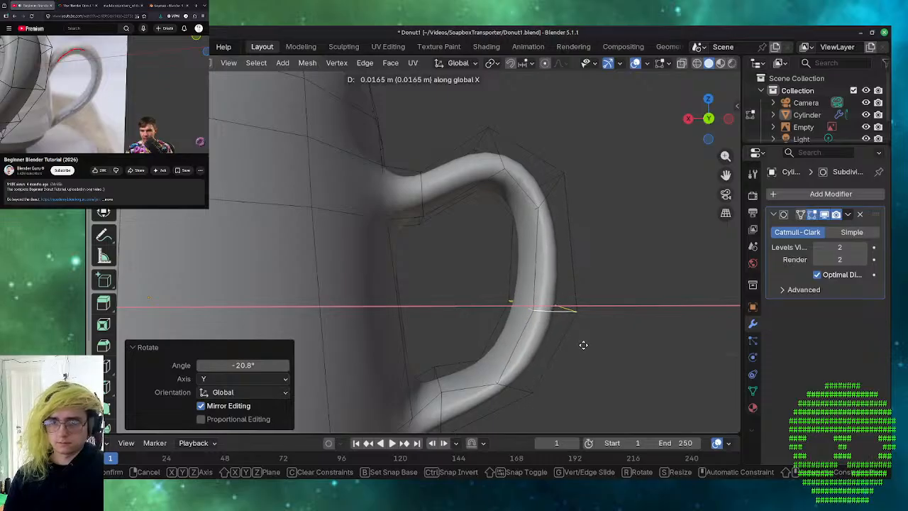
click(593, 353)
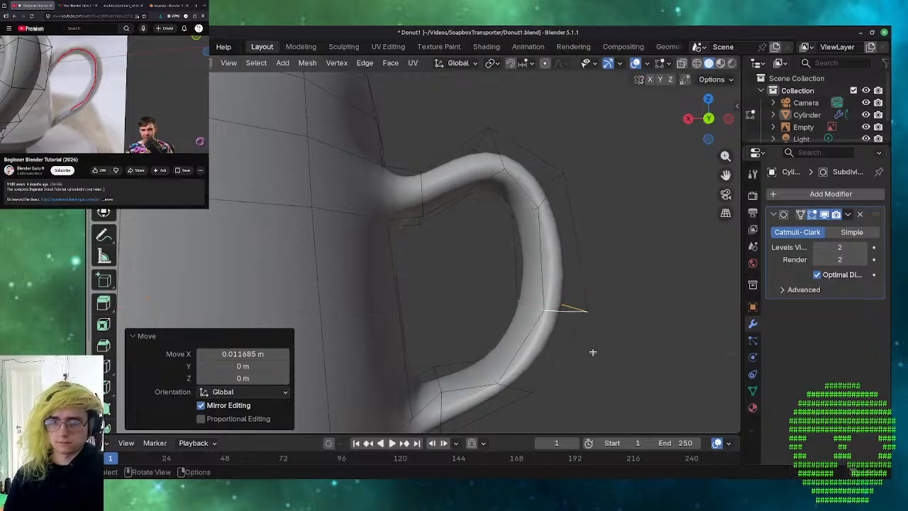
- Select the edge loop at the handle's top bend, rotate it about -24° around global Y, and clear the selection
scroll(592, 354, down, 7)
shift+middle_drag(521, 360, 492, 361)
scroll(518, 368, up, 4)
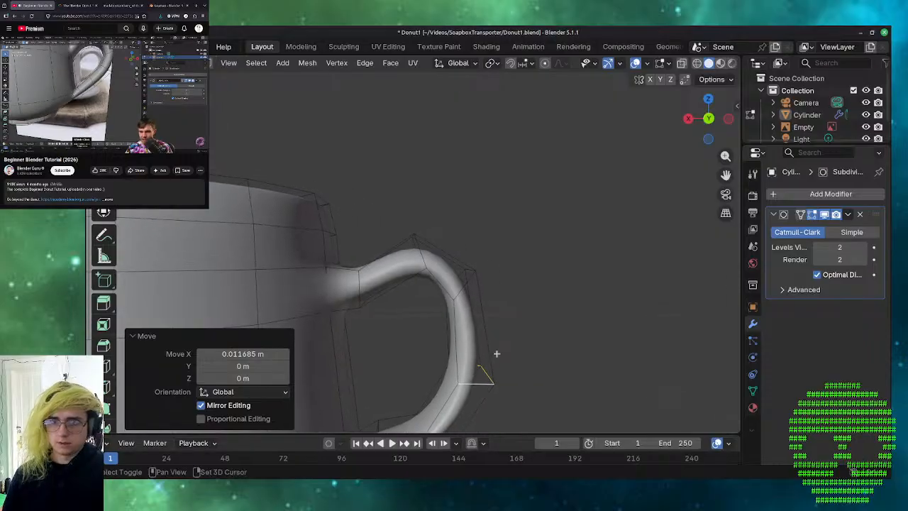
alt+click(422, 259)
key(r)
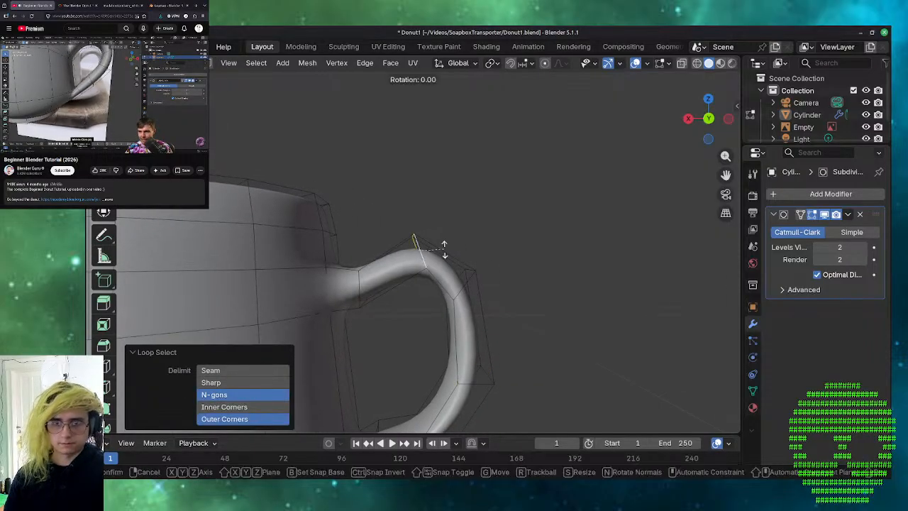
key(y)
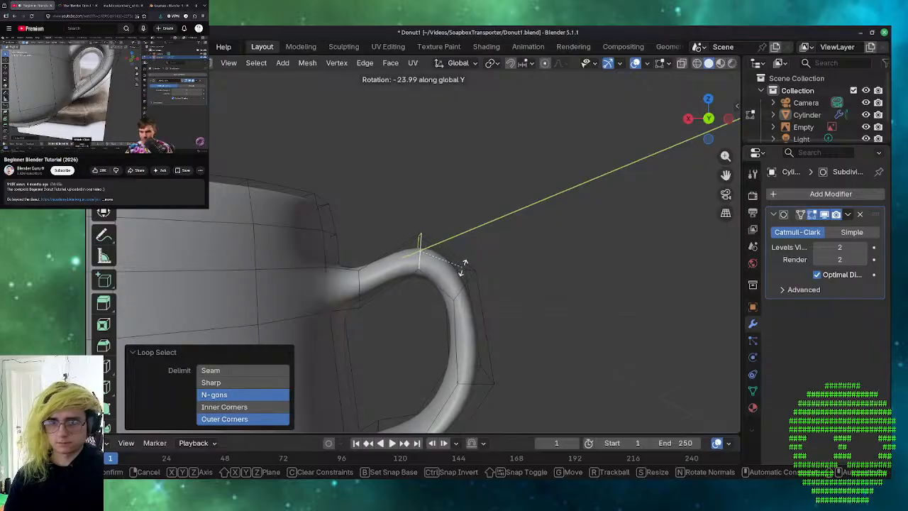
click(465, 268)
click(558, 306)
- Select the edge loop on the handle's lower bend, rotate it about -47° around global Y, and clear the selection
middle_drag(559, 306, 670, 363)
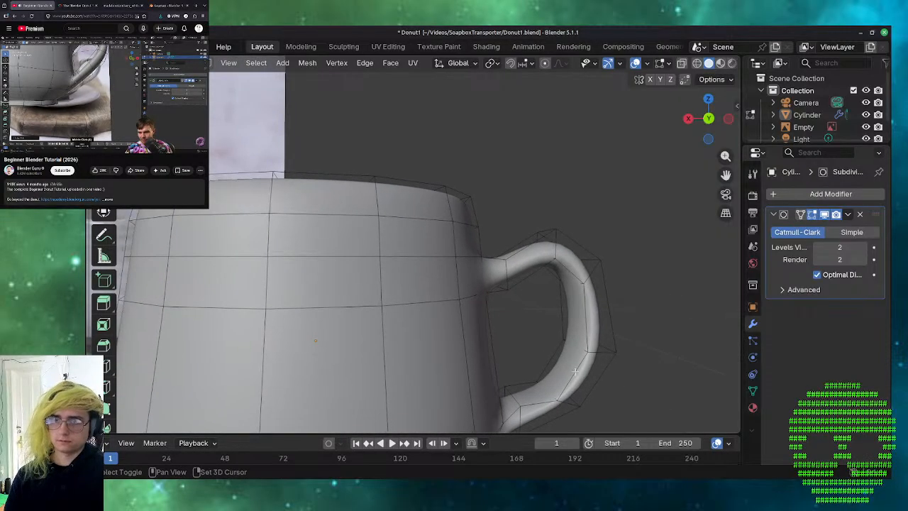
shift+middle_drag(408, 414, 572, 376)
scroll(452, 381, down, 4)
middle_drag(452, 381, 419, 409)
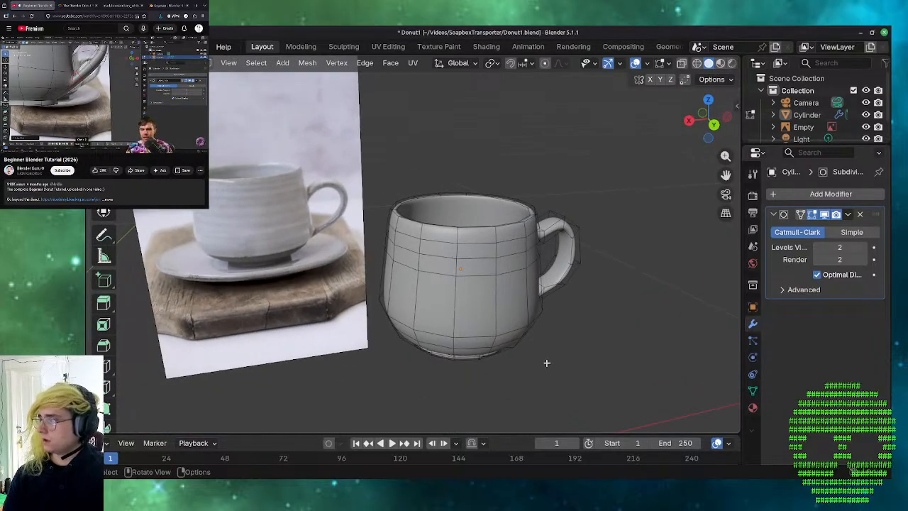
middle_drag(554, 360, 469, 334)
scroll(520, 355, up, 4)
shift+middle_drag(521, 356, 429, 204)
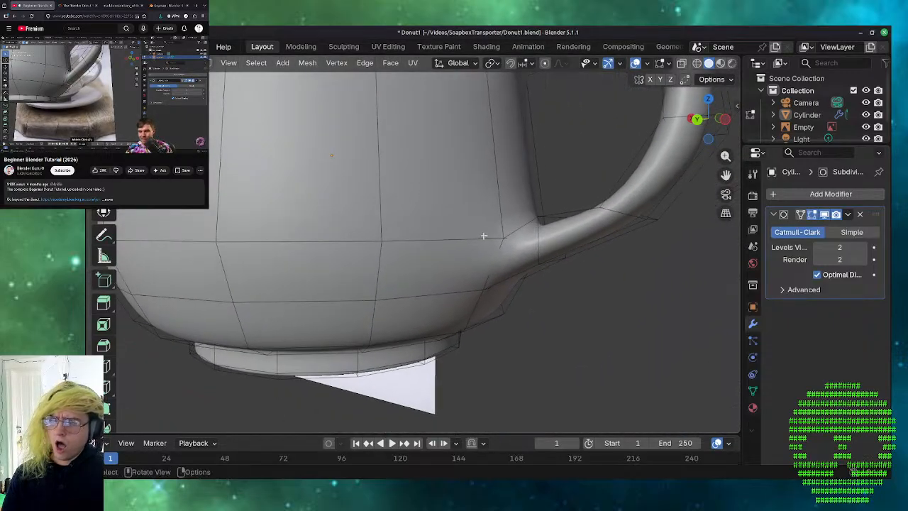
middle_drag(483, 235, 476, 257)
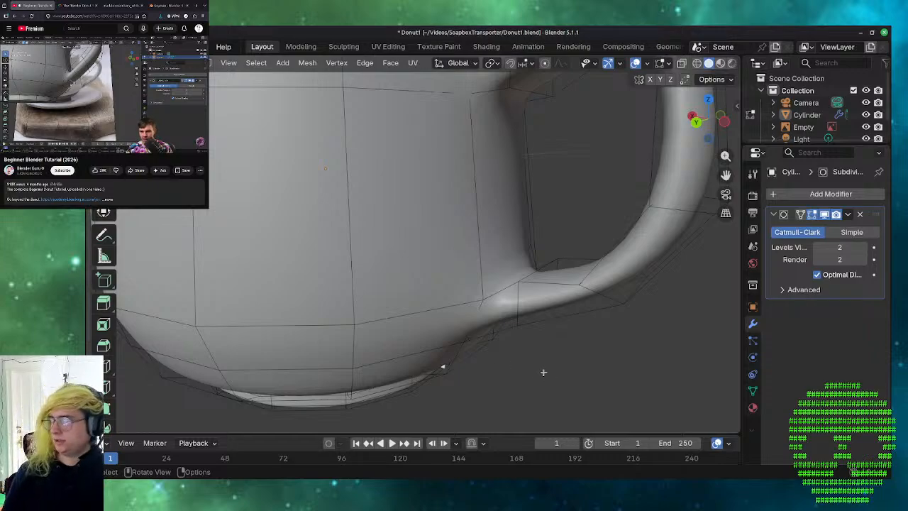
alt+click(594, 291)
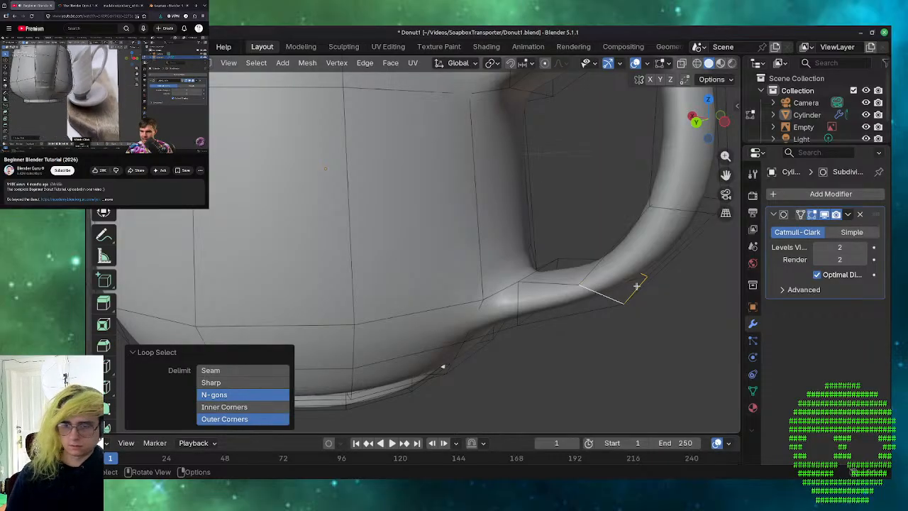
key(r)
key(y)
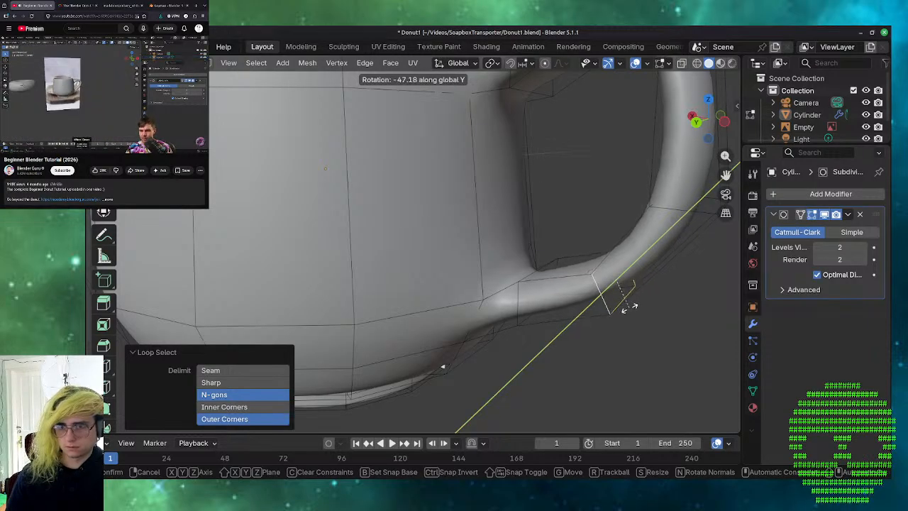
click(629, 307)
click(641, 348)
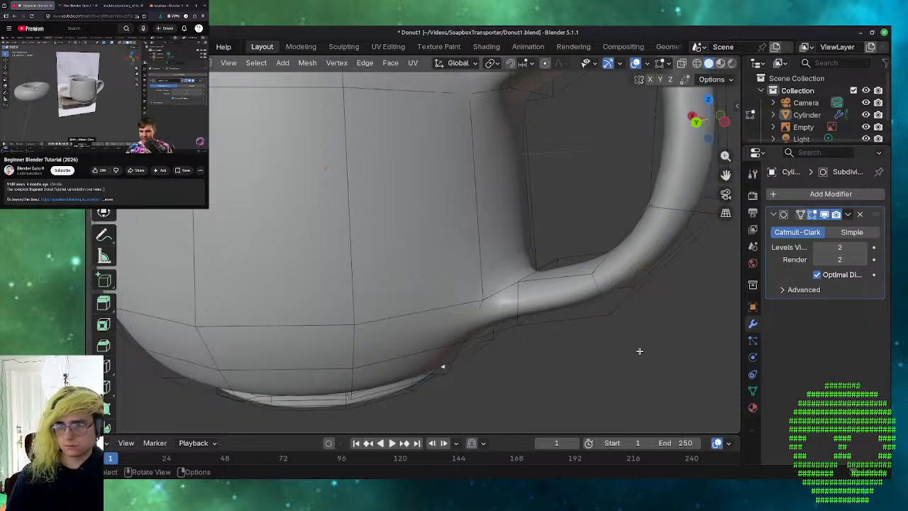
- Examine the reshaped handle and the whole mug from several sides against the reference photo
middle_drag(640, 348, 629, 372)
scroll(630, 372, down, 6)
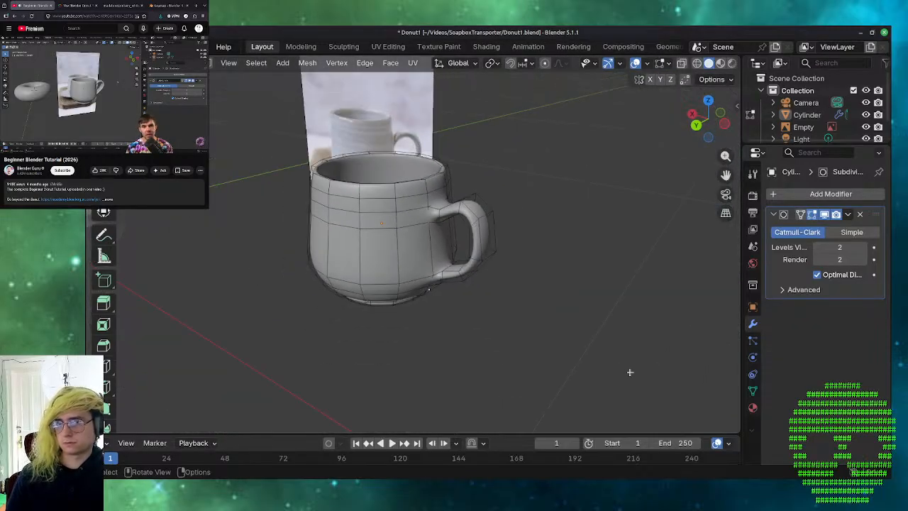
scroll(452, 348, up, 2)
middle_drag(451, 348, 549, 310)
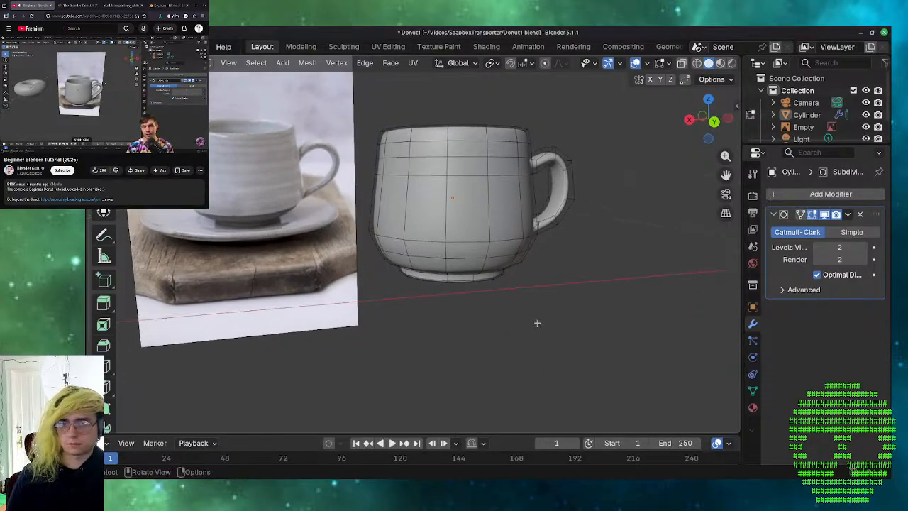
scroll(536, 322, down, 3)
scroll(534, 325, up, 5)
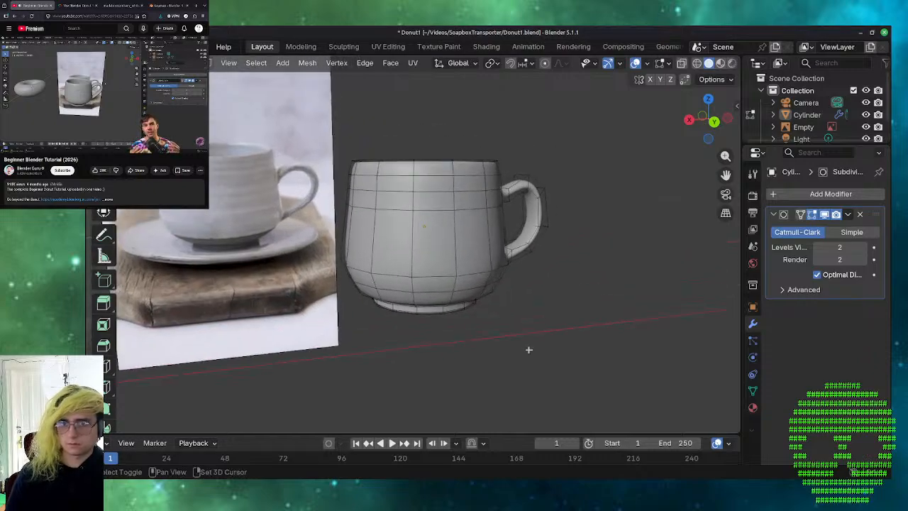
middle_drag(547, 330, 413, 326)
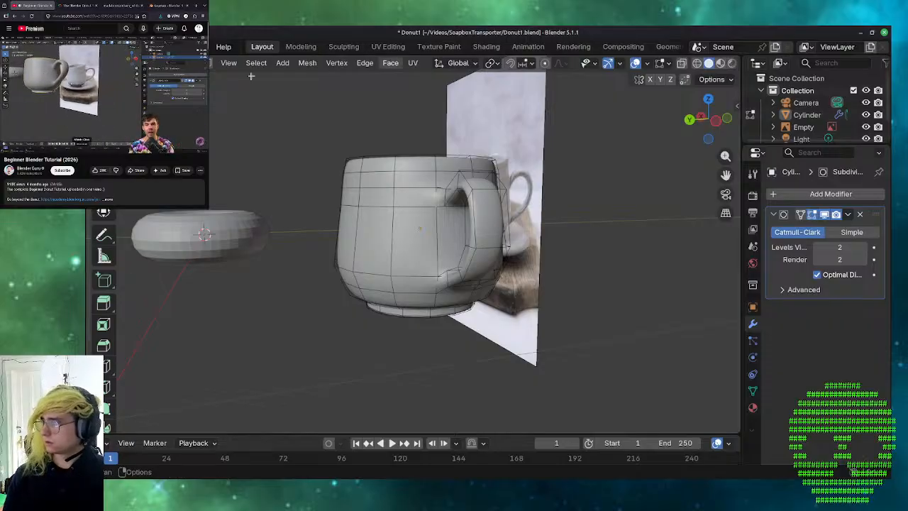
- Pause the tutorial video and return the mug to Object Mode to view the smooth result beside the reference photo
click(79, 77)
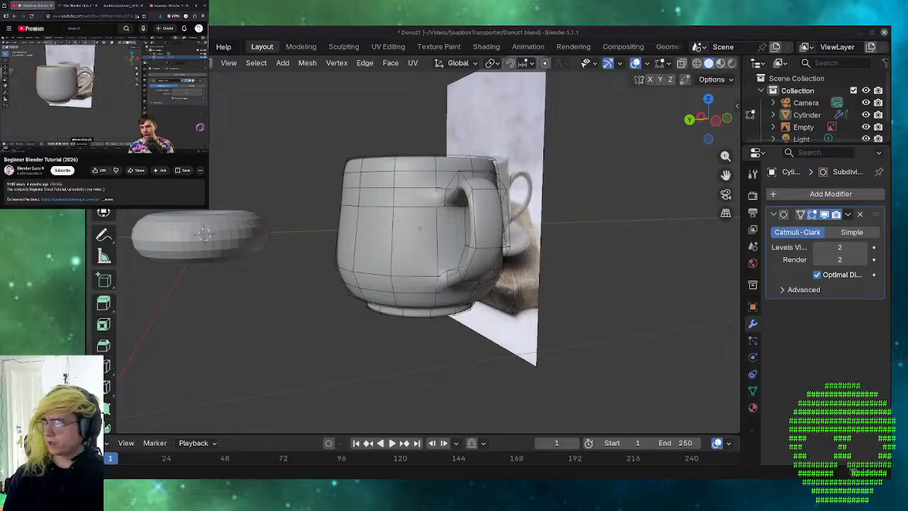
scroll(425, 358, down, 10)
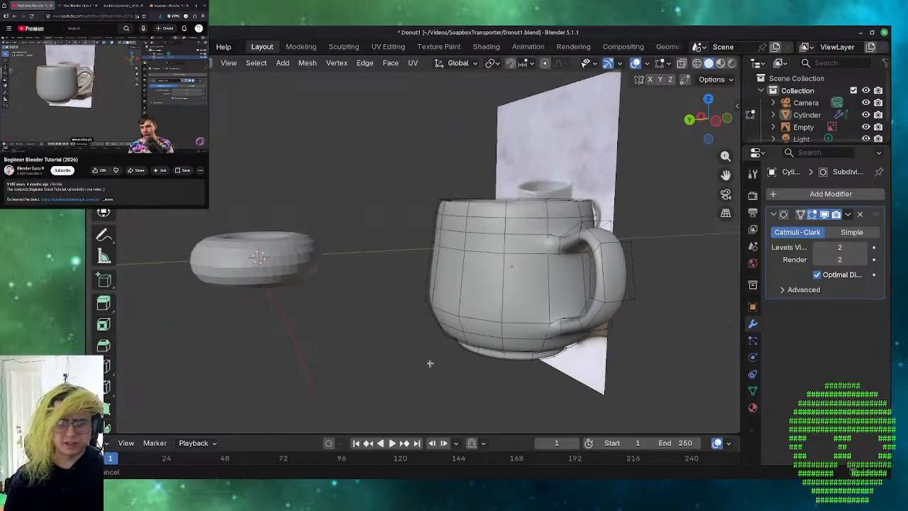
shift+middle_drag(394, 264, 490, 328)
key(Tab)
scroll(517, 306, up, 6)
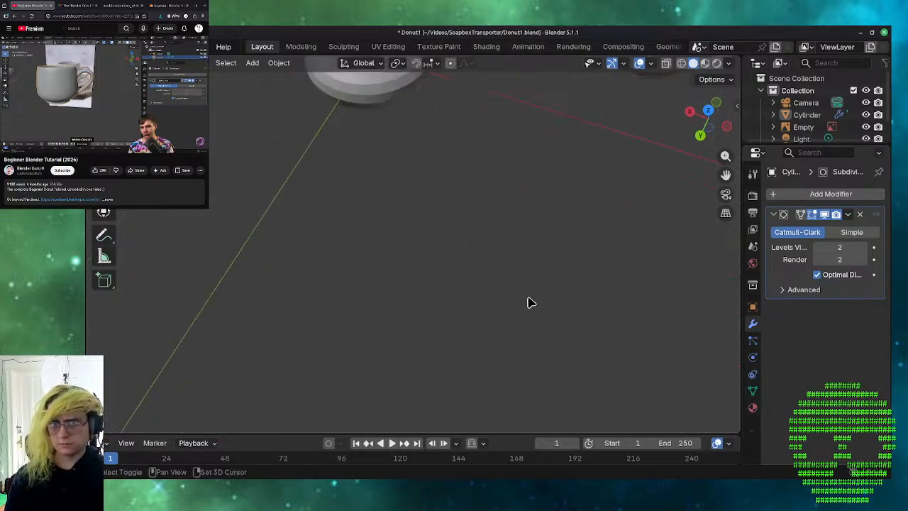
shift+middle_drag(530, 302, 421, 286)
scroll(421, 286, down, 4)
middle_drag(449, 237, 461, 254)
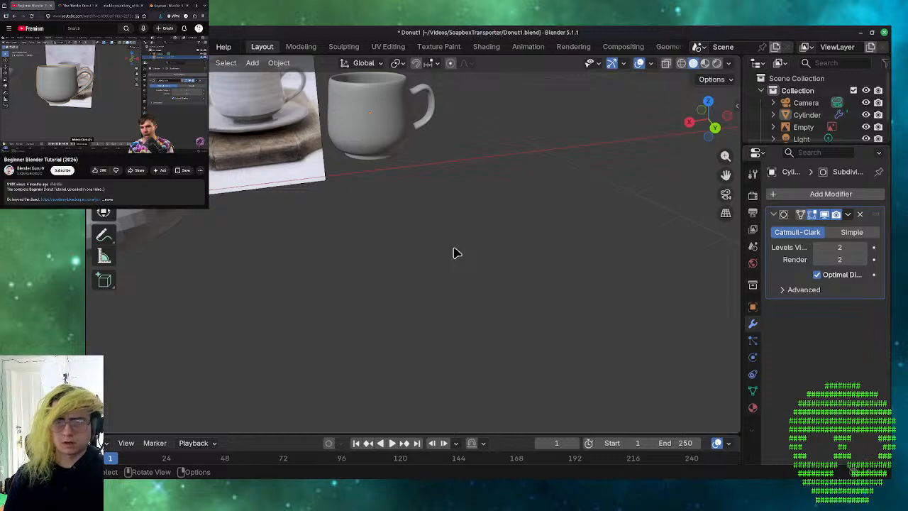
- Add a mesh circle at the origin and scale it uniformly to about 0.266
key(shift+a)
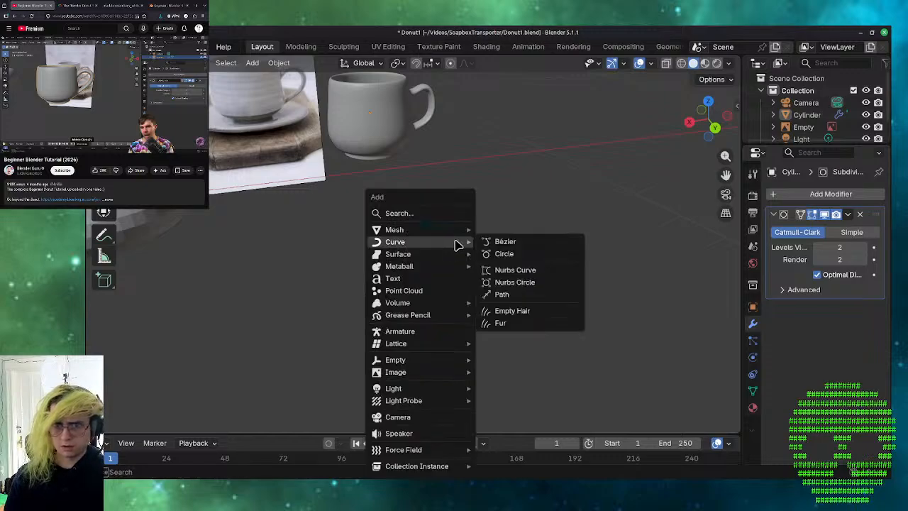
mouse_move(464, 229)
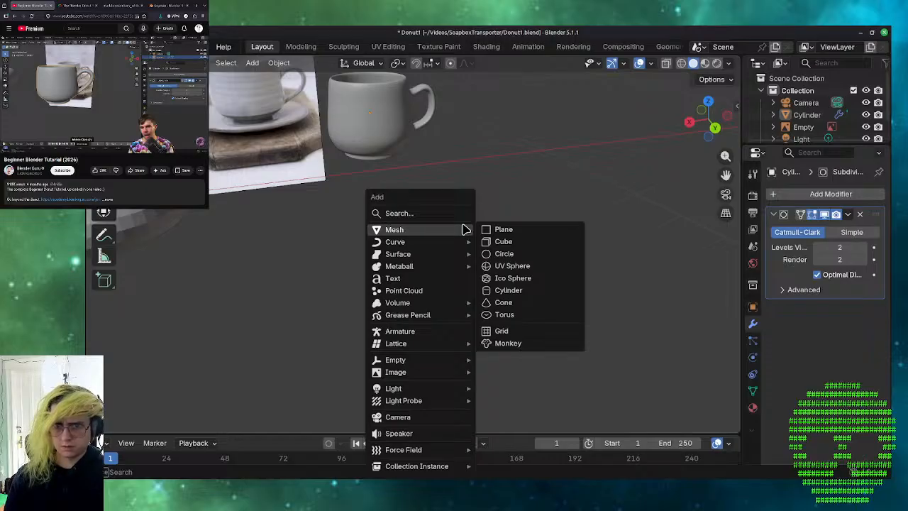
click(497, 254)
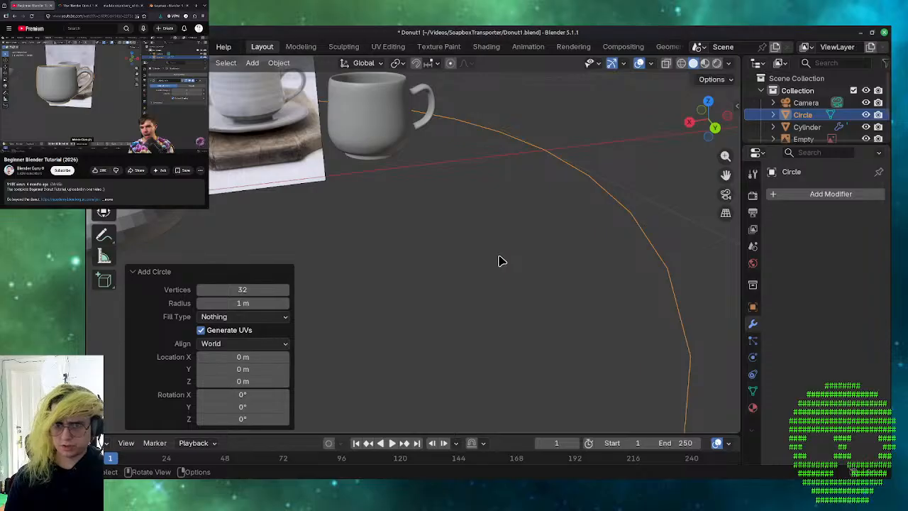
scroll(500, 261, down, 5)
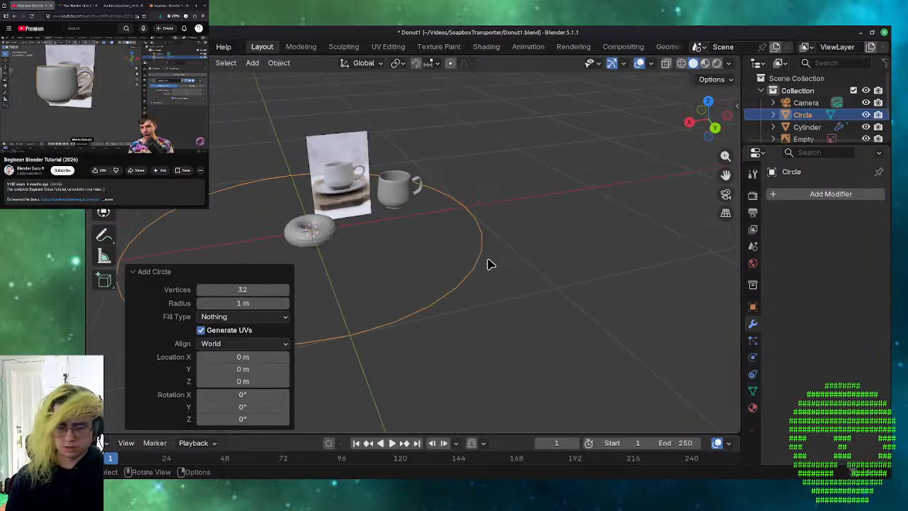
key(s)
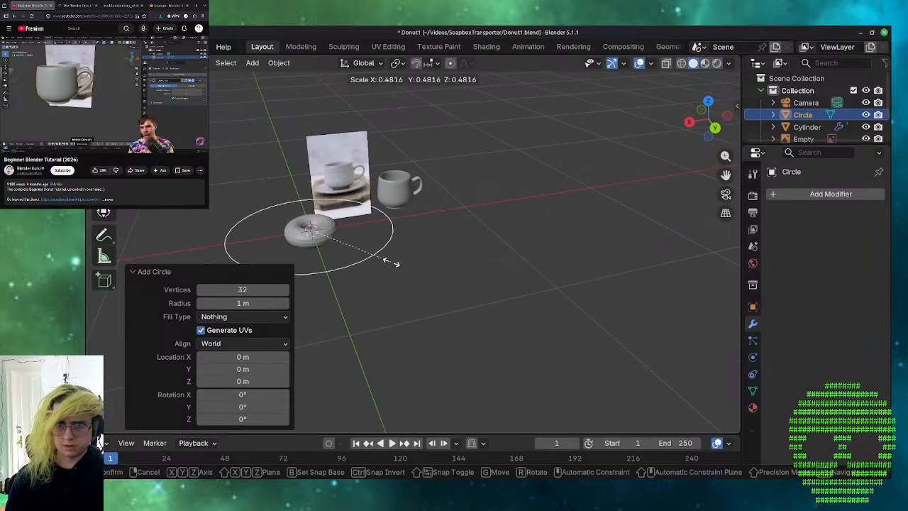
click(340, 265)
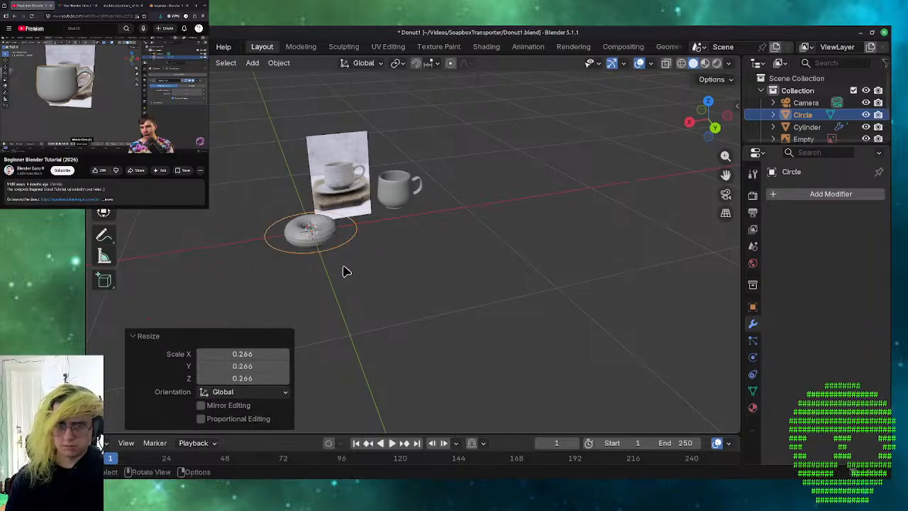
- Move the circle about -0.74 m in X, 0.33 m in Y and -0.11 m in Z, and deselect it
key(g)
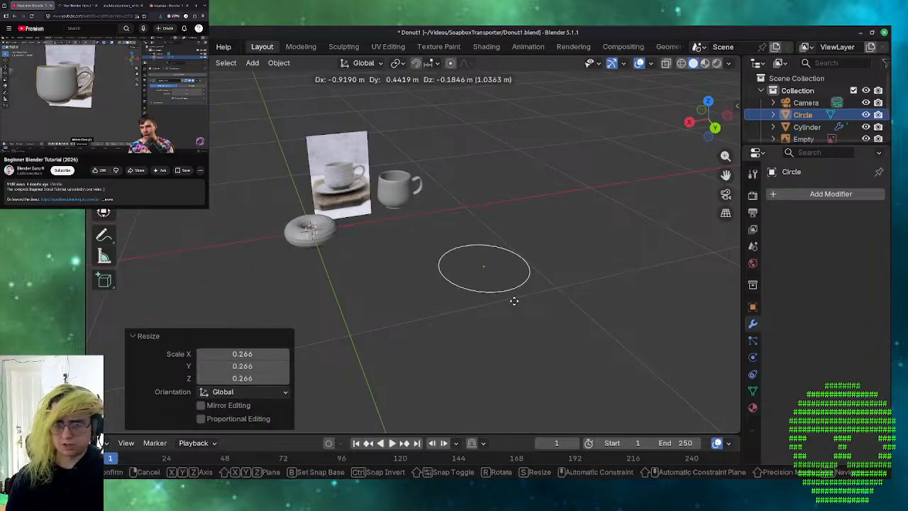
click(479, 289)
scroll(575, 322, up, 4)
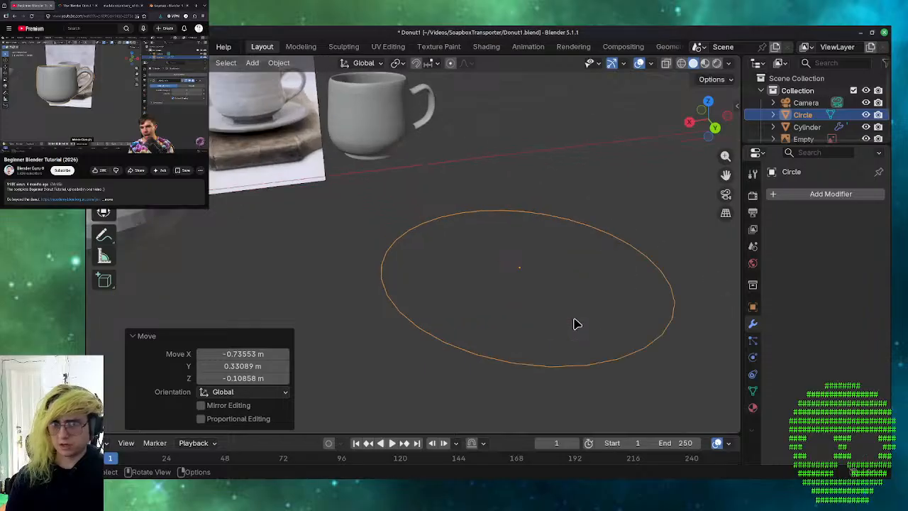
click(463, 384)
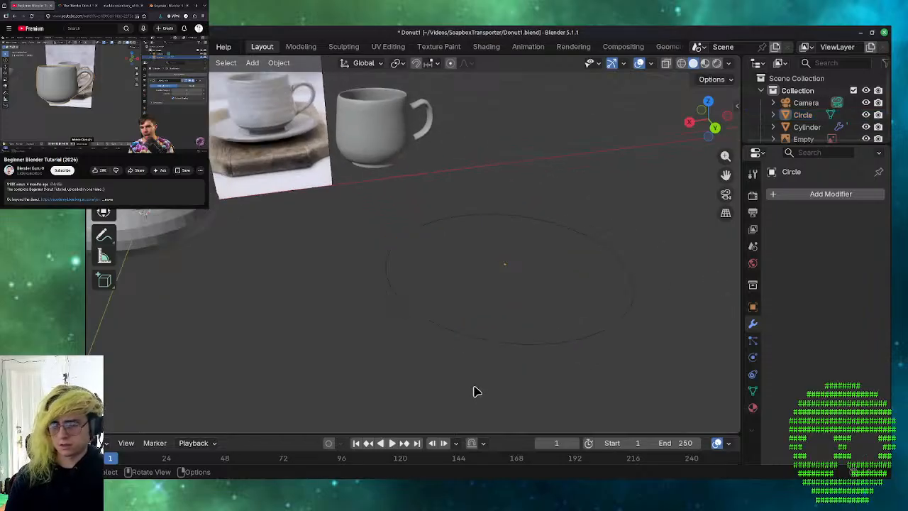
middle_drag(474, 390, 532, 397)
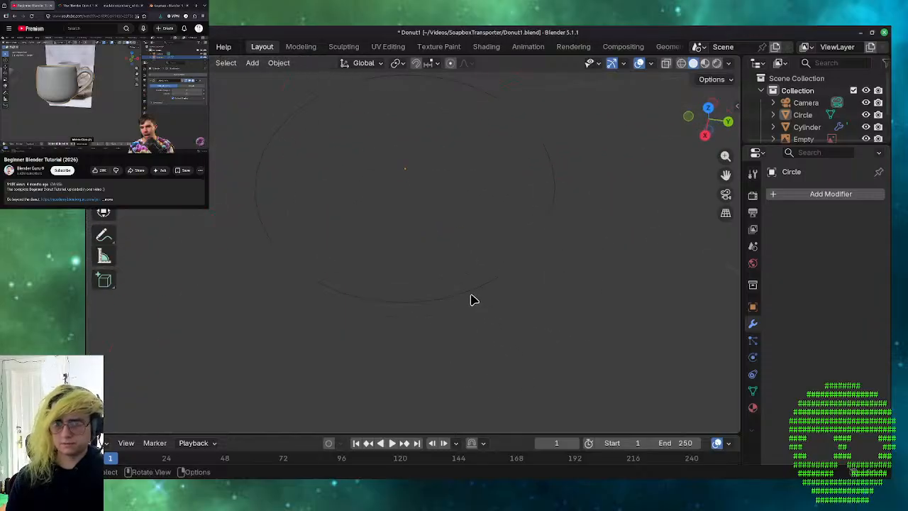
- Try deleting every object in the scene, and undo the deletion
key(a)
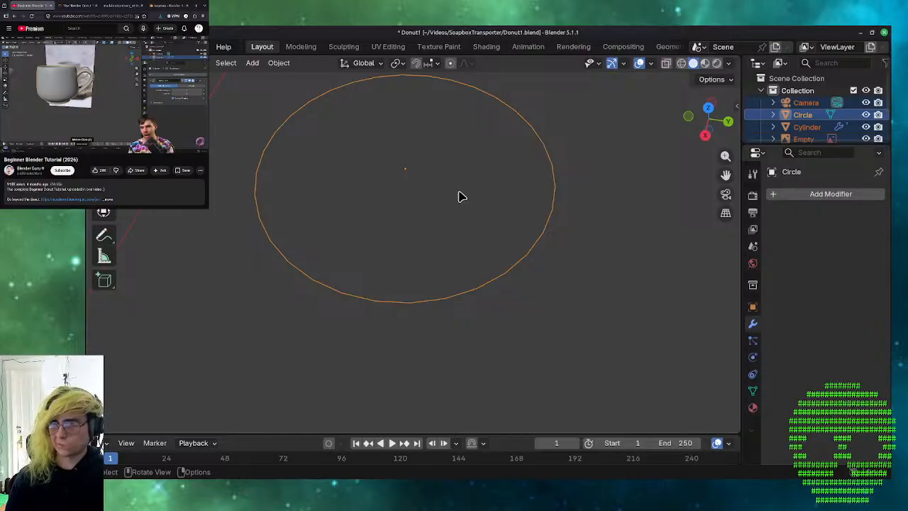
key(Delete)
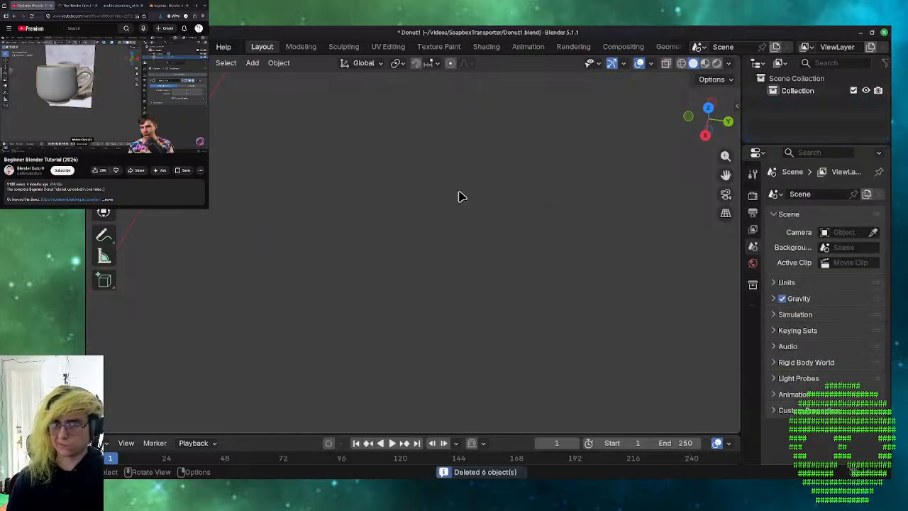
scroll(484, 223, down, 14)
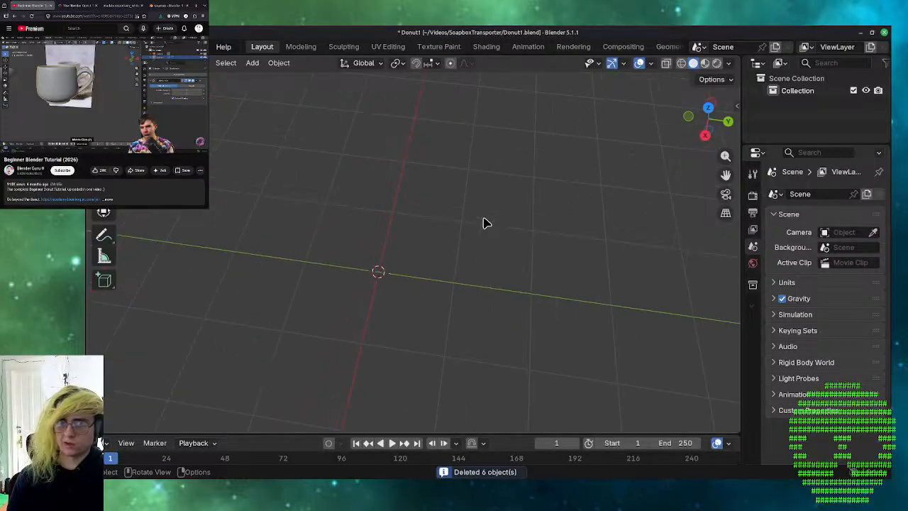
key(ctrl+z)
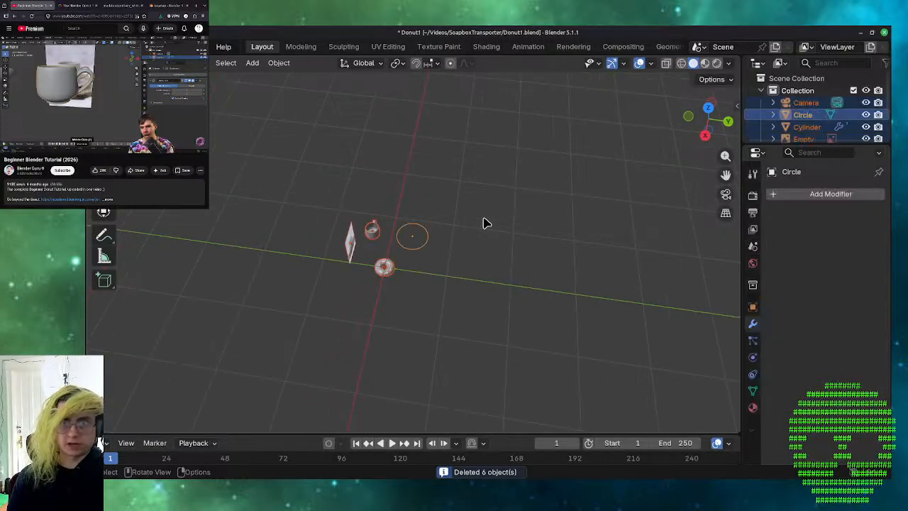
key(KP_Decimal)
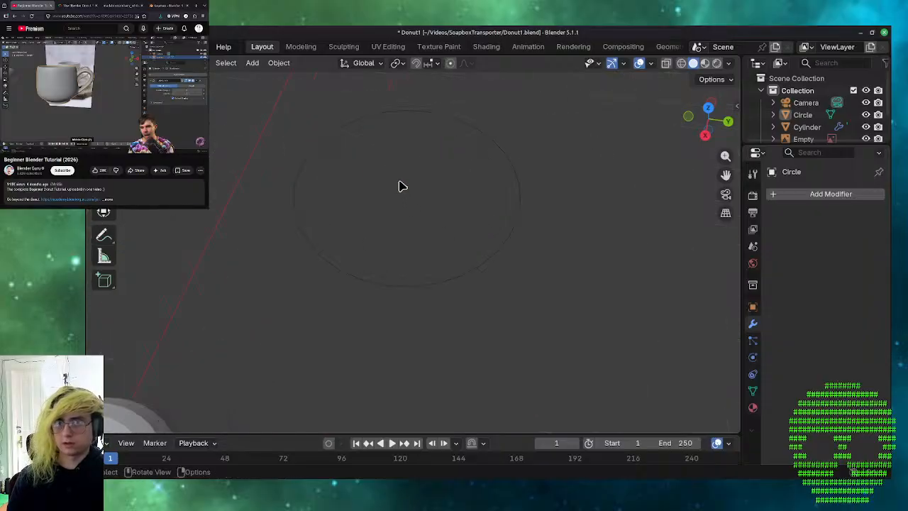
- Select only the empty circle and delete it
click(408, 188)
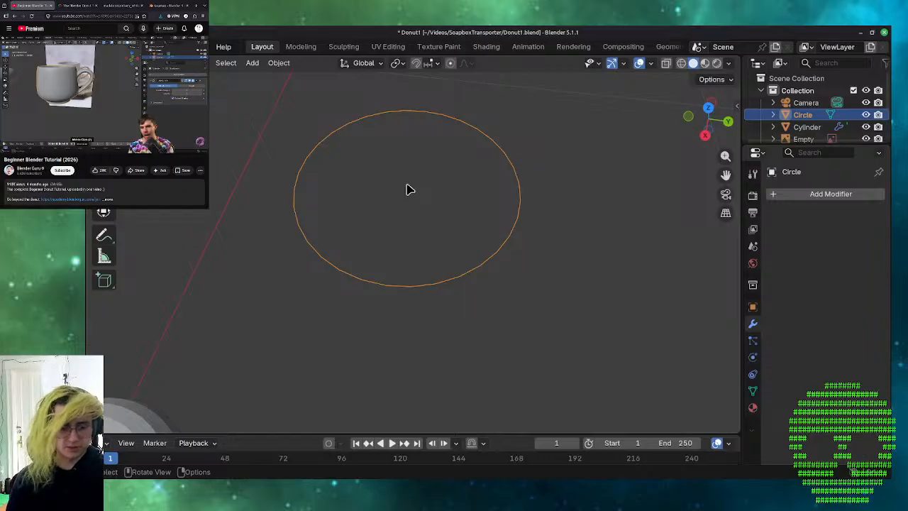
key(x)
click(390, 184)
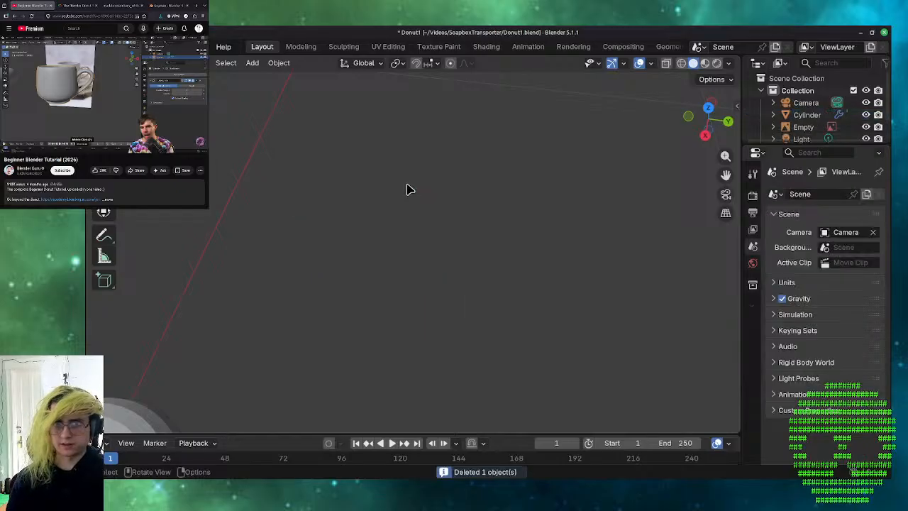
- Add a mesh cylinder at the origin with 9 vertices, a 0.2 m radius and a 0.01 m depth
middle_drag(462, 217, 385, 193)
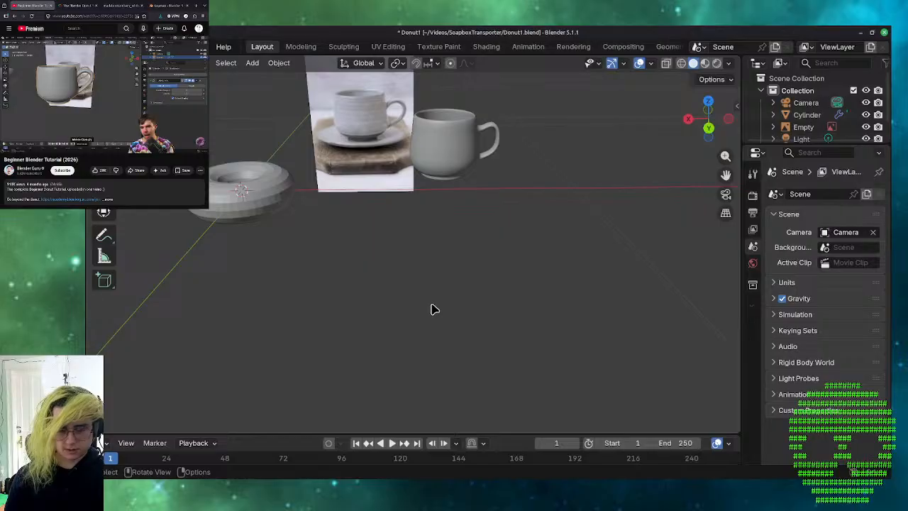
key(shift+a)
mouse_move(433, 230)
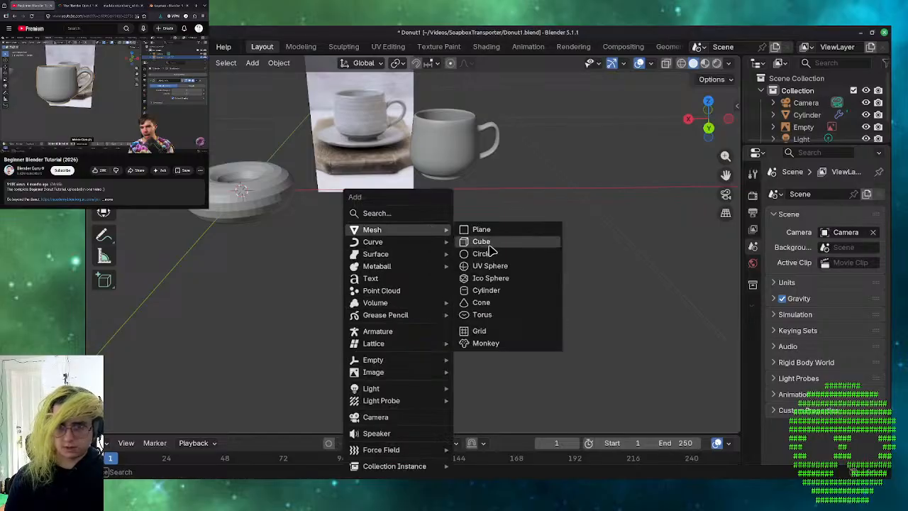
click(503, 290)
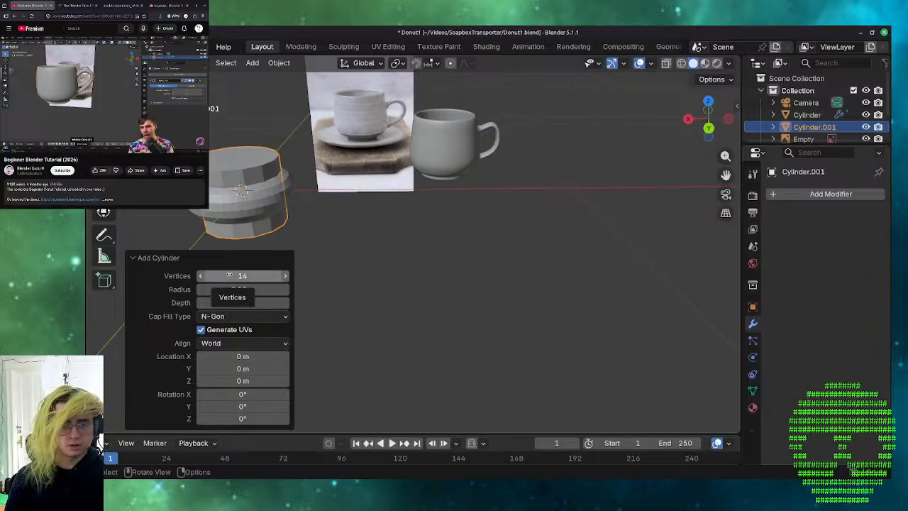
drag(229, 275, 180, 302)
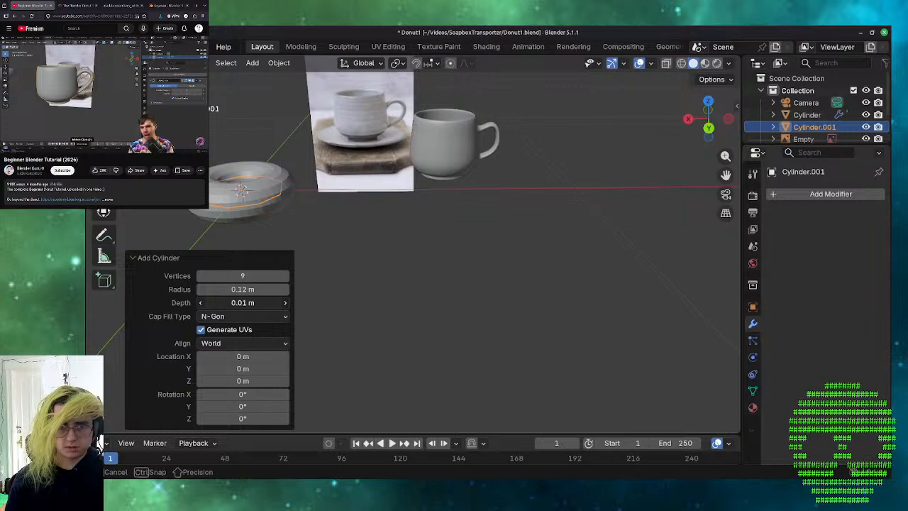
drag(180, 302, 180, 302)
mouse_move(234, 288)
mouse_down()
mouse_move(269, 289)
mouse_move(247, 288)
mouse_up()
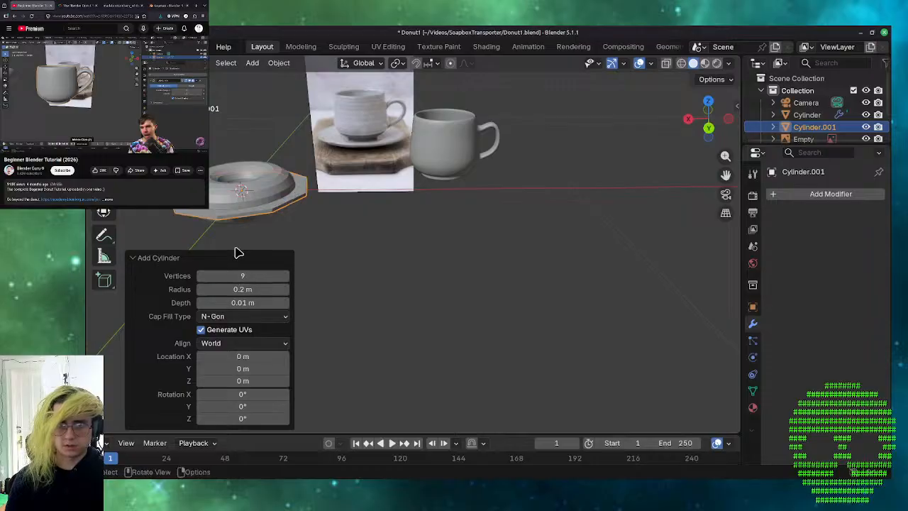
click(237, 252)
- Move the flat cylinder from the donut to below the mug, then shift it about -0.13 m in X and 0.19 m in Y
click(218, 219)
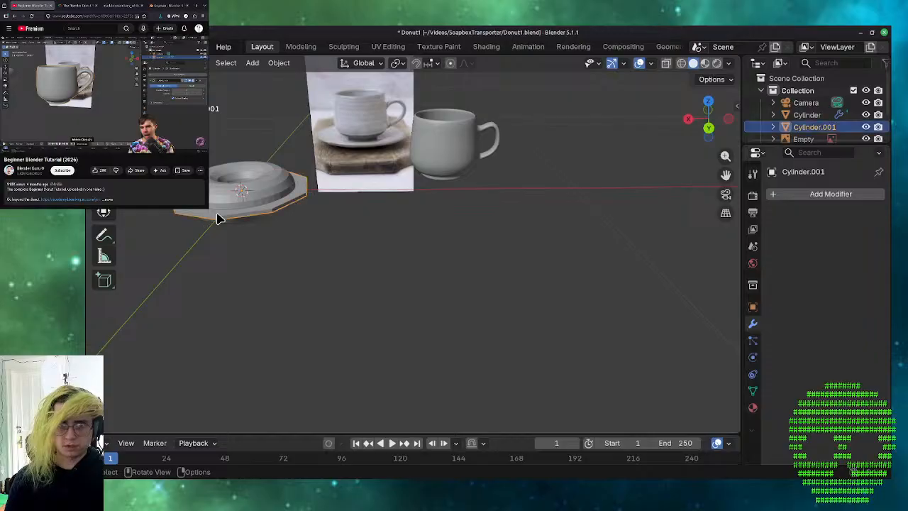
key(g)
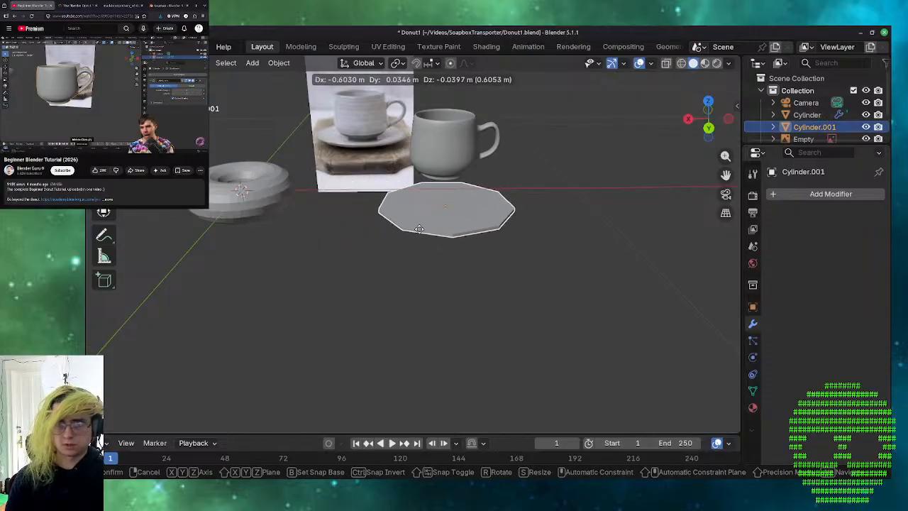
click(414, 232)
scroll(425, 262, up, 2)
middle_drag(403, 262, 498, 271)
shift+middle_drag(417, 266, 584, 284)
key(g)
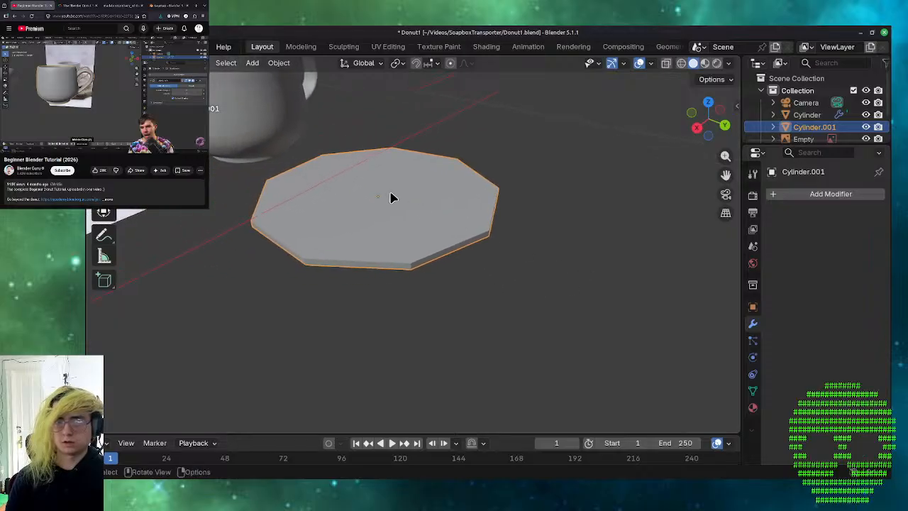
click(527, 192)
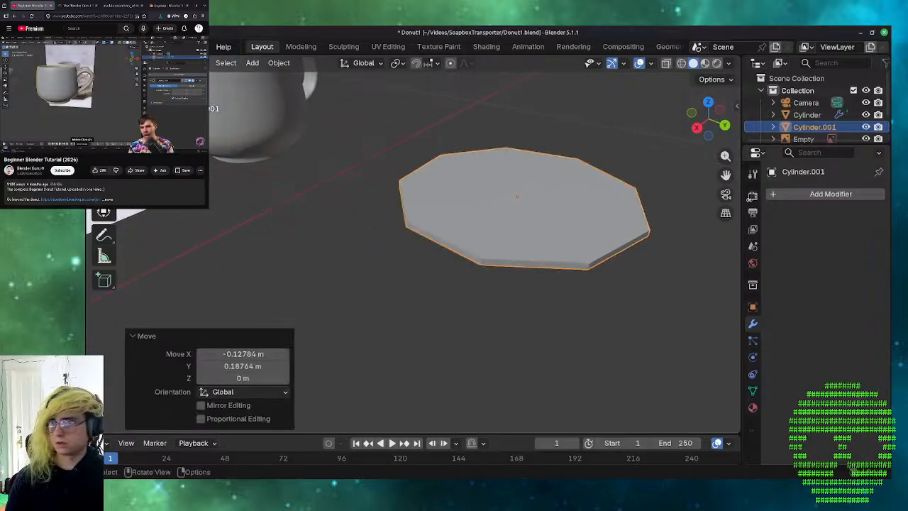
- Try a Subdivision Surface modifier on the flat cylinder, examine the rounded shape from several angles, and remove the modifier
click(785, 194)
mouse_move(785, 197)
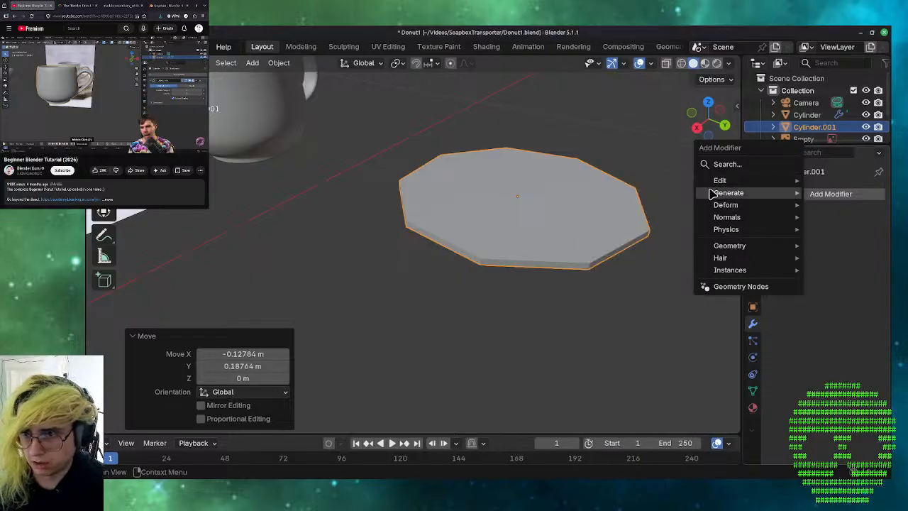
mouse_move(729, 192)
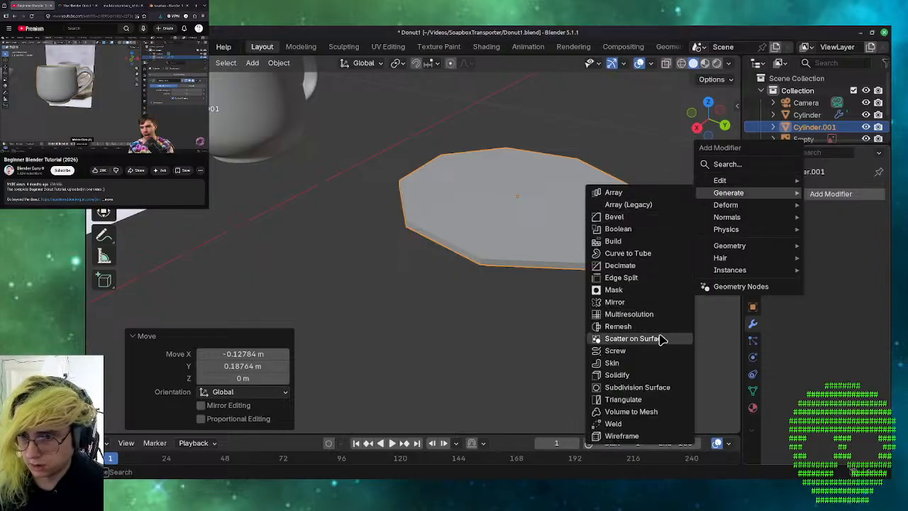
click(636, 387)
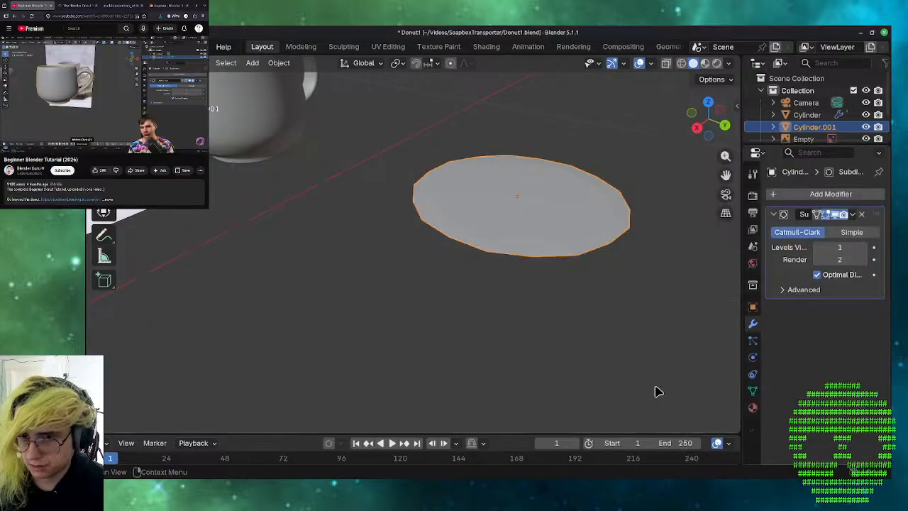
scroll(638, 248, up, 2)
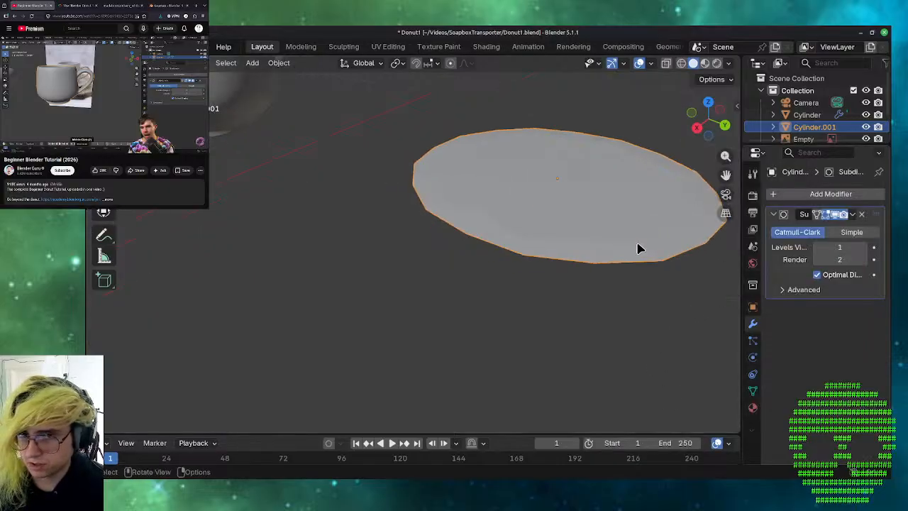
middle_drag(636, 249, 333, 272)
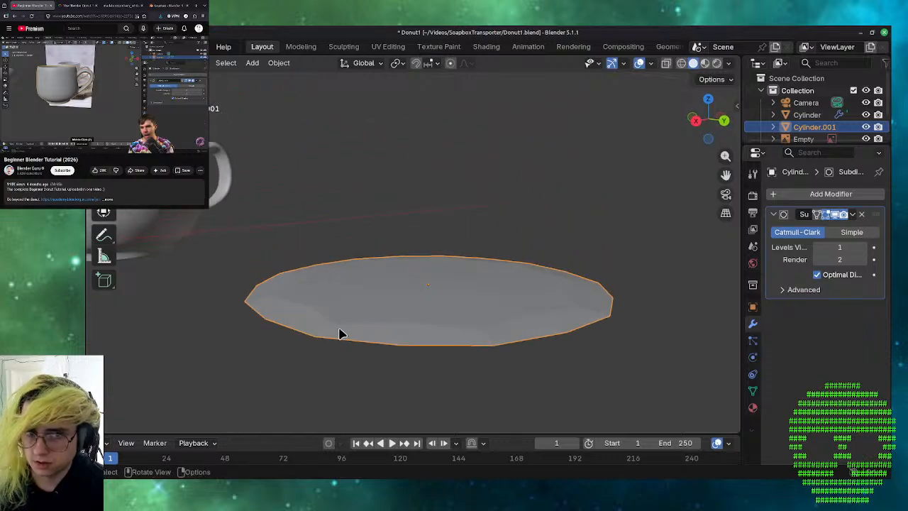
middle_drag(339, 333, 309, 349)
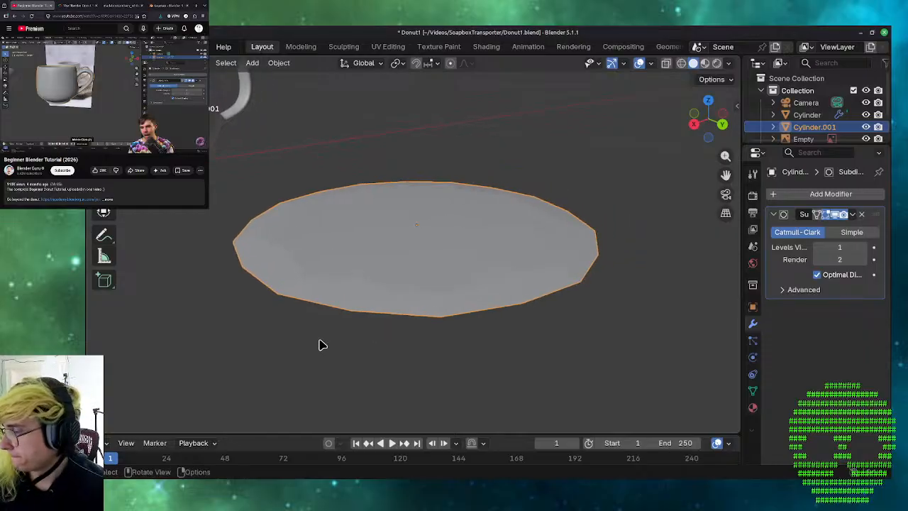
mouse_move(337, 348)
middle_down()
mouse_move(333, 300)
mouse_move(338, 353)
middle_up()
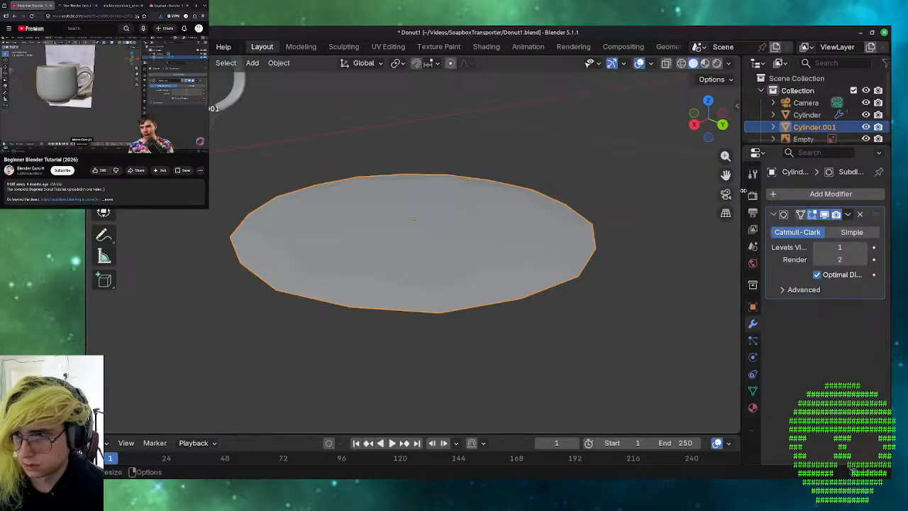
click(786, 194)
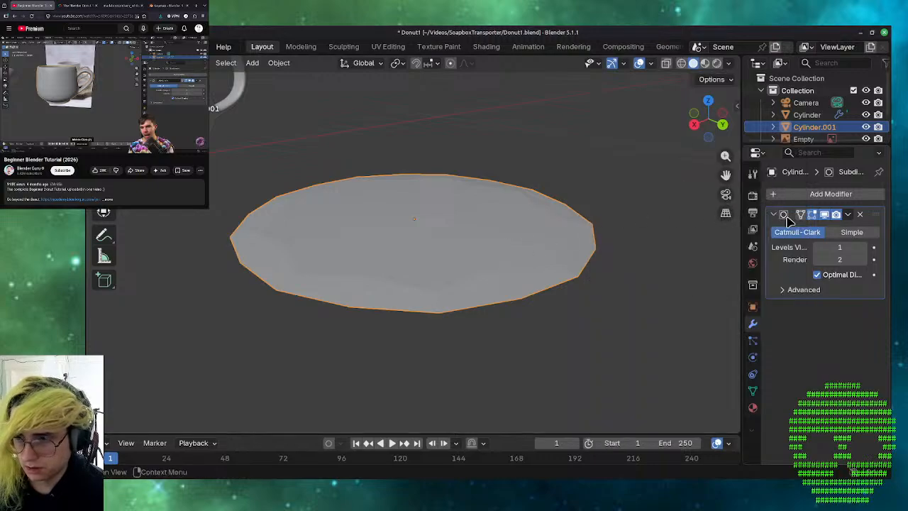
click(860, 215)
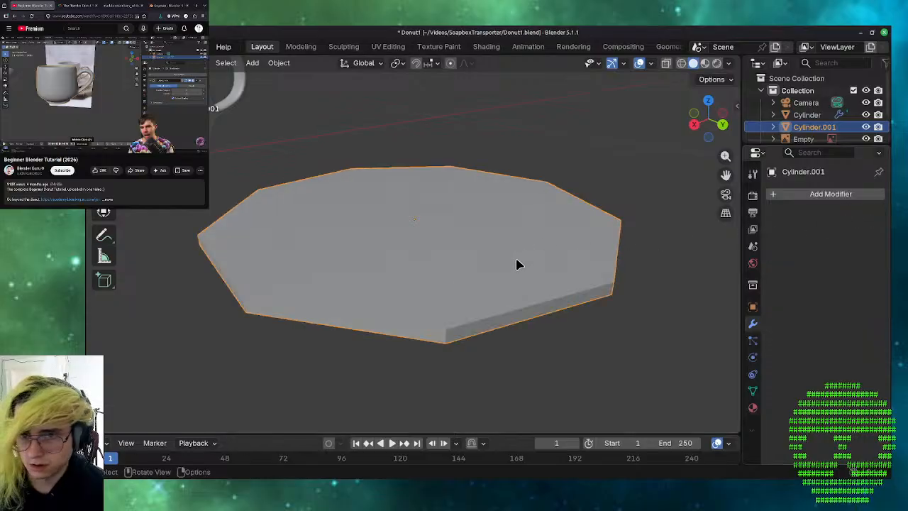
- Select only the top face of the flat cylinder in Edit Mode and delete that face
middle_drag(674, 306, 588, 276)
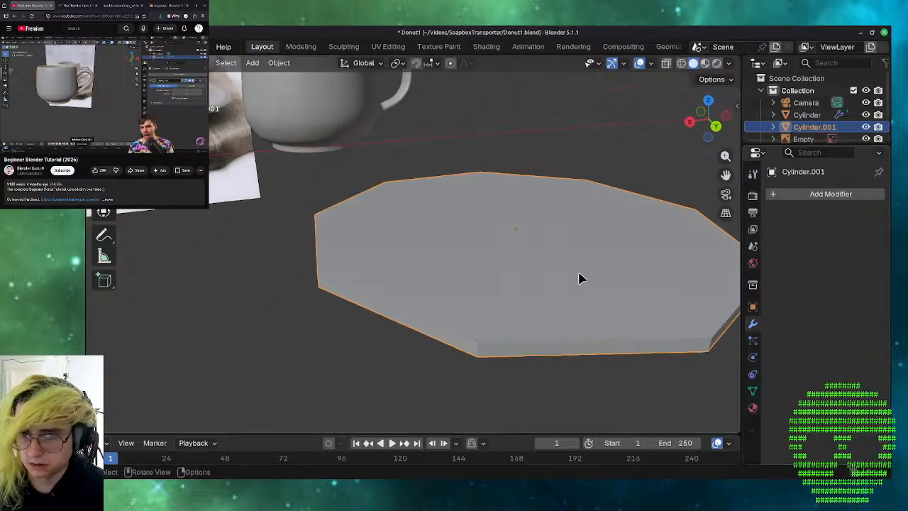
scroll(552, 286, down, 2)
shift+middle_drag(660, 319, 454, 316)
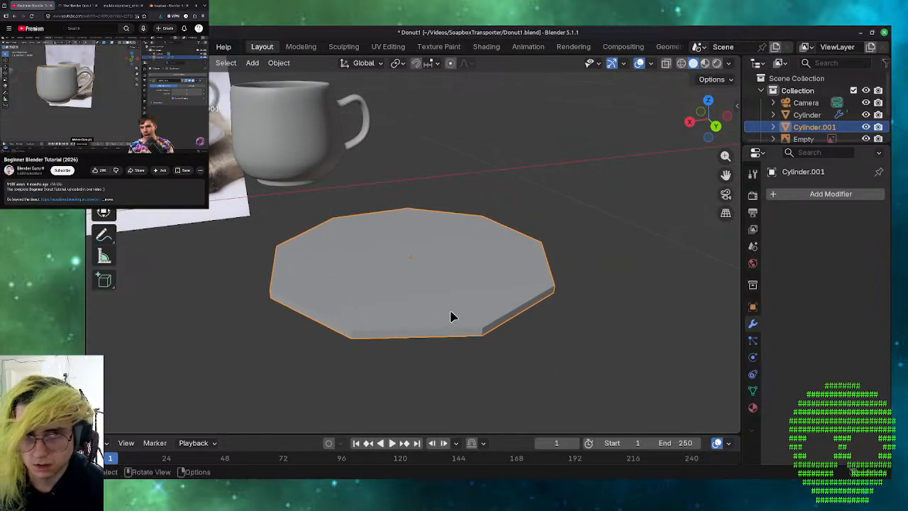
key(Tab)
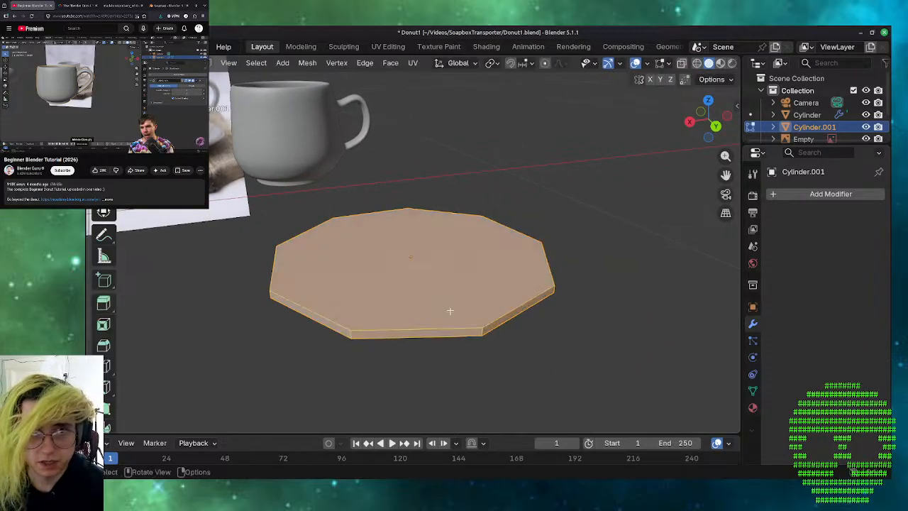
key(alt+a)
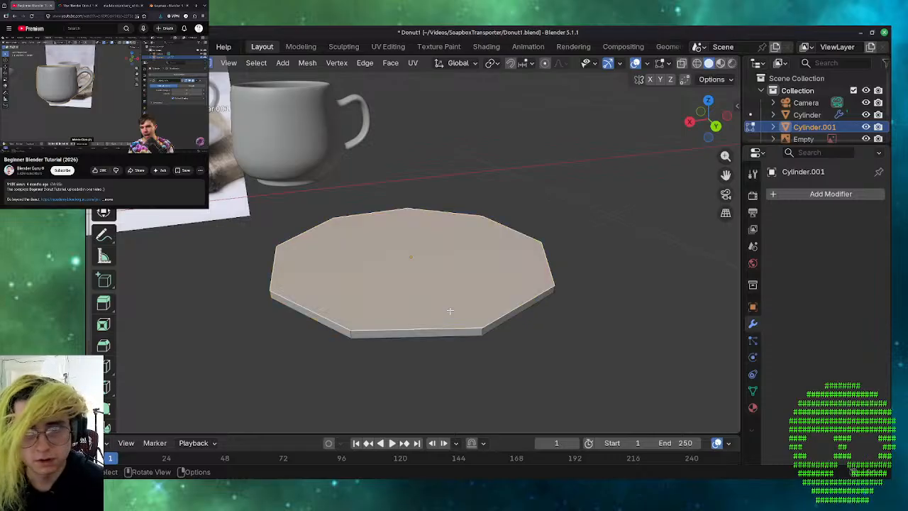
key(x)
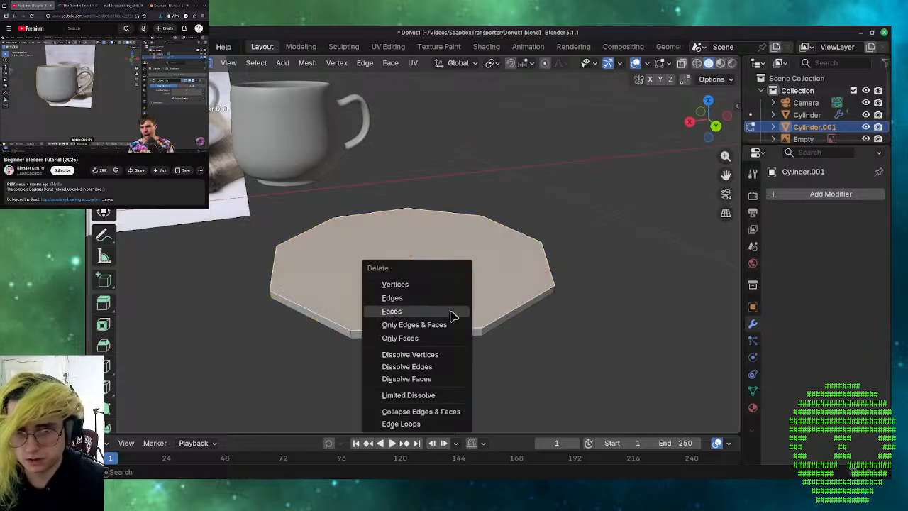
click(452, 314)
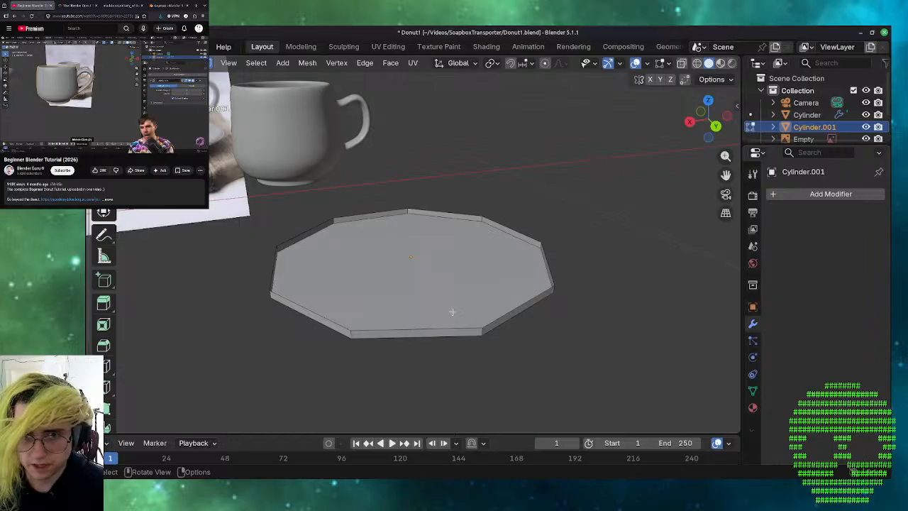
- Add a Solidify modifier with 0.01 m thickness to the open cylinder and collapse its settings
middle_drag(456, 309, 446, 290)
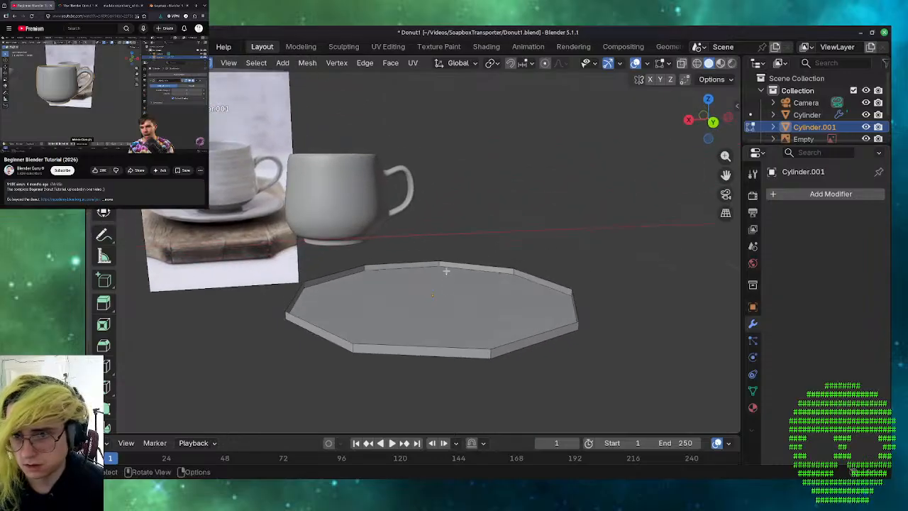
click(811, 195)
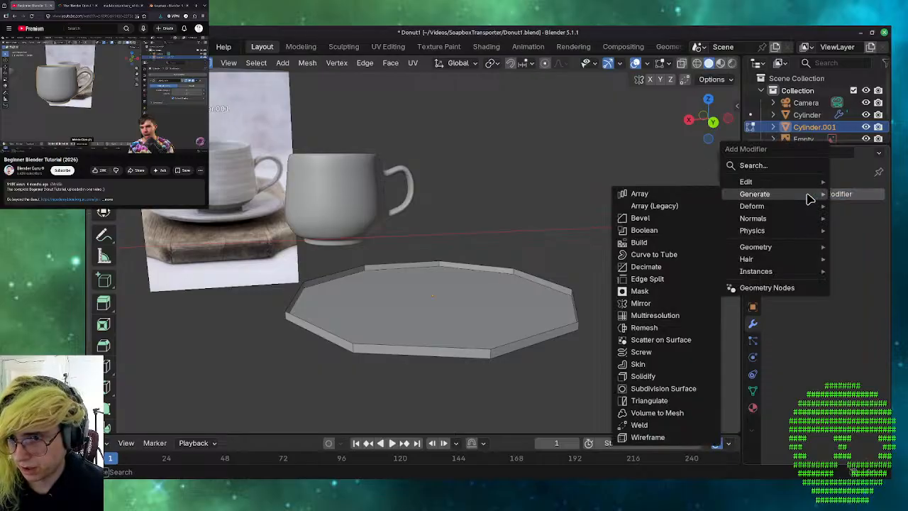
click(631, 376)
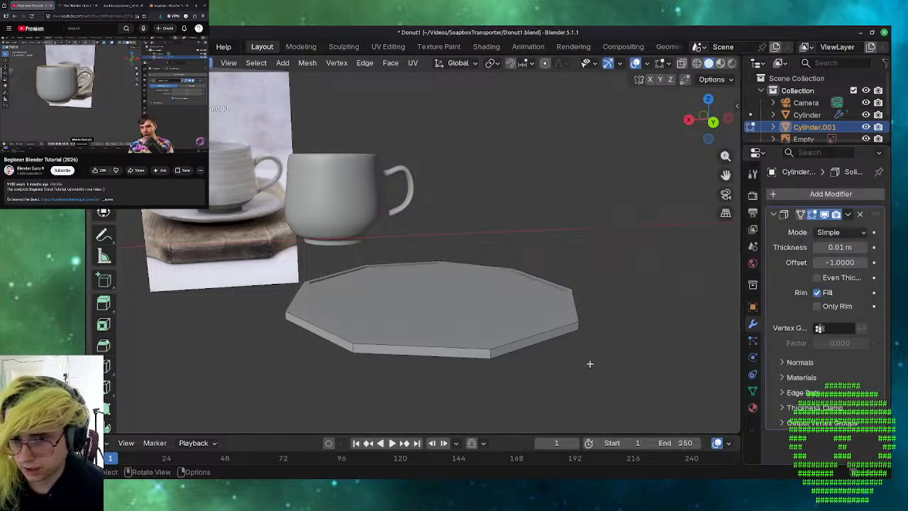
scroll(492, 368, up, 6)
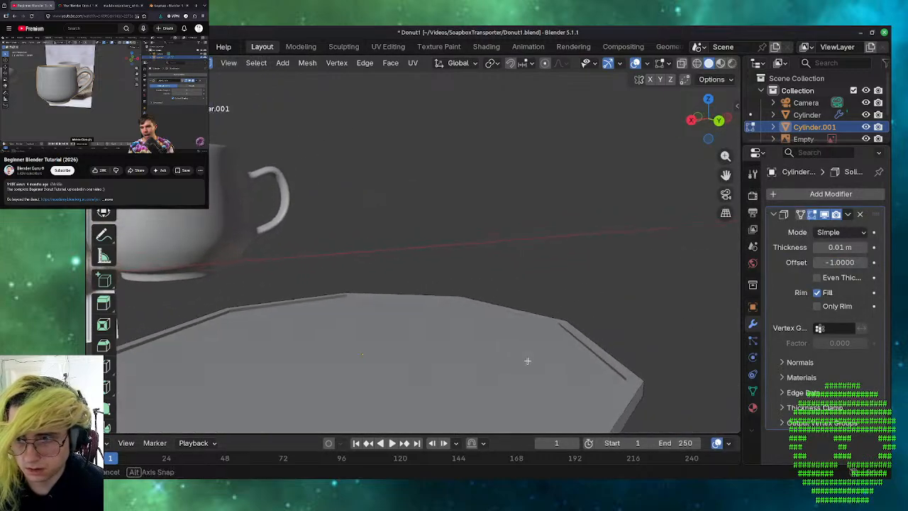
middle_drag(537, 359, 452, 261)
scroll(597, 289, down, 2)
click(773, 214)
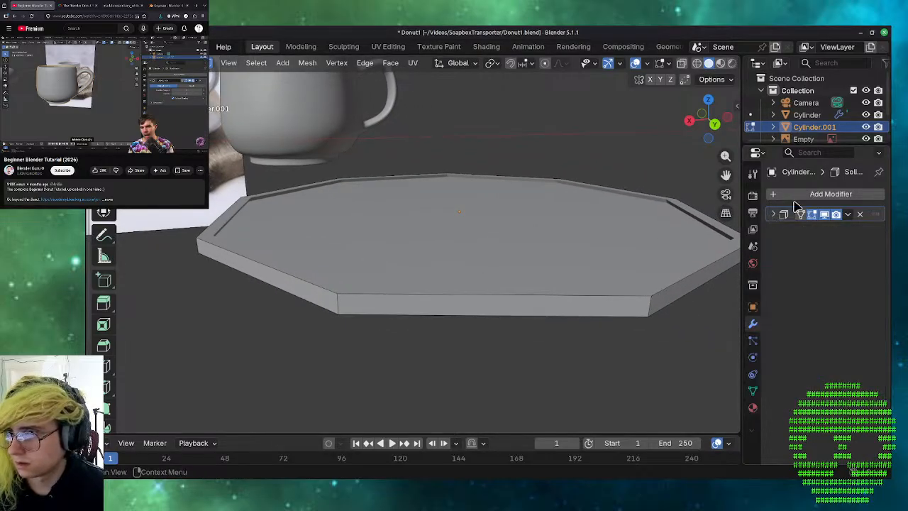
- Add a Catmull-Clark Subdivision Surface modifier below the Solidify modifier
click(789, 194)
mouse_move(790, 195)
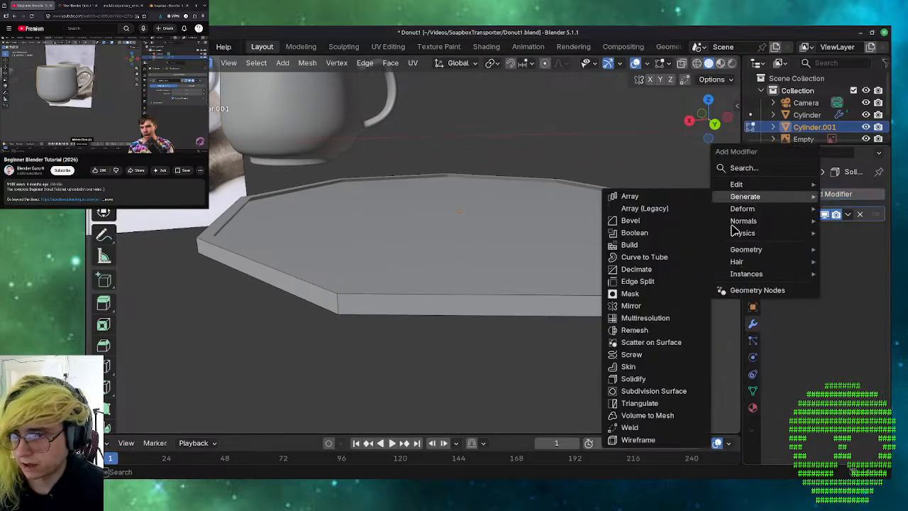
click(640, 390)
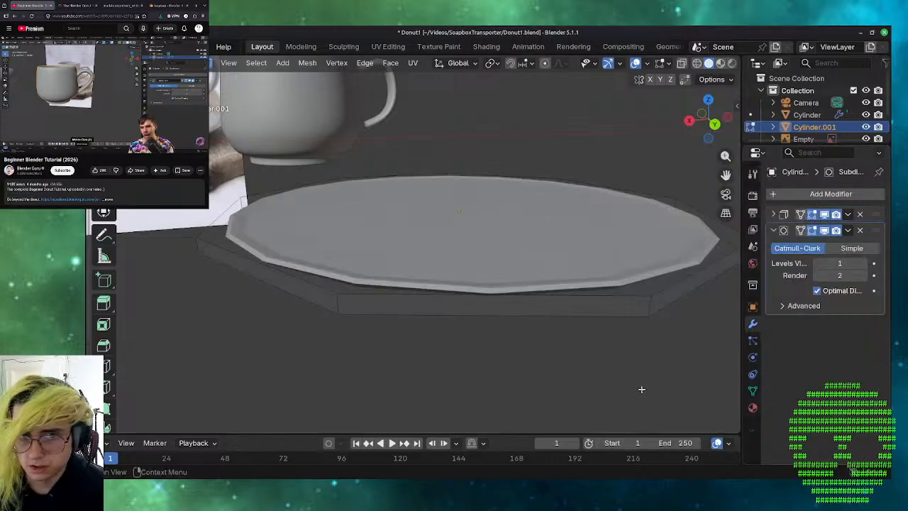
middle_drag(576, 393, 617, 374)
scroll(603, 364, up, 2)
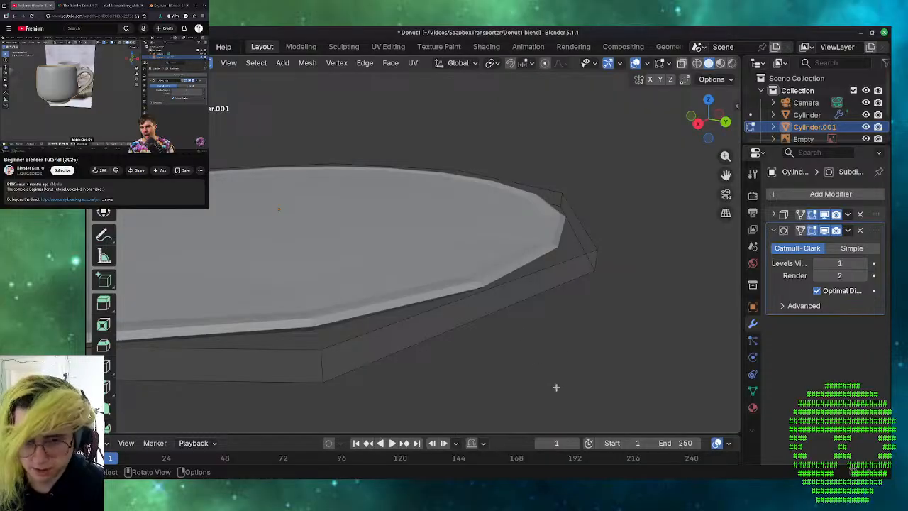
- Select the saucer's bottom face and inset it by about 0.03 m
middle_drag(556, 388, 482, 236)
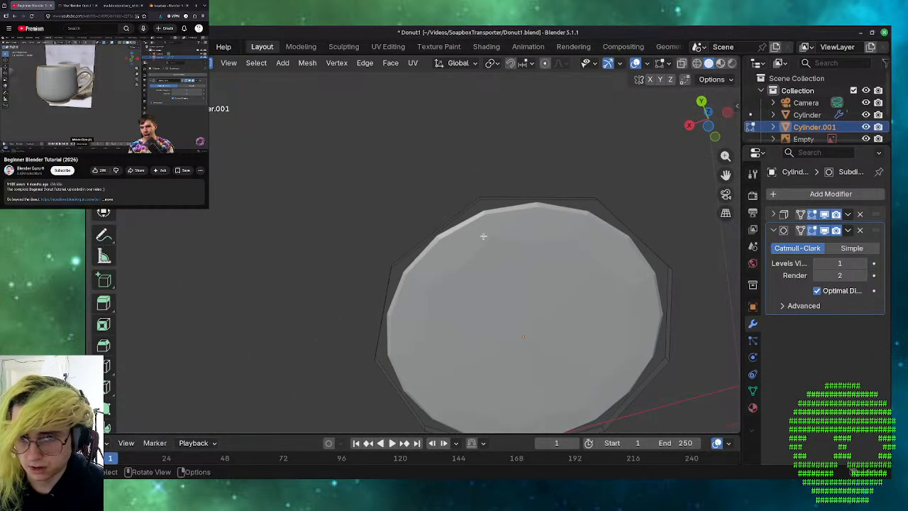
scroll(512, 288, down, 2)
click(486, 309)
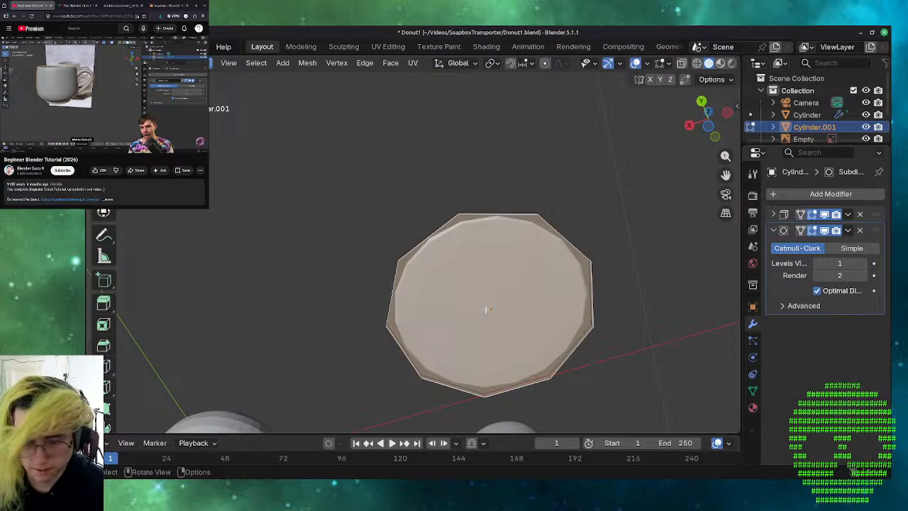
key(i)
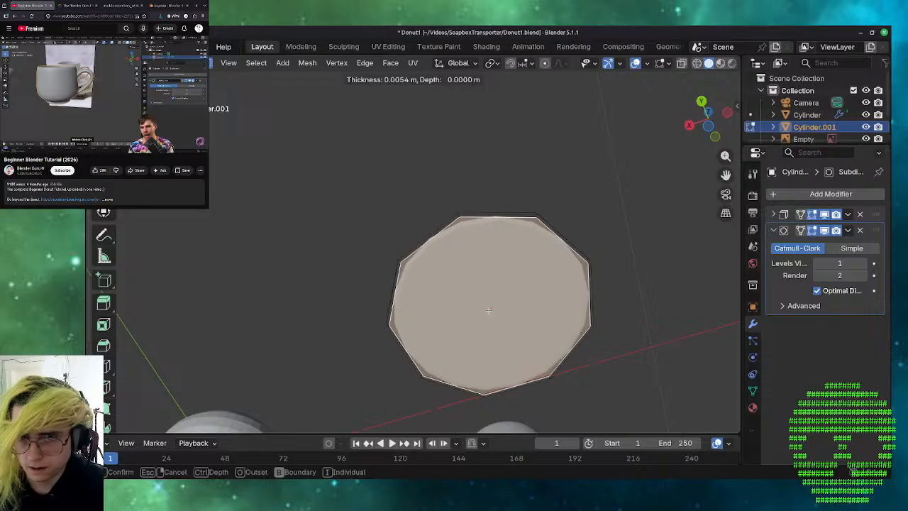
key(Return)
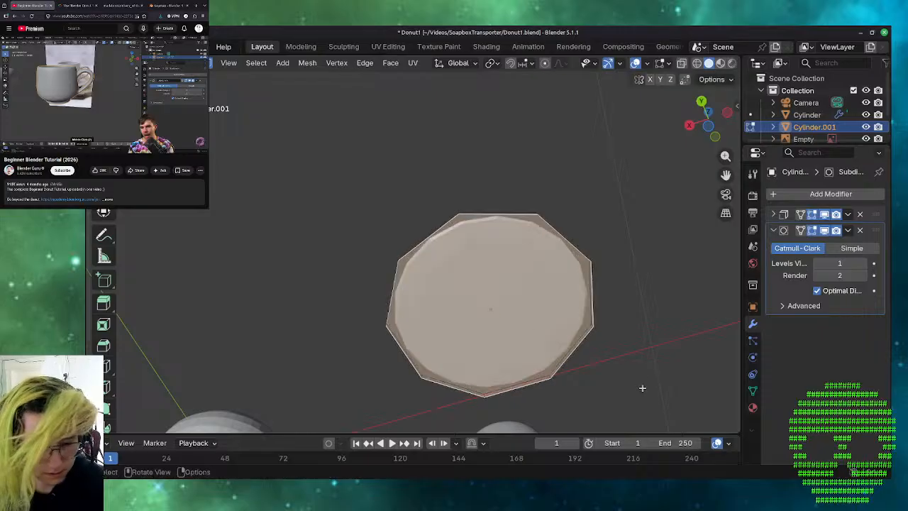
key(i)
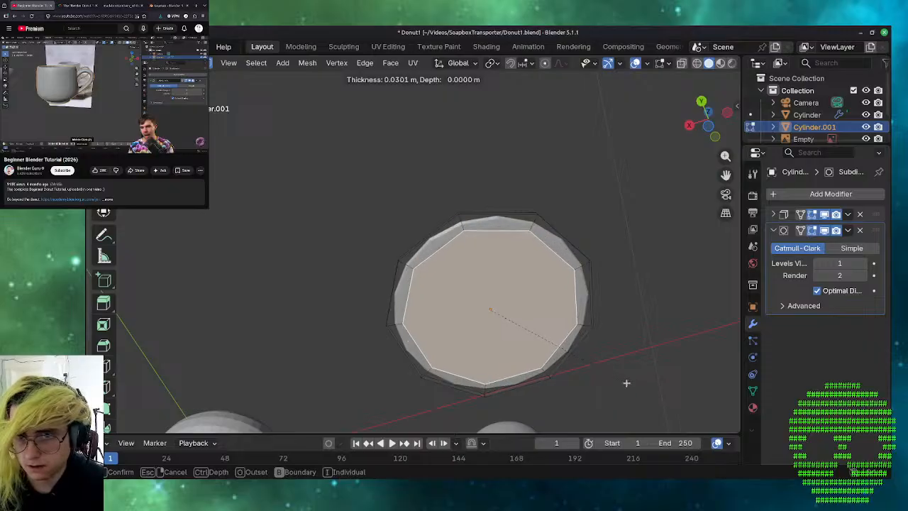
key(Return)
- Extrude the inset bottom face downward by about 0.006 m
middle_drag(619, 357, 653, 82)
scroll(489, 327, up, 4)
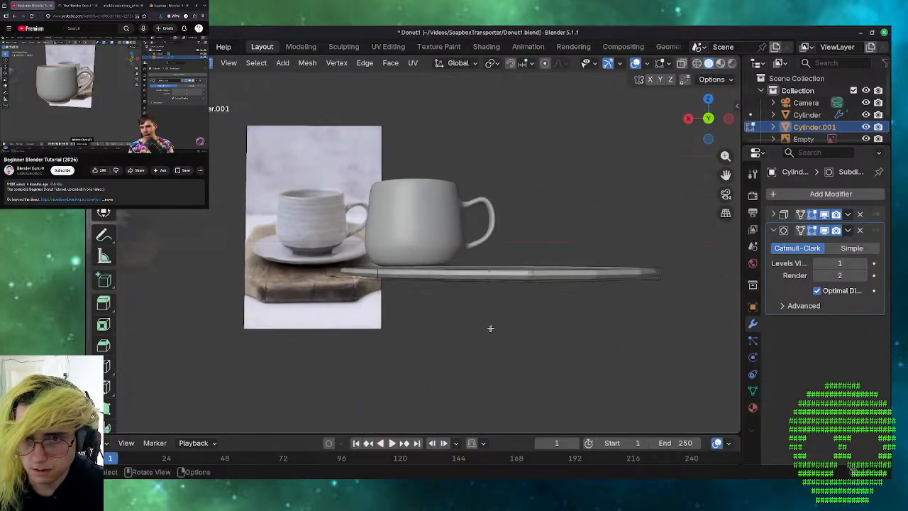
middle_drag(487, 324, 497, 258)
click(501, 327)
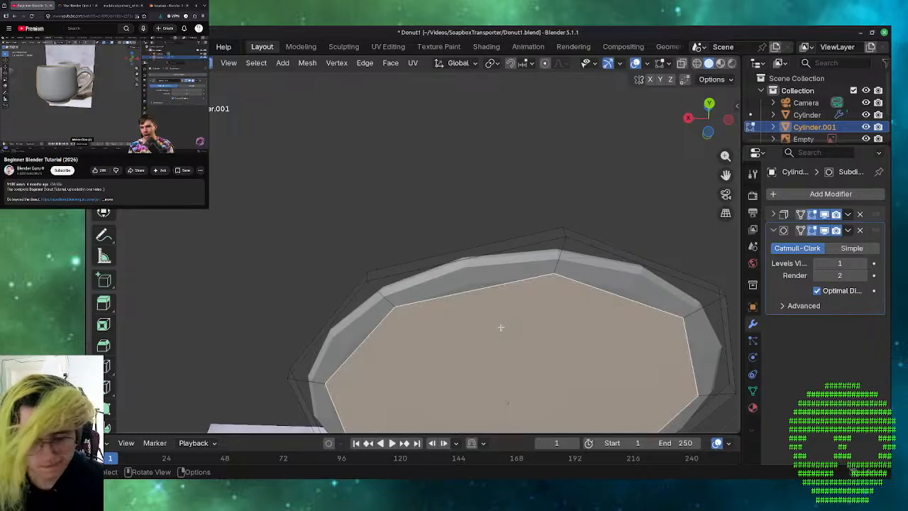
middle_drag(530, 330, 681, 381)
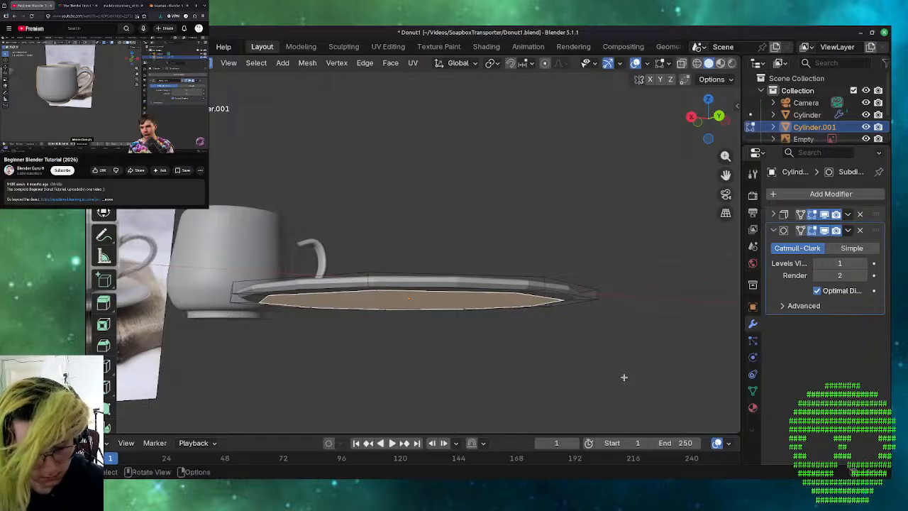
key(e)
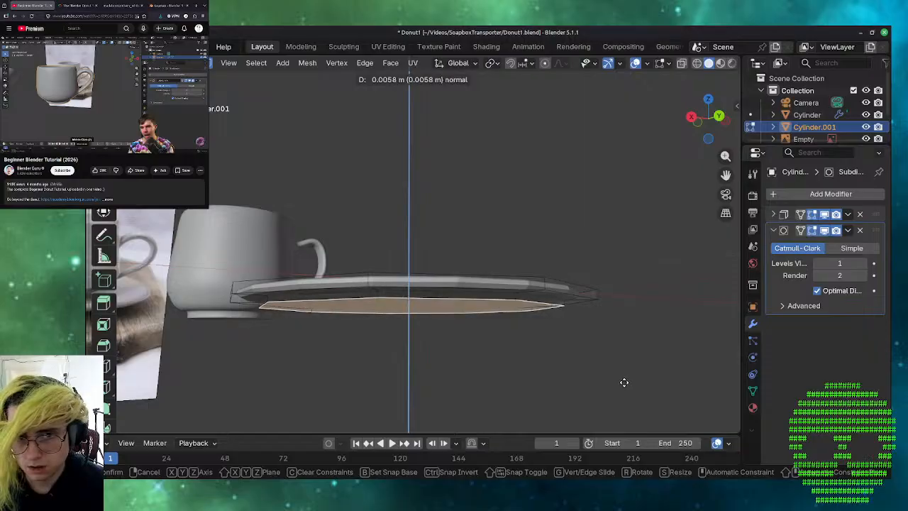
click(623, 382)
- Inset the extruded bottom face again by about 0.011 m
middle_drag(512, 383, 518, 340)
click(509, 350)
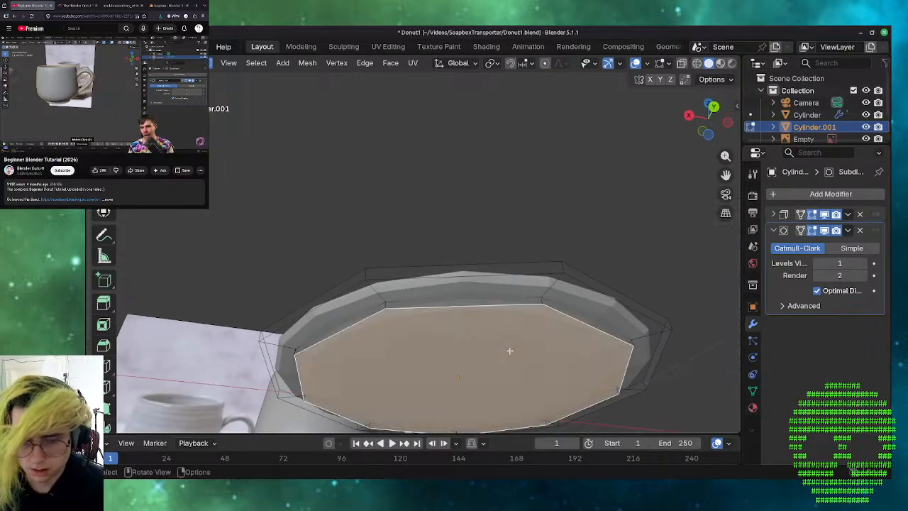
scroll(629, 380, down, 3)
middle_drag(627, 367, 638, 247)
scroll(633, 248, down, 2)
key(i)
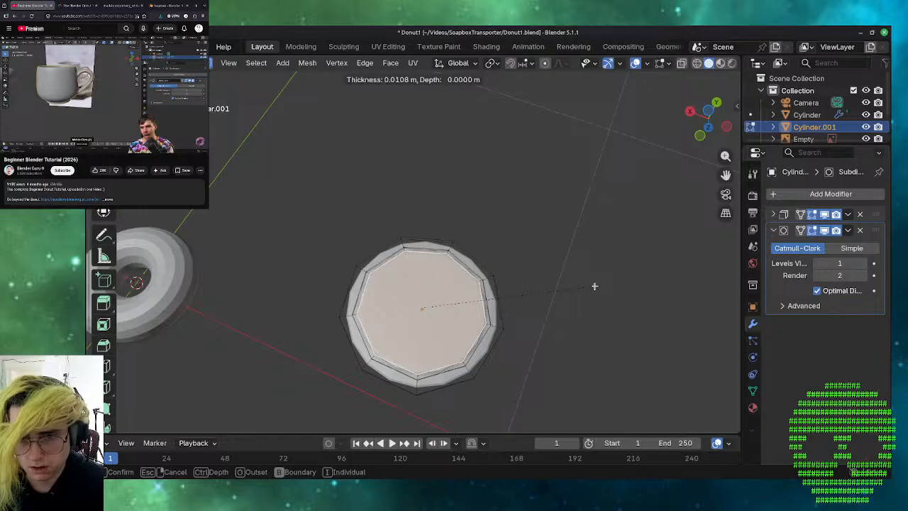
click(594, 286)
- Examine the saucer's underside, rim profile and top surface from several angles
middle_drag(594, 286, 571, 31)
scroll(515, 229, up, 8)
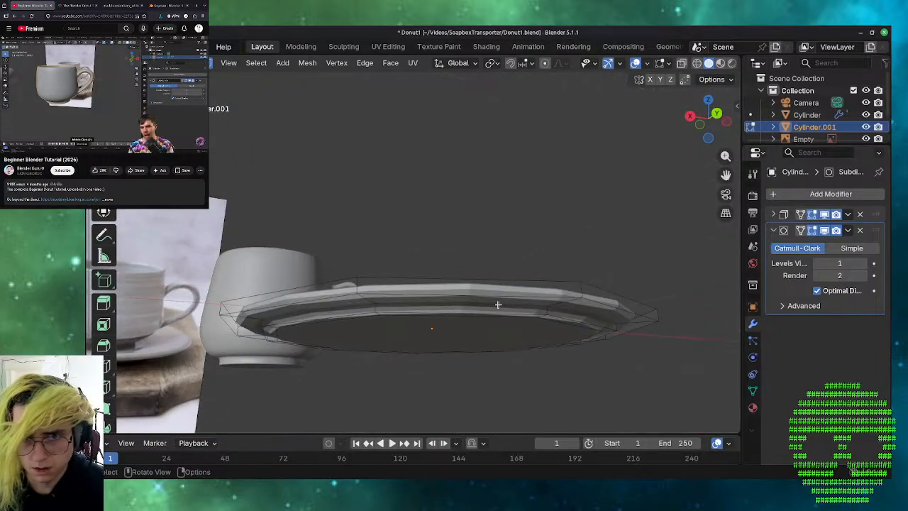
middle_drag(492, 234, 481, 313)
mouse_move(520, 276)
middle_down()
mouse_move(415, 302)
mouse_move(461, 302)
mouse_move(512, 283)
middle_up()
middle_drag(604, 242, 594, 264)
scroll(487, 256, down, 2)
scroll(487, 256, down, 1)
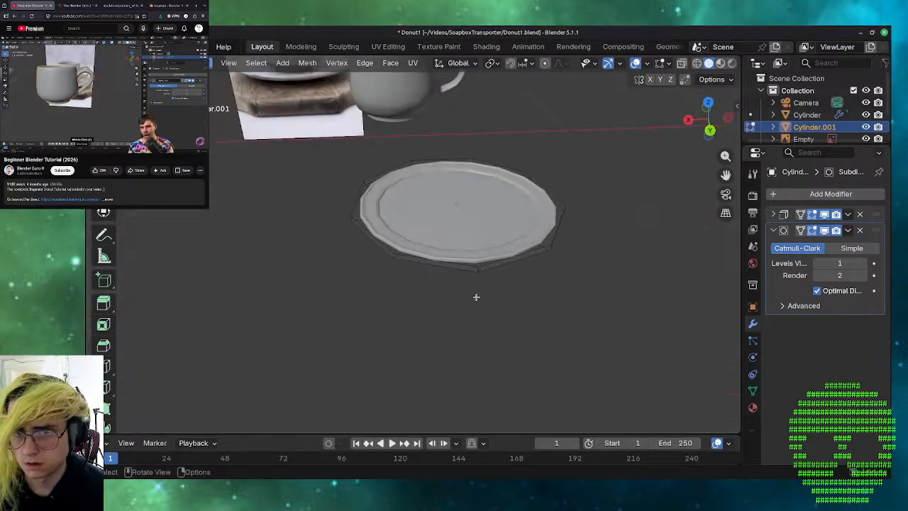
scroll(376, 323, up, 2)
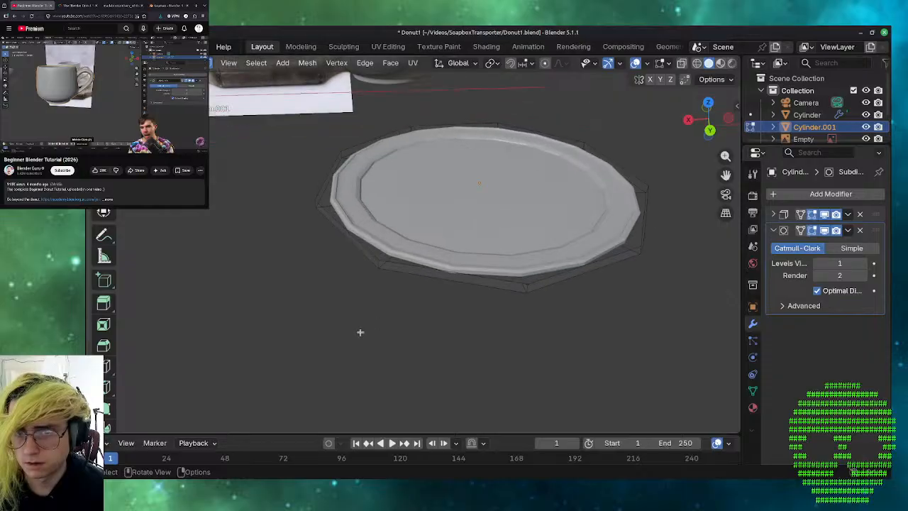
middle_drag(364, 341, 463, 332)
middle_drag(599, 311, 516, 313)
- Return to Object Mode, apply Shade Smooth to the saucer, and deselect it
key(Tab)
right_click(458, 220)
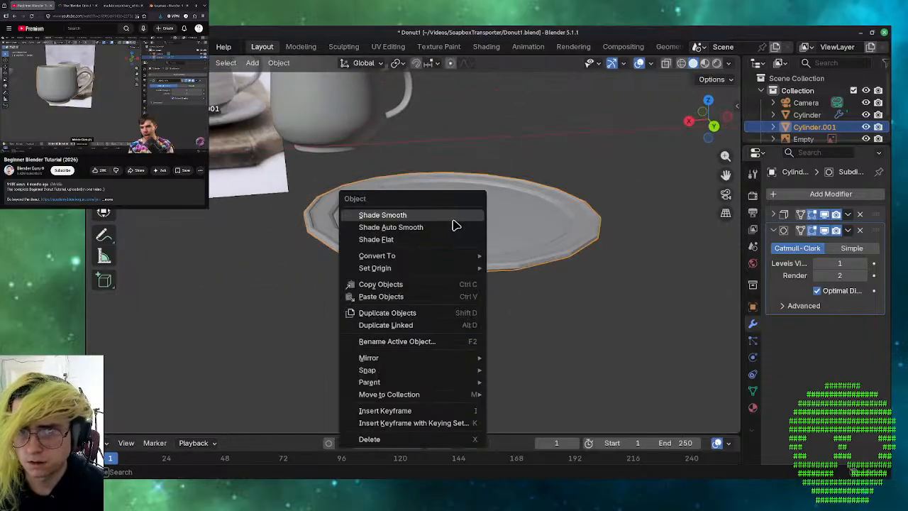
click(453, 217)
click(405, 355)
middle_drag(405, 355, 391, 394)
- Try a viewport subdivision level of 3 on the saucer and settle on level 2
click(863, 264)
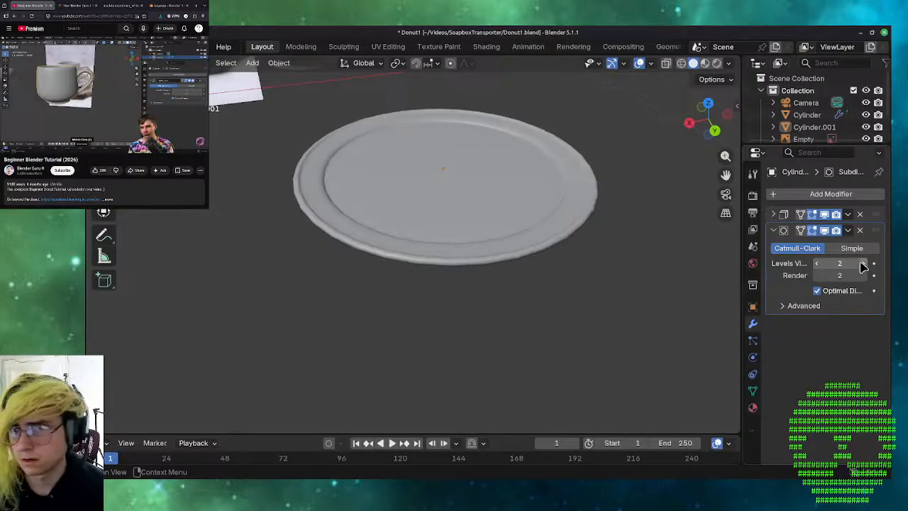
click(863, 264)
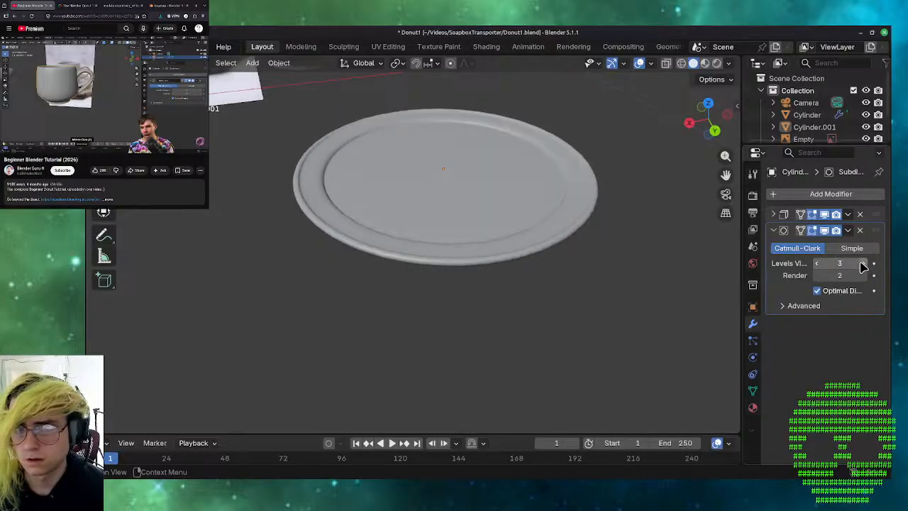
middle_drag(568, 346, 545, 344)
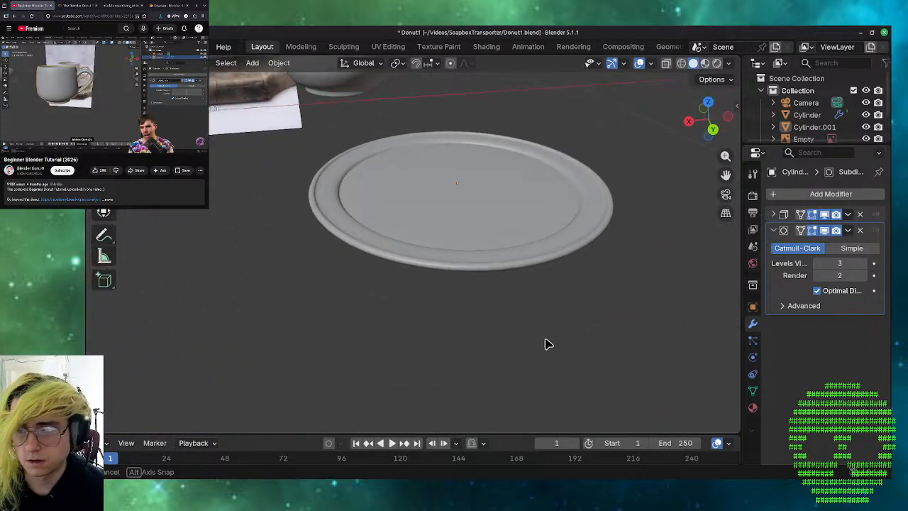
click(816, 264)
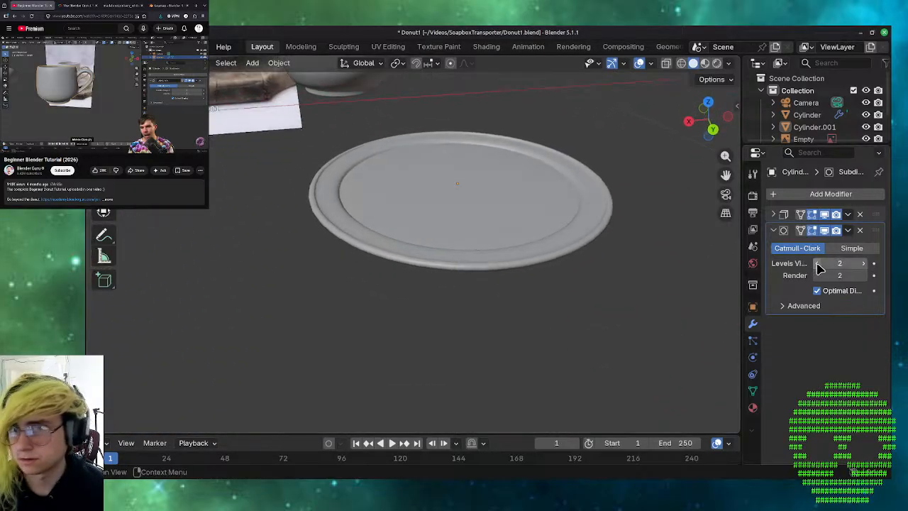
- Select the saucer and move it beneath the mug, about 0.071 m along X and about -0.543 m along Y
middle_drag(602, 344, 491, 344)
scroll(415, 315, down, 5)
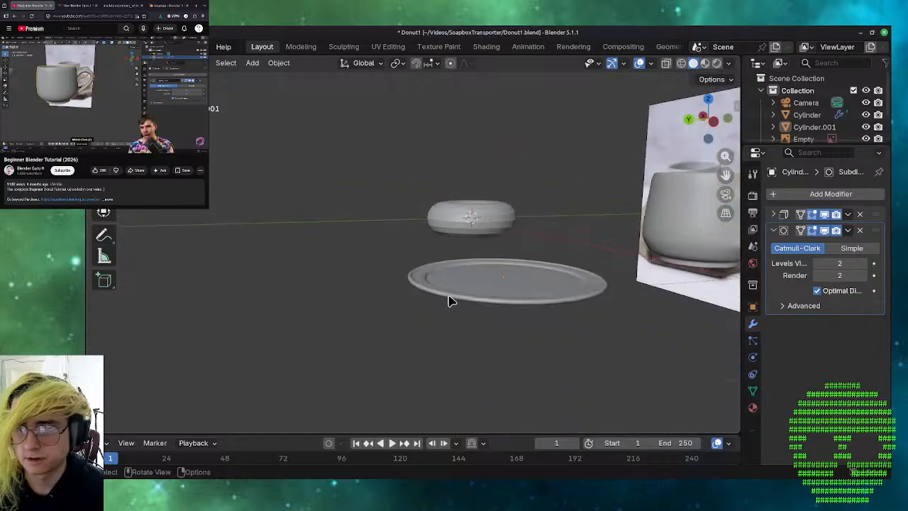
middle_drag(450, 300, 496, 298)
click(457, 260)
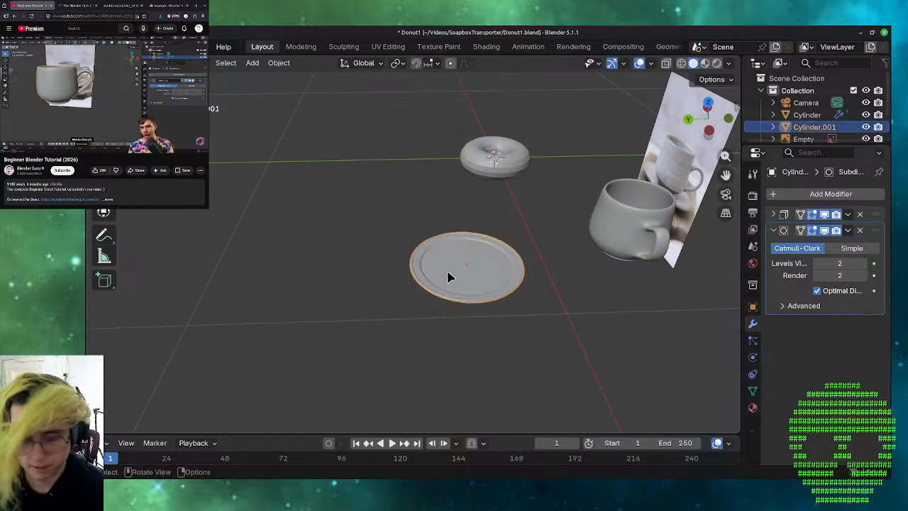
key(g)
key(x)
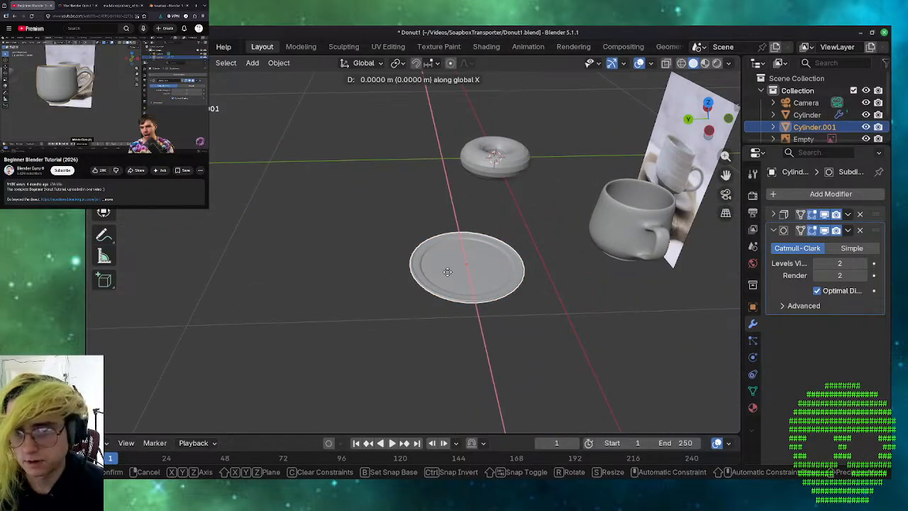
click(446, 264)
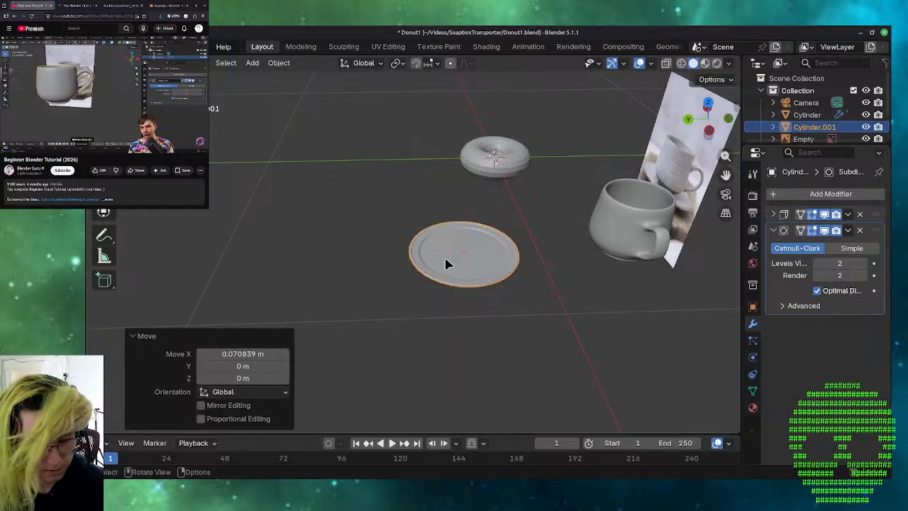
key(g)
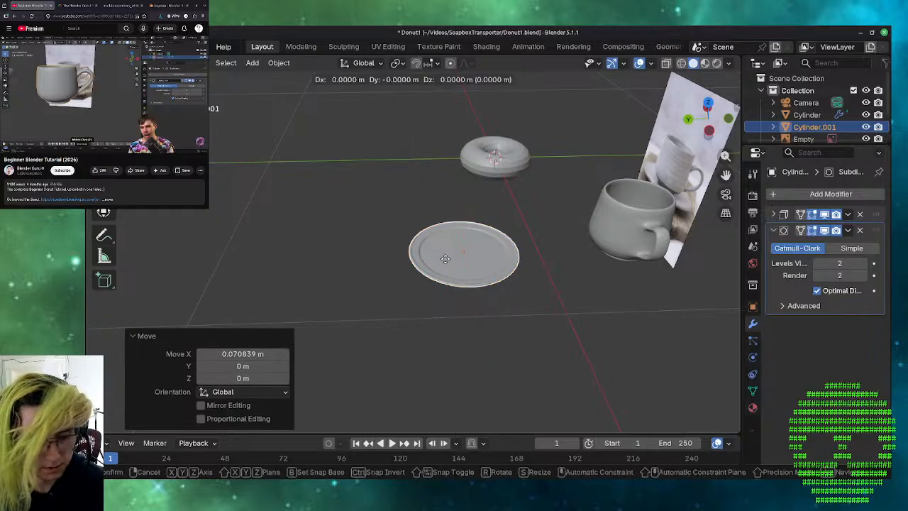
key(y)
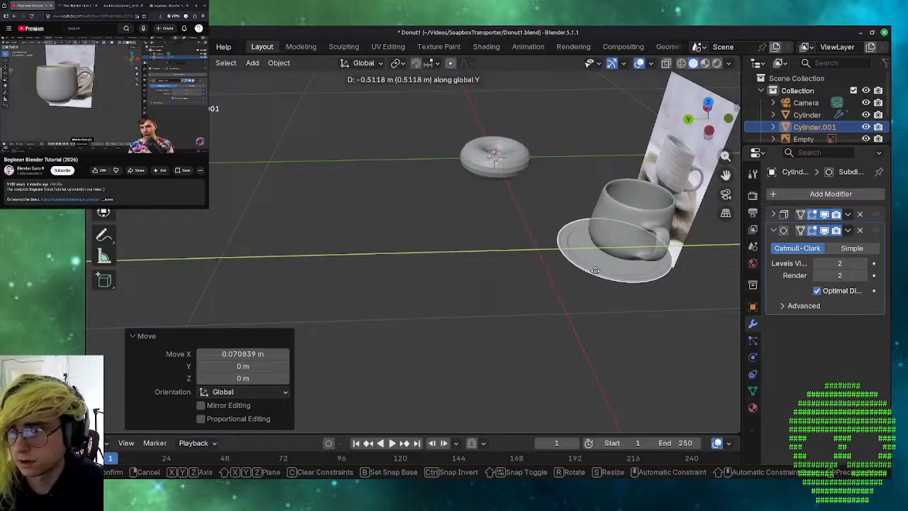
click(595, 273)
- Lower the saucer about 0.011 m along Z to sit under the mug's foot
middle_drag(567, 300, 730, 277)
scroll(565, 242, up, 5)
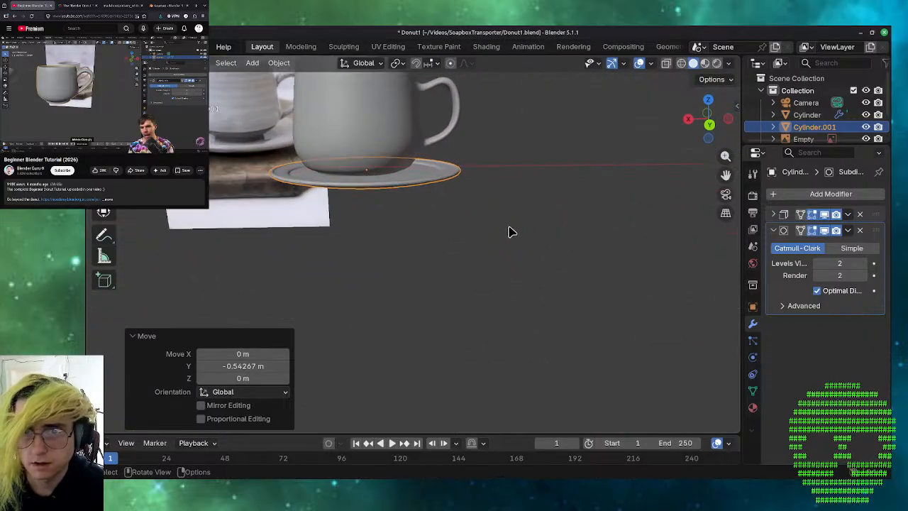
shift+middle_drag(508, 227, 617, 296)
shift+middle_drag(363, 297, 458, 285)
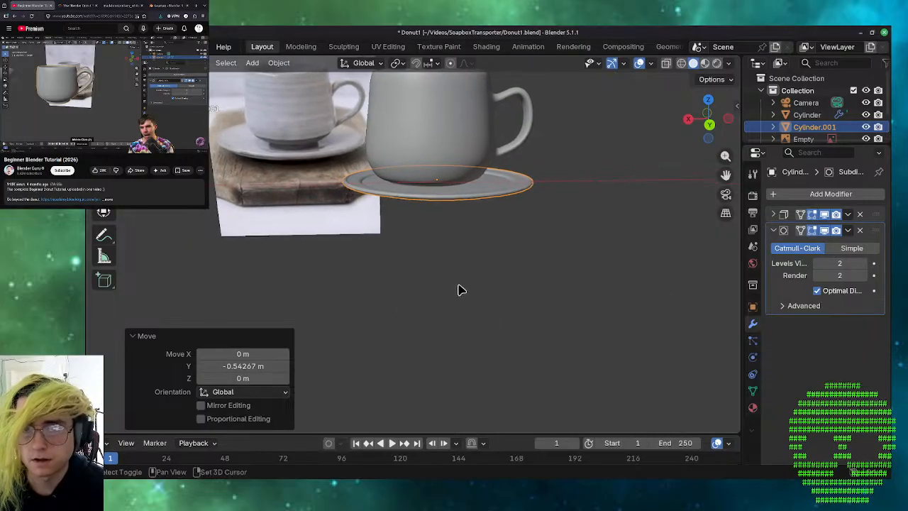
key(g)
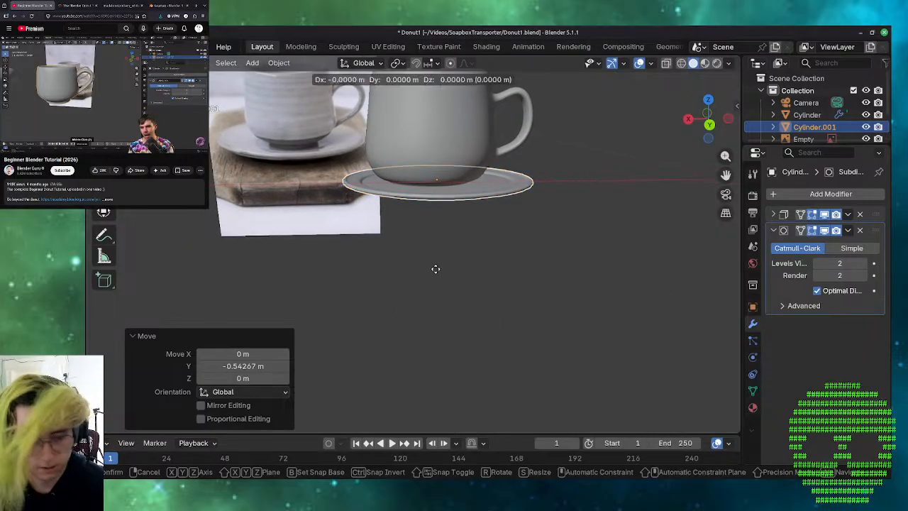
key(z)
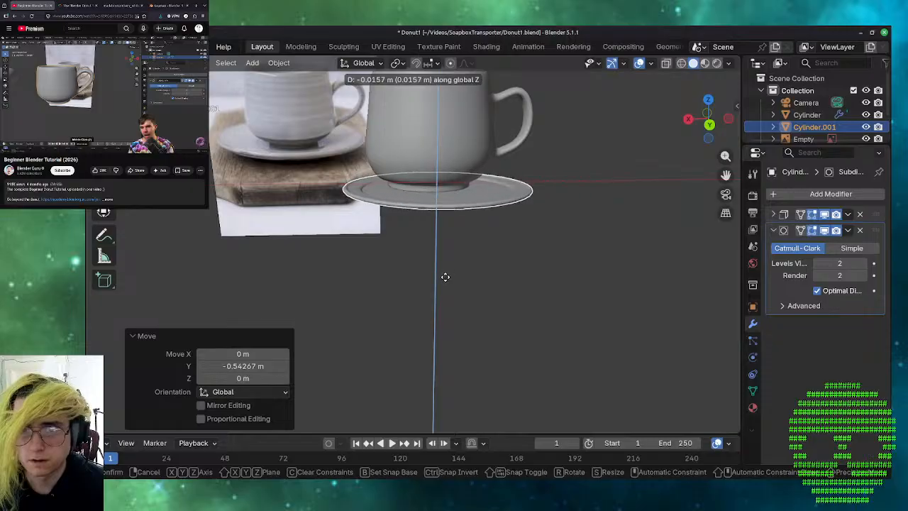
click(445, 275)
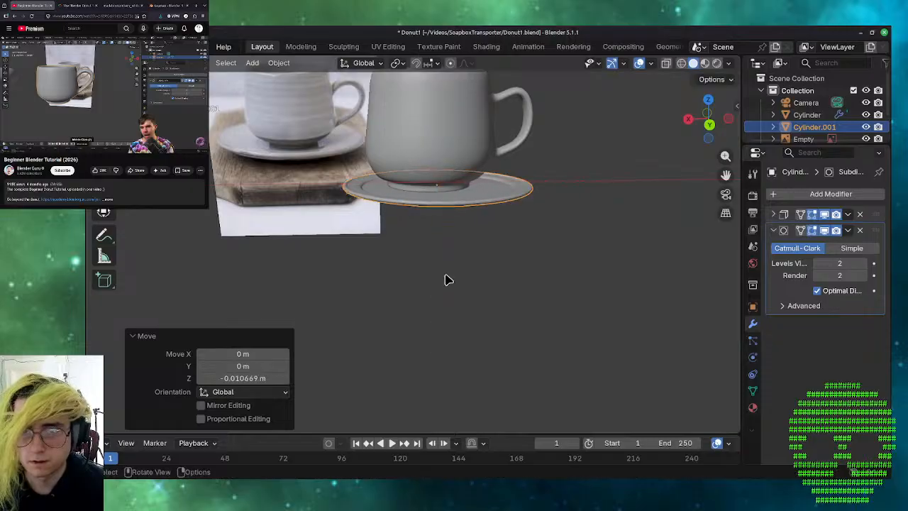
- Leave the saucer's Y position as is and shift it about 0.008 m along X to centre it under the mug
key(g)
key(y)
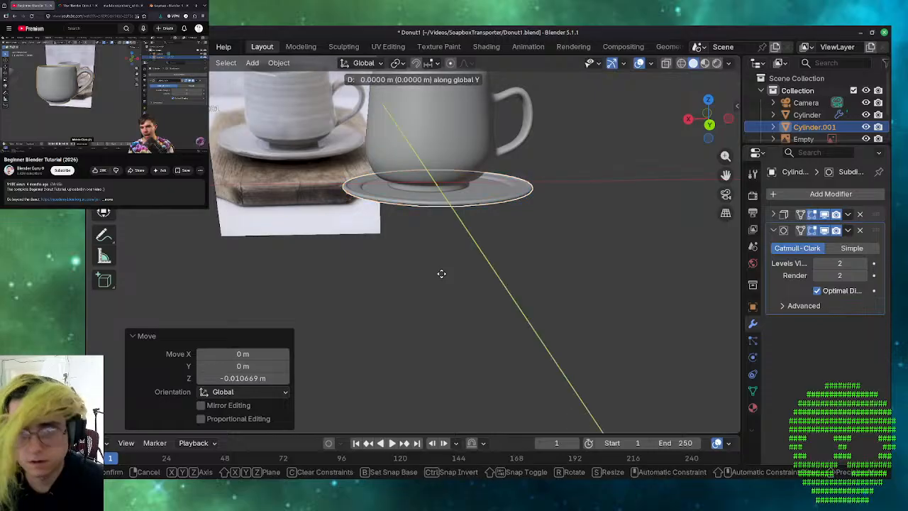
click(442, 274)
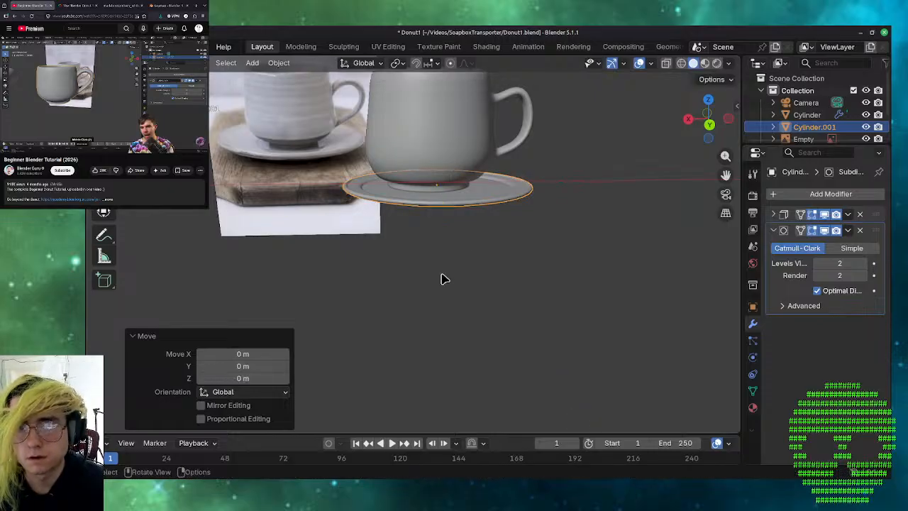
key(g)
key(x)
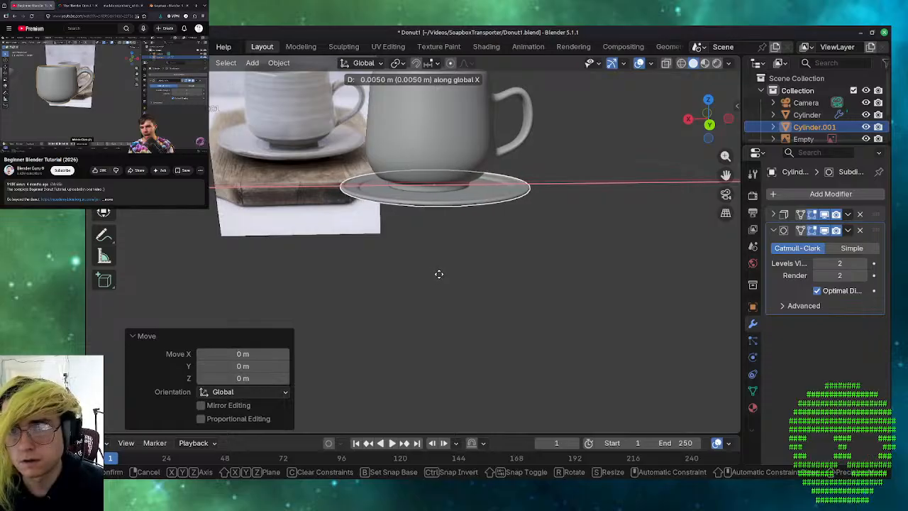
click(437, 274)
- Examine how the mug sits on the saucer and compare both with the reference photo
middle_drag(411, 290, 478, 308)
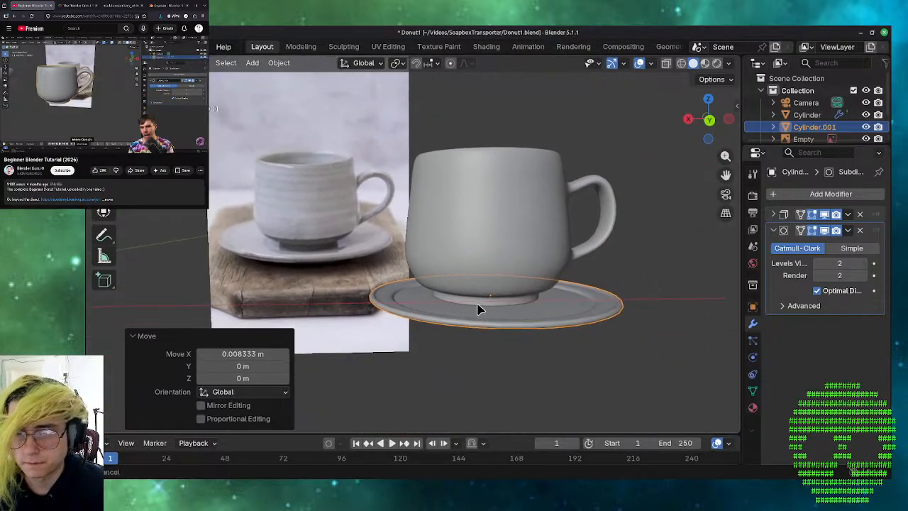
scroll(500, 360, down, 4)
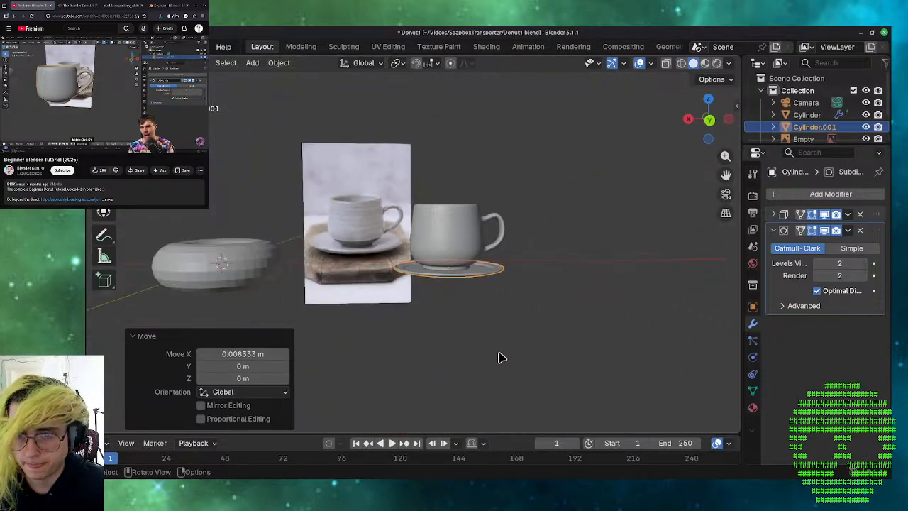
scroll(501, 357, up, 2)
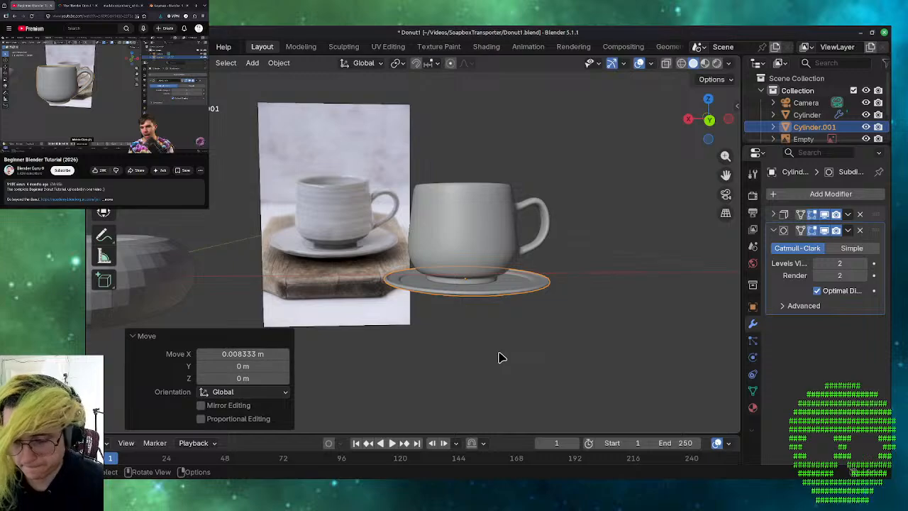
scroll(502, 358, up, 3)
scroll(494, 355, down, 1)
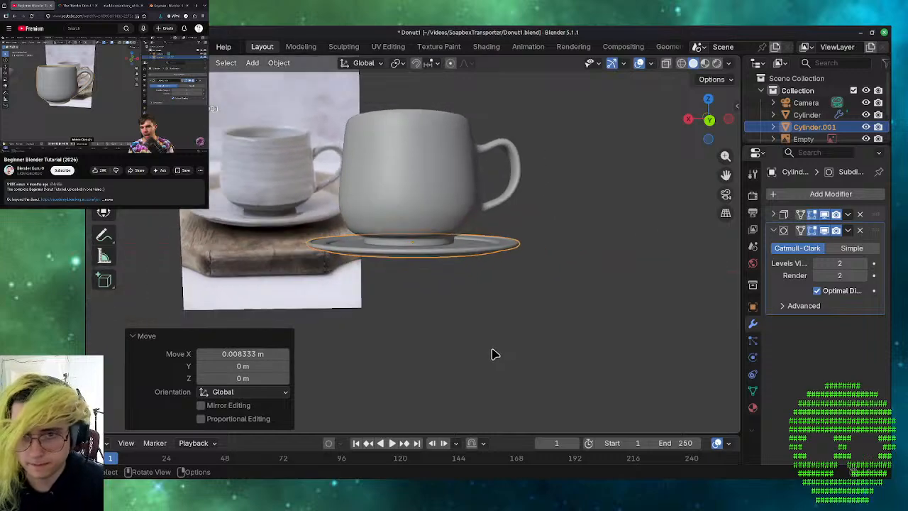
scroll(494, 355, up, 3)
scroll(493, 355, down, 1)
mouse_move(494, 353)
middle_down()
mouse_move(472, 322)
mouse_move(498, 367)
mouse_move(503, 348)
mouse_move(547, 354)
mouse_move(523, 348)
mouse_move(480, 375)
mouse_move(502, 331)
mouse_move(490, 314)
mouse_move(479, 359)
middle_up()
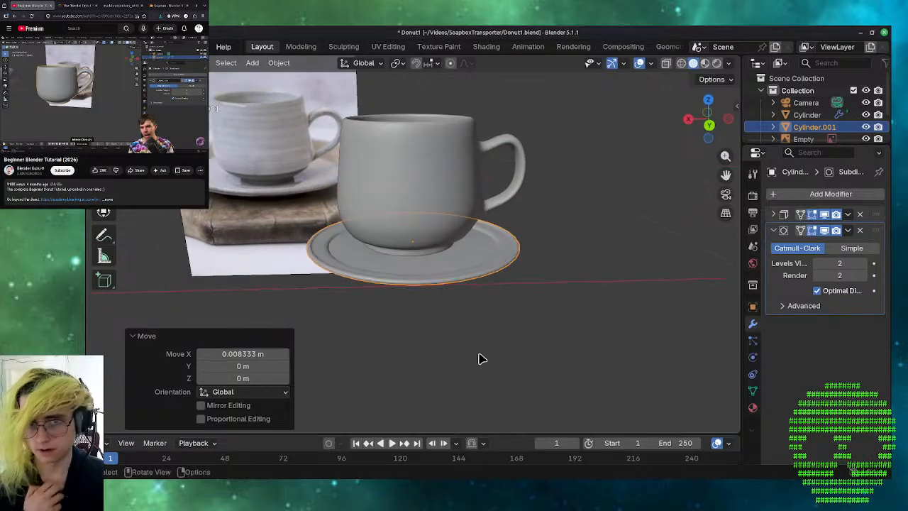
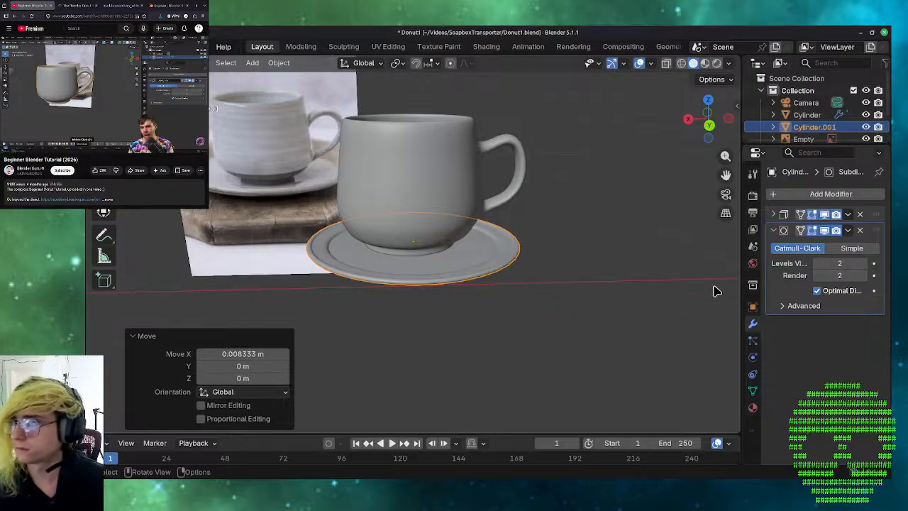
- Expand the saucer's Solidify modifier settings and set the thickness to 0.02 m
click(774, 214)
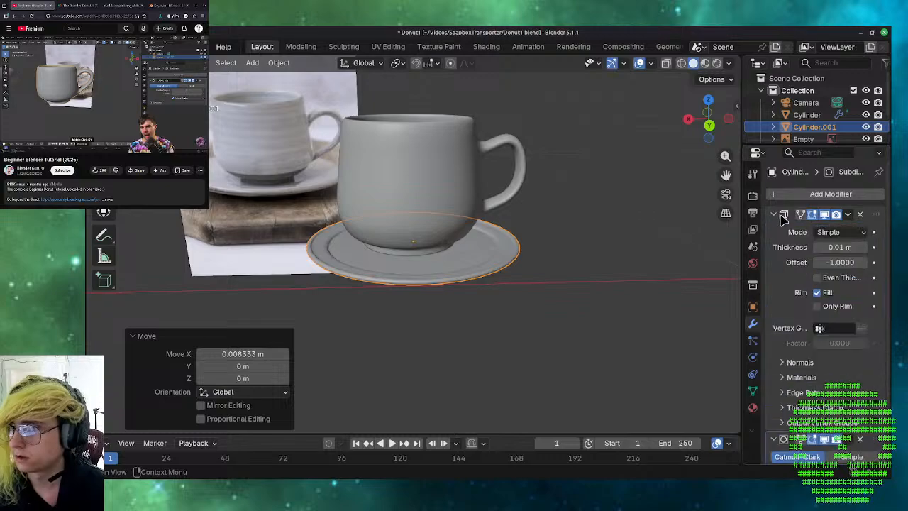
click(863, 246)
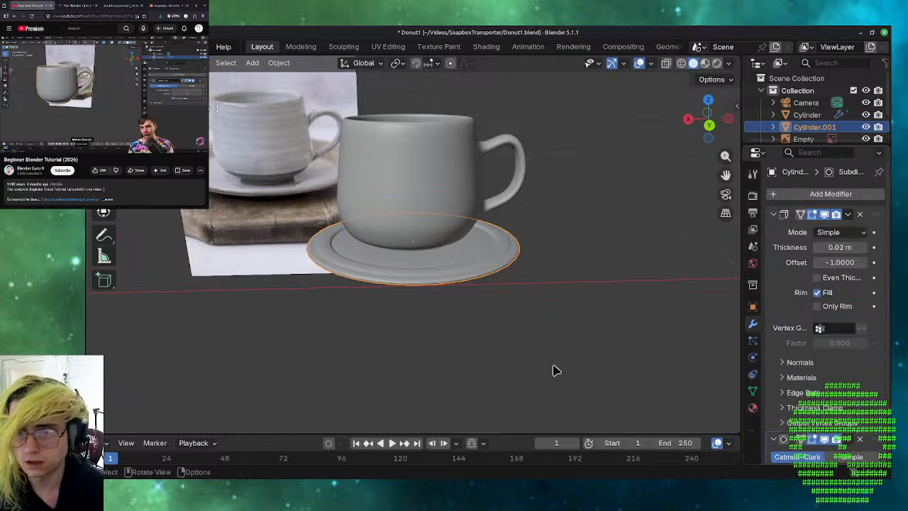
mouse_move(549, 371)
middle_down()
mouse_move(569, 336)
mouse_move(584, 338)
mouse_move(605, 369)
mouse_move(631, 380)
mouse_move(642, 371)
mouse_move(606, 366)
mouse_move(592, 375)
mouse_move(582, 359)
mouse_move(546, 357)
middle_up()
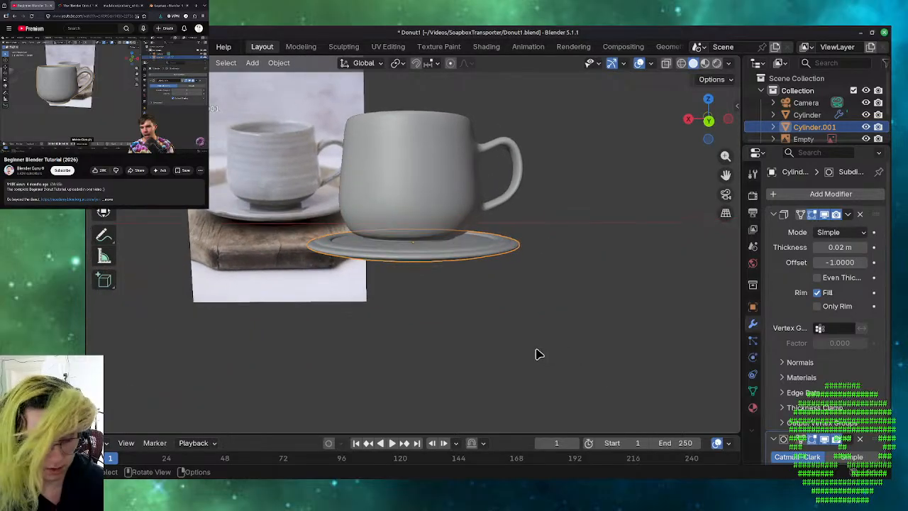
- Move the saucer clear of the mug, about -0.419 m in X, 0.016 m in Y and -0.036 m in Z
key(g)
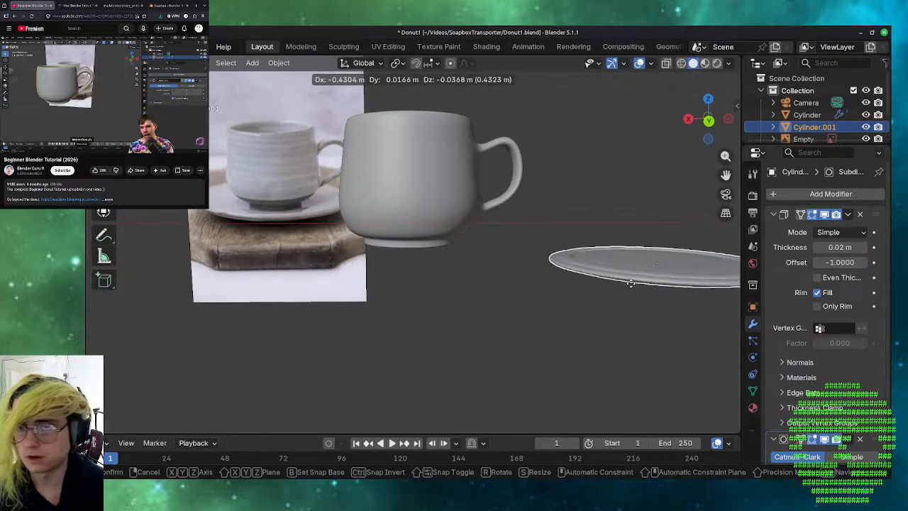
click(626, 305)
middle_drag(622, 326, 405, 307)
scroll(405, 308, up, 2)
scroll(404, 314, down, 1)
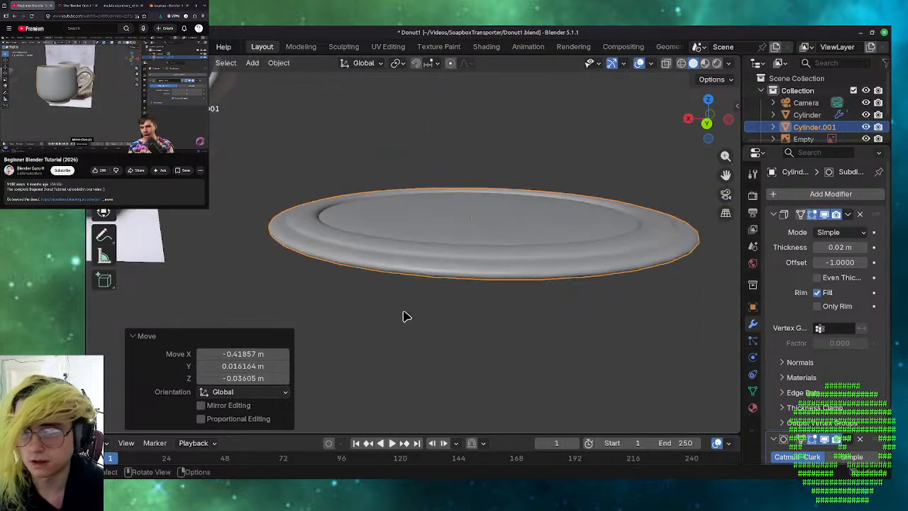
- In Edit Mode, select the saucer's upper outer rim edge loop, raise it about 0.0077 m along Z, and deselect it
key(Tab)
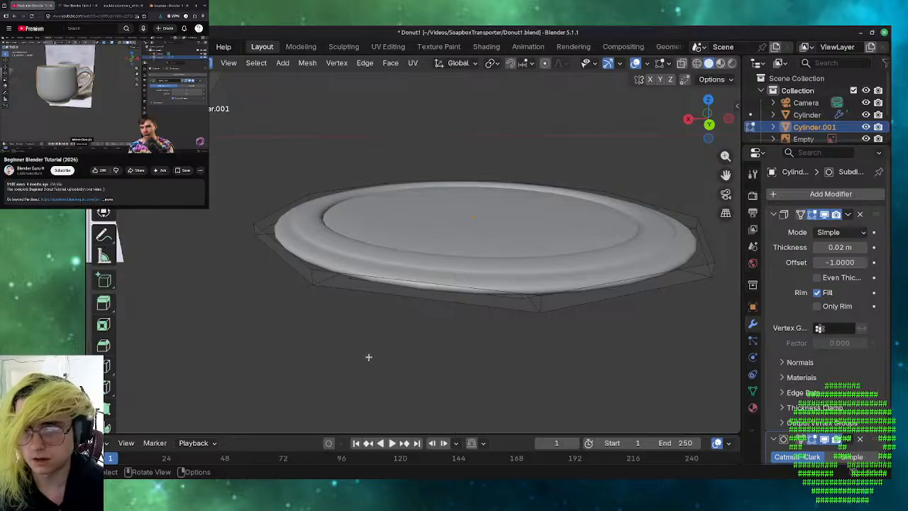
middle_drag(415, 341, 430, 319)
alt+click(439, 271)
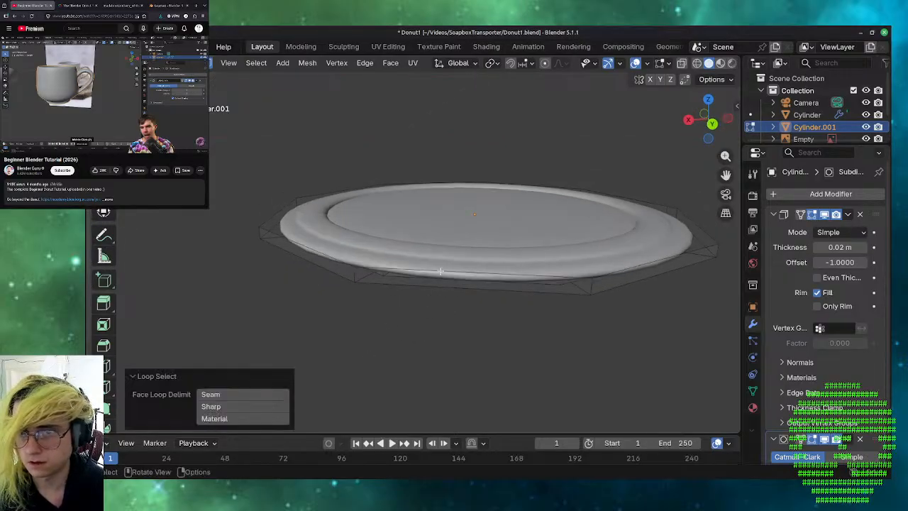
alt+click(425, 269)
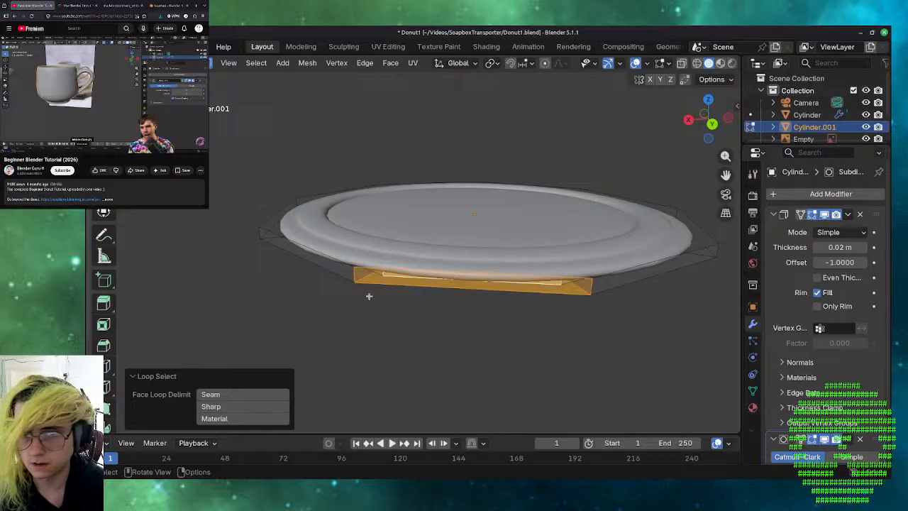
click(360, 374)
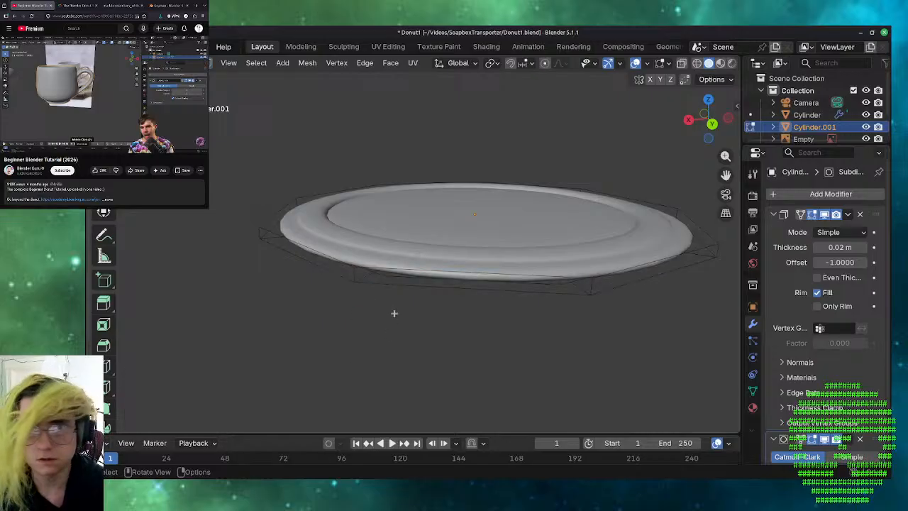
alt+click(414, 270)
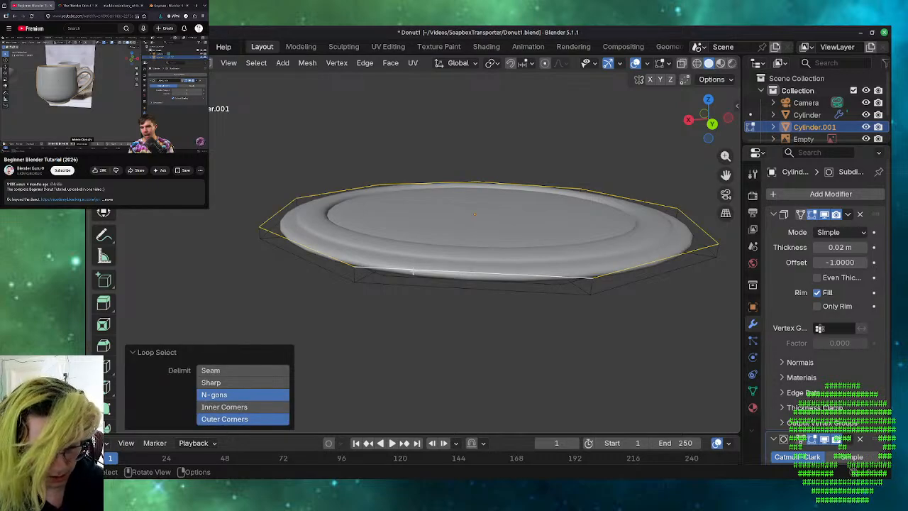
key(g)
key(z)
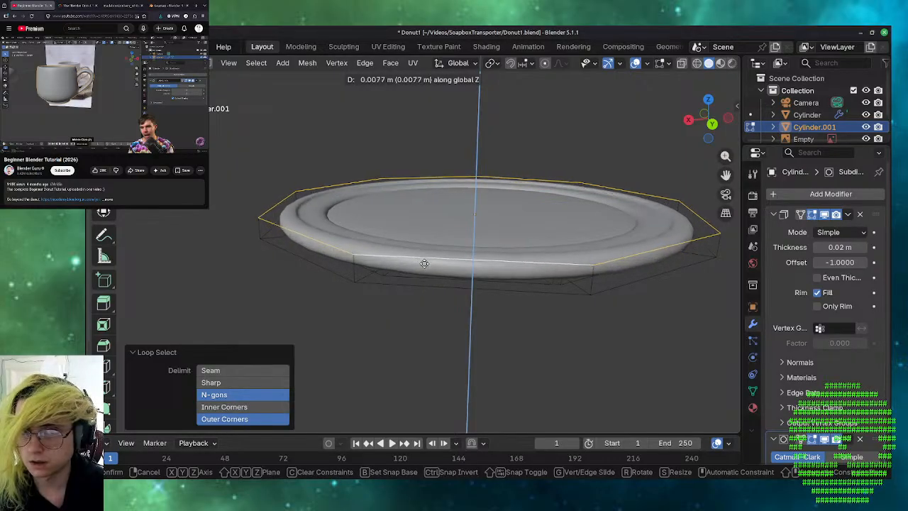
click(424, 263)
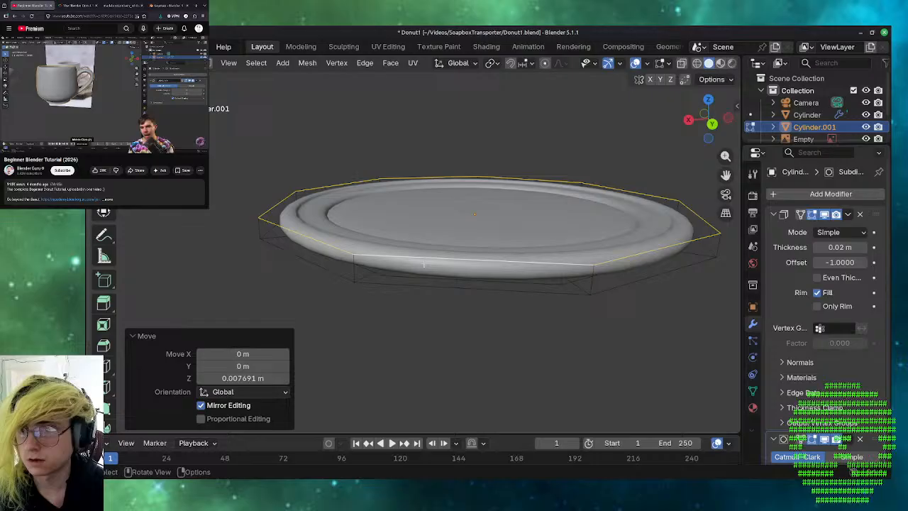
click(383, 328)
- Set the saucer's Solidify thickness to 0.015 m
middle_drag(374, 327, 331, 317)
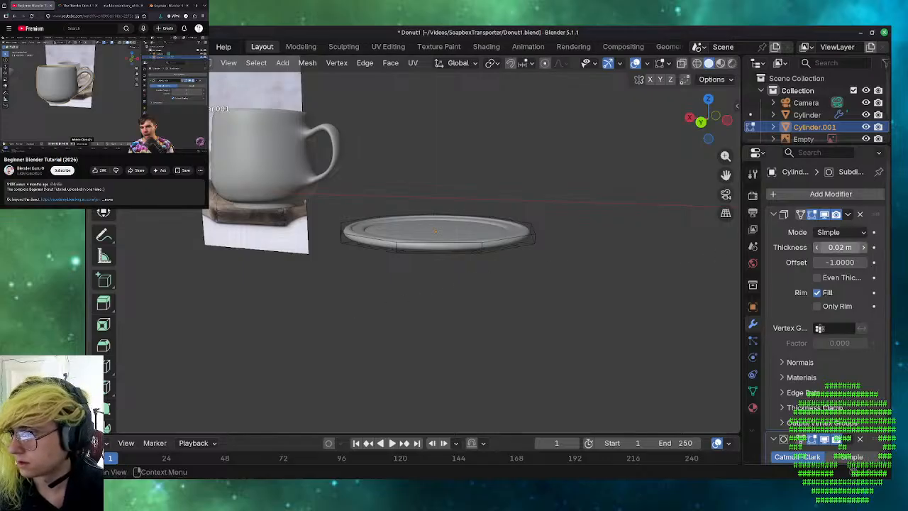
click(841, 248)
click(837, 247)
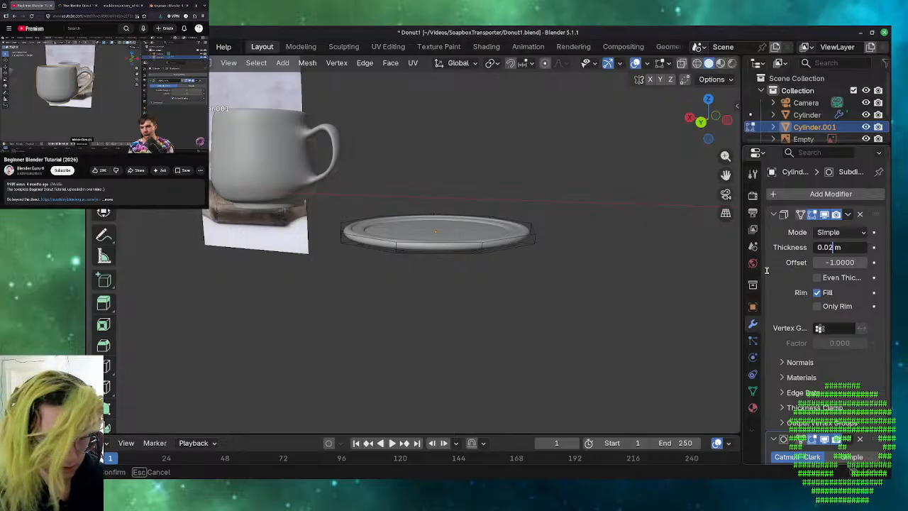
key(BackSpace)
text(15)
key(Return)
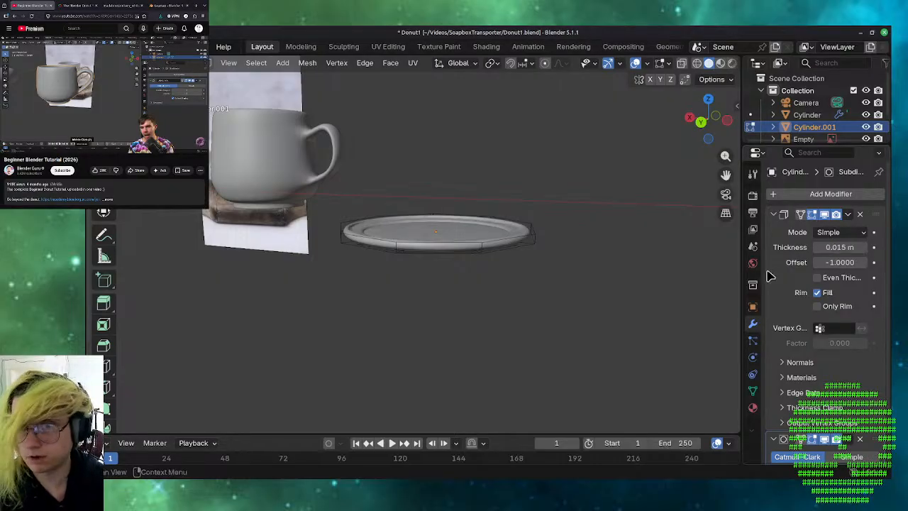
- Examine the saucer's rim profile and thickness from the side and from above
scroll(478, 353, up, 8)
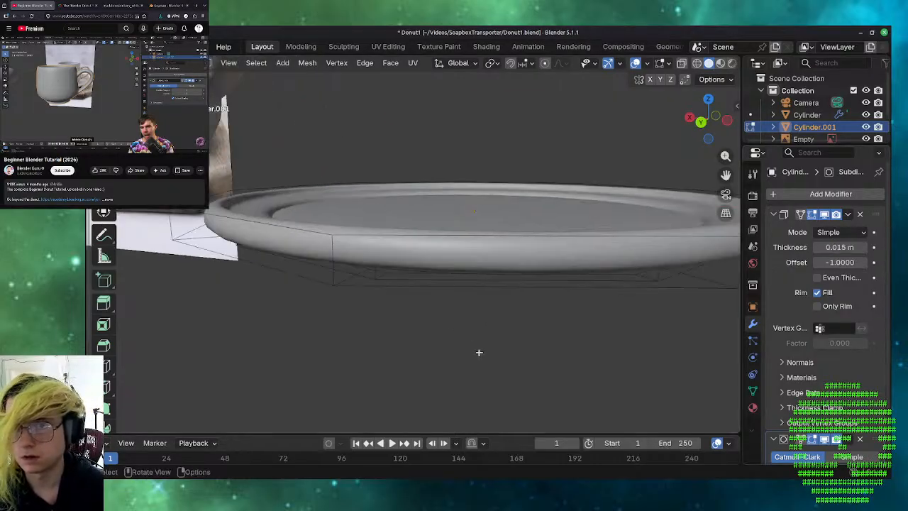
scroll(460, 349, down, 3)
mouse_move(403, 324)
middle_down()
mouse_move(422, 357)
mouse_move(510, 342)
mouse_move(456, 340)
mouse_move(415, 257)
mouse_move(364, 234)
mouse_move(356, 260)
mouse_move(300, 288)
mouse_move(417, 261)
mouse_move(390, 263)
mouse_move(414, 318)
middle_up()
scroll(415, 262, down, 5)
scroll(414, 323, up, 4)
scroll(414, 324, up, 2)
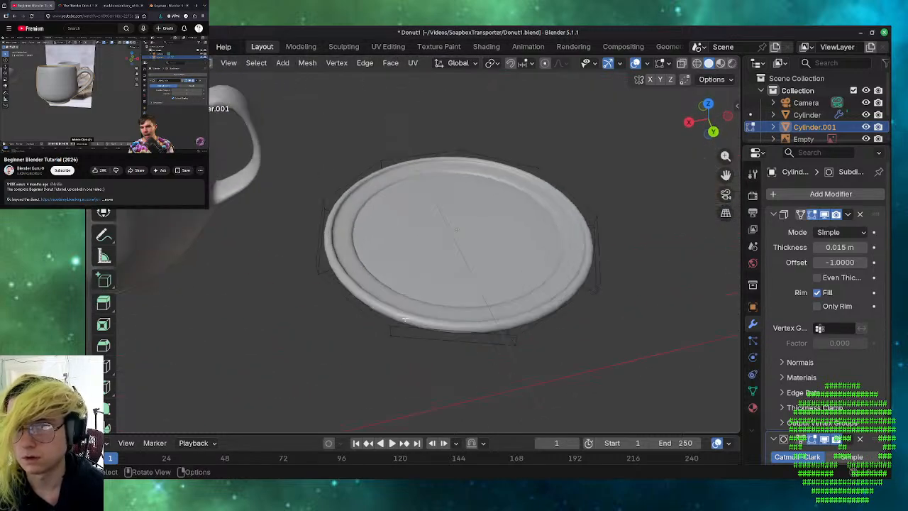
scroll(405, 319, down, 2)
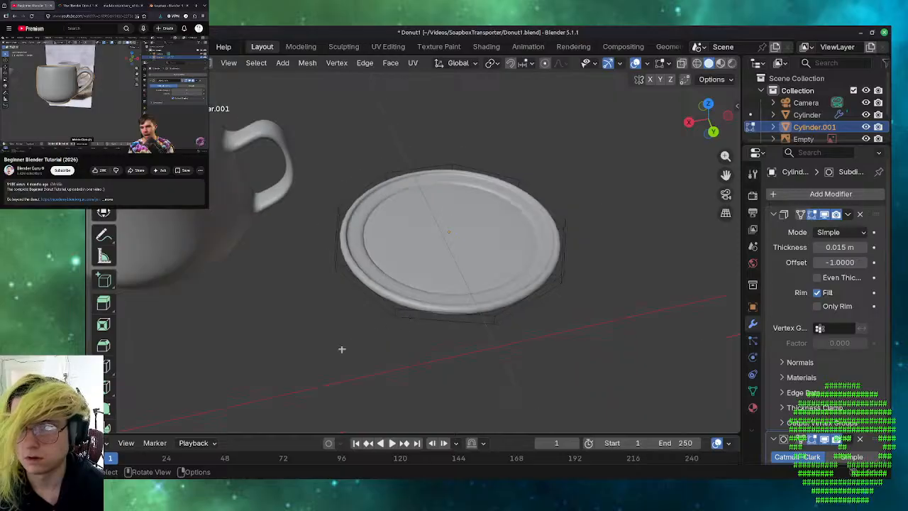
- On the saucer's underside, select the edge loop around the base face and scale it down to about 0.84
alt+click(478, 291)
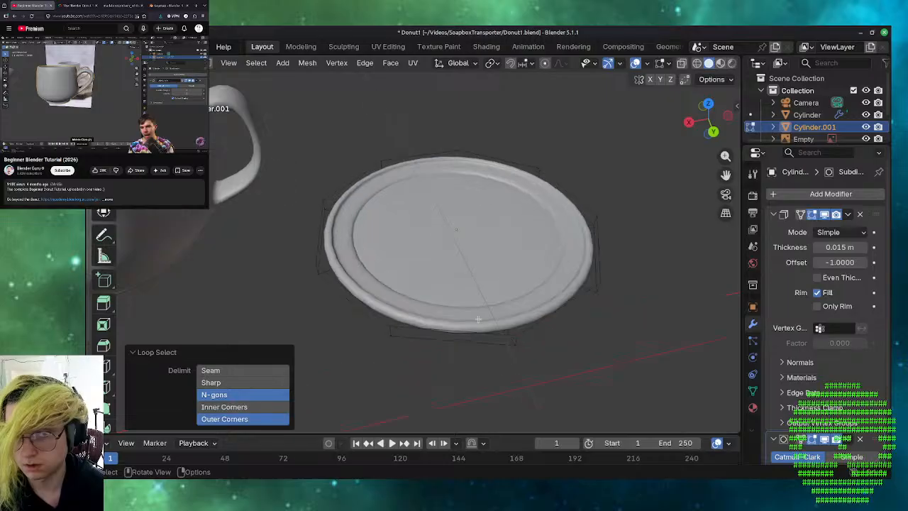
click(477, 373)
middle_drag(477, 375, 450, 242)
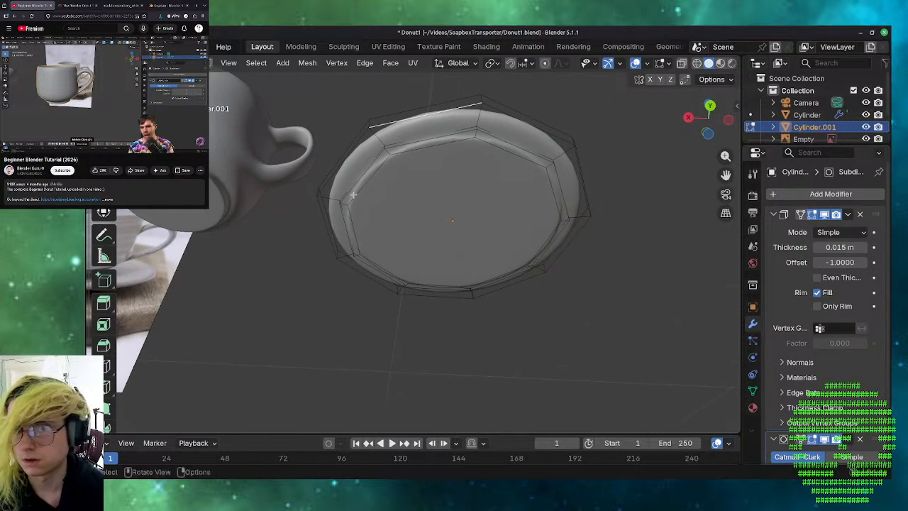
alt+click(353, 193)
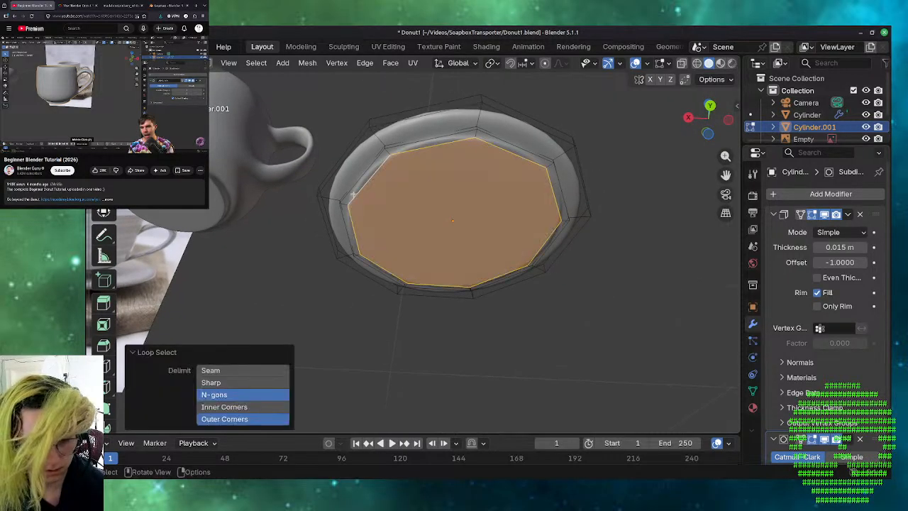
key(s)
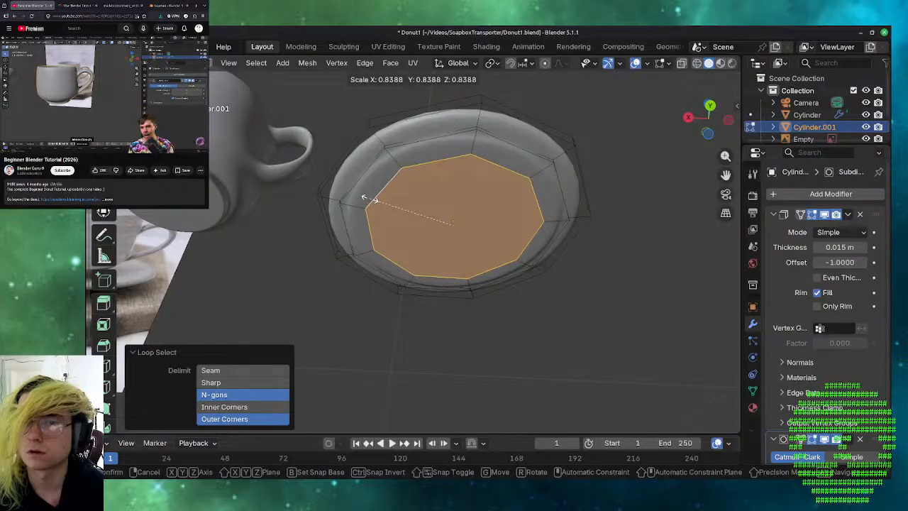
click(368, 198)
- Select the edge loop just outside the base face, scale it down to about 0.89, and deselect it
alt+click(353, 190)
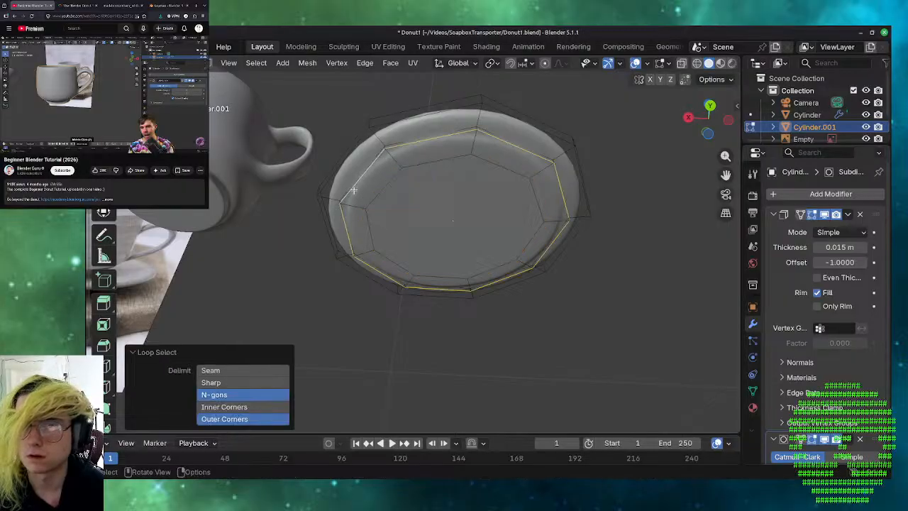
key(s)
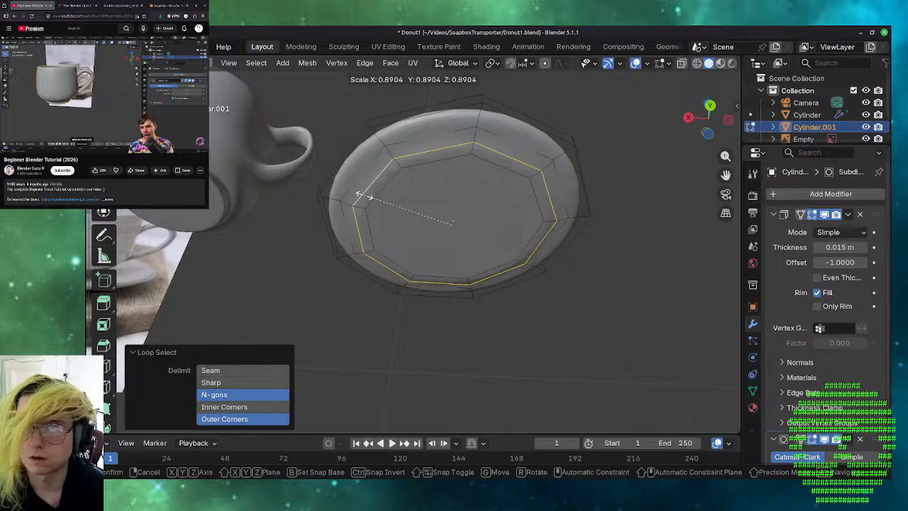
click(364, 196)
click(357, 382)
middle_drag(409, 314, 453, 242)
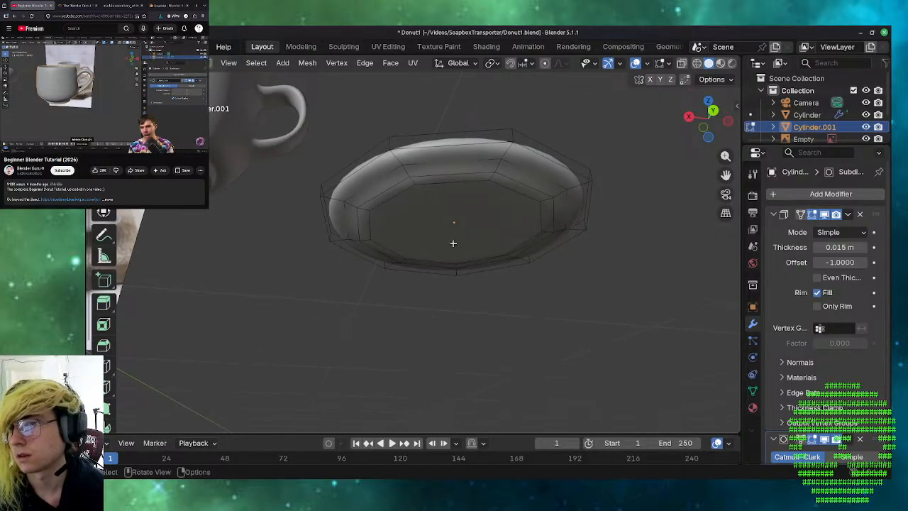
- Select the third underside edge loop outward from the base face and scale it down to about 0.95
alt+click(552, 179)
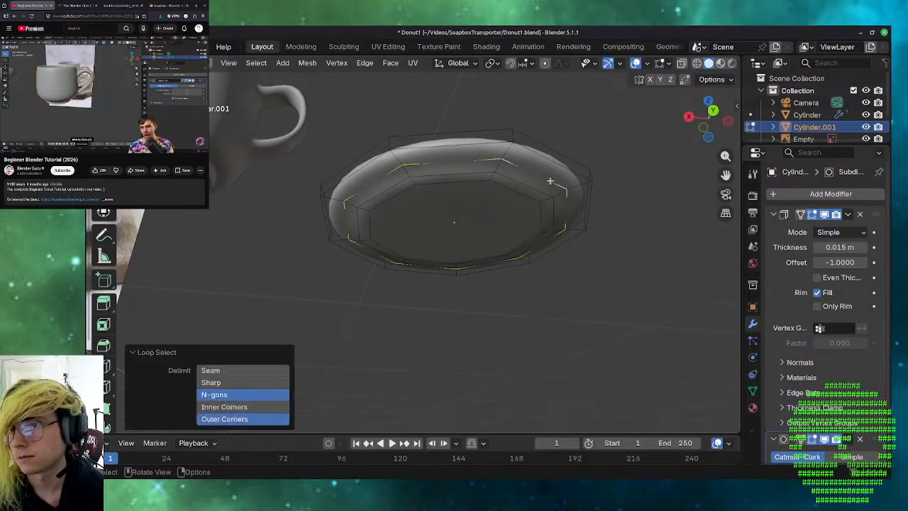
key(s)
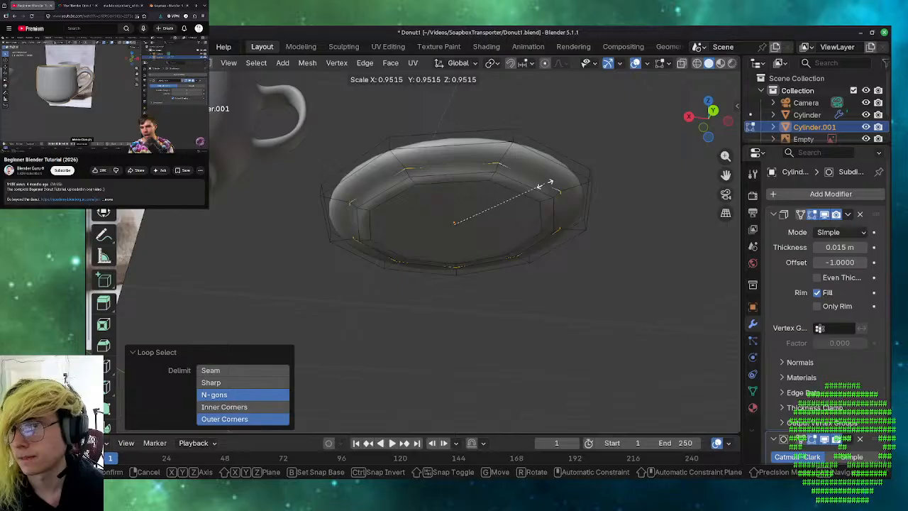
click(545, 185)
middle_drag(697, 313, 516, 375)
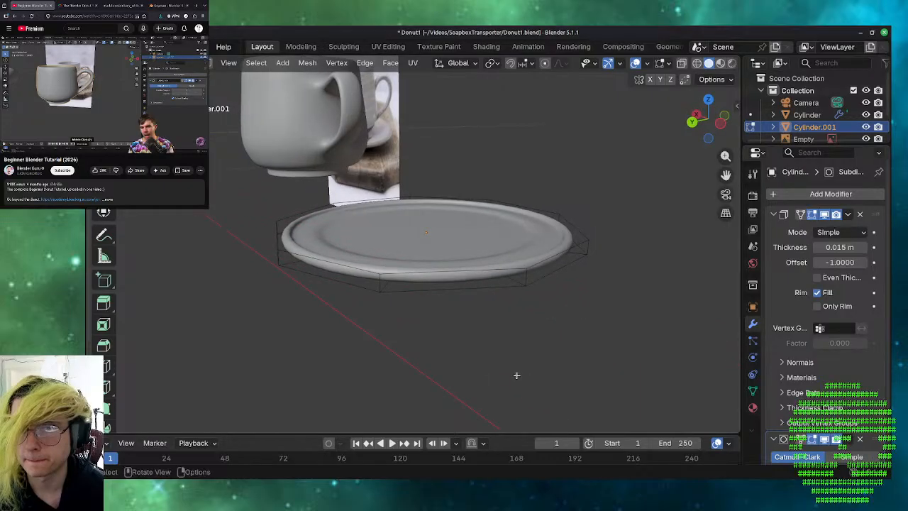
- Select the saucer's upper outer rim edge loop and lower it about 0.0057 m along Z
alt+click(358, 269)
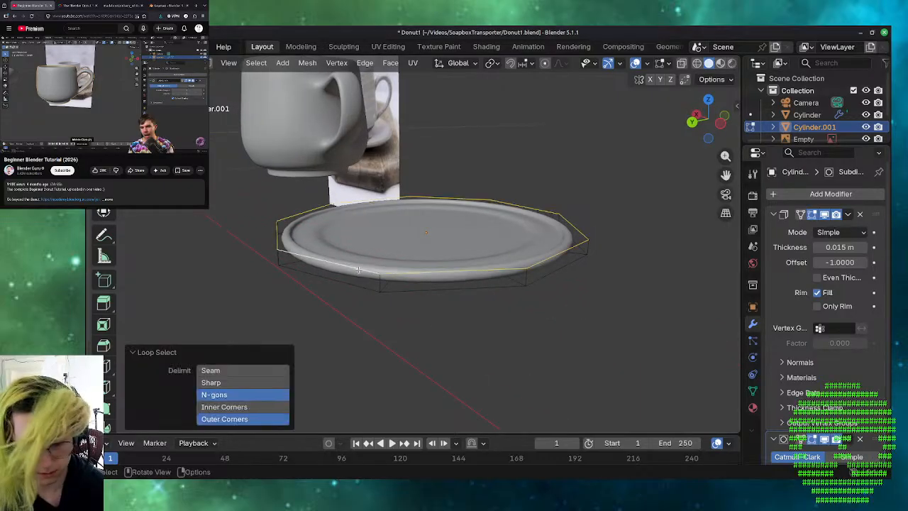
key(g)
key(z)
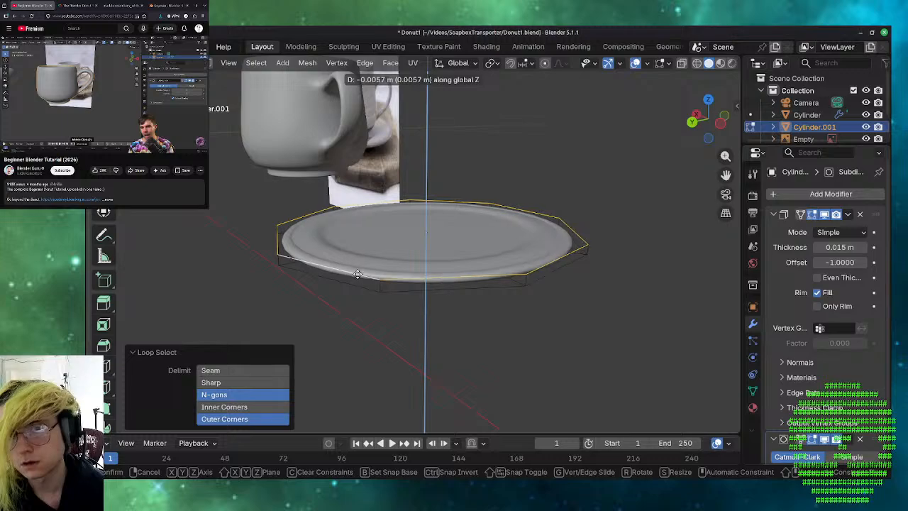
click(358, 274)
click(378, 318)
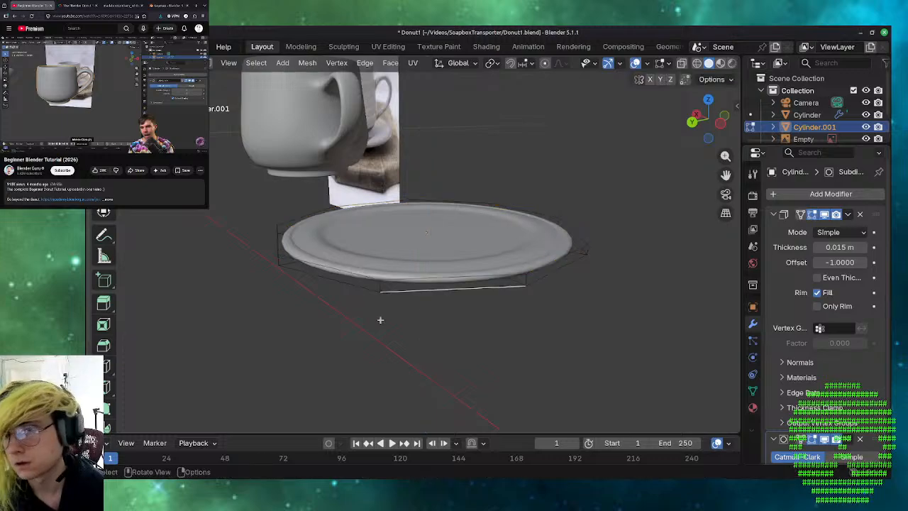
- Raise the saucer's upper outer rim edge loop about 0.0015 m along Z and deselect it
middle_drag(379, 318, 470, 329)
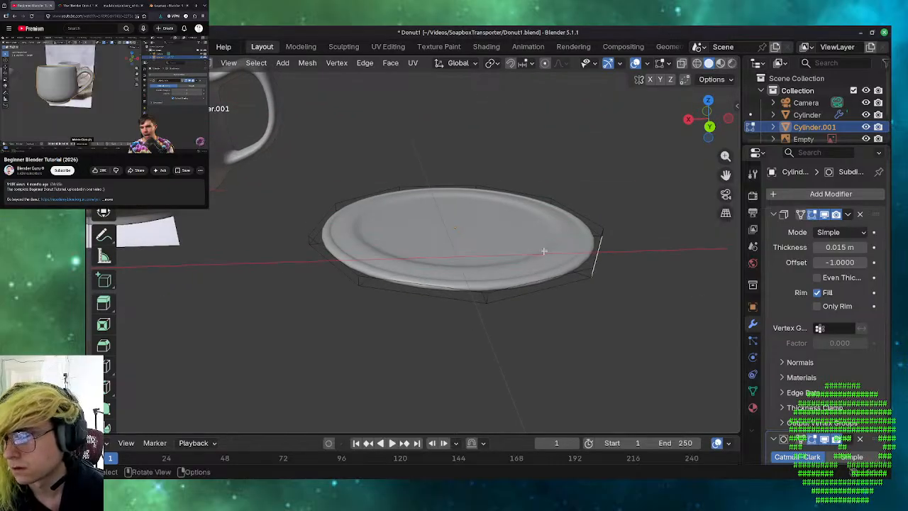
alt+click(543, 250)
mouse_move(538, 366)
middle_down()
mouse_move(539, 296)
mouse_move(559, 344)
mouse_move(565, 328)
mouse_move(550, 371)
middle_up()
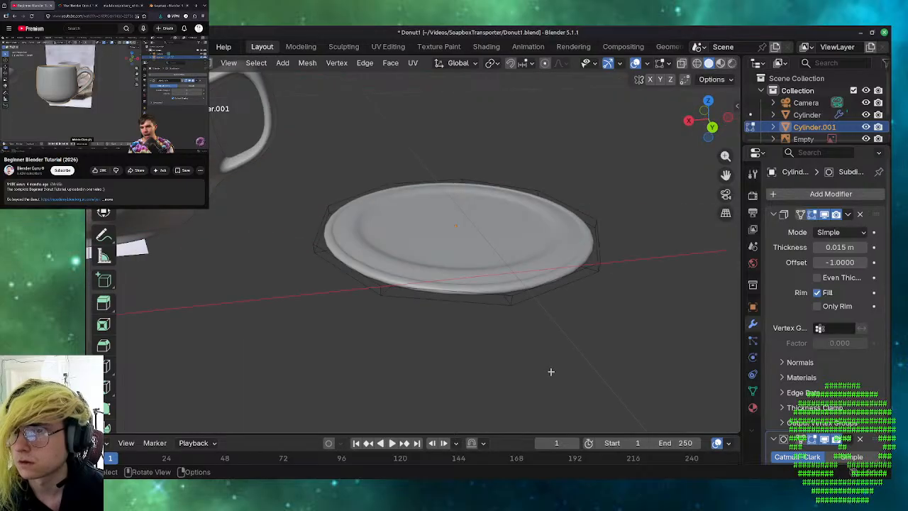
middle_drag(622, 353, 515, 319)
scroll(379, 296, up, 4)
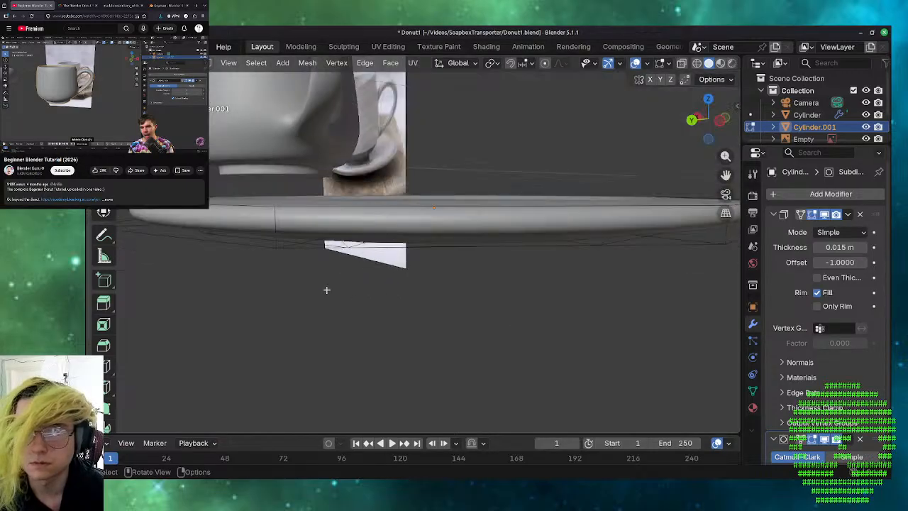
mouse_move(326, 290)
middle_down()
mouse_move(331, 296)
mouse_move(325, 290)
middle_up()
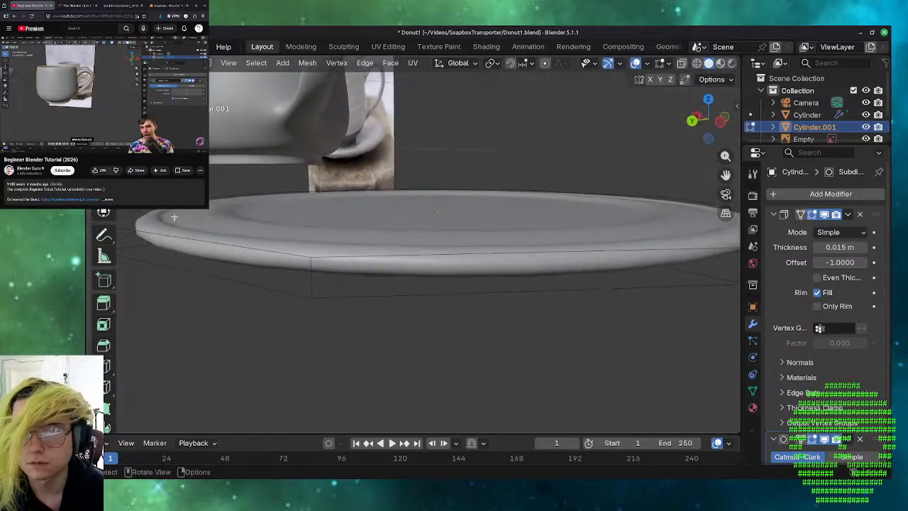
alt+click(164, 235)
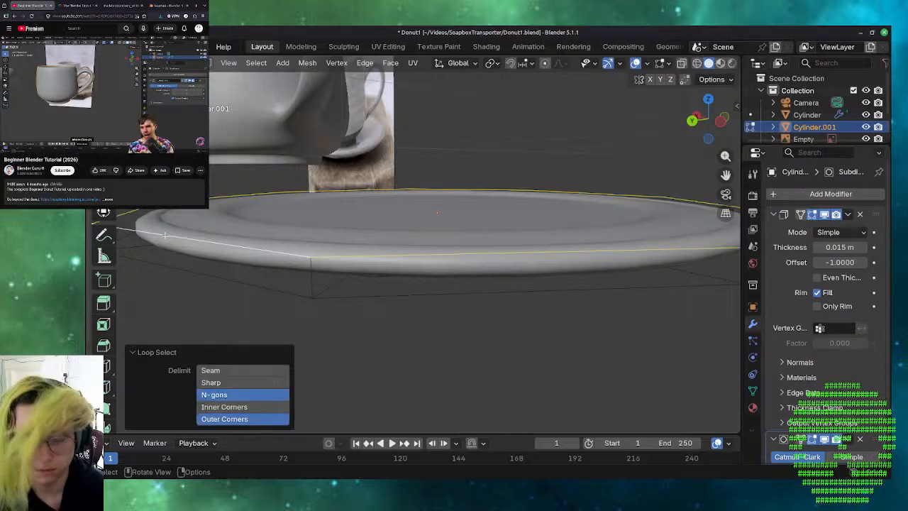
key(g)
key(z)
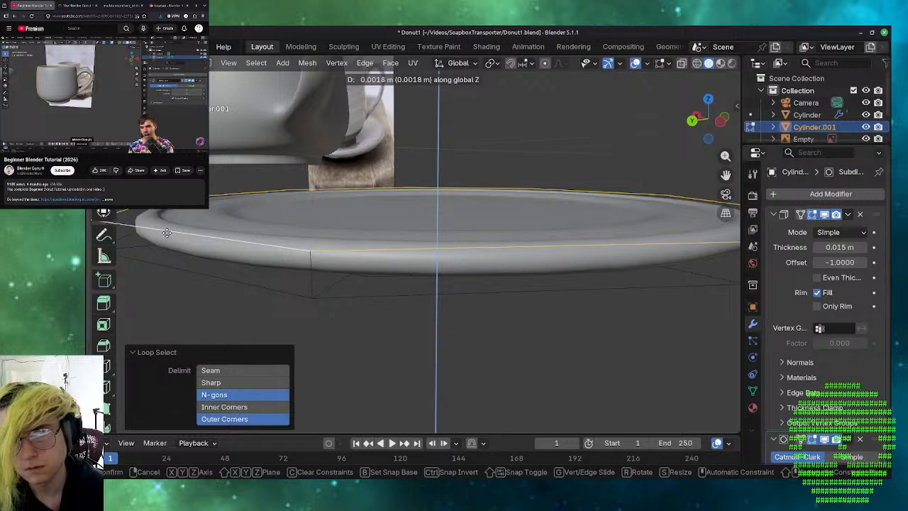
click(166, 233)
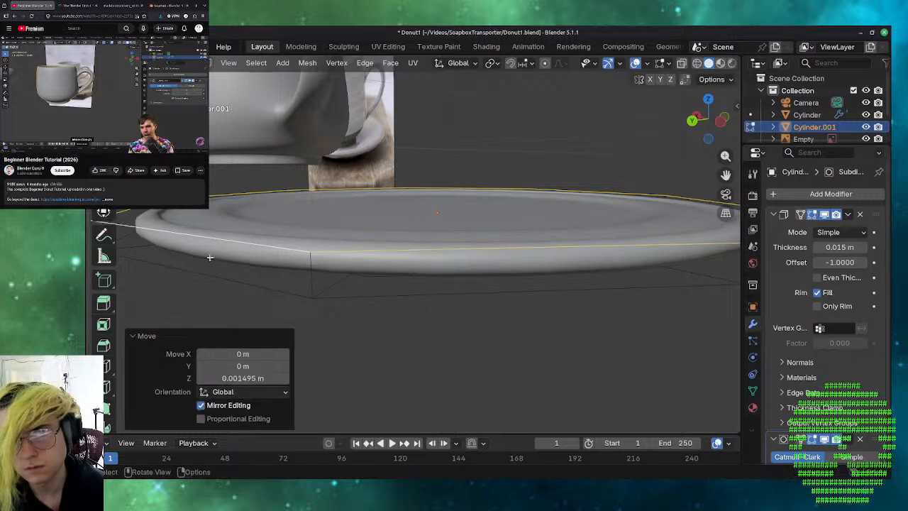
click(224, 295)
- In Object Mode, move the saucer about 0.414 m along X and -0.022 m along Y to center it under the mug
middle_drag(389, 306, 484, 290)
scroll(529, 347, down, 3)
scroll(528, 347, down, 2)
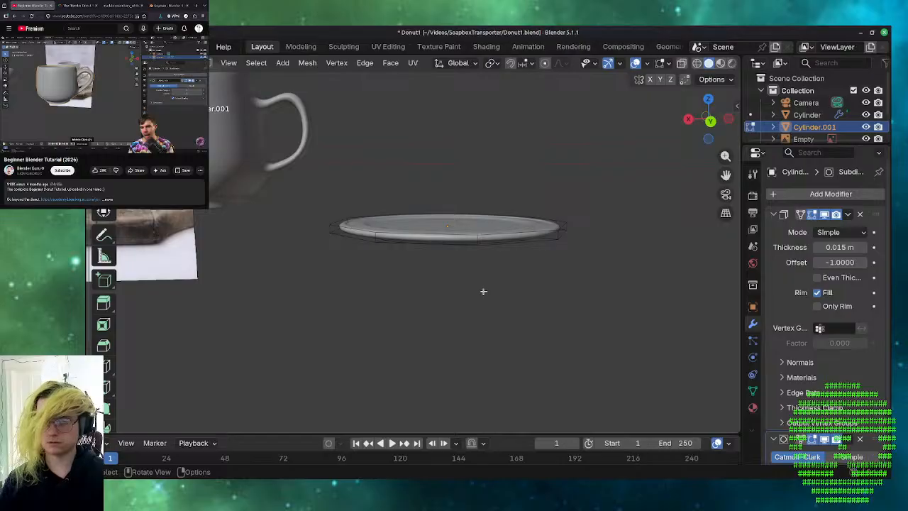
key(Tab)
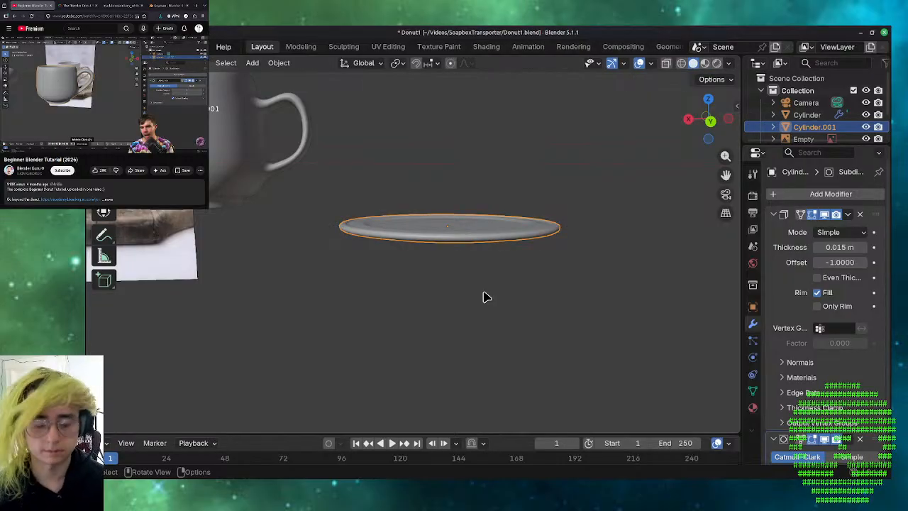
key(g)
key(x)
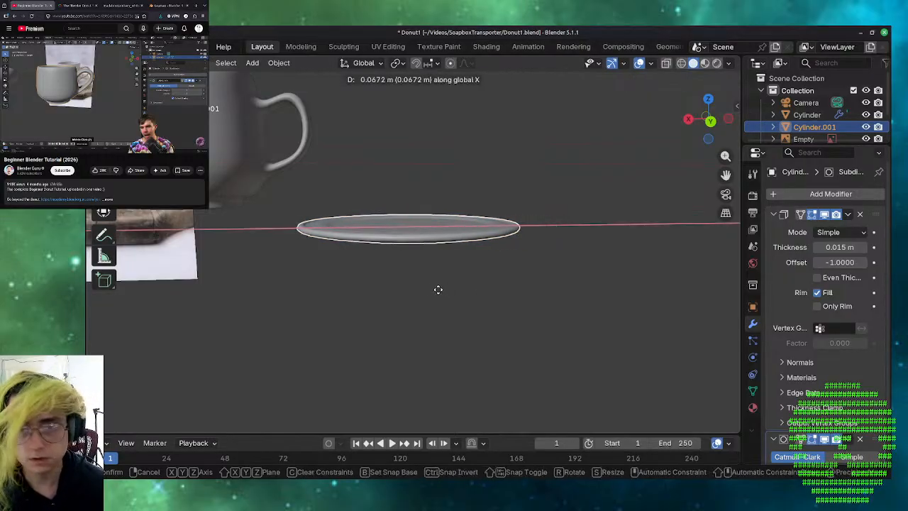
click(233, 292)
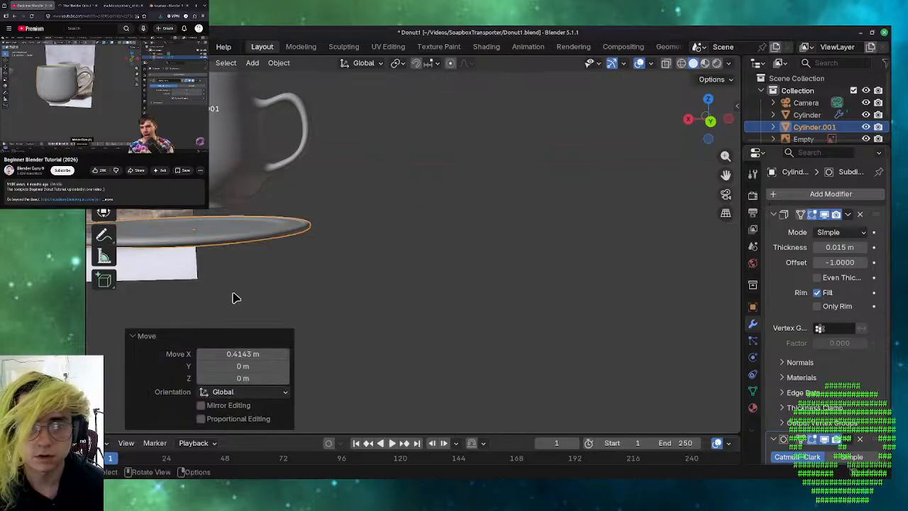
middle_drag(233, 298, 420, 317)
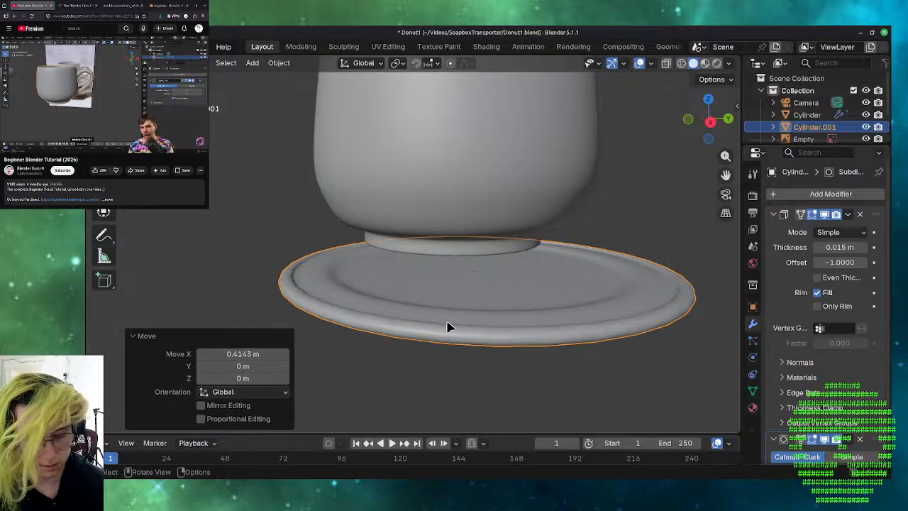
key(g)
key(y)
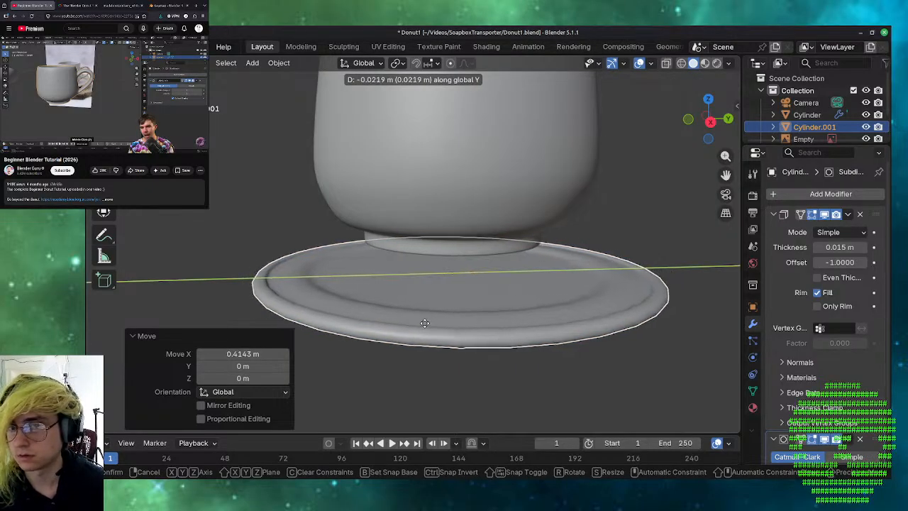
click(425, 328)
- Raise the saucer about 0.031 m along Z to meet the mug's base
middle_drag(591, 293, 415, 304)
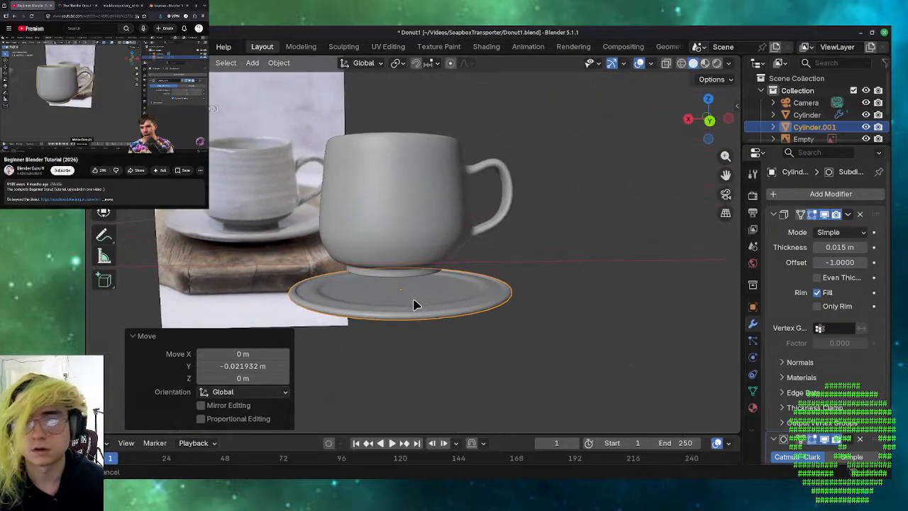
key(g)
key(z)
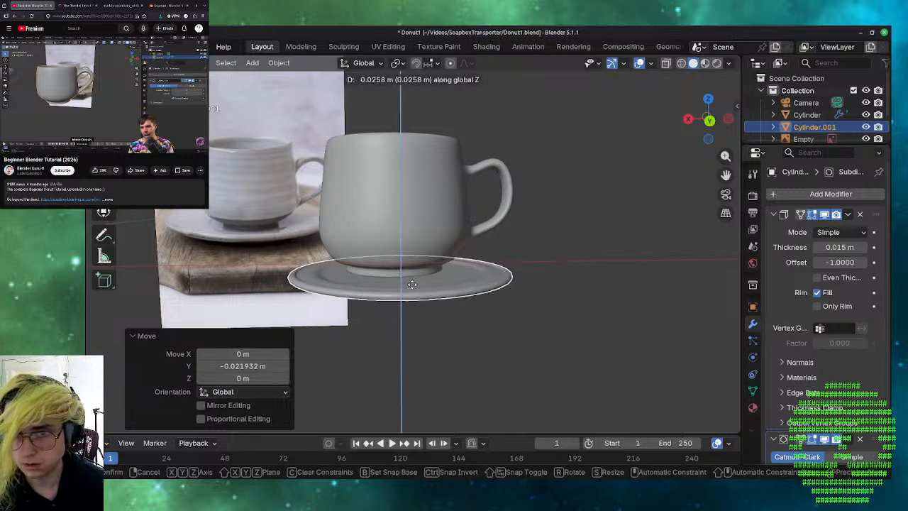
click(412, 282)
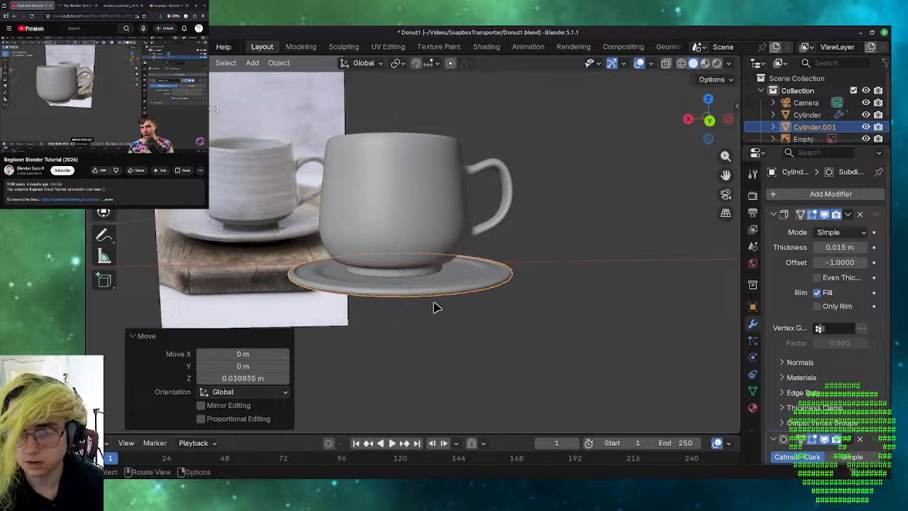
- Scale the saucer up uniformly by 1.212, lower it about 0.002 m along Z, and deselect it
key(s)
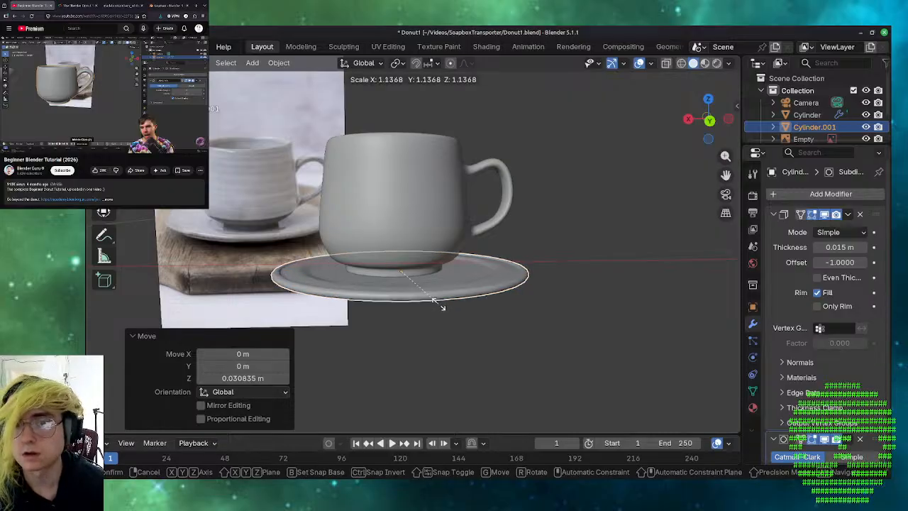
click(444, 308)
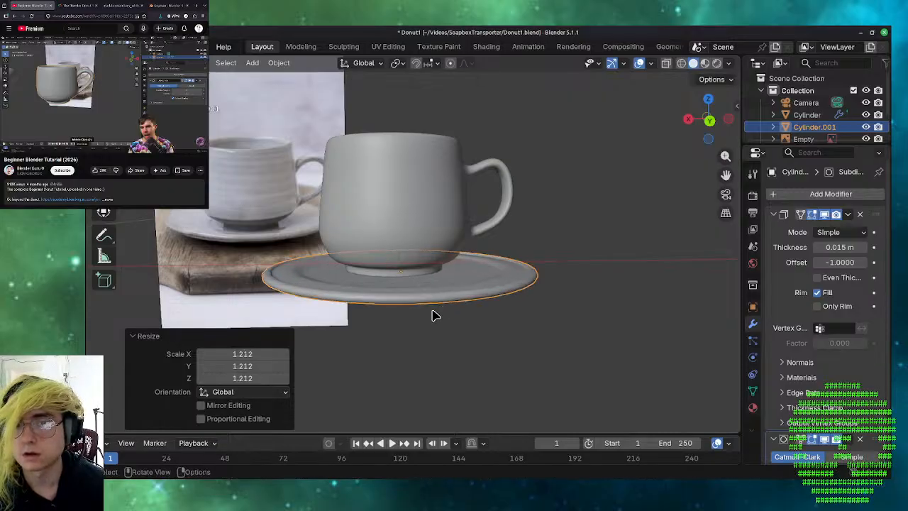
key(g)
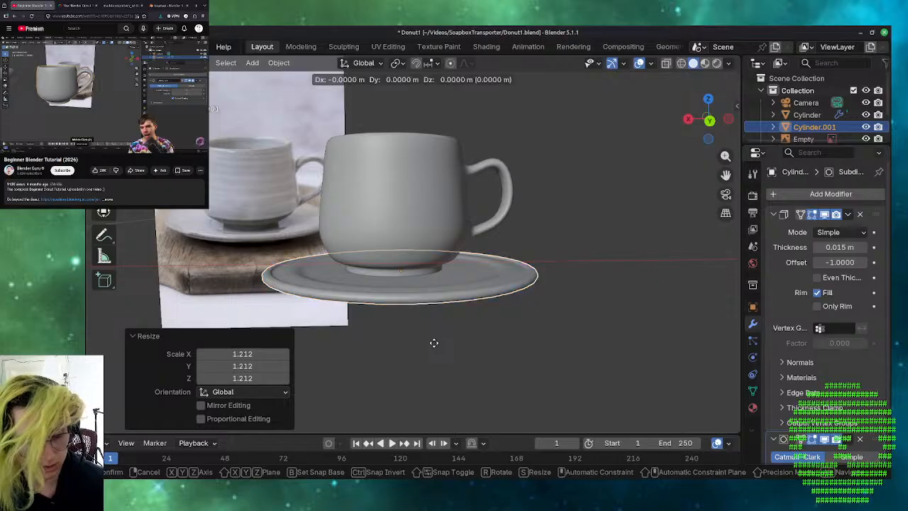
key(z)
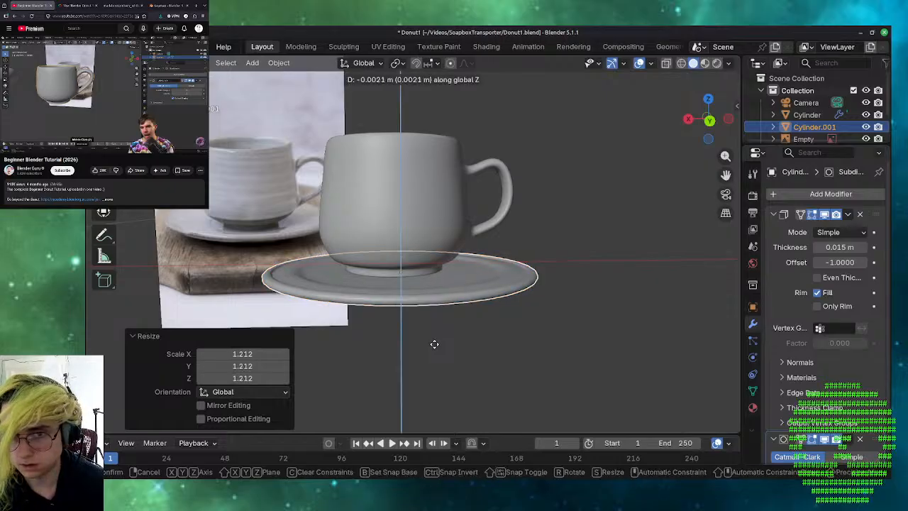
click(434, 344)
click(535, 357)
- Scale the saucer down uniformly by a factor of about 0.89 and deselect it
middle_drag(535, 356, 478, 305)
click(479, 307)
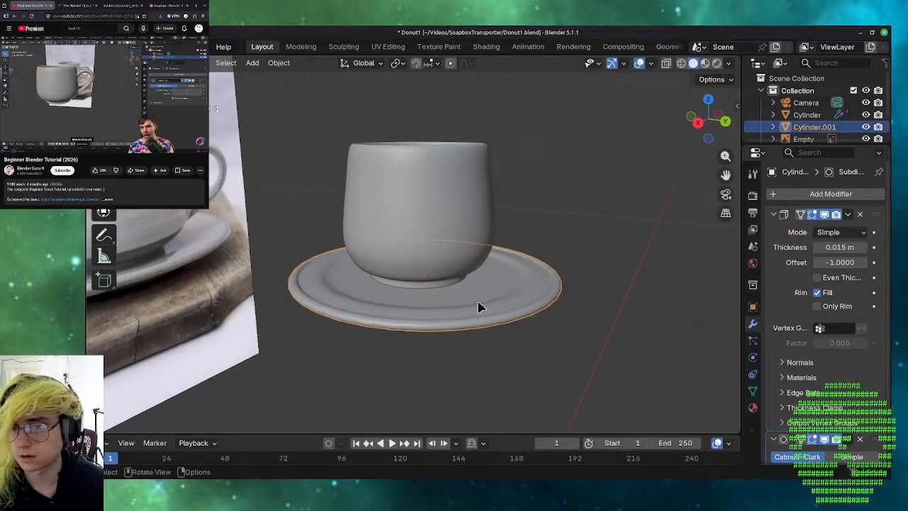
key(s)
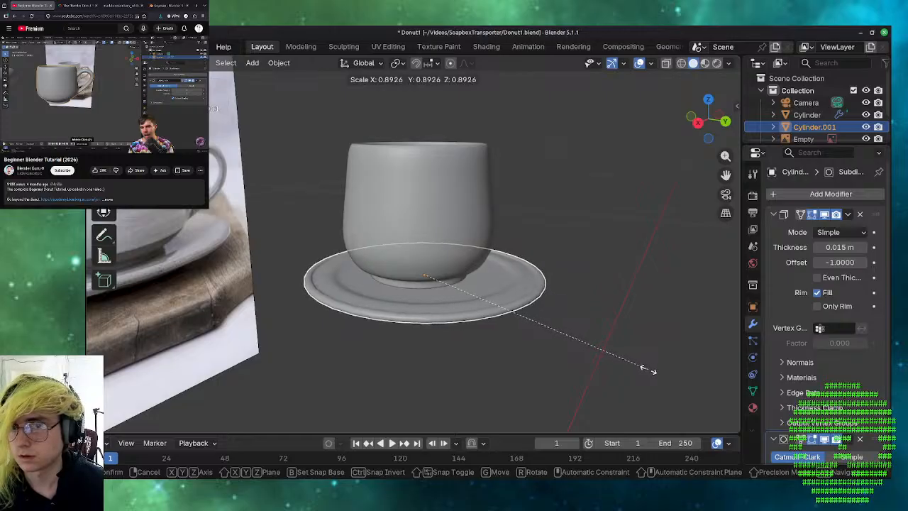
click(647, 374)
click(665, 301)
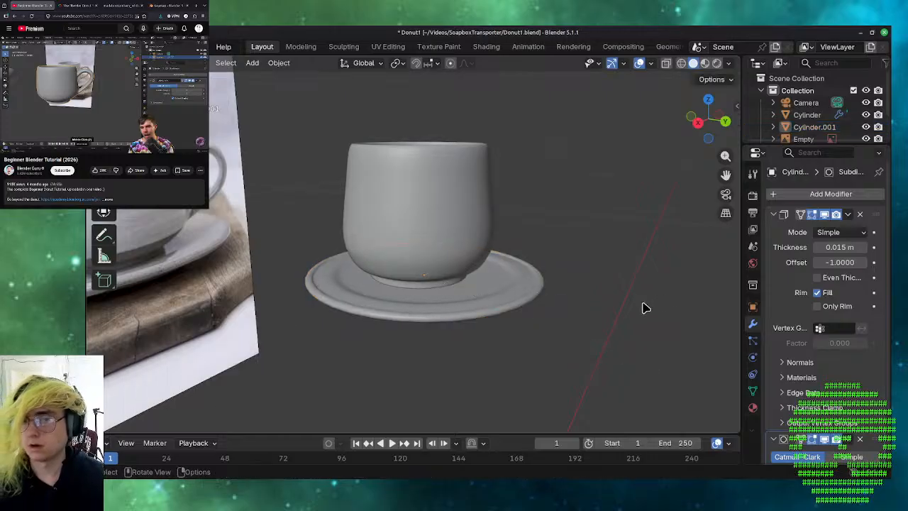
- Move the saucer about 0.0145 m along X to center it under the mug, then deselect it
middle_drag(645, 305, 567, 300)
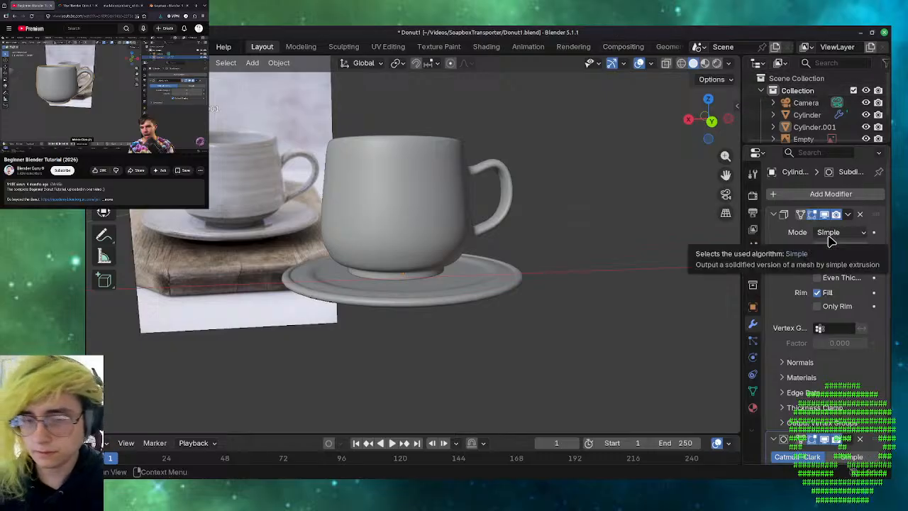
click(515, 296)
middle_drag(561, 284, 542, 256)
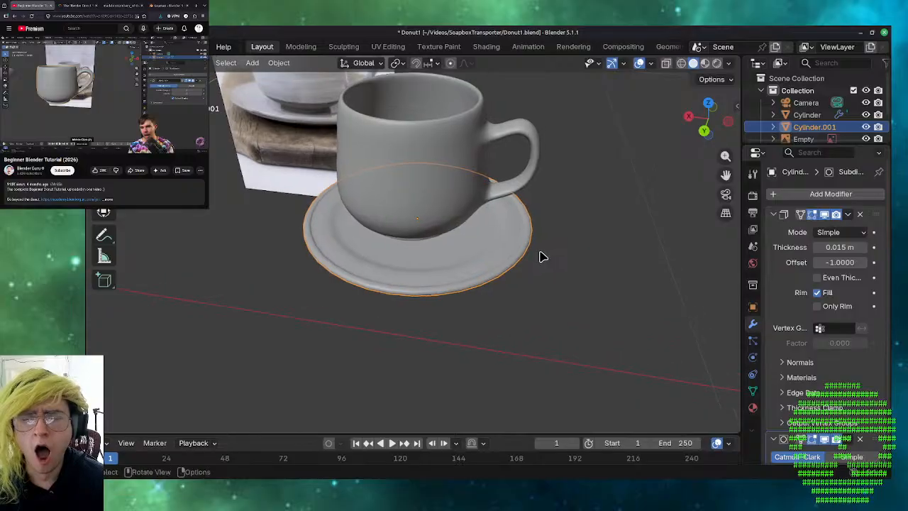
shift+middle_drag(171, 267, 243, 335)
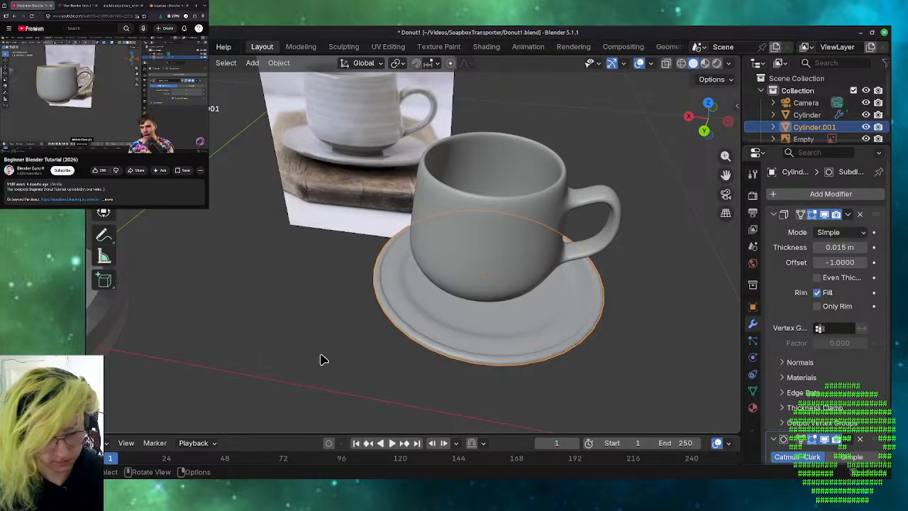
key(g)
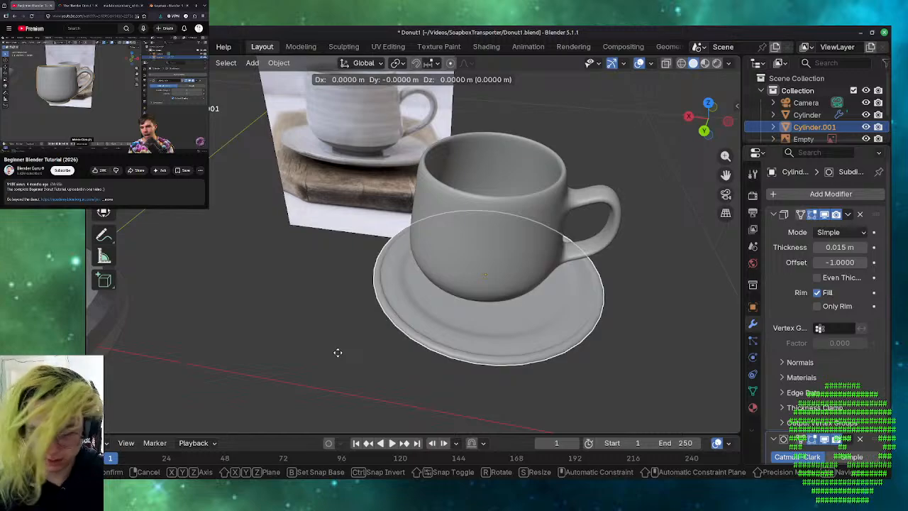
key(y)
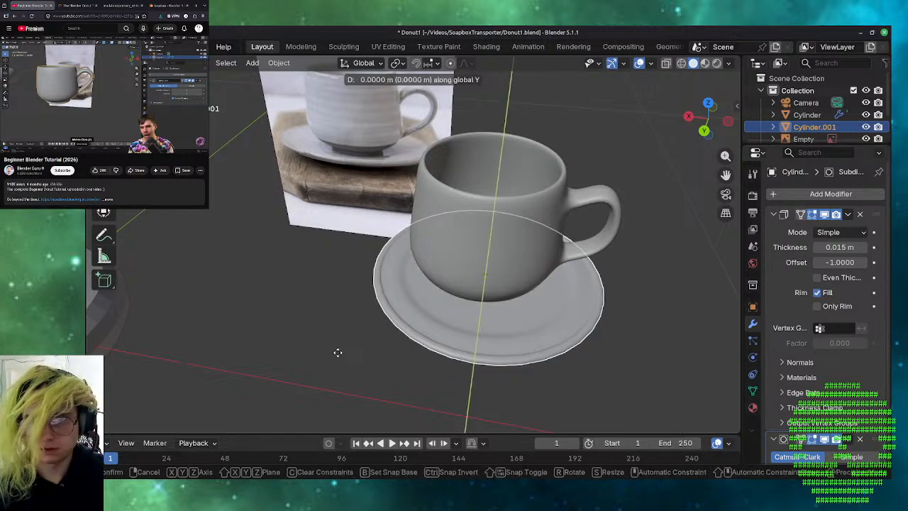
key(x)
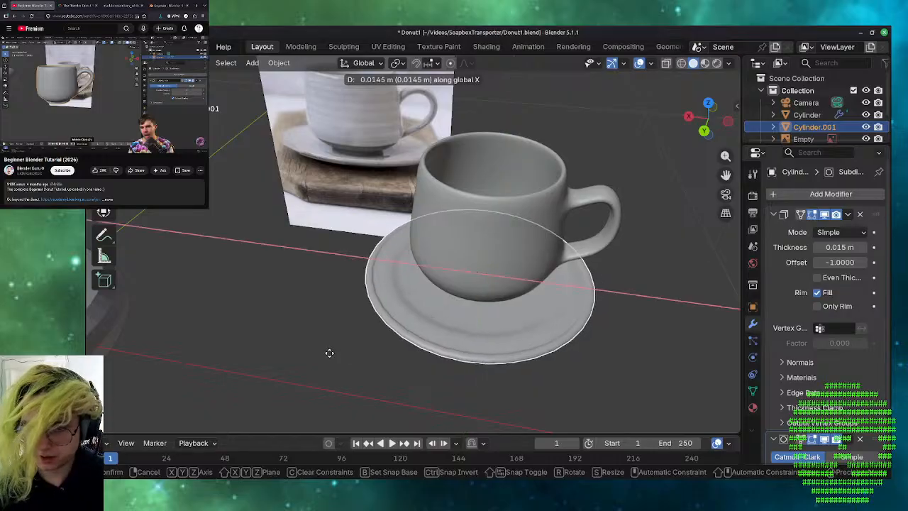
click(329, 358)
click(328, 358)
- Switch to the browser and resume playback of the Blender tutorial video
middle_drag(405, 407, 419, 354)
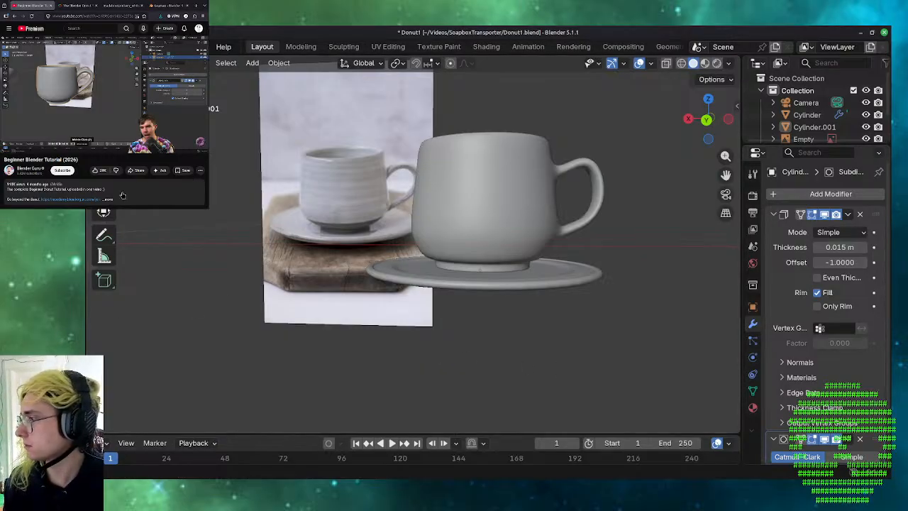
click(58, 72)
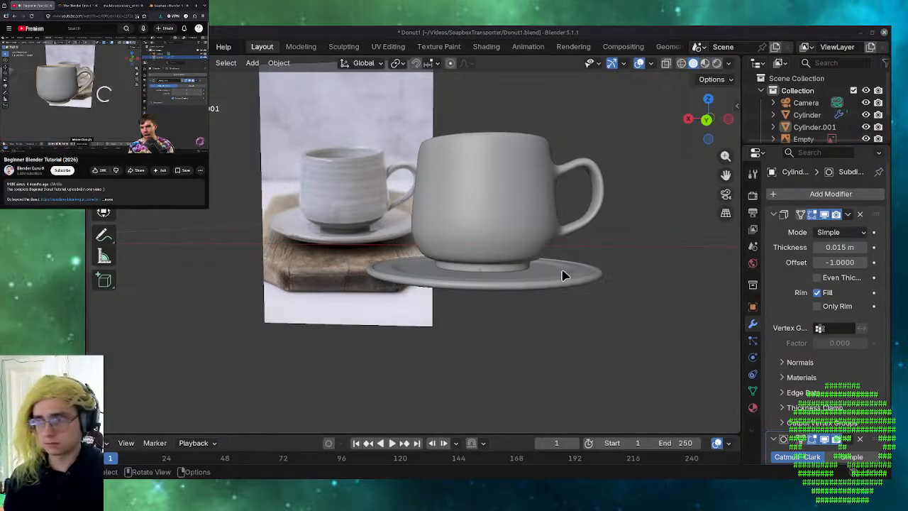
- Select the donut torus and frame it in the viewport to inspect it from the side
middle_drag(607, 352, 516, 368)
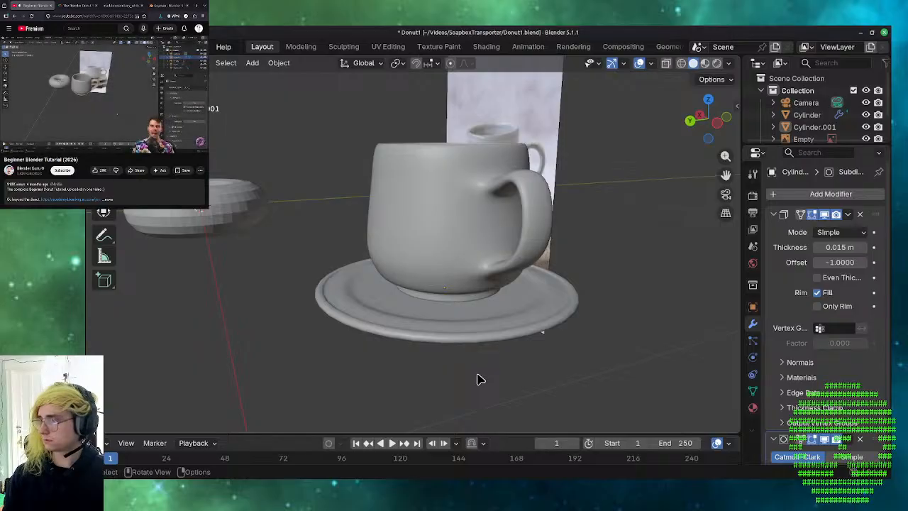
middle_drag(407, 399, 562, 425)
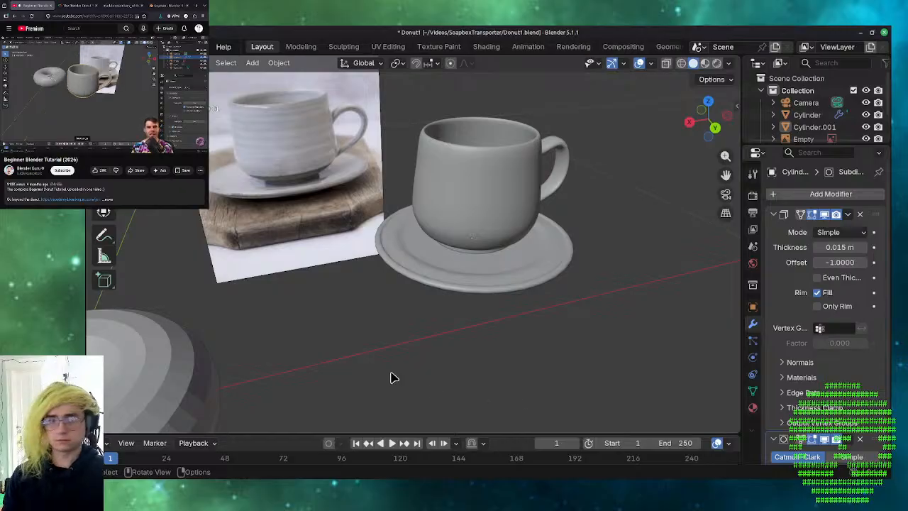
shift+middle_drag(348, 350, 575, 267)
click(557, 279)
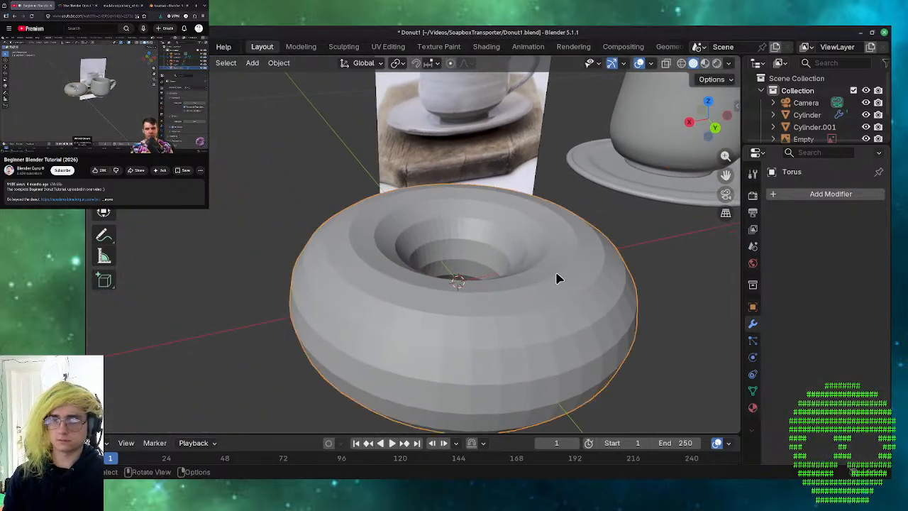
key(KP_Decimal)
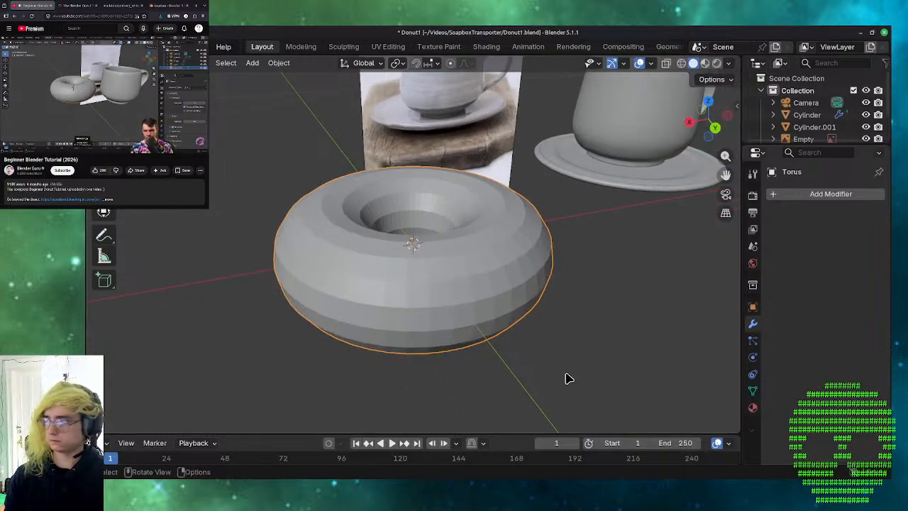
scroll(568, 377, down, 2)
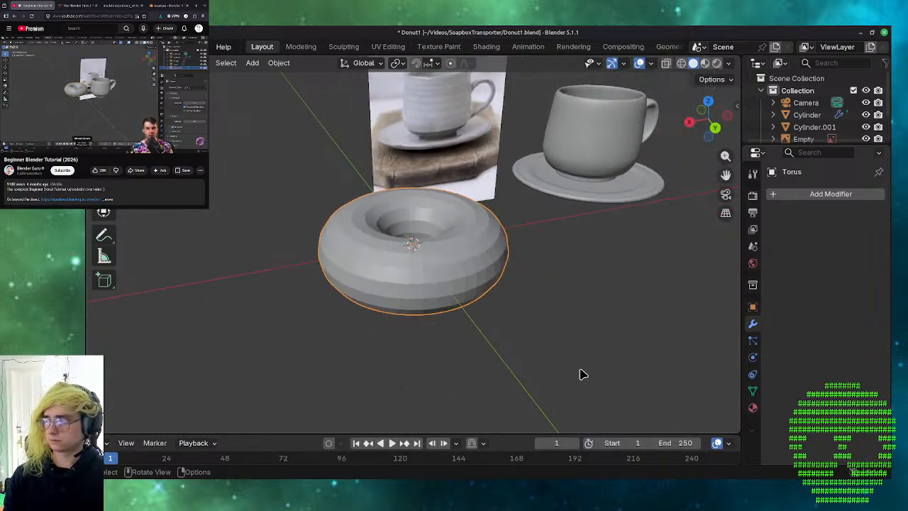
middle_drag(618, 365, 523, 335)
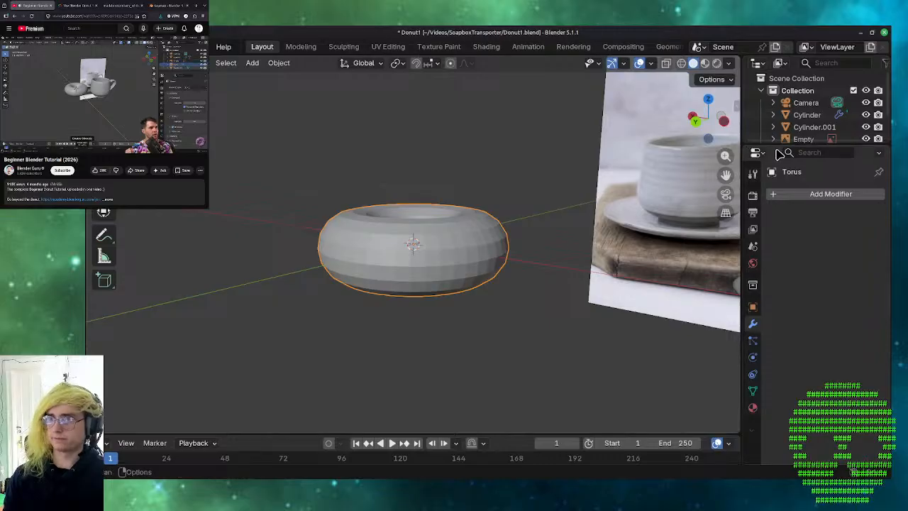
- Enlarge the object list so every object shows, and rename the cup object Cylinder as mug
drag(782, 145, 771, 232)
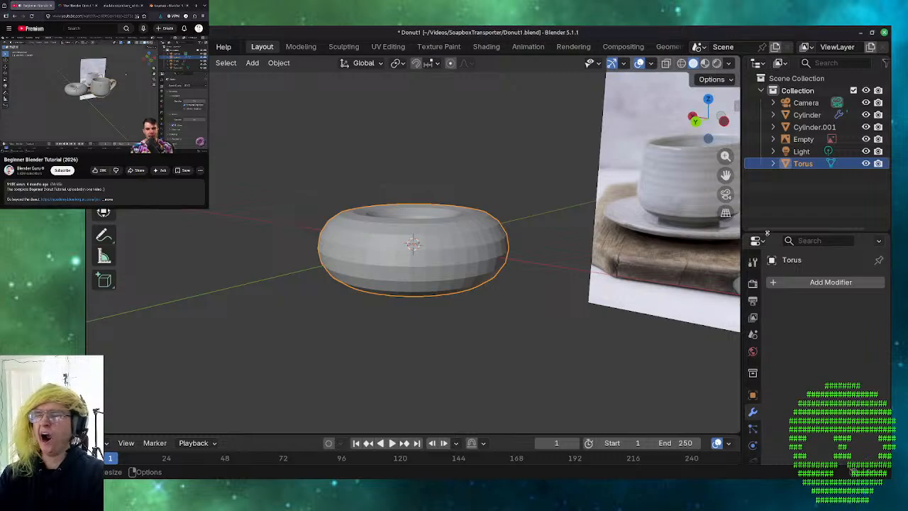
scroll(582, 160, down, 4)
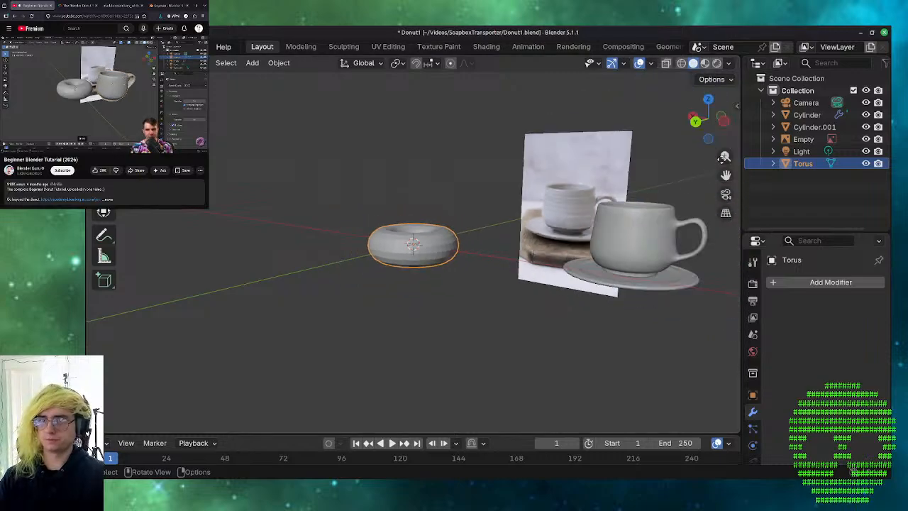
click(806, 115)
double_click(804, 115)
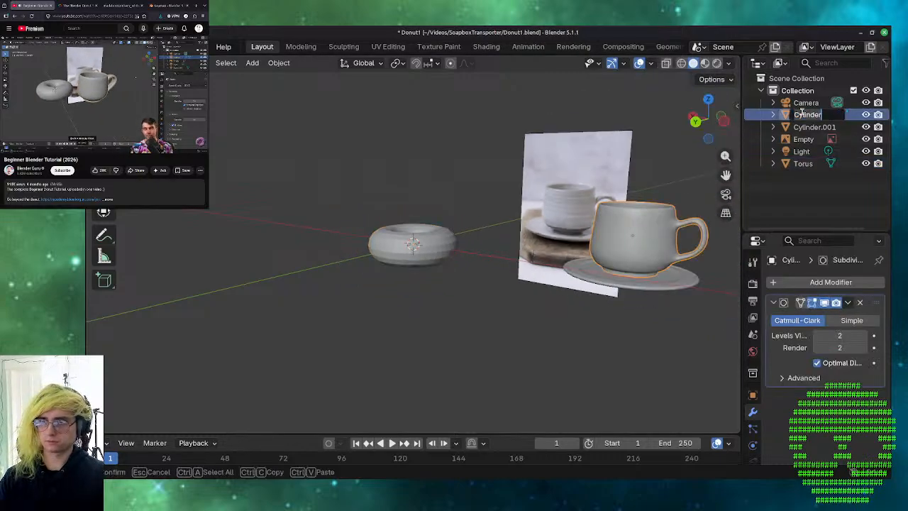
key(BackSpace)
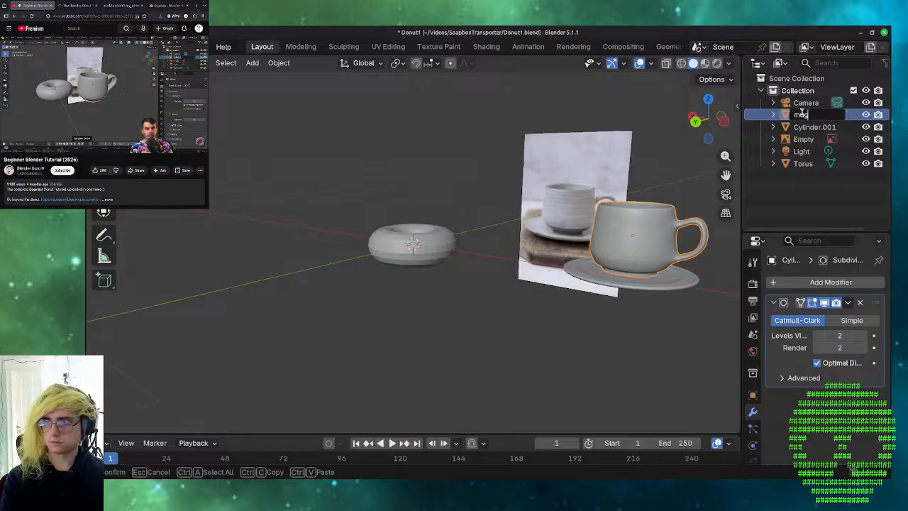
key(Return)
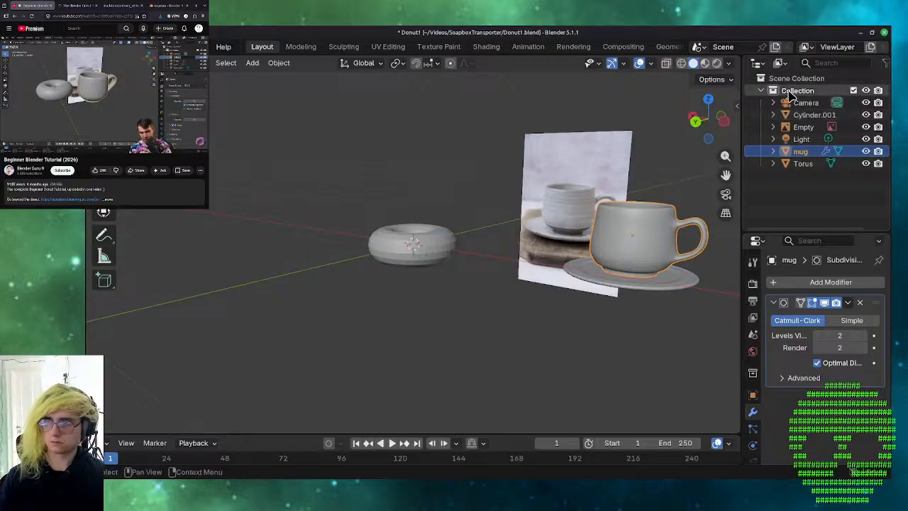
- Rename the plate object Cylinder.001 under the mug as Saucer
click(816, 116)
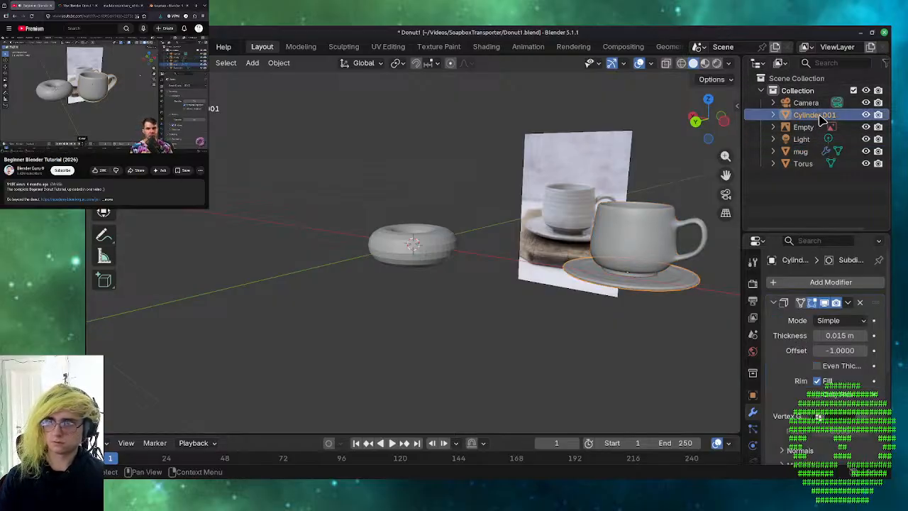
double_click(817, 115)
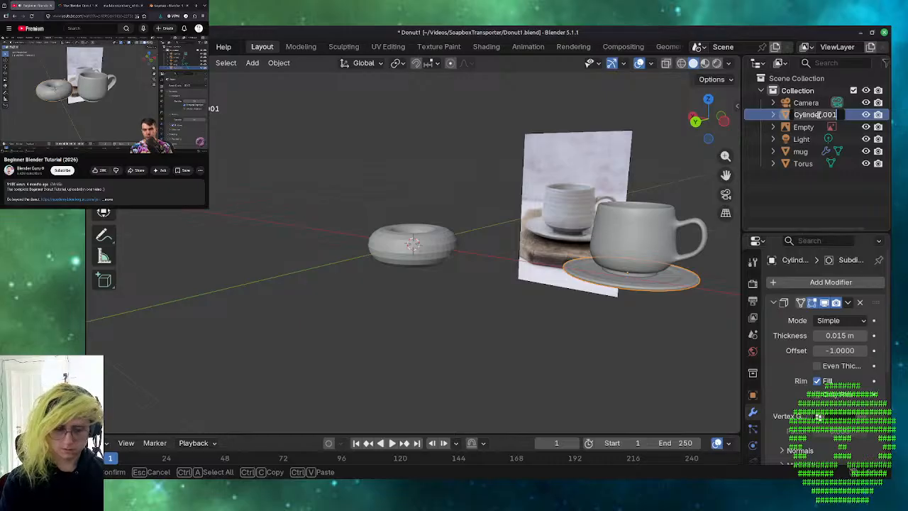
key(BackSpace)
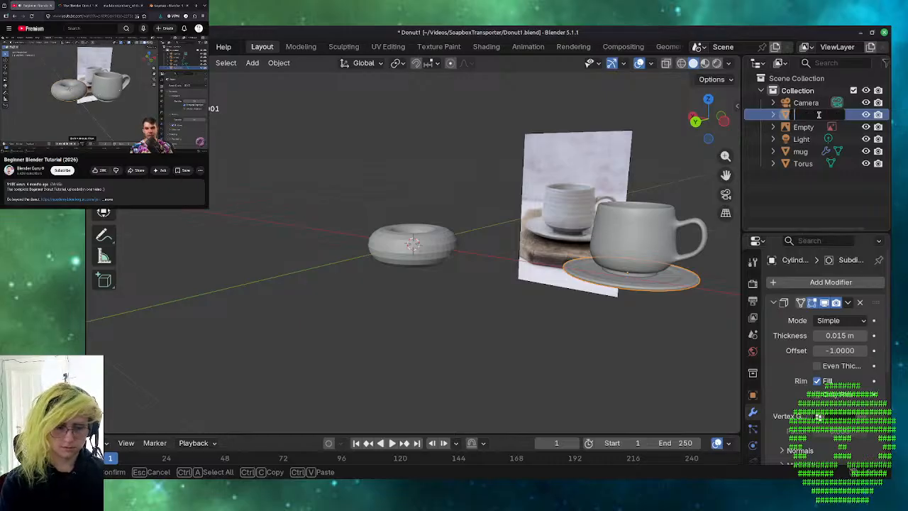
text(Sauce)
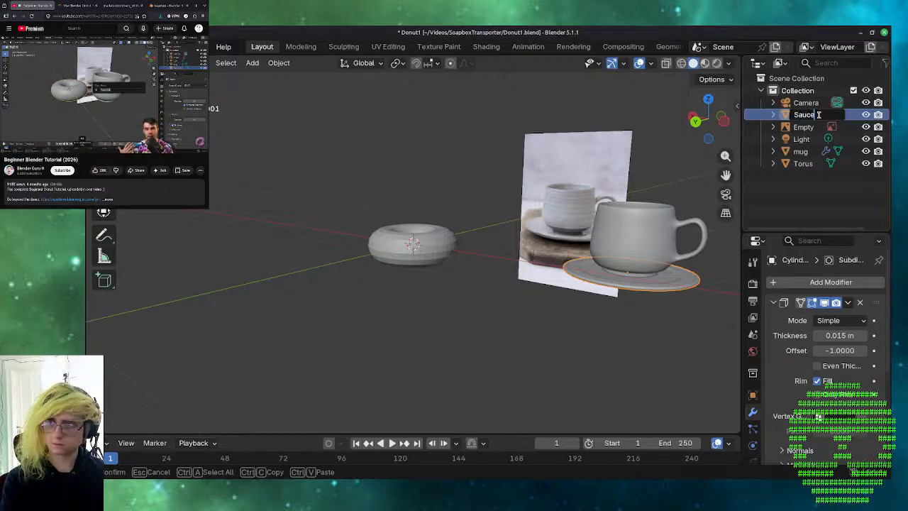
text(r)
key(Return)
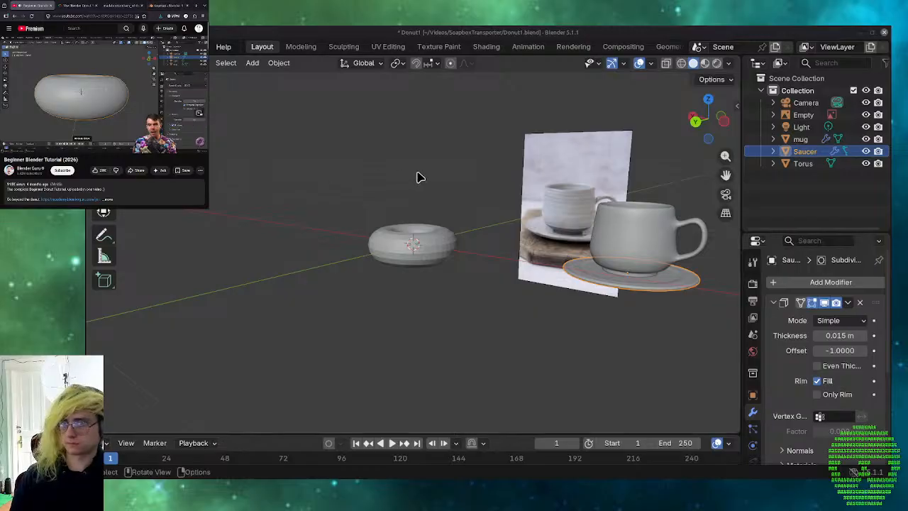
- Duplicate the donut torus and leave the copy exactly in place on top of the original
click(361, 315)
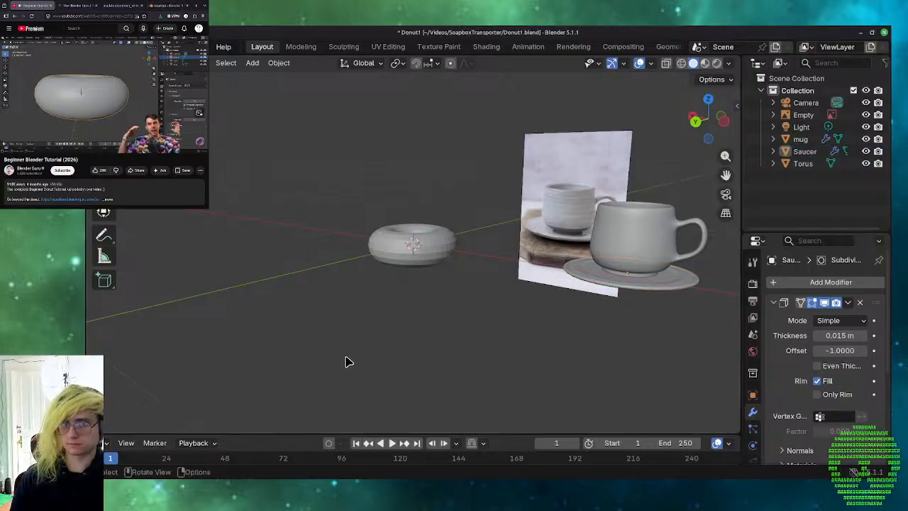
mouse_move(344, 361)
middle_down()
mouse_move(357, 373)
mouse_move(348, 371)
middle_up()
scroll(356, 373, up, 4)
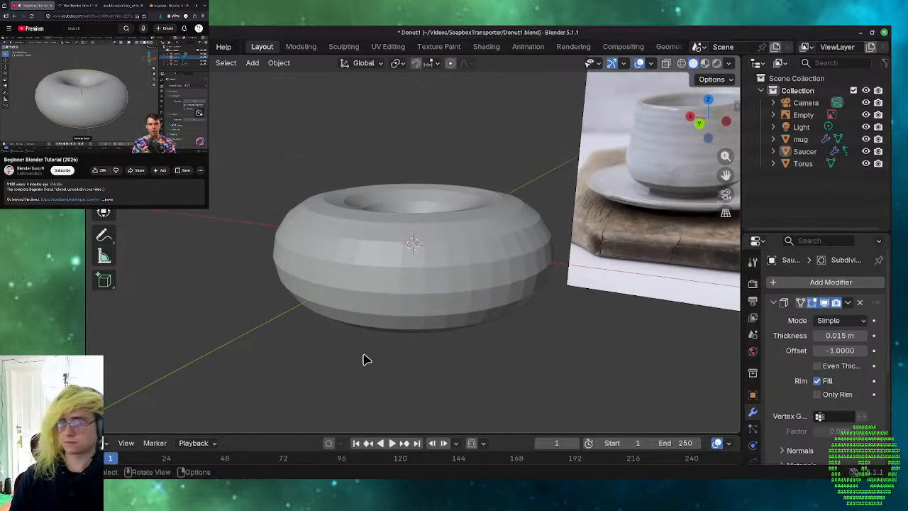
click(415, 309)
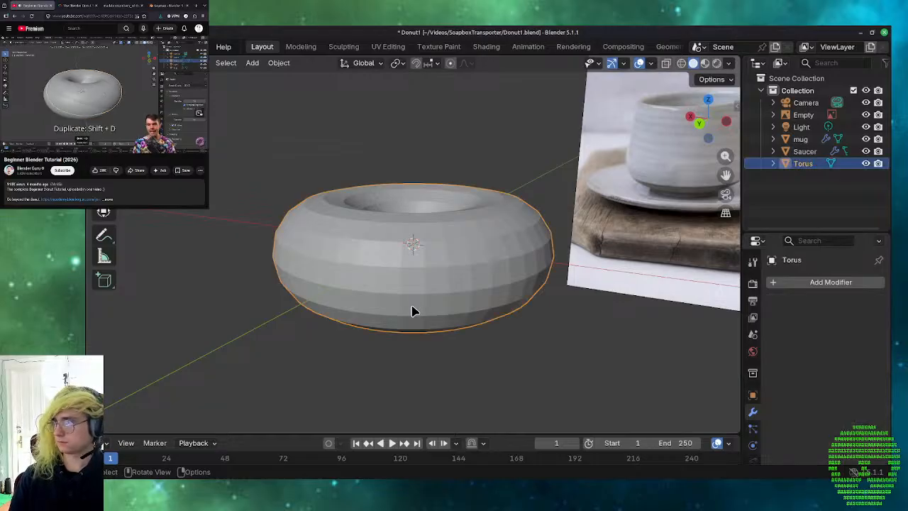
key(Tab)
key(Tab)
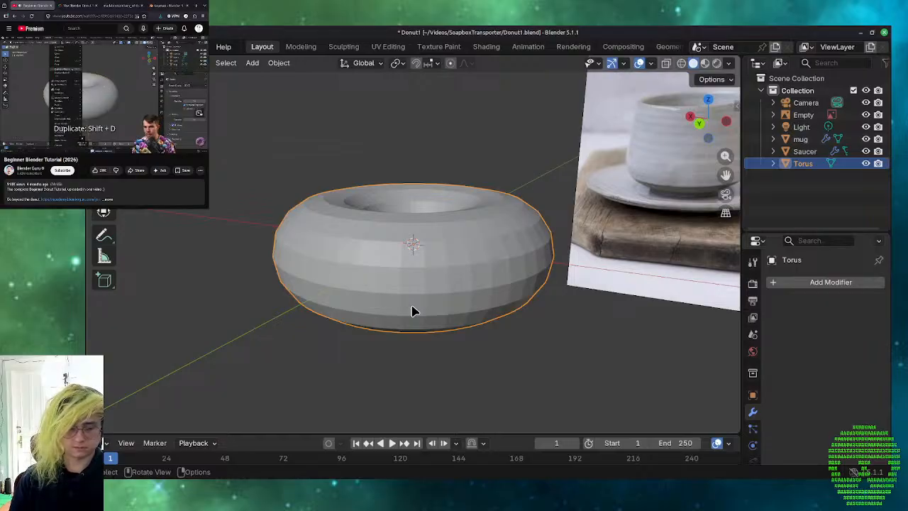
key(shift)
key(shift+d)
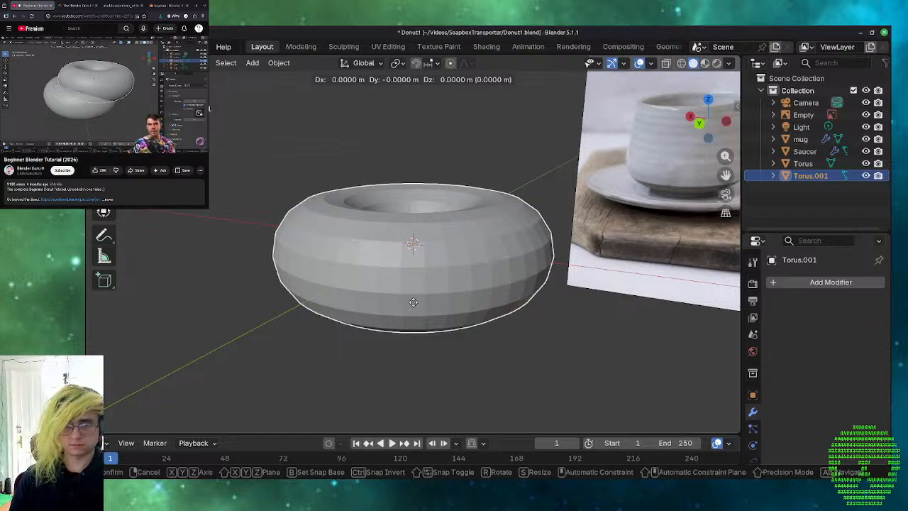
key(z)
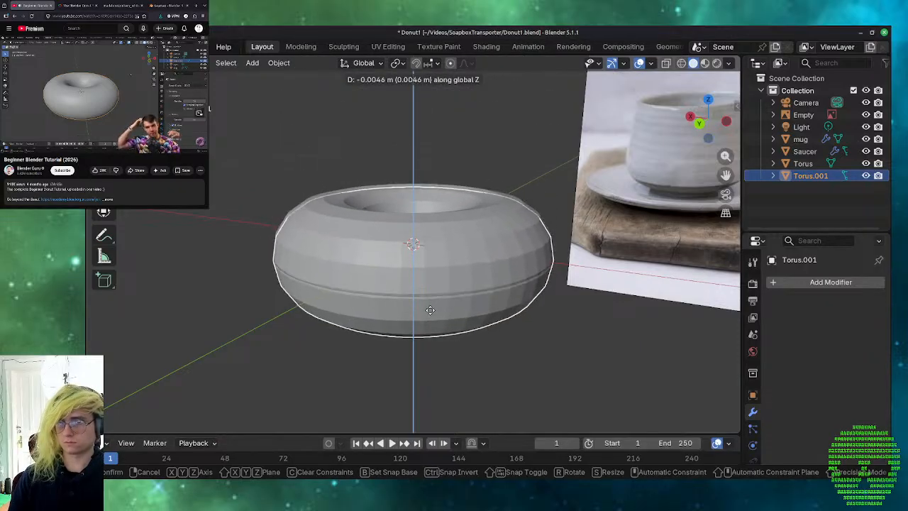
right_click(394, 404)
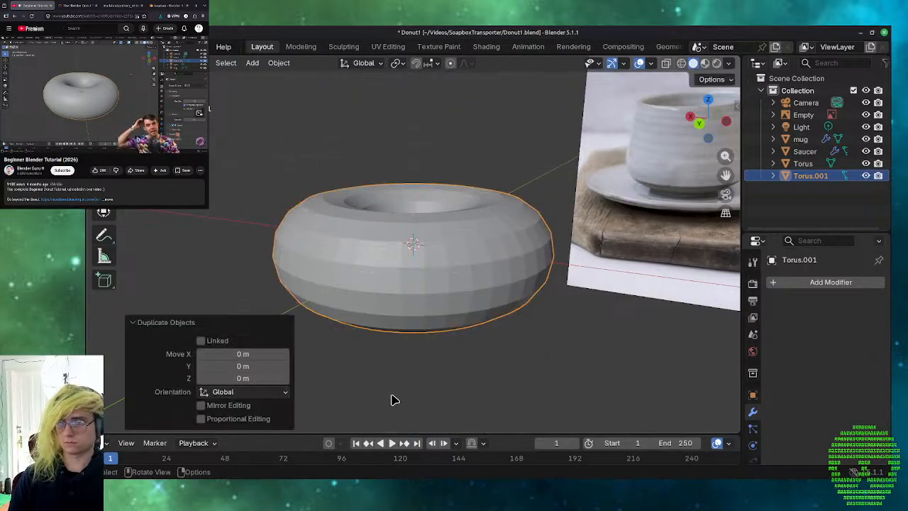
- Rename the duplicated torus, Torus.001, as Icing
click(538, 344)
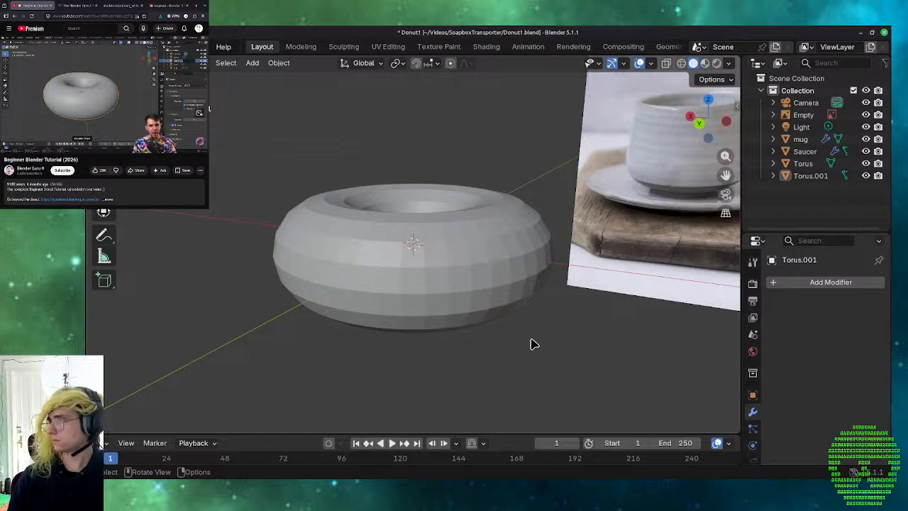
double_click(806, 176)
key(BackSpace)
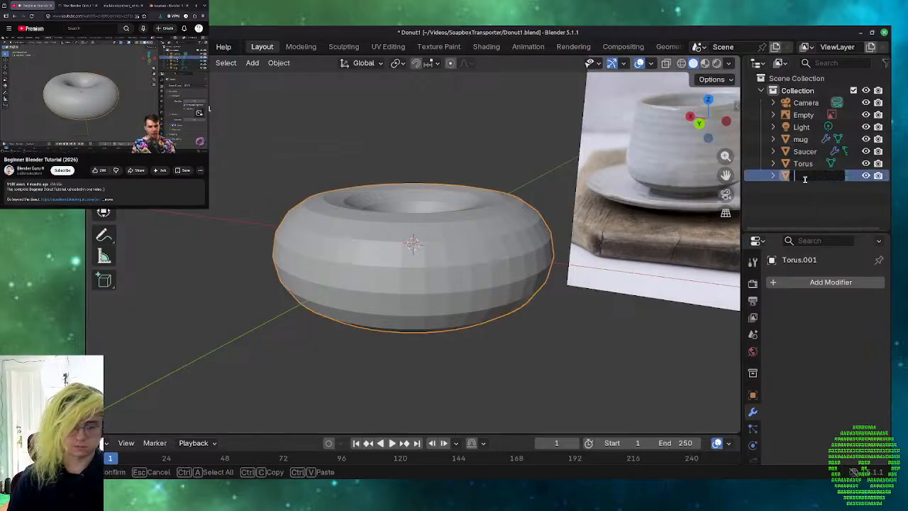
text(Ic)
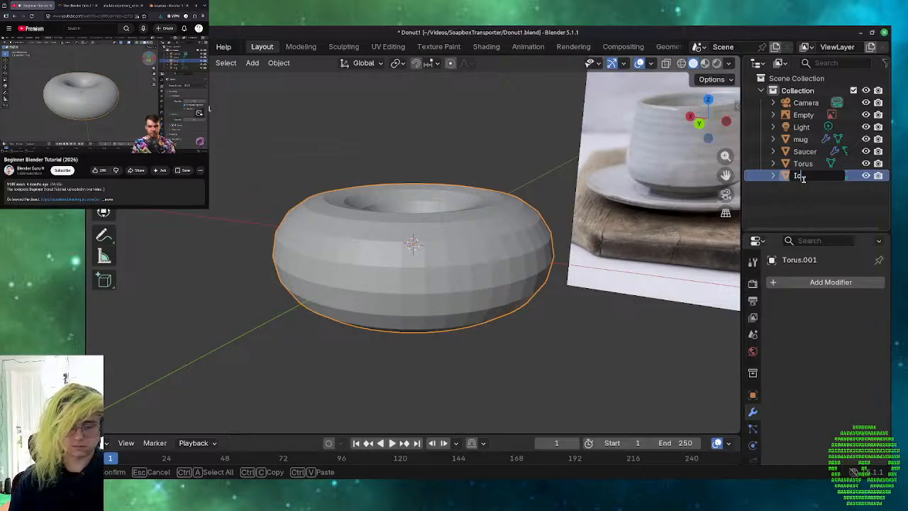
text(ing)
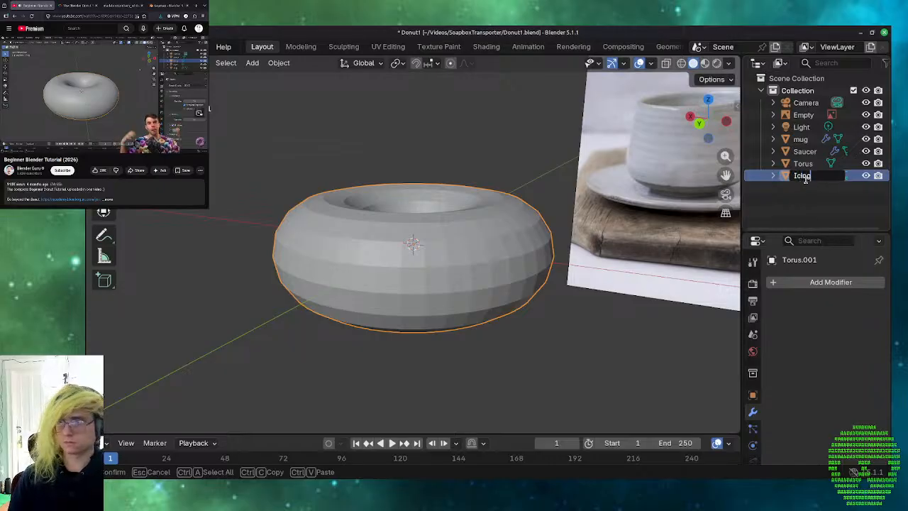
key(Return)
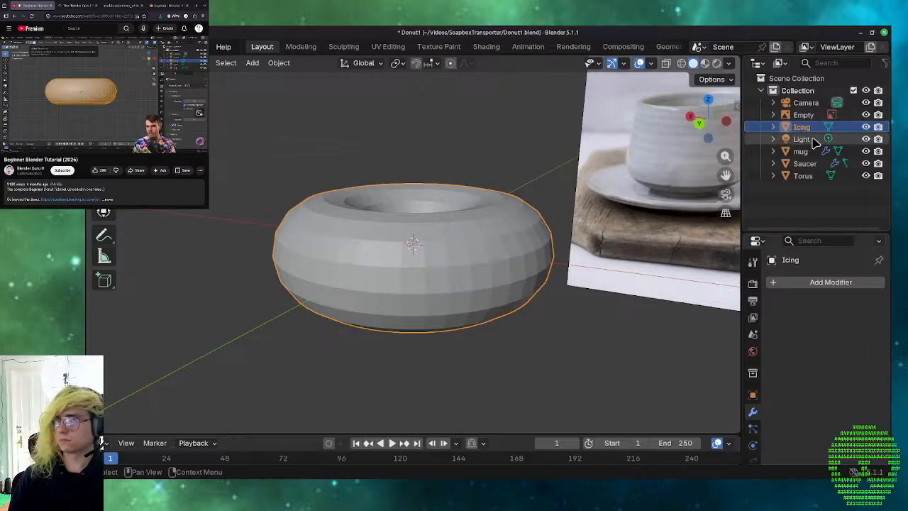
- Open the original Torus in Edit Mode with vertex selection and deselect all of its vertices
click(800, 177)
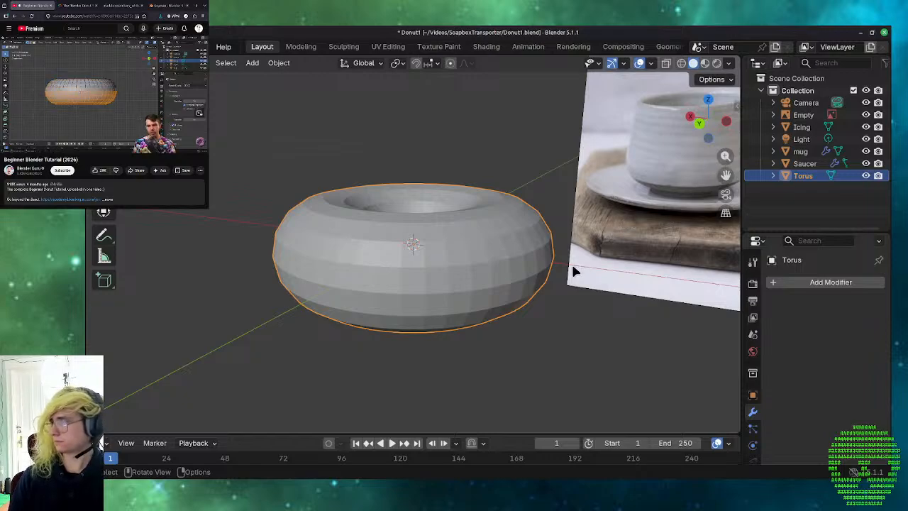
click(699, 124)
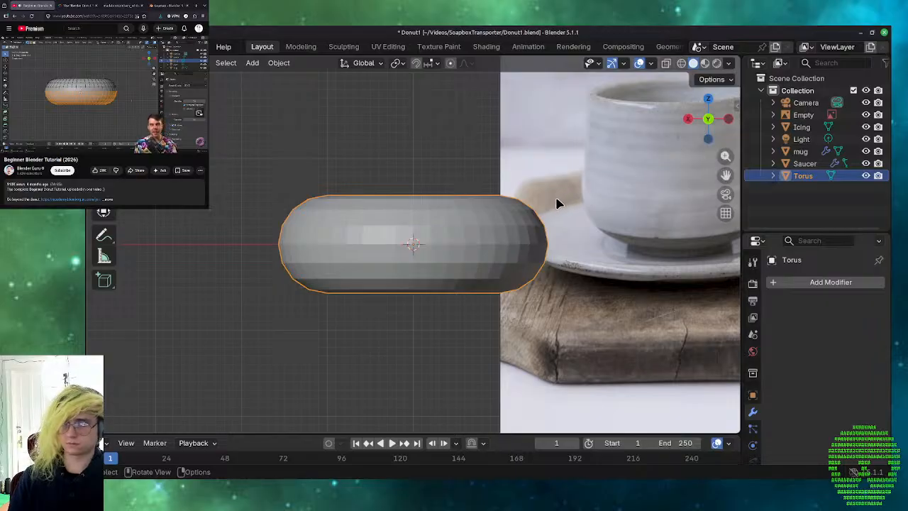
key(Tab)
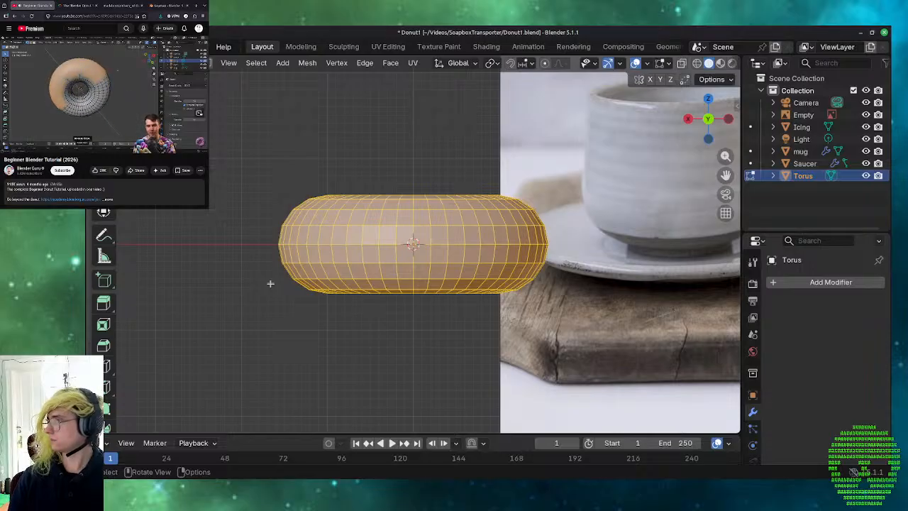
middle_drag(405, 338, 352, 345)
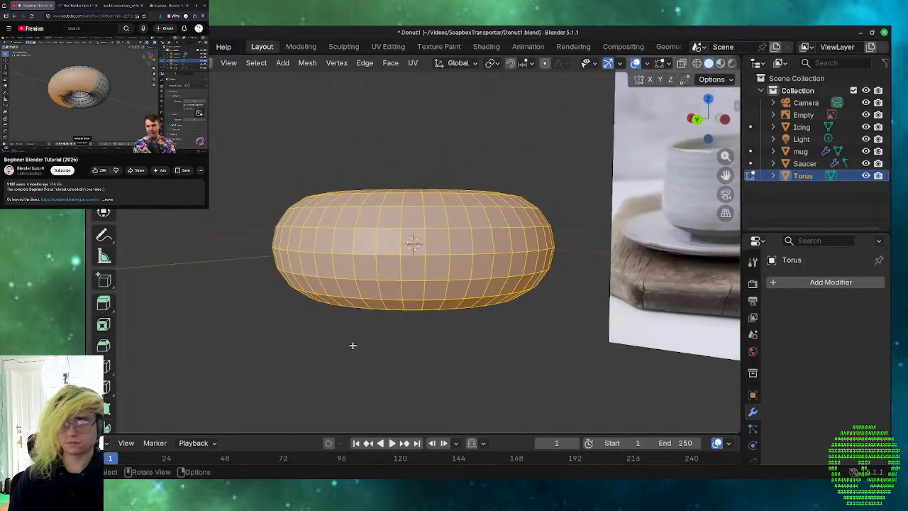
key(1)
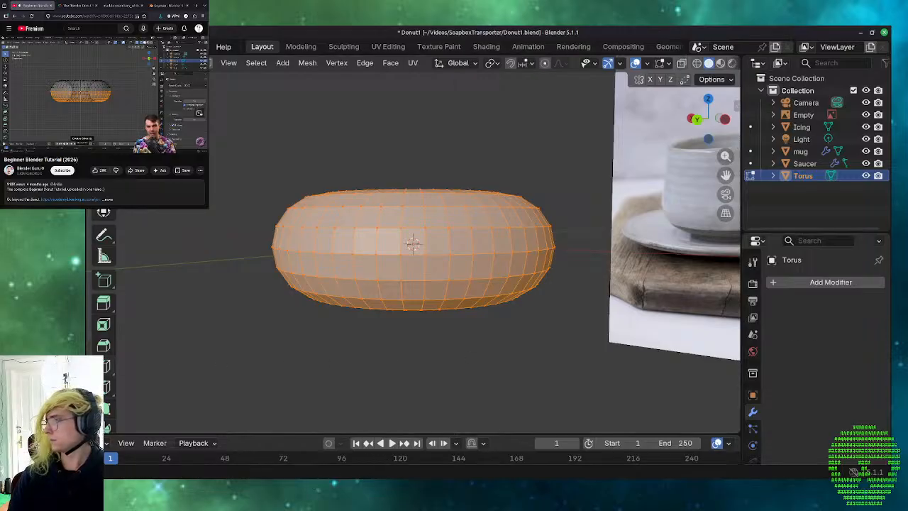
click(38, 97)
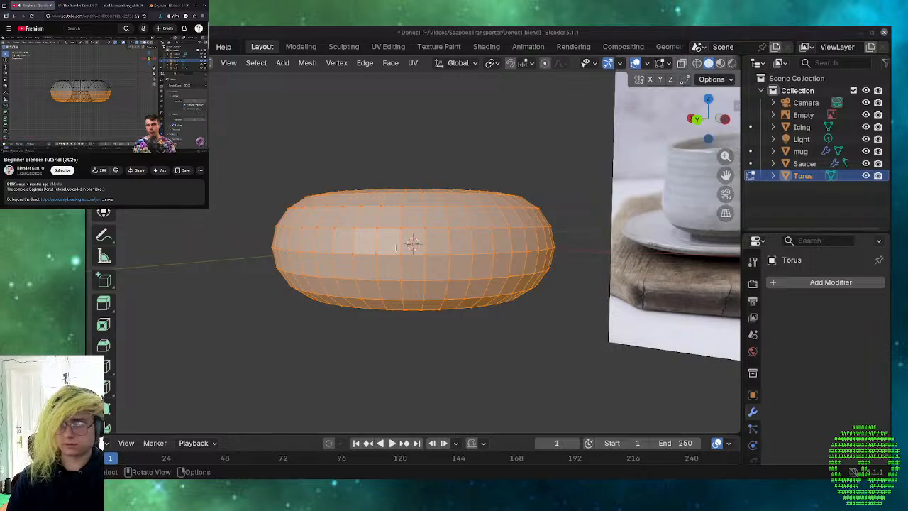
click(385, 342)
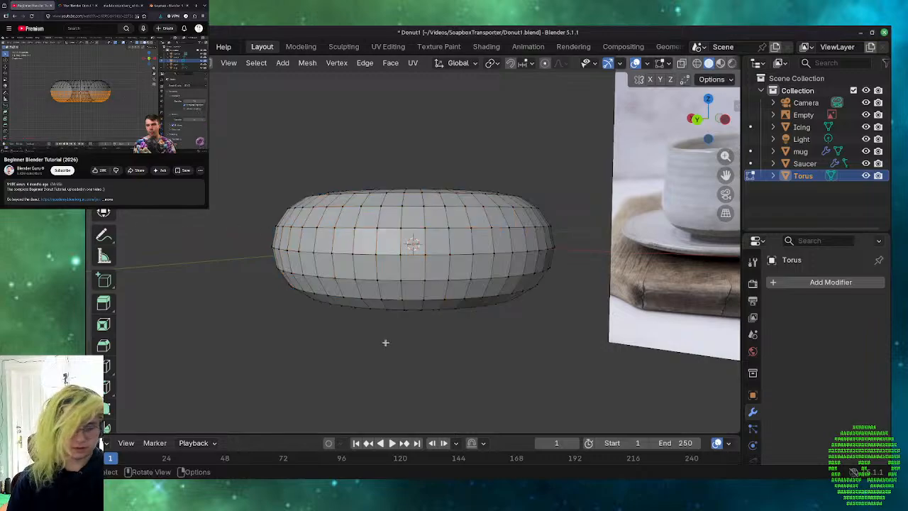
- Leave Edit Mode, switch the viewport to wireframe shading and view the torus straight along the Y axis
key(Tab)
key(z)
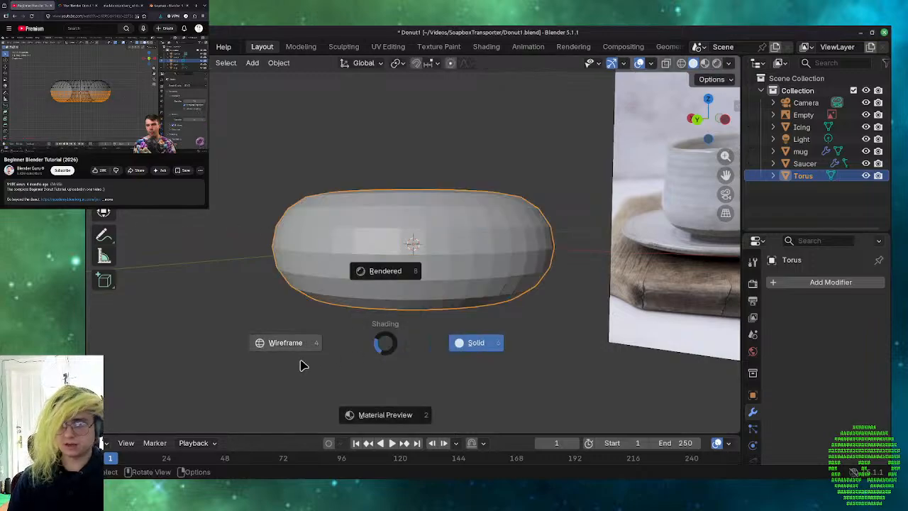
click(259, 360)
click(269, 365)
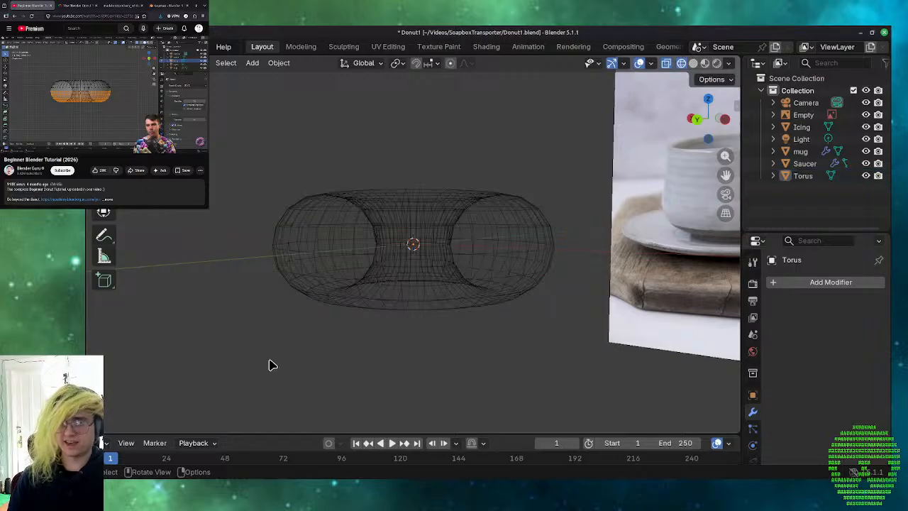
middle_drag(269, 365, 333, 358)
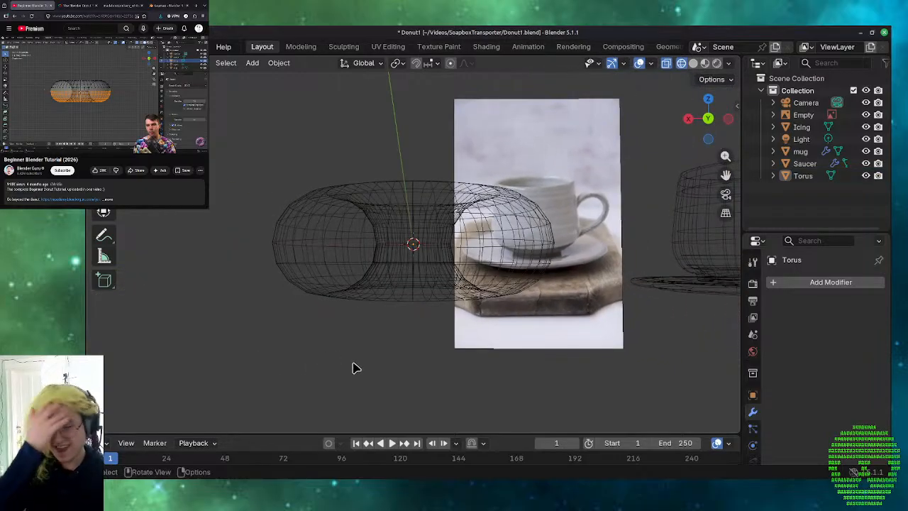
click(706, 119)
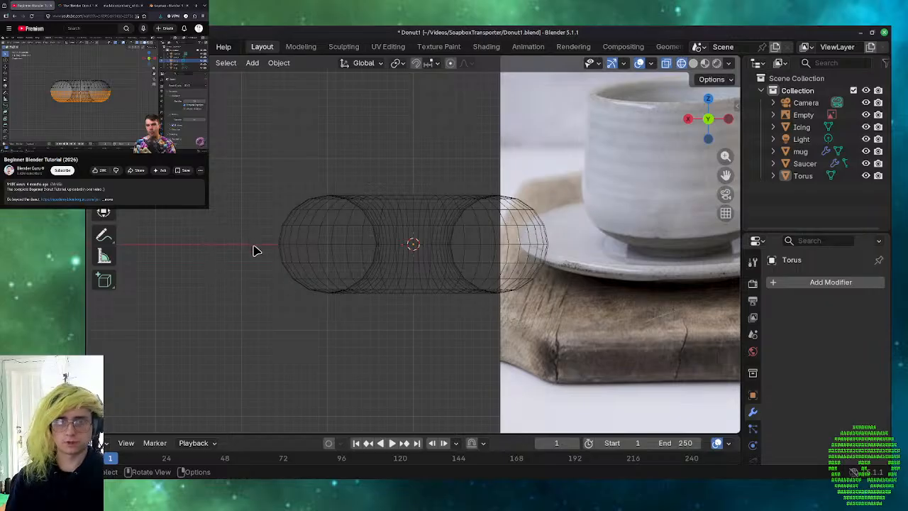
- In Edit Mode, box-select the lower half of the original torus's vertices, including the middle ring, and clear the selection
drag(253, 245, 557, 317)
click(464, 339)
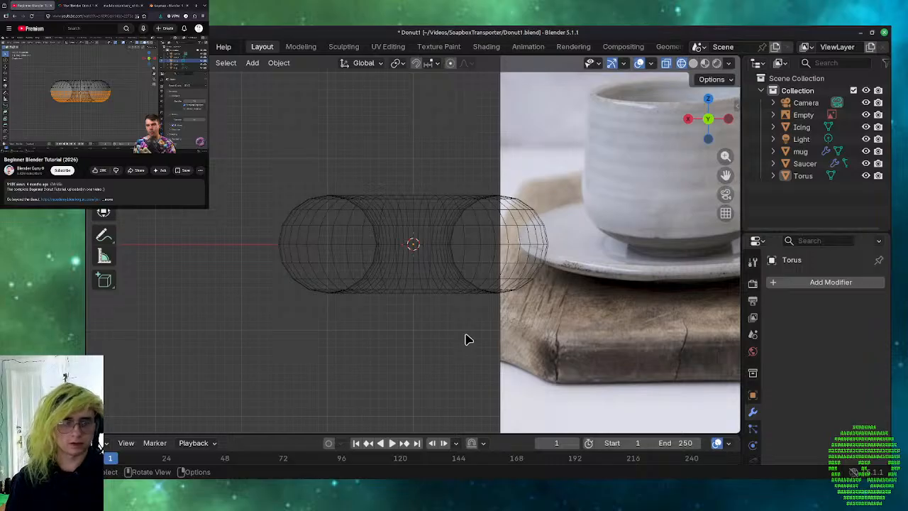
key(Tab)
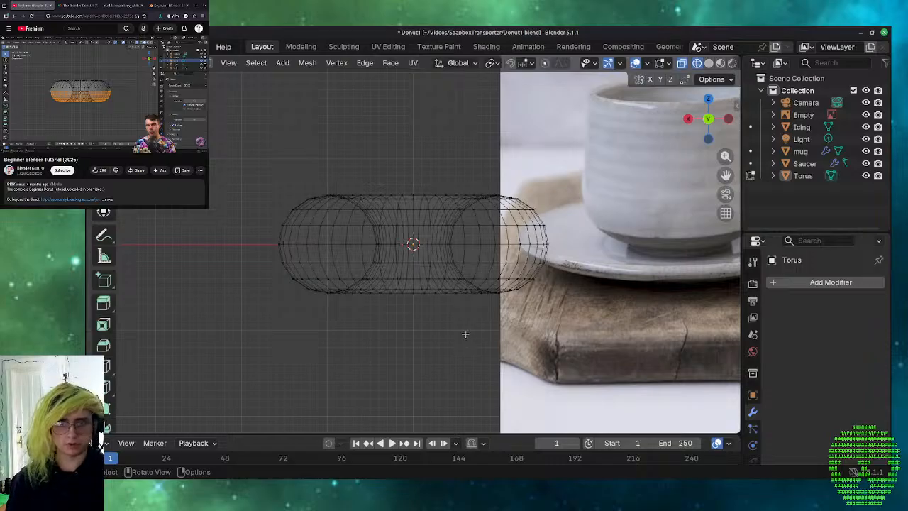
click(71, 71)
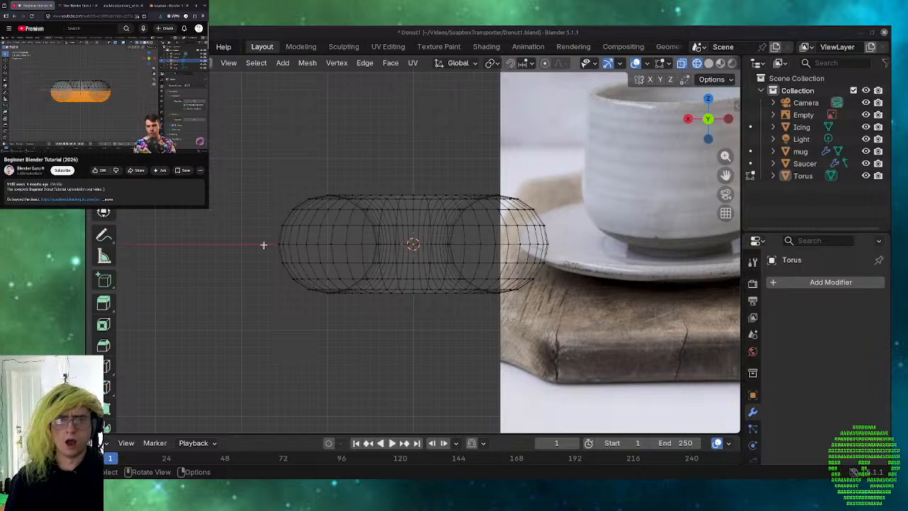
drag(267, 240, 542, 307)
middle_drag(486, 343, 501, 360)
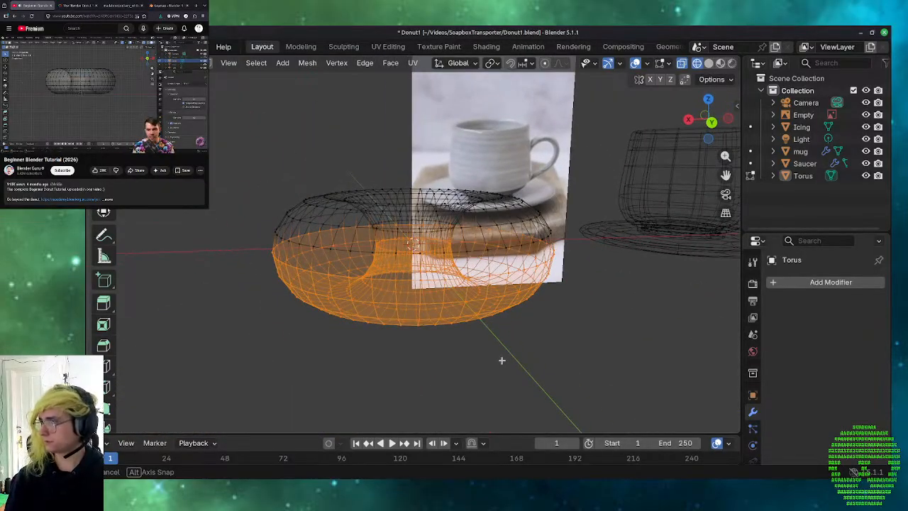
middle_drag(501, 360, 501, 360)
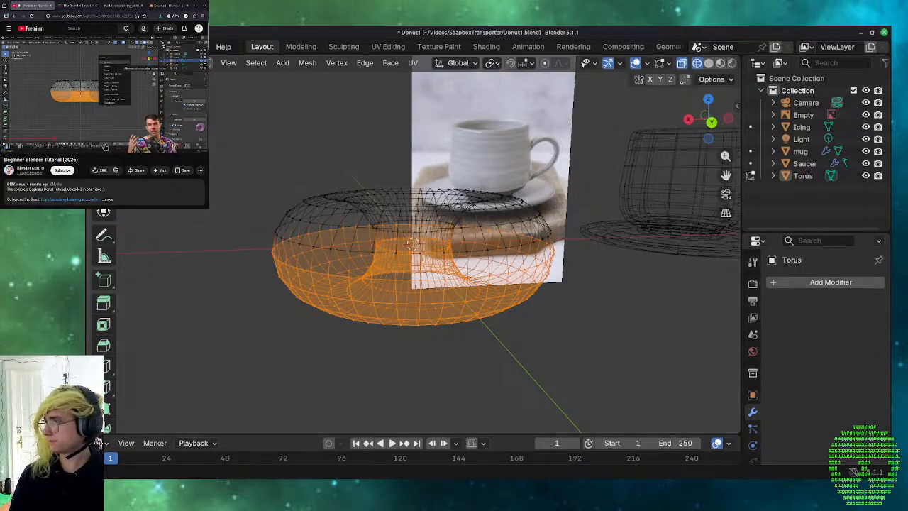
click(120, 76)
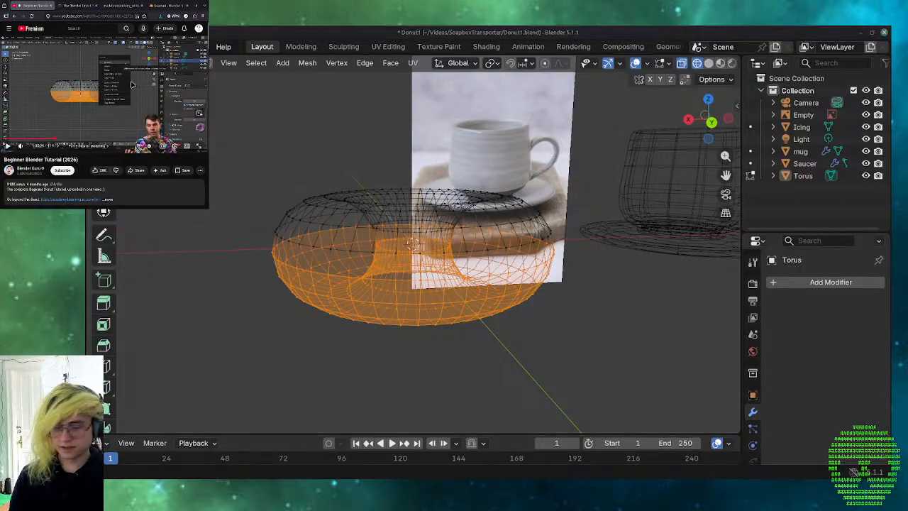
click(690, 284)
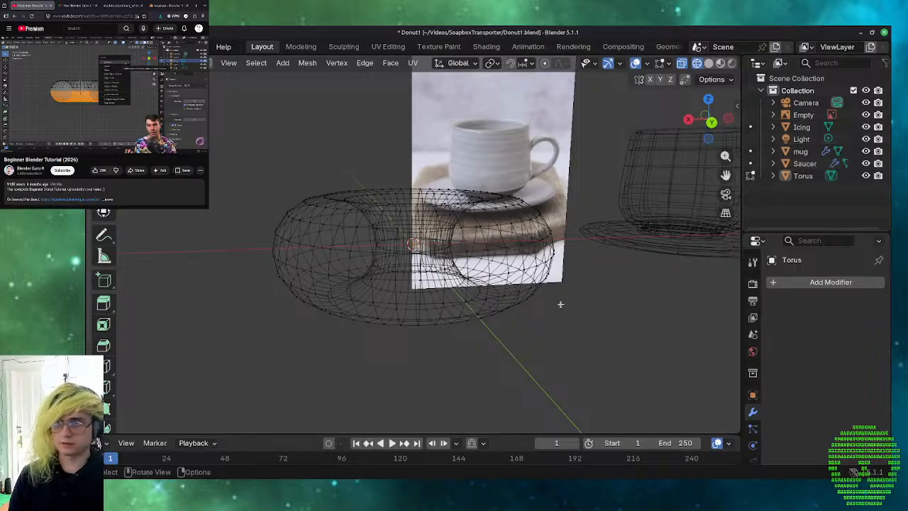
- Return the viewport to solid shading with the mesh in Edit Mode and select Torus in the outliner
key(Tab)
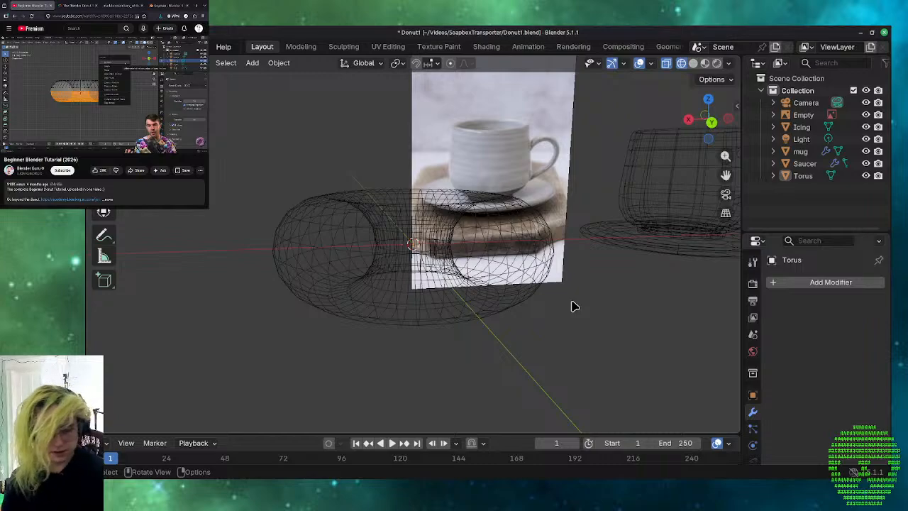
key(Tab)
key(z)
click(640, 293)
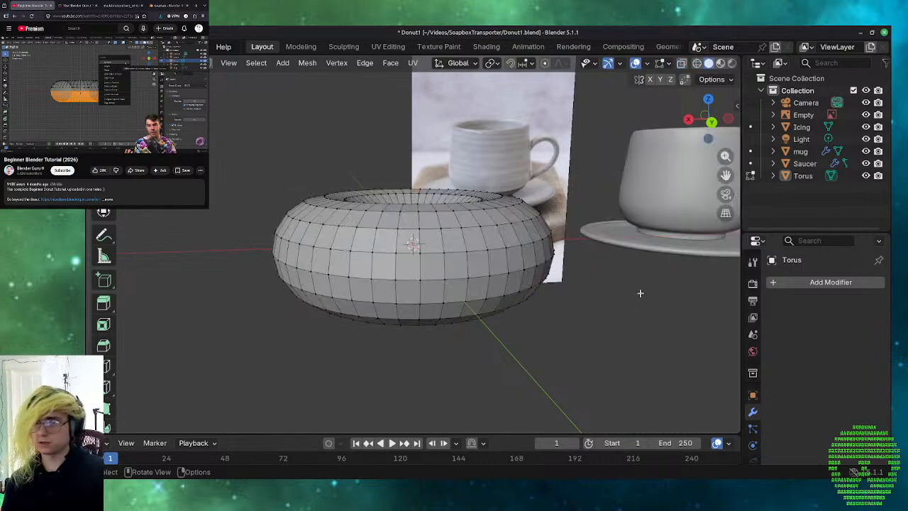
click(793, 178)
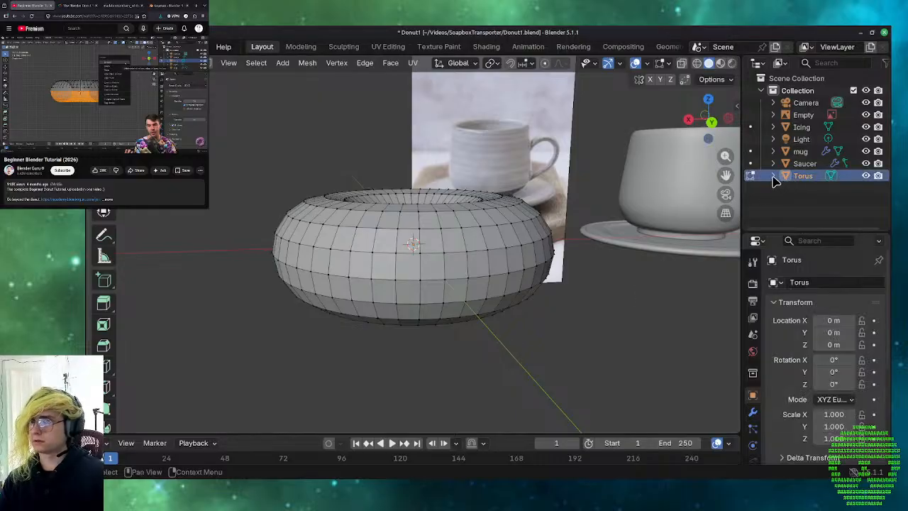
click(773, 176)
click(773, 177)
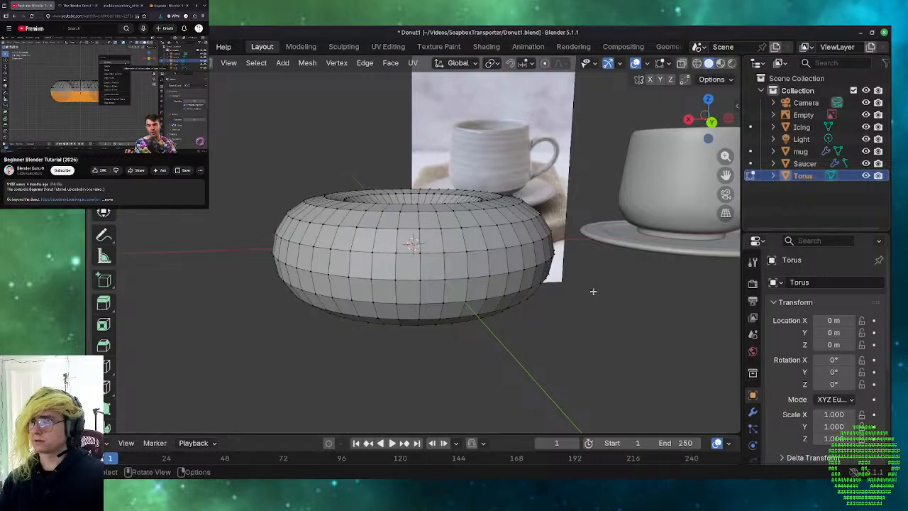
middle_drag(627, 331, 591, 343)
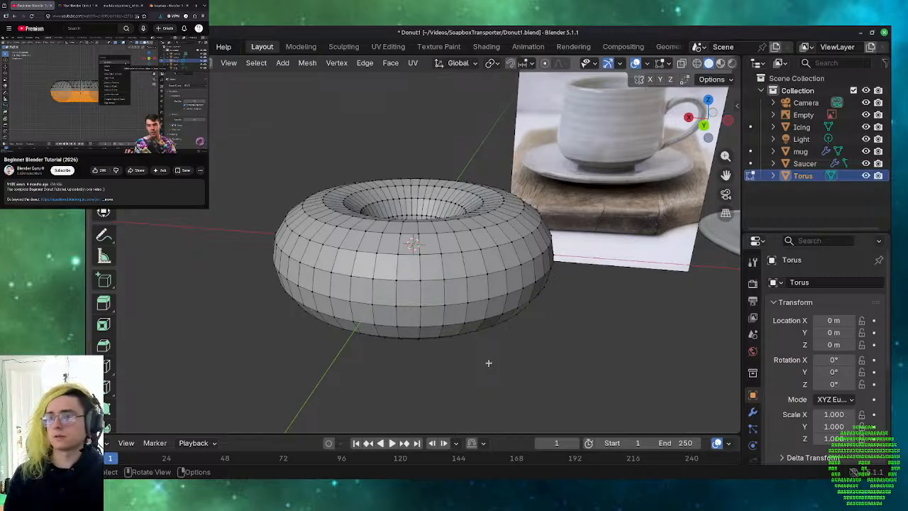
- Try to move the Icing object down onto Torus in the outliner
click(807, 128)
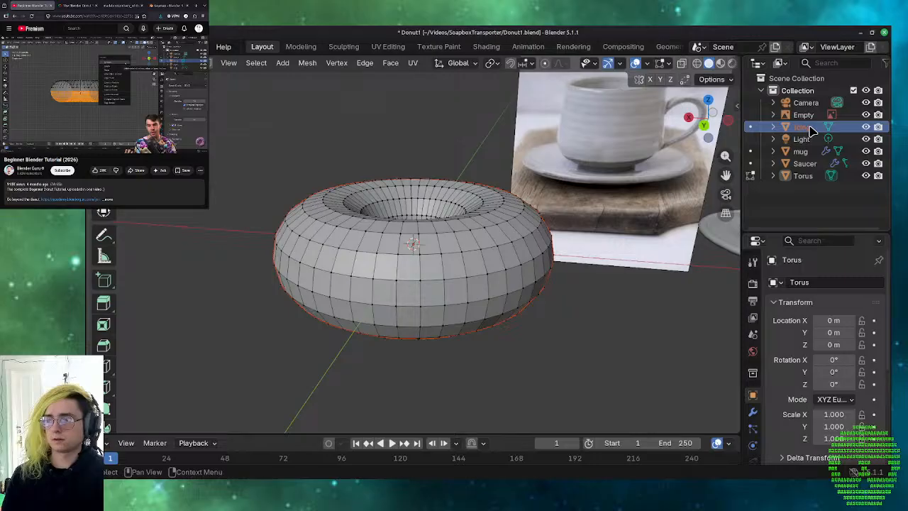
drag(812, 131, 811, 153)
drag(796, 126, 811, 183)
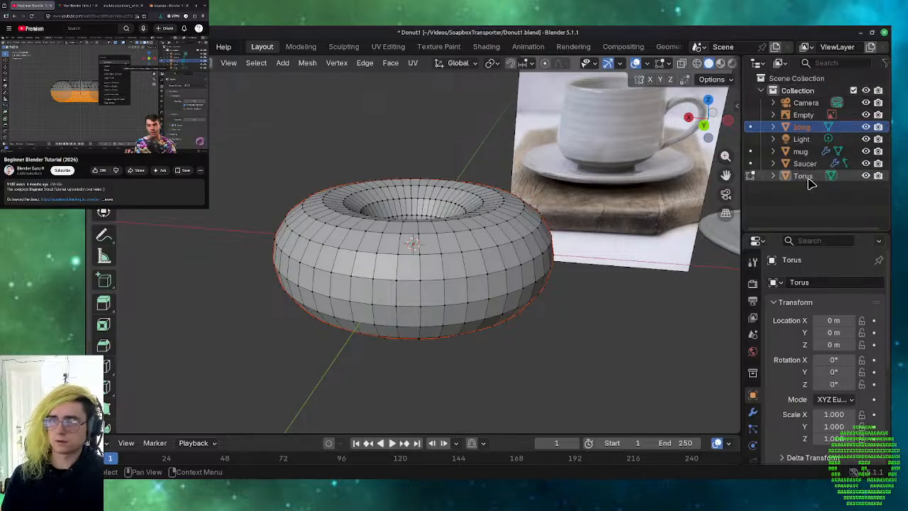
drag(799, 129, 796, 173)
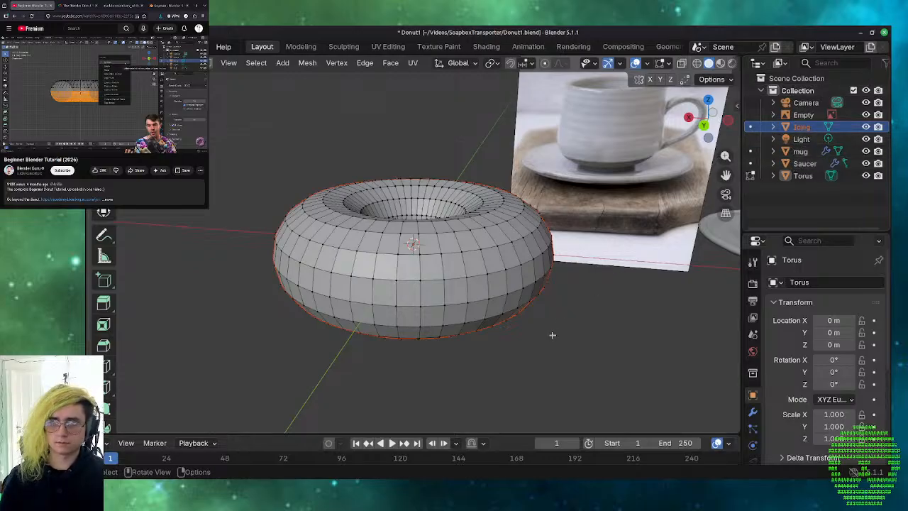
- Return to Object Mode and hide the original Torus, leaving Icing visible in the viewport
key(a)
key(Tab)
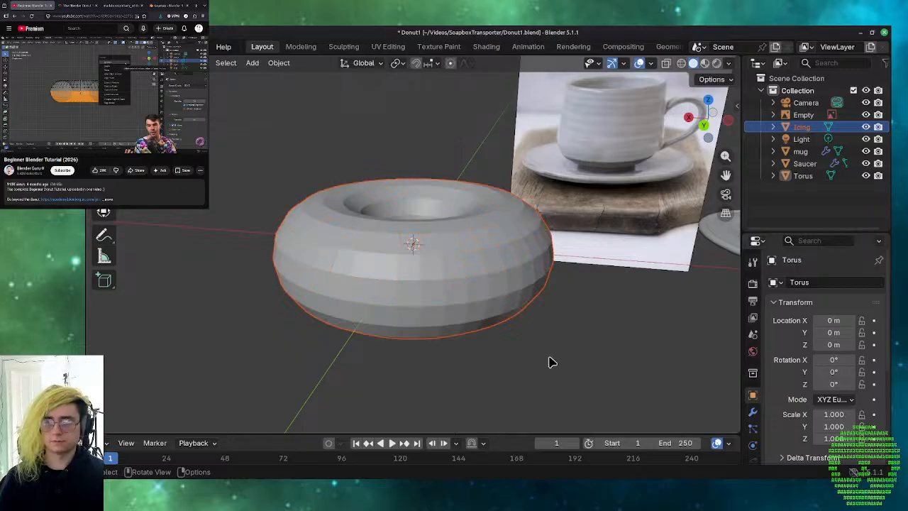
click(865, 176)
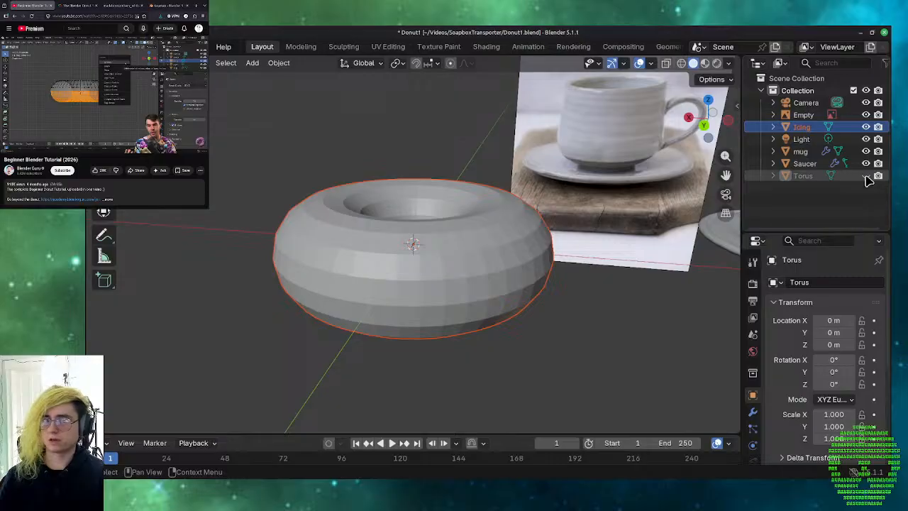
click(865, 176)
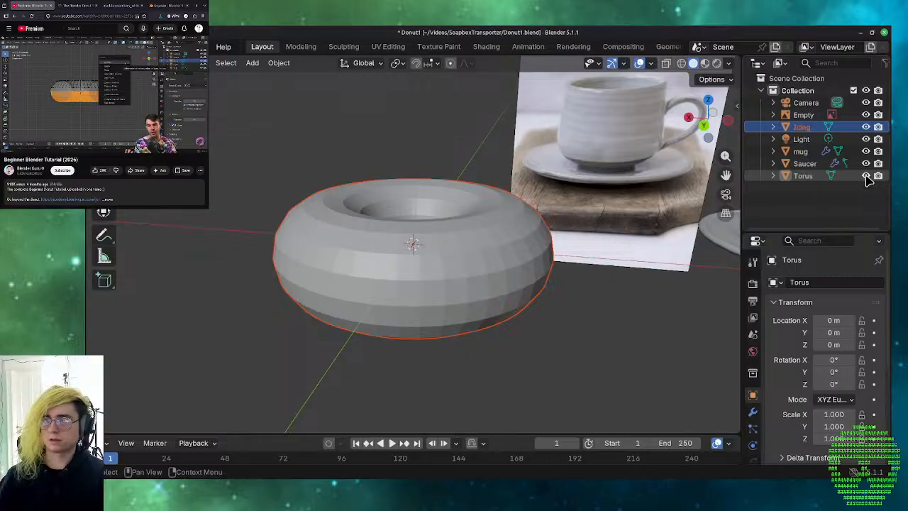
click(865, 126)
click(865, 176)
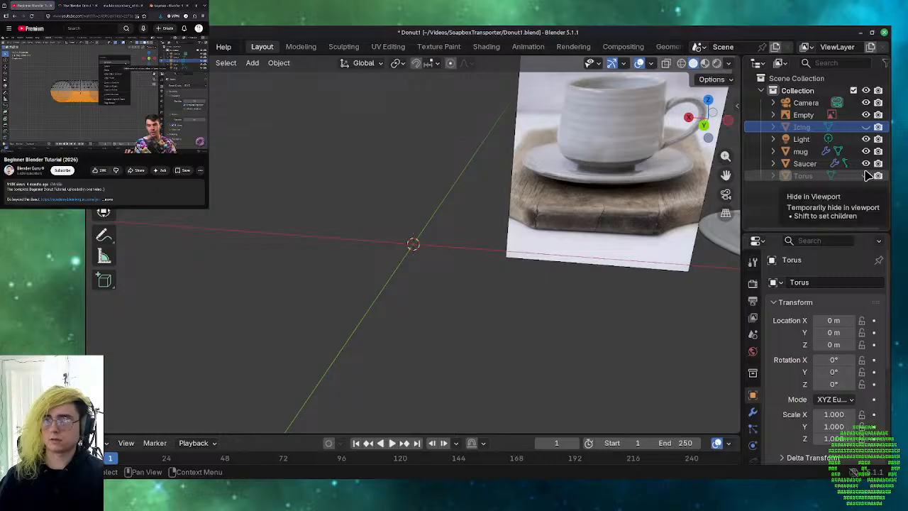
click(865, 126)
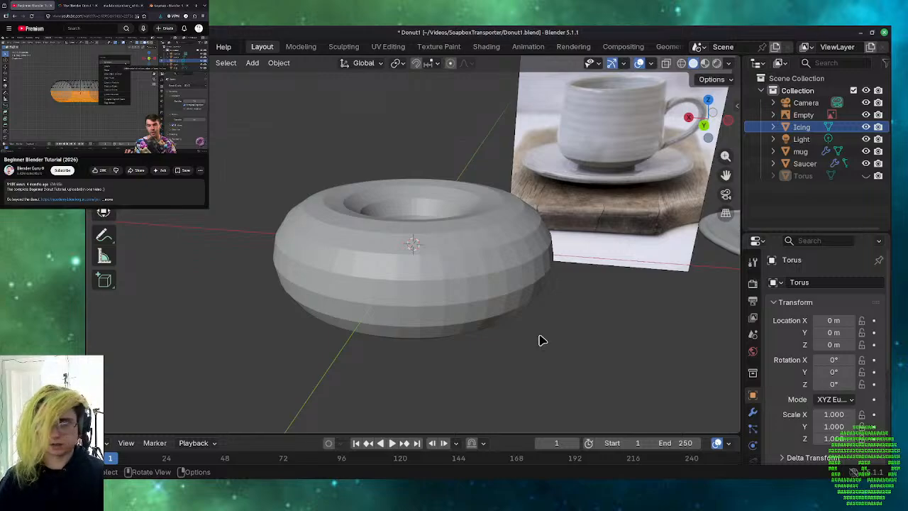
- View the Icing straight along the Y axis in wireframe shading and resume the tutorial video
click(703, 124)
key(z)
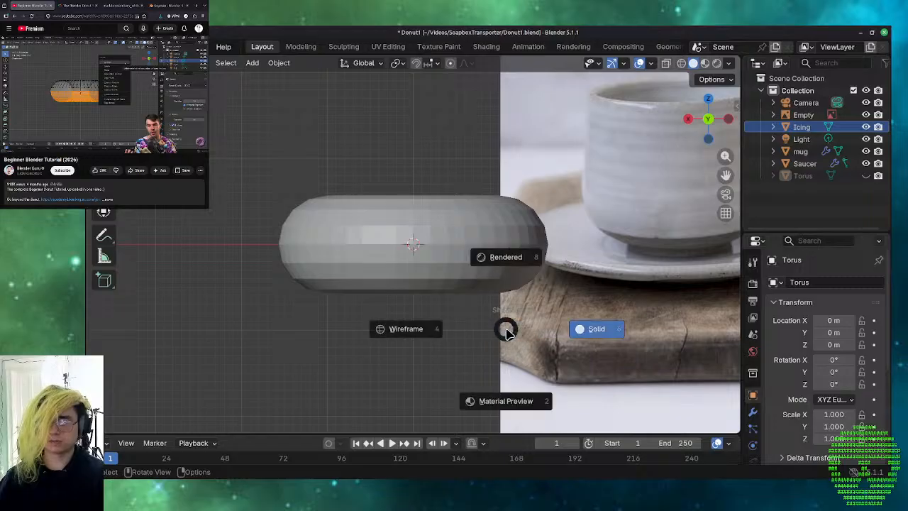
click(457, 338)
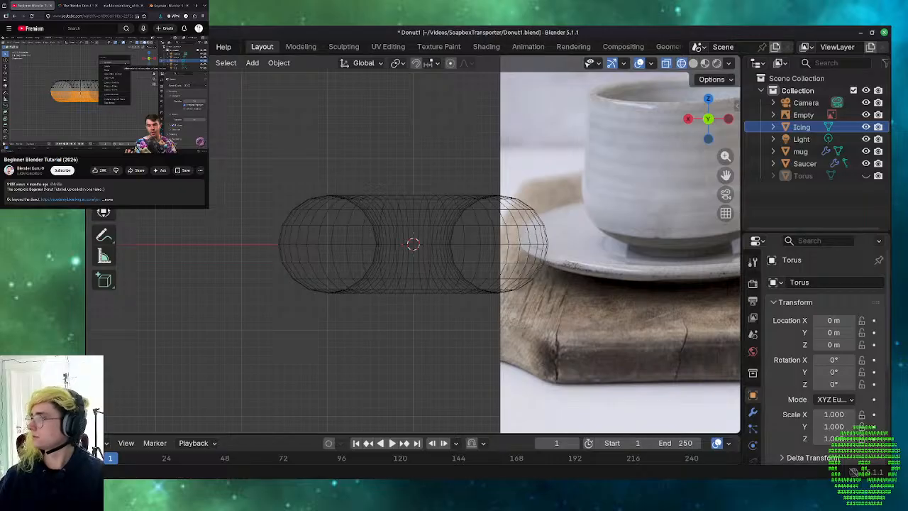
click(90, 87)
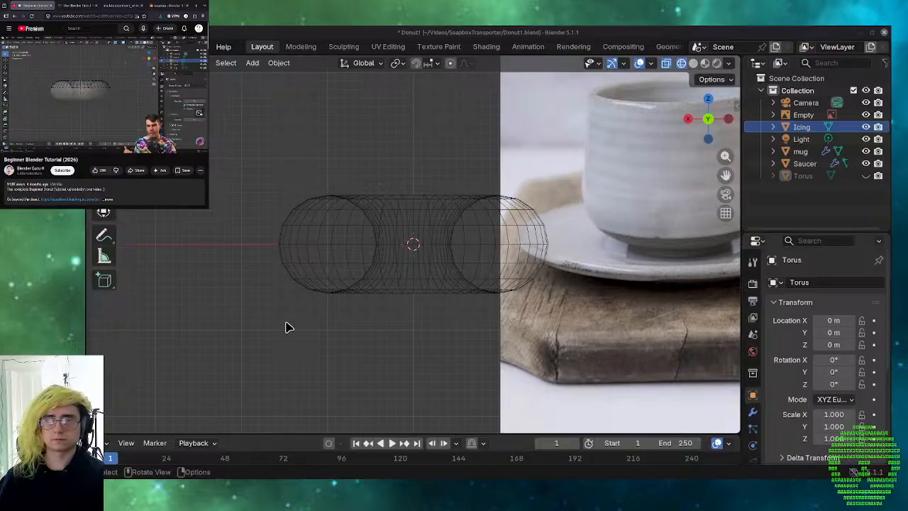
- Try to box-select the lower half of the Icing in Object Mode and clear the selection
drag(255, 244, 573, 340)
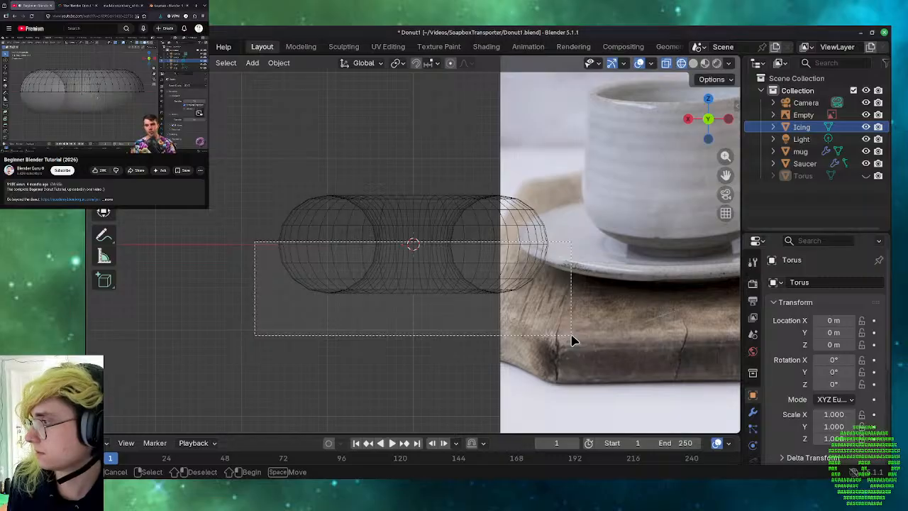
drag(571, 339, 571, 339)
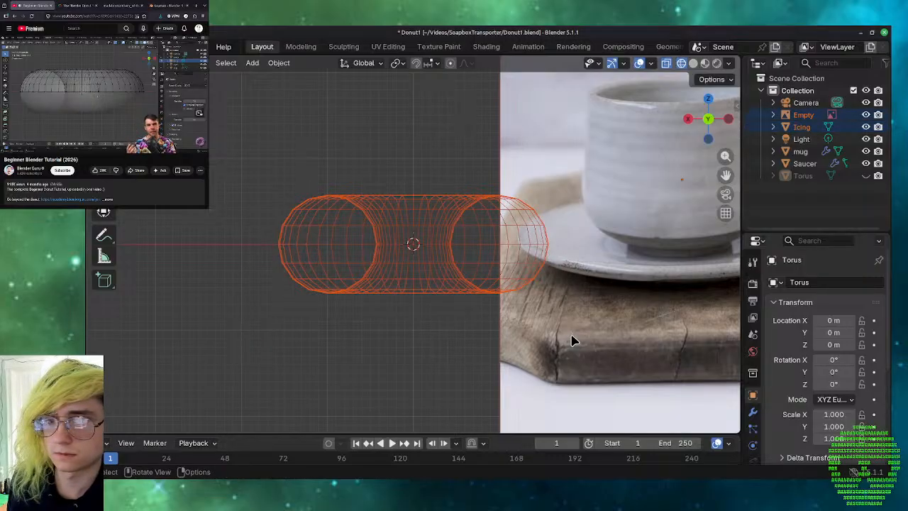
click(567, 341)
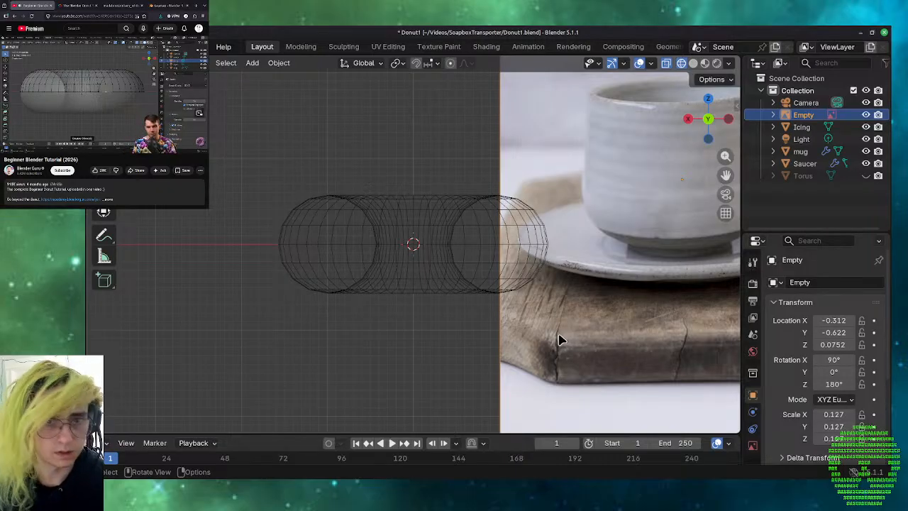
click(223, 282)
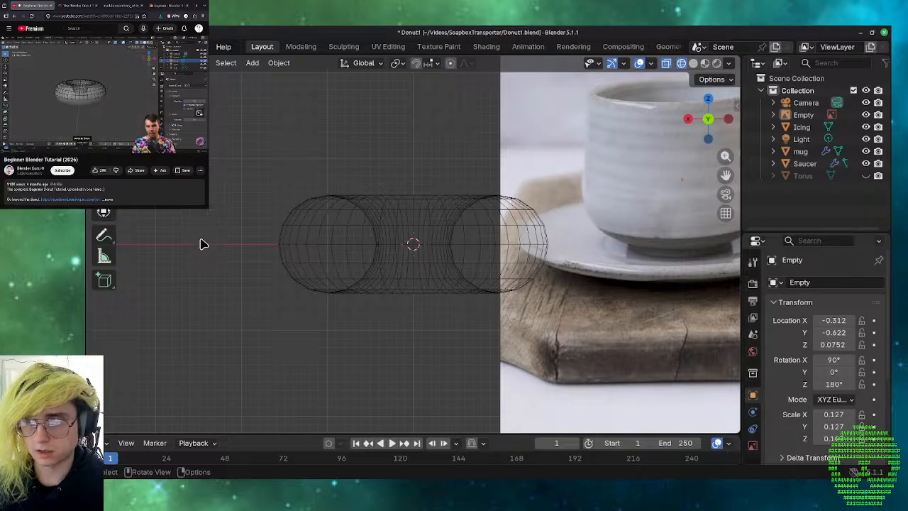
- Open the Saucer in Edit Mode and try to box-select the lower half of the donut ring
click(804, 163)
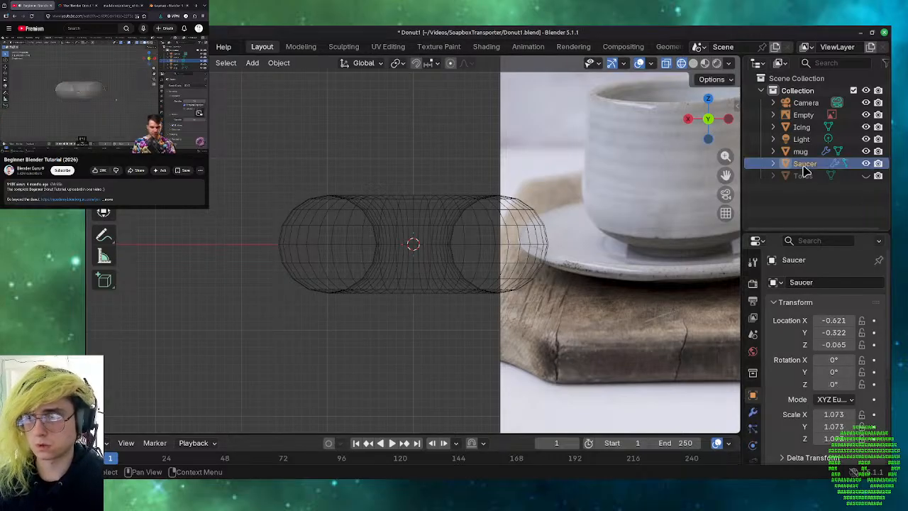
key(Tab)
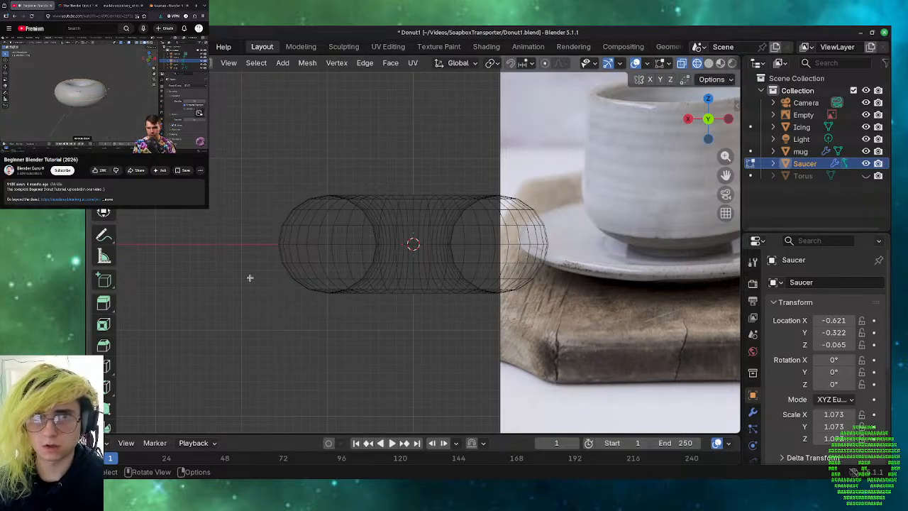
drag(266, 239, 514, 309)
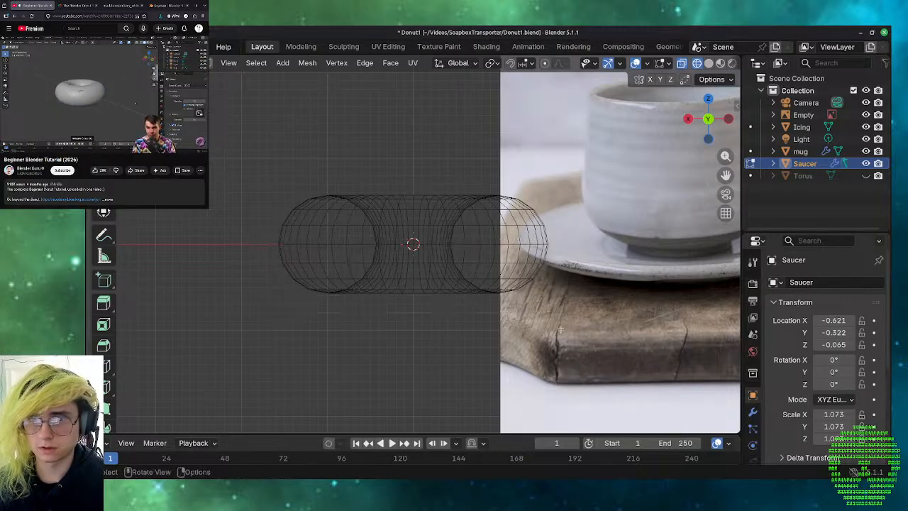
drag(561, 329, 258, 238)
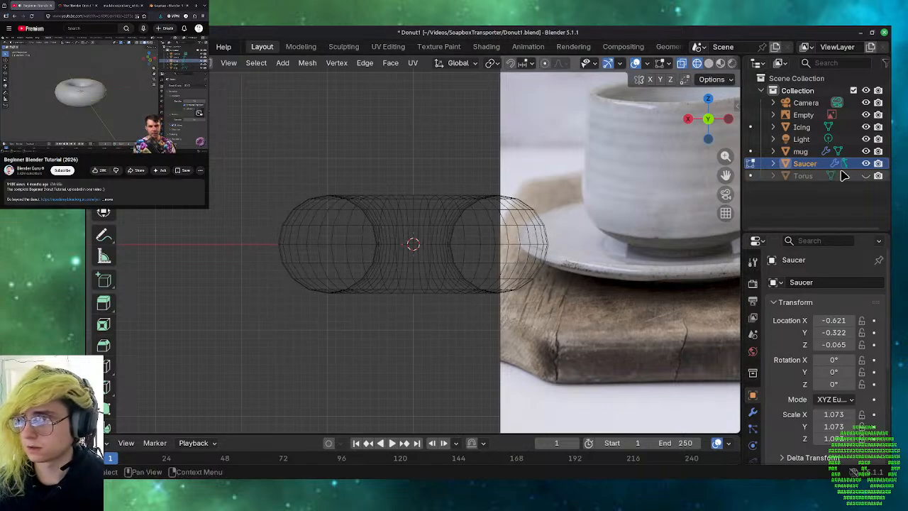
- Open Icing in Edit Mode, box-select the lower half of its ring and delete the selected faces
click(802, 128)
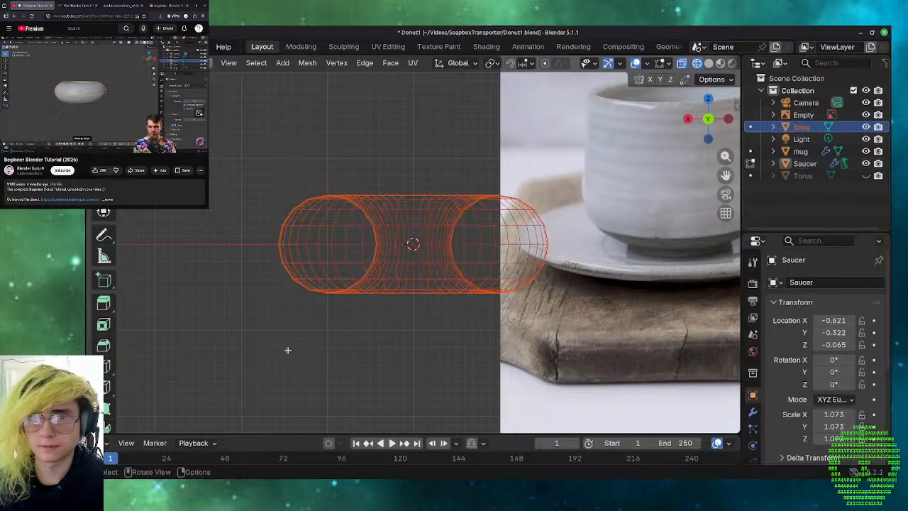
key(Tab)
key(Tab)
key(alt+a)
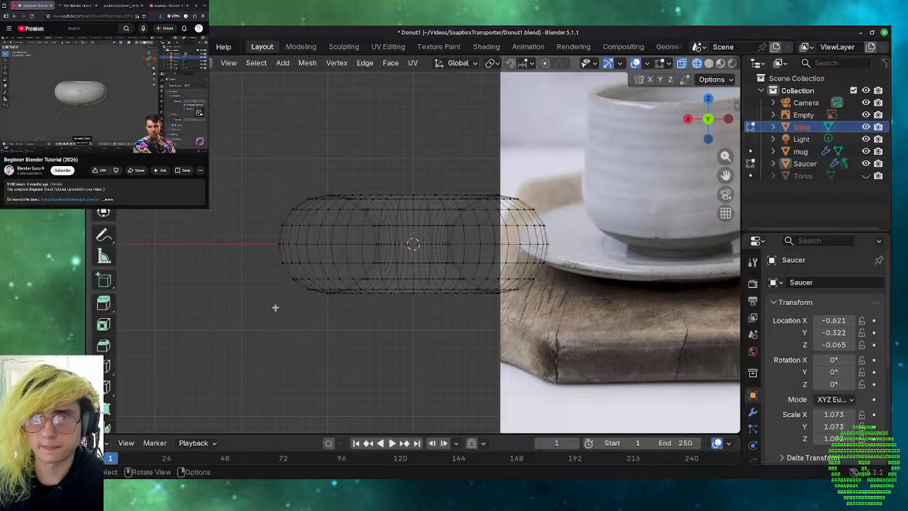
drag(251, 239, 575, 312)
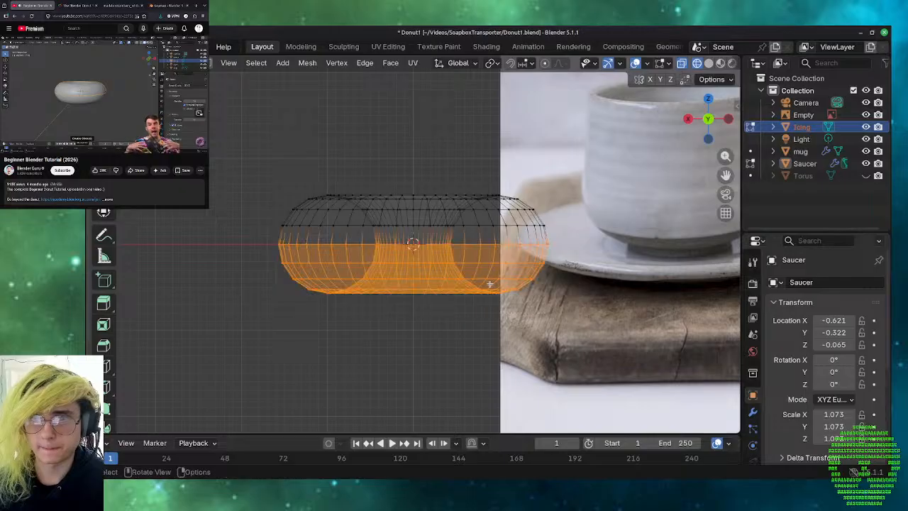
right_click(489, 286)
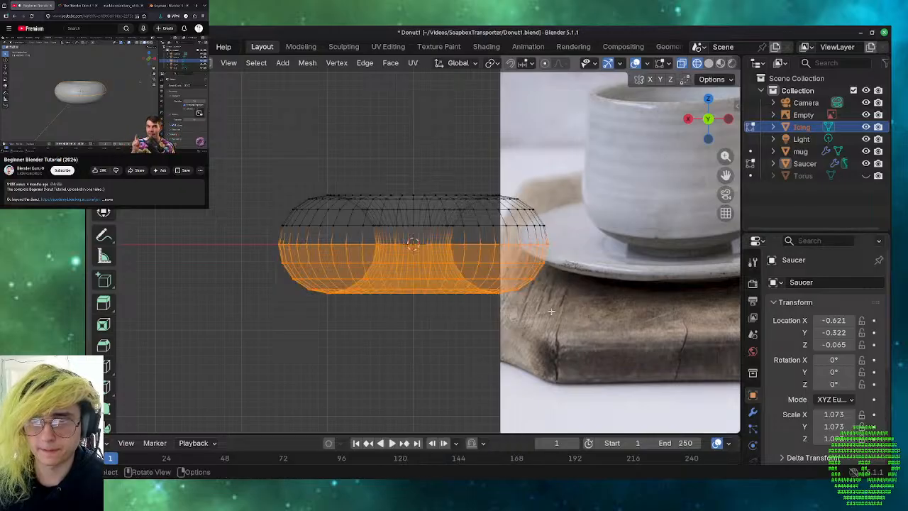
key(x)
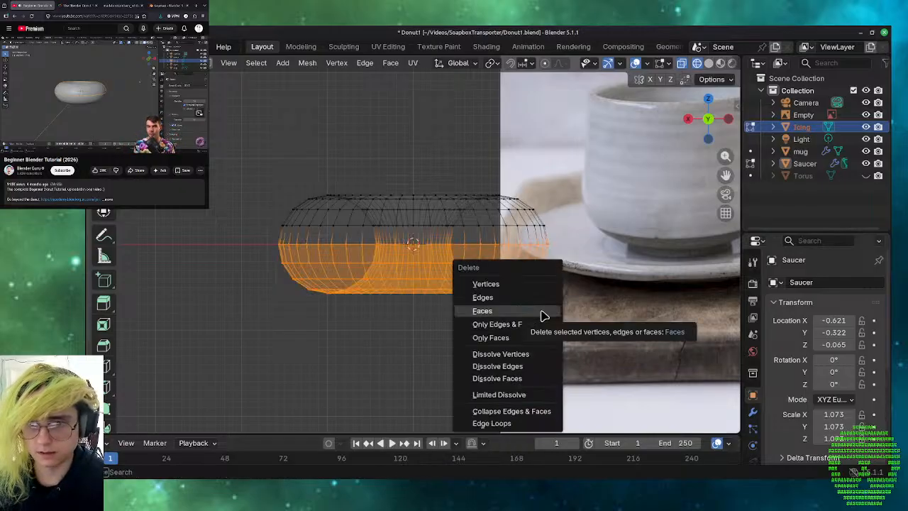
click(542, 317)
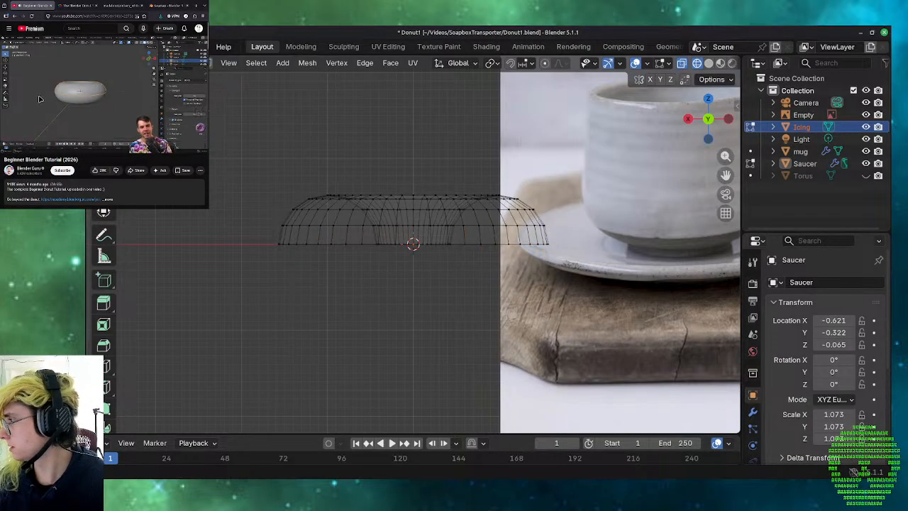
- Pause the tutorial video, switch the viewport to solid shading and inspect the trimmed Icing from above and below
click(105, 93)
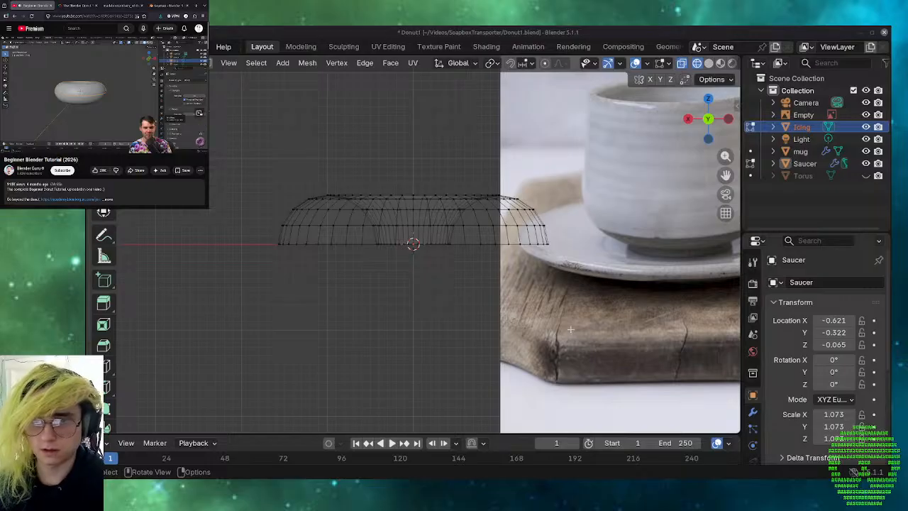
middle_drag(368, 206, 496, 336)
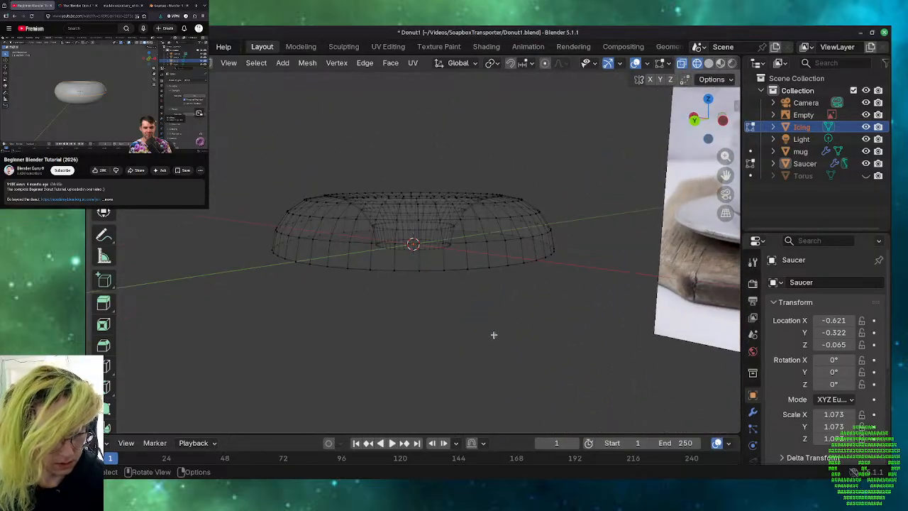
key(z)
click(583, 333)
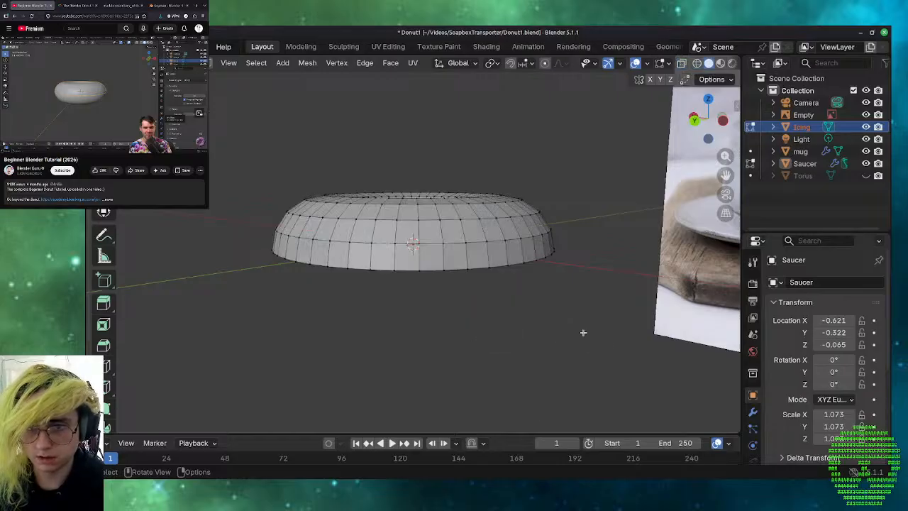
middle_drag(518, 347, 505, 369)
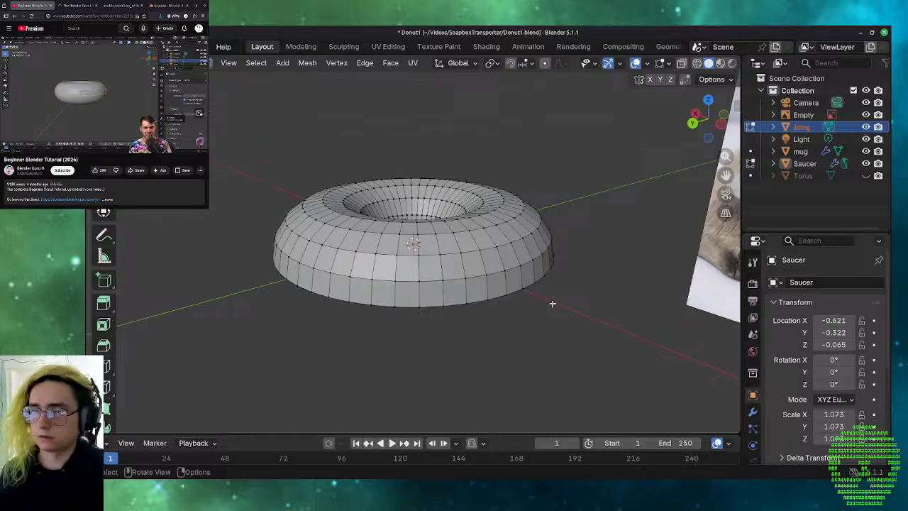
middle_drag(552, 304, 517, 267)
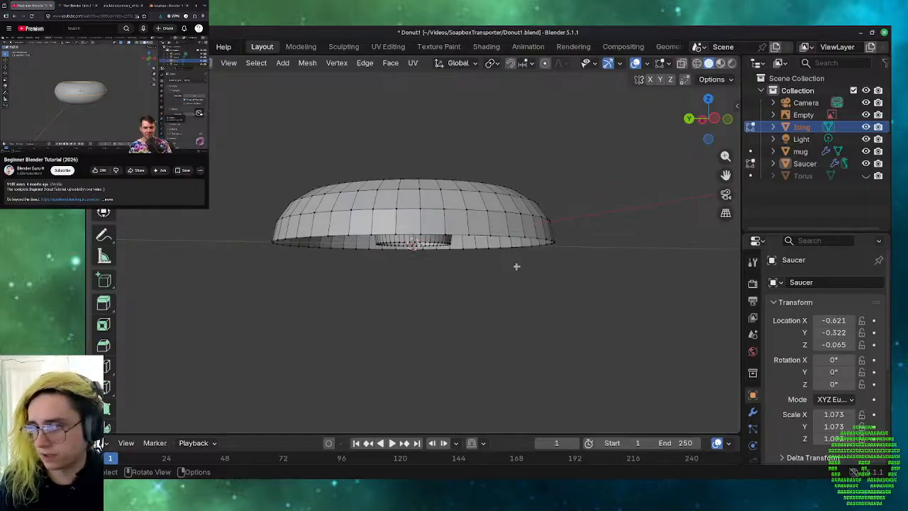
- Try different viewport levels on the Saucer's Subdivision modifier, ending back at level 2
click(753, 411)
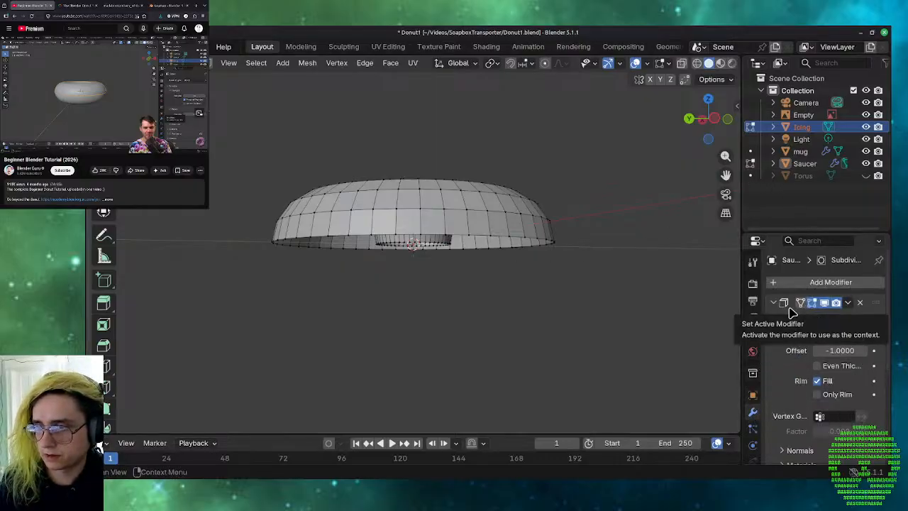
scroll(782, 343, down, 5)
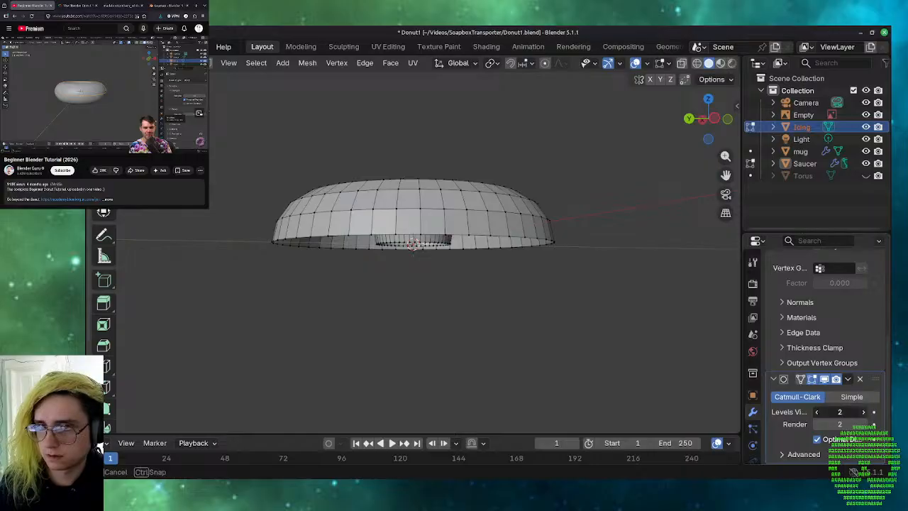
click(863, 414)
click(816, 412)
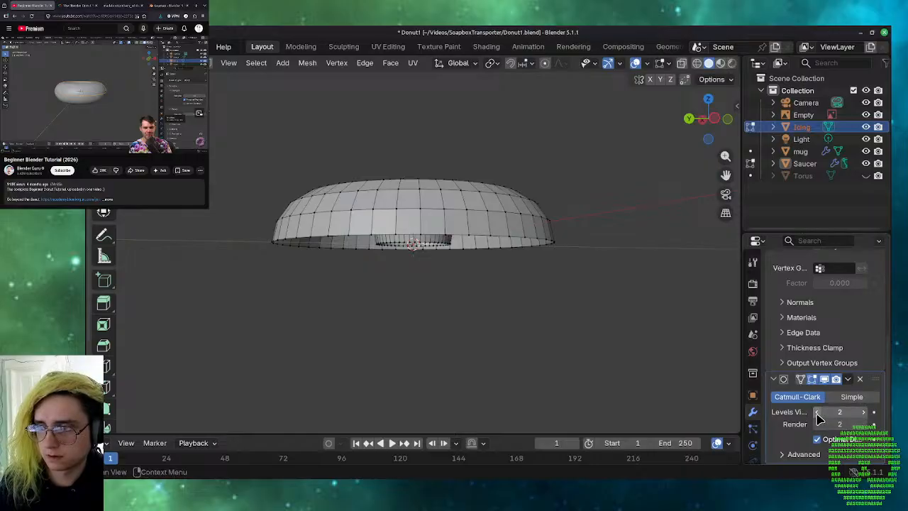
middle_drag(573, 338, 532, 404)
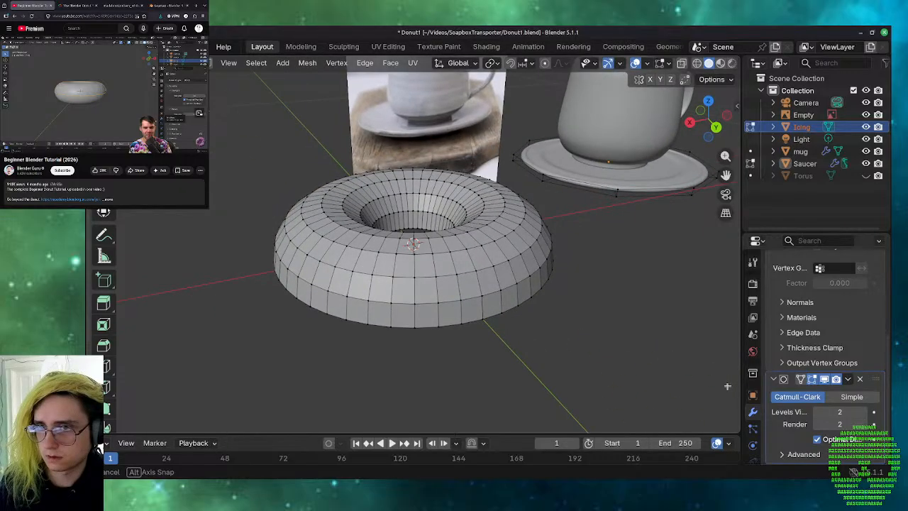
click(864, 413)
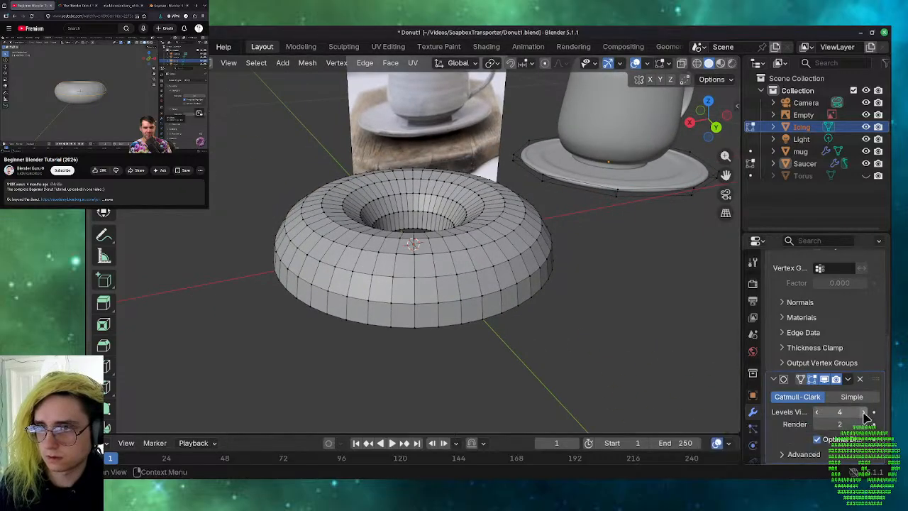
click(816, 412)
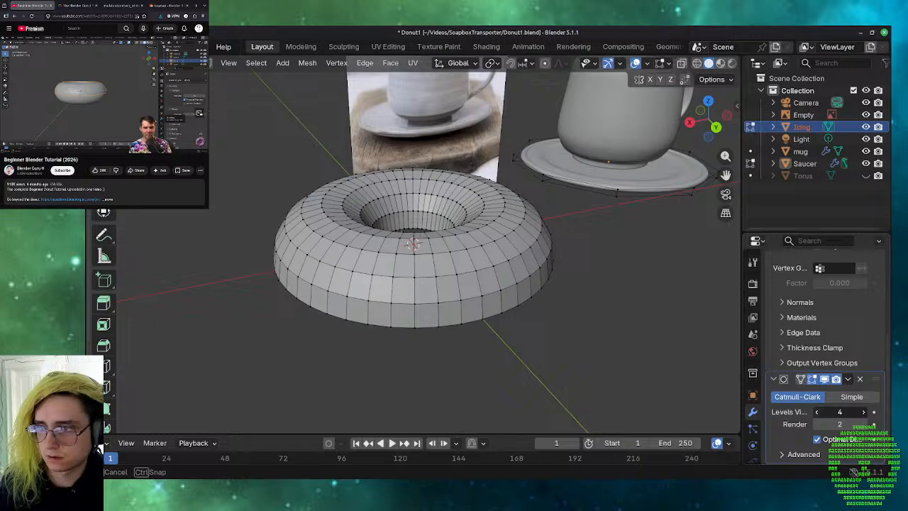
click(816, 412)
click(817, 412)
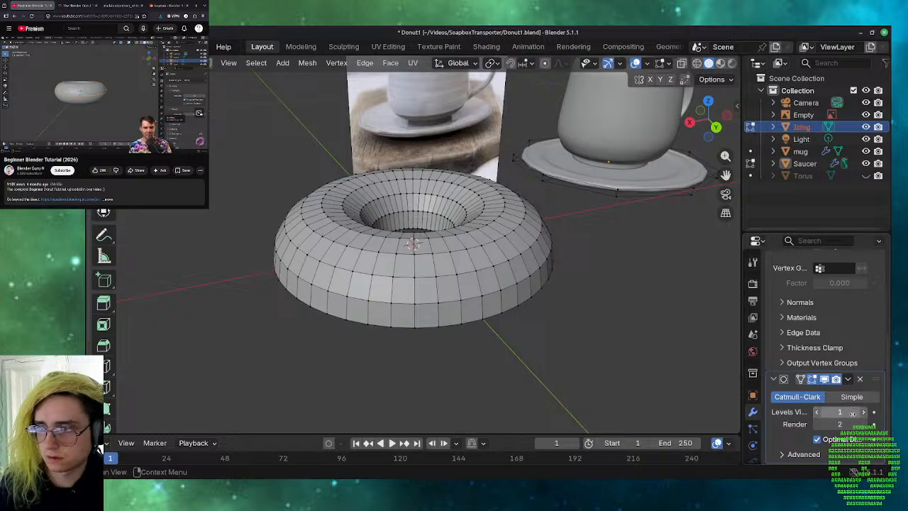
click(864, 414)
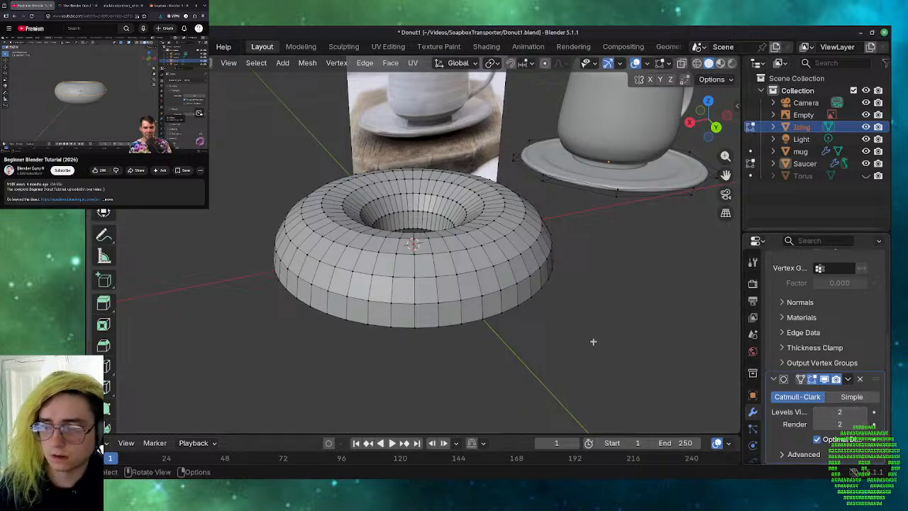
- Take the Saucer and Icing out of Edit Mode, then reopen only Icing in Edit Mode
click(805, 163)
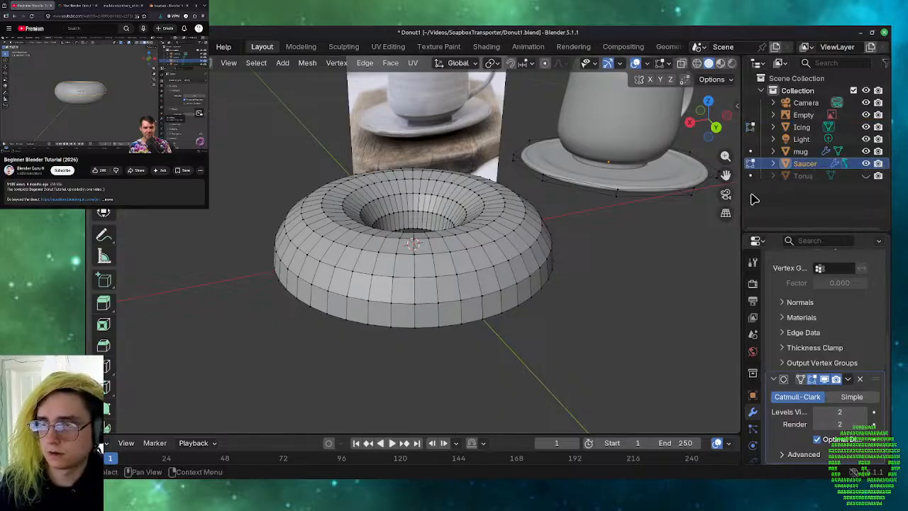
double_click(797, 164)
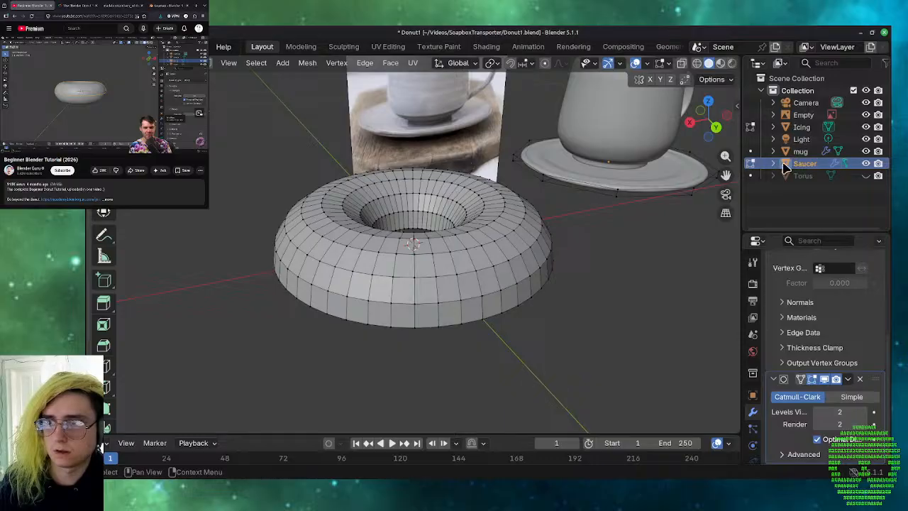
key(Return)
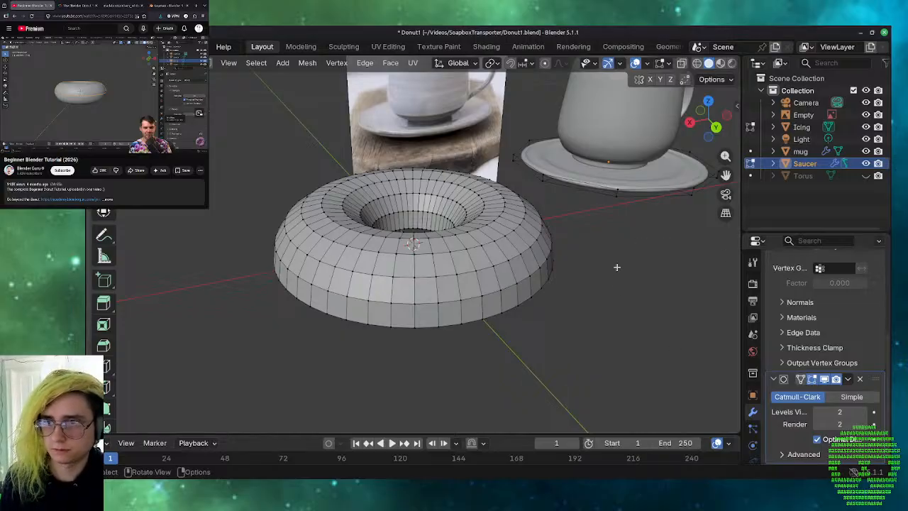
key(Tab)
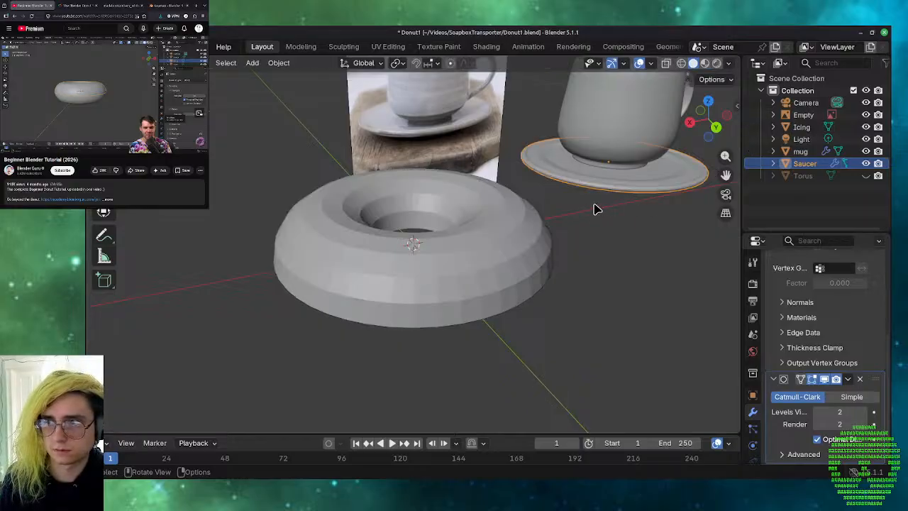
click(800, 128)
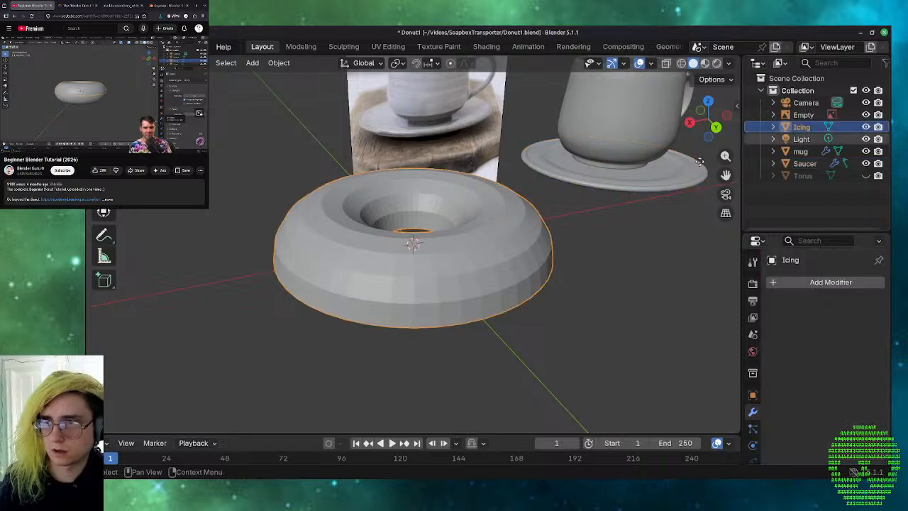
key(Tab)
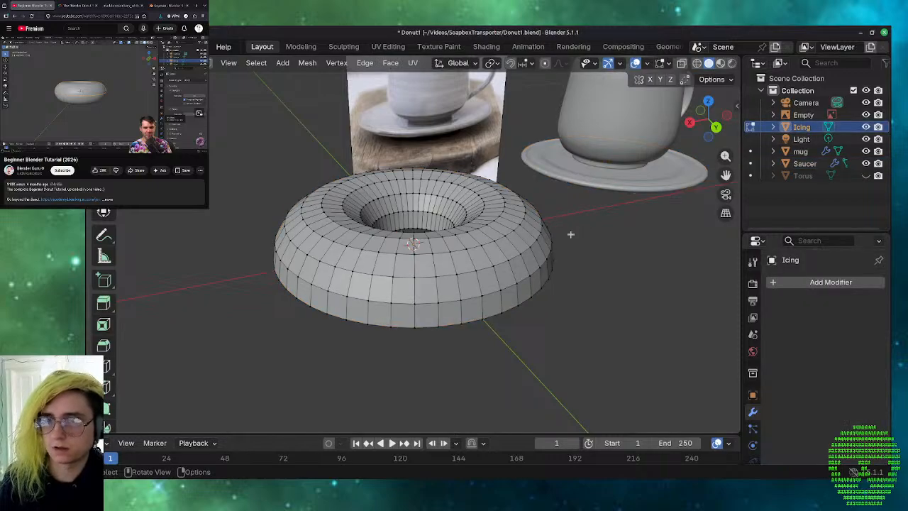
- Add a Solidify modifier to Icing and check its underside
click(828, 283)
mouse_move(825, 292)
mouse_move(805, 275)
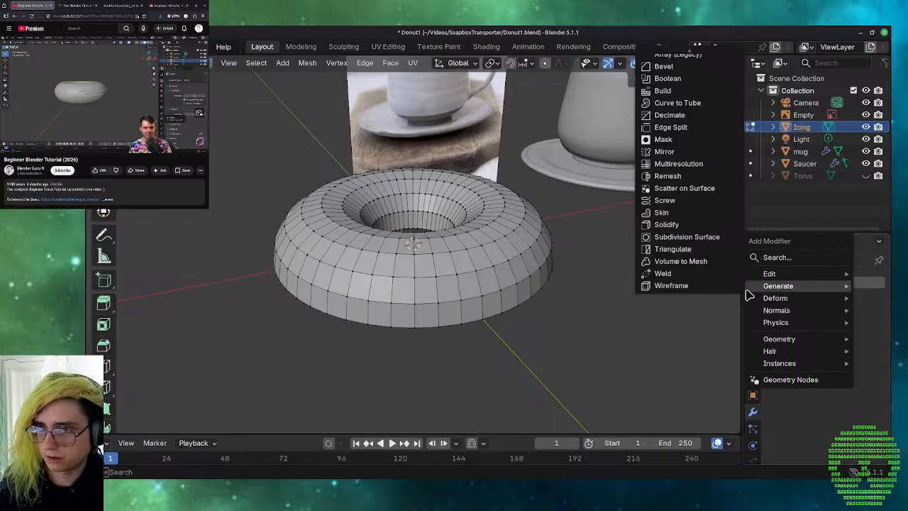
click(679, 224)
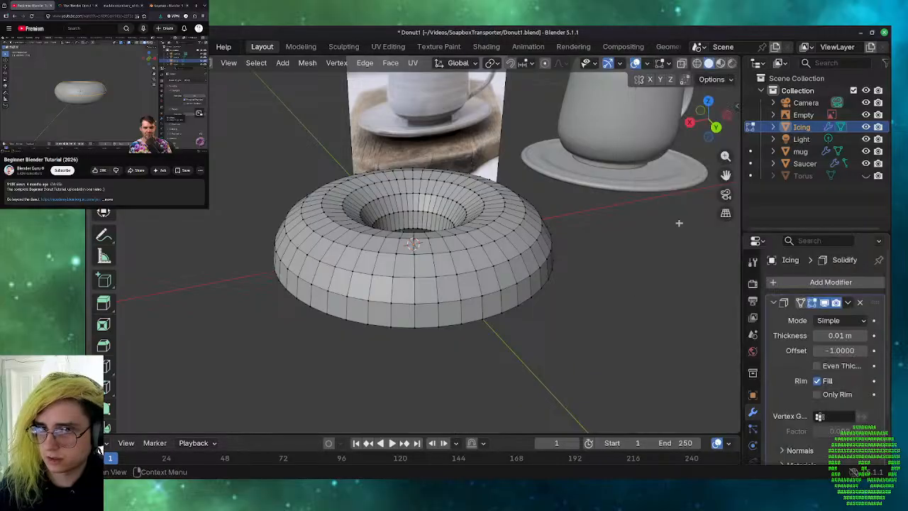
middle_drag(556, 402, 548, 317)
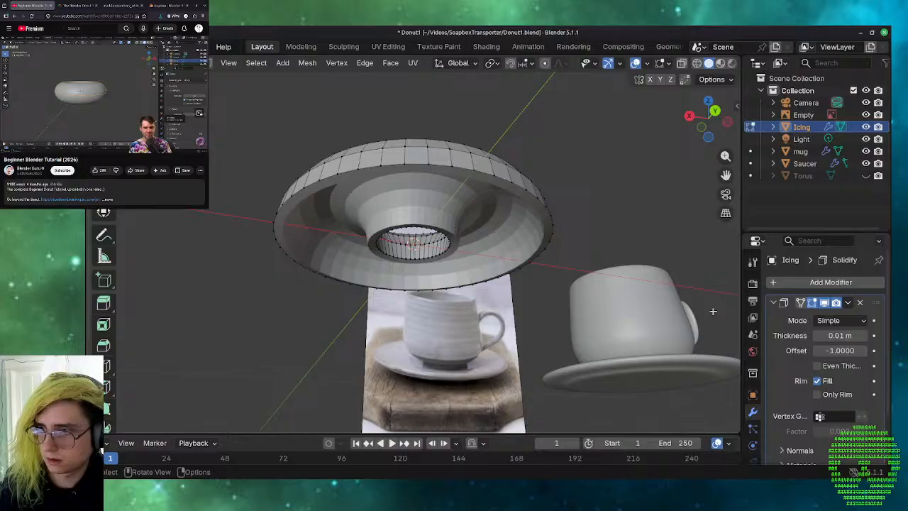
- Add a Subdivision Surface modifier to Icing and collapse the Solidify modifier's settings
click(789, 284)
mouse_move(789, 292)
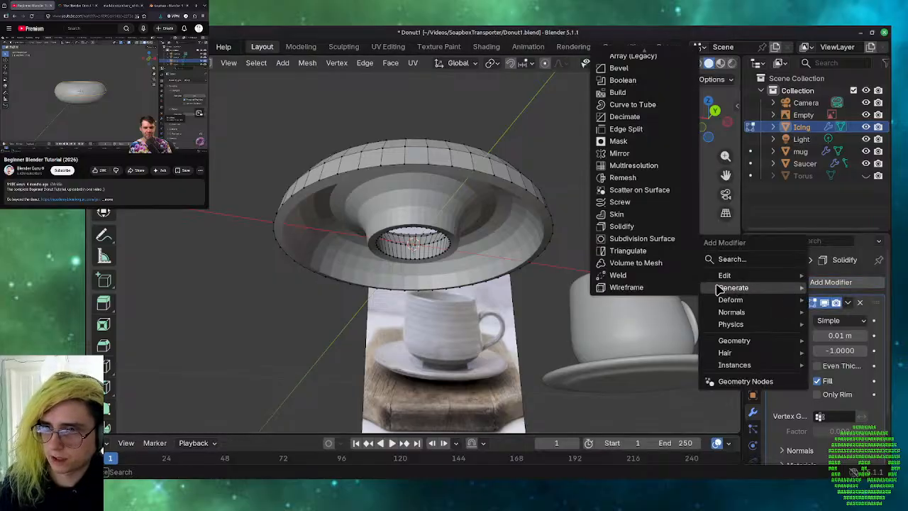
click(656, 239)
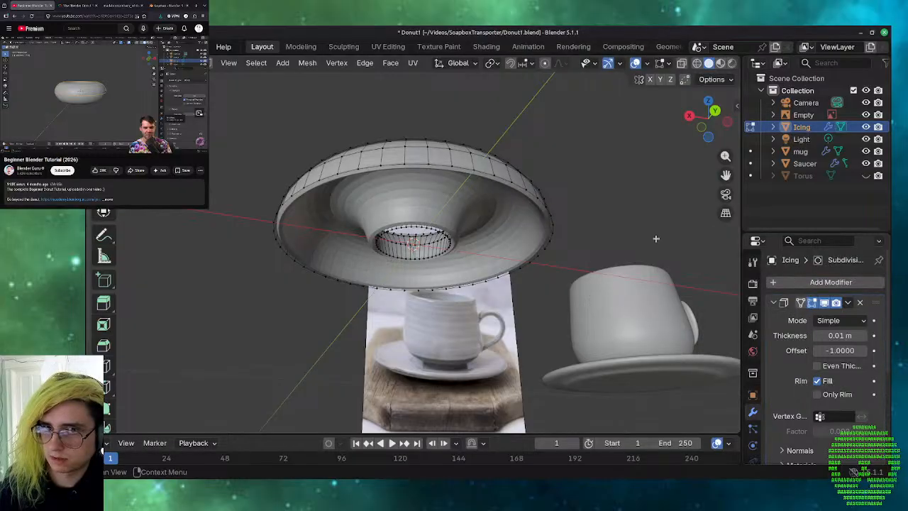
click(773, 303)
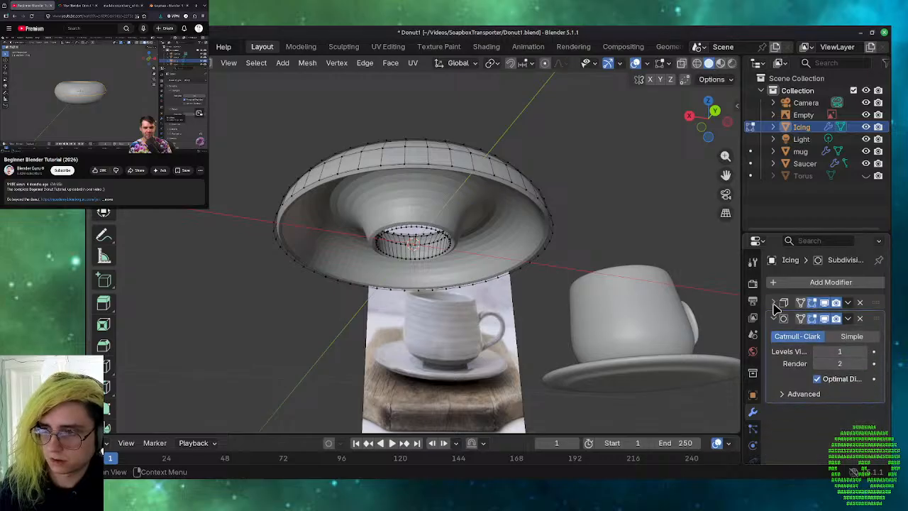
middle_drag(614, 268, 528, 387)
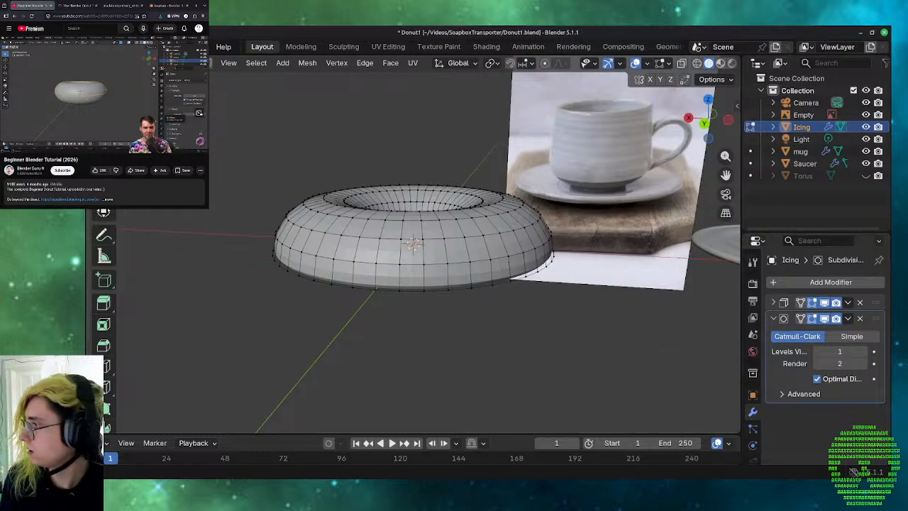
- Unhide the Torus and set the offset of Icing's Solidify modifier to 1
click(87, 76)
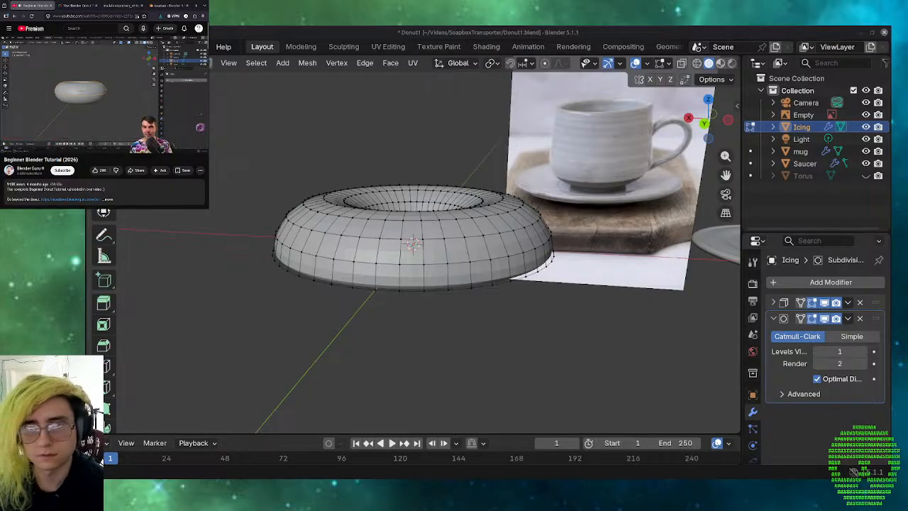
middle_drag(468, 389, 286, 340)
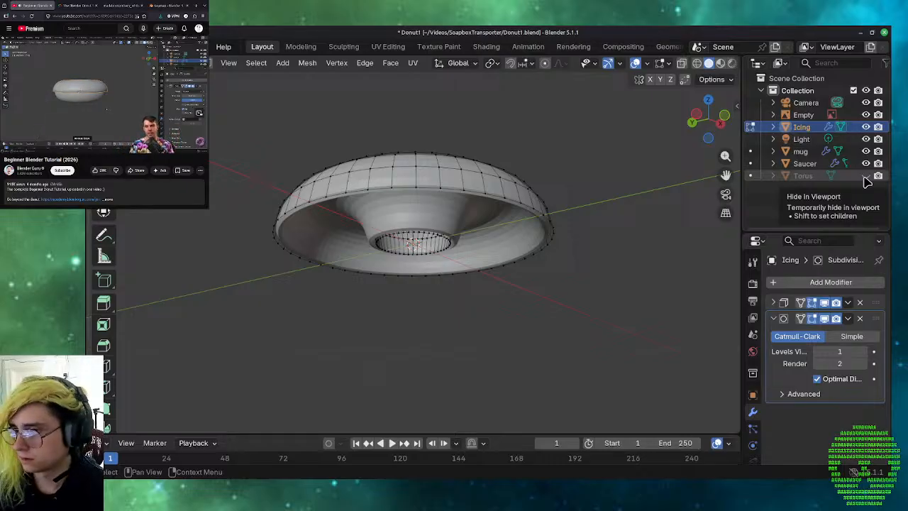
click(773, 303)
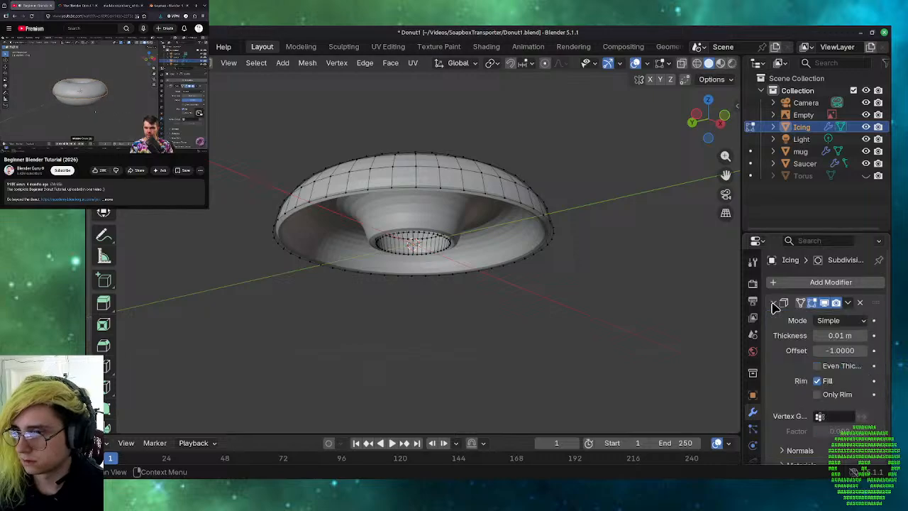
mouse_move(839, 351)
mouse_down()
mouse_move(887, 350)
mouse_move(844, 350)
mouse_up()
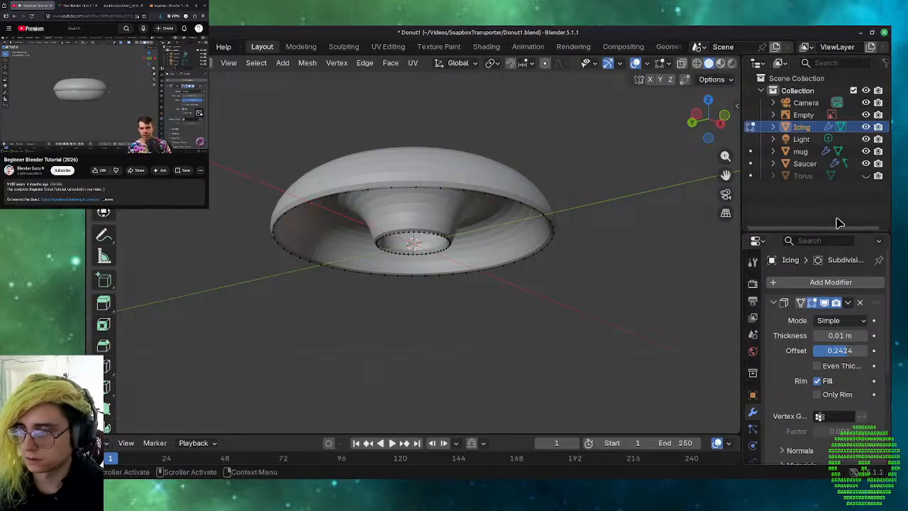
click(865, 176)
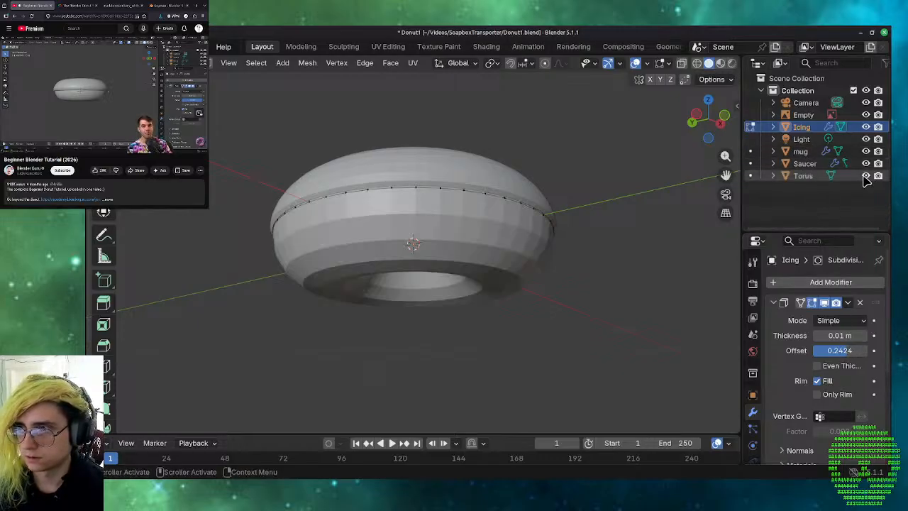
middle_drag(531, 298, 685, 312)
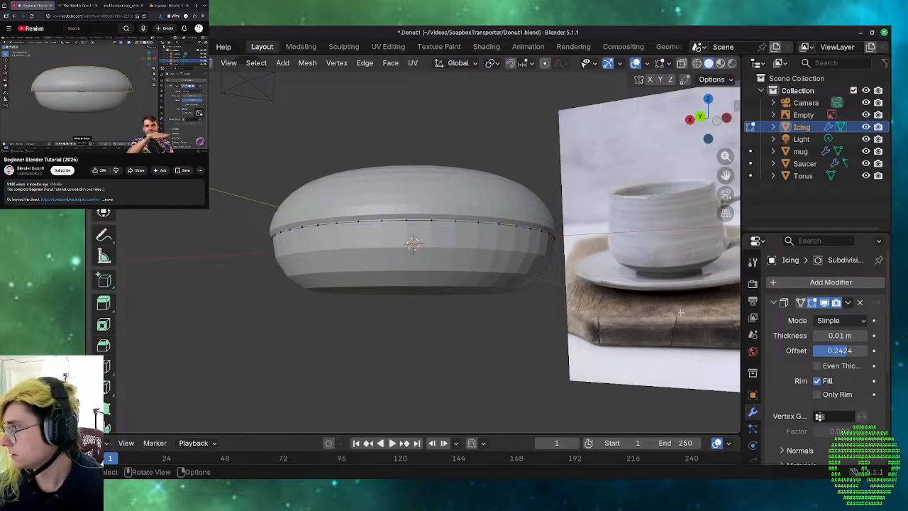
drag(839, 351, 872, 355)
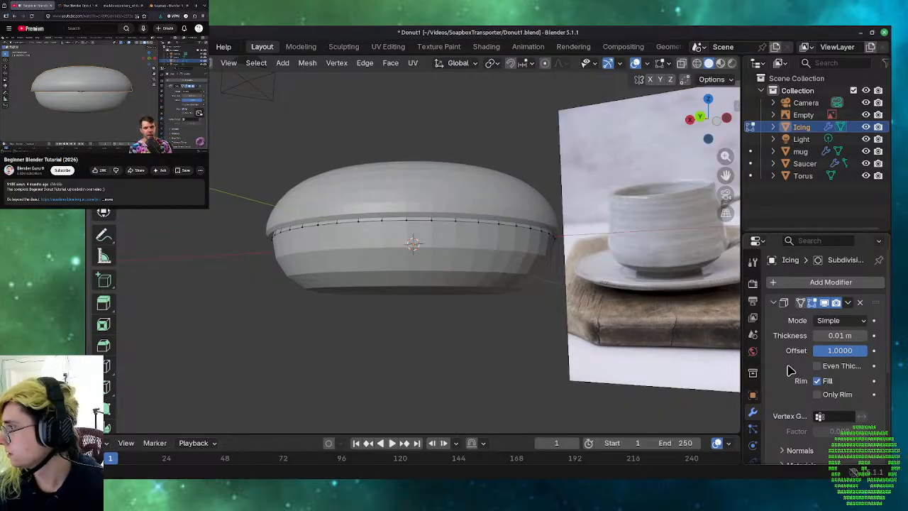
- Remove the Subdivision Surface modifier from Icing
scroll(780, 376, down, 3)
scroll(780, 375, down, 3)
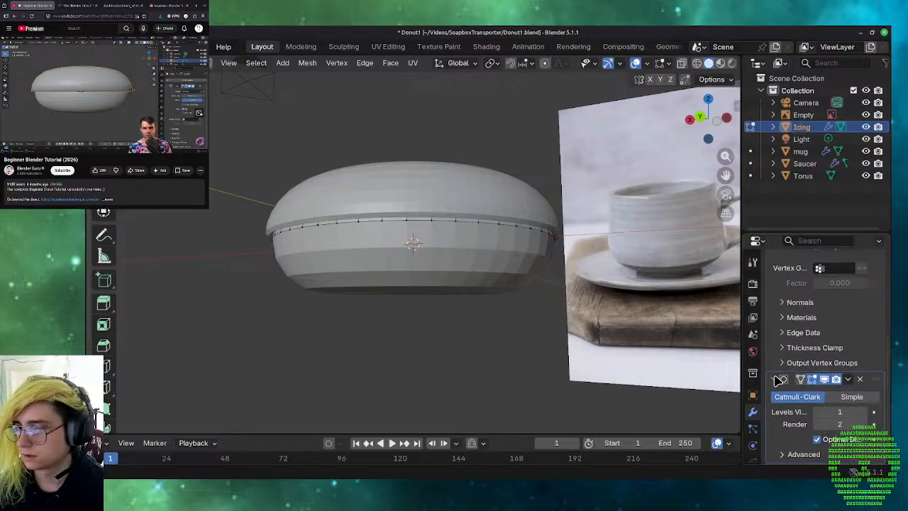
click(860, 381)
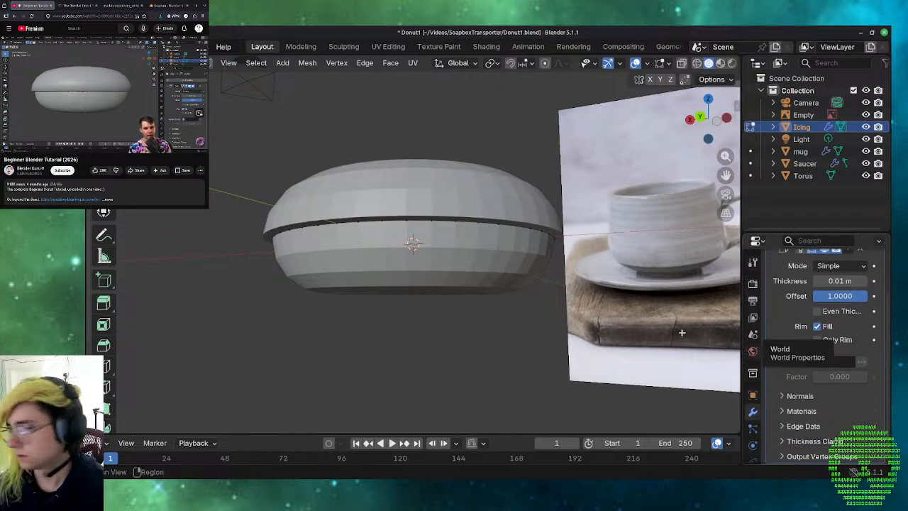
- Turn off the viewport display of Icing's Solidify modifier and inspect the bare mesh from the side
middle_drag(465, 246, 667, 340)
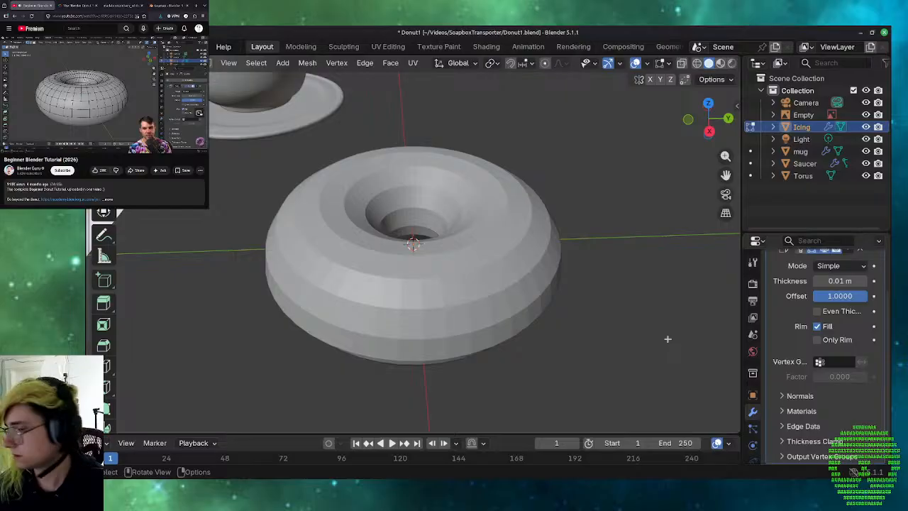
scroll(800, 283, up, 3)
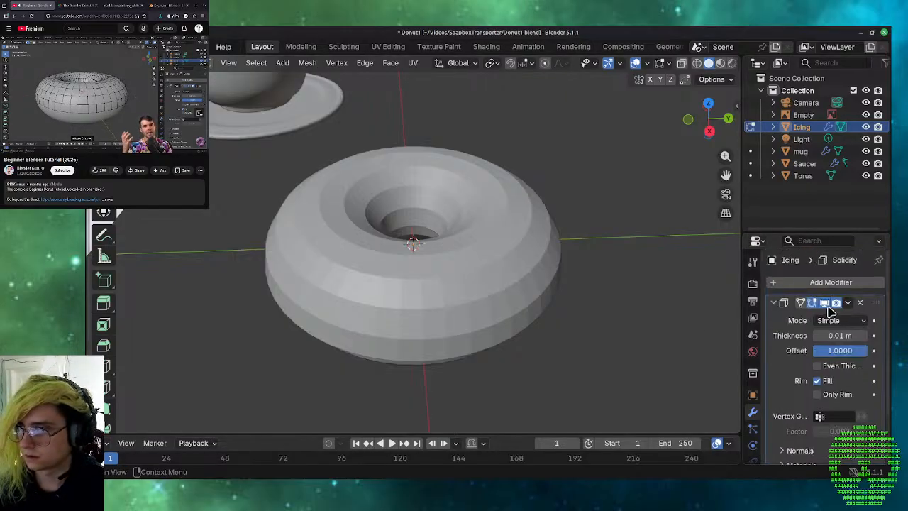
click(823, 306)
click(823, 306)
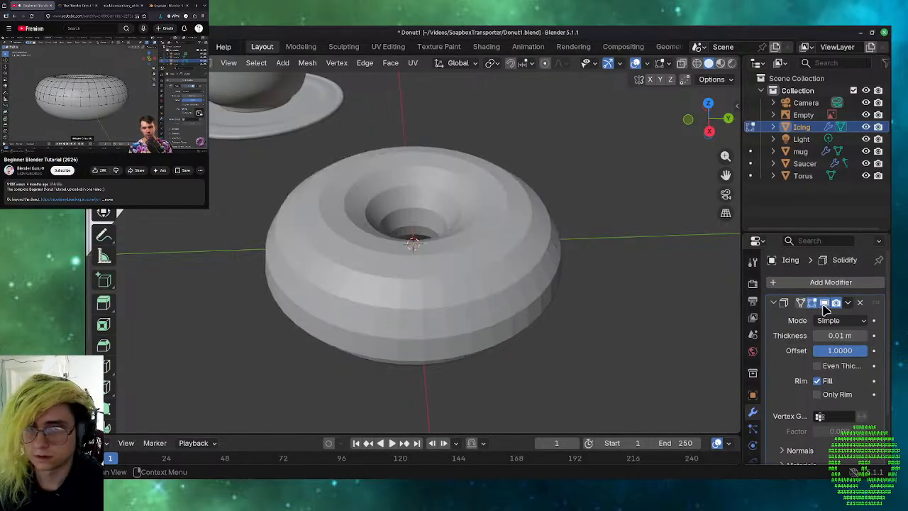
click(824, 306)
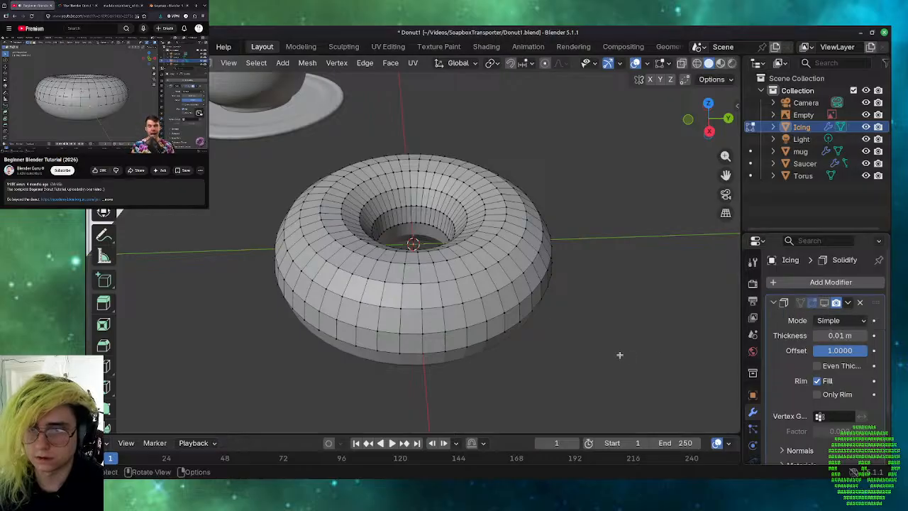
middle_drag(619, 355, 593, 308)
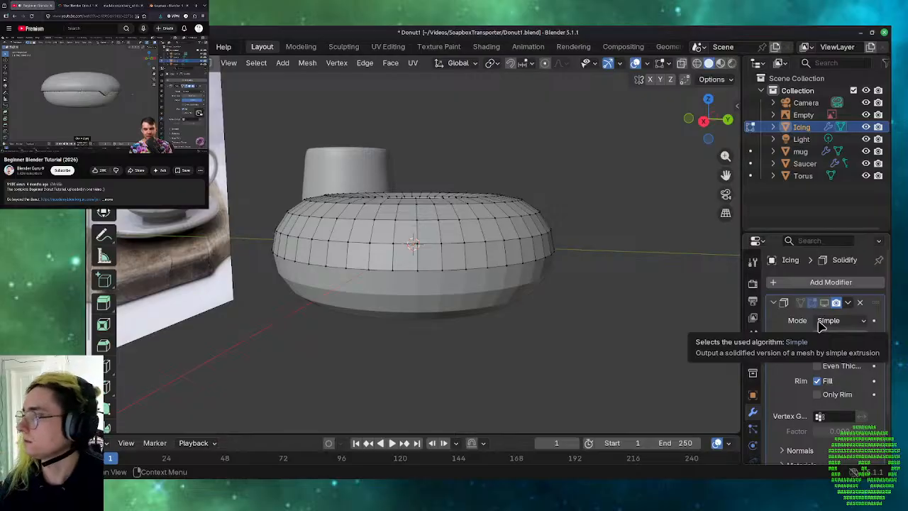
scroll(780, 374, down, 2)
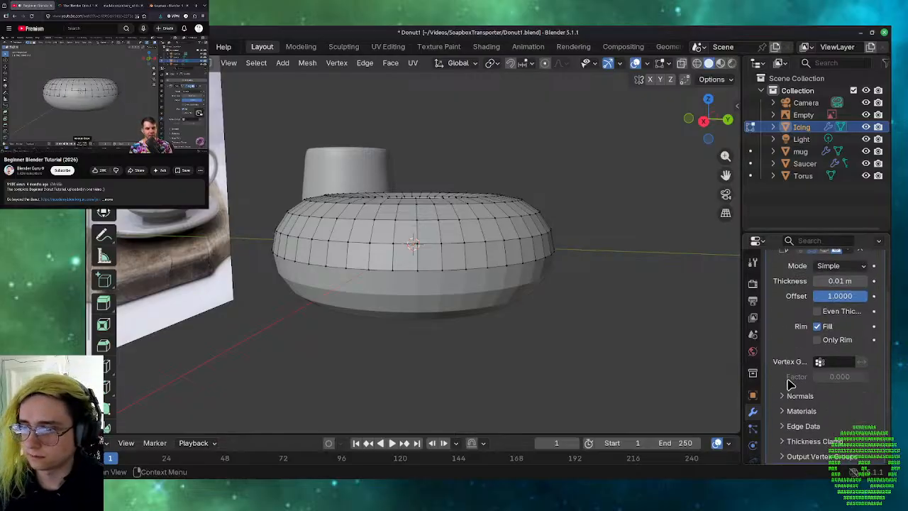
scroll(789, 381, up, 2)
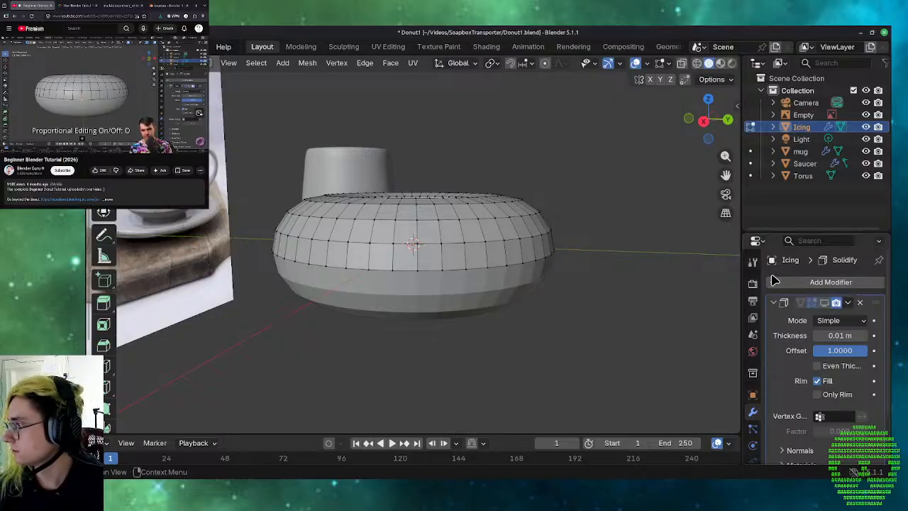
click(609, 63)
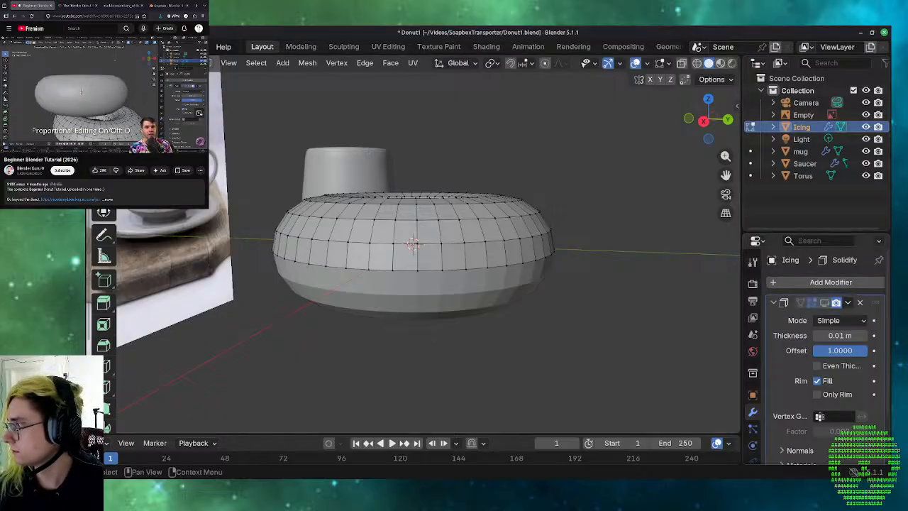
click(92, 114)
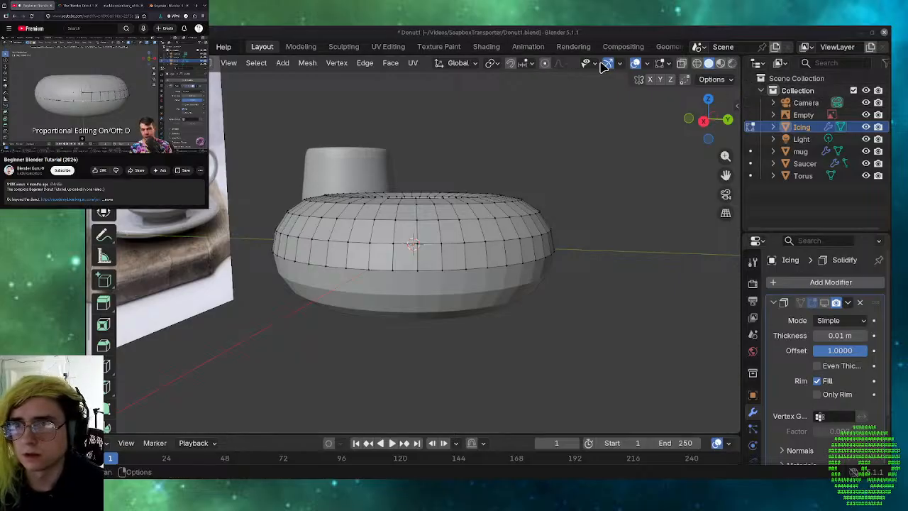
click(646, 63)
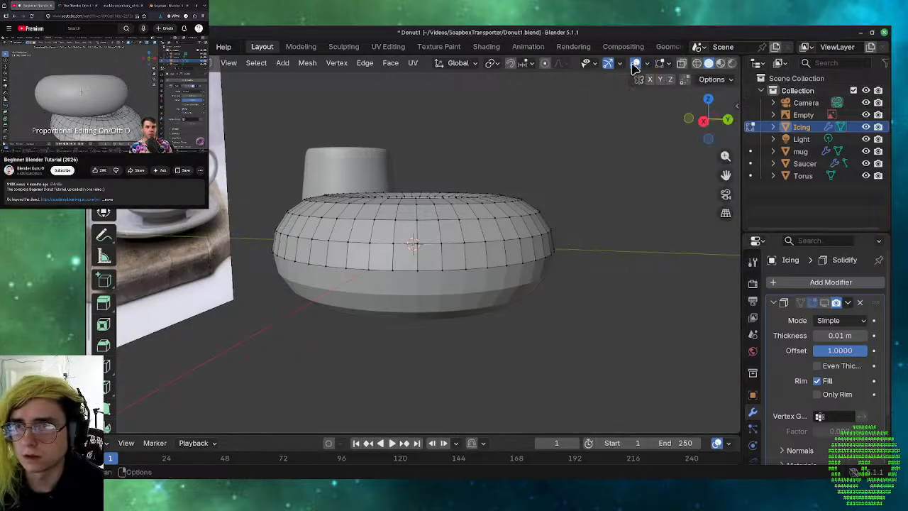
click(636, 63)
click(636, 63)
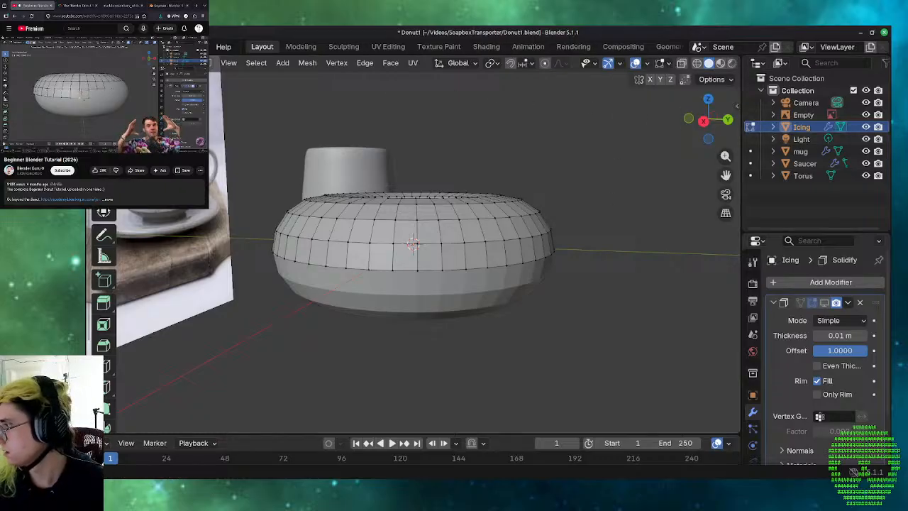
- Turn on Proportional Editing for the Icing mesh and check its falloff options, keeping Smooth
click(53, 87)
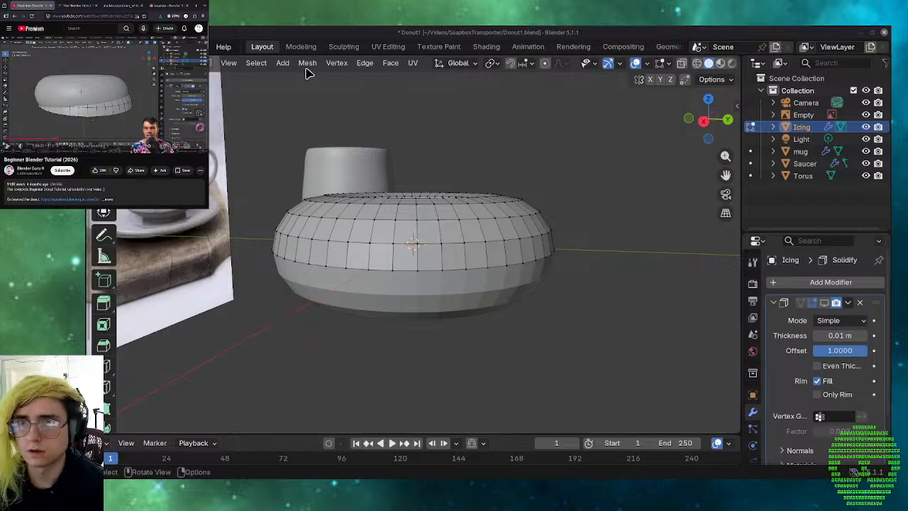
click(544, 64)
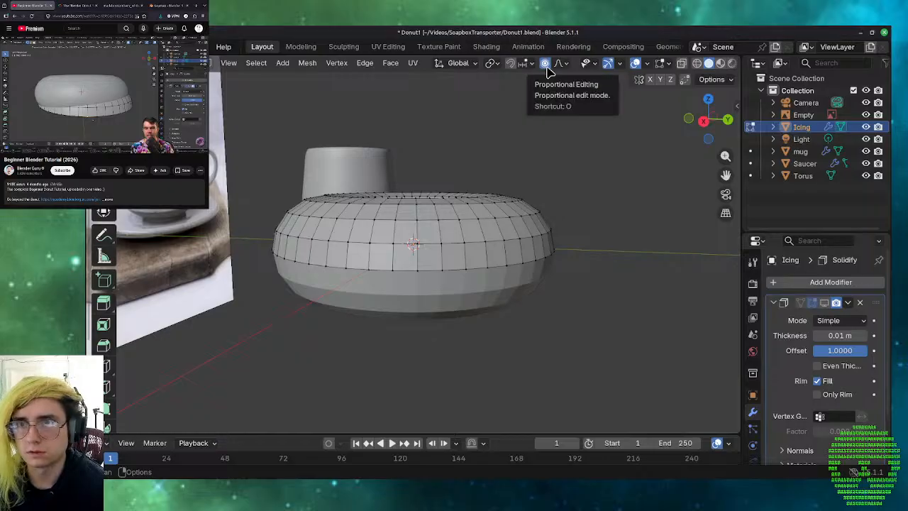
click(564, 64)
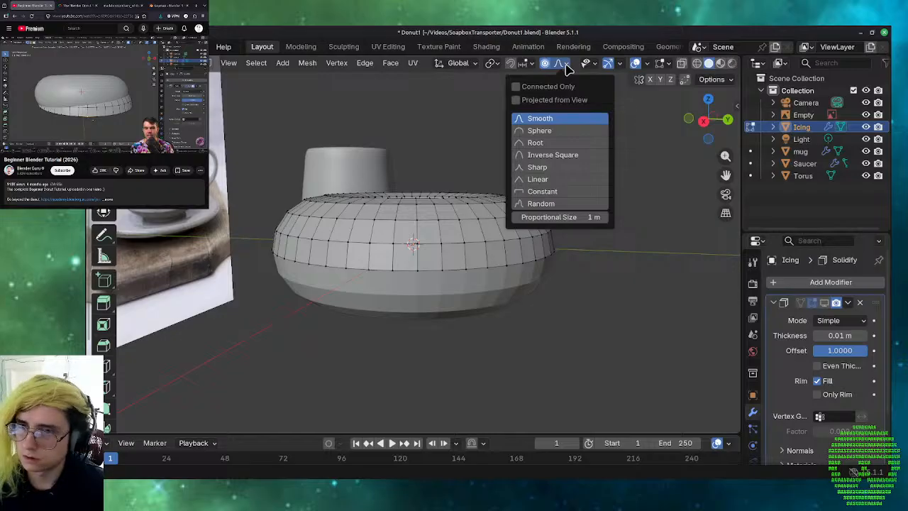
click(567, 68)
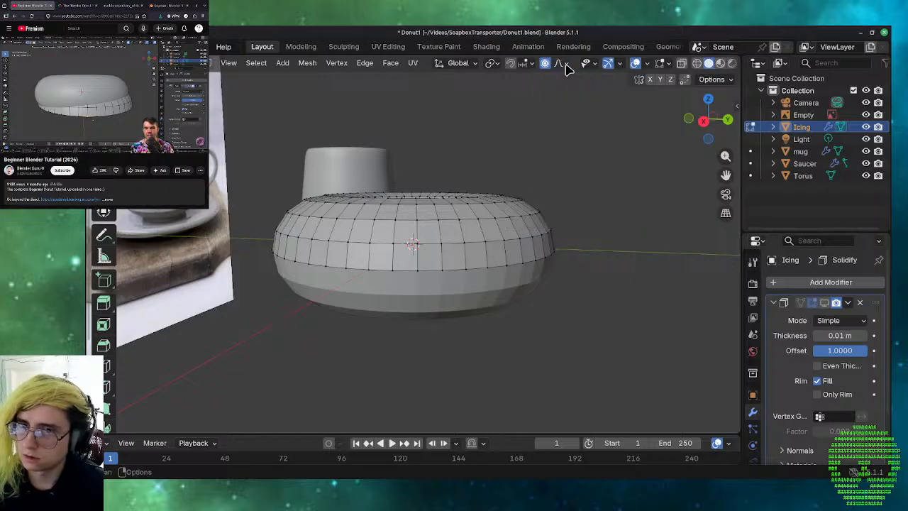
click(56, 87)
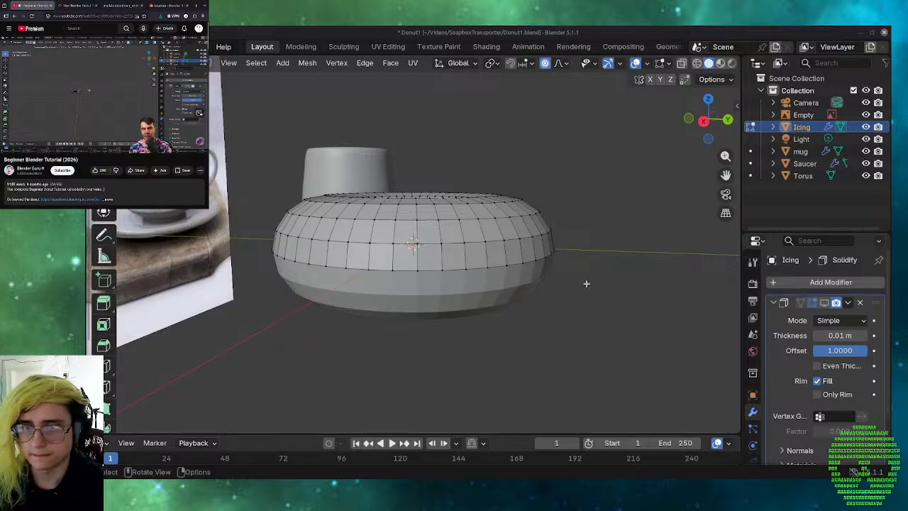
middle_drag(586, 281, 586, 283)
scroll(586, 283, down, 10)
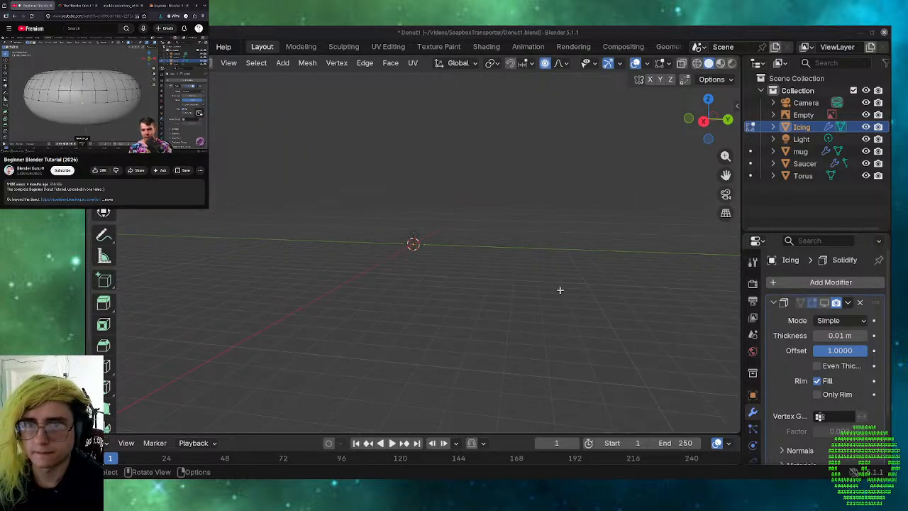
click(544, 64)
click(544, 64)
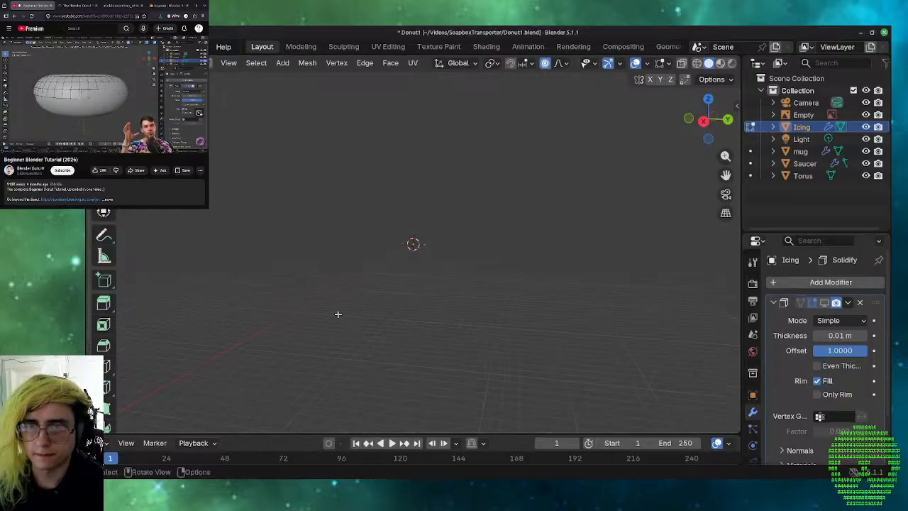
scroll(337, 314, up, 3)
scroll(337, 314, up, 2)
scroll(337, 313, up, 8)
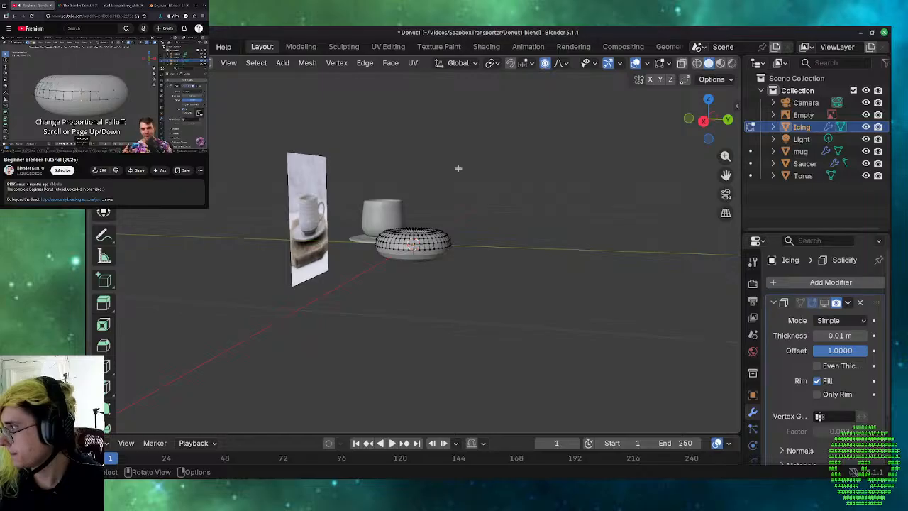
scroll(458, 168, up, 1)
scroll(458, 168, up, 8)
scroll(615, 213, down, 4)
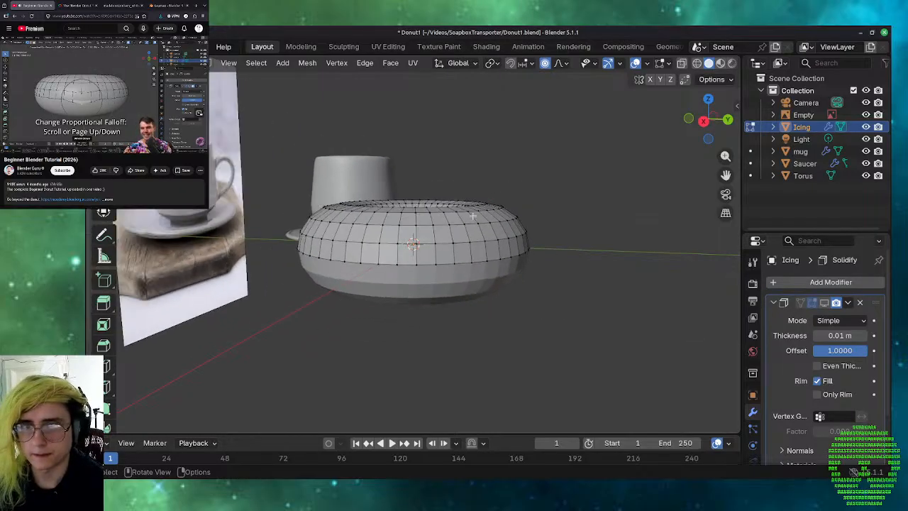
- Open the proportional falloff options, rewind the tutorial video 10 seconds to replay its explanation, and close the options
click(560, 63)
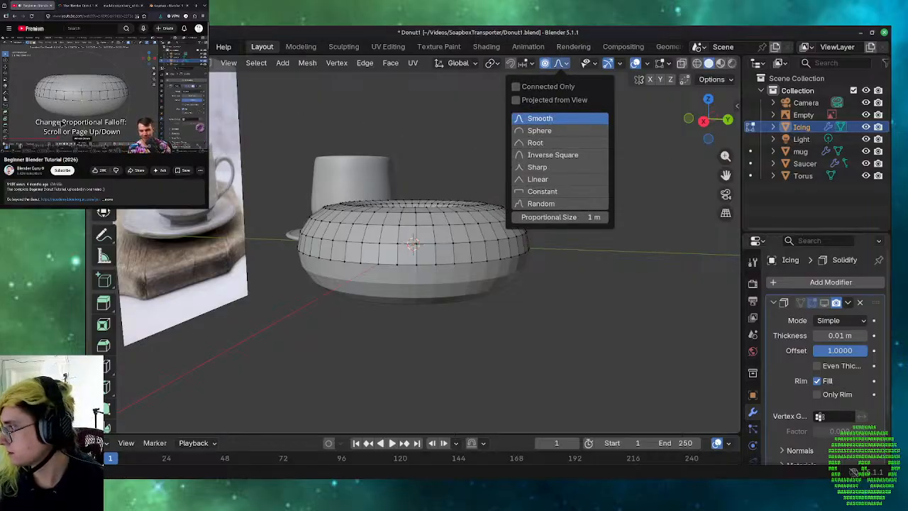
click(79, 114)
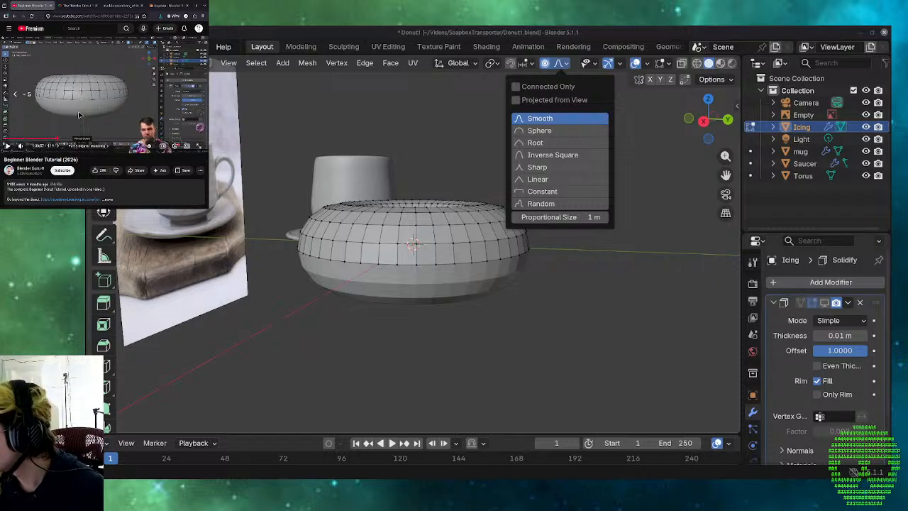
key(Left)
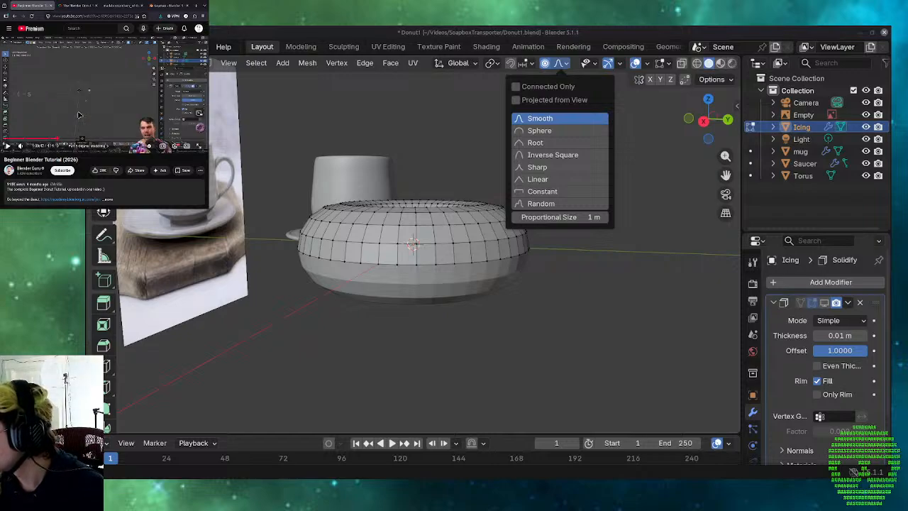
key(Left)
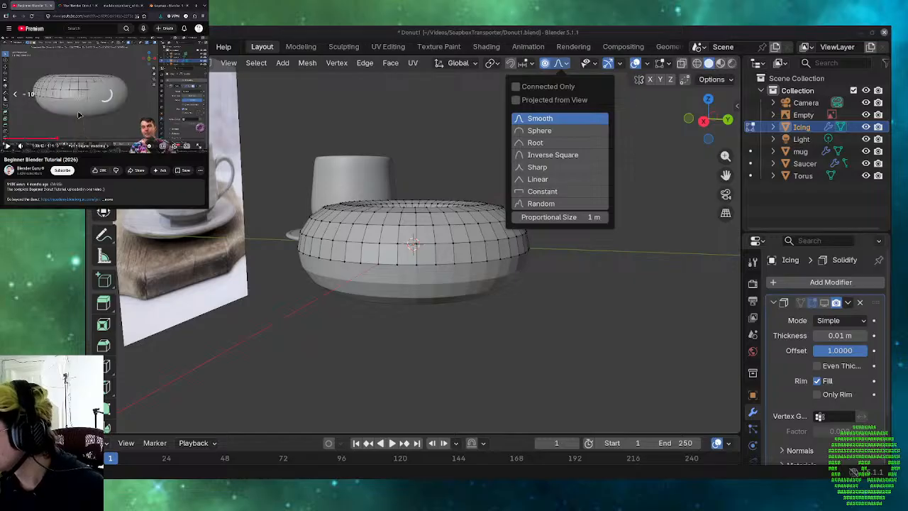
key(space)
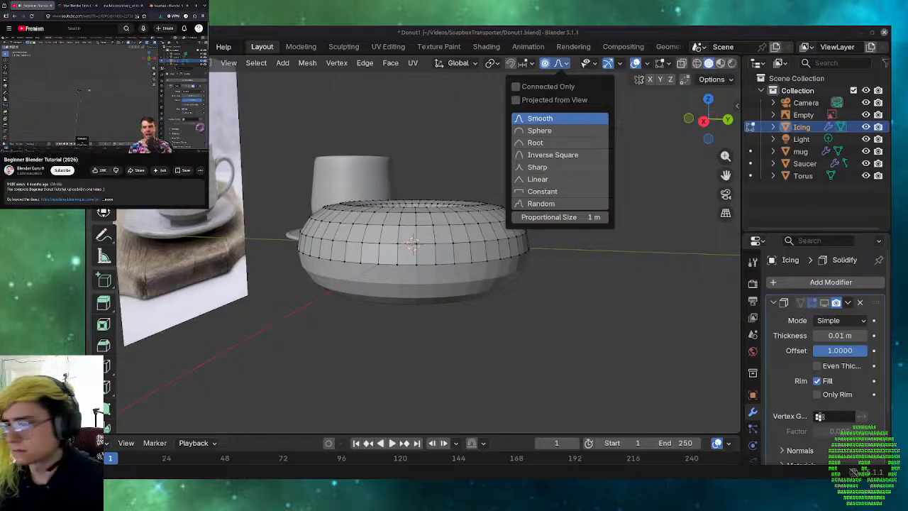
click(599, 323)
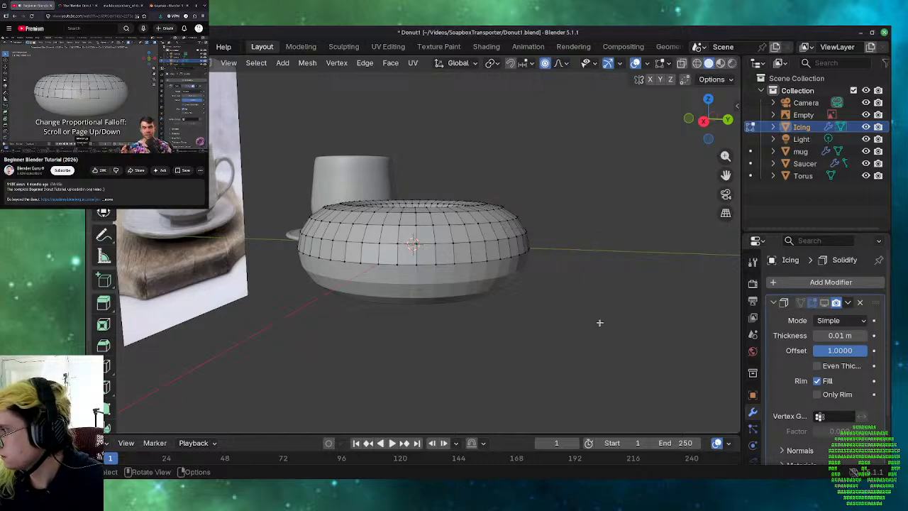
click(105, 111)
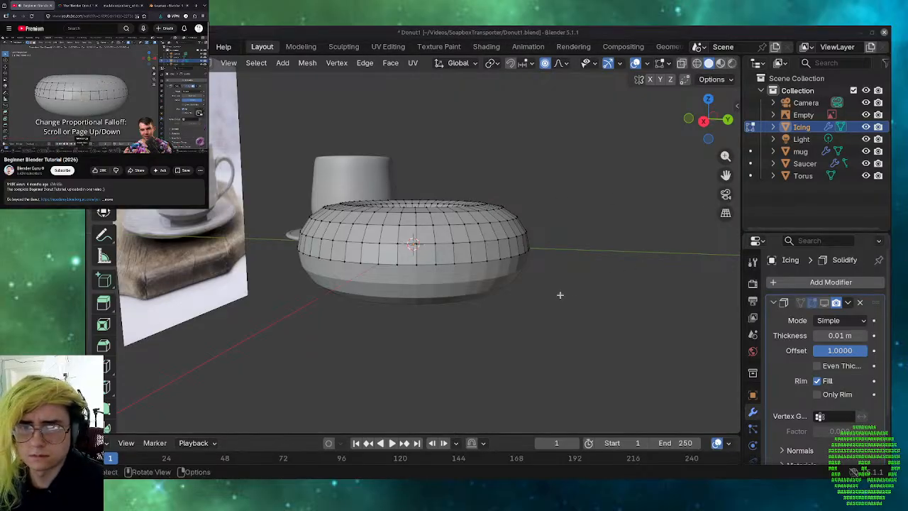
scroll(528, 237, down, 6)
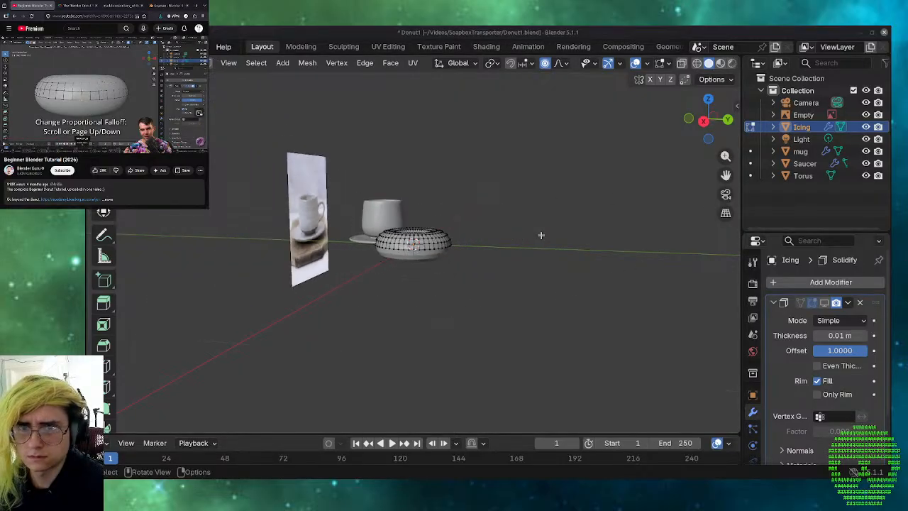
scroll(540, 235, down, 8)
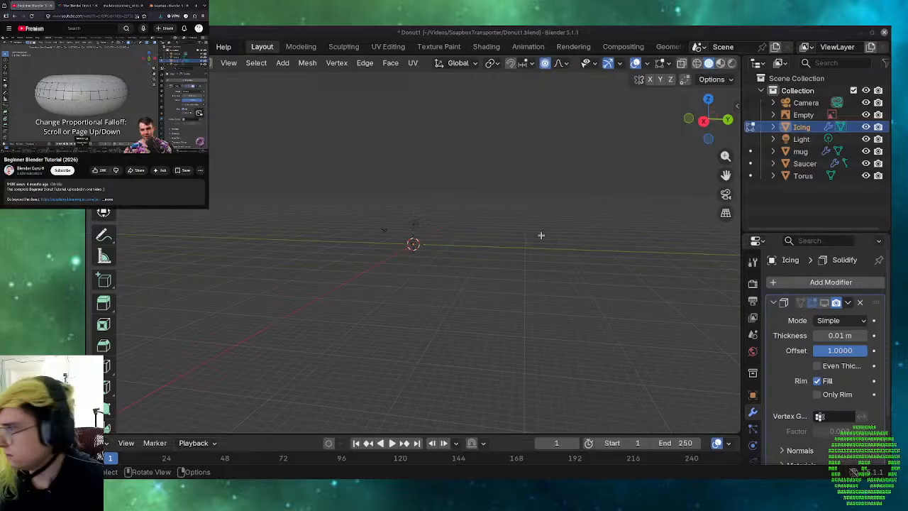
scroll(540, 234, up, 16)
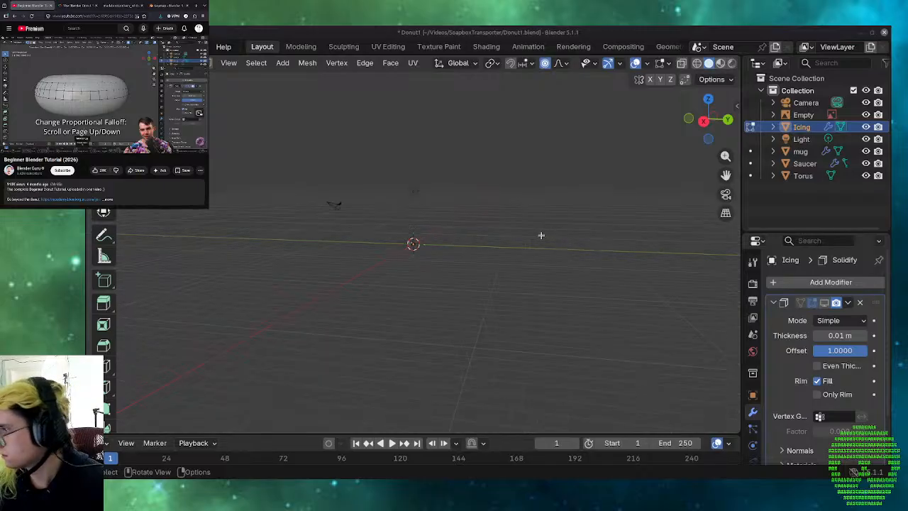
middle_drag(540, 235, 537, 239)
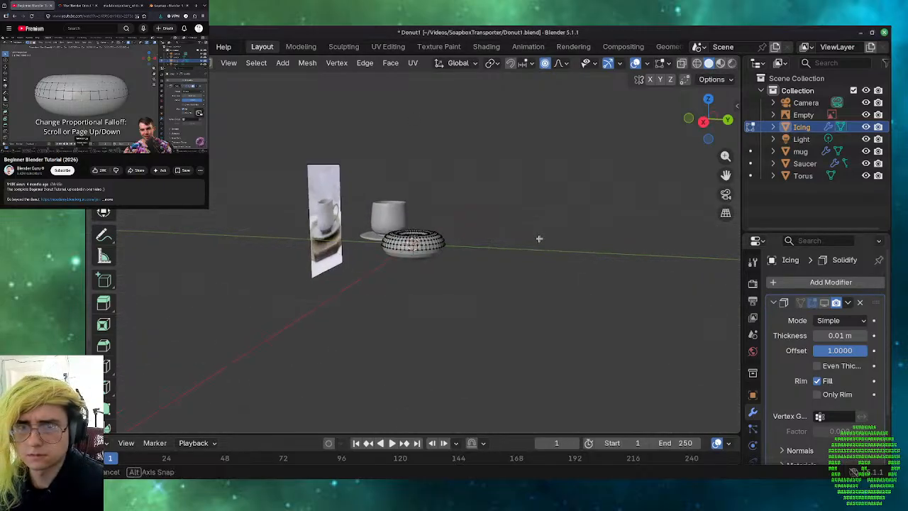
click(544, 66)
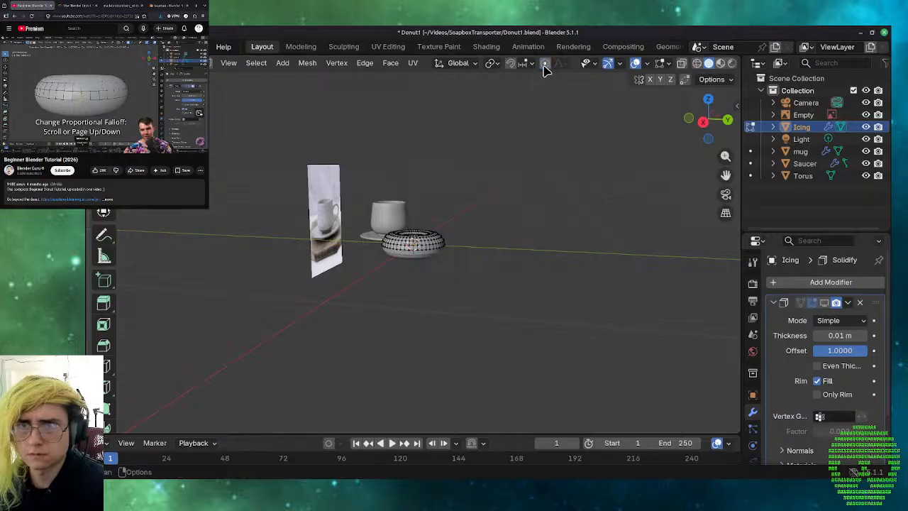
click(544, 66)
scroll(474, 257, down, 5)
scroll(473, 257, up, 7)
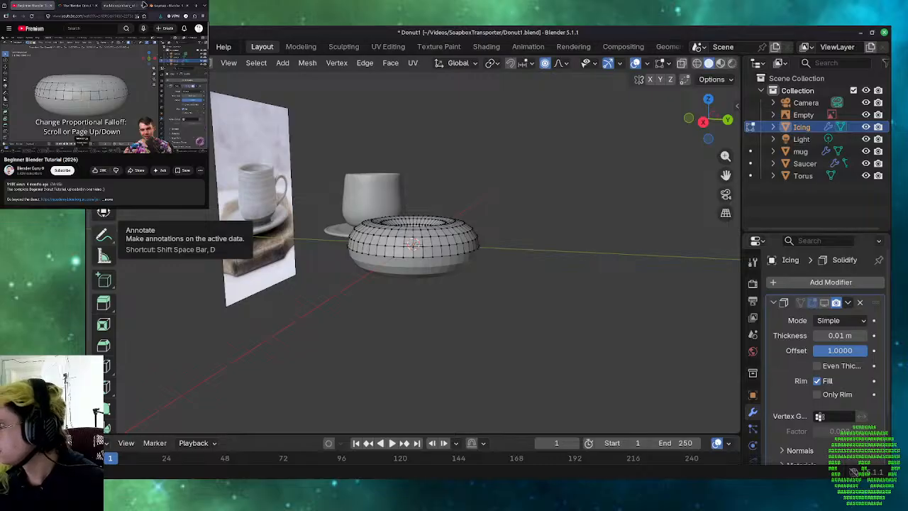
- Search the Blender 5.1 Manual in the browser for "proportional" and open the Proportional Editing page
click(168, 5)
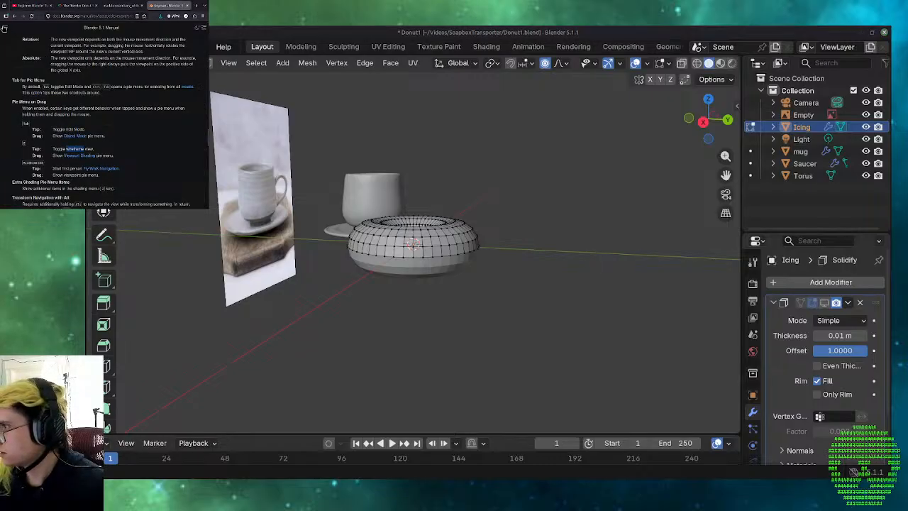
click(3, 29)
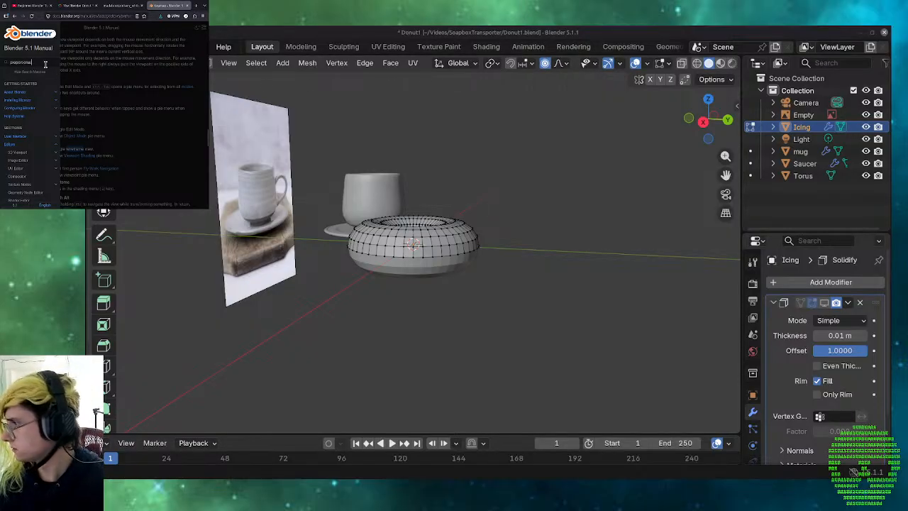
key(Return)
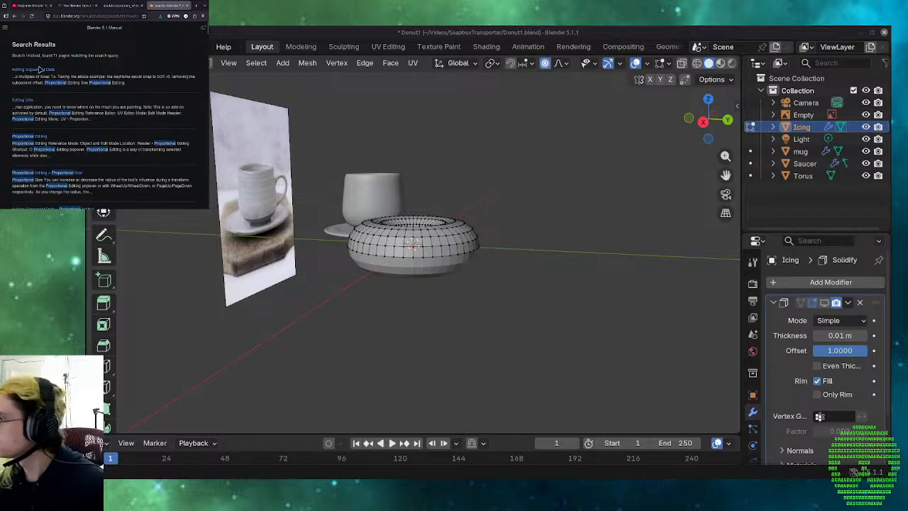
click(41, 137)
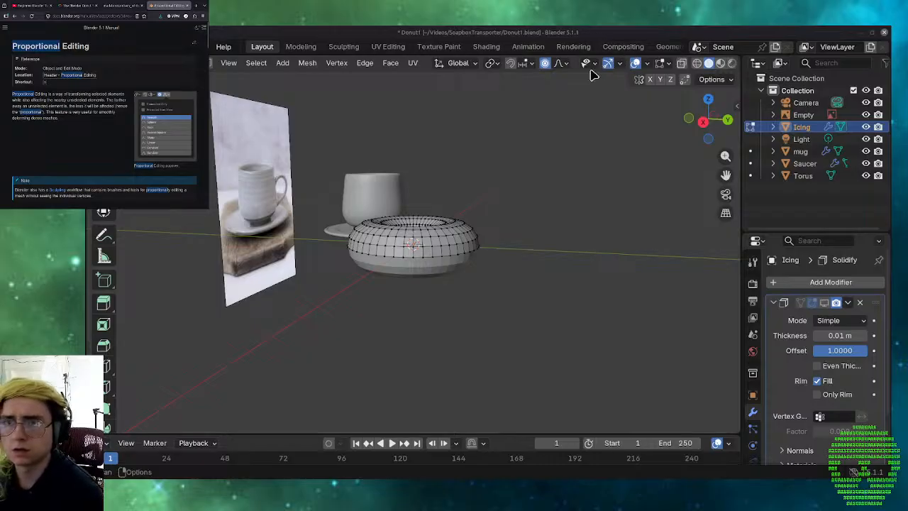
- Set the proportional size to 1.5 m and check the scene for an influence radius
click(565, 64)
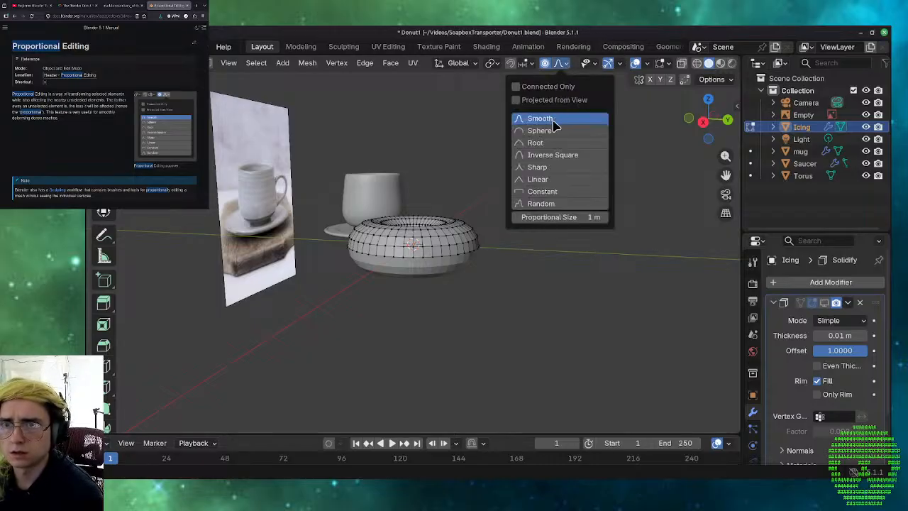
drag(560, 217, 539, 217)
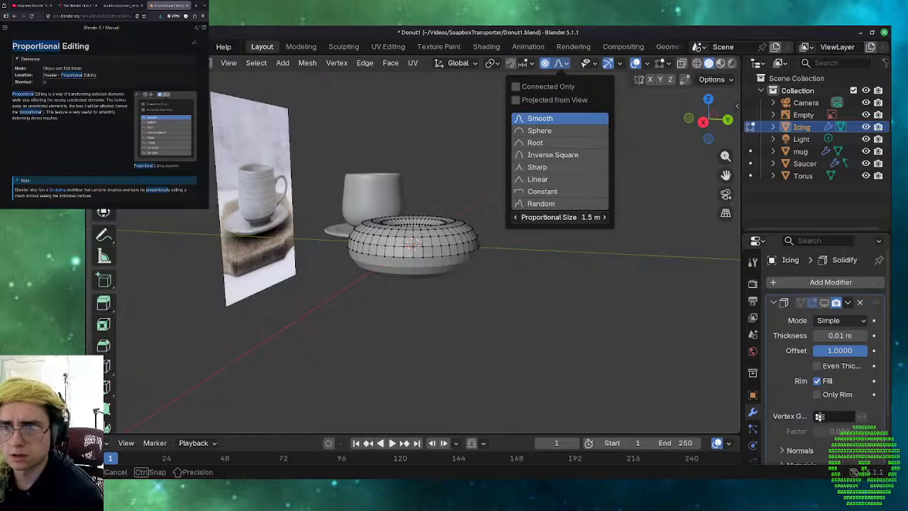
scroll(476, 320, down, 5)
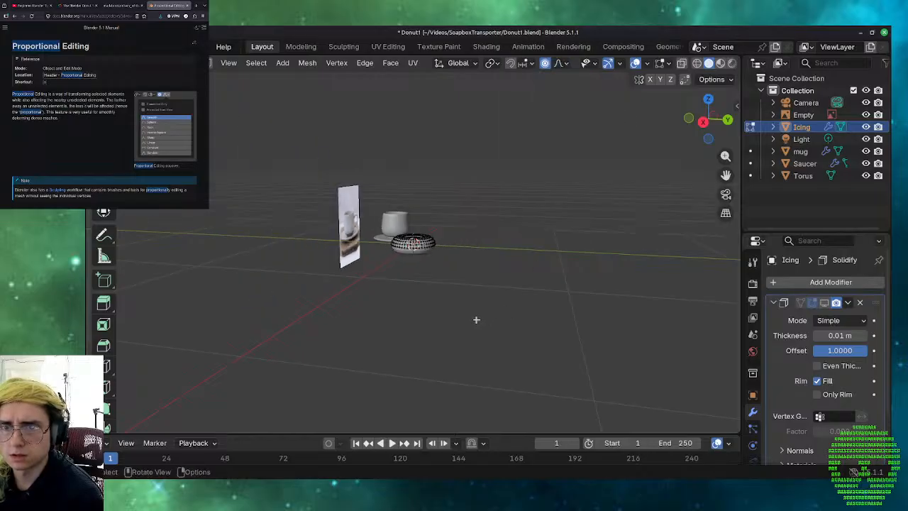
scroll(476, 319, down, 8)
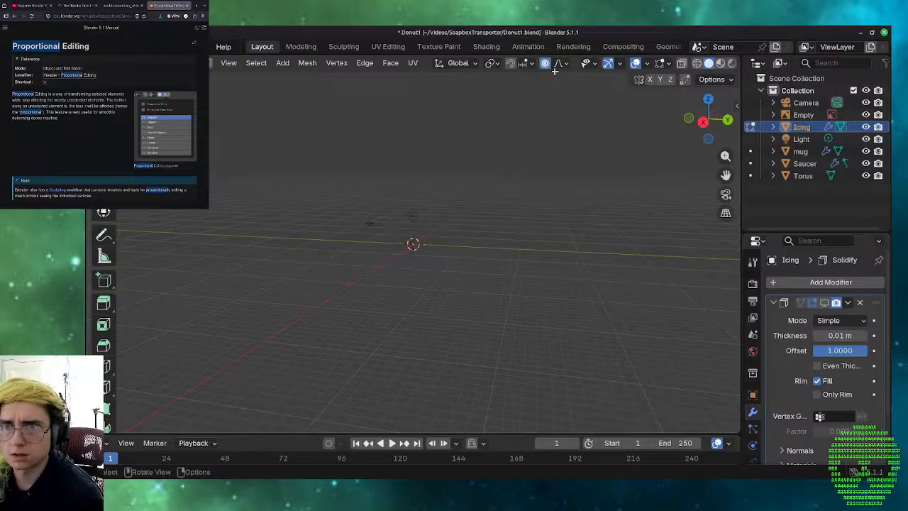
- Set the proportional size to 0.2 m and return to a close view of the icing
click(559, 63)
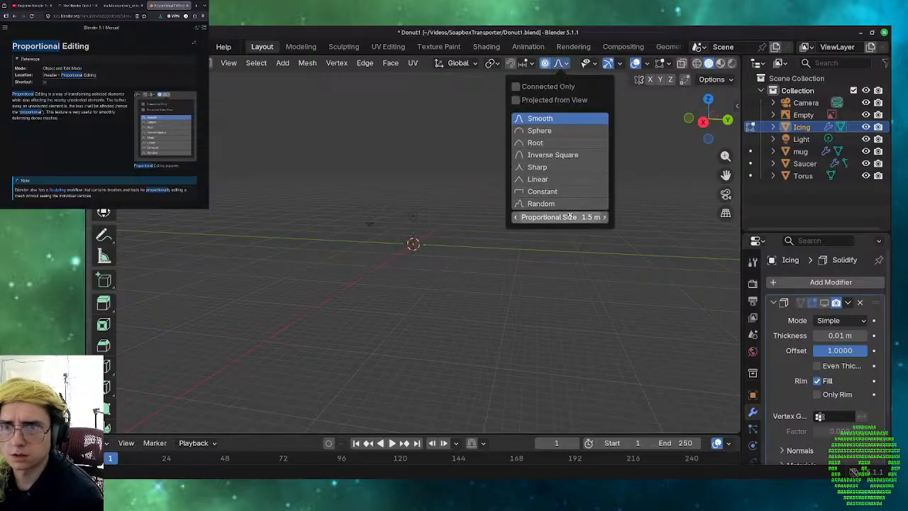
mouse_move(570, 215)
mouse_down()
mouse_move(546, 215)
mouse_move(556, 216)
mouse_up()
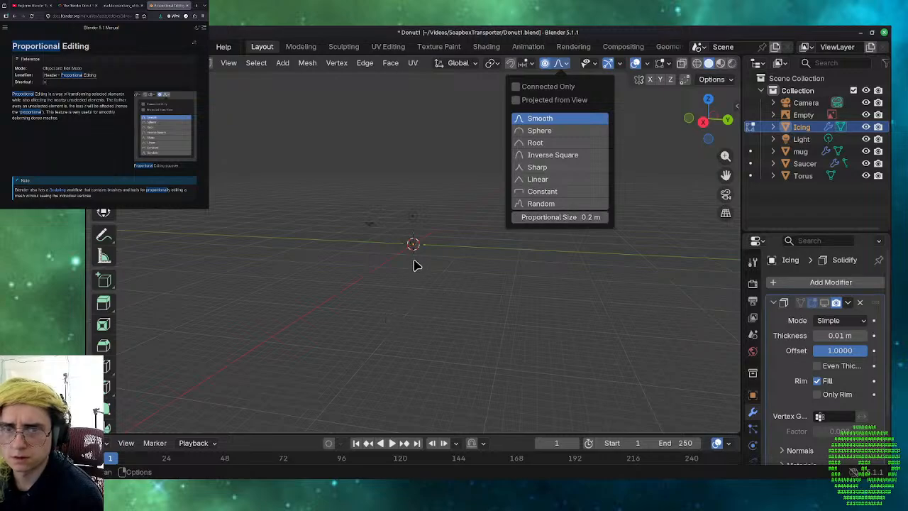
click(457, 234)
scroll(425, 259, up, 15)
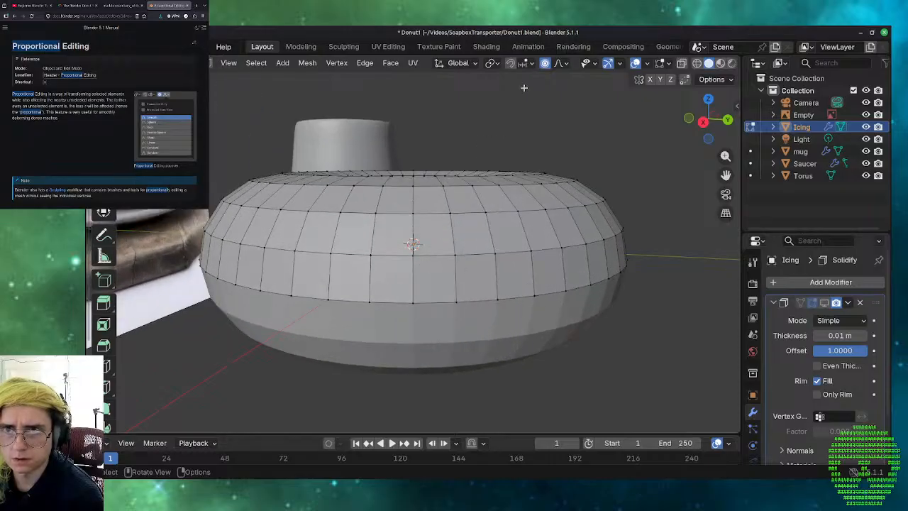
- Select the front middle vertex on the icing's lower edge and set the proportional size to 0.05 m
click(413, 302)
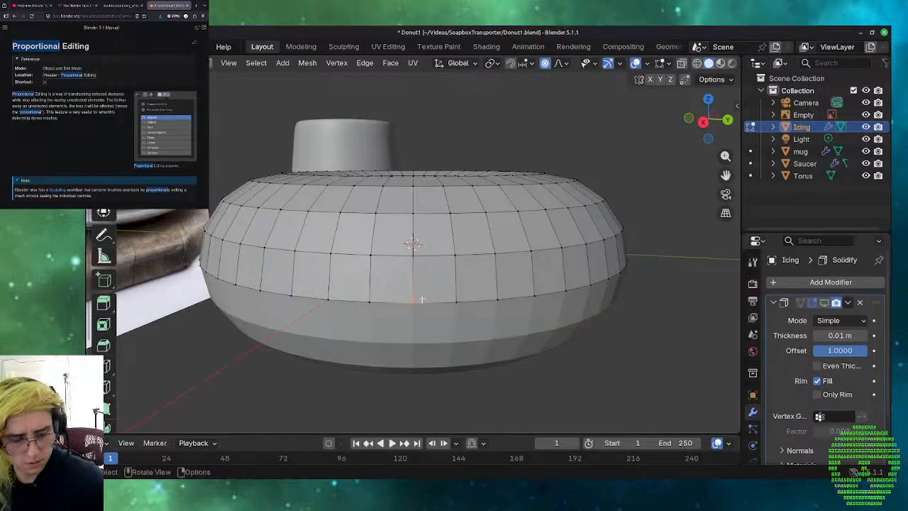
key(g)
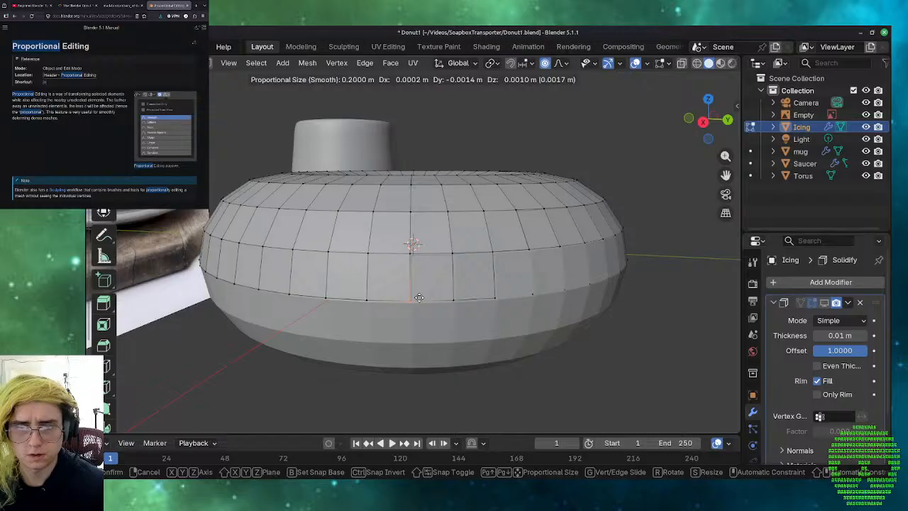
key(Escape)
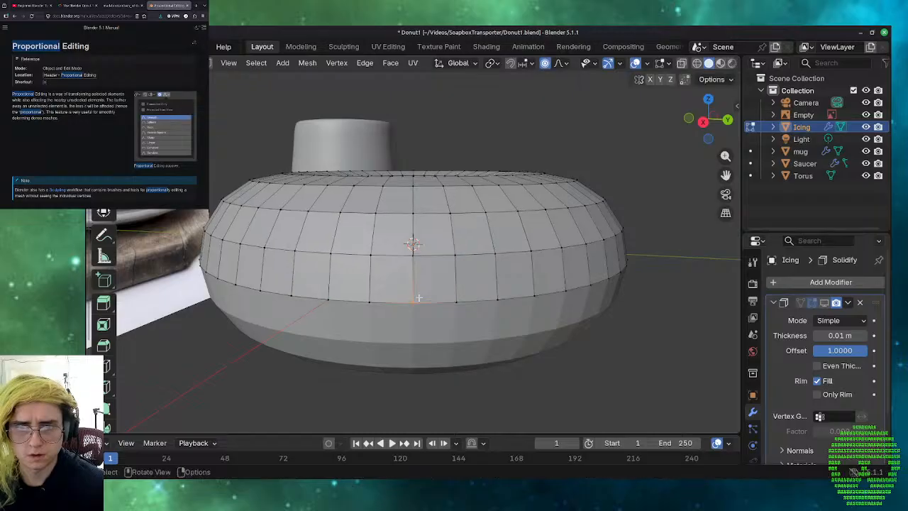
click(563, 65)
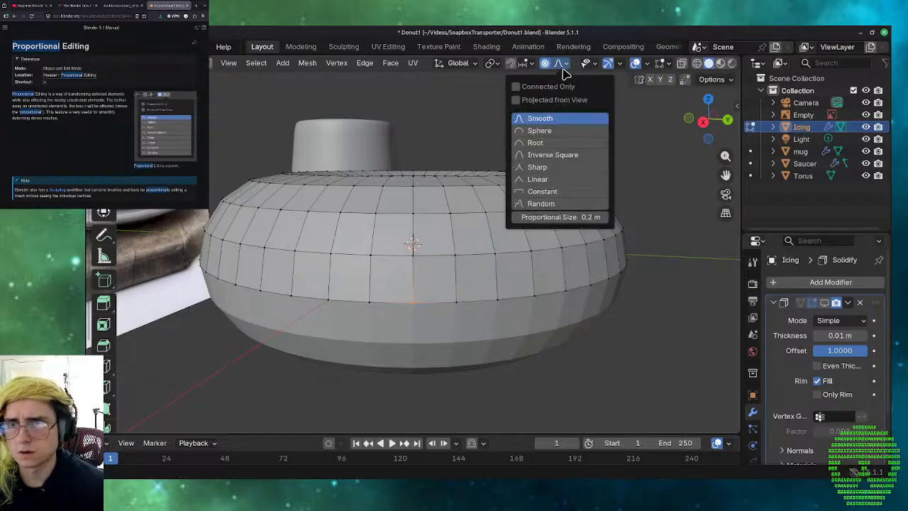
click(588, 213)
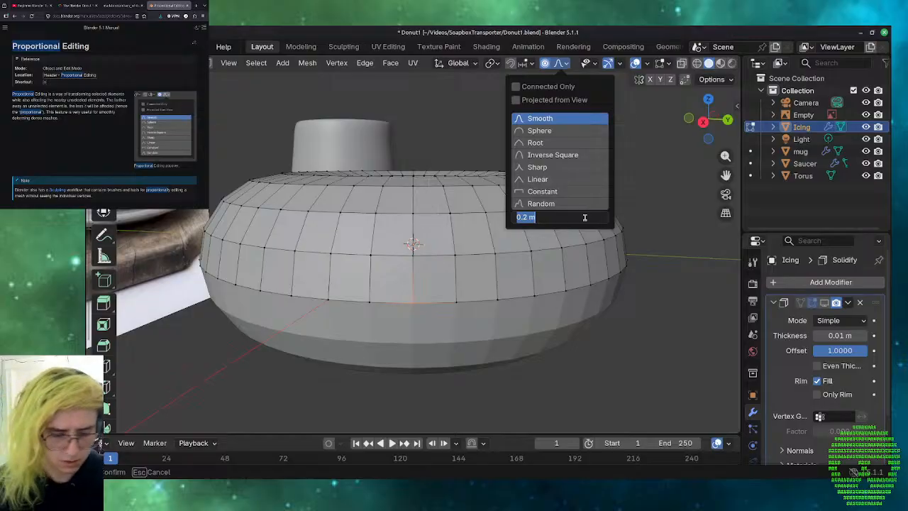
key(BackSpace)
text(.05)
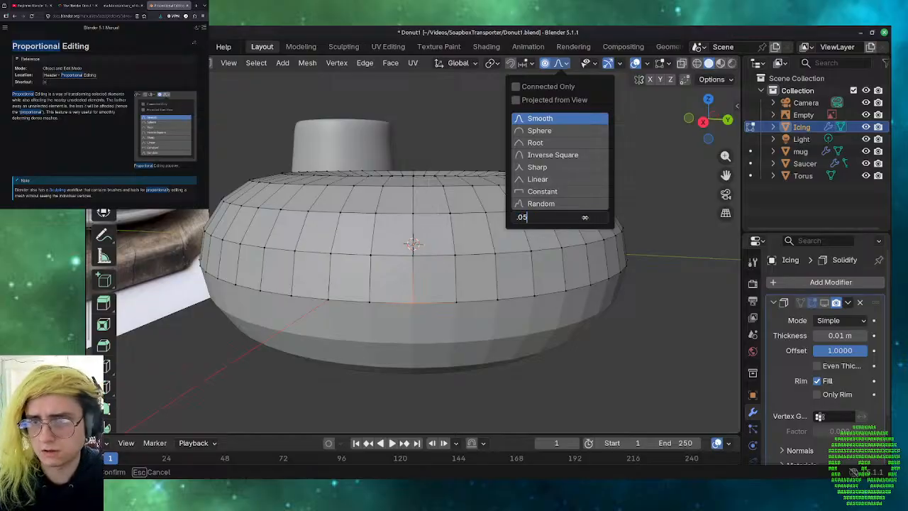
key(Return)
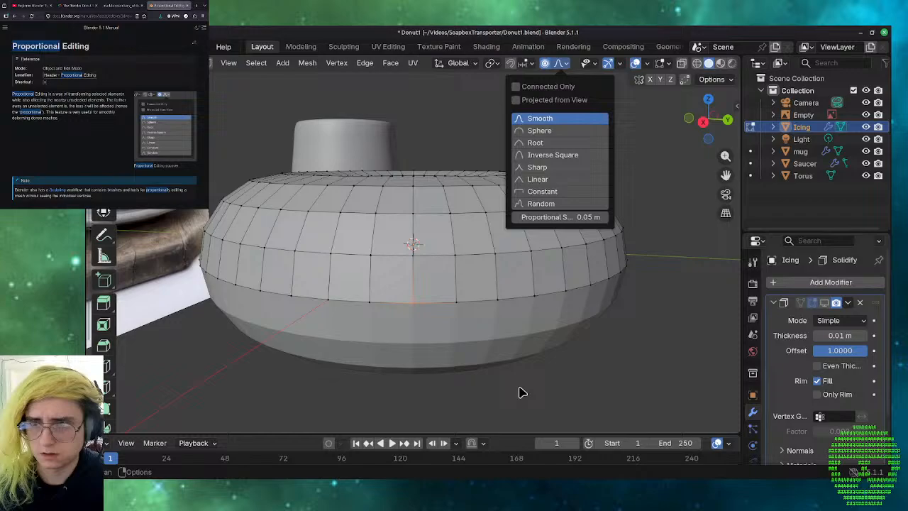
click(439, 296)
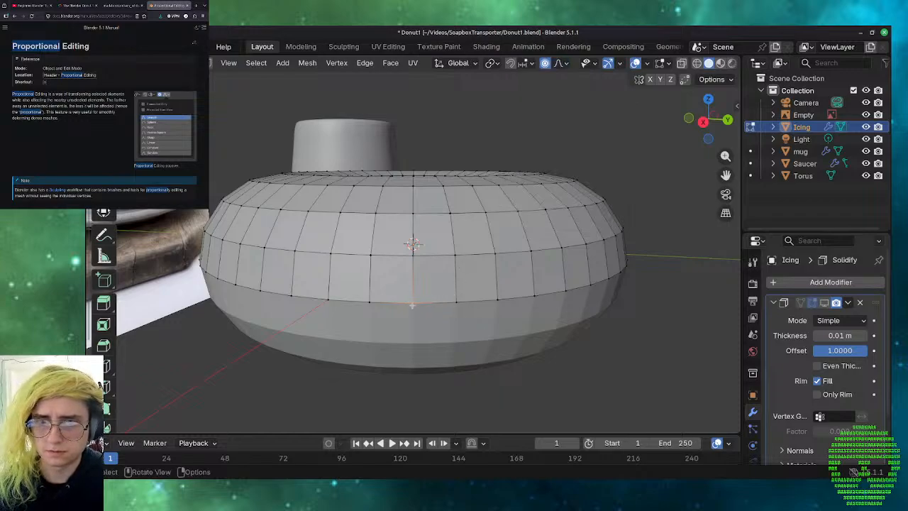
- Pull the selected edge vertex down about 0.021 m into a drip and move it inward against the donut's side
key(g)
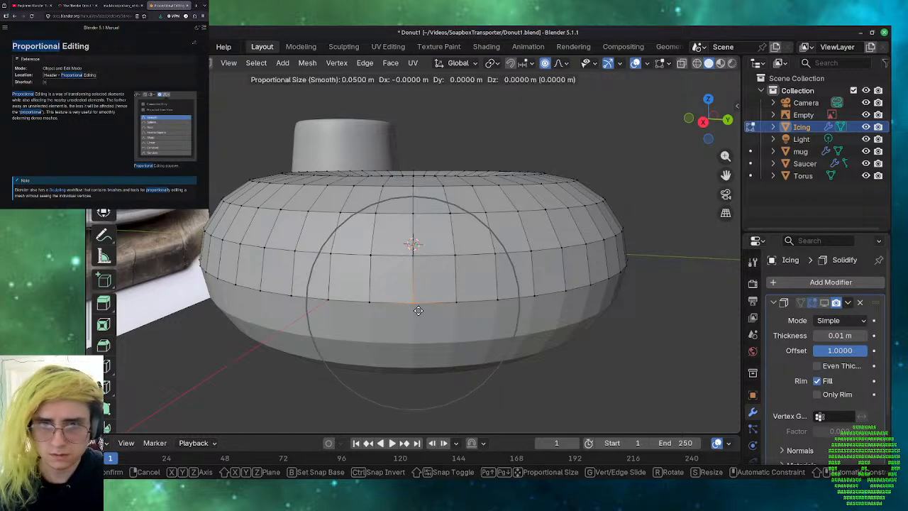
click(415, 355)
middle_drag(431, 363, 539, 353)
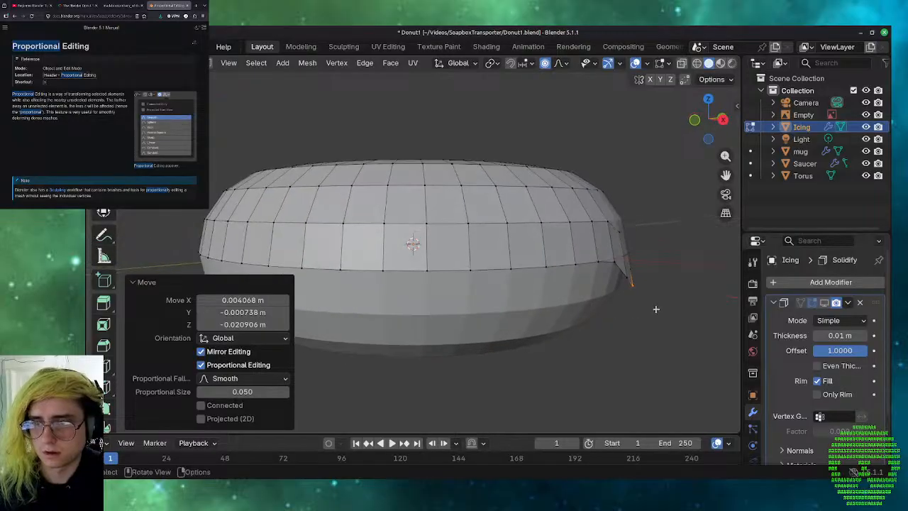
key(g)
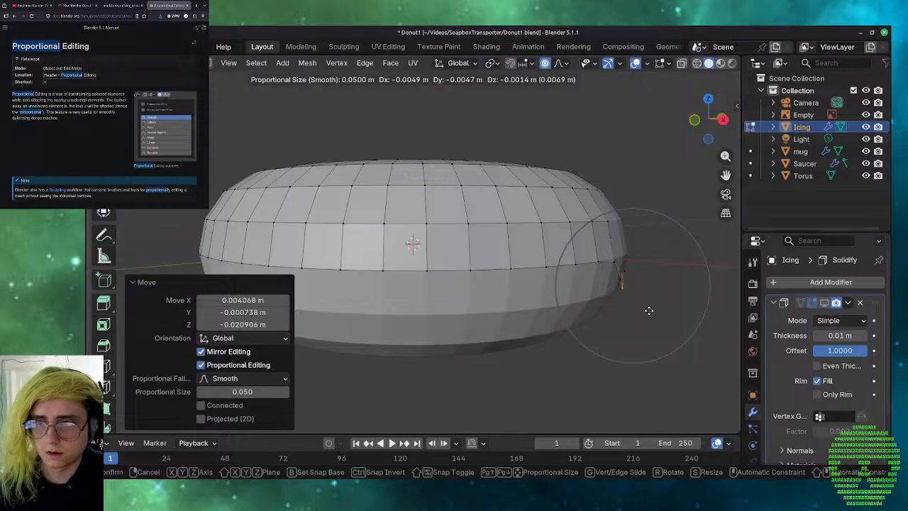
right_click(648, 309)
middle_drag(667, 314, 612, 338)
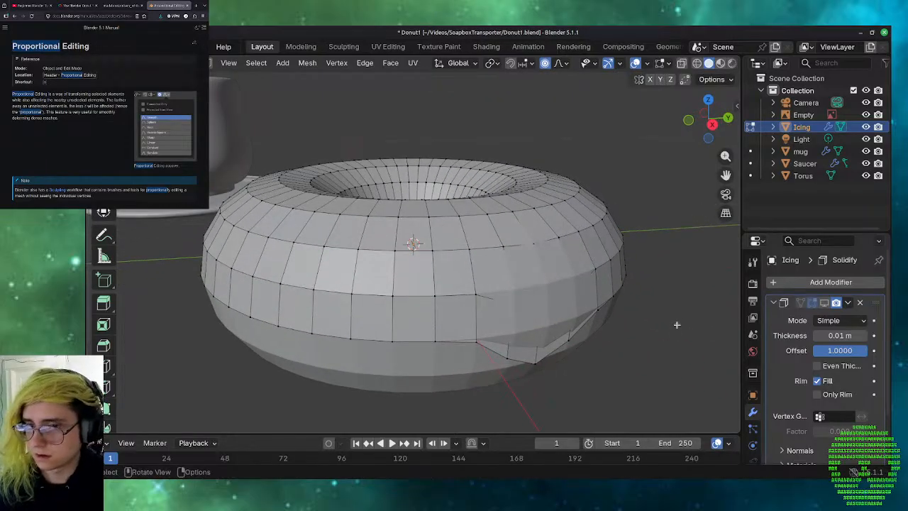
middle_drag(674, 323, 654, 297)
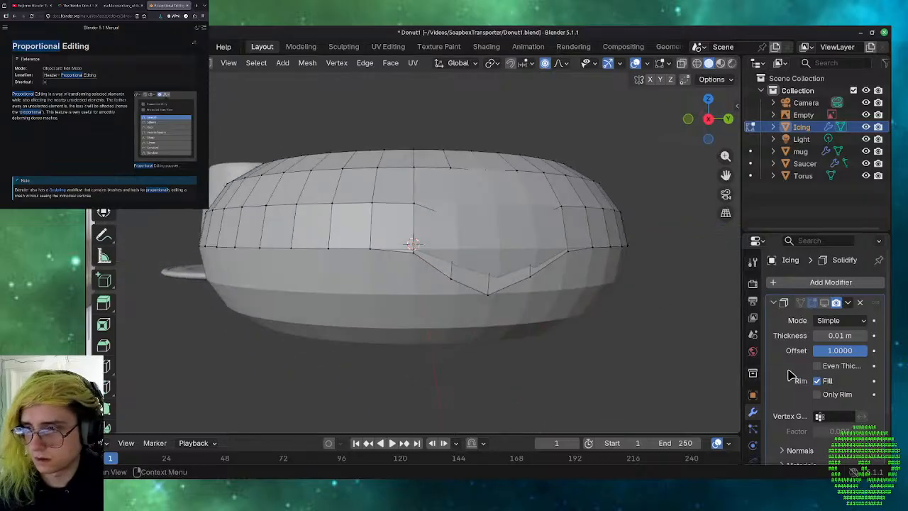
scroll(790, 376, down, 2)
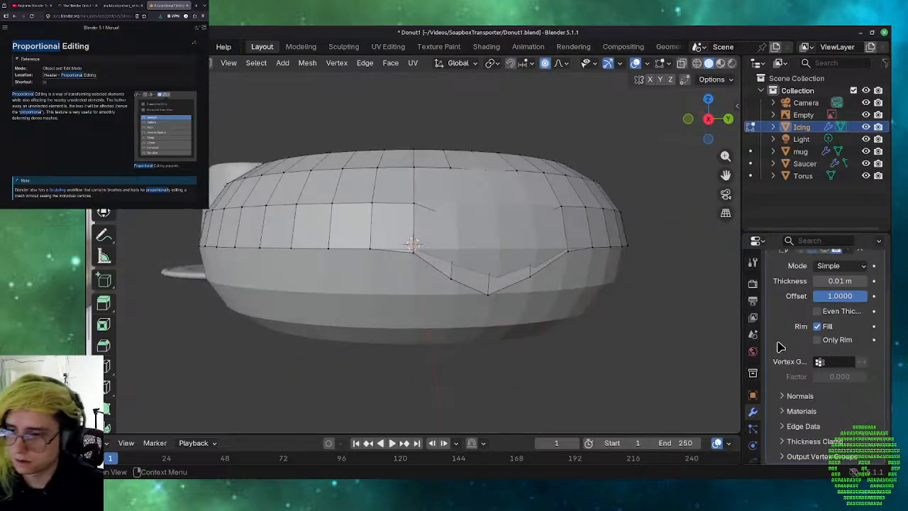
scroll(782, 358, up, 2)
click(794, 282)
mouse_move(794, 284)
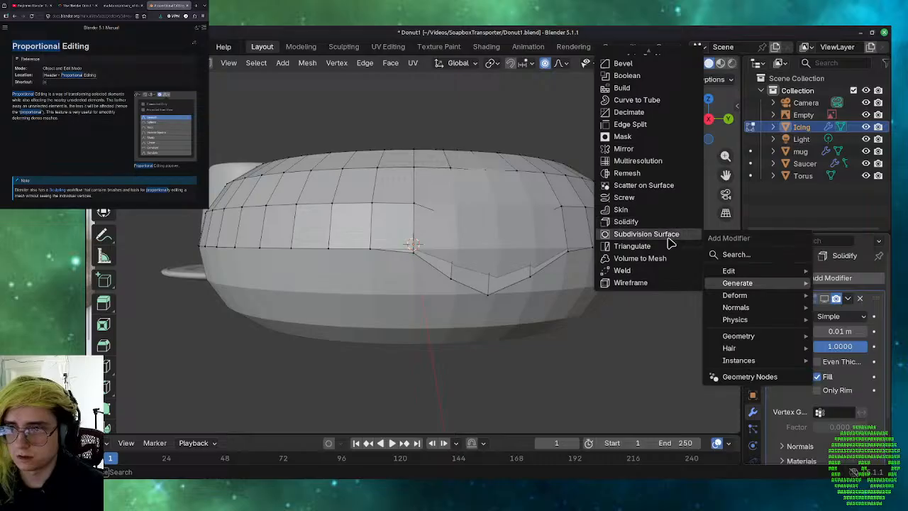
click(637, 366)
- Turn the viewport display of Icing's Solidify modifier back on and inspect the drip from the side
click(825, 300)
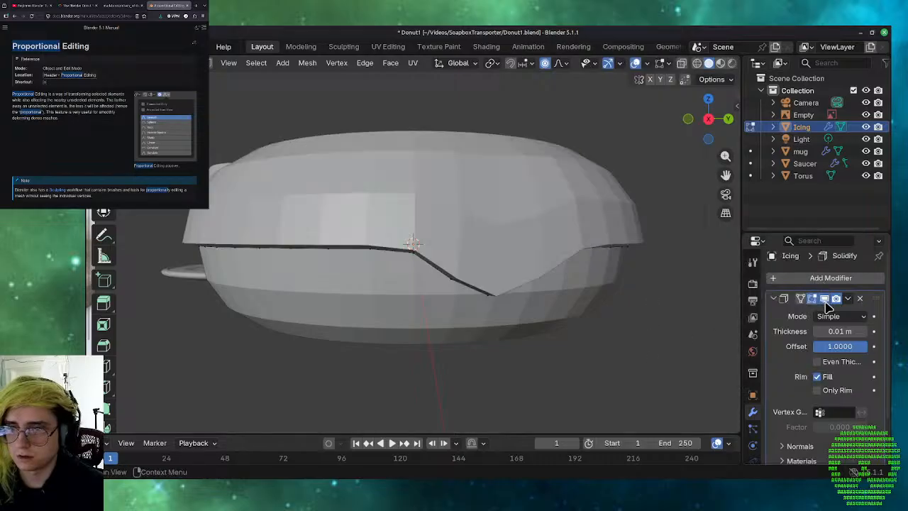
middle_drag(527, 367, 604, 363)
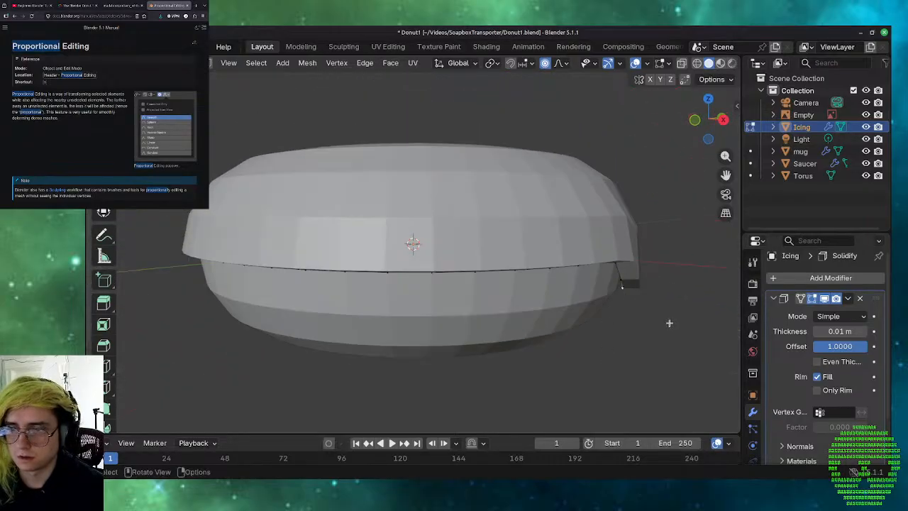
- Tuck the existing drip inward against the donut and pull another lower-edge icing vertex down about 0.015 m
key(g)
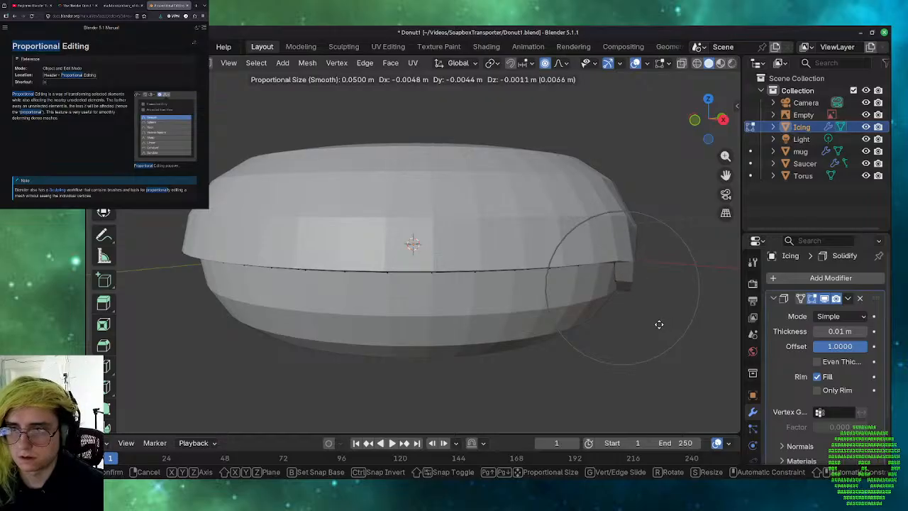
click(653, 325)
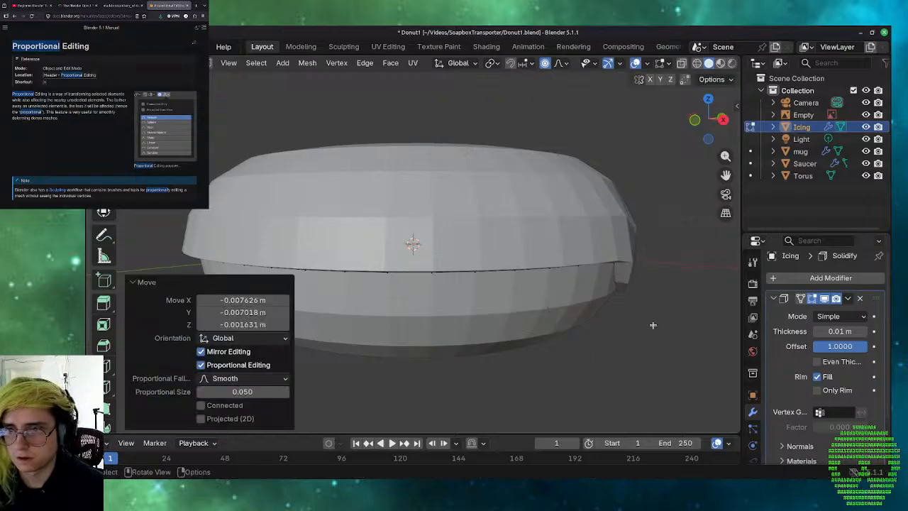
middle_drag(663, 324, 498, 312)
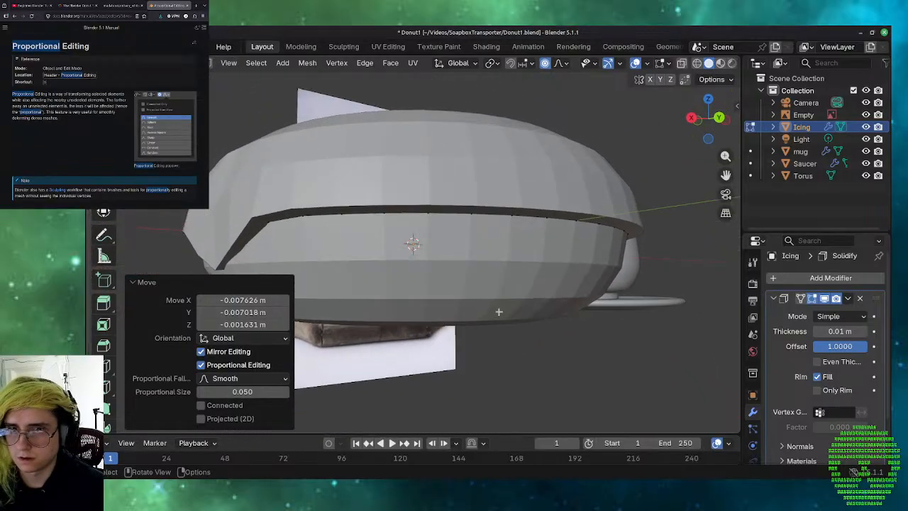
click(470, 216)
key(g)
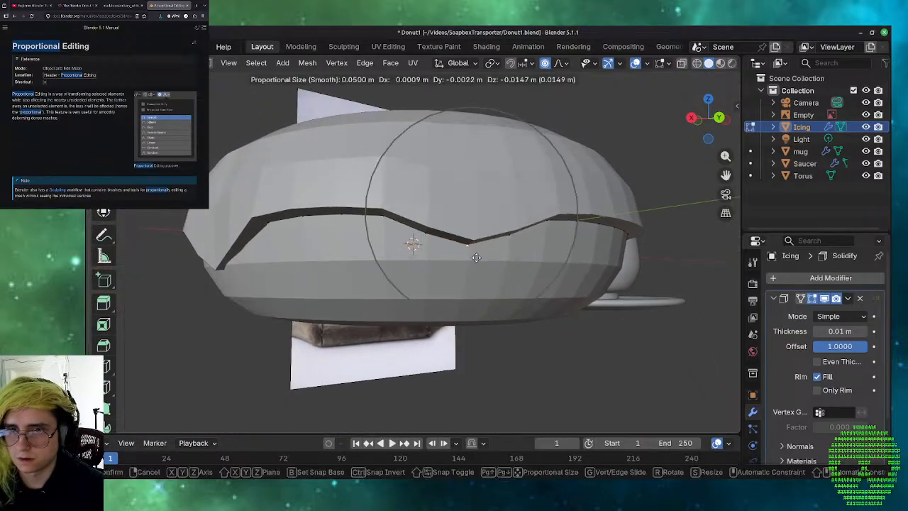
click(477, 257)
- Nudge the new drip slightly lower and pull an edge vertex farther along the icing down about 0.025 m
middle_drag(630, 295, 553, 226)
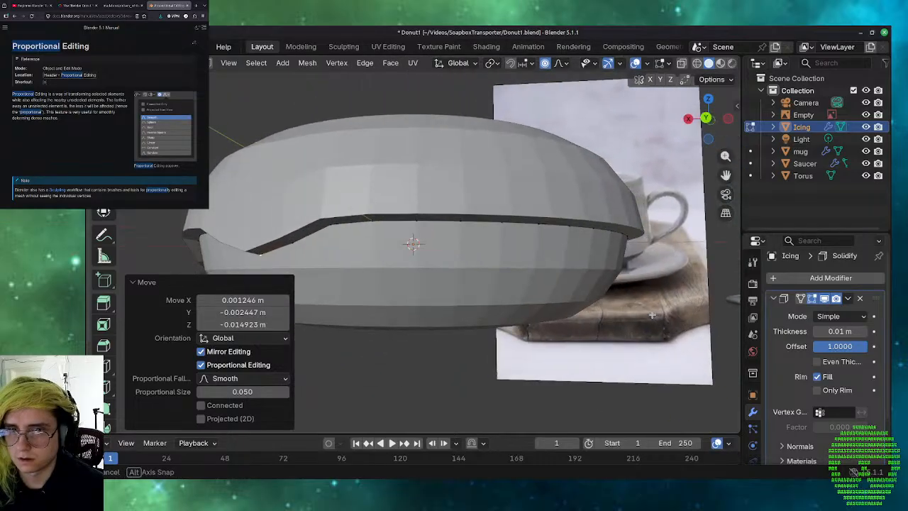
key(g)
click(552, 224)
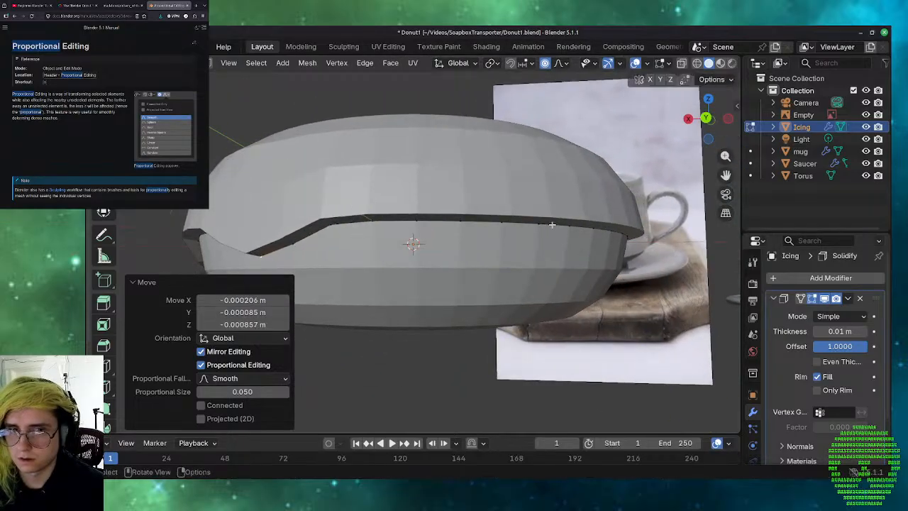
click(552, 224)
click(537, 224)
key(g)
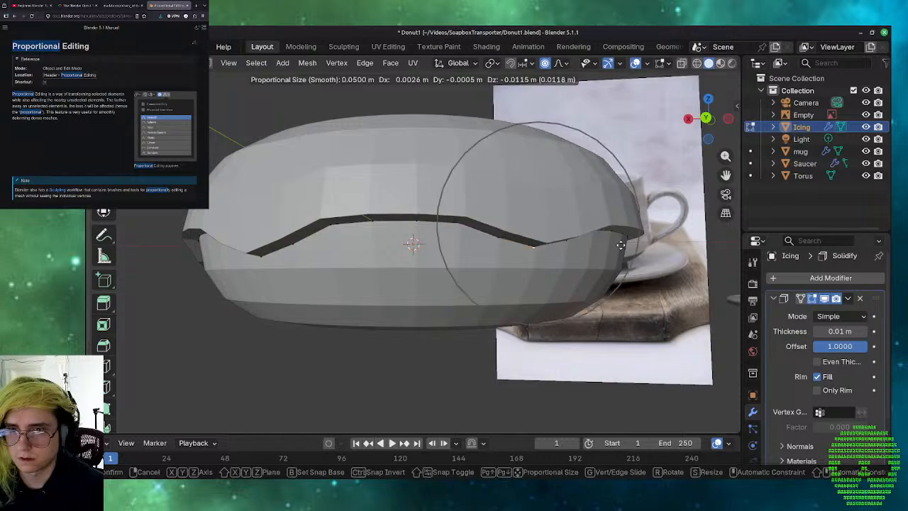
click(624, 272)
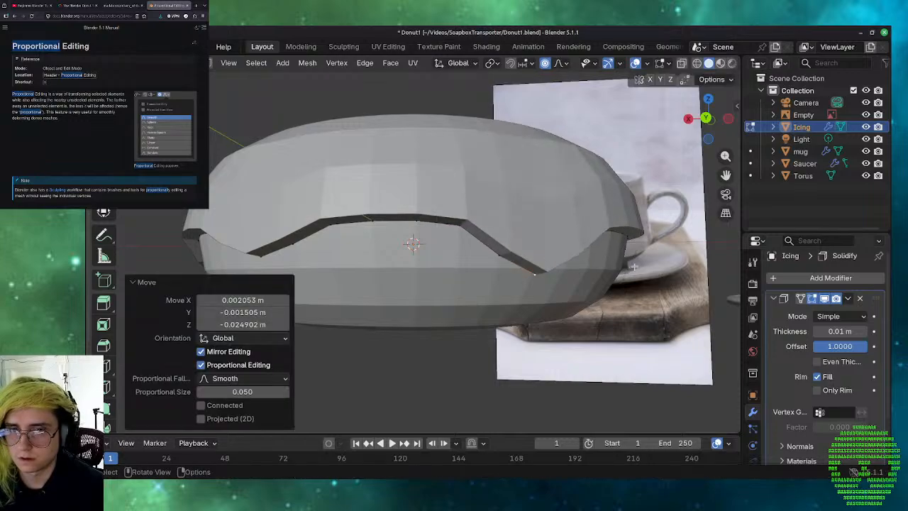
- Pull the next edge vertex down and sideways about 0.035 m into a long drip, and lower the edge vertex beside it
middle_drag(633, 266, 543, 268)
click(460, 205)
key(g)
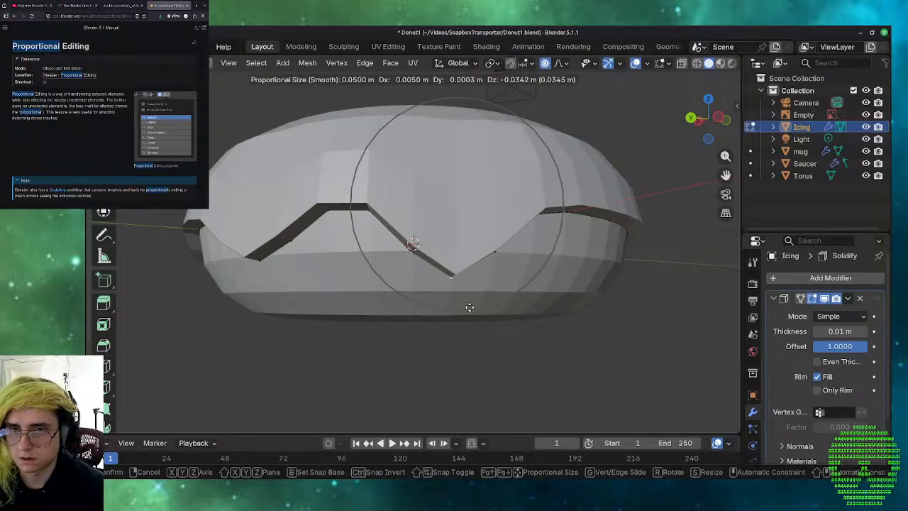
click(505, 309)
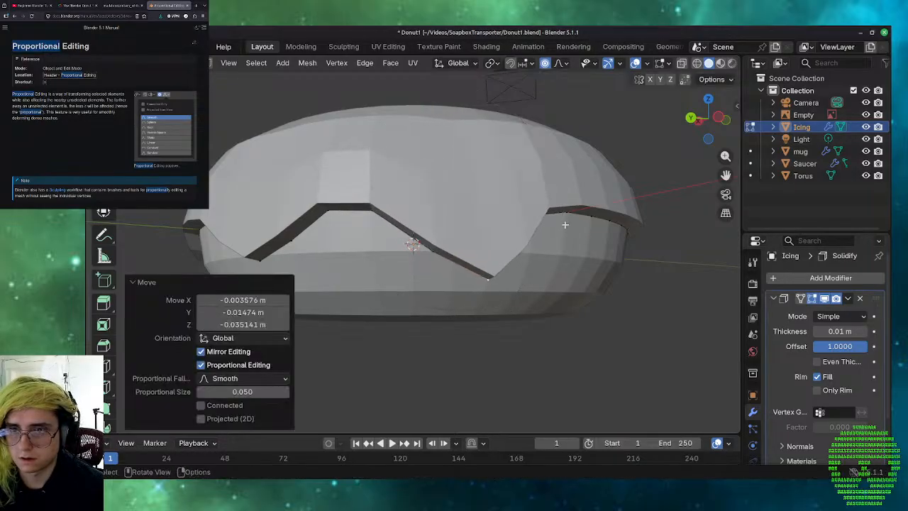
click(549, 211)
key(g)
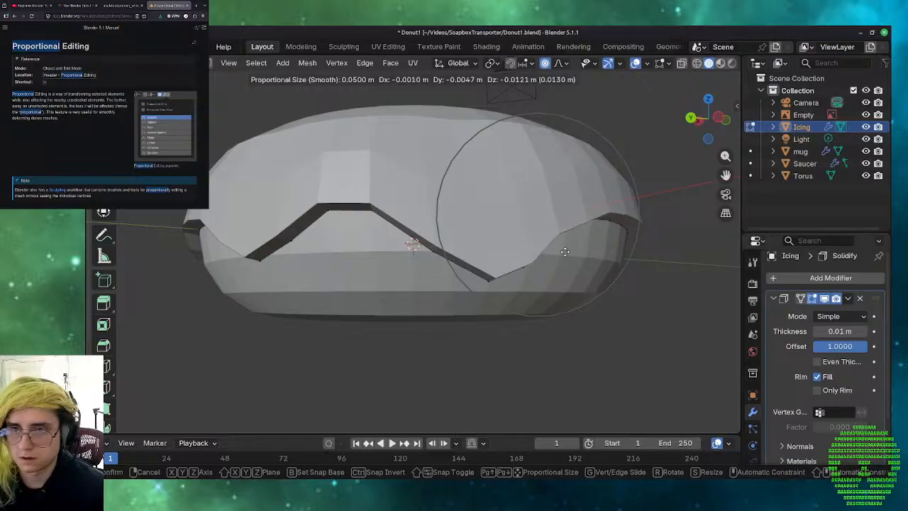
click(570, 259)
- On the icing's still-straight side, form two drips by pulling edge vertices down about 0.022 m and 0.031 m
middle_drag(604, 283, 492, 285)
scroll(488, 285, down, 4)
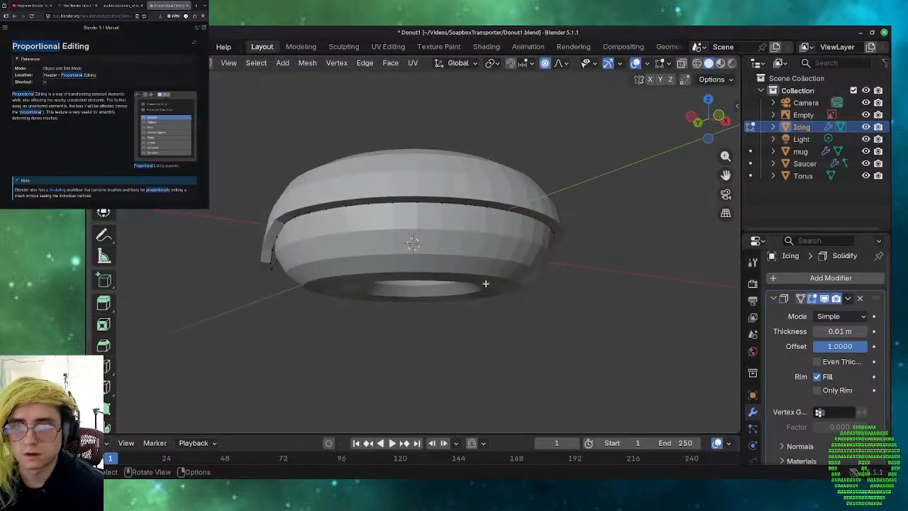
click(418, 203)
key(g)
click(434, 273)
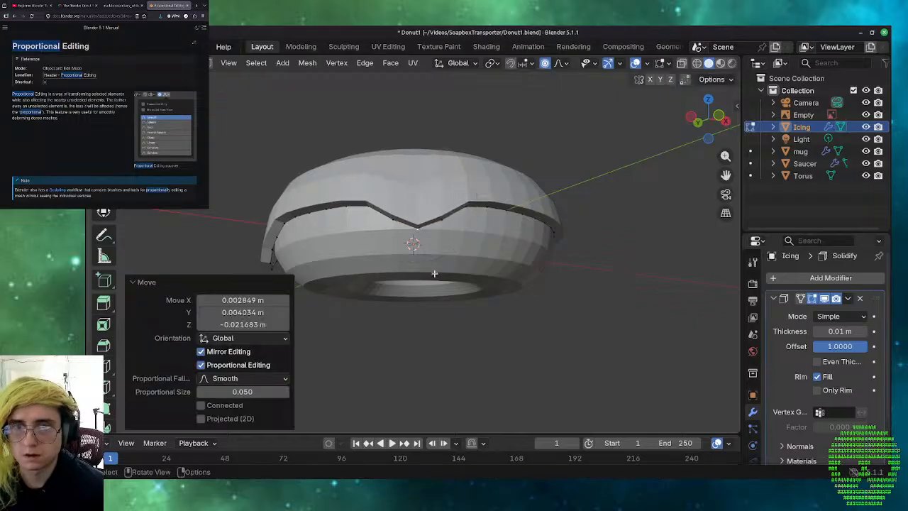
click(540, 224)
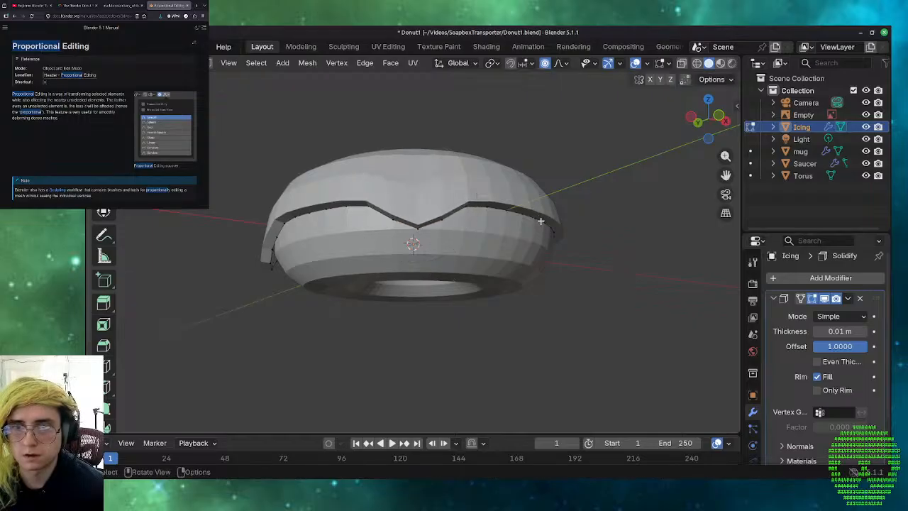
key(g)
click(551, 245)
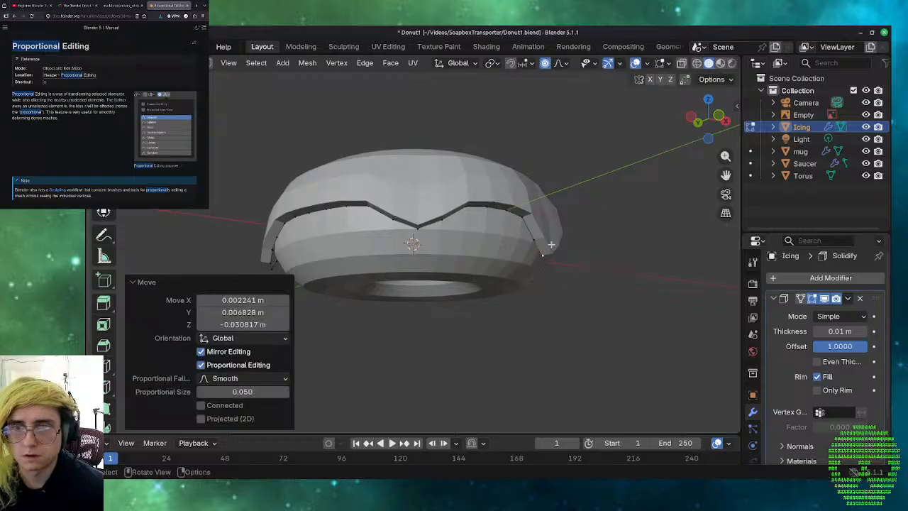
- Lower two vertices on the straight edge between the neighbouring drips by about 0.013 m and 0.012 m
middle_drag(551, 244, 447, 305)
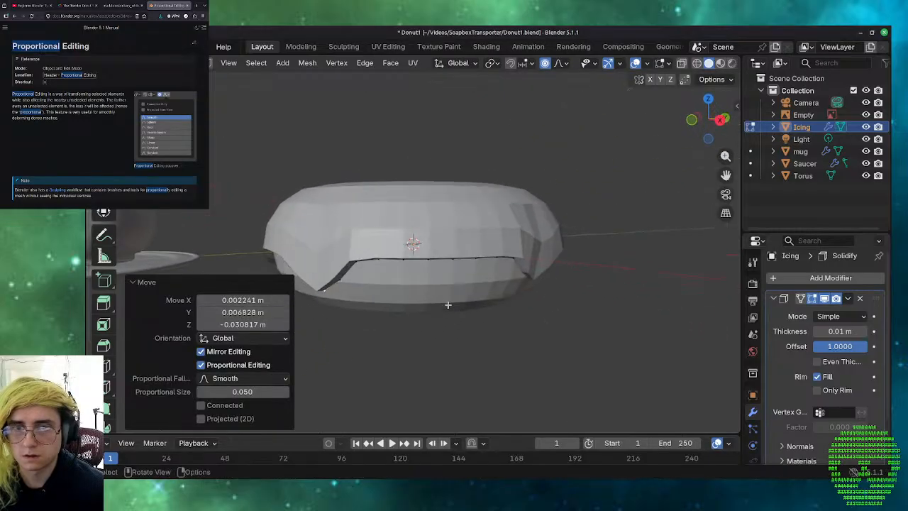
key(g)
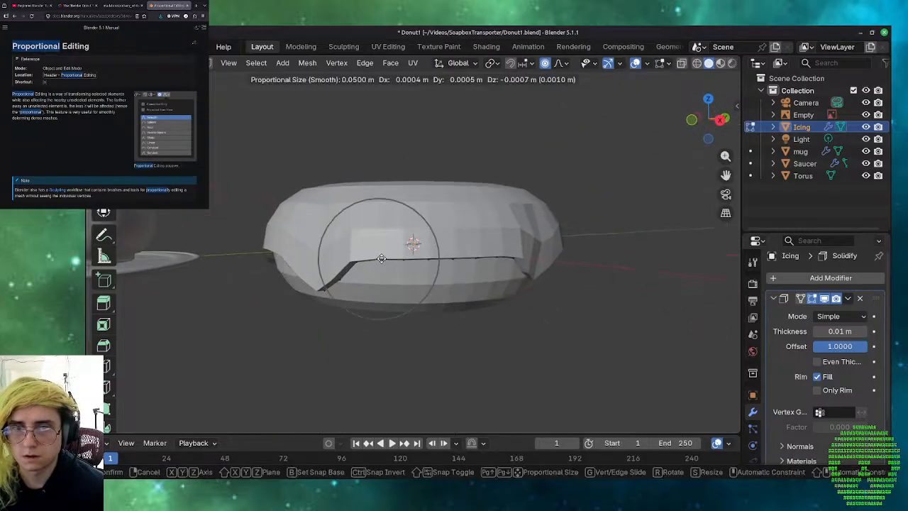
click(388, 271)
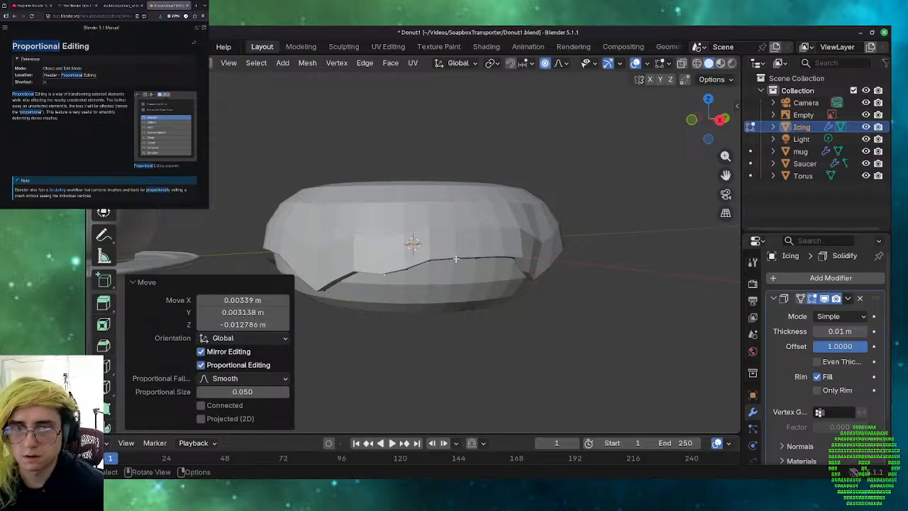
key(g)
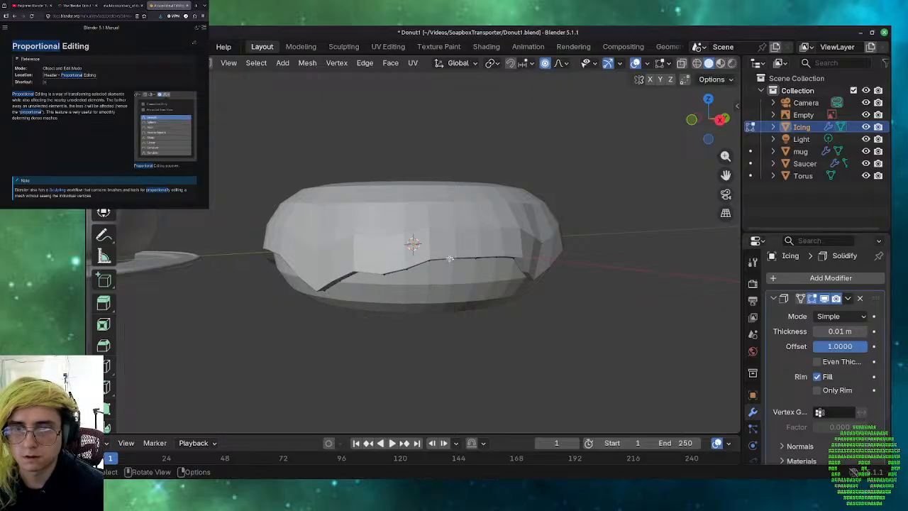
click(441, 270)
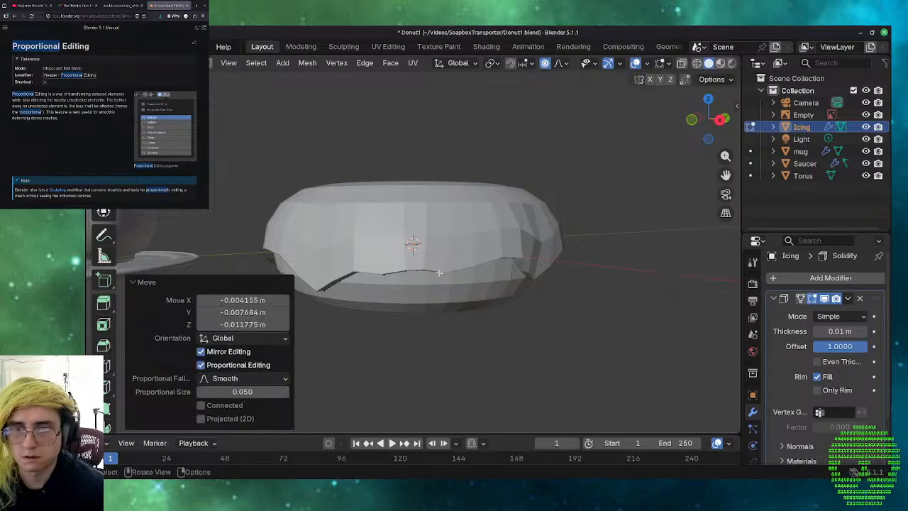
key(g)
- Move the tip of the protruding drip on the mug side inward so it rests against the donut
middle_drag(415, 352, 141, 341)
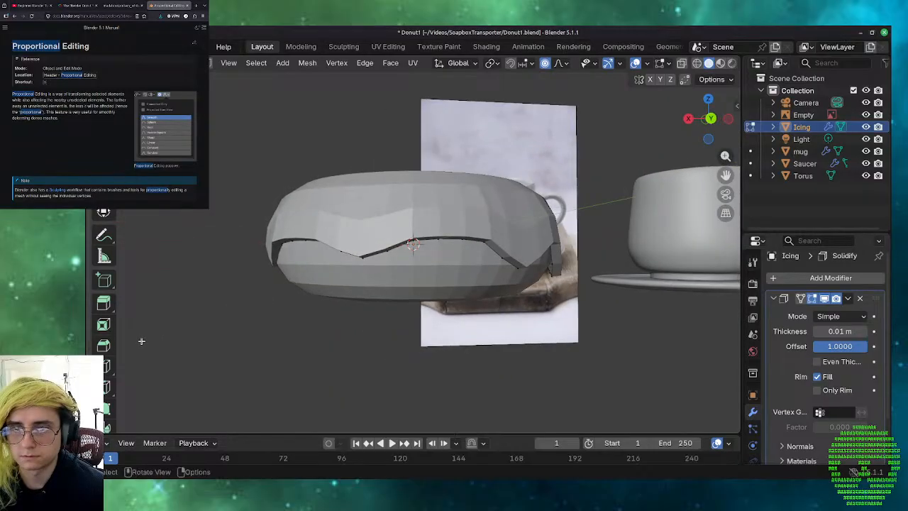
click(550, 276)
key(g)
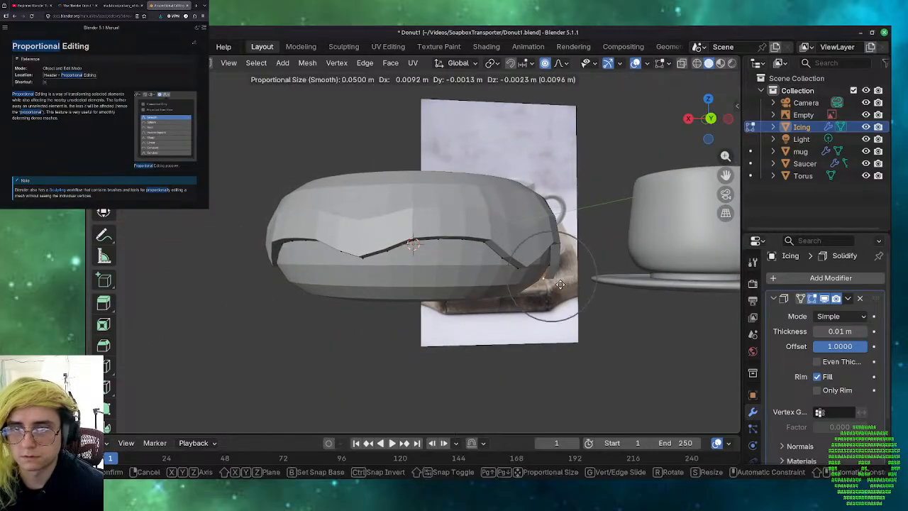
click(554, 279)
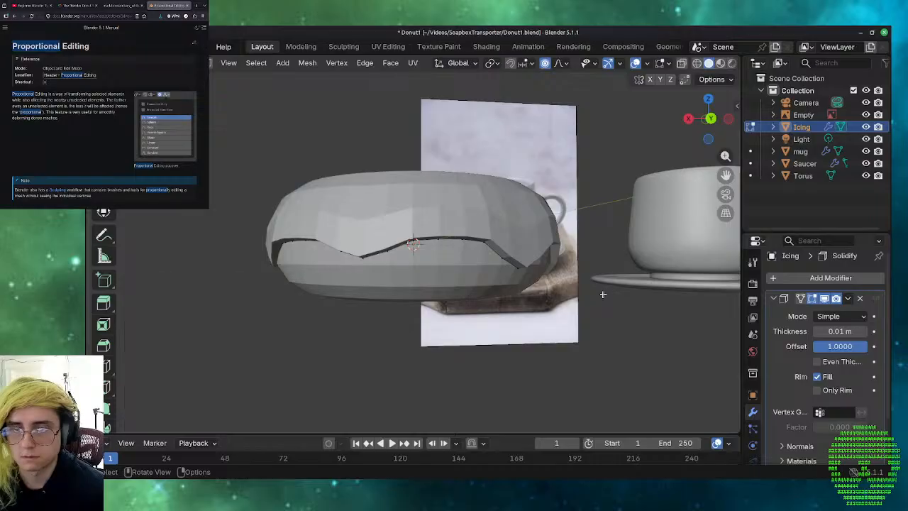
middle_drag(602, 293, 688, 316)
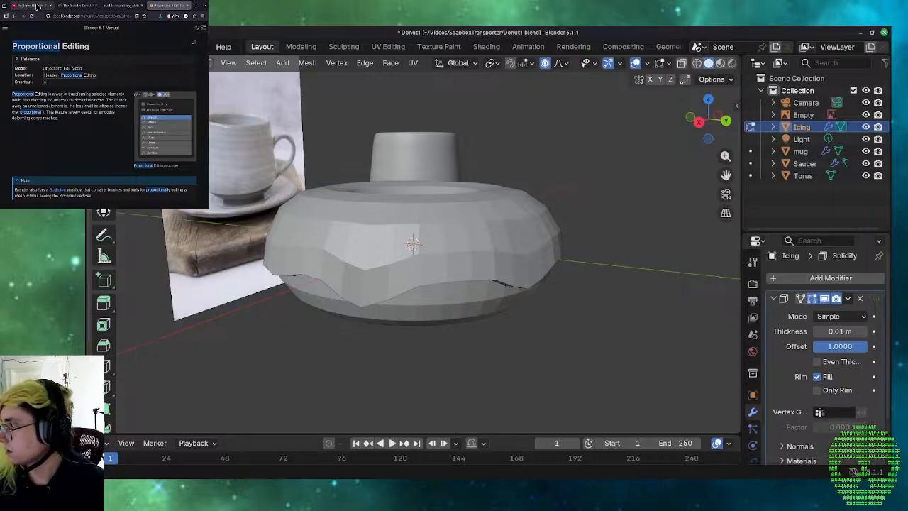
- Switch to the browser and read the Blender manual's Proportional Editing page, covering size, falloff, Edit Mode, Connected Only and Projected from View
scroll(41, 95, down, 5)
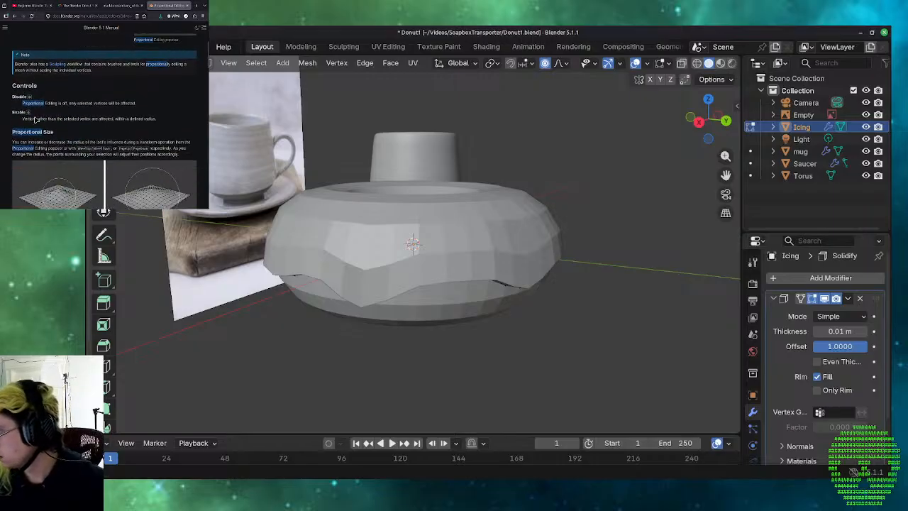
scroll(40, 96, down, 4)
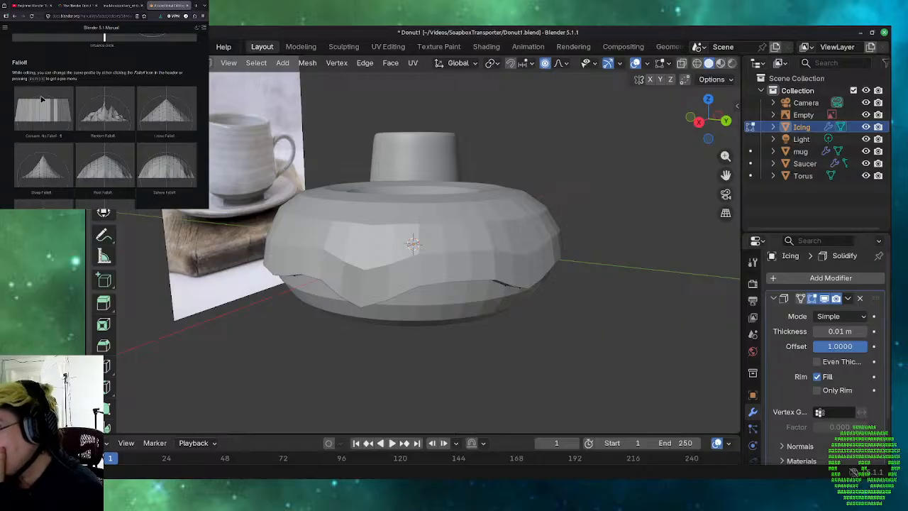
scroll(41, 99, down, 5)
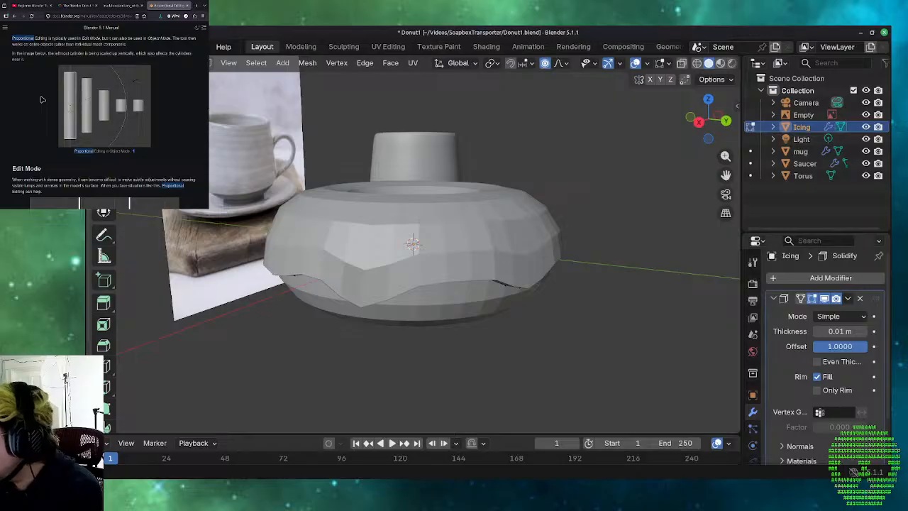
scroll(41, 99, down, 4)
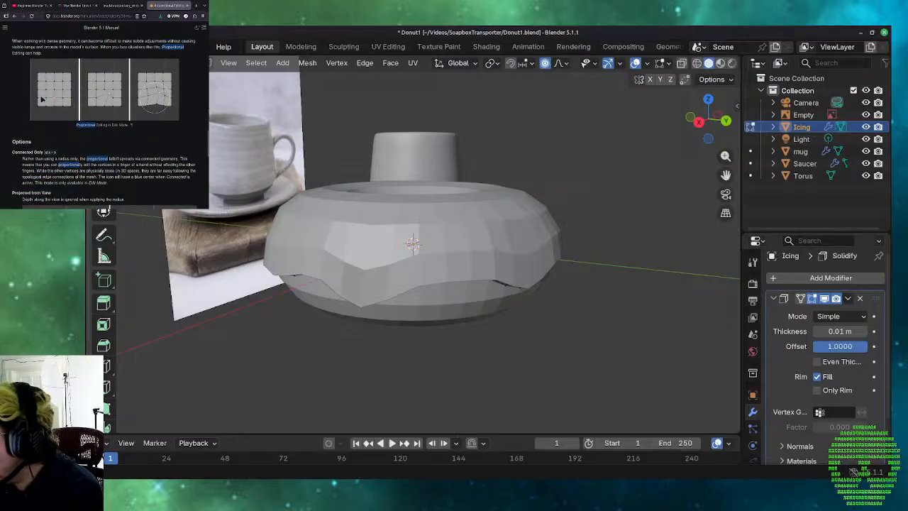
scroll(41, 100, down, 3)
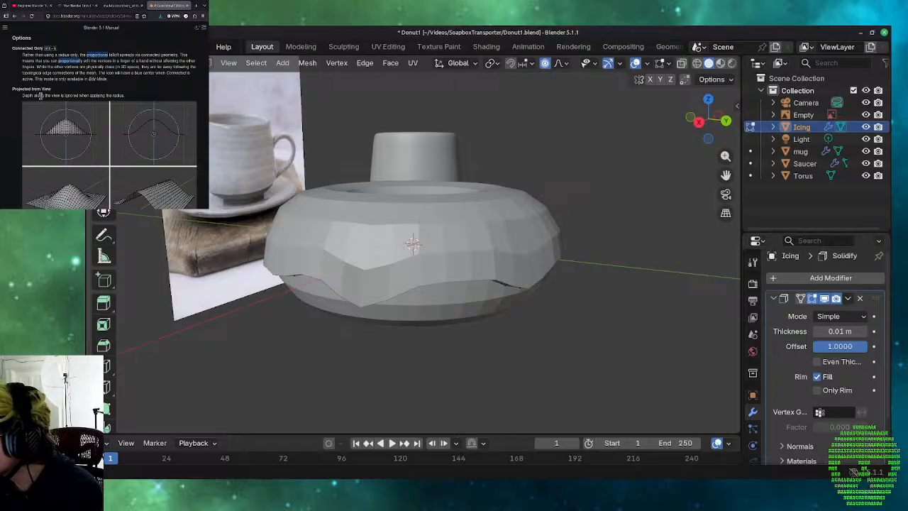
scroll(41, 100, down, 8)
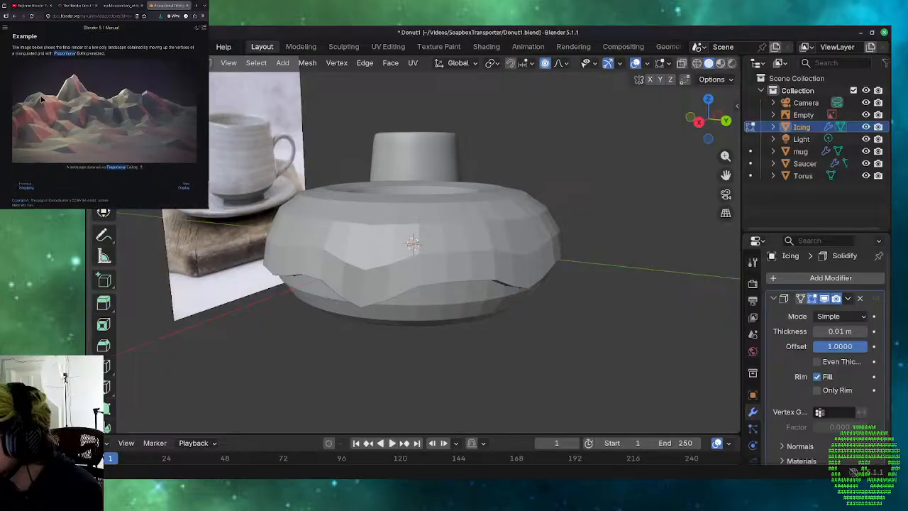
scroll(41, 99, down, 8)
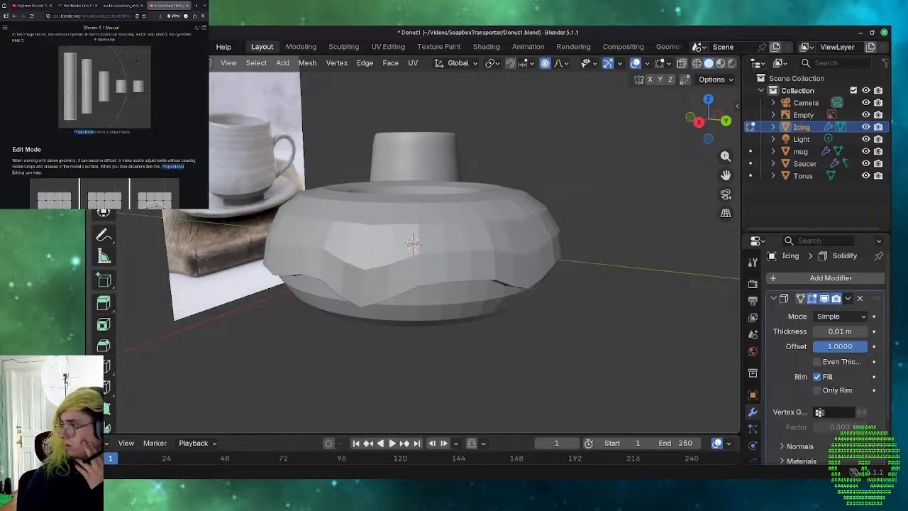
scroll(87, 147, down, 5)
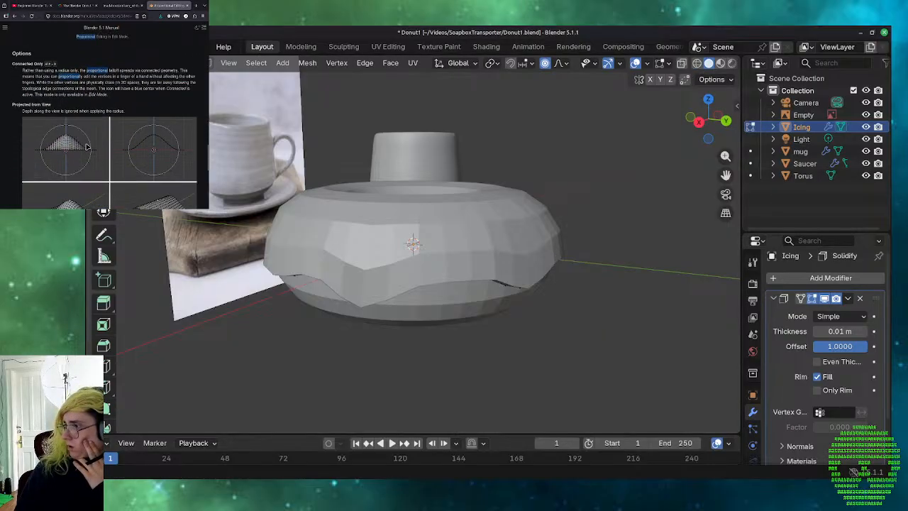
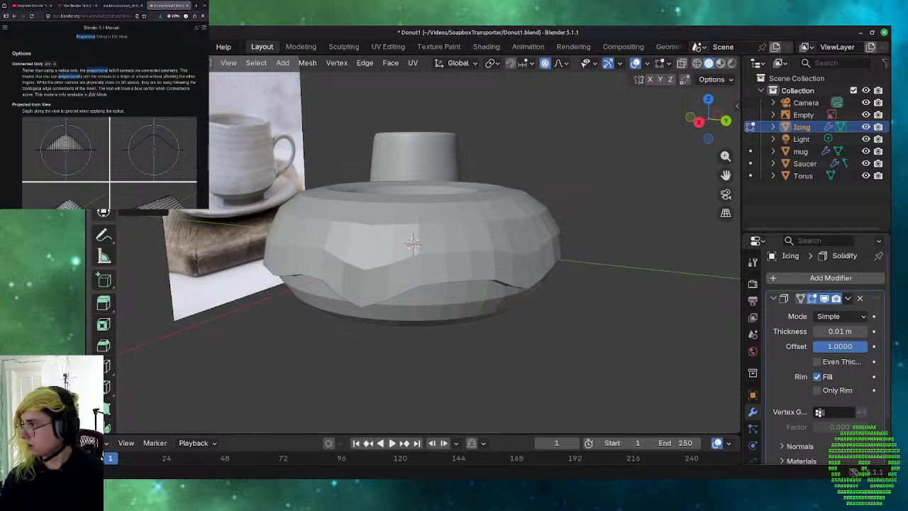
scroll(74, 112, down, 2)
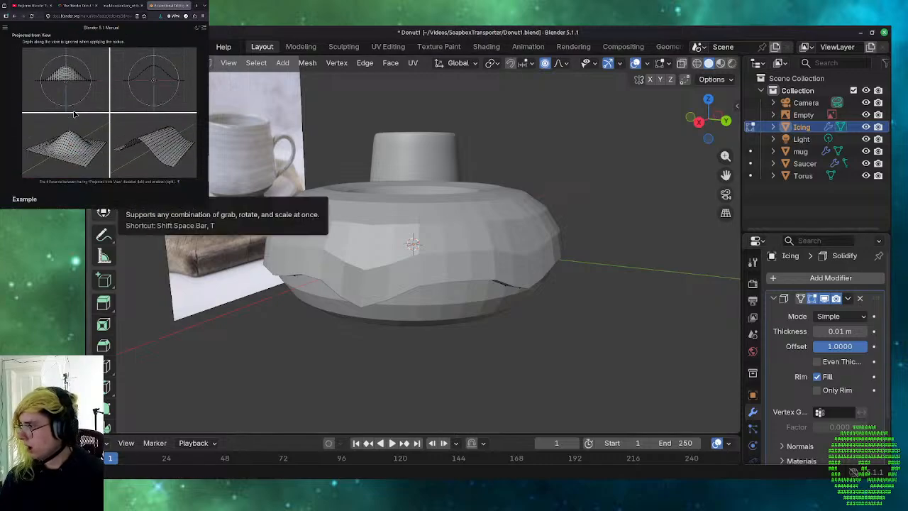
scroll(74, 112, up, 2)
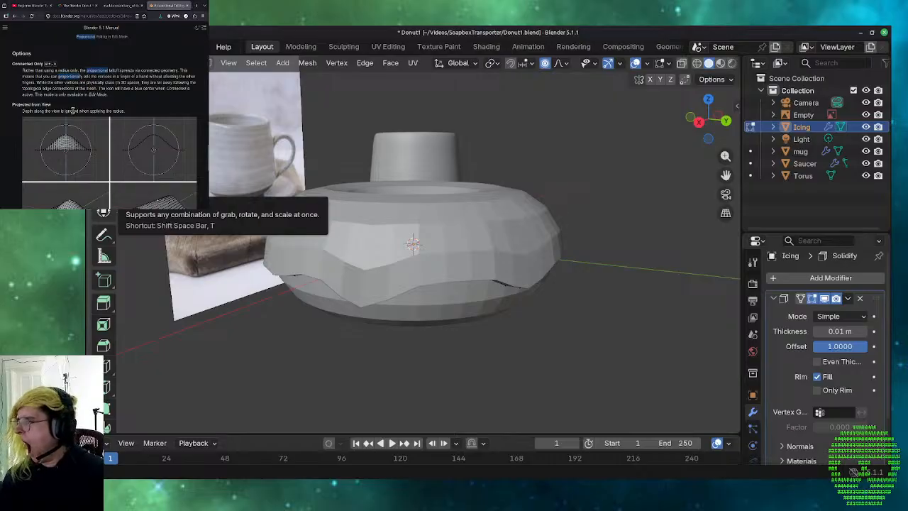
- Read the rest of the manual's Proportional Editing page, covering the Projected from View comparison and the landscape example
scroll(73, 112, down, 3)
scroll(74, 112, up, 1)
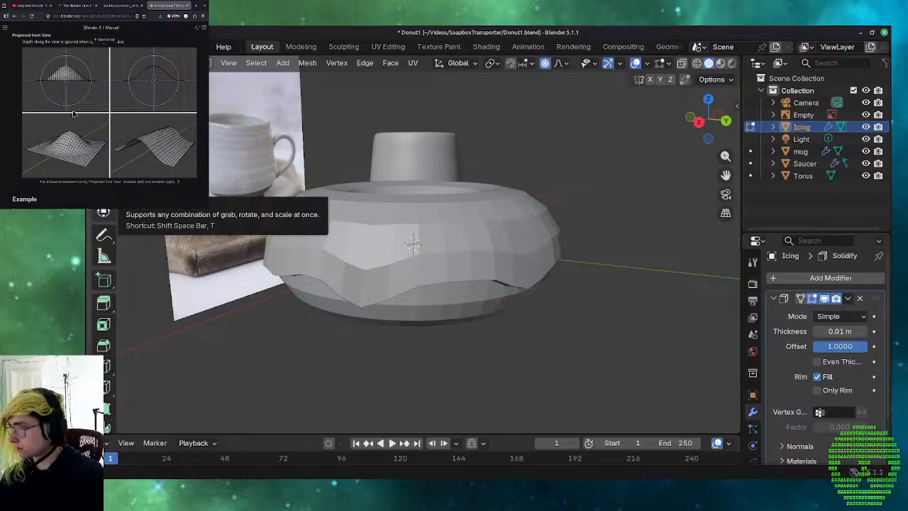
scroll(73, 114, down, 4)
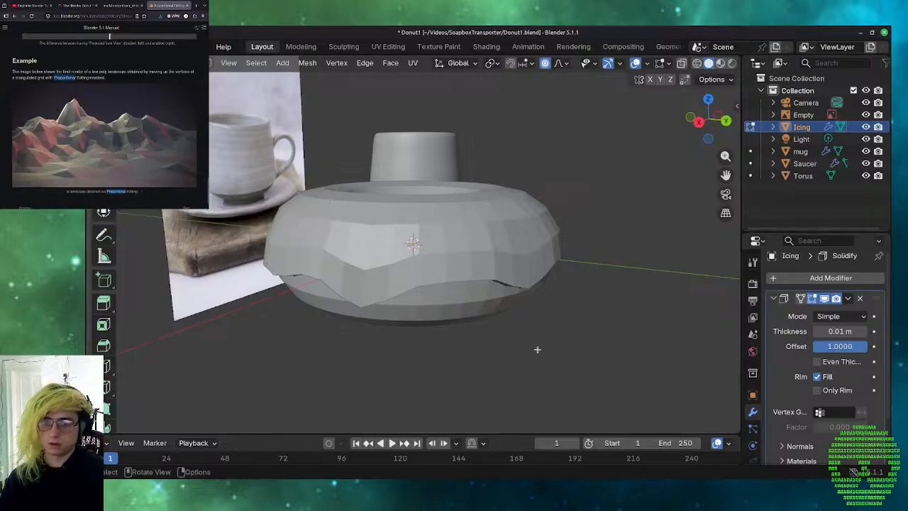
- Return to Blender and pull the selected vertex on the icing's outer edge straight down about 0.021 m
middle_drag(537, 348, 455, 164)
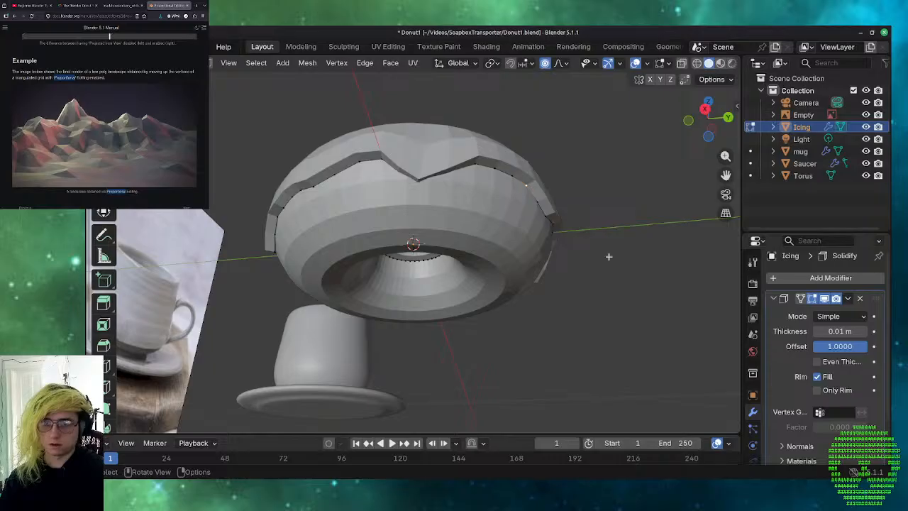
key(g)
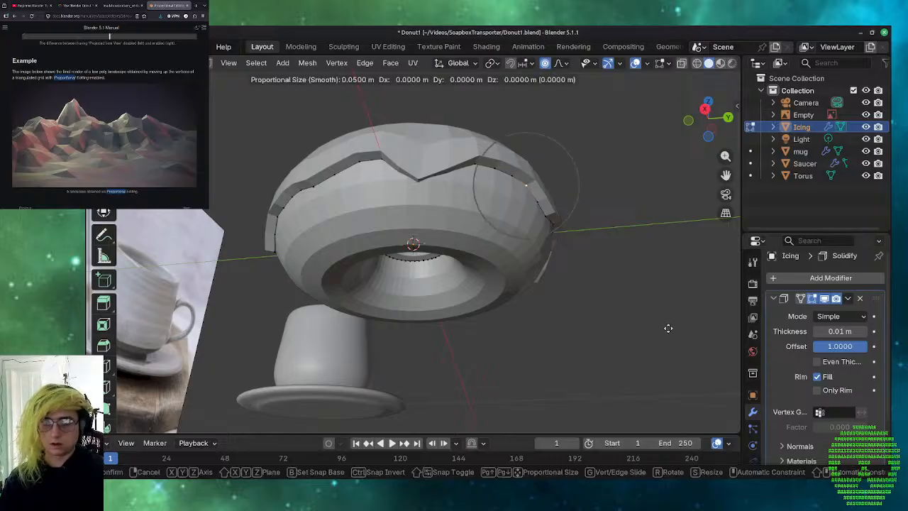
key(x)
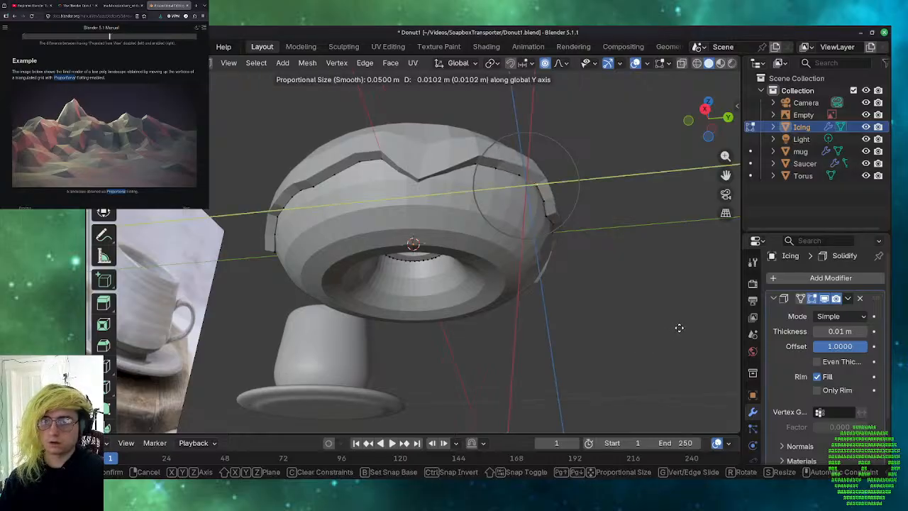
key(z)
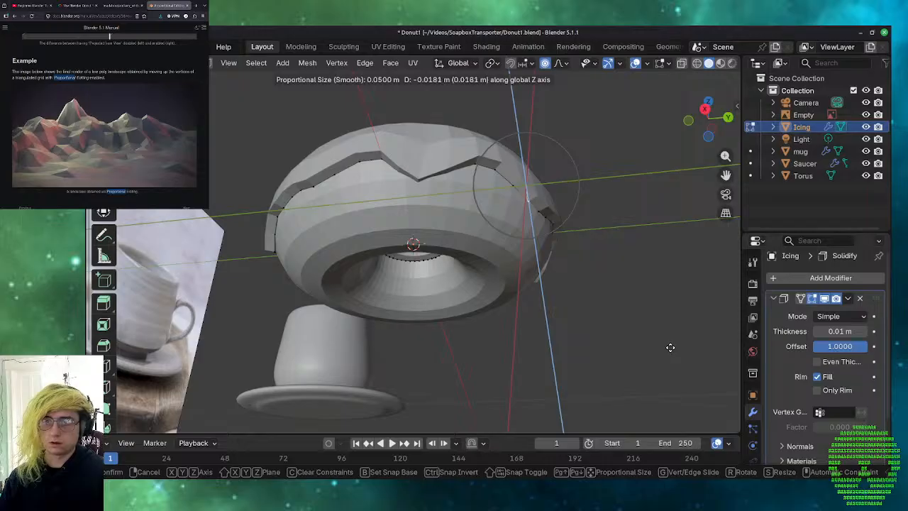
click(670, 347)
middle_drag(670, 347, 615, 387)
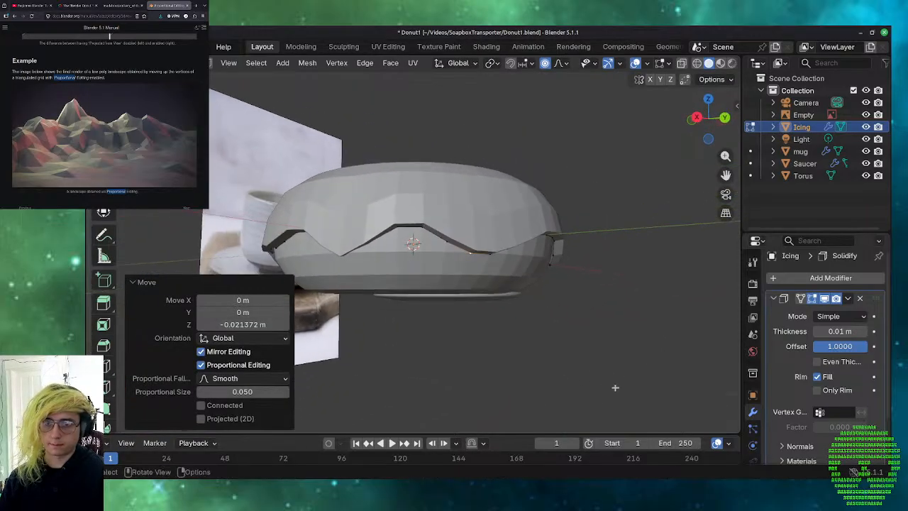
- Lower another vertex on the icing's outer edge, beside an existing drip, by about 0.013 m along Z
click(631, 353)
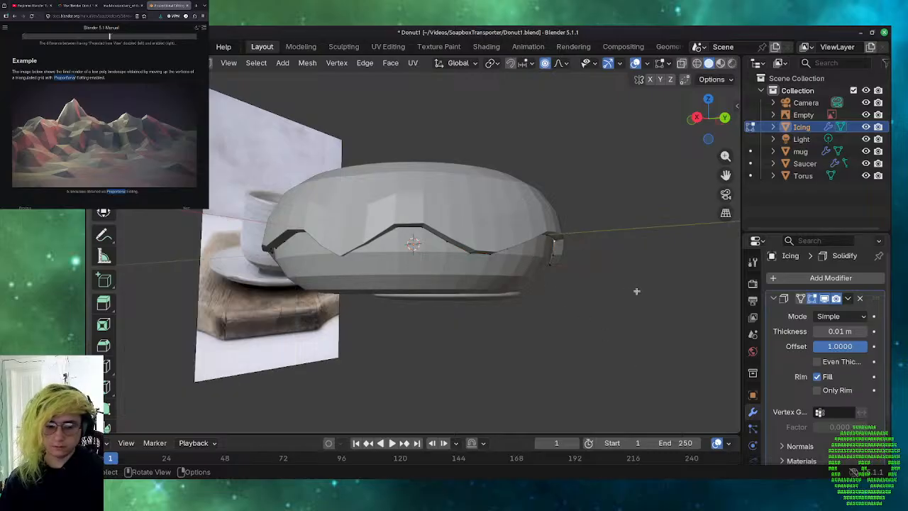
key(g)
key(g)
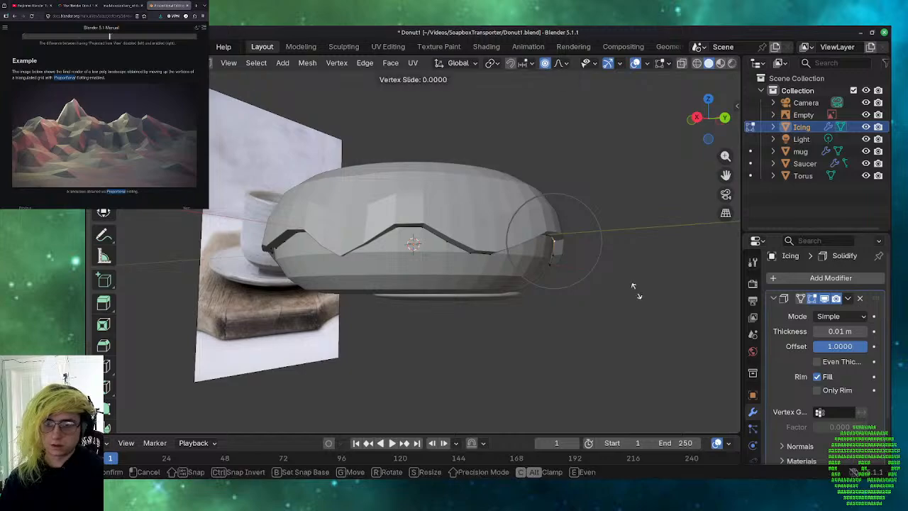
key(g)
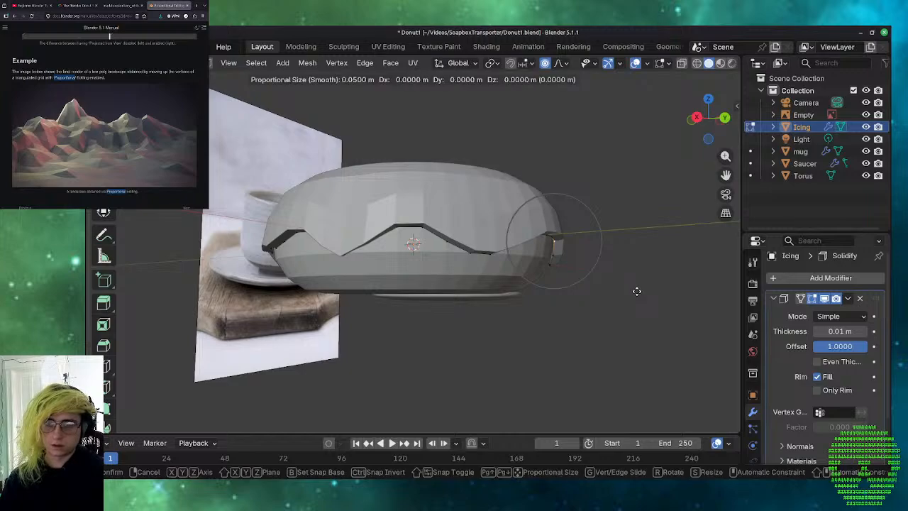
key(Escape)
middle_drag(714, 256, 616, 273)
key(g)
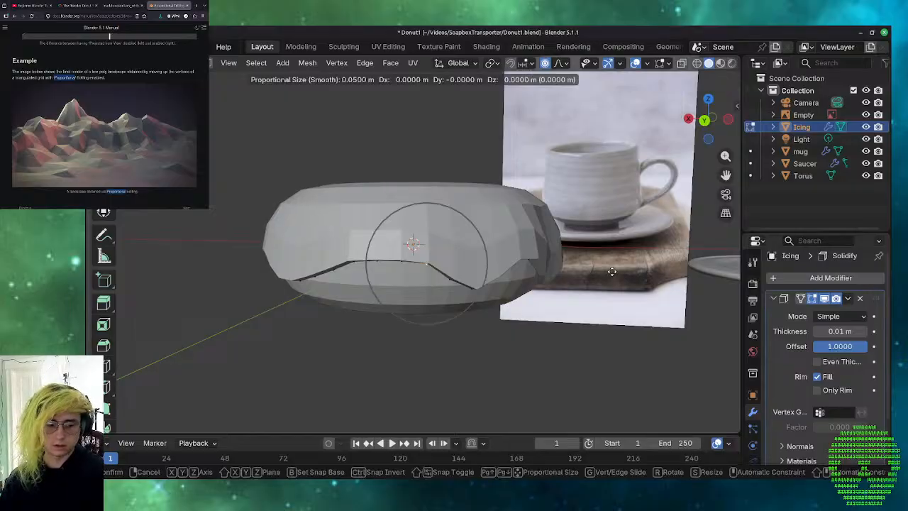
key(z)
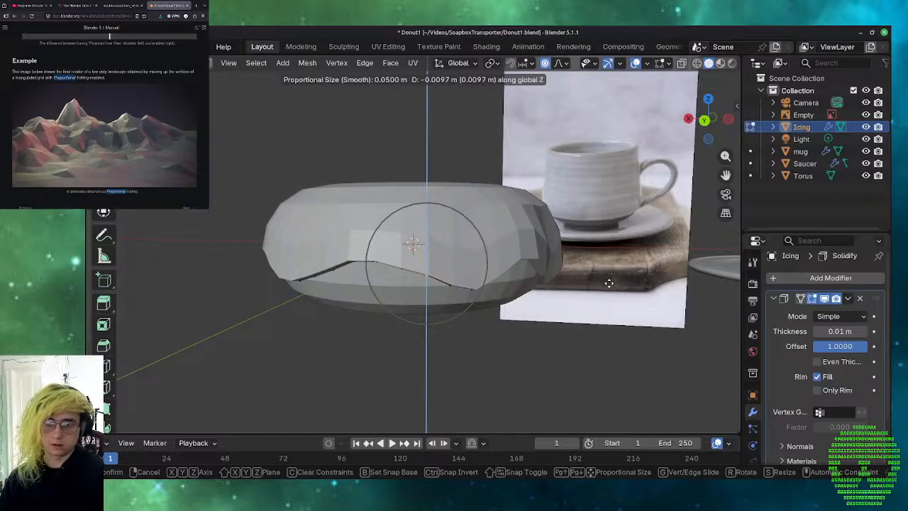
click(607, 285)
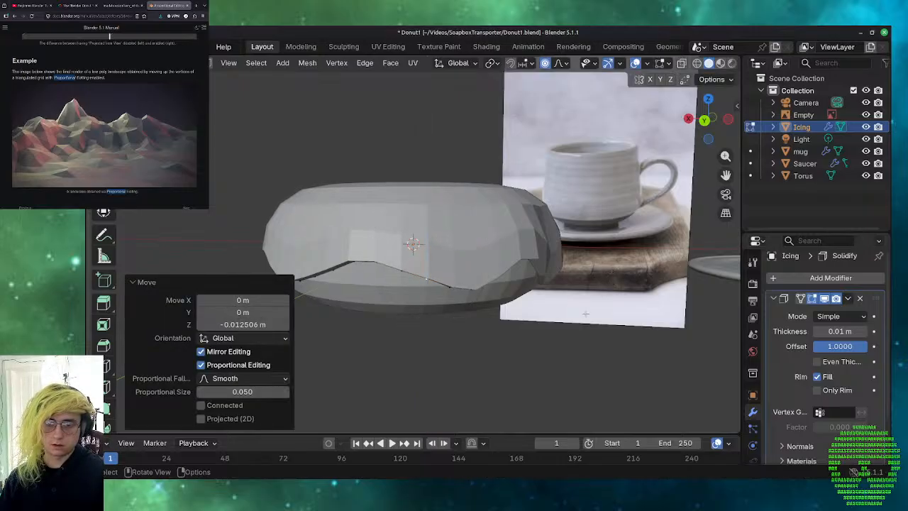
- Form two drips inside the donut hole by lowering vertices of the icing's inner edge about 0.027 m and 0.030 m
middle_drag(635, 267, 568, 191)
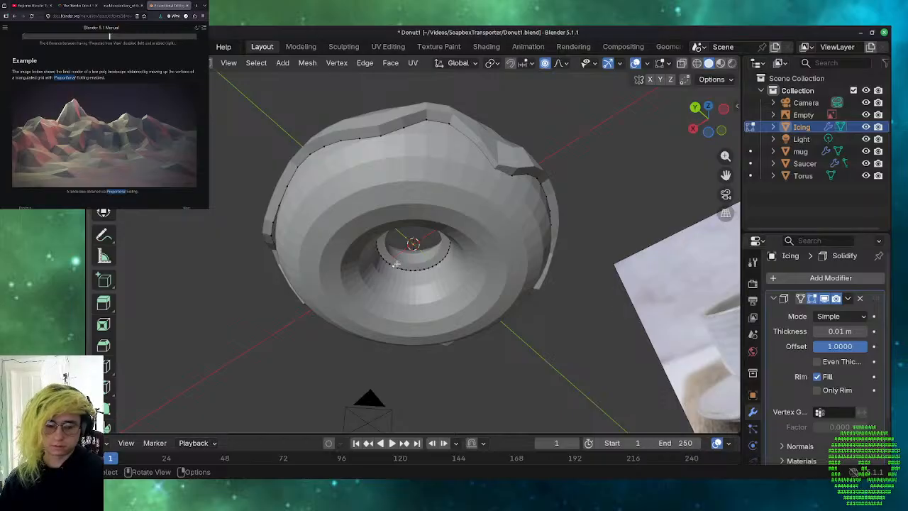
key(g)
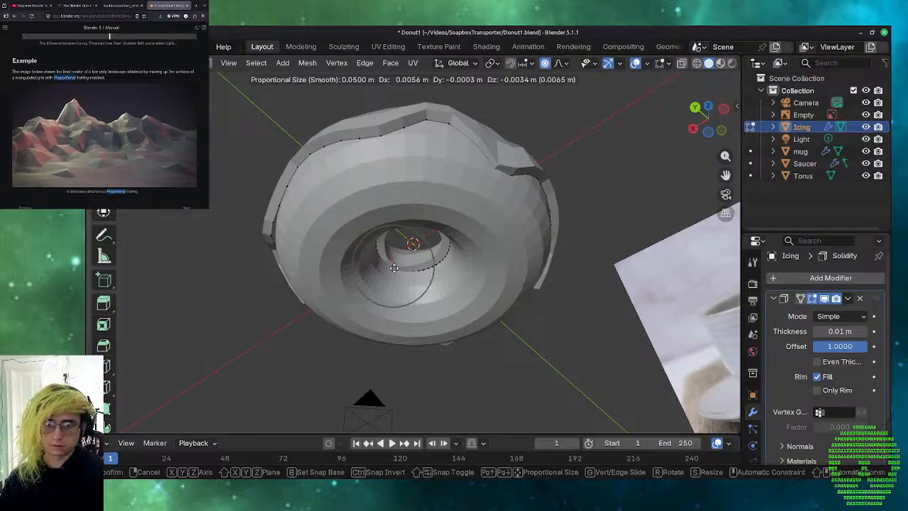
key(z)
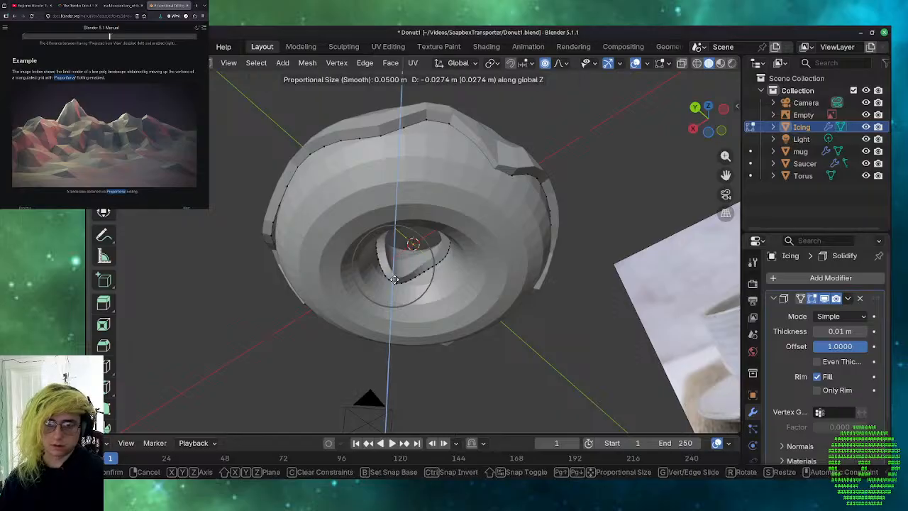
click(394, 279)
middle_drag(481, 329, 639, 325)
click(439, 259)
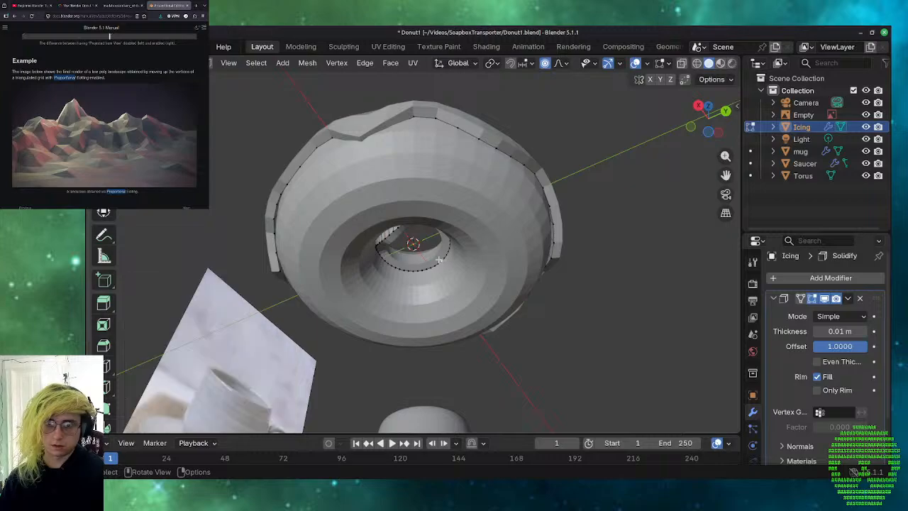
key(x)
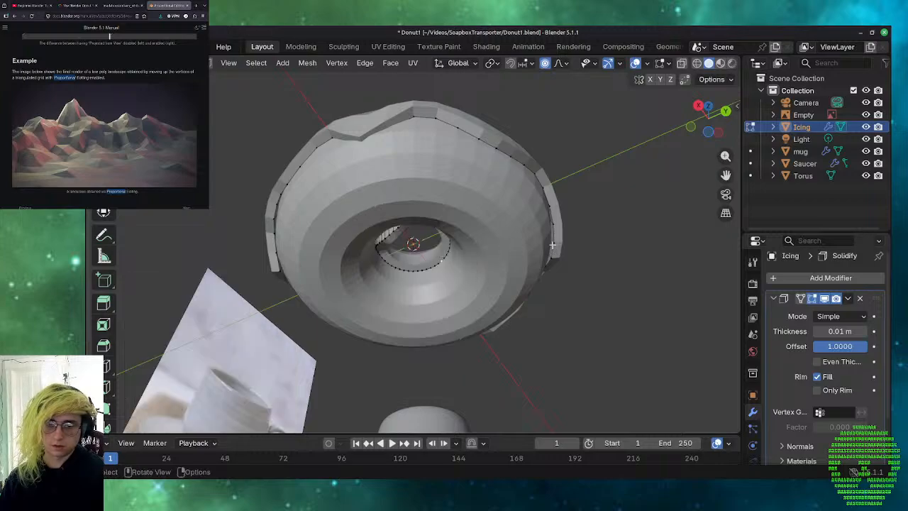
key(g)
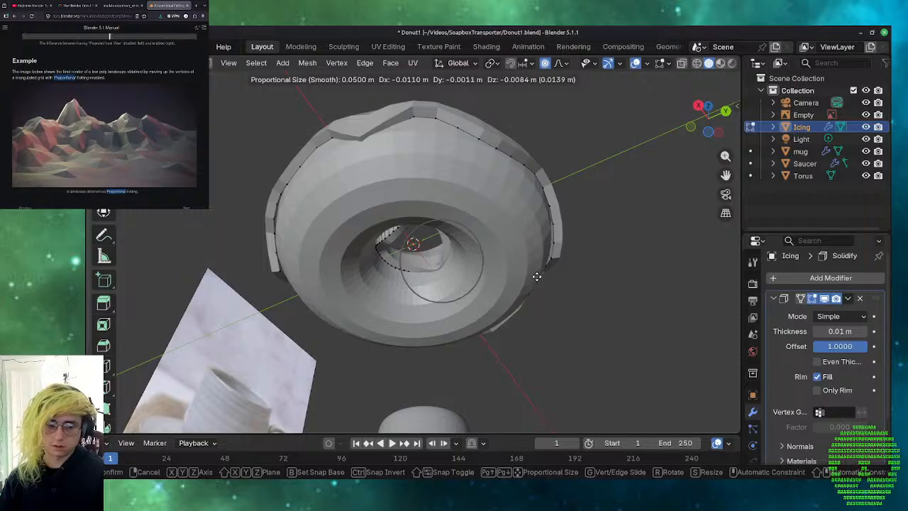
key(z)
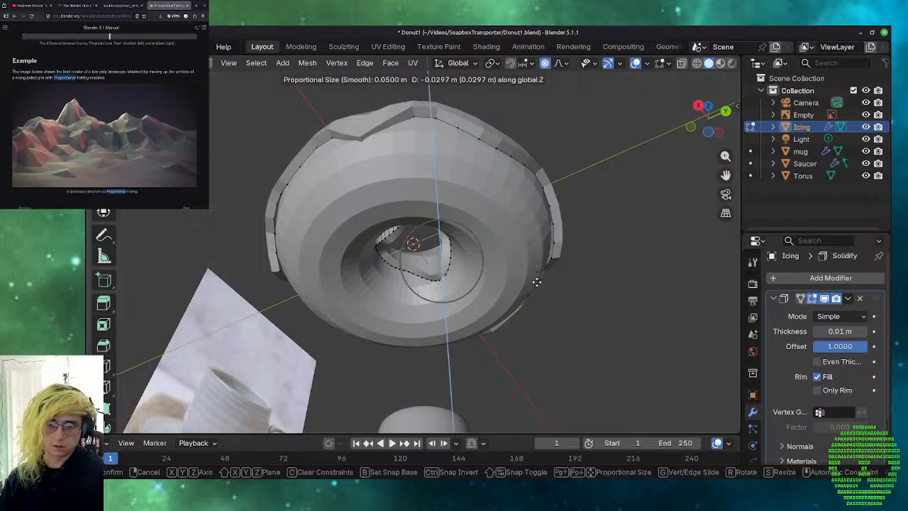
click(536, 282)
- Form a longer drip on another part of the icing's inner edge by lowering a vertex about 0.04 m
middle_drag(597, 348, 134, 358)
middle_drag(286, 380, 411, 287)
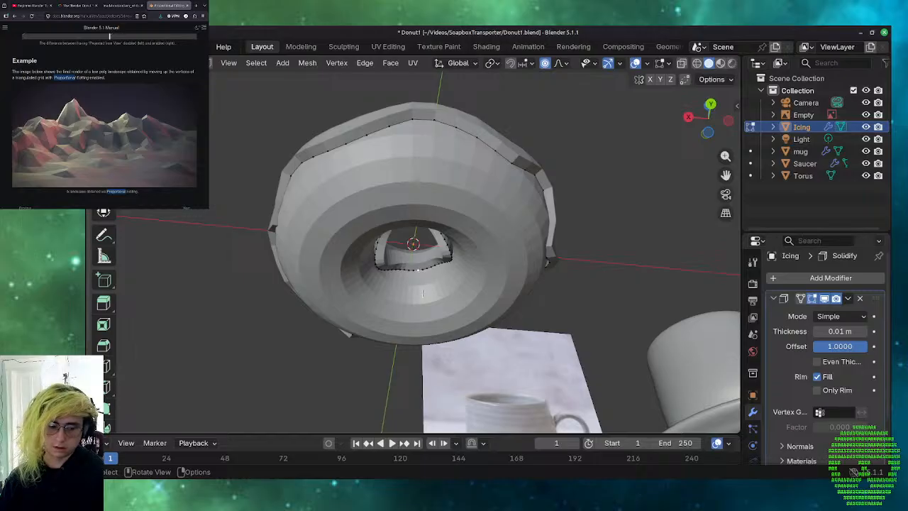
key(g)
key(z)
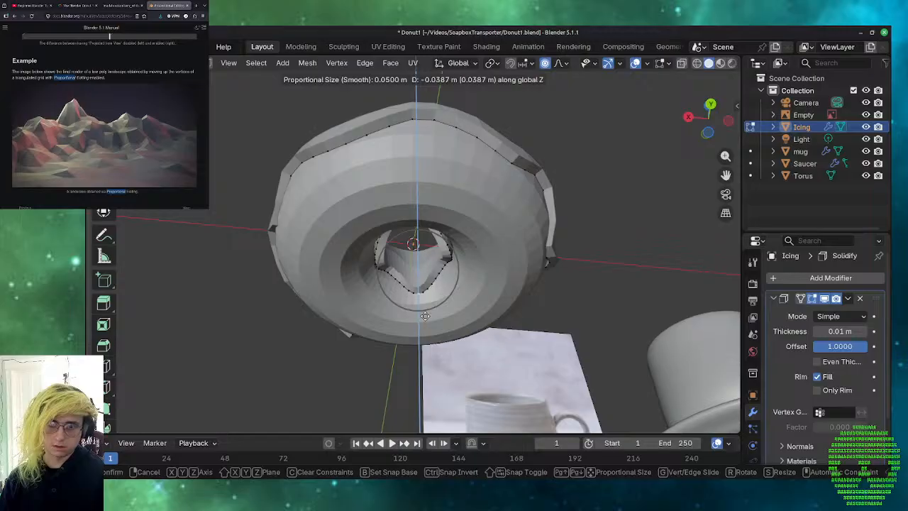
click(422, 322)
middle_drag(414, 351, 471, 338)
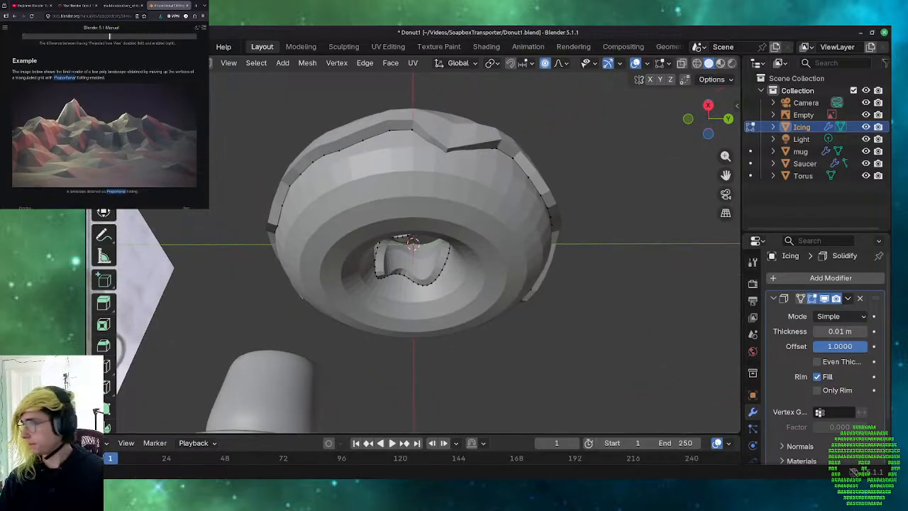
- Resume the Beginner Blender Tutorial video in the browser, then reduce Blender's proportional editing size to about 0.021 m on an outer edge vertex
click(25, 6)
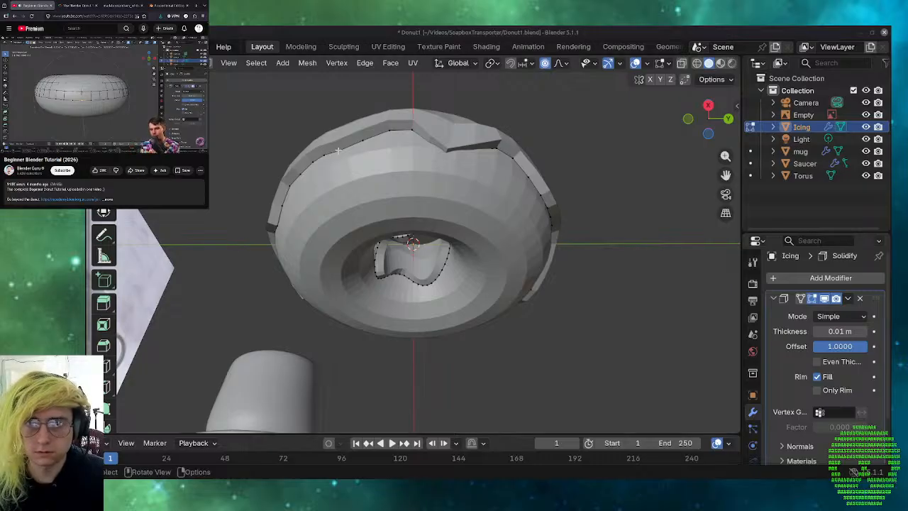
key(g)
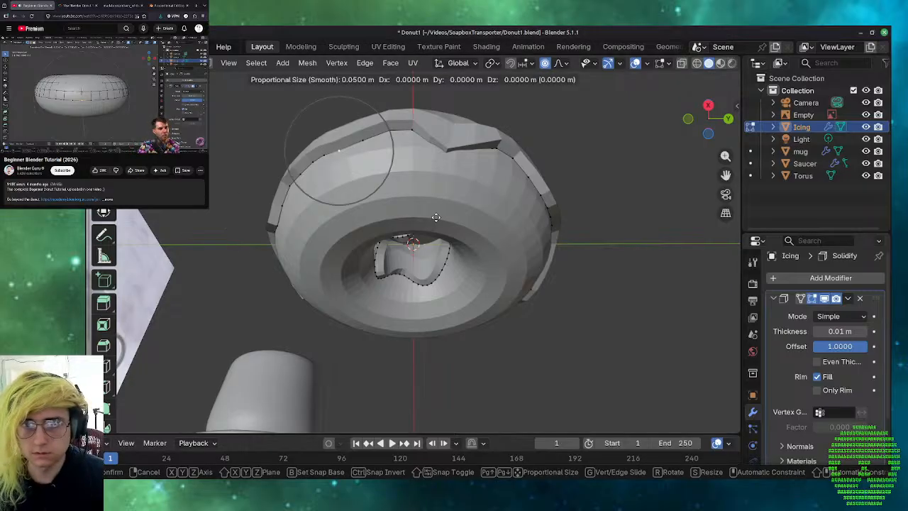
scroll(435, 217, up, 1)
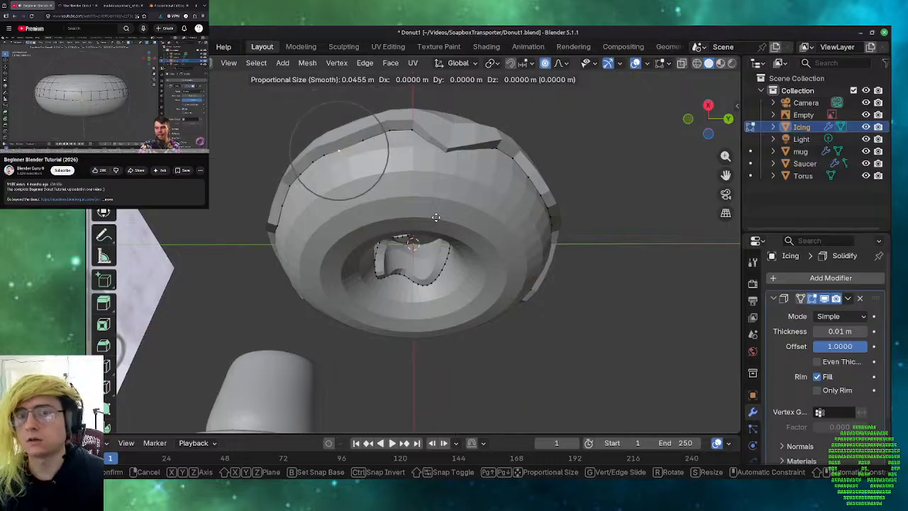
scroll(435, 217, down, 1)
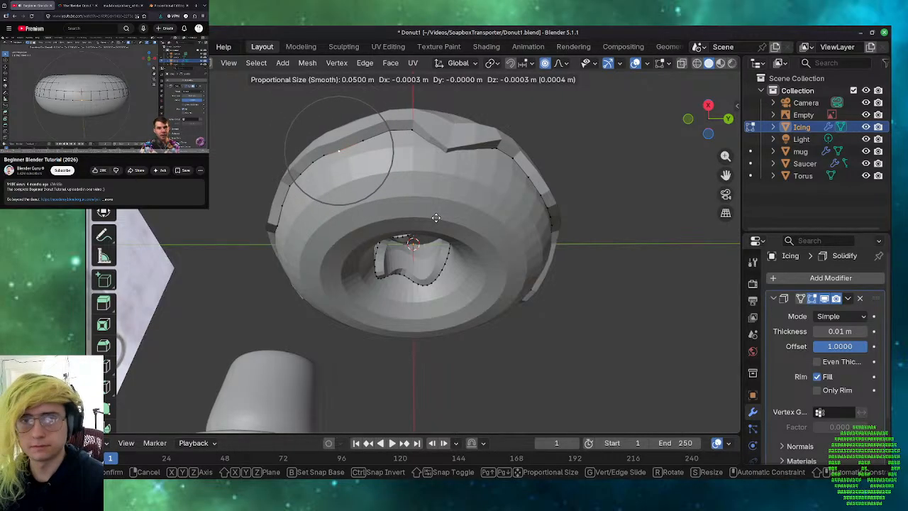
scroll(435, 217, up, 5)
scroll(435, 217, up, 4)
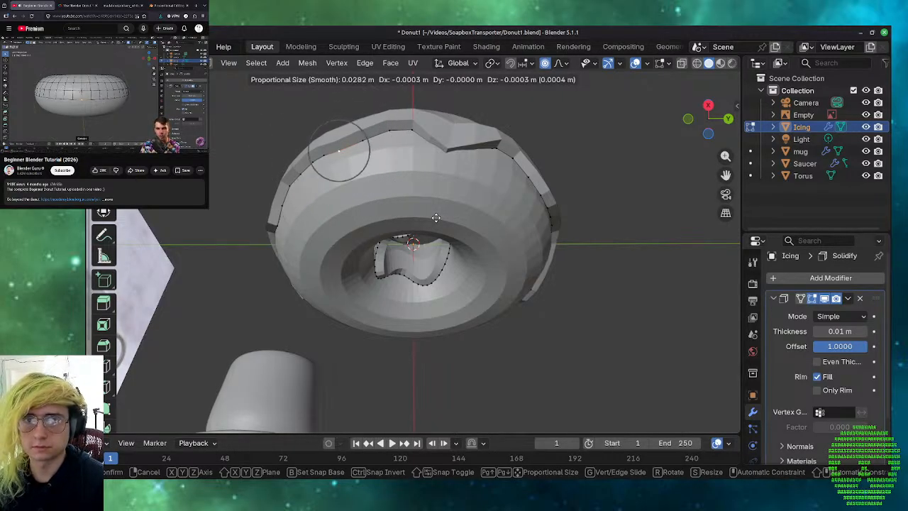
click(436, 217)
- Form a narrow, pointed drip by lowering the selected outer edge vertex about 0.023 m along Z
middle_drag(300, 200, 426, 267)
key(g)
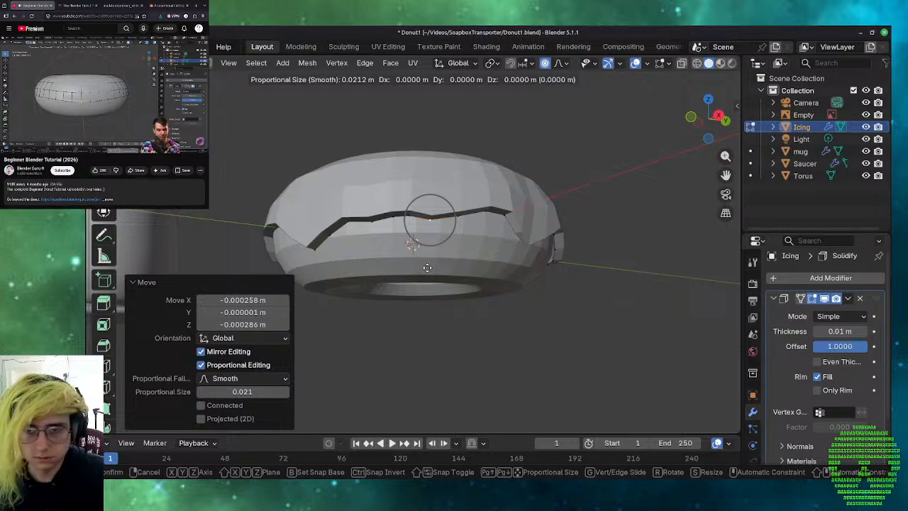
key(z)
click(428, 293)
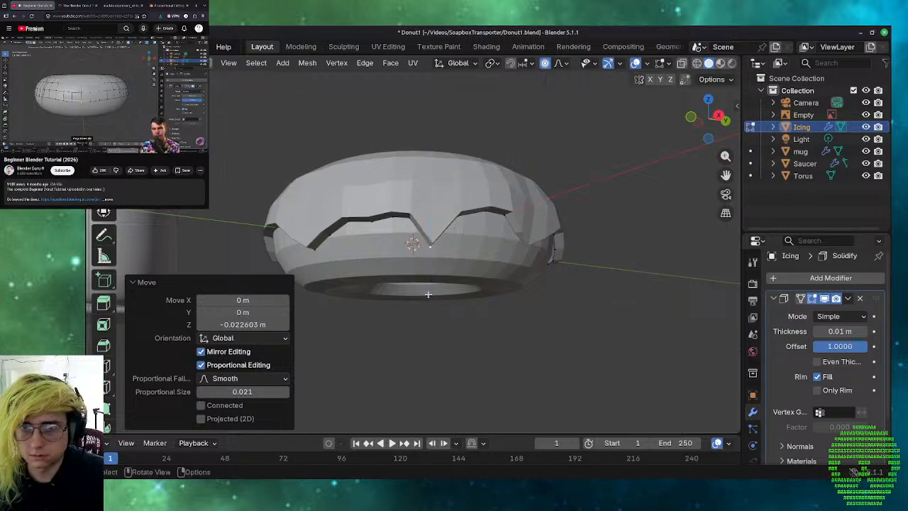
- Lower a neighbouring vertex on the icing's outer edge about 0.035 m along Z with a proportional size of about 0.034 m
click(456, 215)
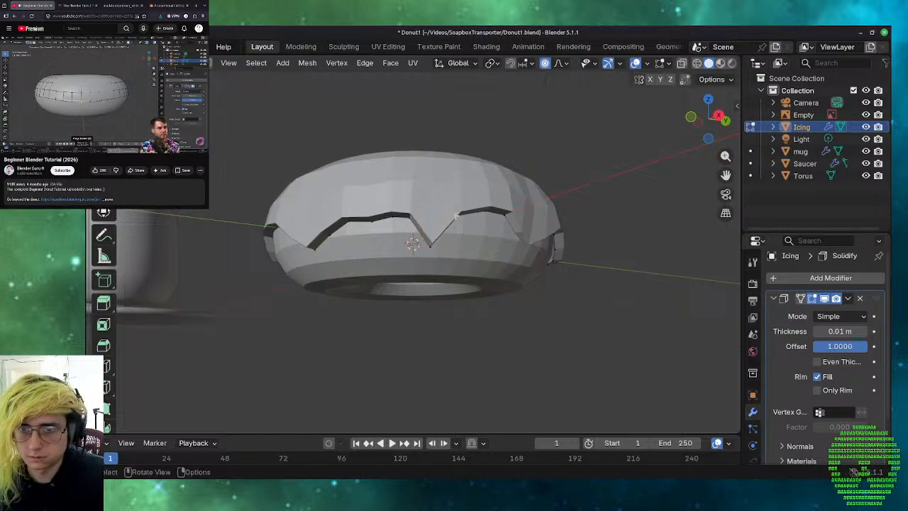
key(z)
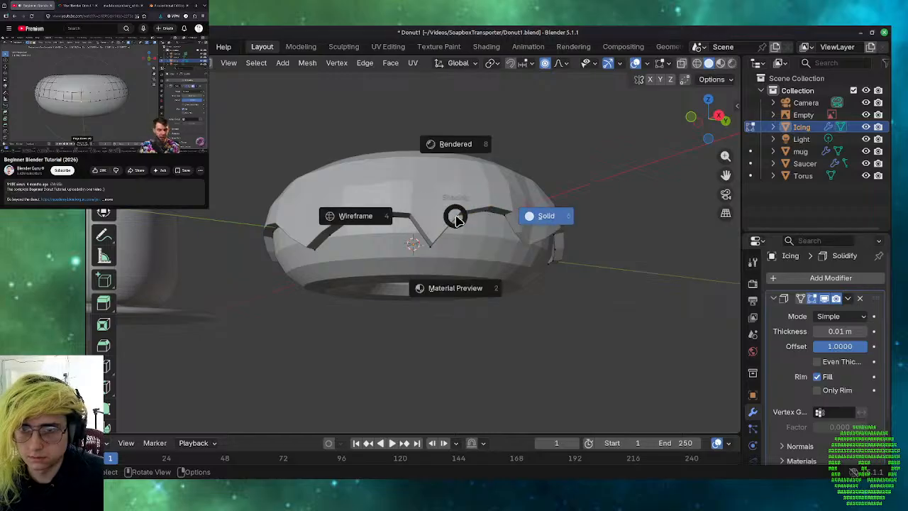
key(Escape)
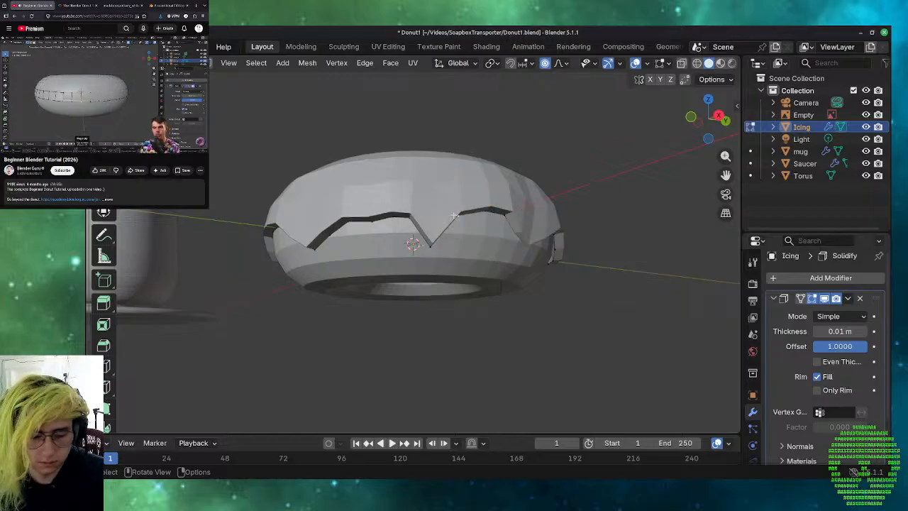
key(g)
scroll(454, 215, down, 5)
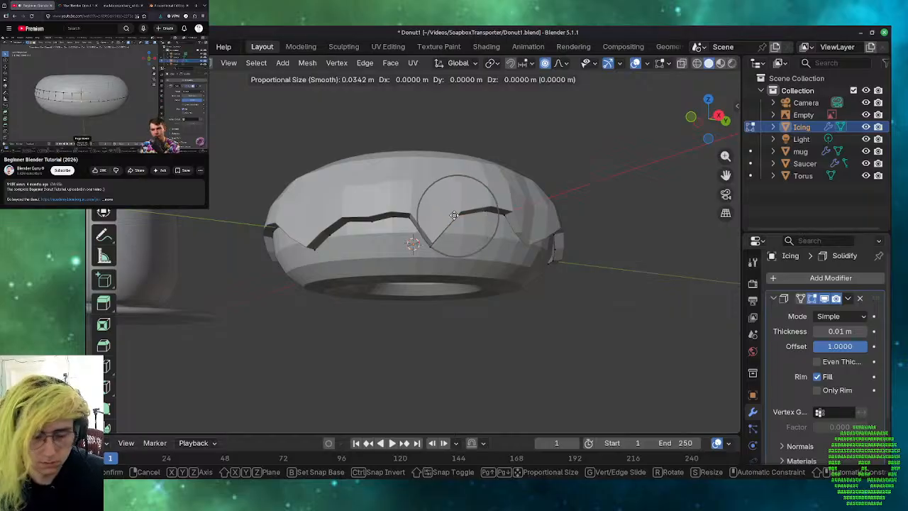
key(z)
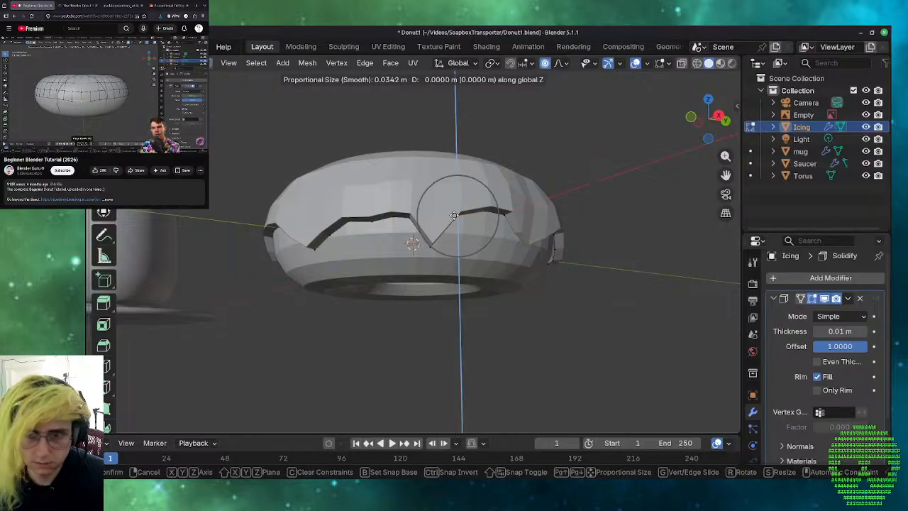
click(465, 256)
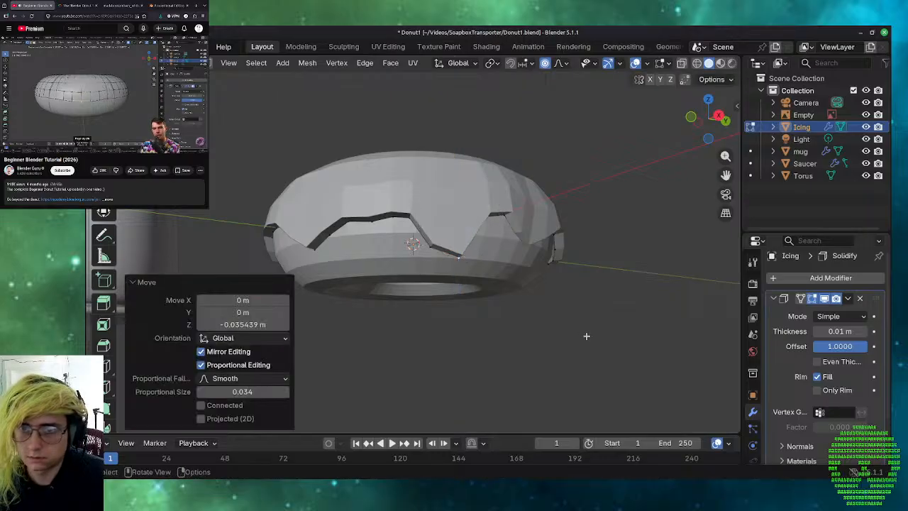
- Check the icing from several sides and undo the recent drip edits on its outer and inner edges
middle_drag(575, 357, 110, 369)
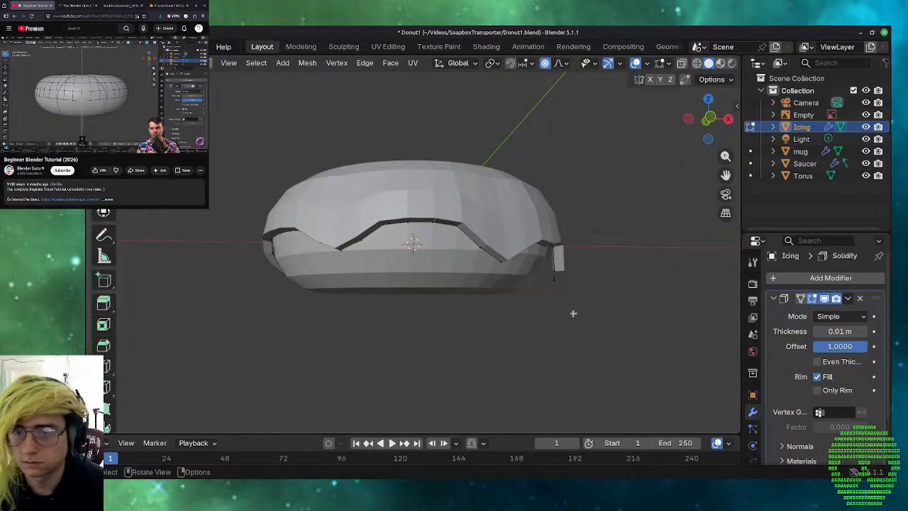
middle_drag(573, 312, 361, 377)
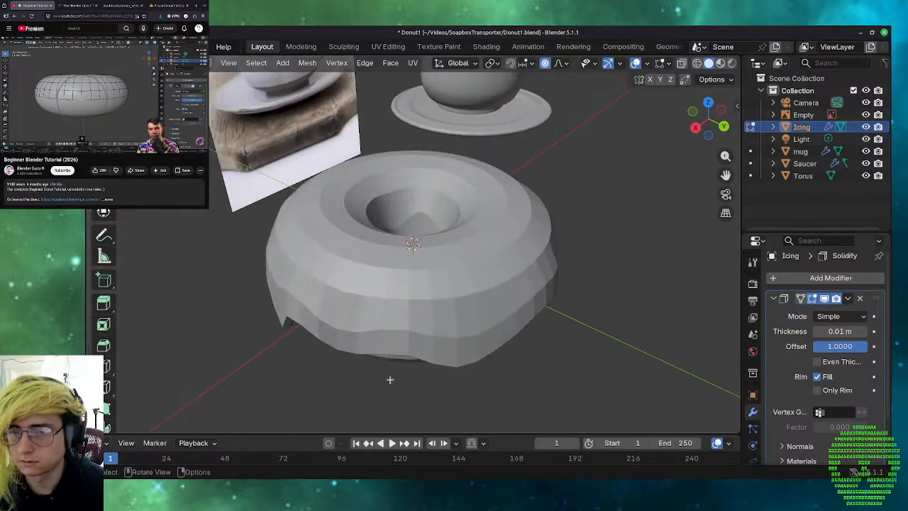
middle_drag(531, 359, 295, 239)
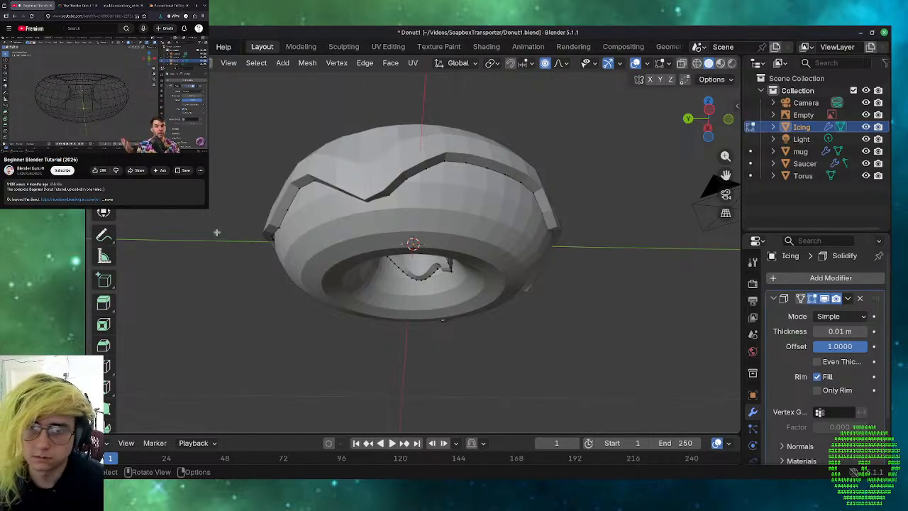
middle_drag(194, 251, 326, 260)
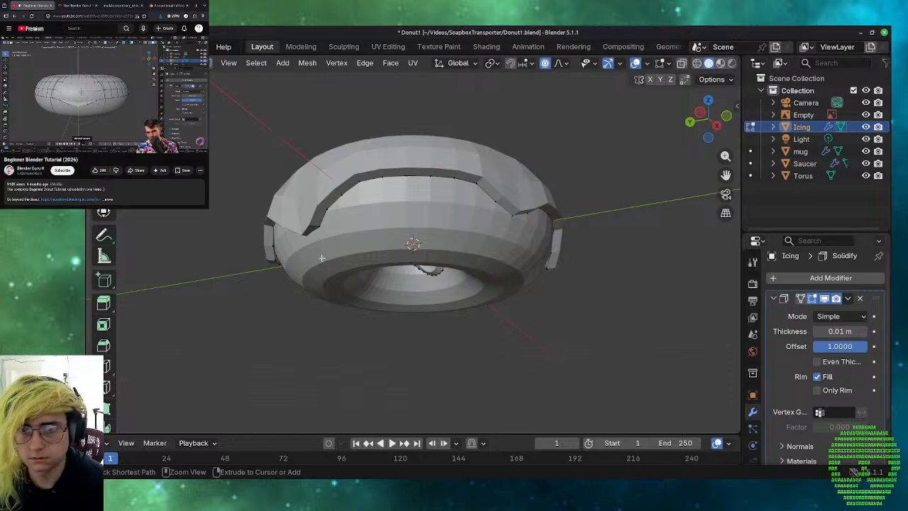
key(ctrl+z)
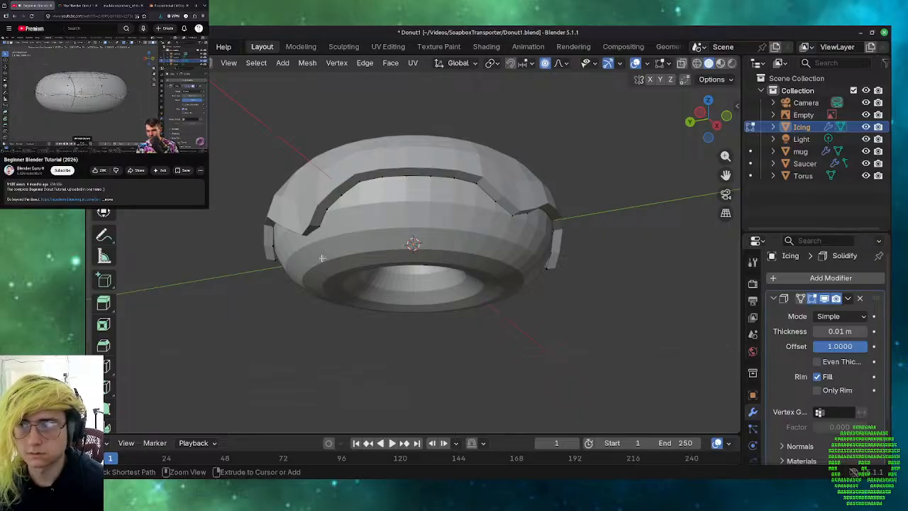
middle_drag(293, 290, 658, 321)
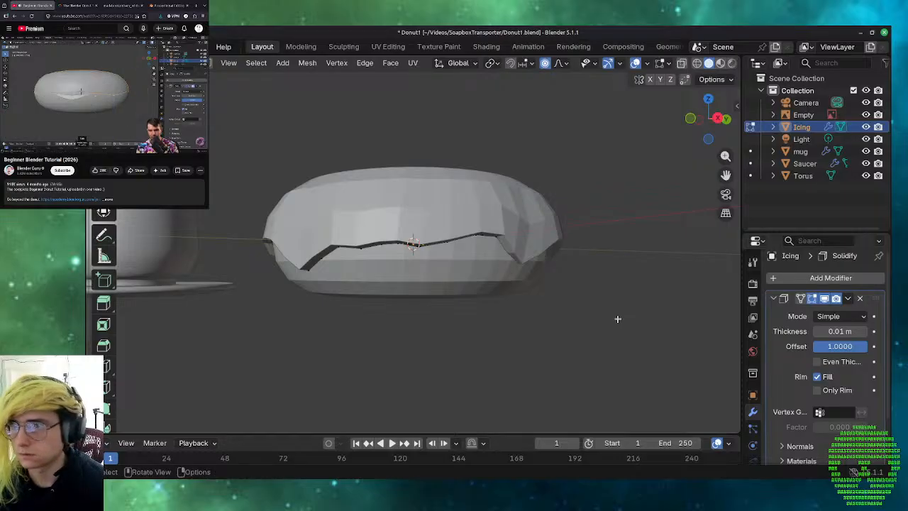
- Return the icing to Object Mode with solid viewport shading and deselect it
key(z)
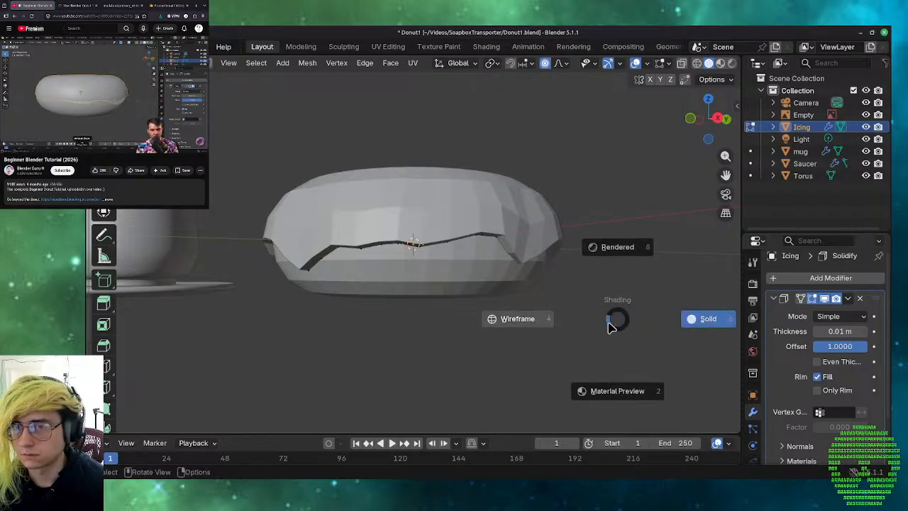
right_click(606, 322)
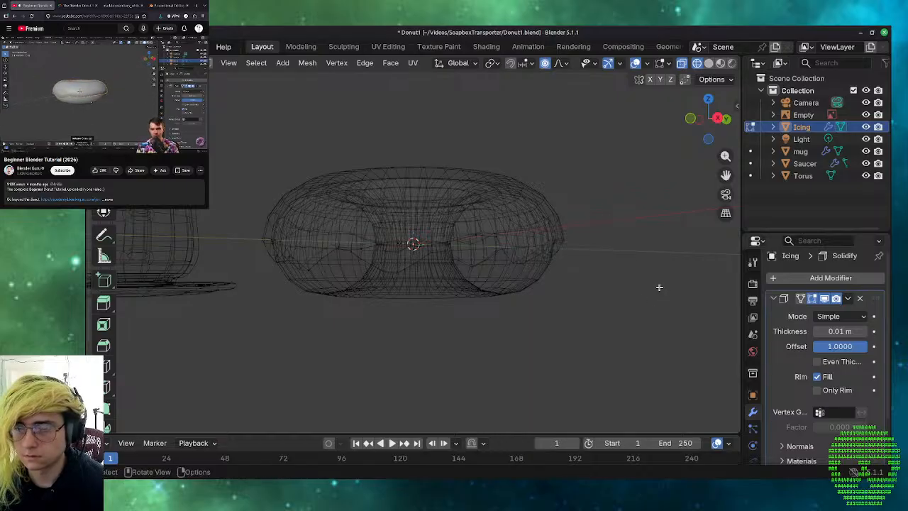
key(Tab)
key(z)
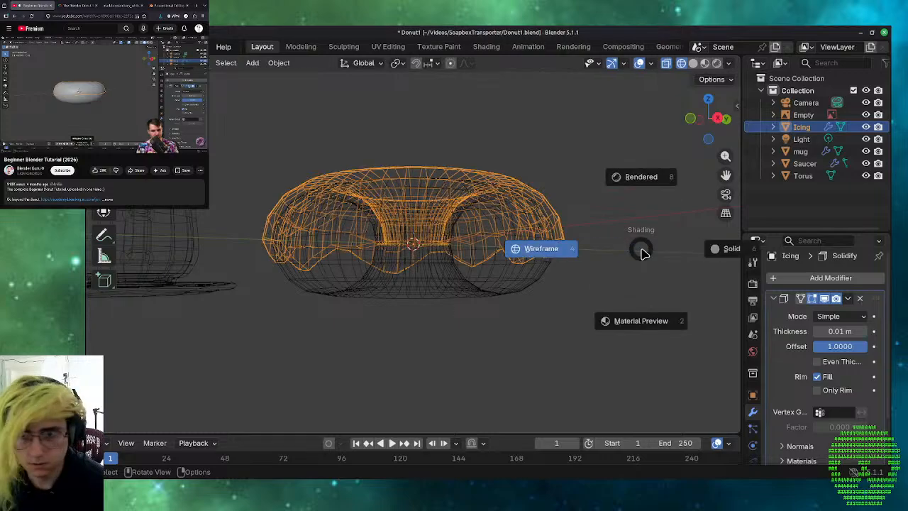
click(692, 248)
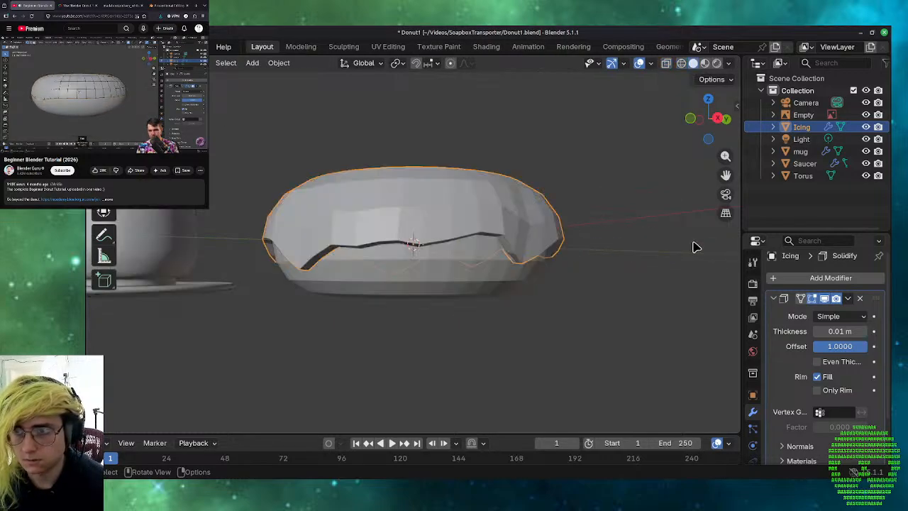
click(645, 302)
- Examine the icing's drips all around the donut from above, from the sides and from below
middle_drag(646, 302, 477, 357)
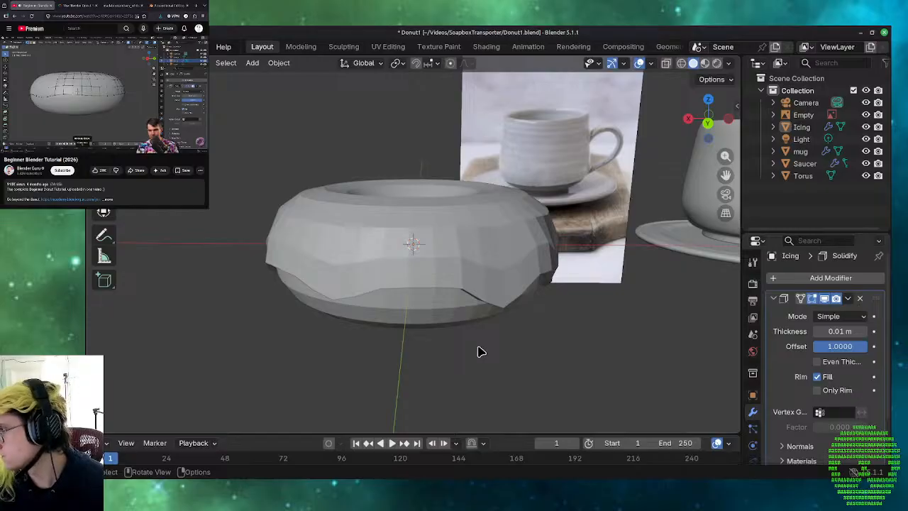
middle_drag(481, 351, 689, 353)
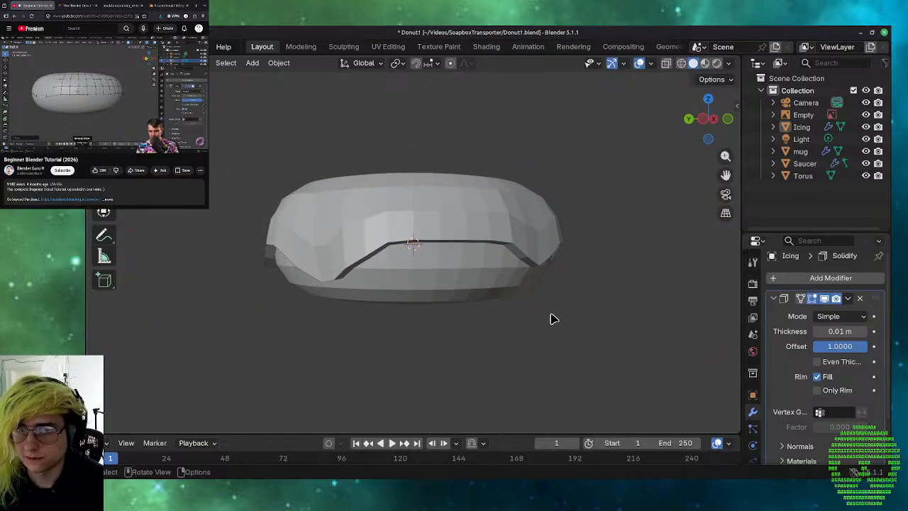
middle_drag(624, 320, 139, 320)
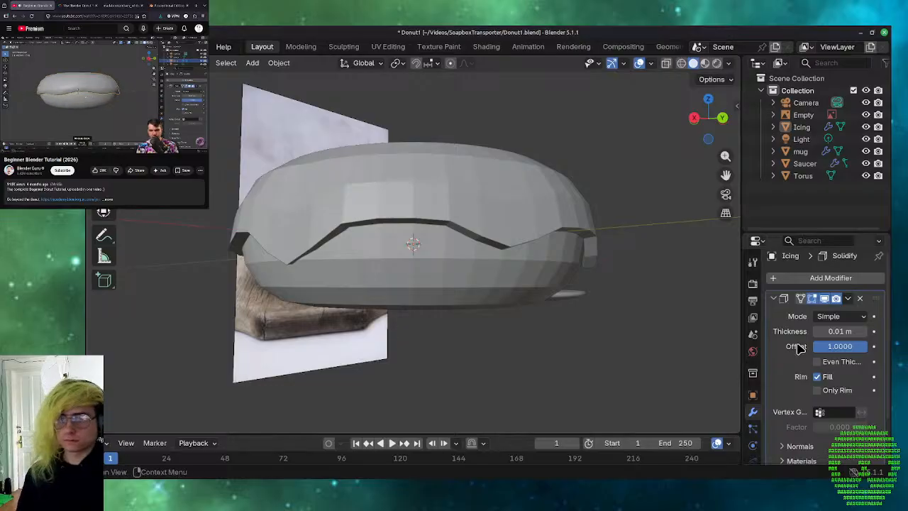
middle_drag(617, 358, 464, 397)
scroll(464, 395, down, 3)
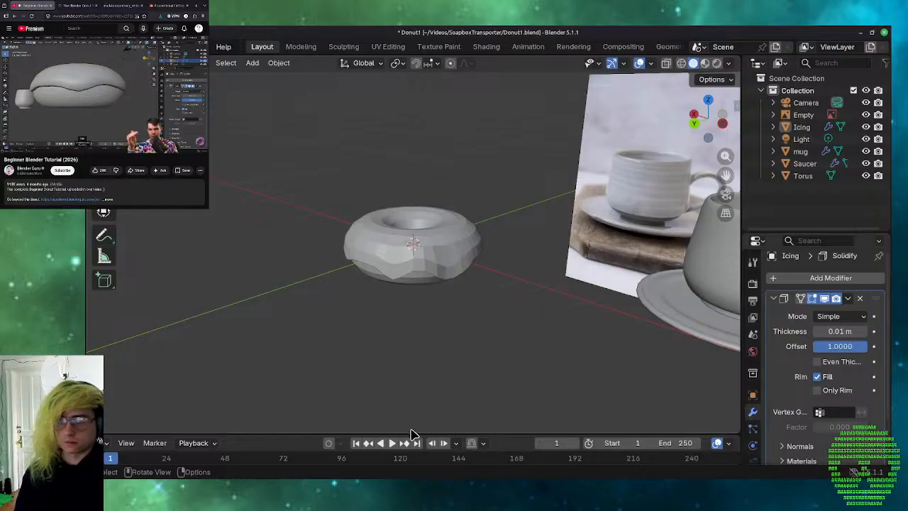
scroll(461, 330, up, 5)
middle_drag(474, 328, 302, 268)
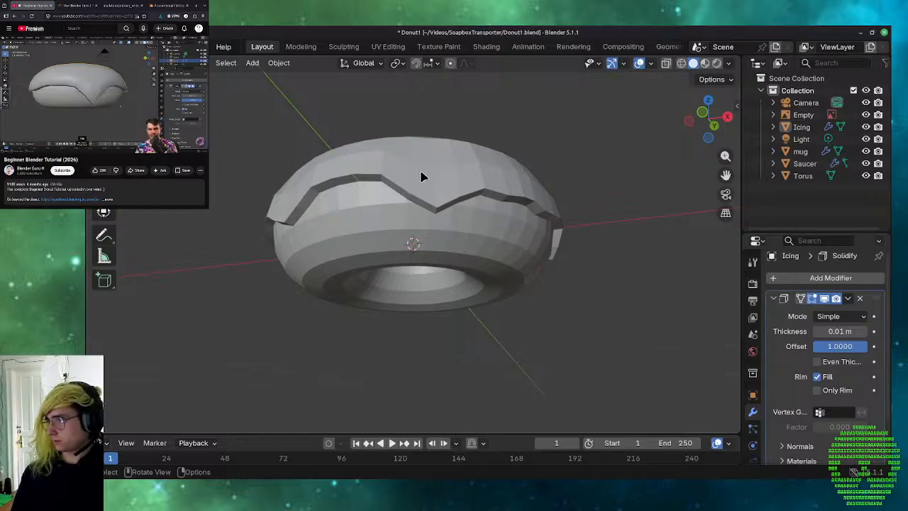
scroll(426, 190, up, 3)
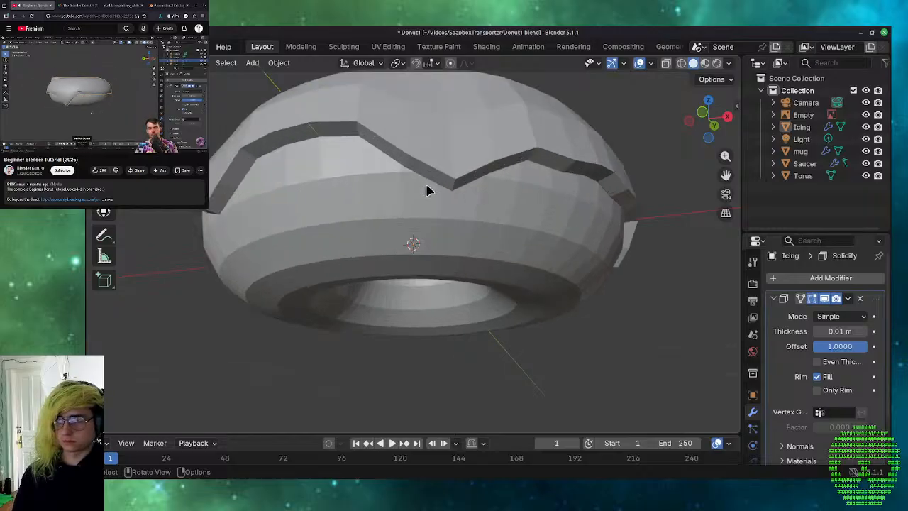
- In the icing's Edit Mode, extrude the edges at the tip of an outer drip about 0.033 m downward along Z
click(456, 190)
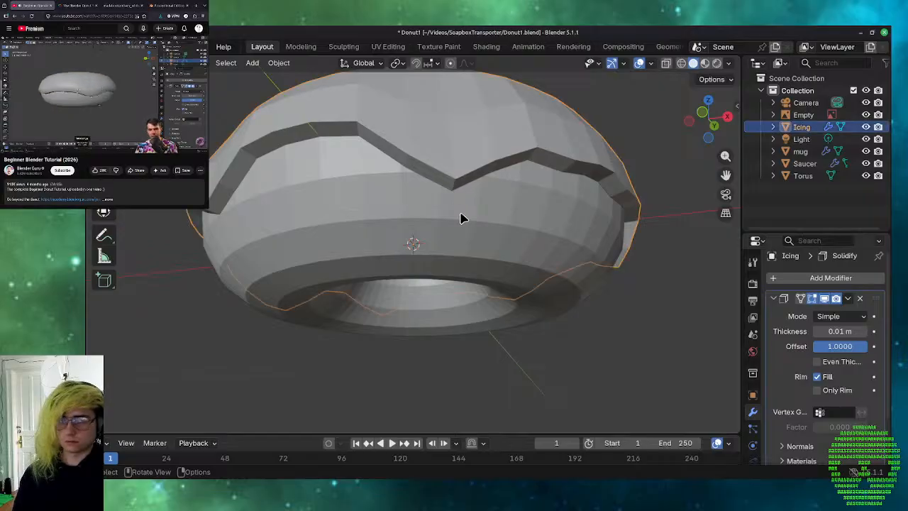
key(Tab)
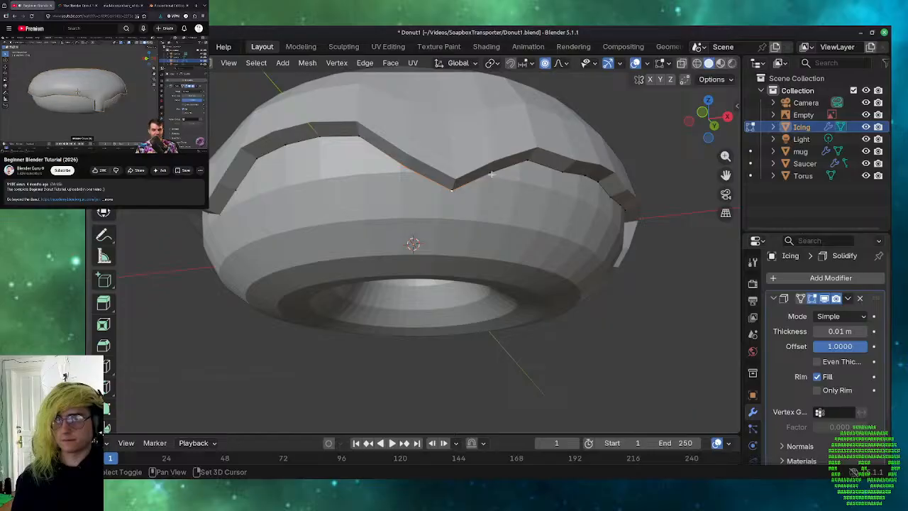
key(e)
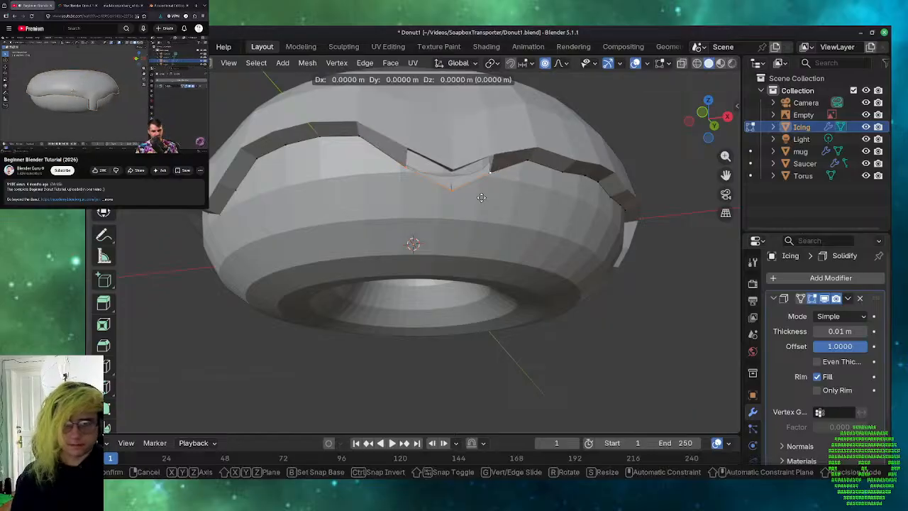
key(z)
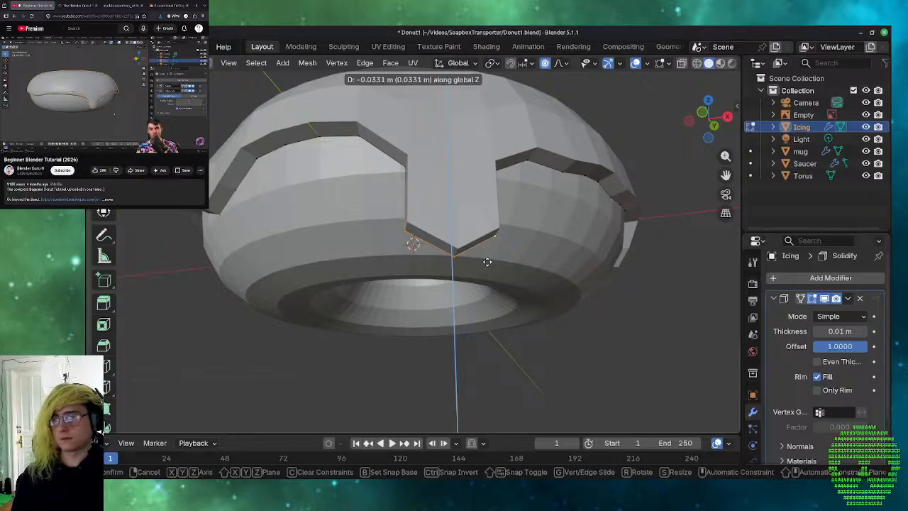
click(487, 261)
- Shorten the extruded drip by raising its tip about 0.011 m along Z with Proportional Editing, and clear the selection
middle_drag(487, 262, 489, 277)
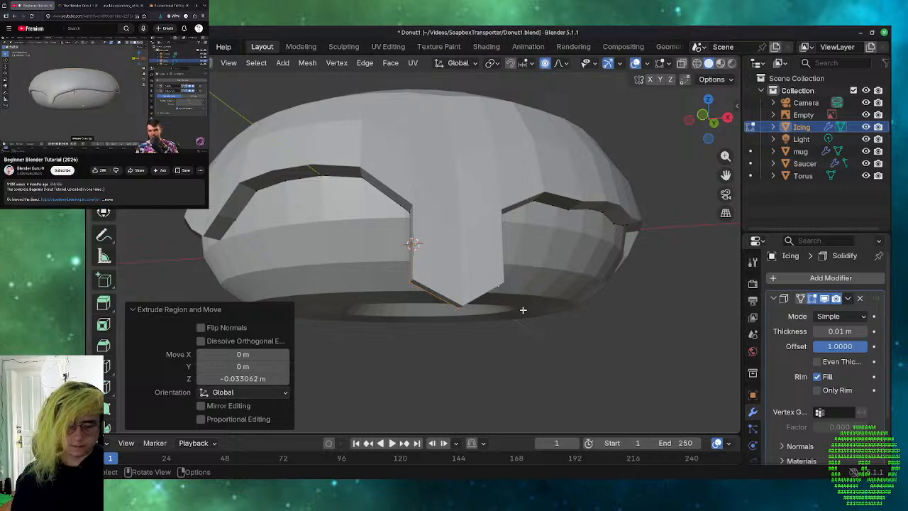
key(g)
key(z)
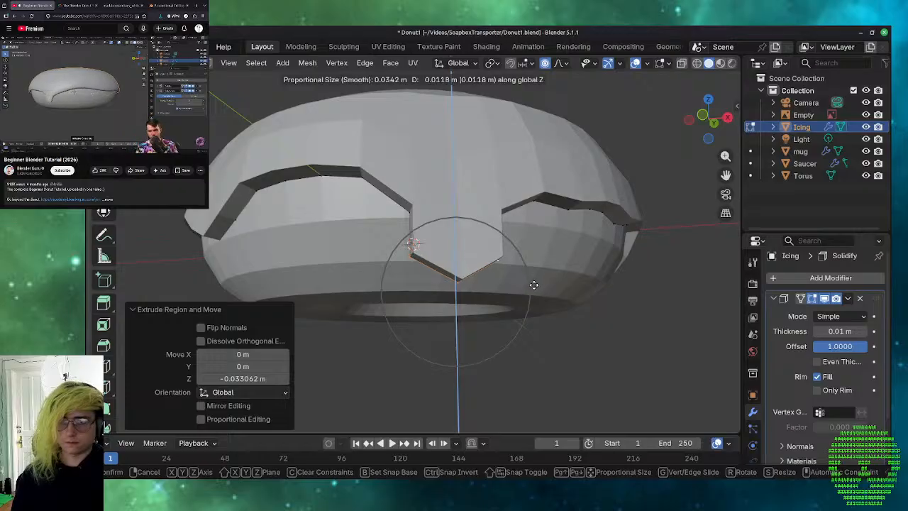
click(532, 282)
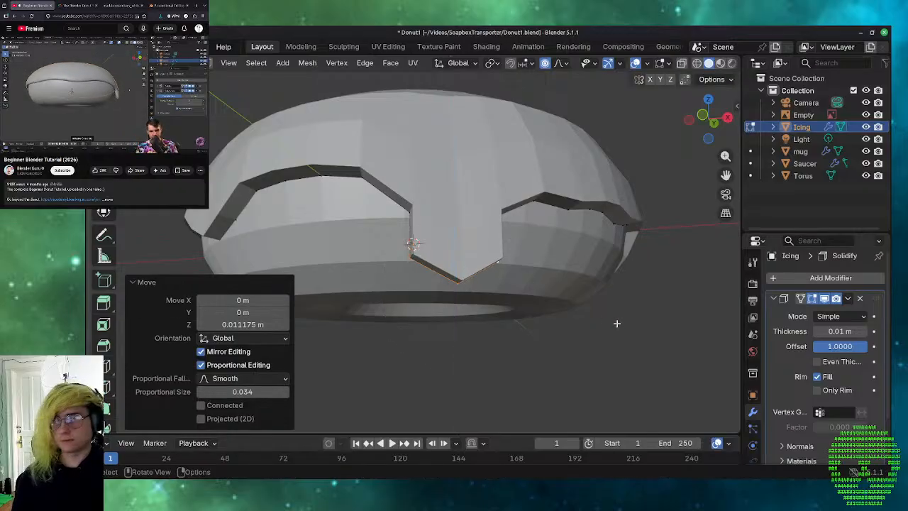
click(615, 321)
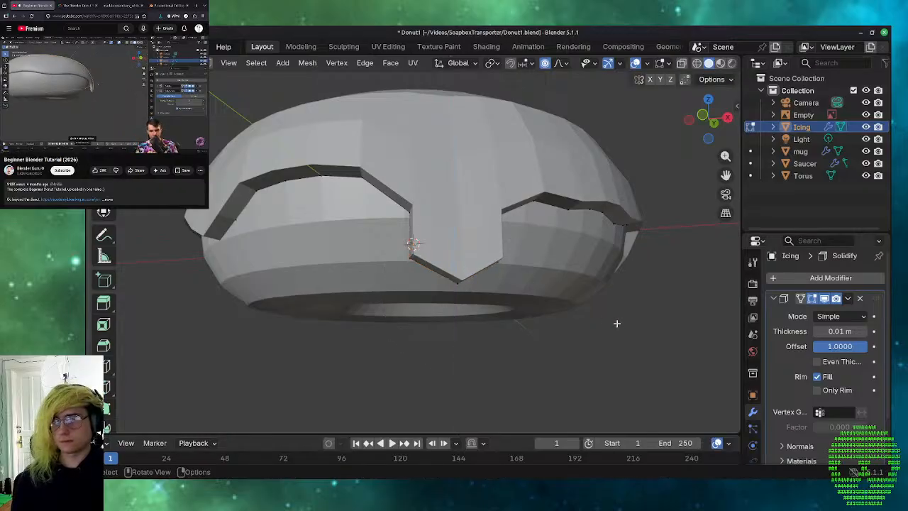
- Collapse the icing's Solidify settings and add a Subdivision Surface modifier after it
click(774, 299)
click(795, 281)
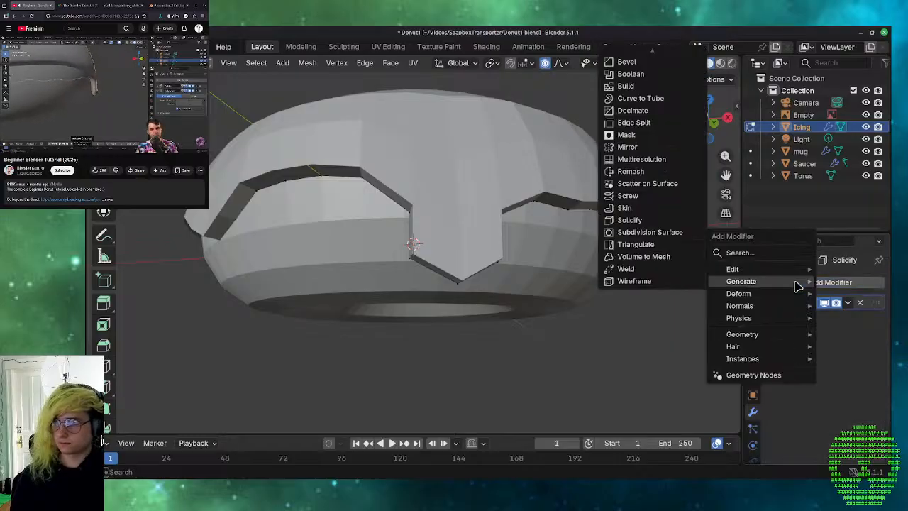
mouse_move(777, 294)
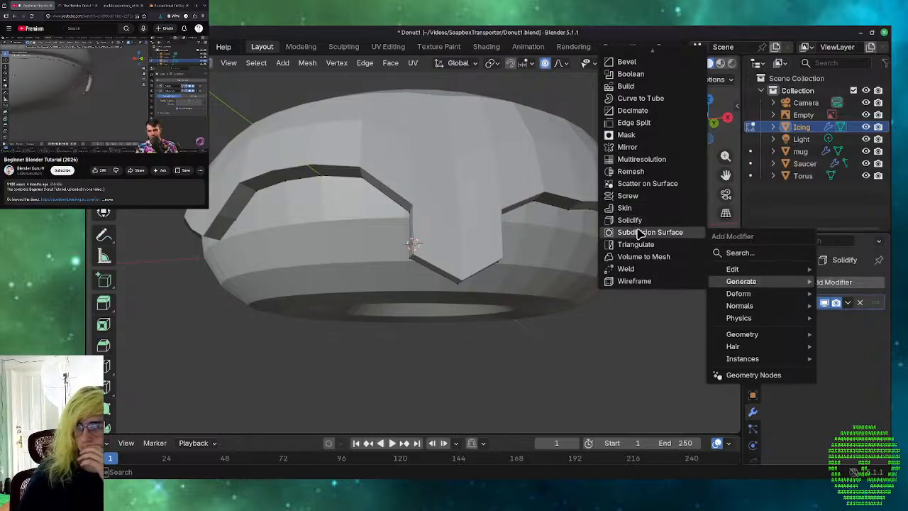
click(638, 232)
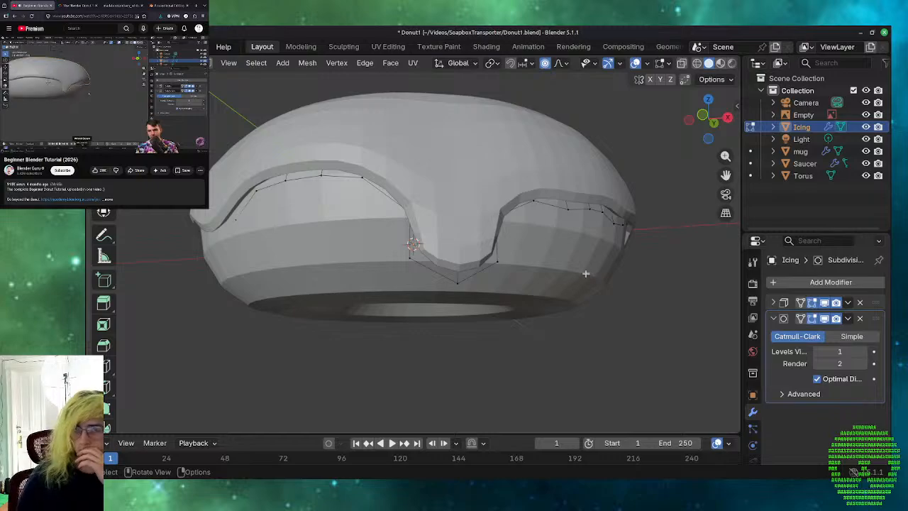
- Add a Shrinkwrap modifier to the icing and set its target to the Torus object
middle_drag(607, 313, 715, 337)
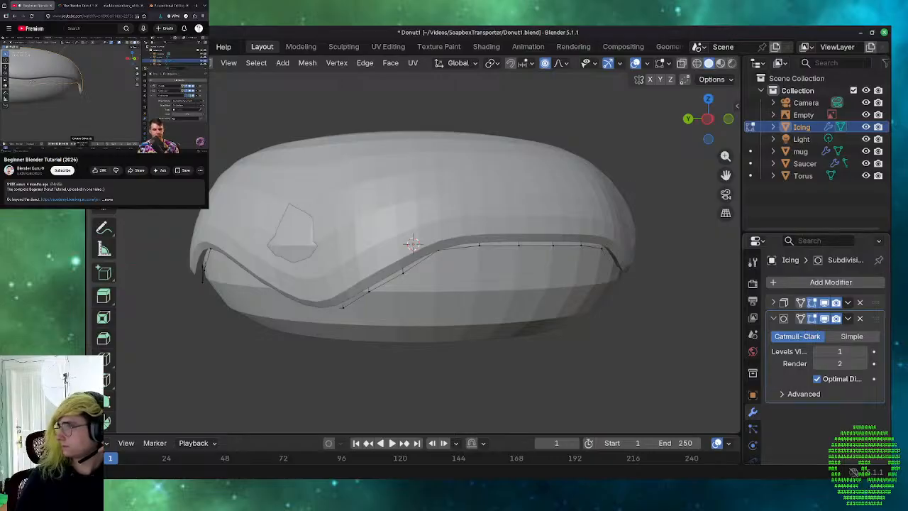
click(782, 284)
mouse_move(783, 284)
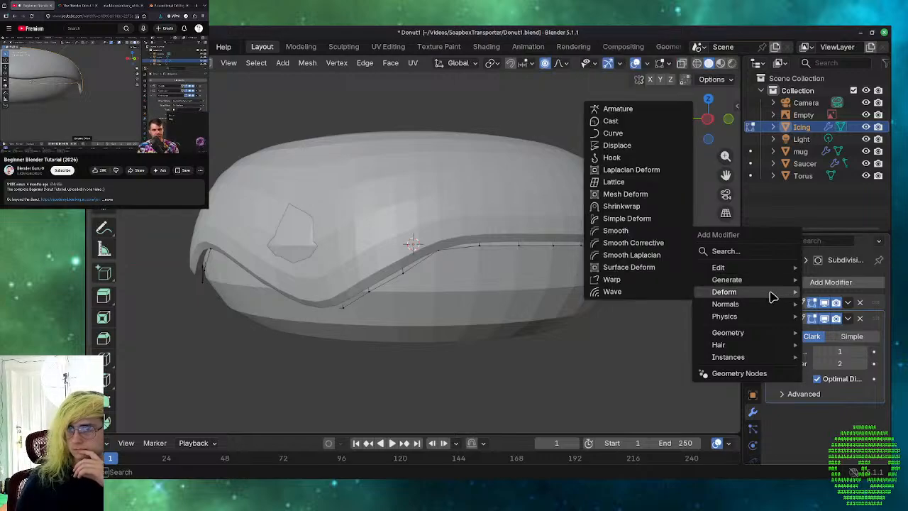
click(637, 205)
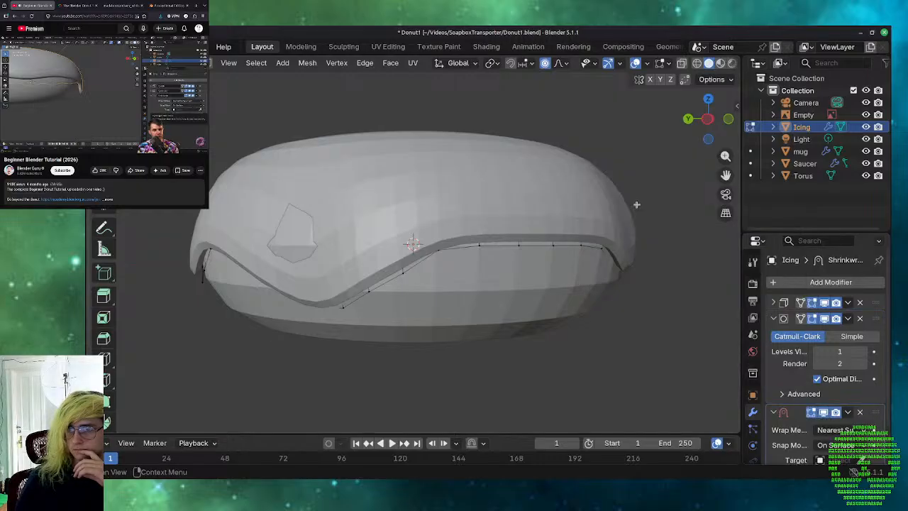
scroll(833, 369, down, 2)
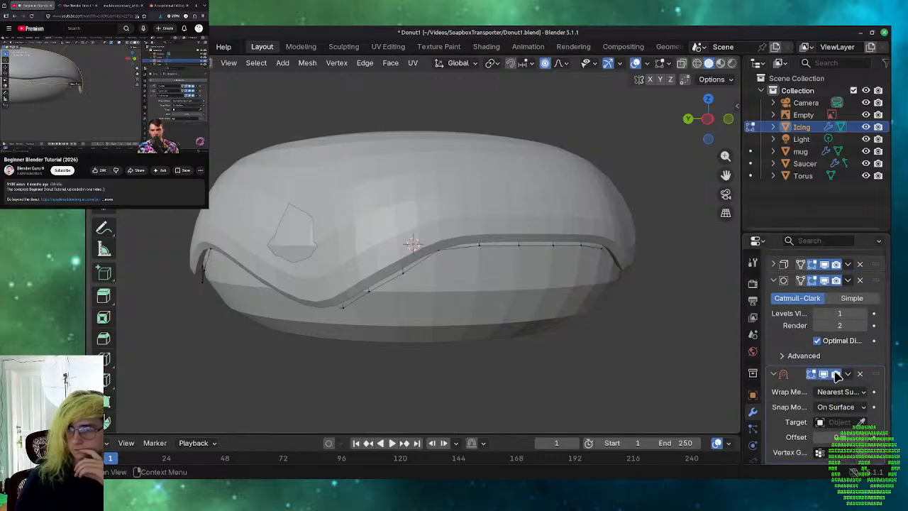
click(861, 422)
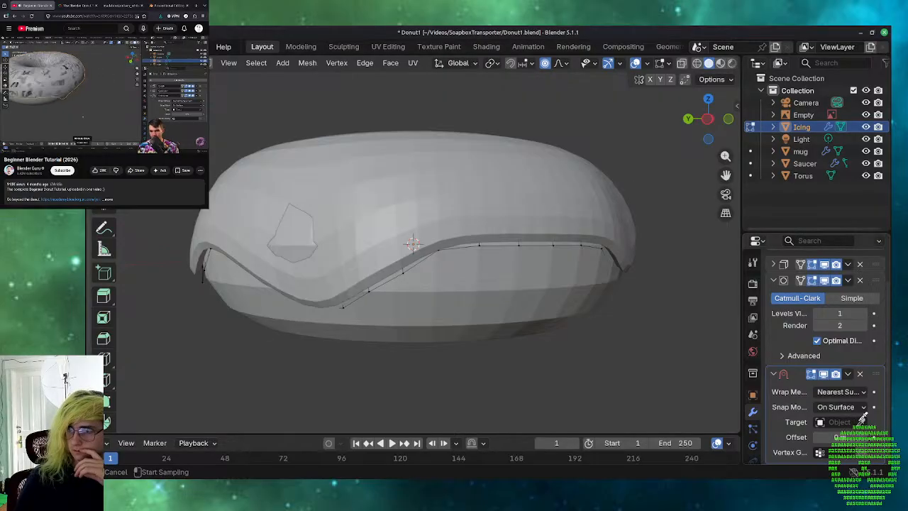
click(804, 176)
- Move the icing's Shrinkwrap modifier to the start of the modifier stack, before Solidify and Subdivision Surface
middle_drag(476, 354, 716, 319)
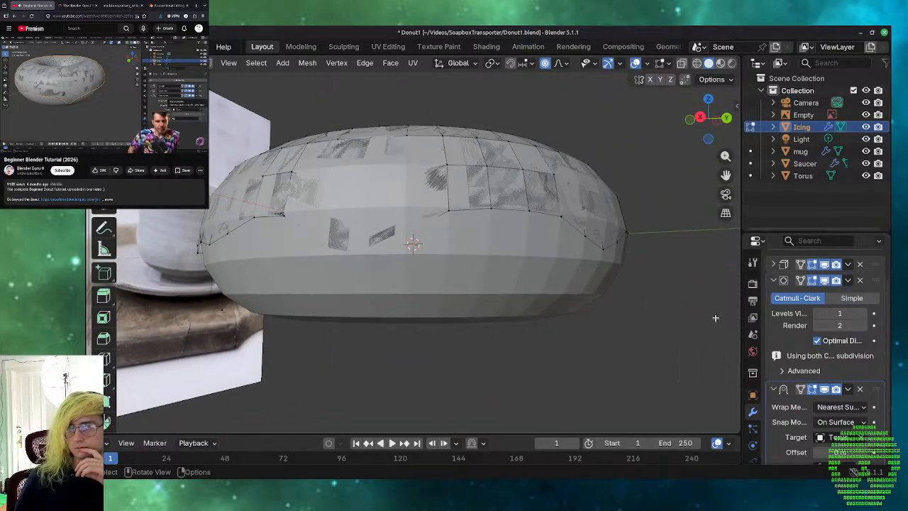
middle_drag(480, 340, 537, 364)
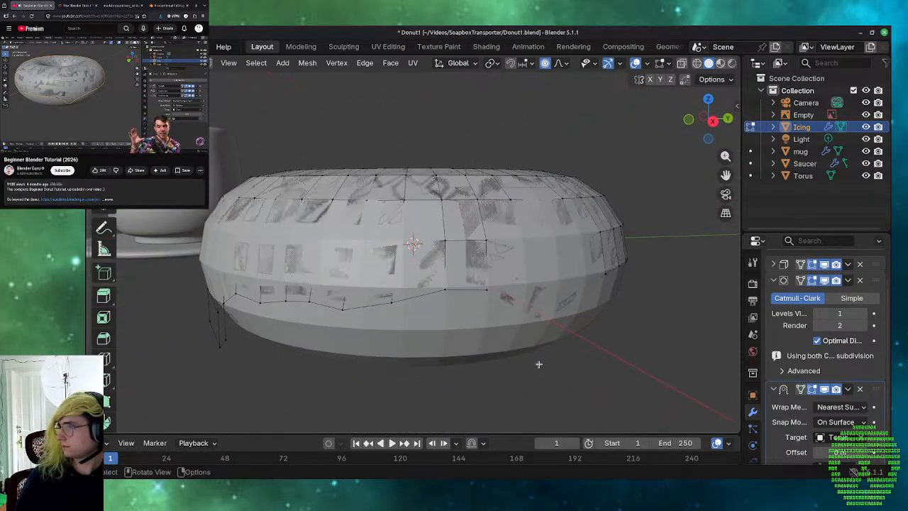
middle_drag(504, 339, 506, 319)
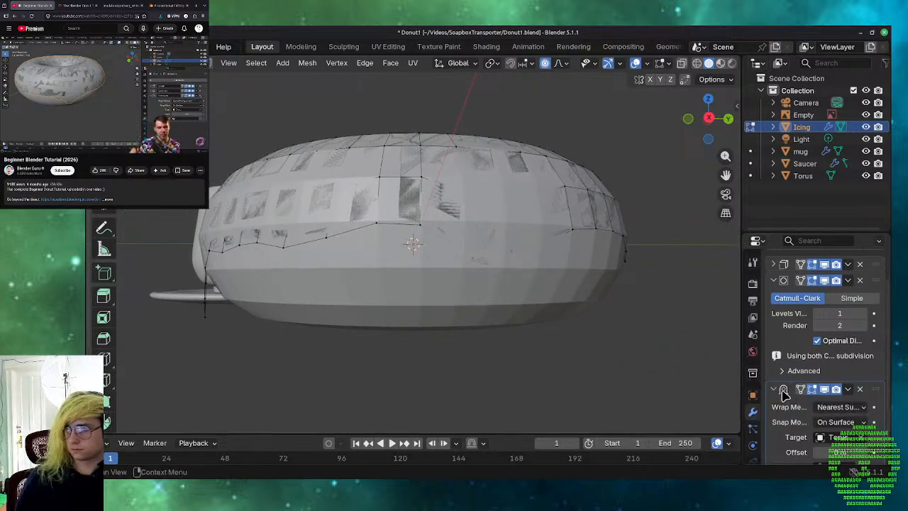
drag(872, 389, 860, 293)
- Set the viewport level of the icing's Subdivision Surface modifier to 2
middle_drag(521, 379, 161, 376)
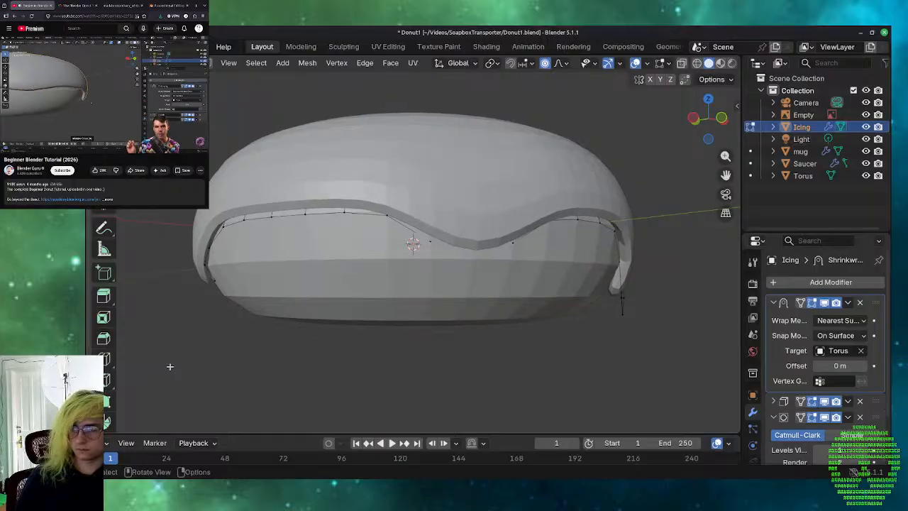
middle_drag(241, 361, 679, 304)
middle_drag(426, 339, 649, 387)
middle_drag(495, 355, 136, 344)
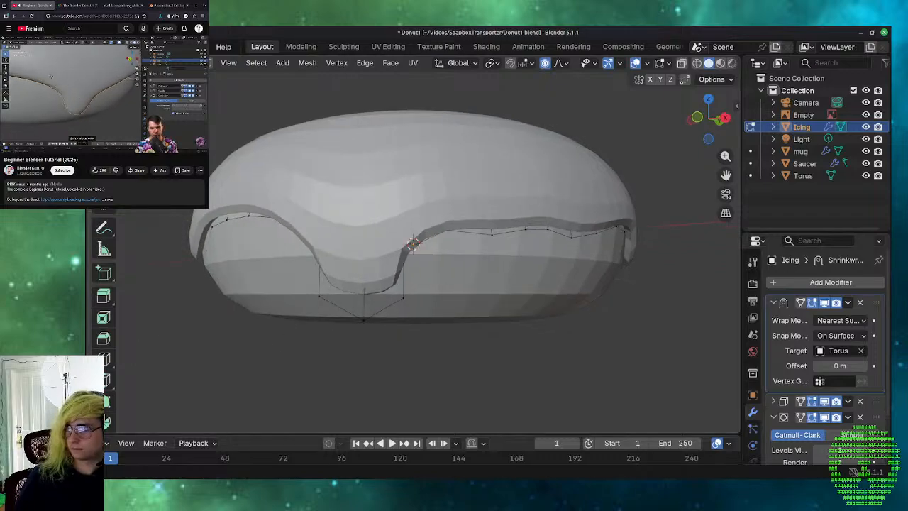
scroll(855, 429, down, 3)
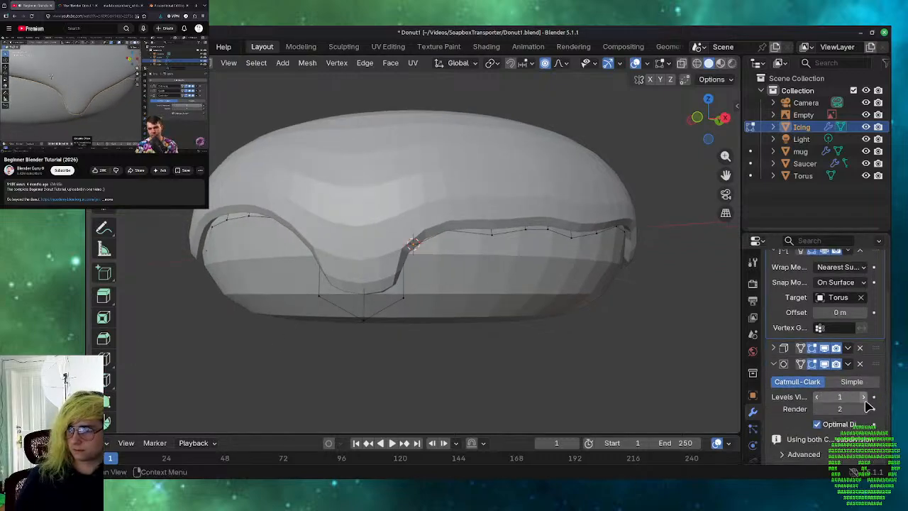
click(864, 397)
scroll(869, 406, up, 1)
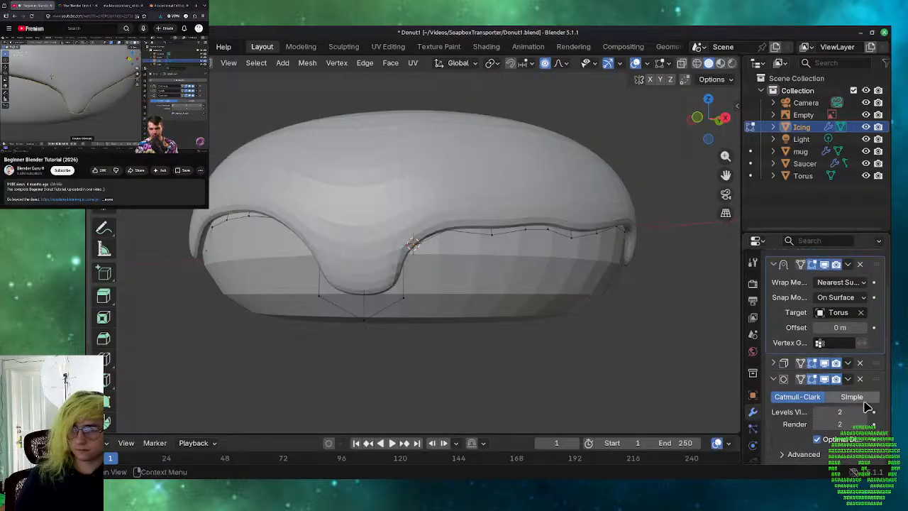
- Examine the smoothed icing edge and its drips around the donut, including how the extruded drip tip follows the surface
middle_drag(574, 366, 655, 364)
middle_drag(415, 344, 603, 368)
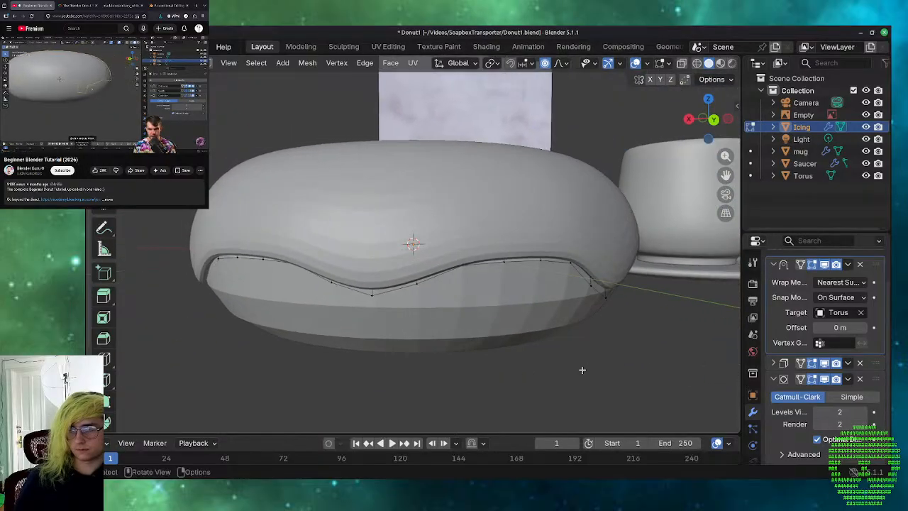
middle_drag(522, 371, 604, 365)
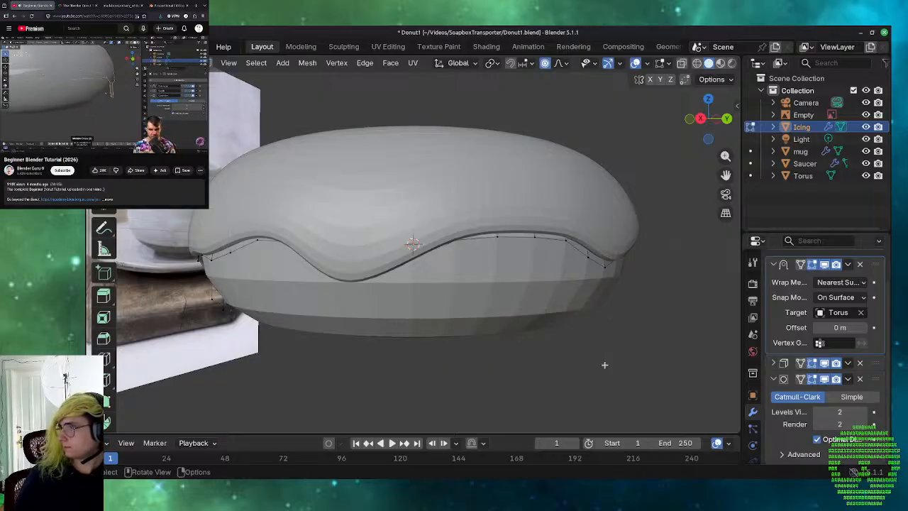
middle_drag(407, 388, 645, 383)
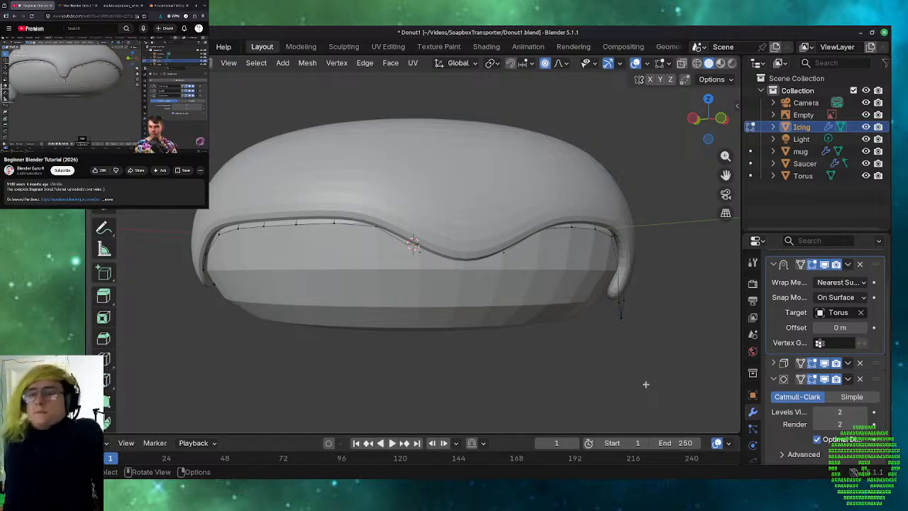
scroll(569, 368, up, 5)
scroll(568, 361, down, 4)
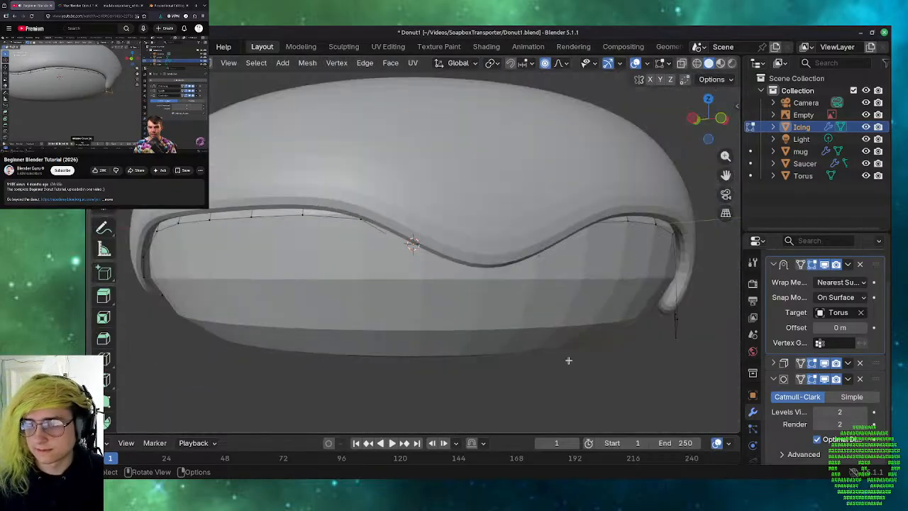
shift+middle_drag(664, 324, 545, 286)
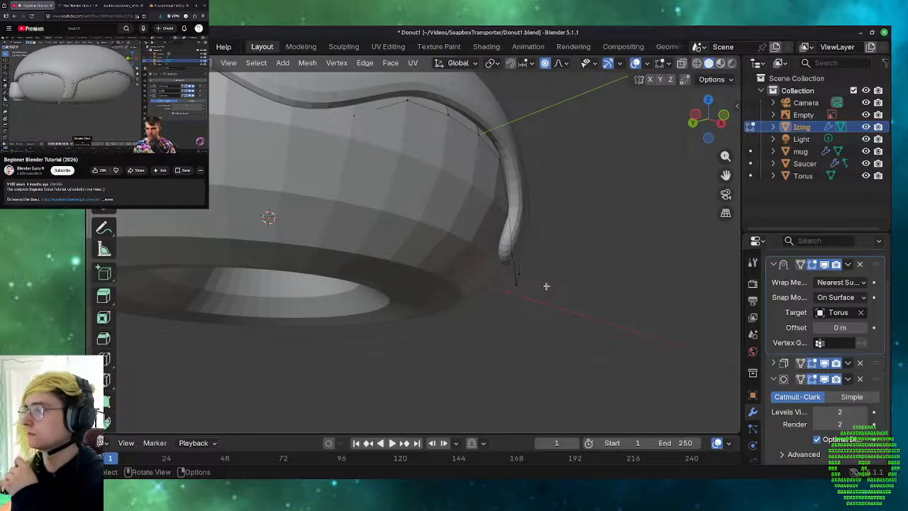
middle_drag(618, 309, 425, 338)
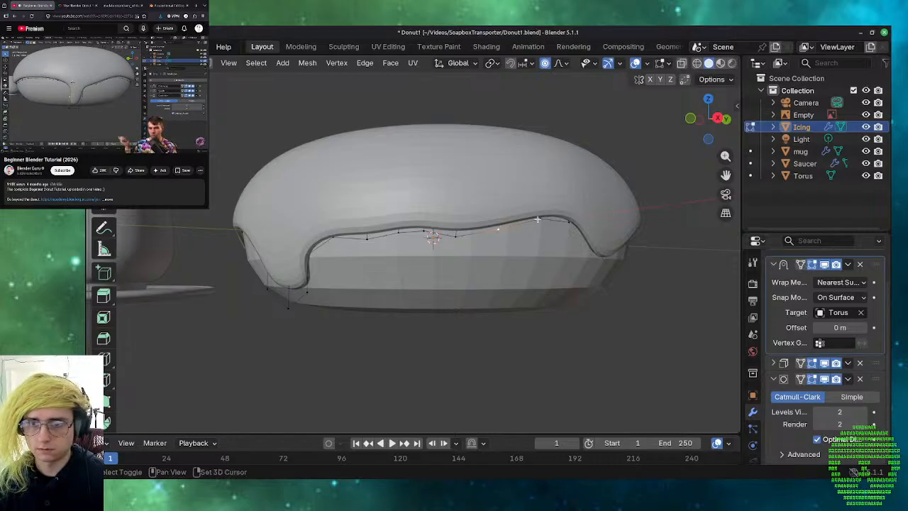
middle_drag(651, 335, 536, 186)
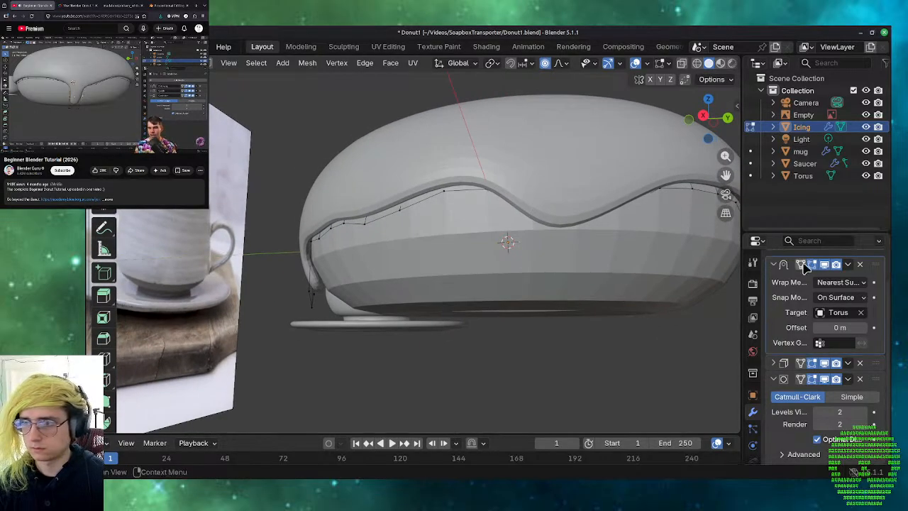
- Turn off the viewport display of the icing's Shrinkwrap, Subdivision Surface and Solidify modifiers
click(823, 265)
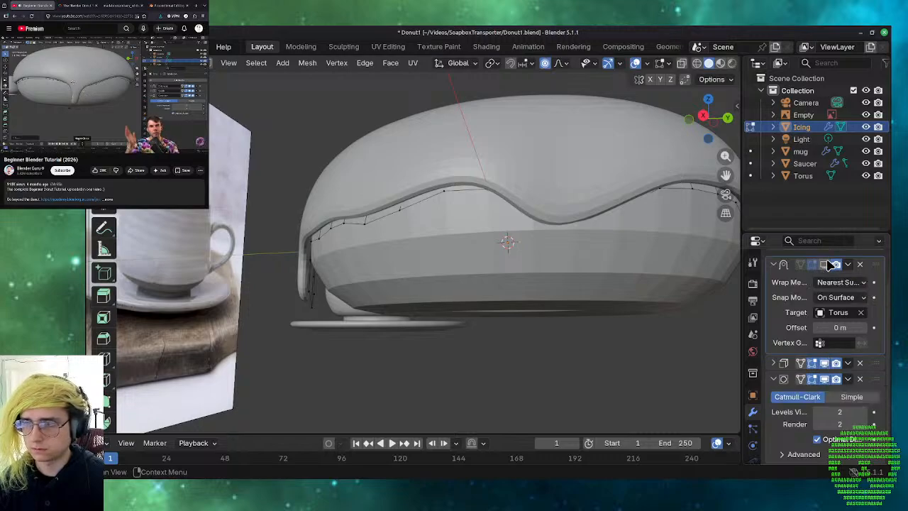
click(825, 363)
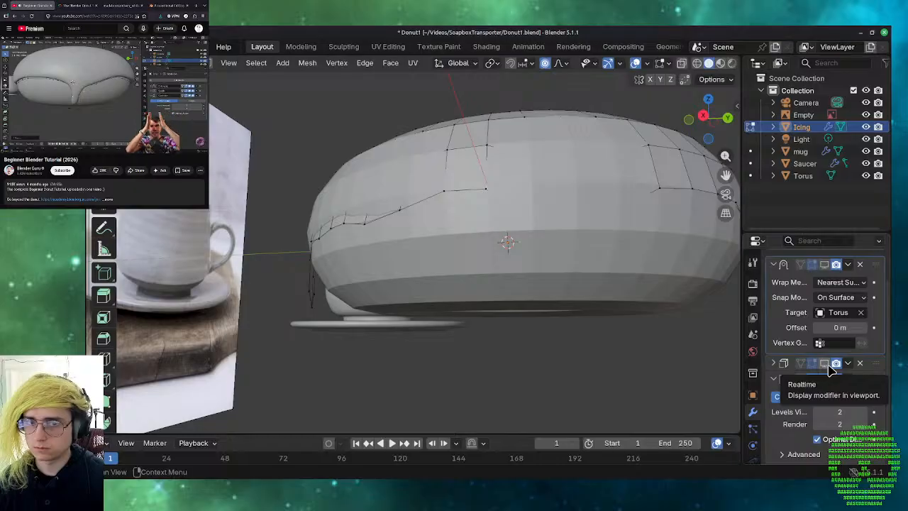
click(826, 363)
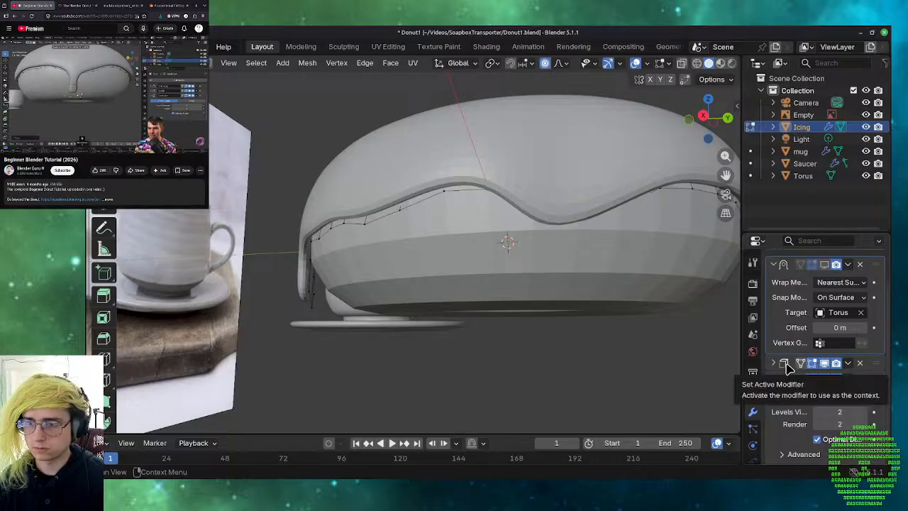
click(825, 364)
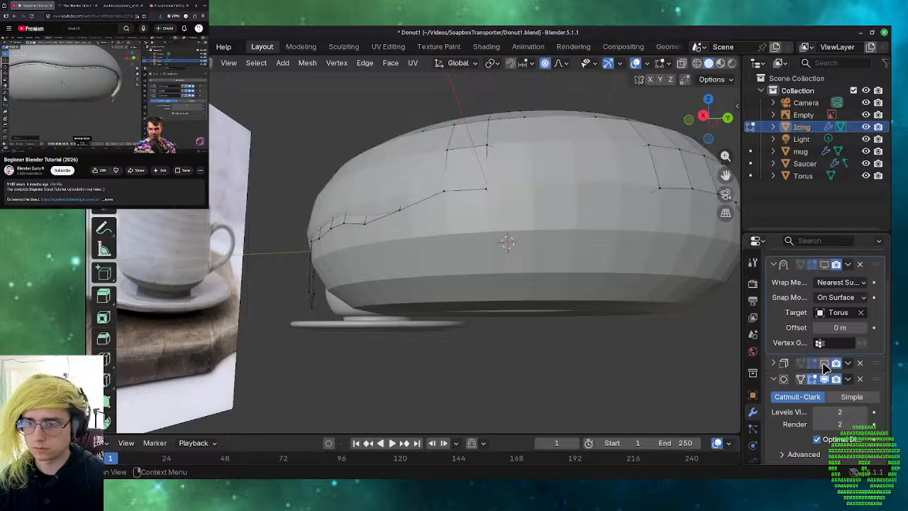
click(822, 364)
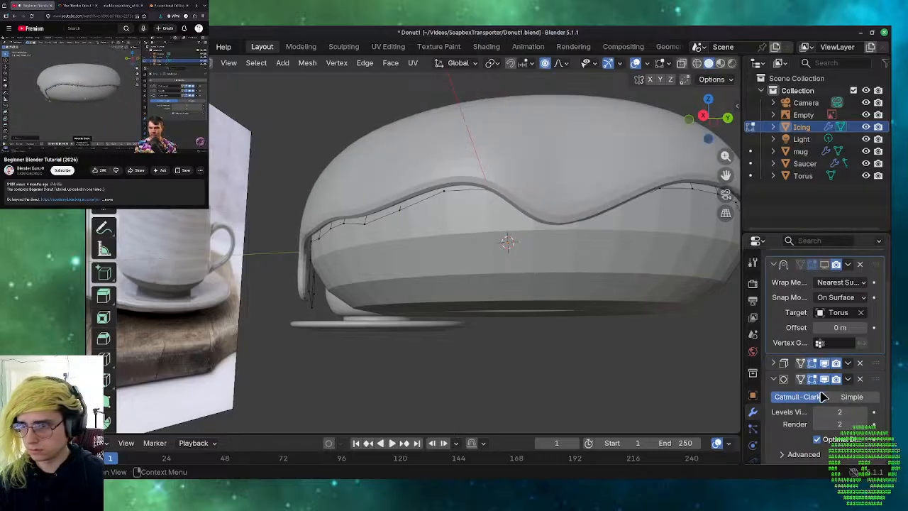
click(824, 379)
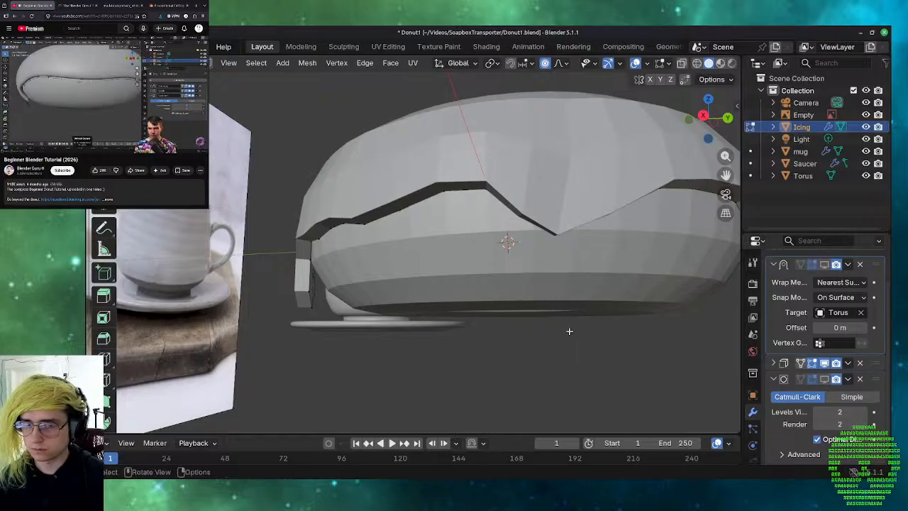
middle_drag(604, 383, 594, 362)
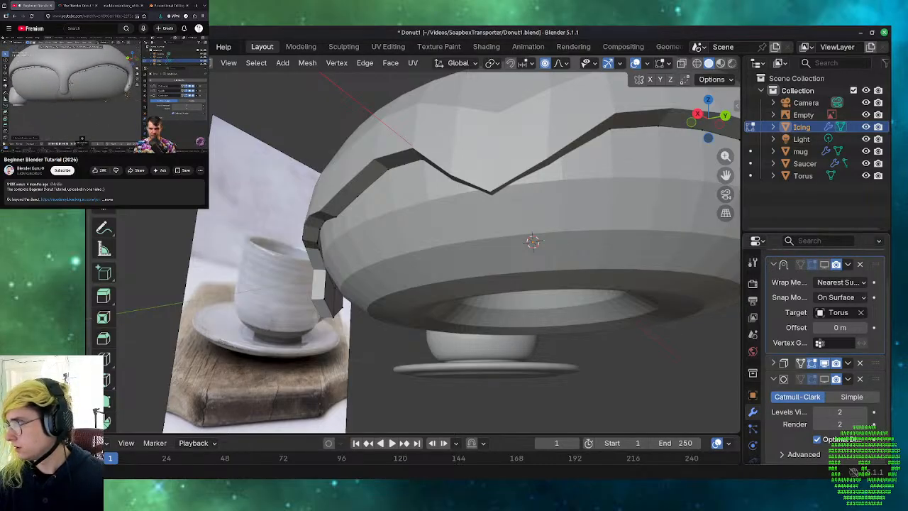
click(128, 90)
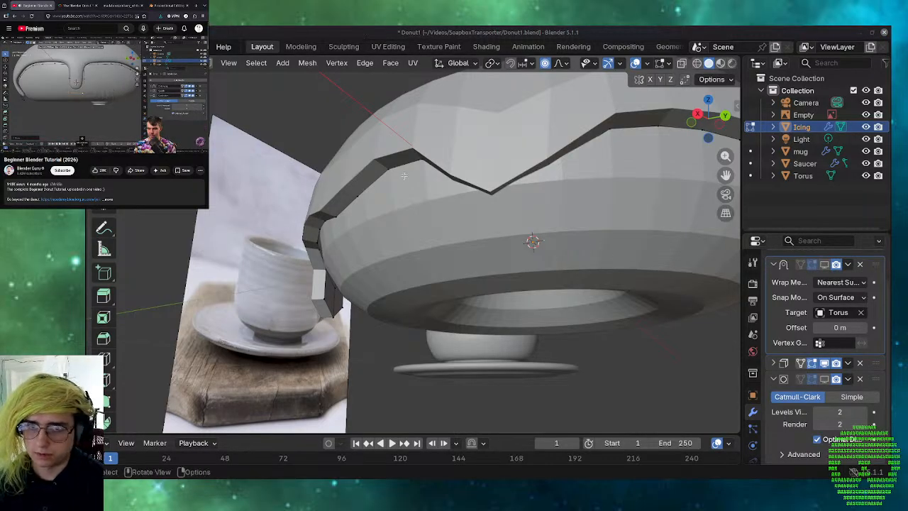
click(824, 364)
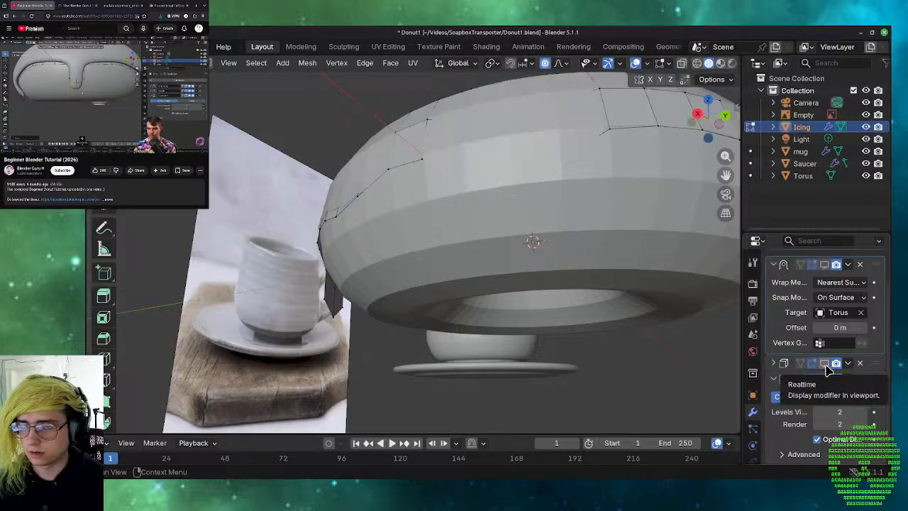
- Extrude the edges at the tip of another outer icing drip about 0.022 m downward along Z
middle_drag(547, 291, 126, 391)
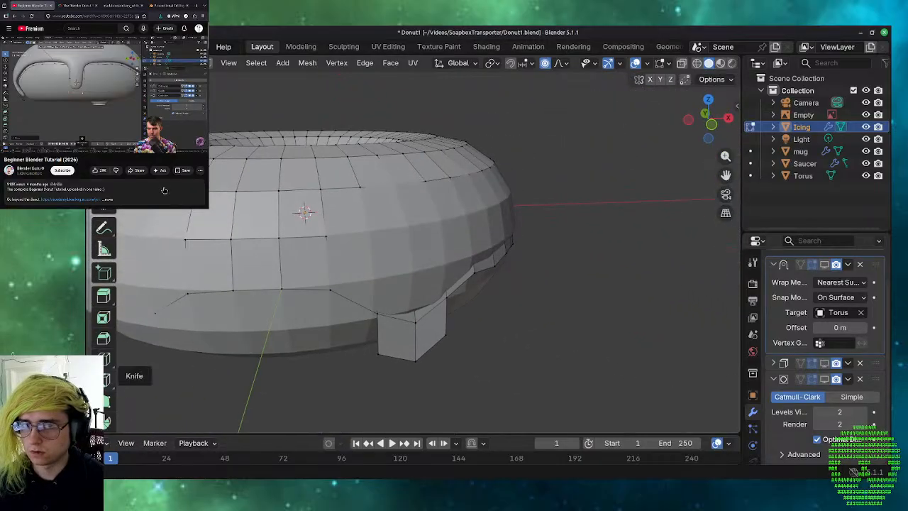
middle_drag(210, 345, 304, 346)
scroll(304, 346, down, 5)
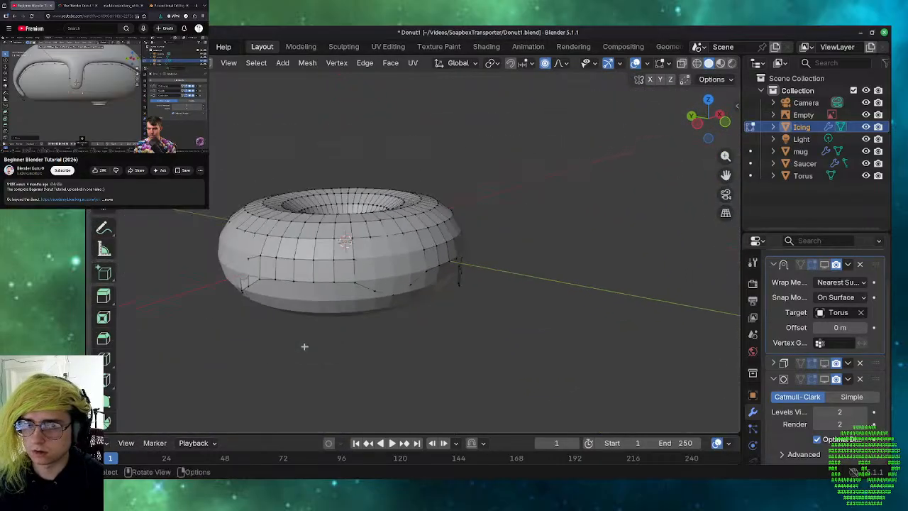
middle_drag(499, 290, 712, 283)
scroll(563, 304, up, 2)
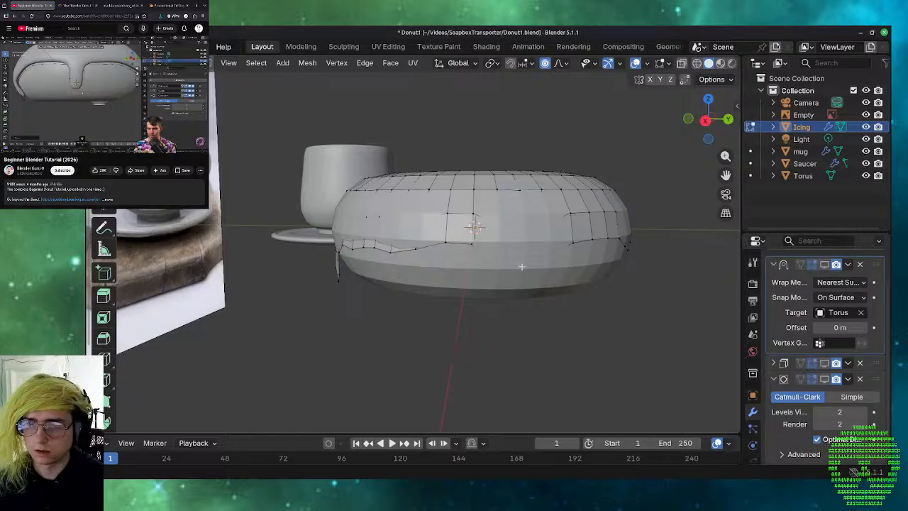
drag(496, 249, 543, 283)
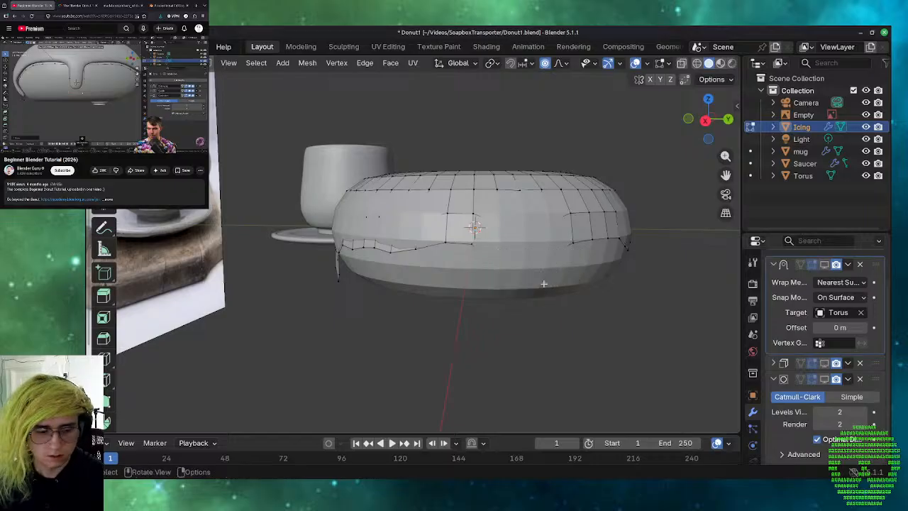
key(g)
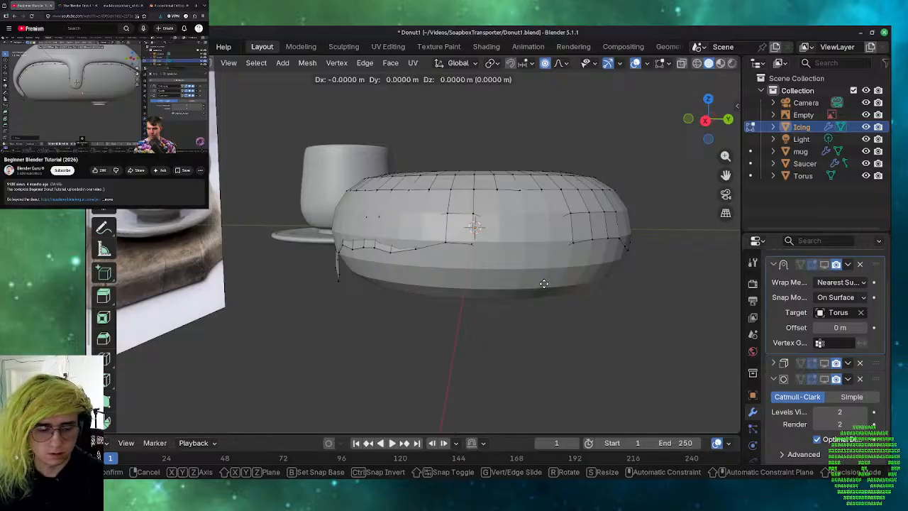
key(z)
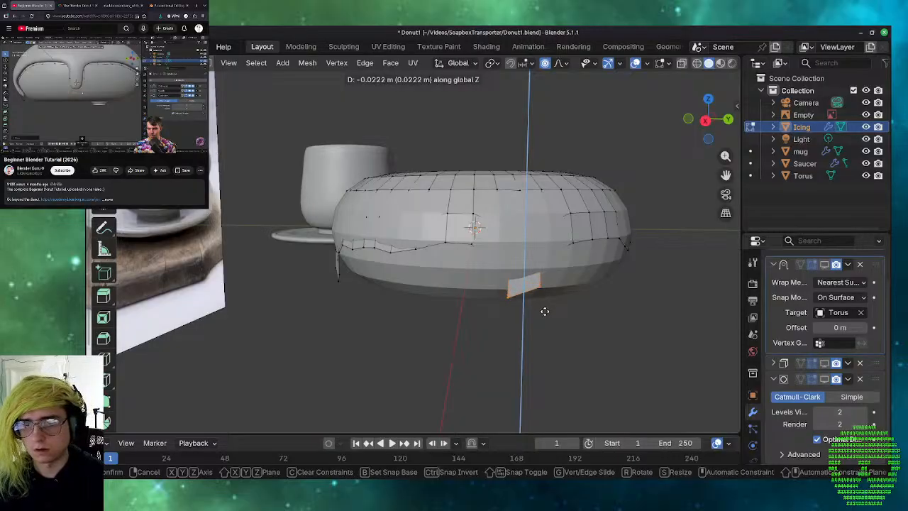
click(544, 310)
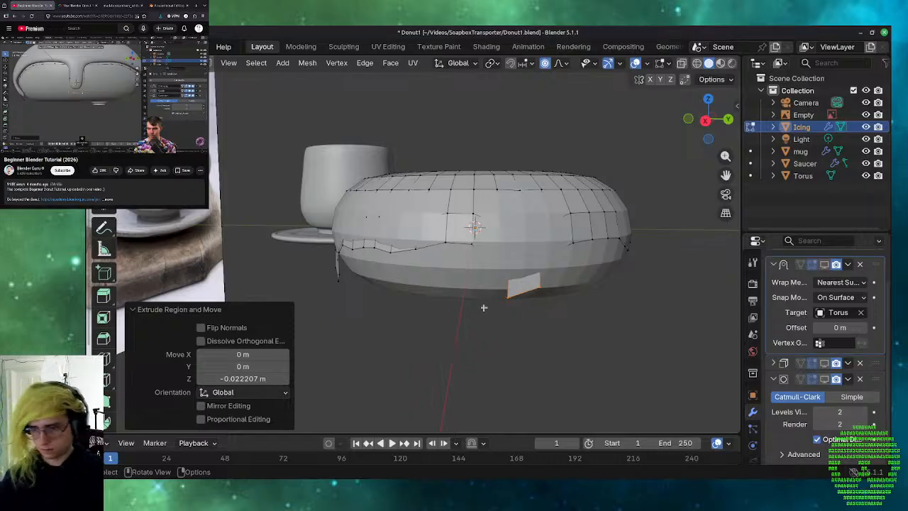
- Turn on the viewport display of the icing's Solidify and Subdivision Surface modifiers
click(824, 364)
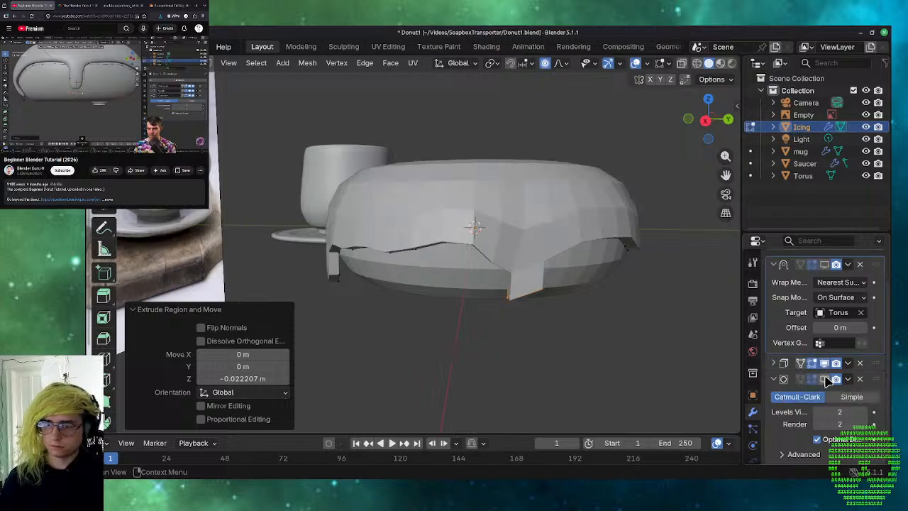
click(824, 379)
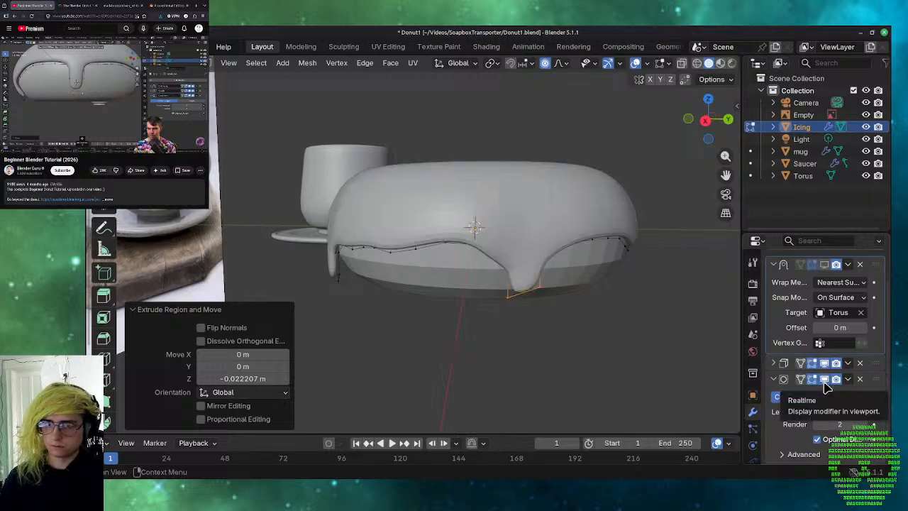
- Extrude the rim edges at the shallow dip in the icing's outer edge about 0.039 m downward along Z
middle_drag(671, 378, 578, 328)
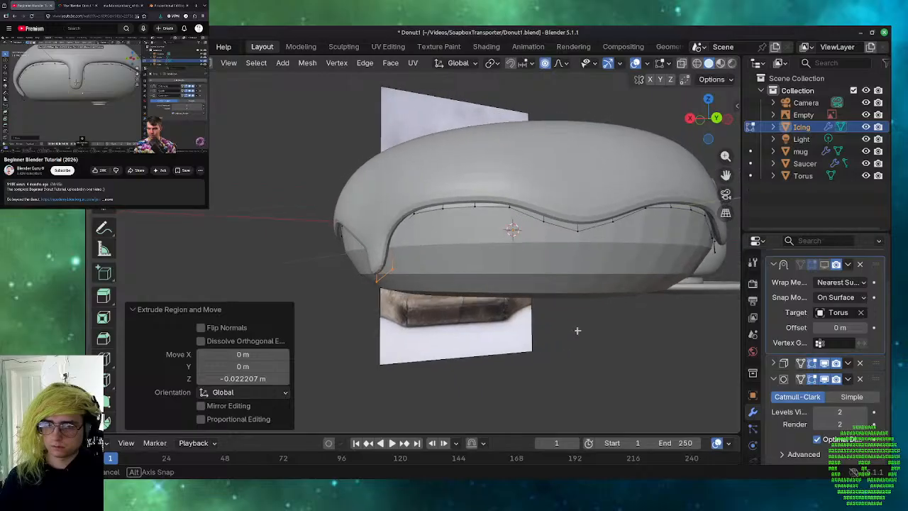
drag(540, 219, 629, 238)
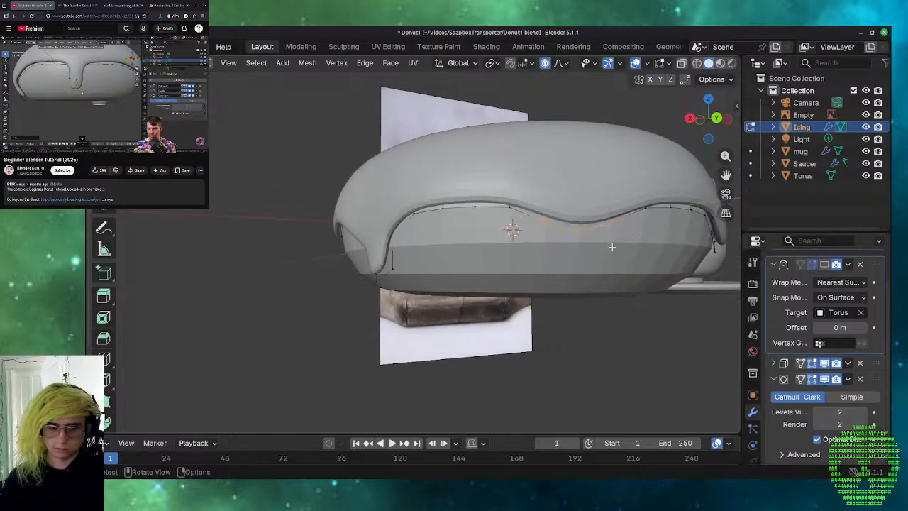
key(g)
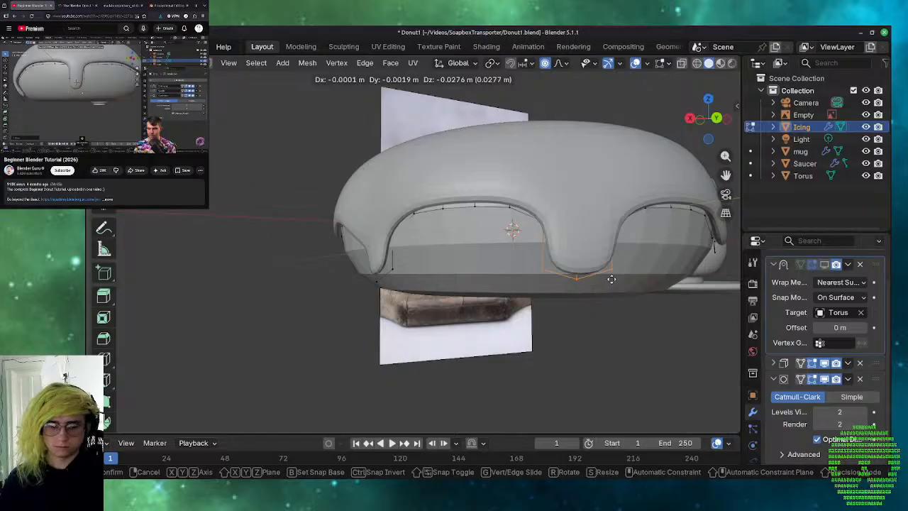
key(z)
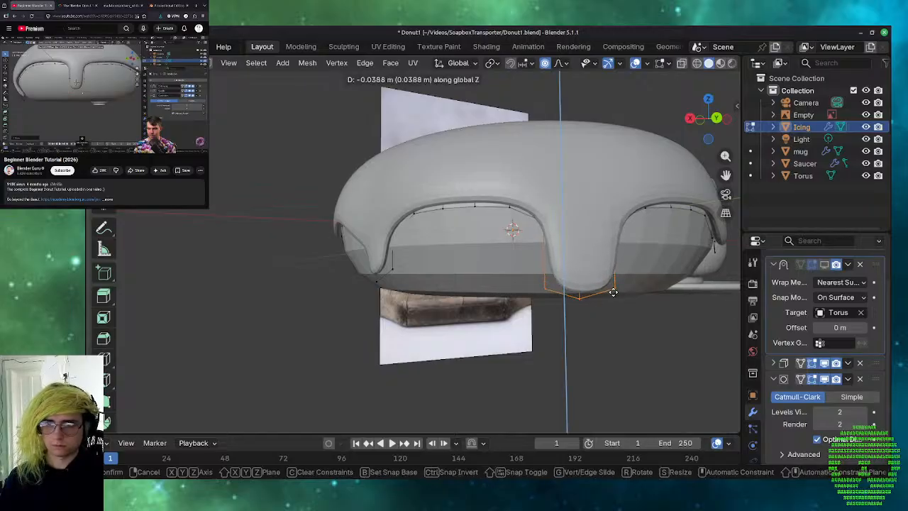
click(613, 292)
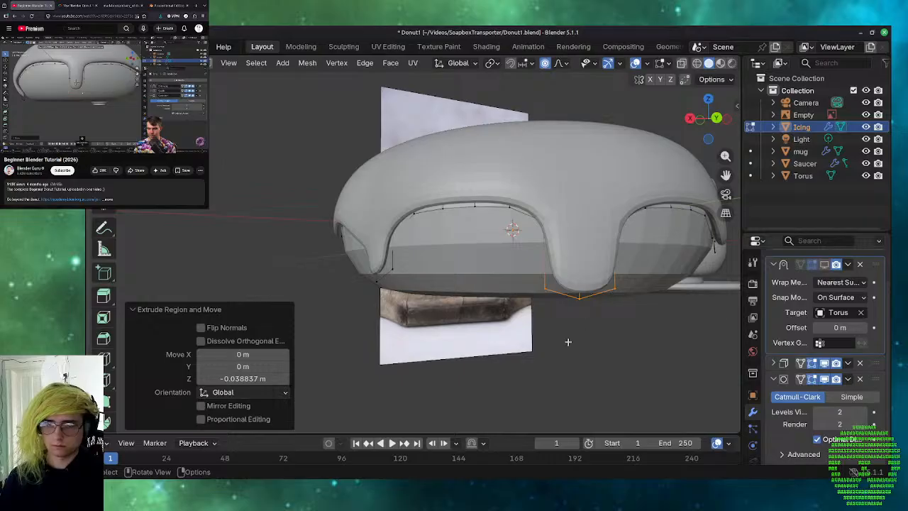
- Turn on the viewport display of the Shrinkwrap modifier and inspect the icing around the donut for stray geometry
click(800, 264)
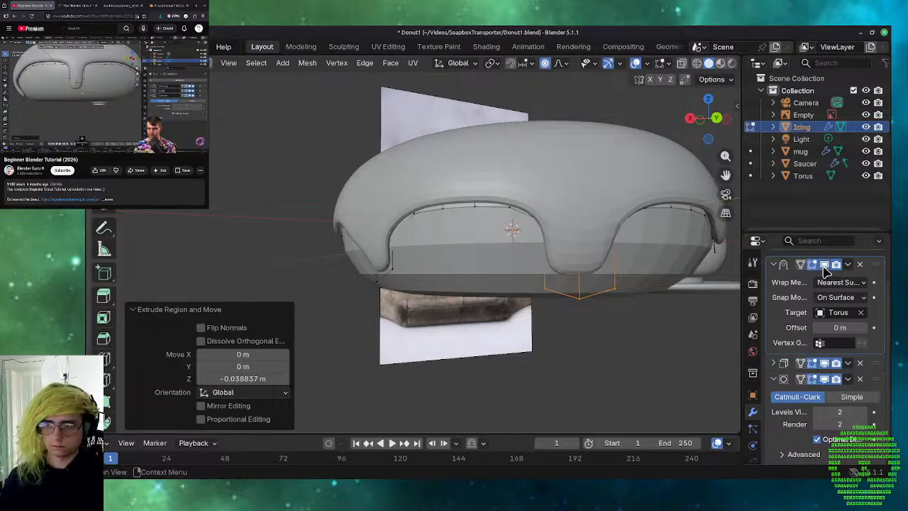
click(462, 385)
middle_drag(461, 385, 655, 374)
middle_drag(430, 337, 607, 353)
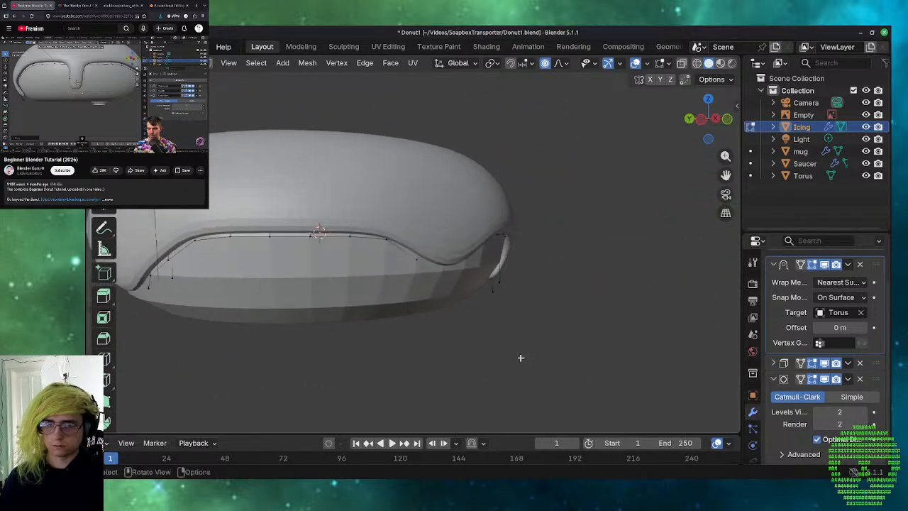
middle_drag(520, 357, 653, 412)
middle_drag(539, 355, 326, 310)
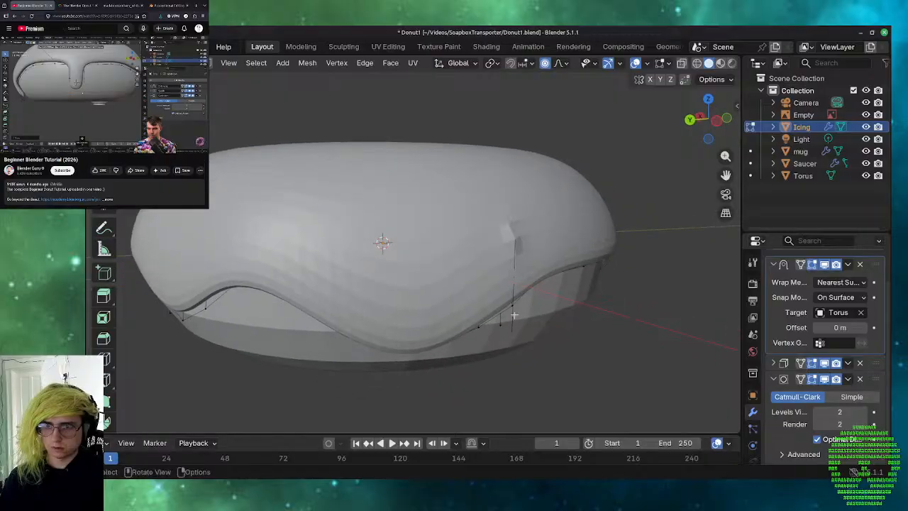
scroll(522, 314, up, 4)
scroll(522, 314, down, 3)
middle_drag(596, 329, 582, 323)
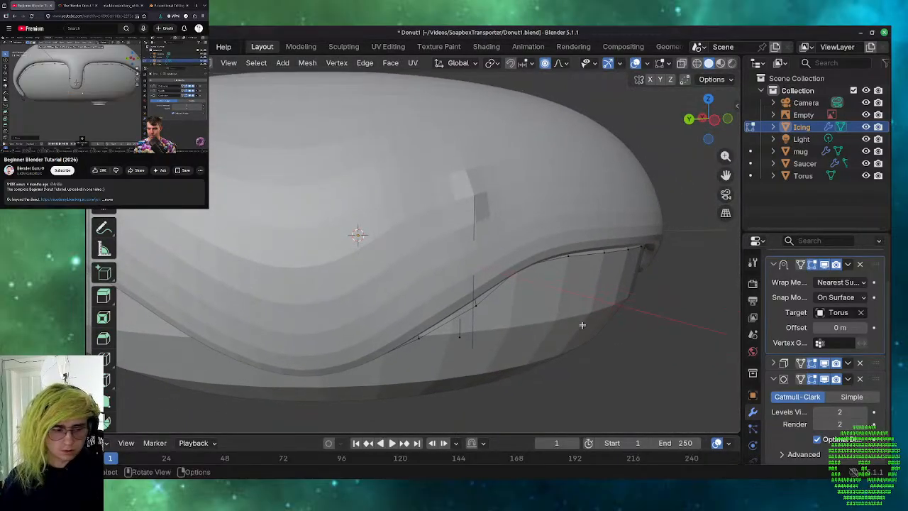
- Undo the drip extrusion and extrude the same rim edges about 0.041 m downward along Z
key(ctrl)
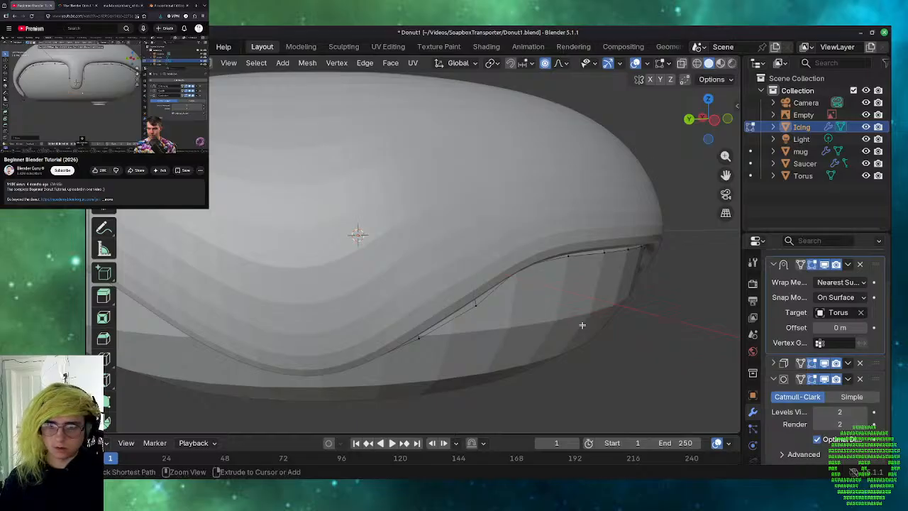
middle_drag(582, 325, 181, 309)
middle_drag(418, 369, 263, 389)
scroll(261, 387, down, 5)
scroll(410, 370, up, 2)
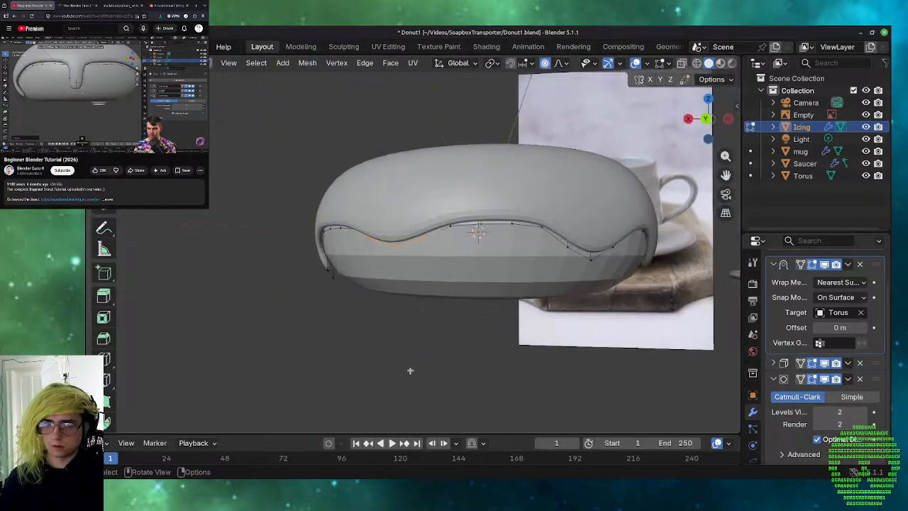
key(g)
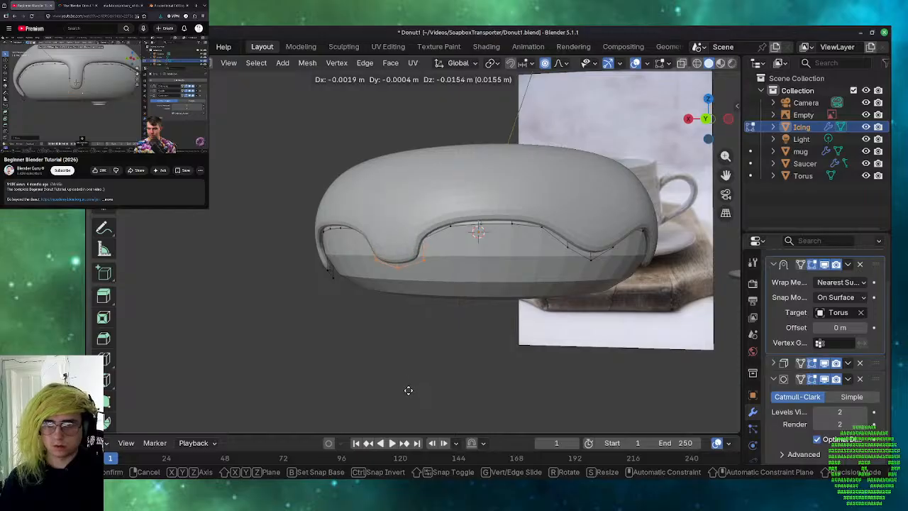
key(z)
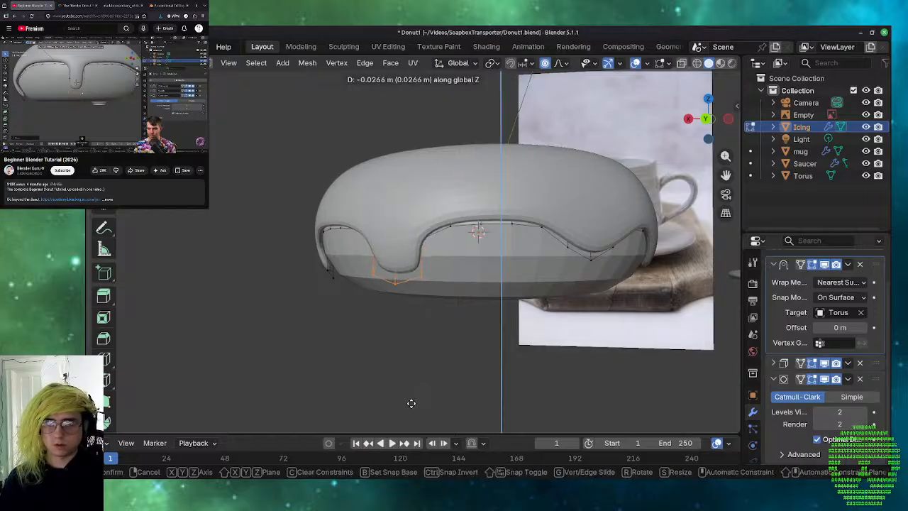
click(416, 419)
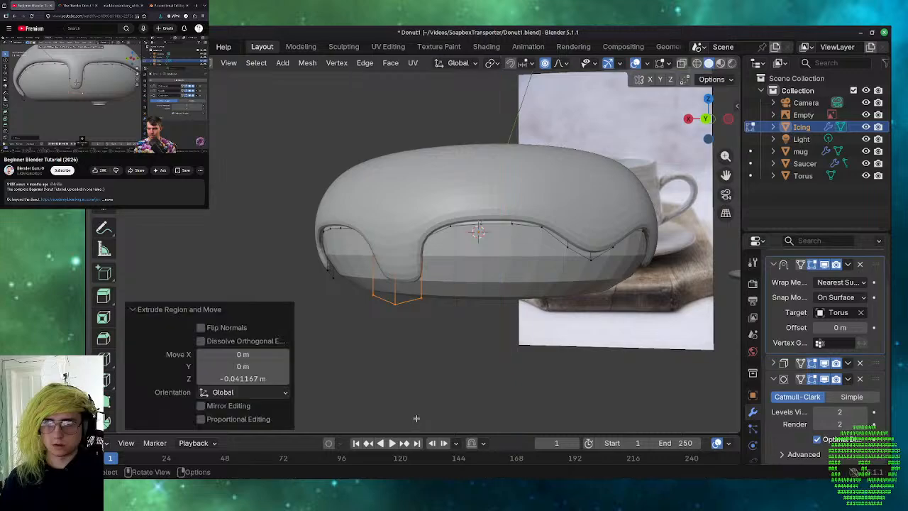
middle_drag(454, 362, 488, 331)
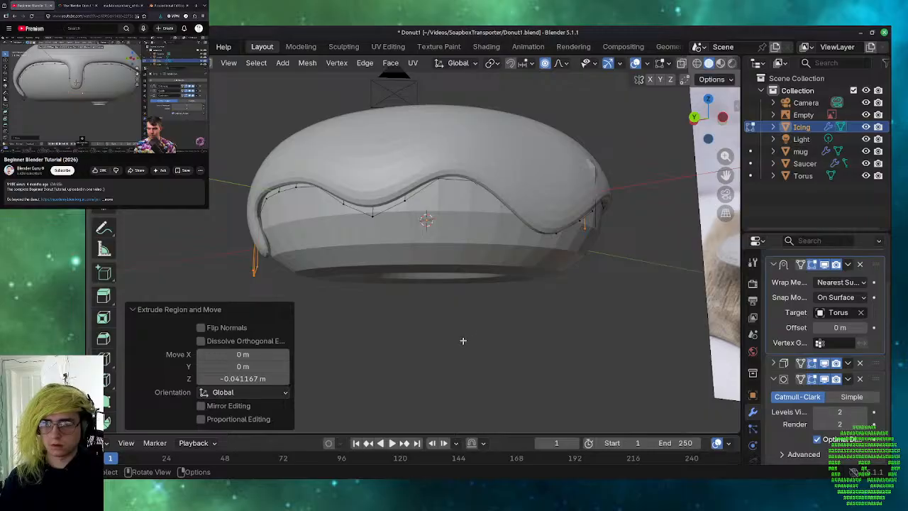
- Undo the repeated drip extrusion and the selection of its rim edges
key(alt+a)
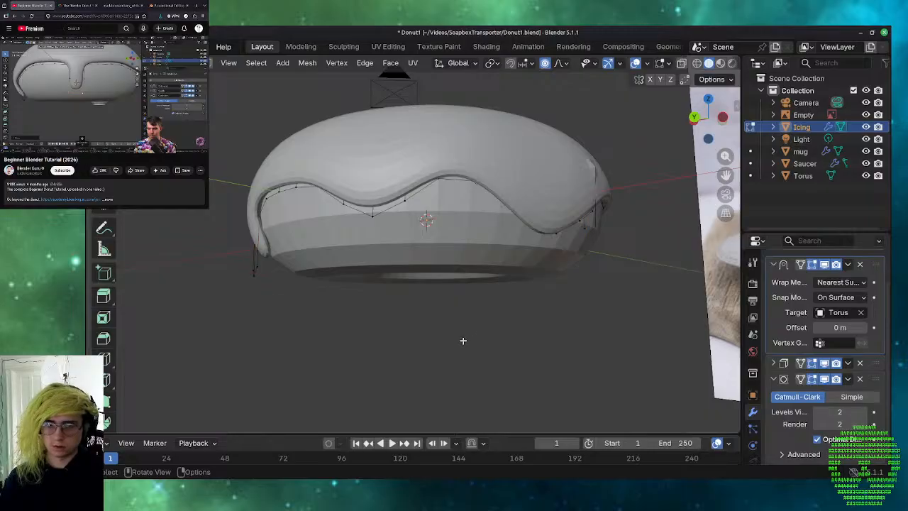
key(ctrl+z)
key(ctrl+z)
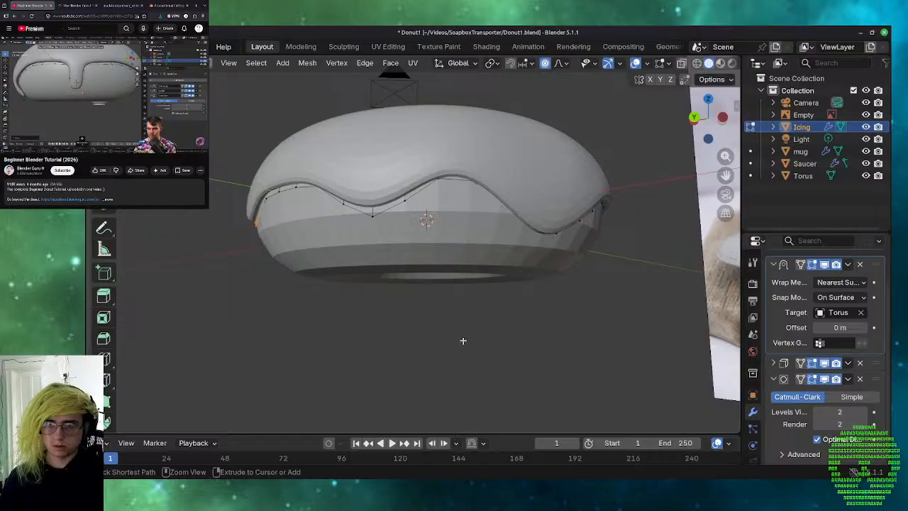
middle_drag(378, 315, 468, 320)
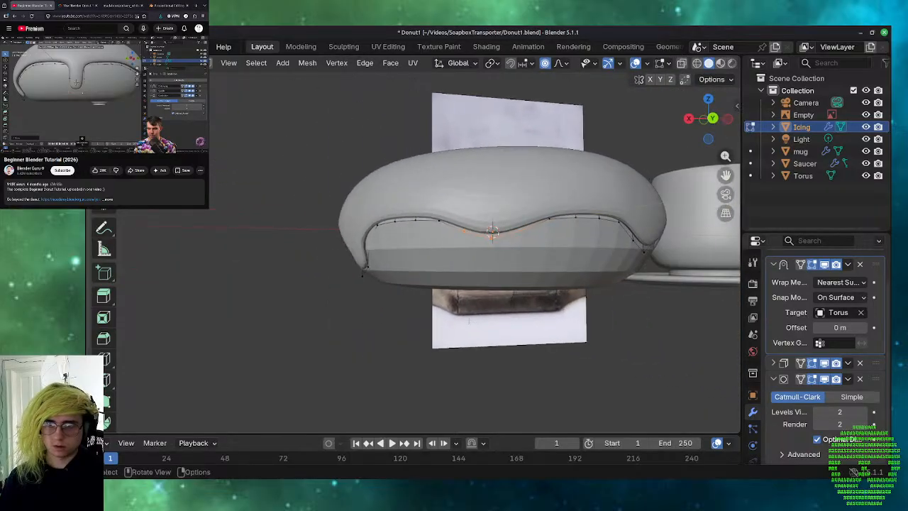
key(ctrl+z)
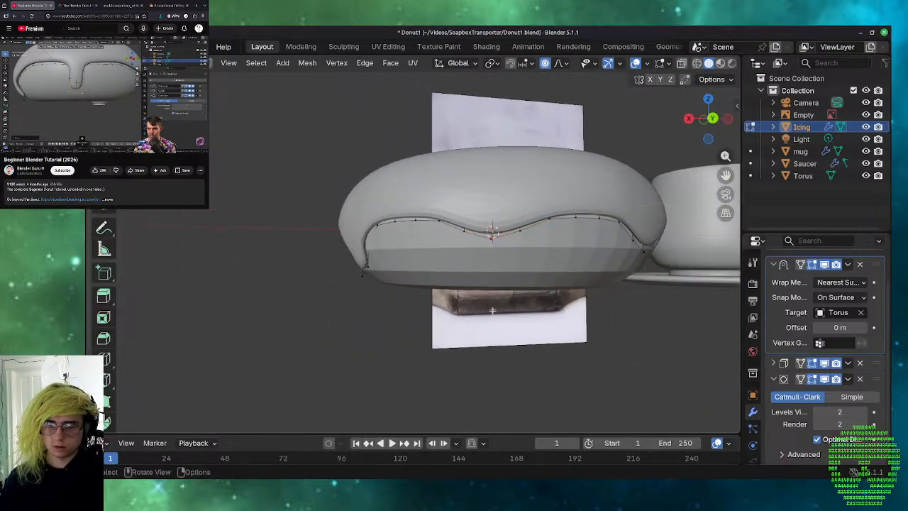
- Box-select the rim edges at the icing's shallow dip, try extruding them downward along Z, and undo the attempt
middle_drag(487, 322, 409, 329)
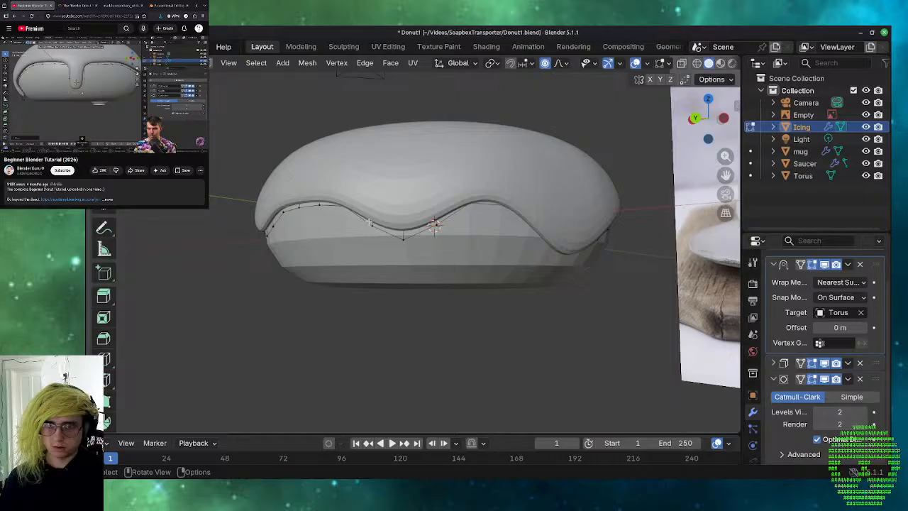
drag(368, 222, 435, 246)
mouse_move(468, 241)
middle_down()
mouse_move(324, 239)
mouse_move(286, 248)
mouse_move(453, 237)
middle_up()
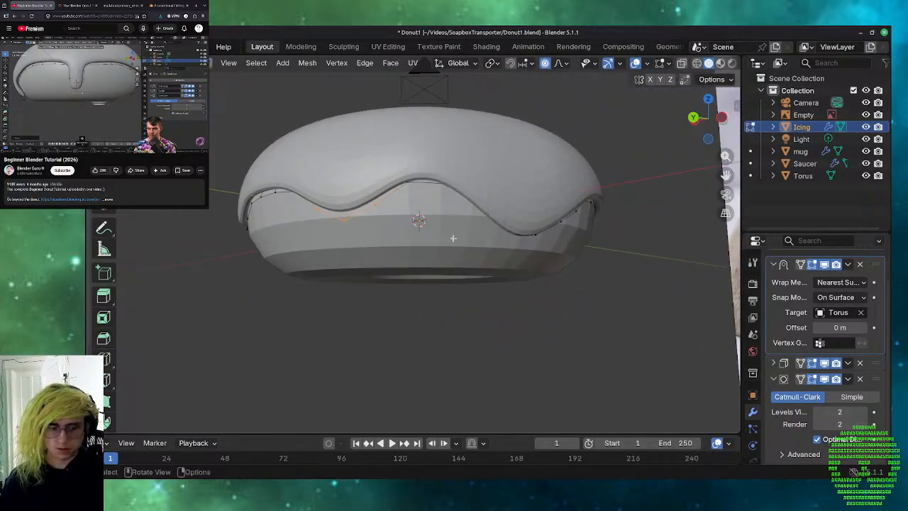
key(g)
key(z)
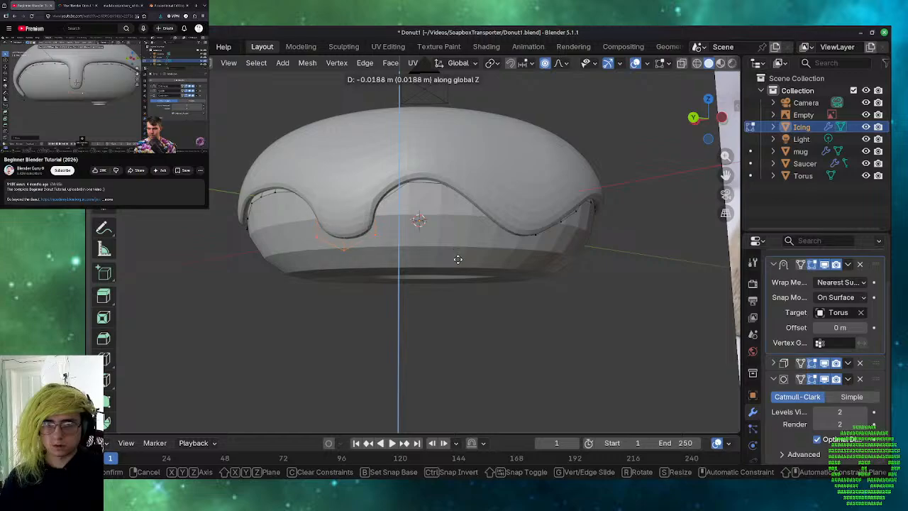
click(487, 263)
middle_drag(487, 263, 147, 262)
key(ctrl+z)
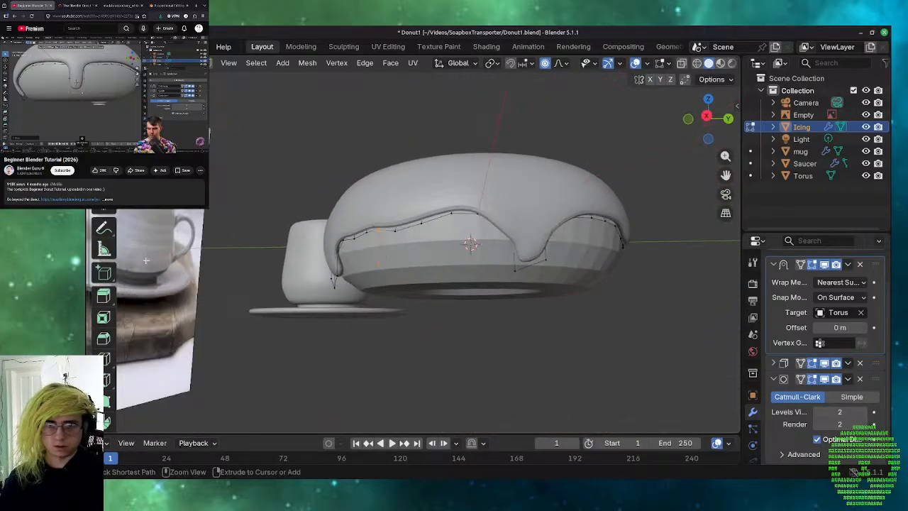
- Select only the near-side rim vertices at the icing's dip and extrude them about 0.023 m downward along Z
middle_drag(471, 361, 499, 275)
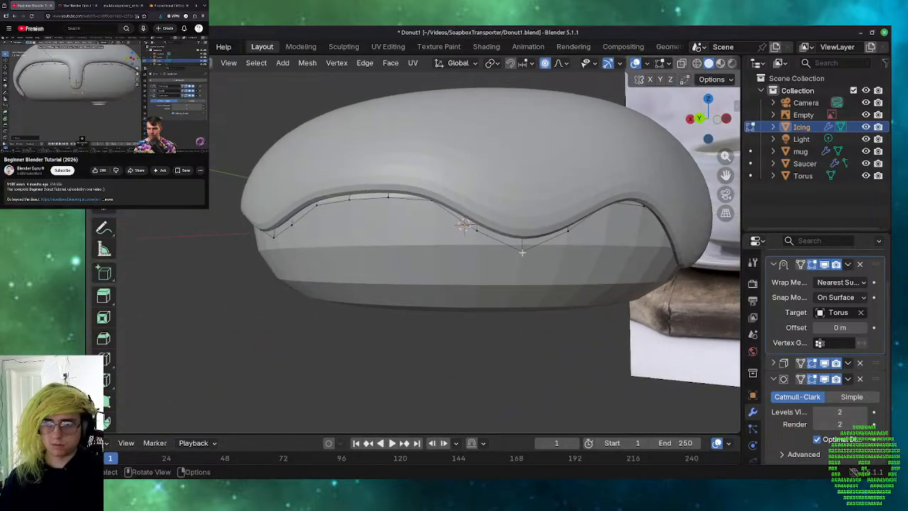
click(522, 251)
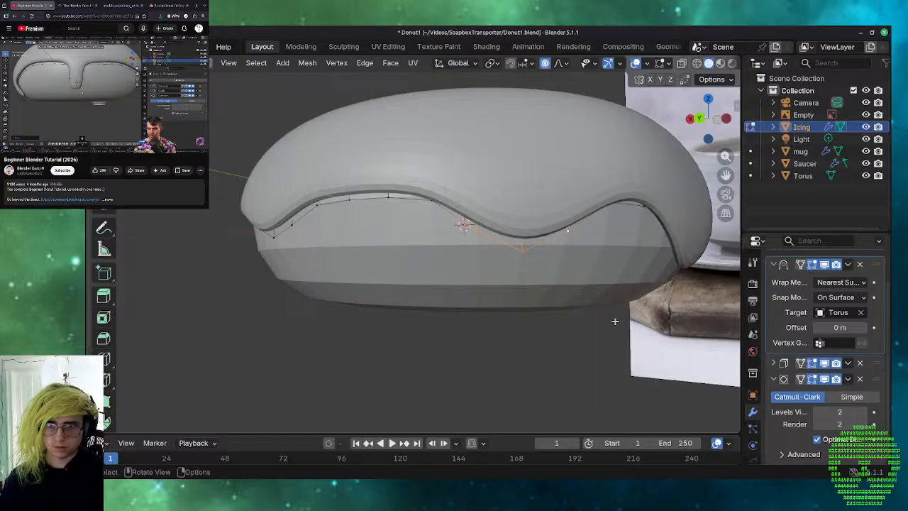
mouse_move(616, 318)
middle_down()
mouse_move(420, 304)
mouse_move(645, 312)
mouse_move(613, 314)
middle_up()
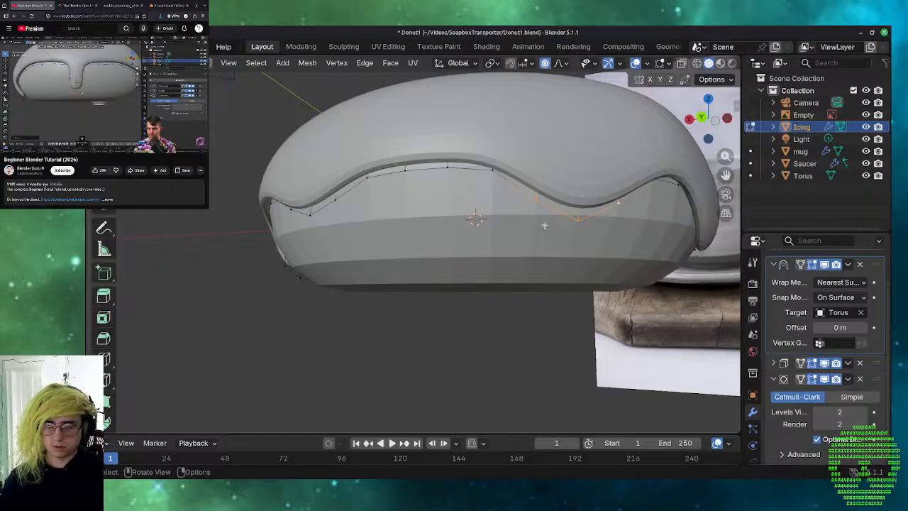
key(g)
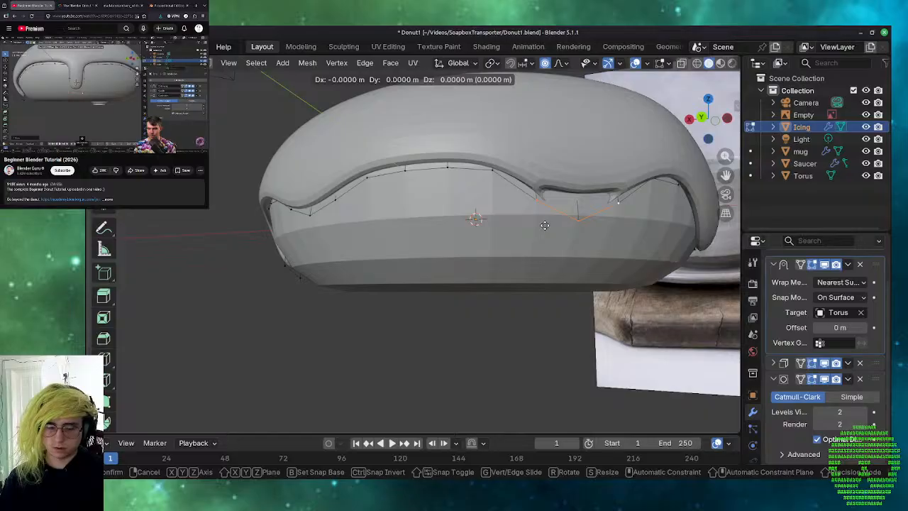
key(z)
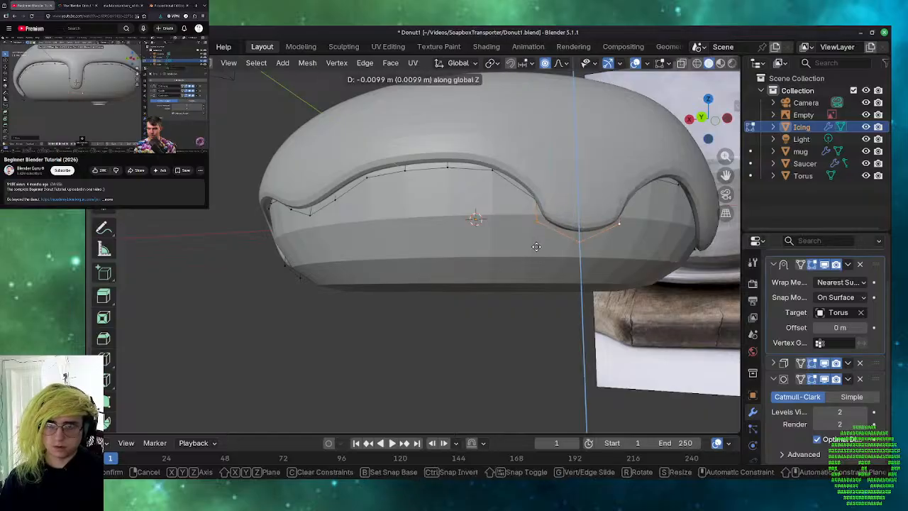
click(537, 273)
middle_drag(583, 289, 138, 319)
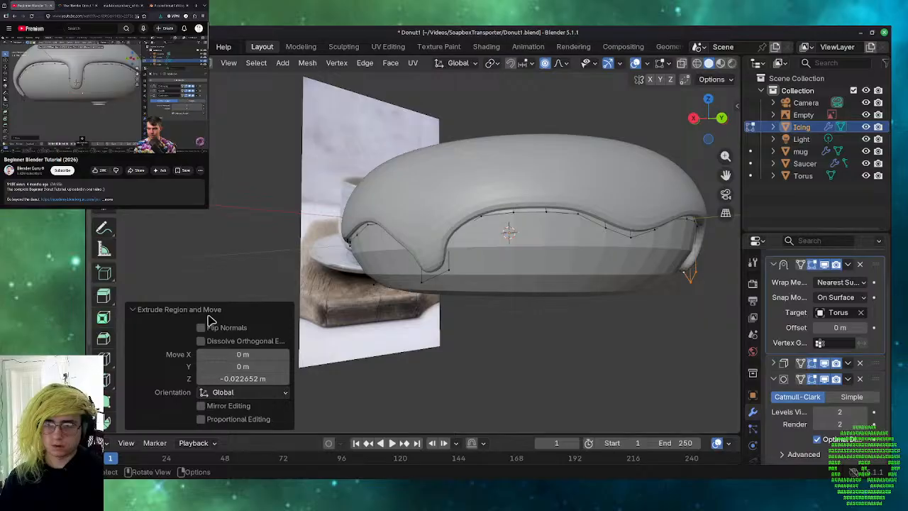
middle_drag(613, 340, 439, 328)
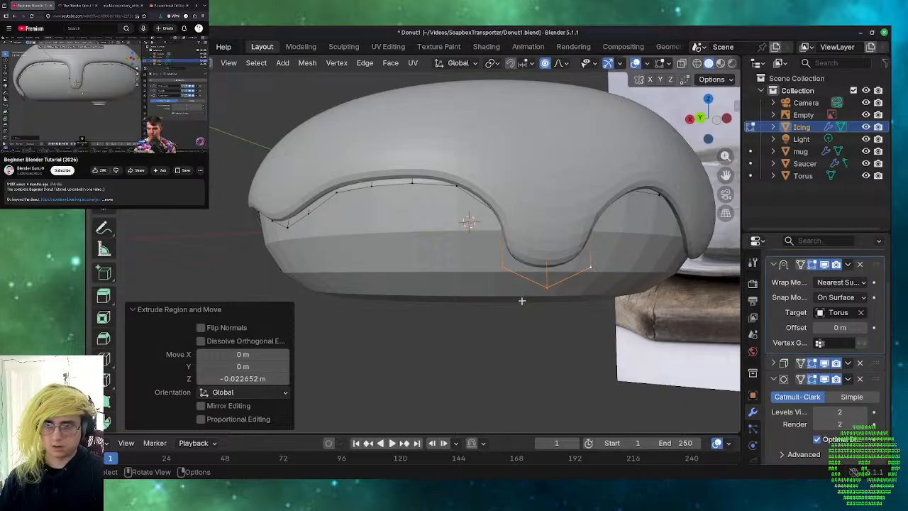
- Raise the rim vertex at the icing's broad dip along Z, using smooth proportional editing with a size of about 0.041 m
click(557, 331)
middle_drag(567, 340, 380, 275)
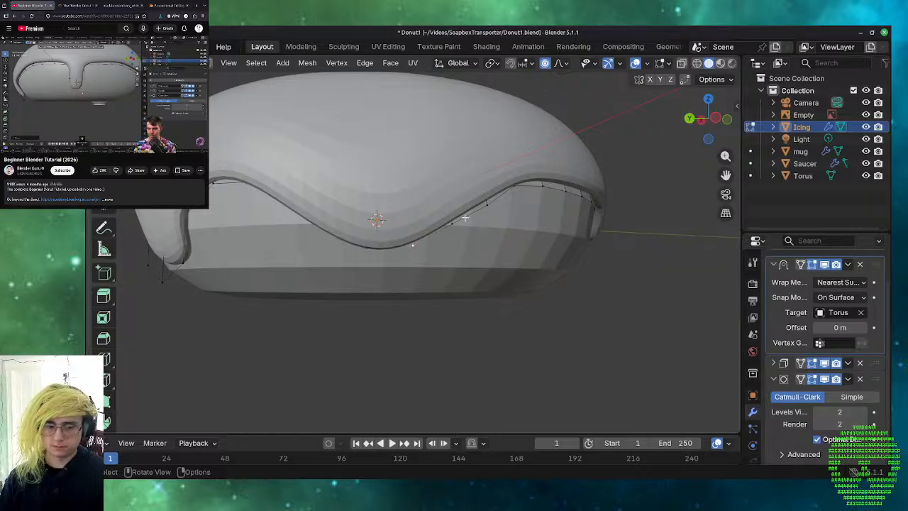
key(g)
scroll(464, 217, down, 3)
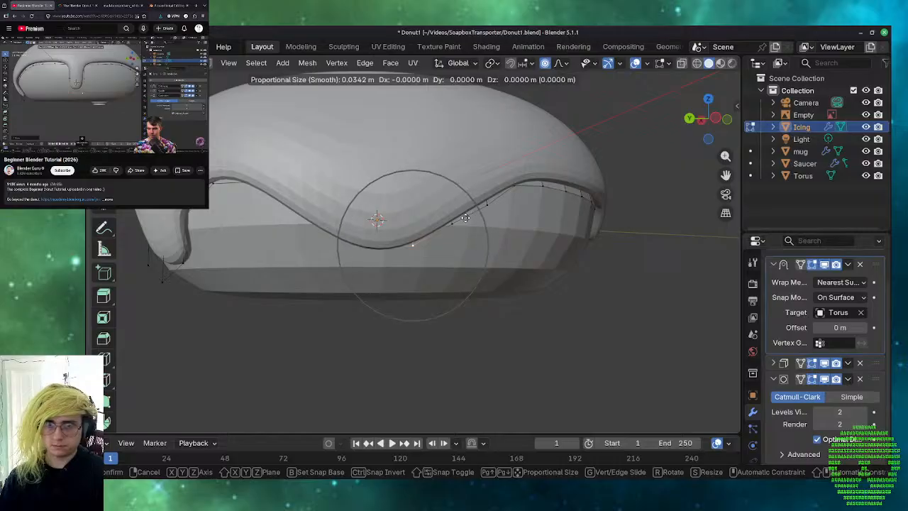
scroll(465, 217, up, 1)
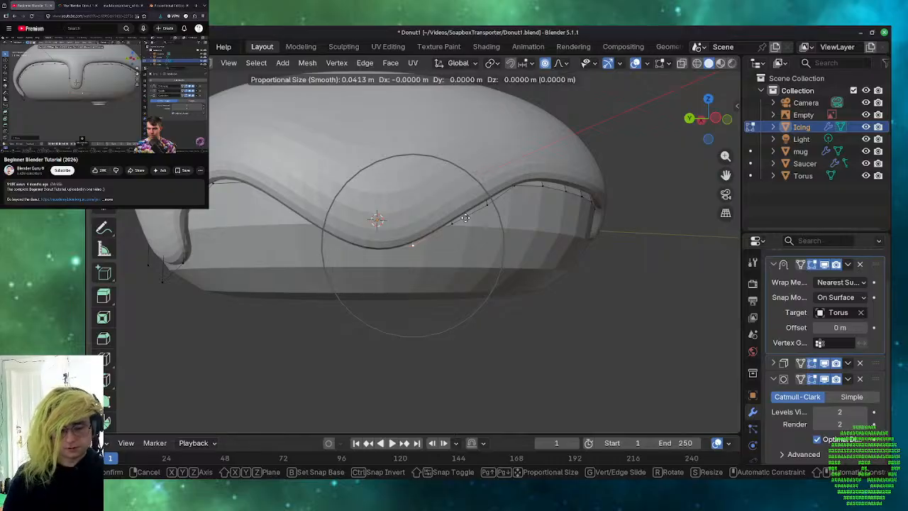
key(z)
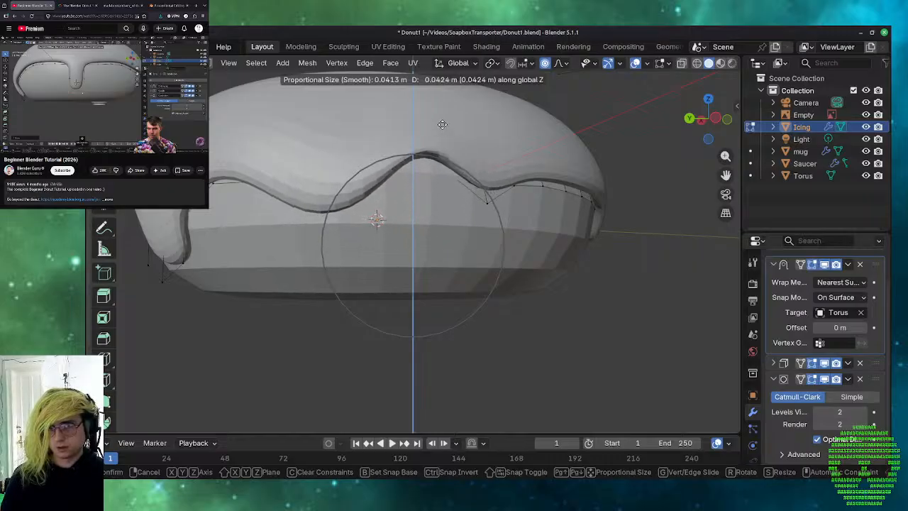
click(432, 167)
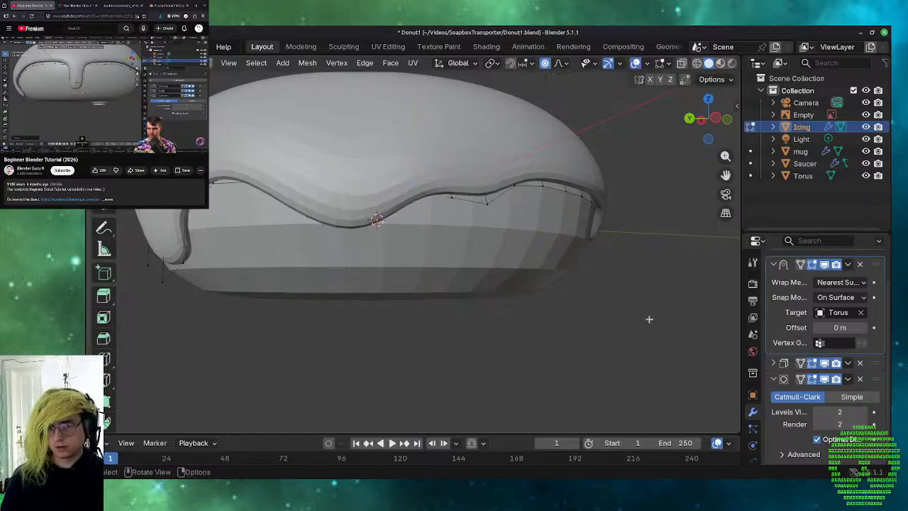
- Check the icing rim from several sides around the donut and save the Donut1.blend file
middle_drag(648, 318, 106, 340)
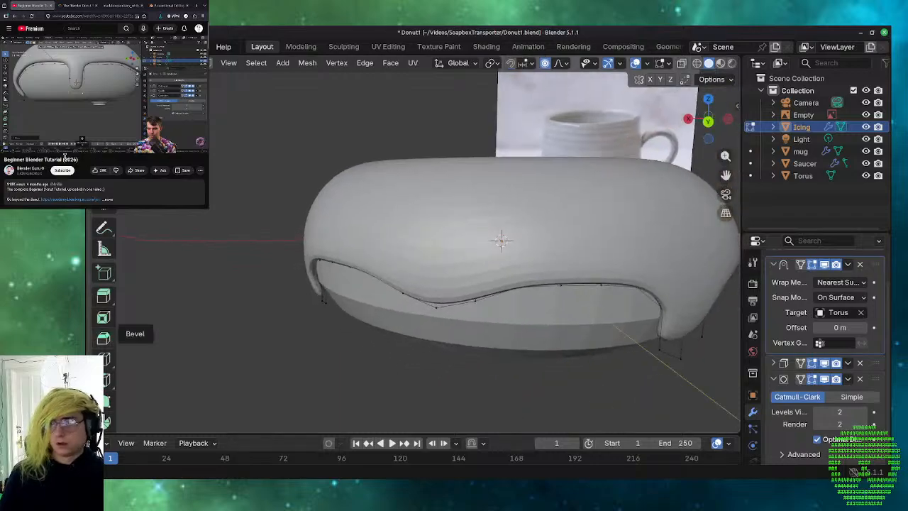
middle_drag(435, 365, 642, 339)
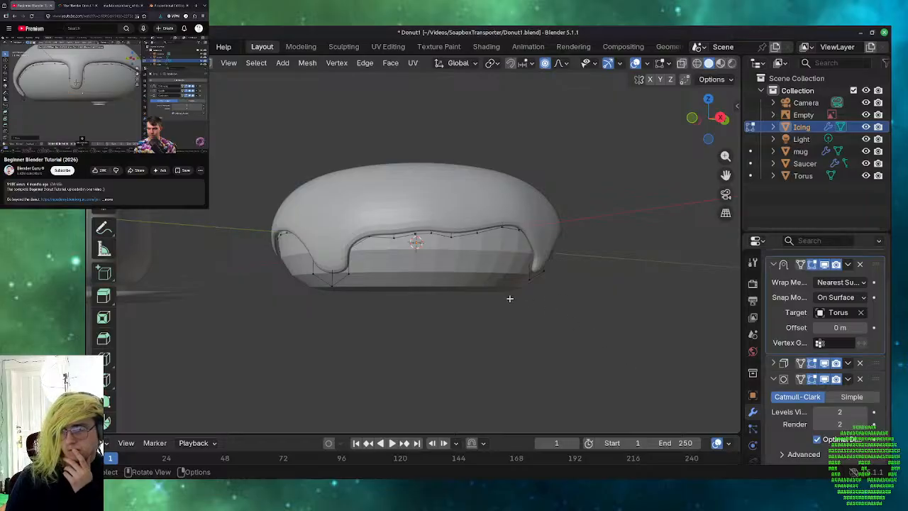
middle_drag(560, 271, 497, 293)
middle_drag(454, 309, 285, 302)
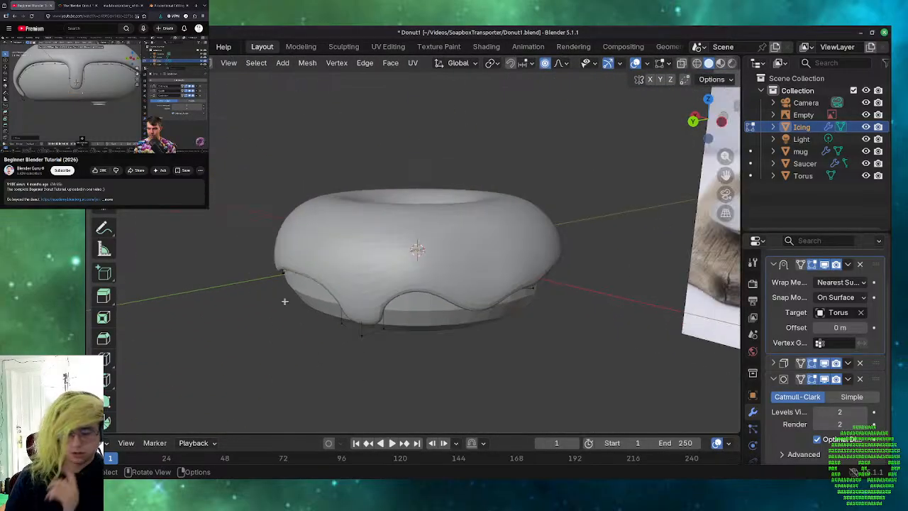
key(ctrl)
key(ctrl+s)
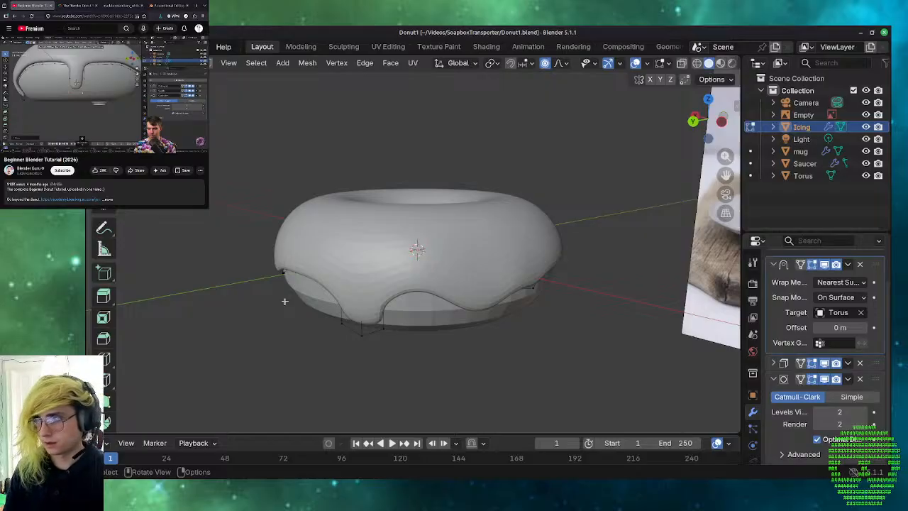
click(395, 354)
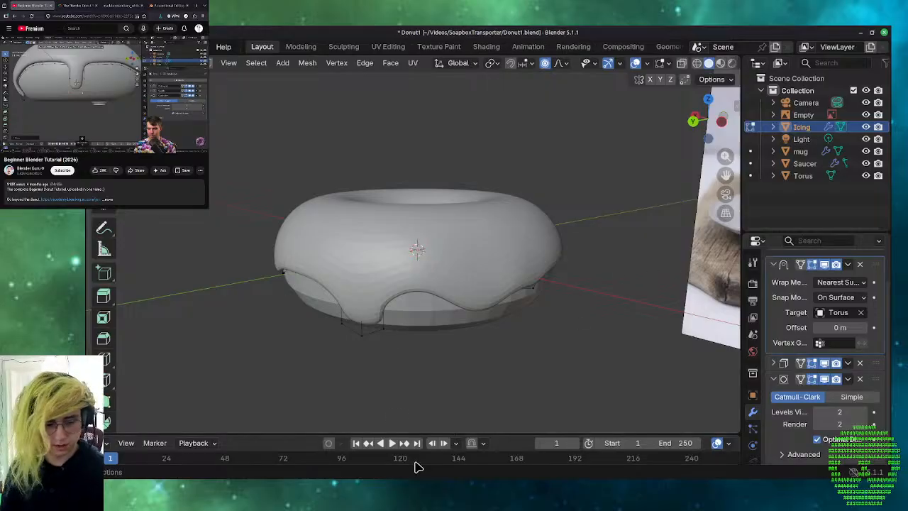
scroll(421, 459, down, 2)
scroll(537, 377, up, 2)
scroll(533, 377, down, 2)
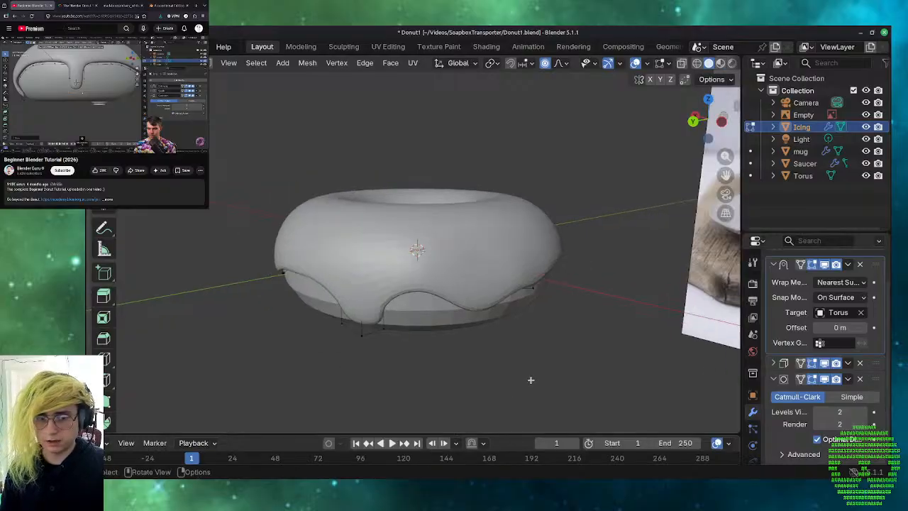
scroll(530, 380, down, 8)
scroll(532, 378, up, 2)
shift+middle_drag(532, 376, 489, 360)
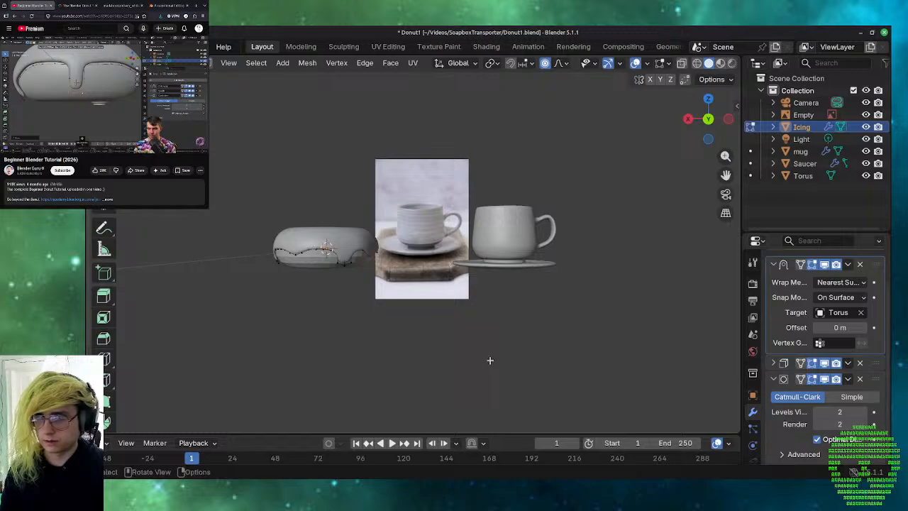